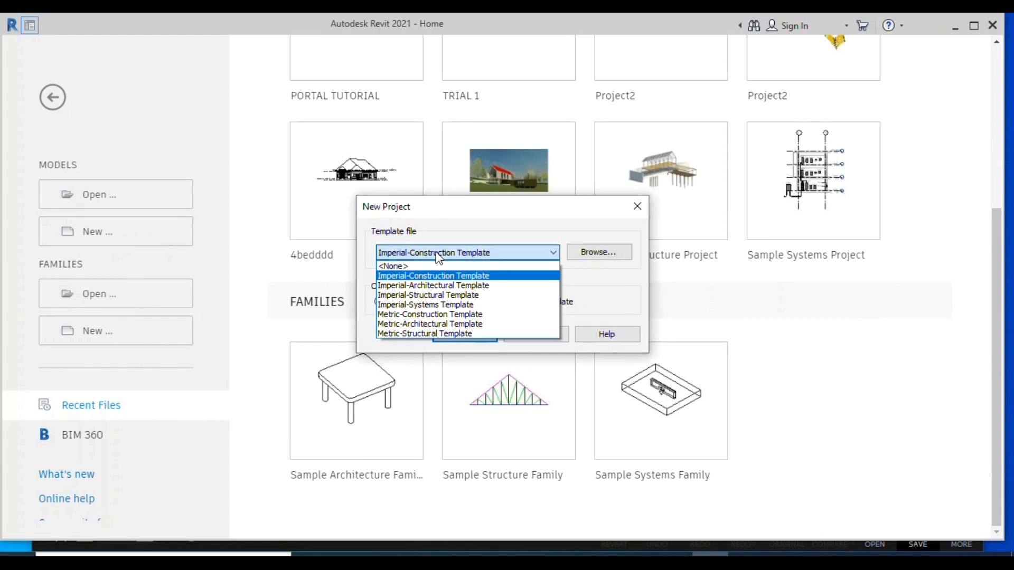
Create a new project from the Metric-Structural Template and open its North elevation view
click(419, 333)
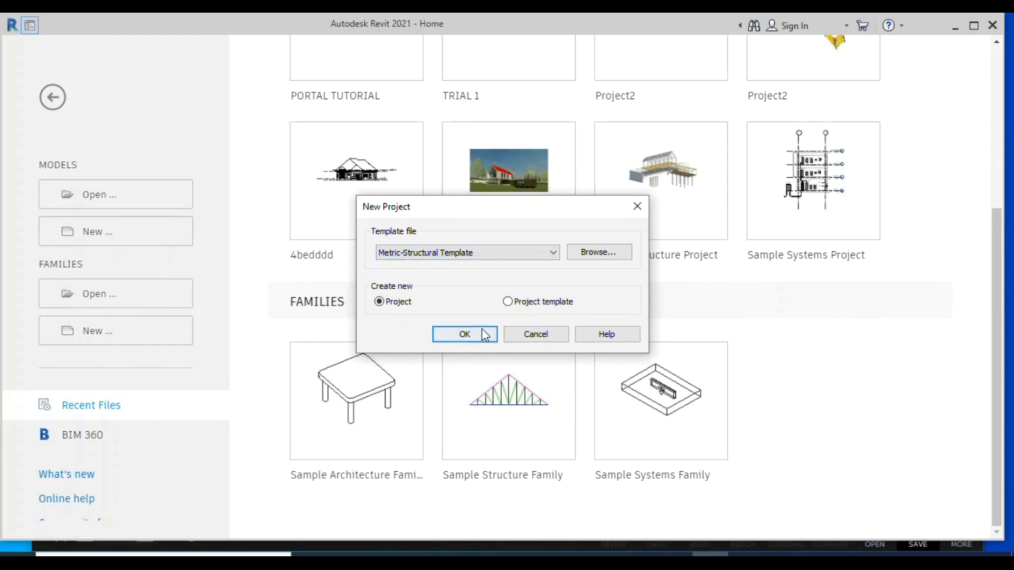
click(467, 334)
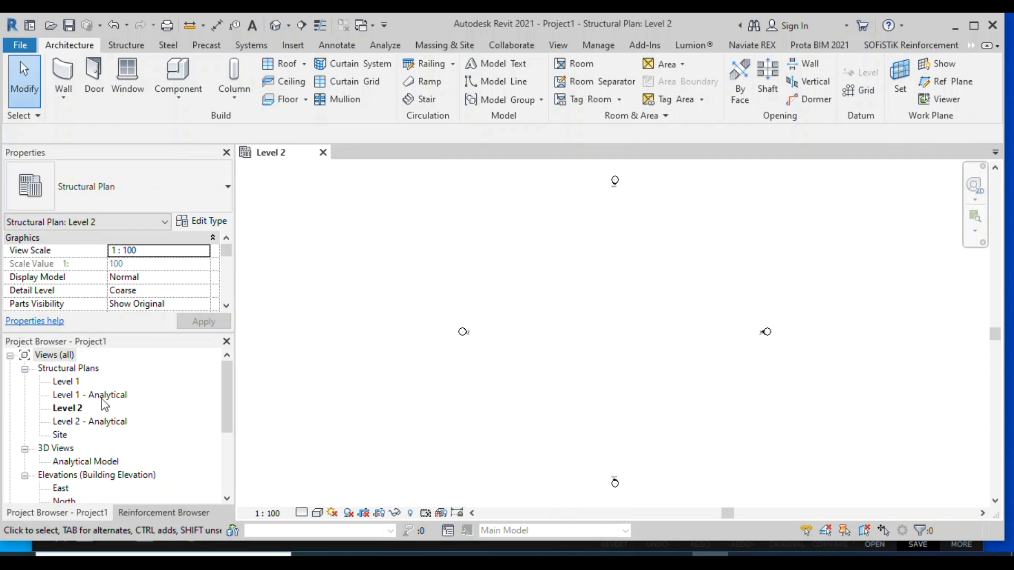
scroll(106, 407, down, 2)
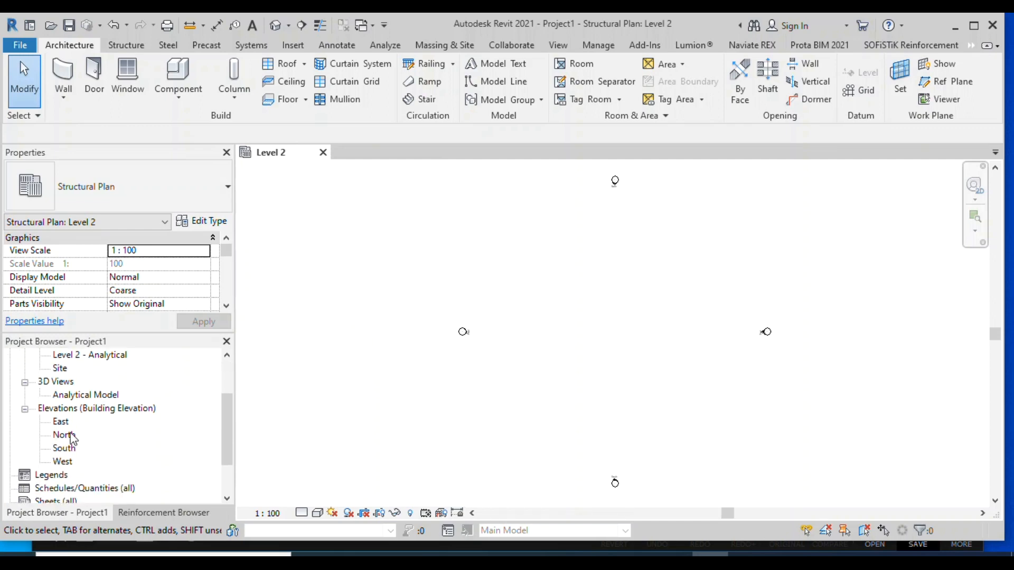
double_click(71, 436)
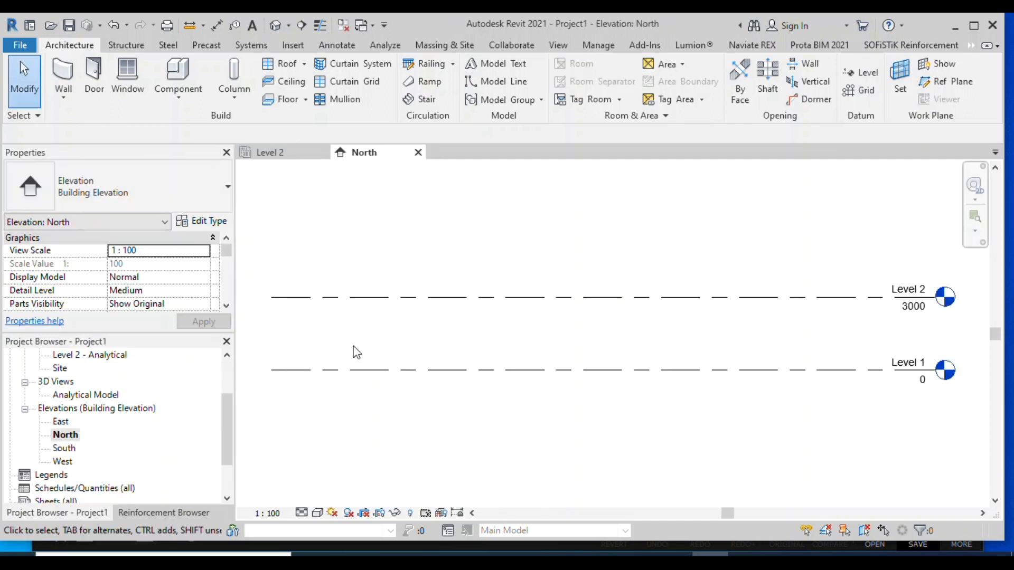
Draw a new level line about 1200 mm below Level 1, using Level 1 as the type to match
click(297, 371)
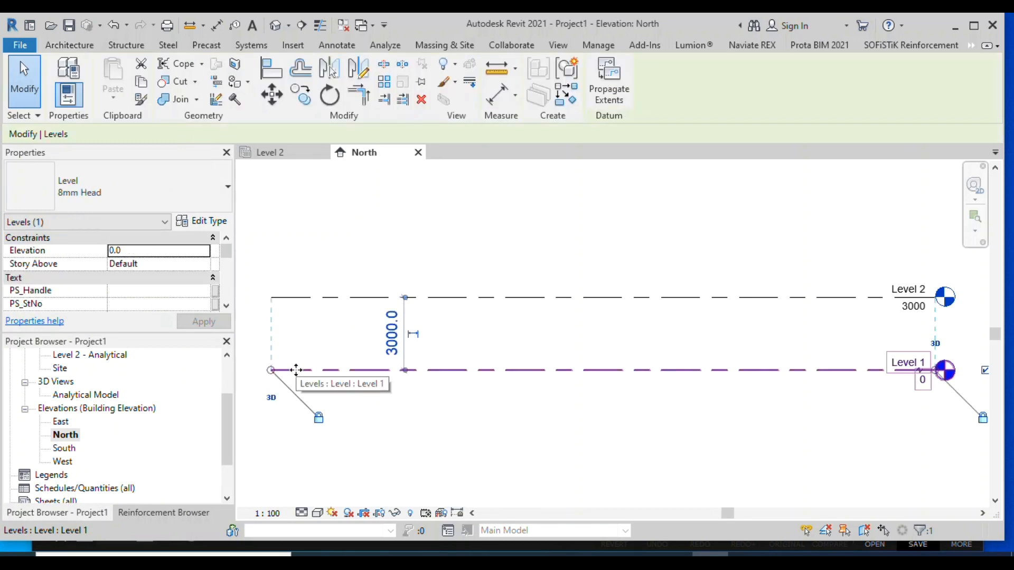
right_click(298, 372)
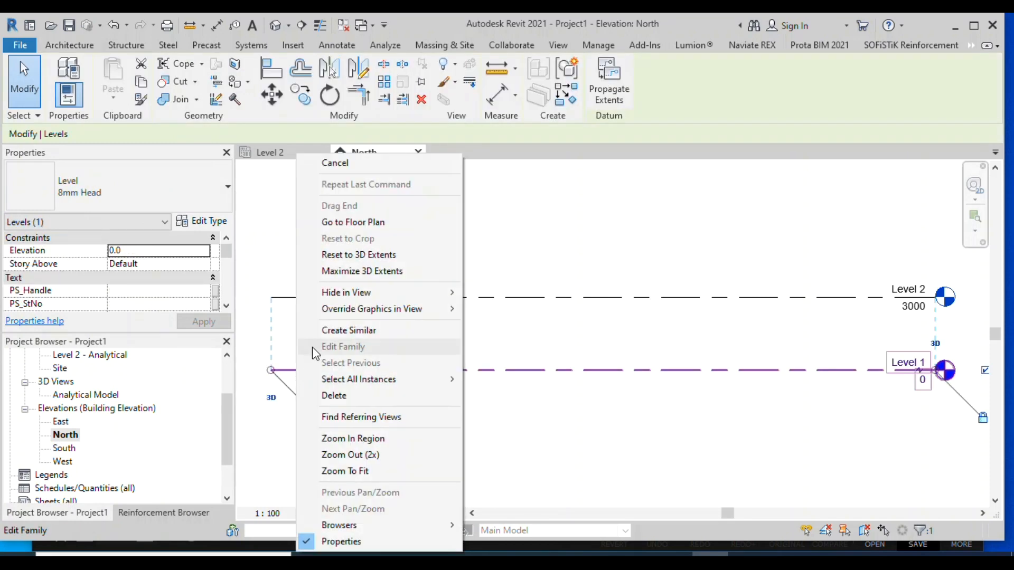
click(322, 330)
click(287, 399)
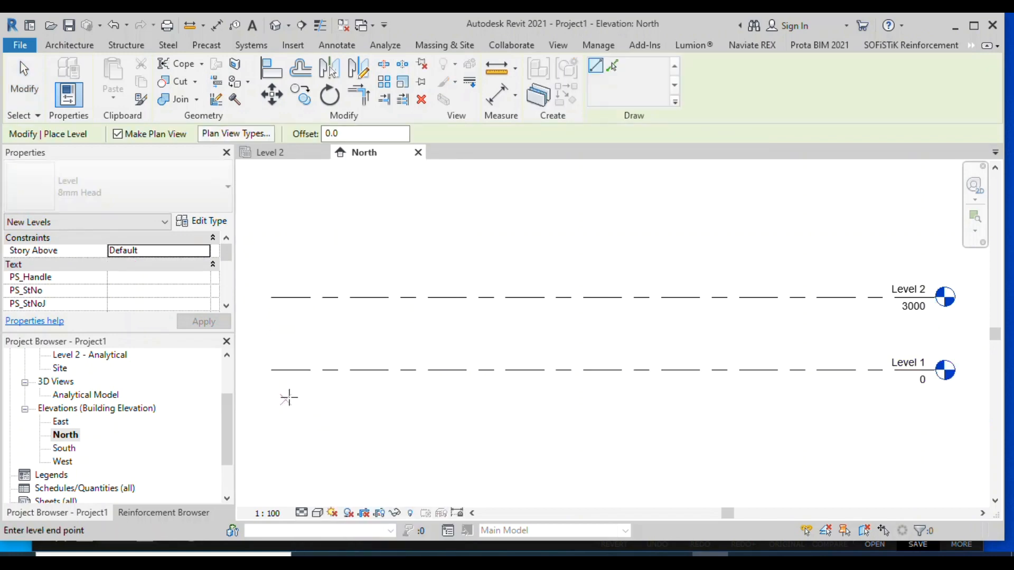
scroll(287, 391, down, 2)
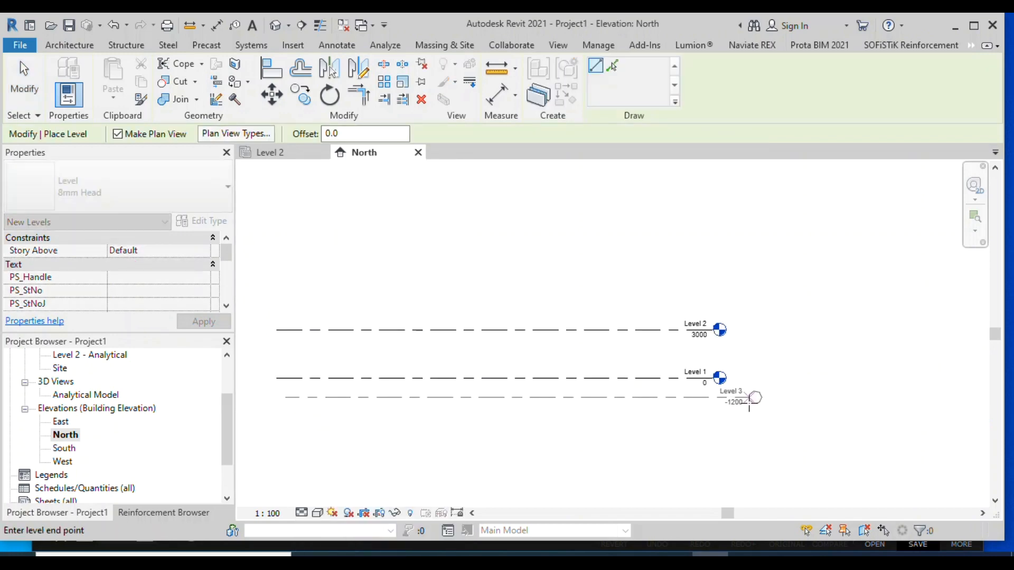
click(749, 397)
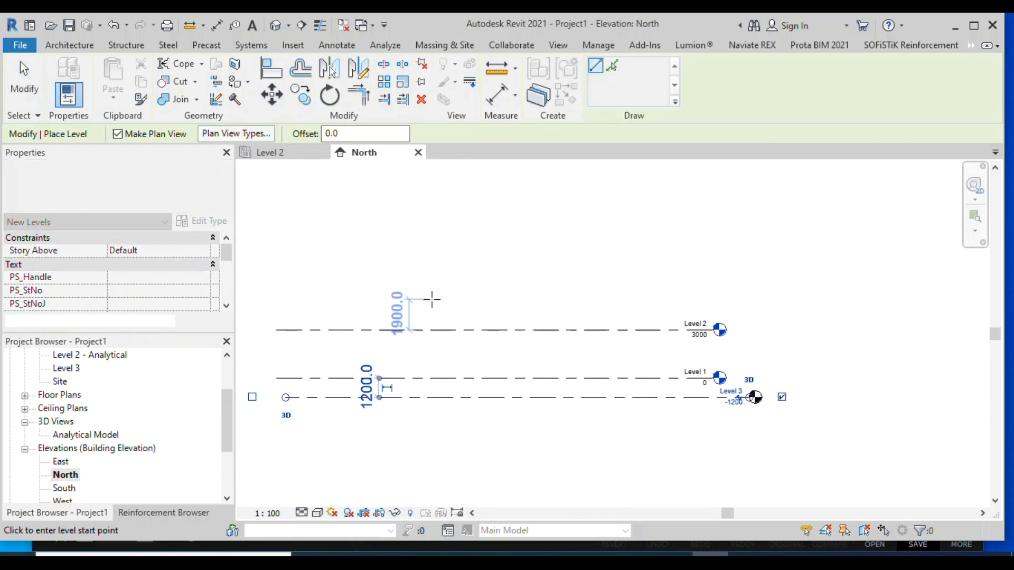
click(35, 94)
Rename the new lowest level as FDN and rename its corresponding views too
scroll(702, 391, up, 3)
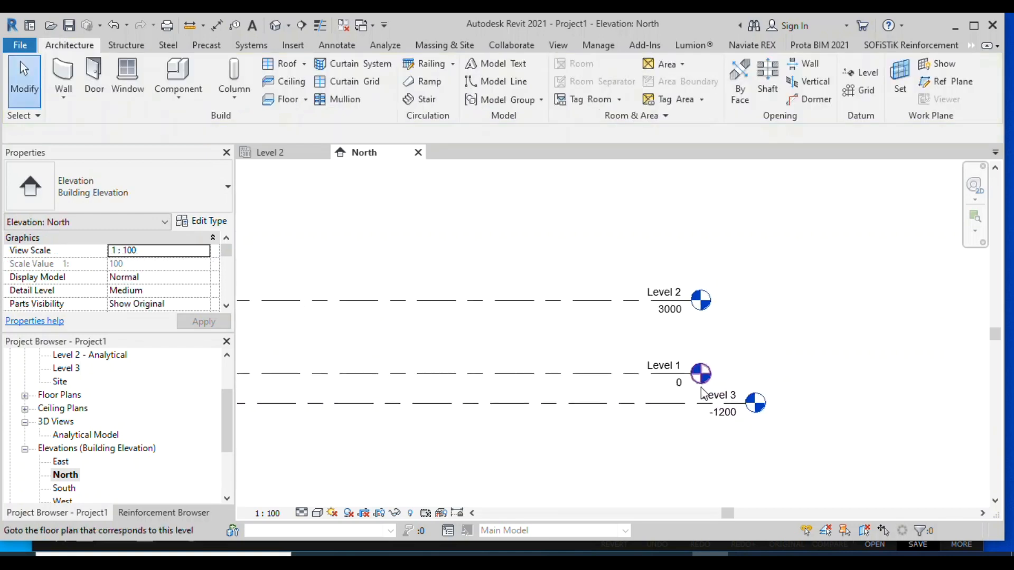
scroll(702, 394, down, 2)
click(734, 387)
scroll(736, 385, up, 3)
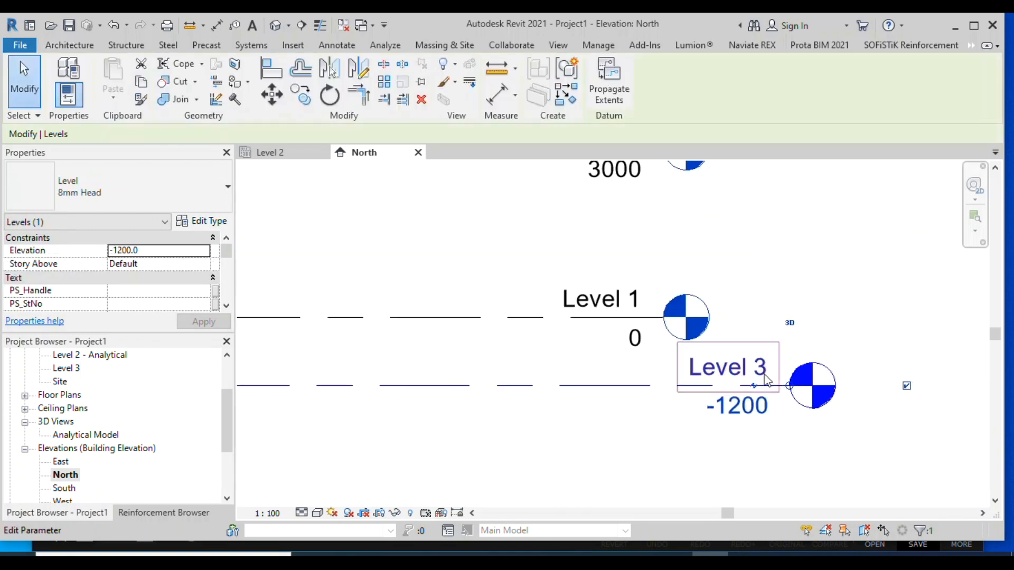
click(742, 372)
text(FDN)
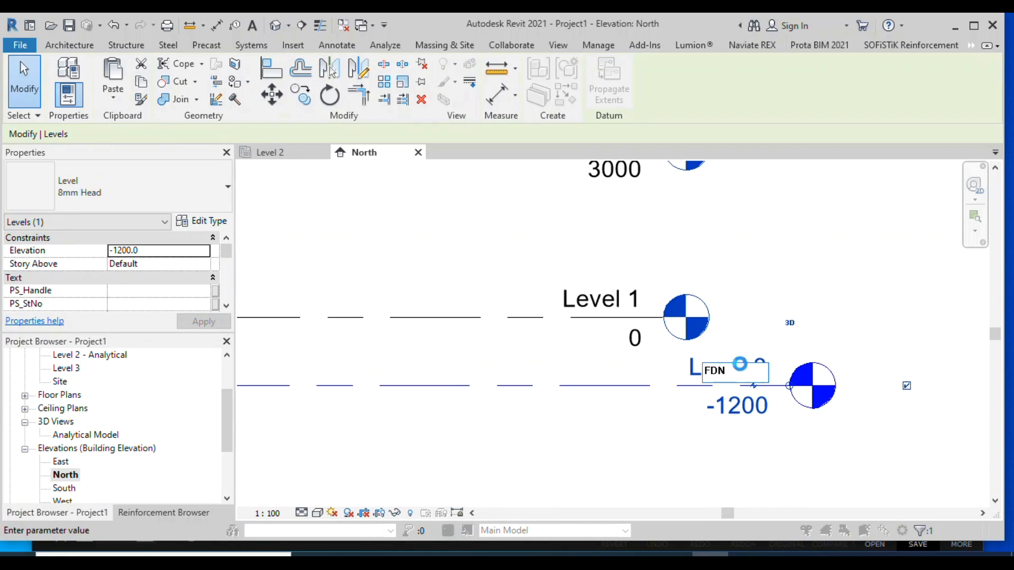
key(Return)
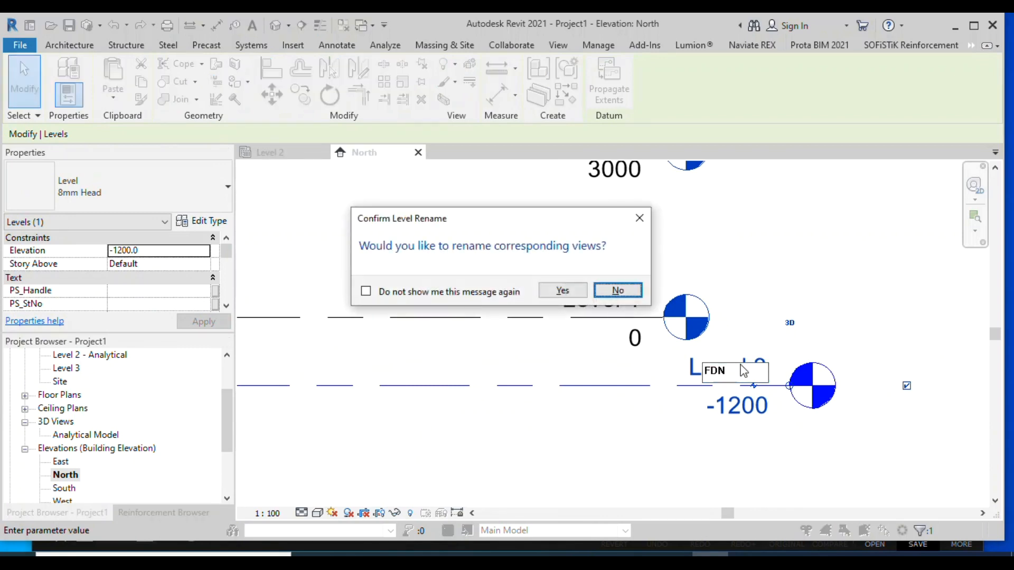
click(562, 290)
Rename Level 1 as GL, including its corresponding views
scroll(647, 287, down, 1)
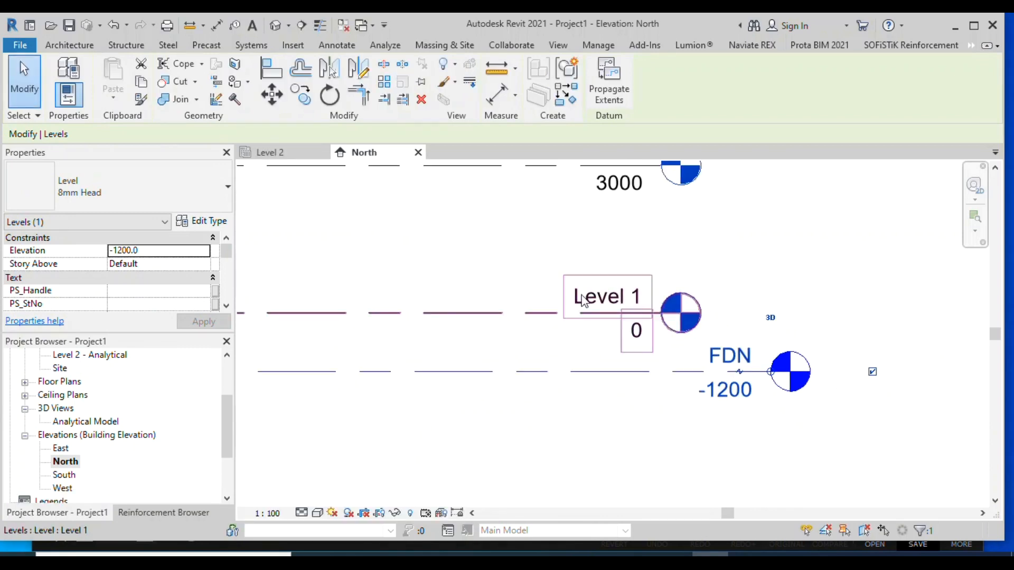
double_click(586, 297)
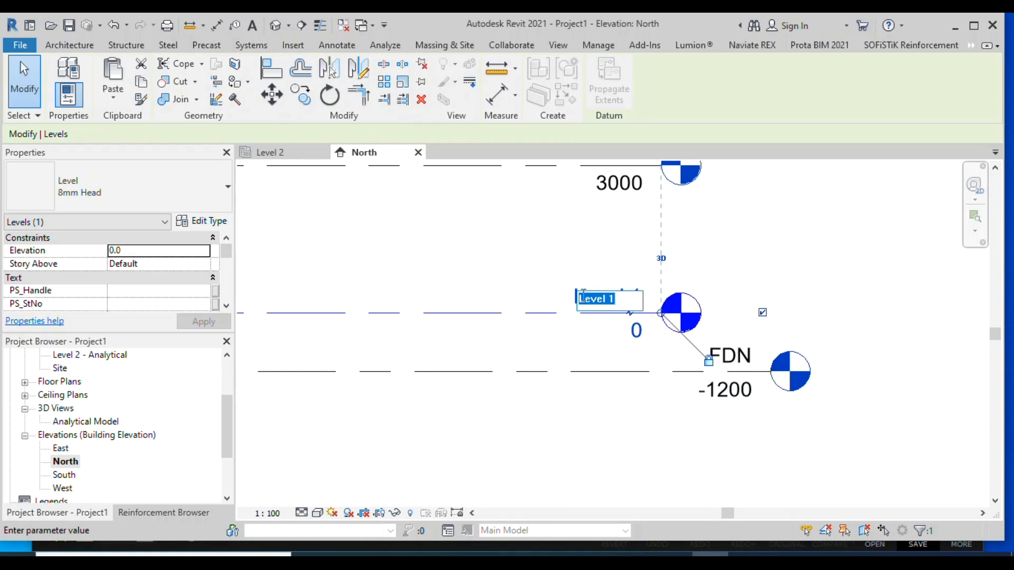
text(GL)
key(Return)
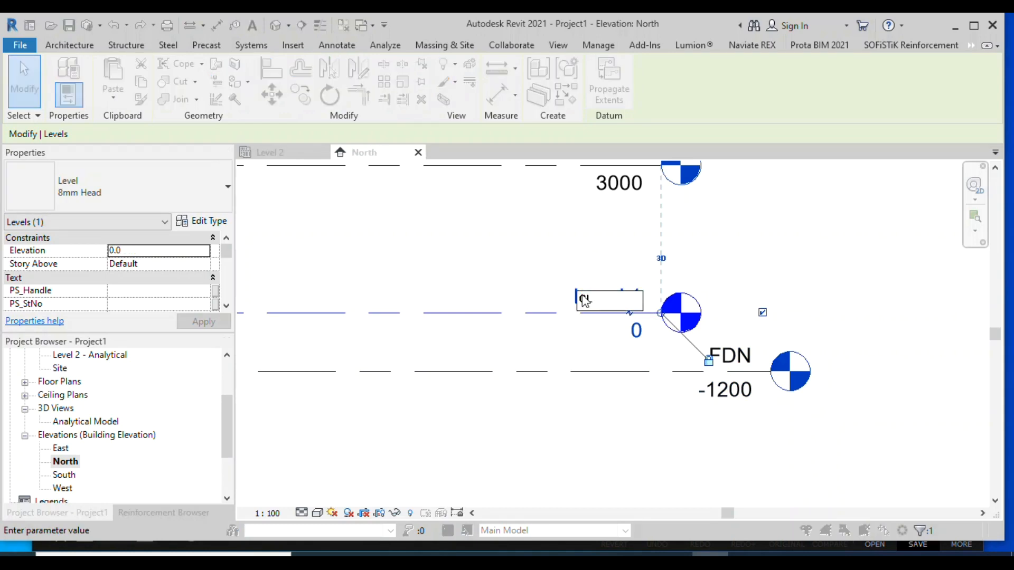
click(562, 290)
Draw another level line about 4000 mm above Level 2, matching Level 2's type
scroll(673, 331, down, 1)
scroll(673, 329, down, 2)
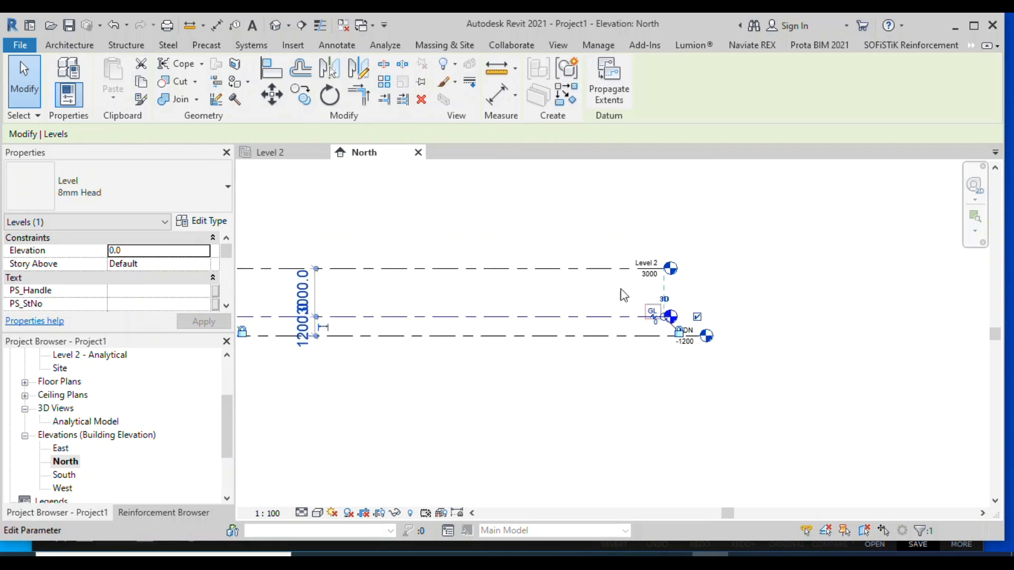
click(398, 269)
right_click(398, 271)
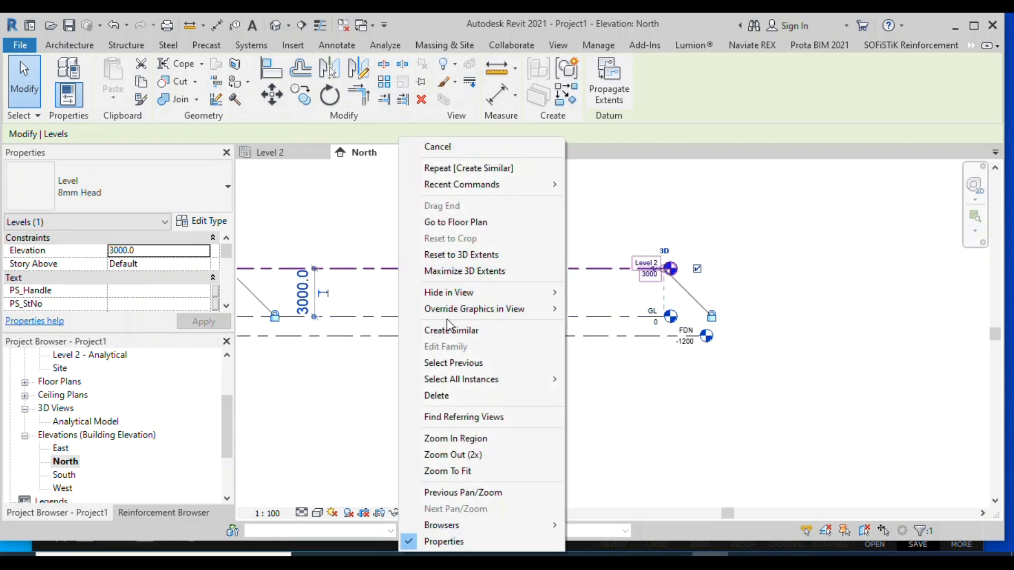
click(448, 329)
scroll(528, 333, down, 1)
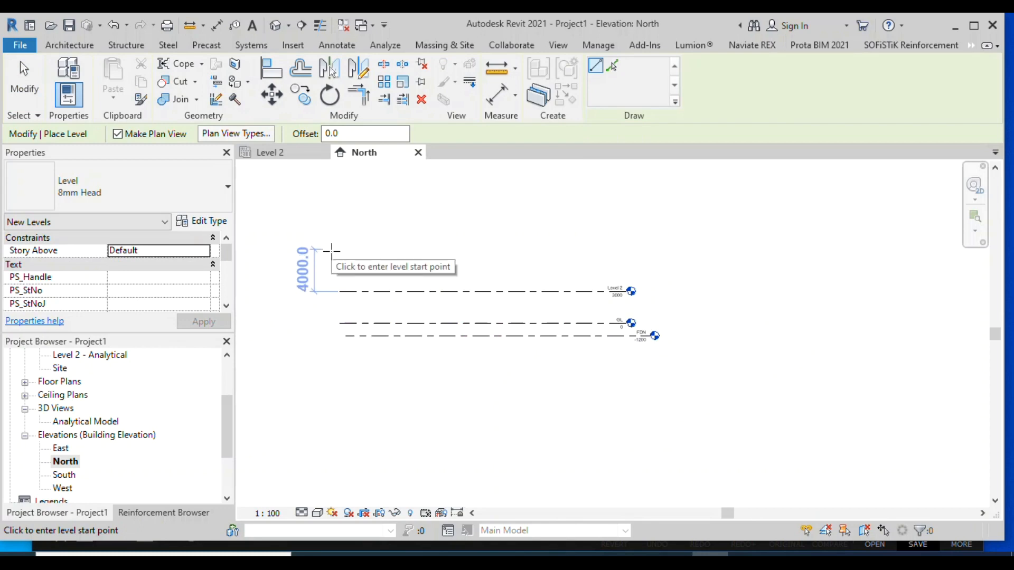
click(332, 249)
click(615, 249)
click(24, 79)
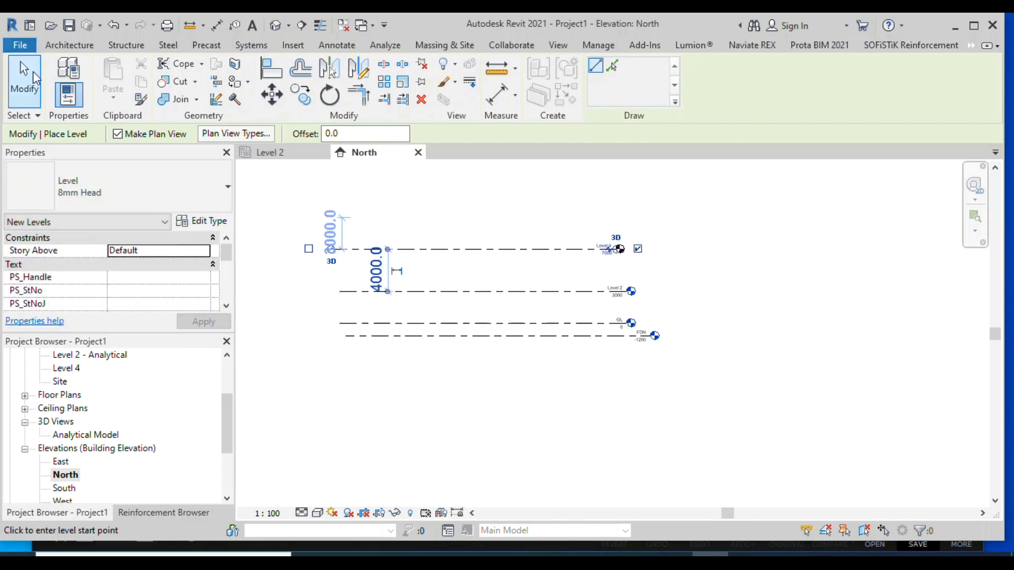
Set the distance between GL and Level 2 to 5000 mm
scroll(470, 295, up, 1)
click(431, 288)
scroll(431, 294, up, 1)
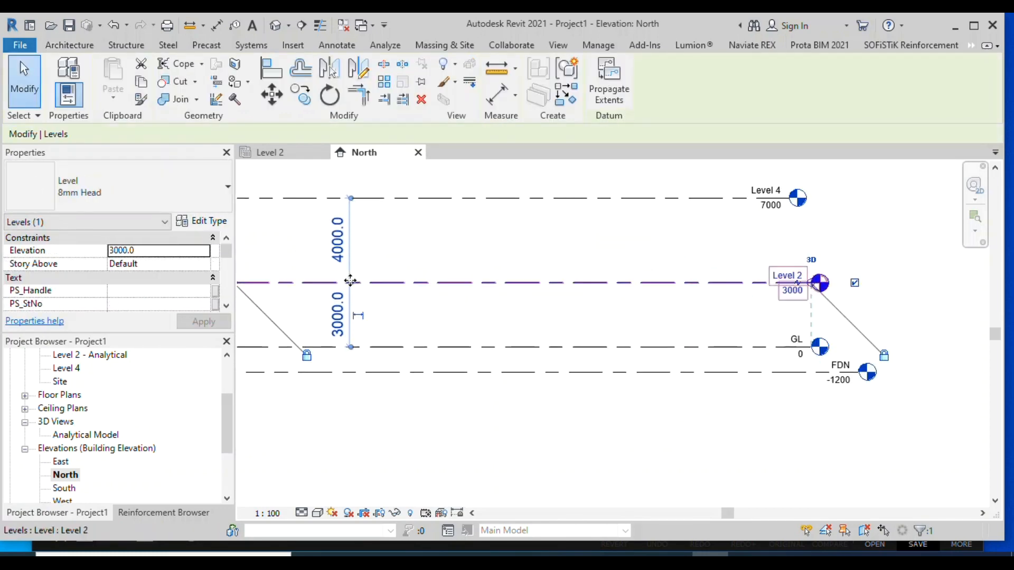
click(338, 316)
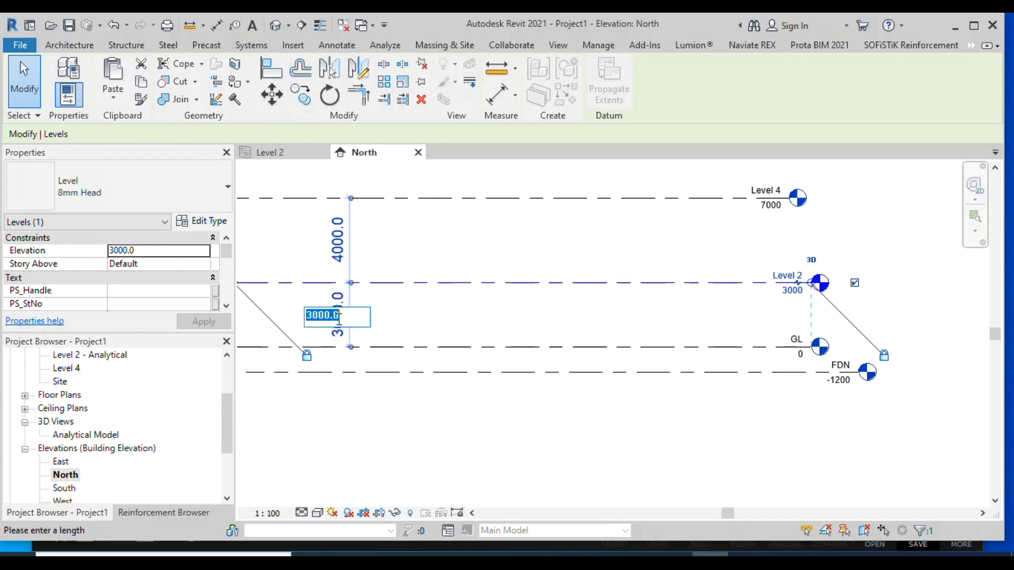
text(5000)
key(Return)
Rename Level 2 as EAVE and apply the new name to its corresponding views
scroll(660, 347, down, 1)
scroll(731, 286, up, 3)
click(698, 242)
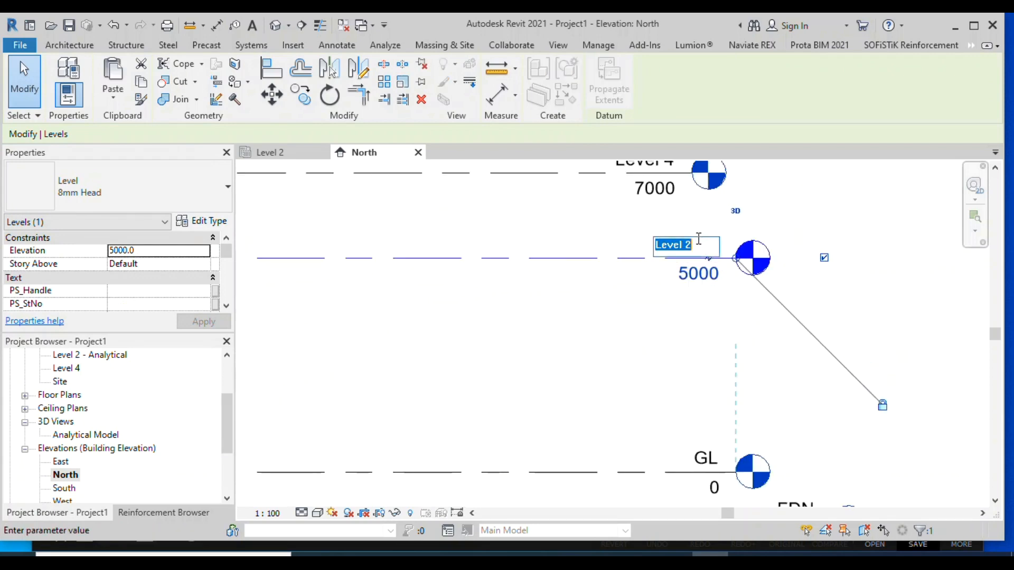
text(EAVE)
key(Return)
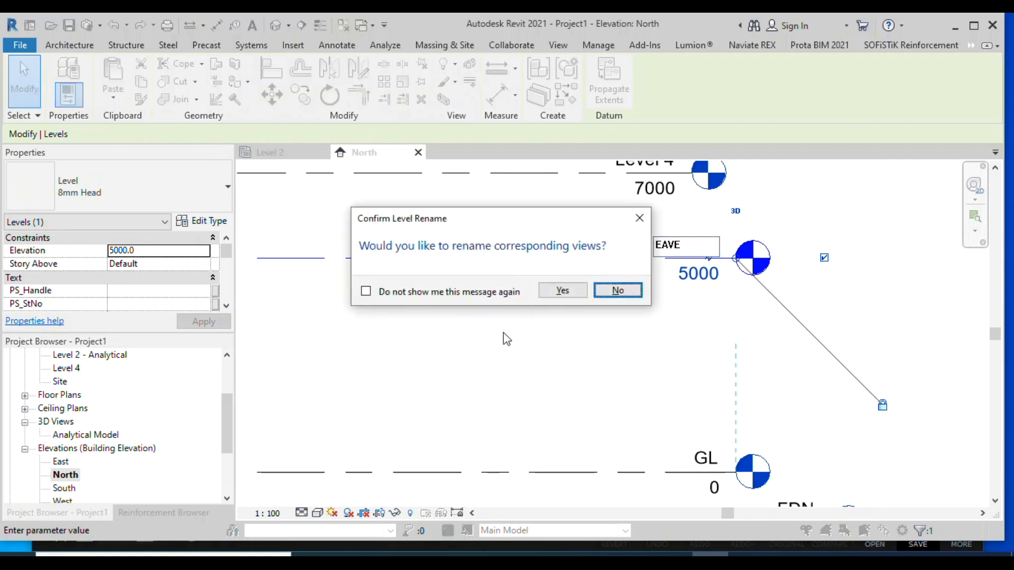
click(562, 291)
Rename the topmost level as APEX, along with its corresponding views
scroll(660, 186, down, 2)
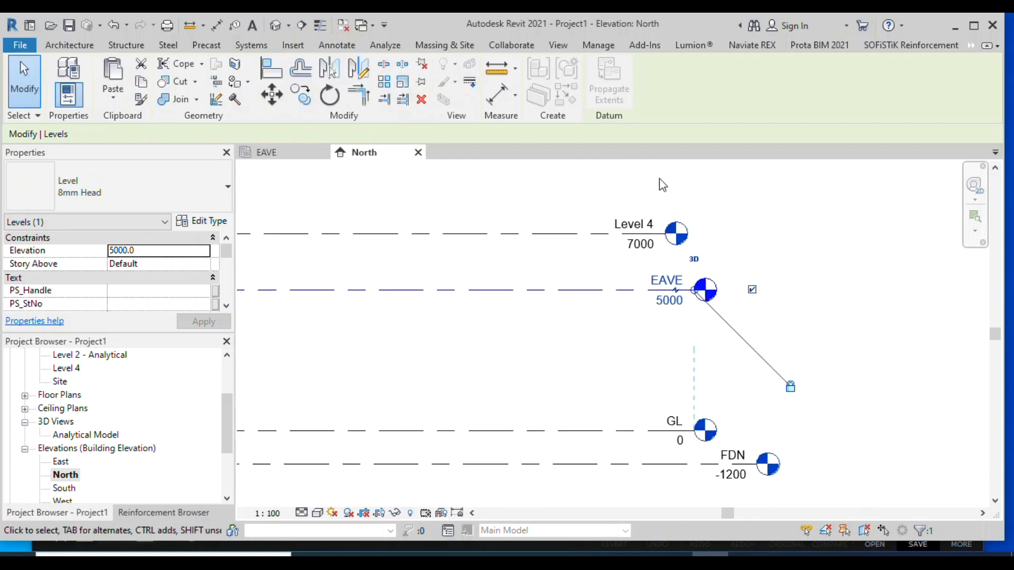
scroll(633, 222, up, 1)
click(623, 225)
click(623, 224)
text(A)
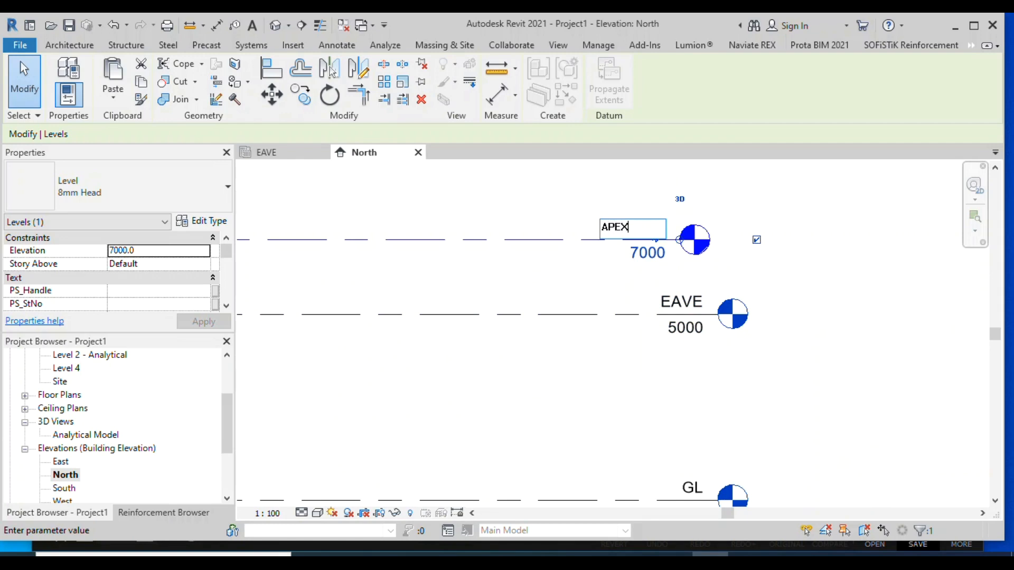
text(PEX)
key(Return)
click(563, 290)
Open the GL structural plan and draw a vertical grid line in the left half of the area between the elevation markers
scroll(542, 332, down, 3)
scroll(95, 426, up, 3)
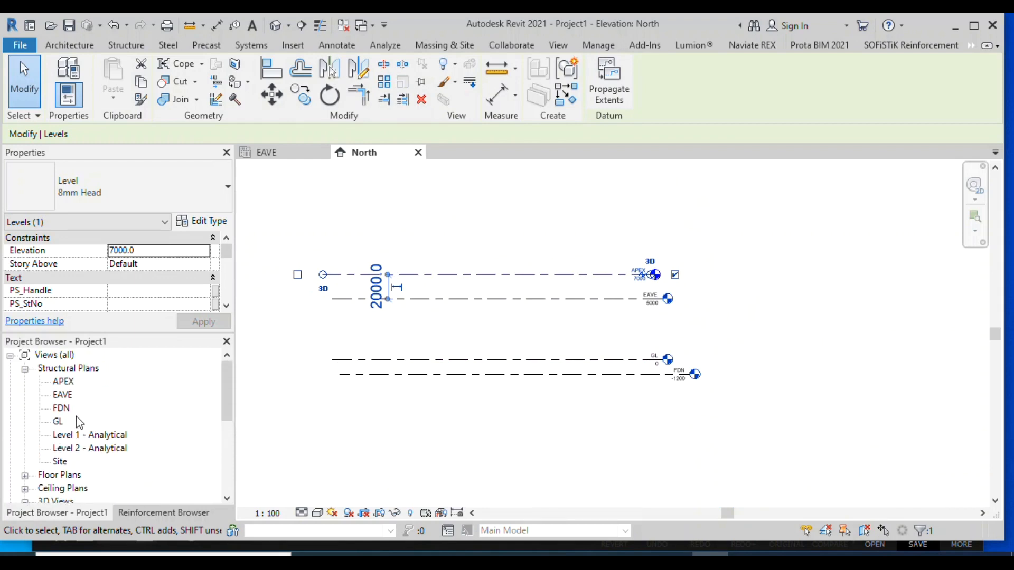
double_click(59, 421)
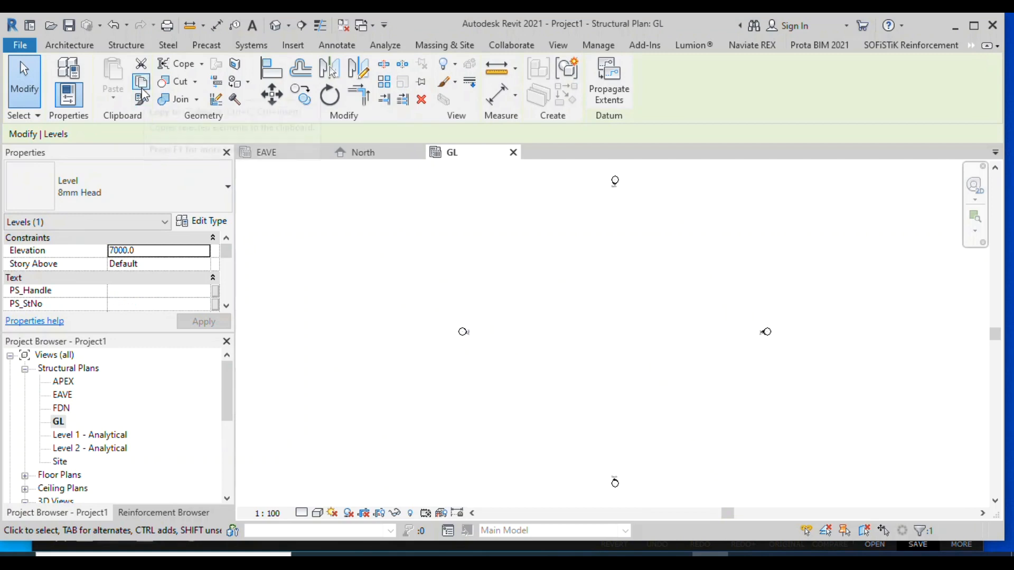
click(140, 47)
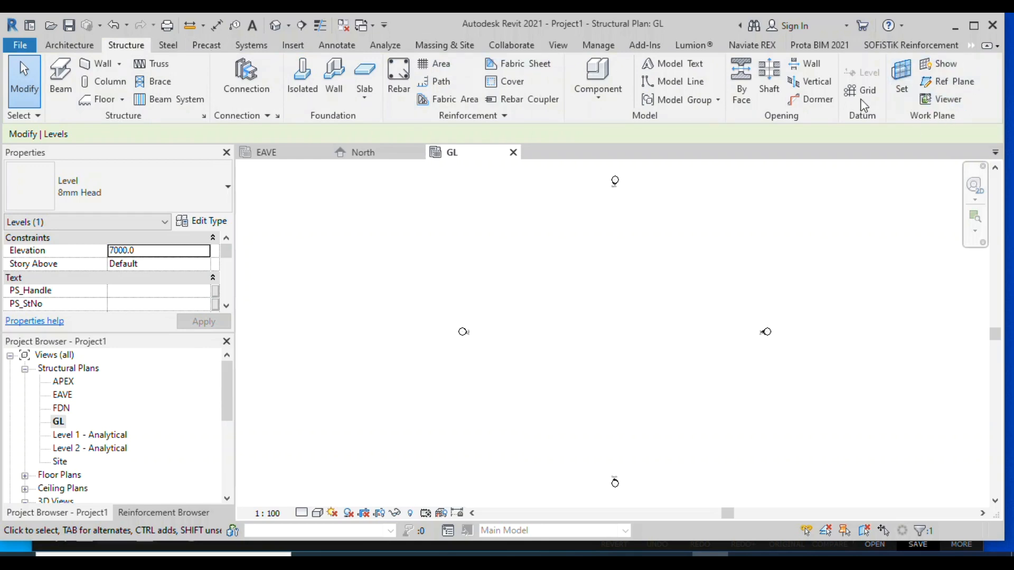
click(863, 91)
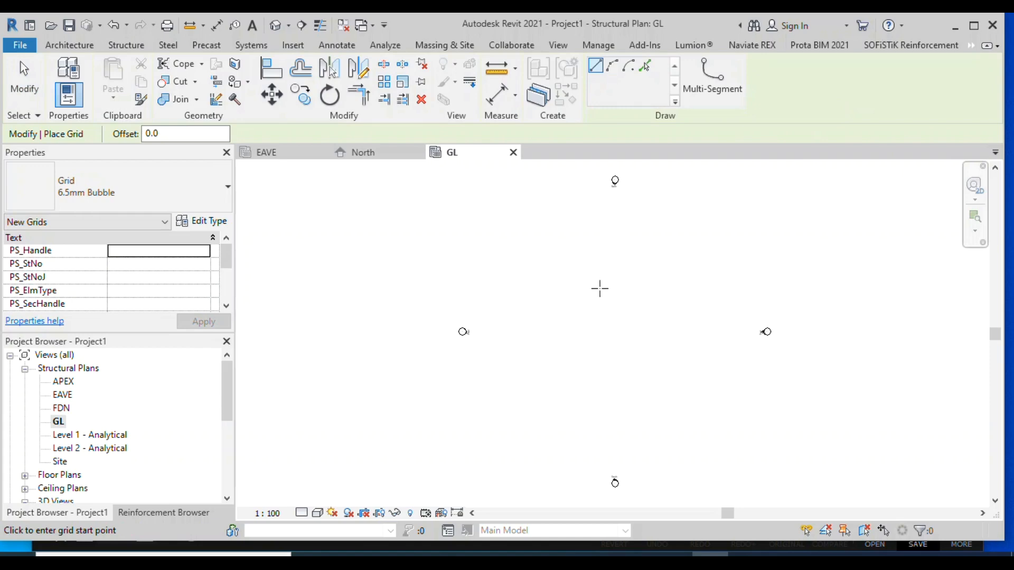
click(537, 267)
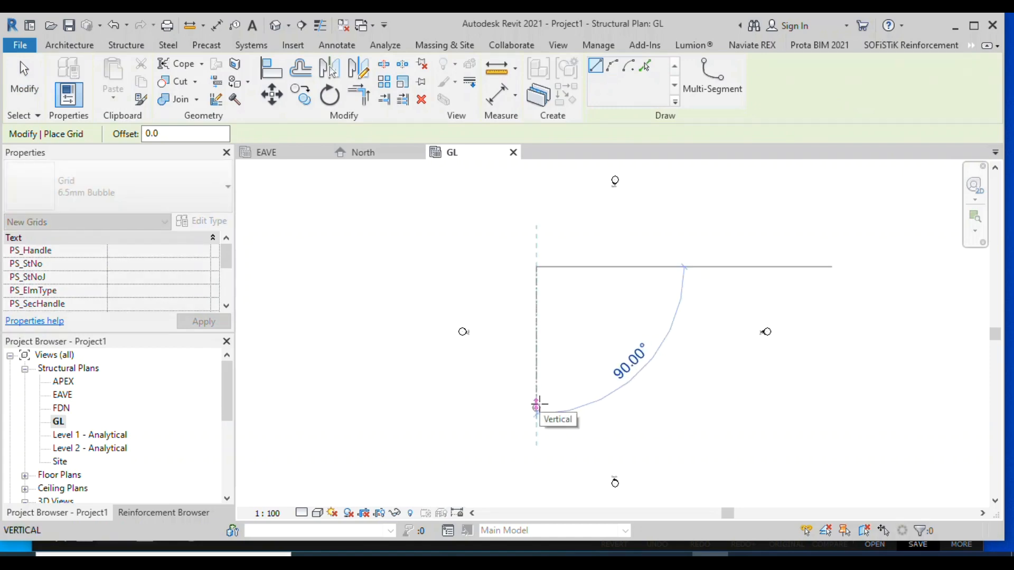
click(536, 405)
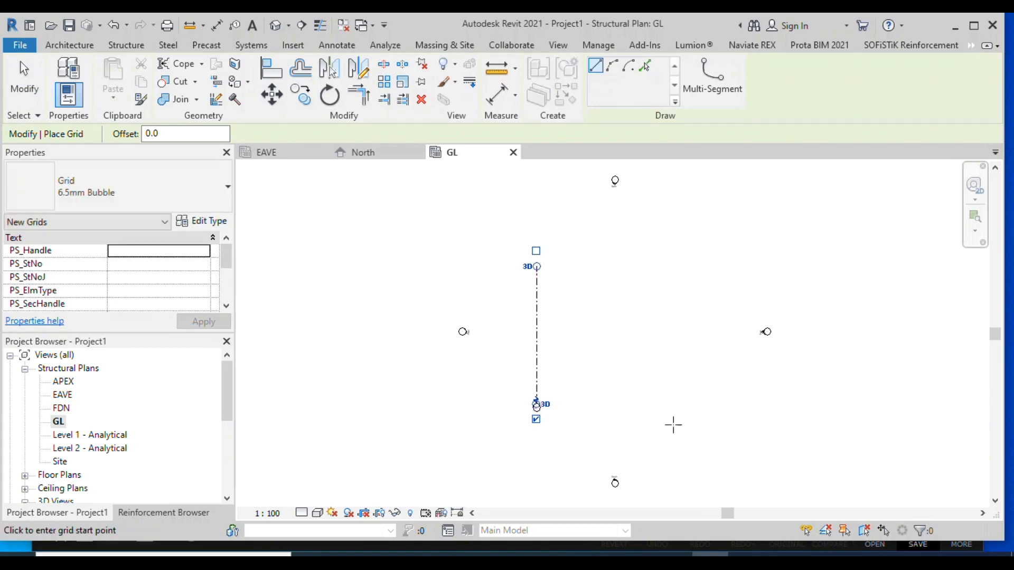
Switch to PhotoScape X Pro and paint a roughly horizontal line across the width of the warehouse photo with the Paint tool
click(674, 561)
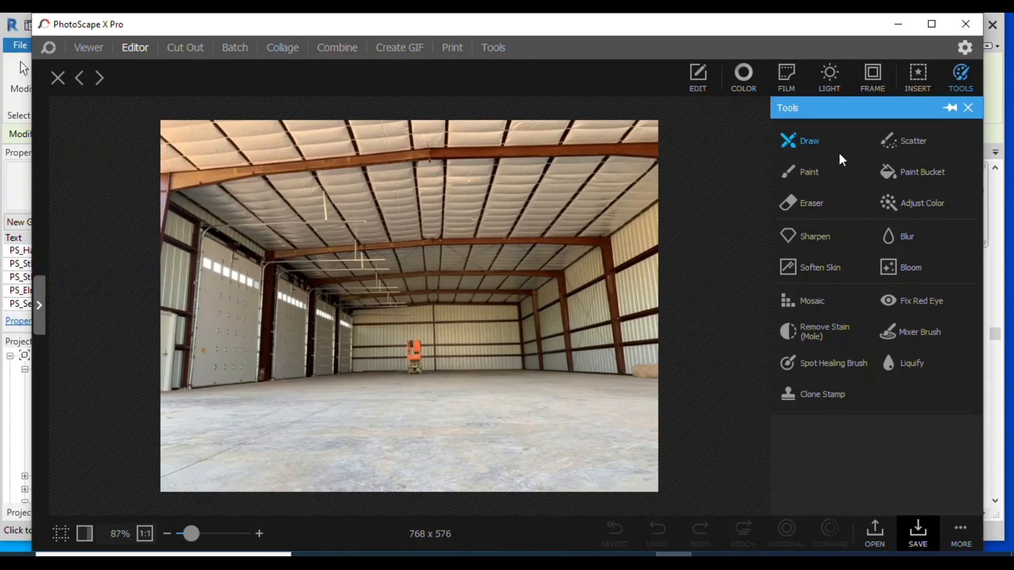
click(798, 173)
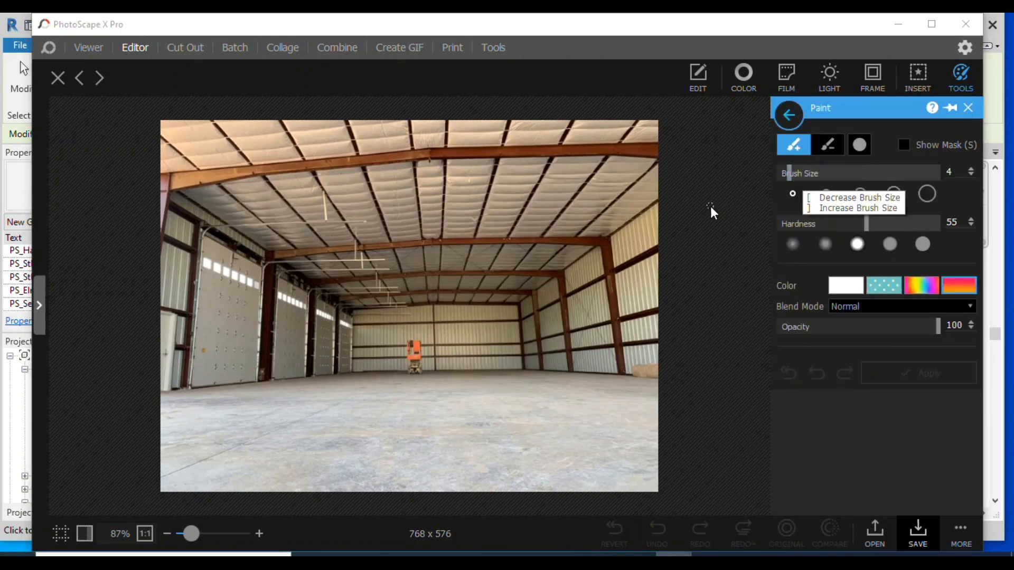
drag(205, 349, 612, 331)
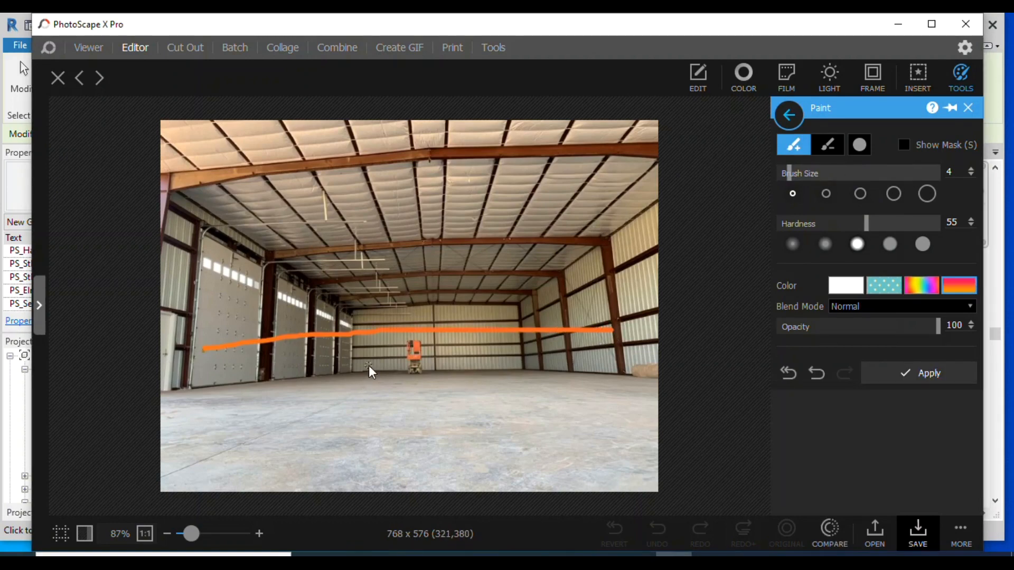
Paint the number 20 below the line across the warehouse photo and three vertical strokes crossing it
click(370, 348)
mouse_move(373, 355)
mouse_down()
mouse_move(378, 379)
mouse_move(400, 380)
mouse_move(393, 364)
mouse_up()
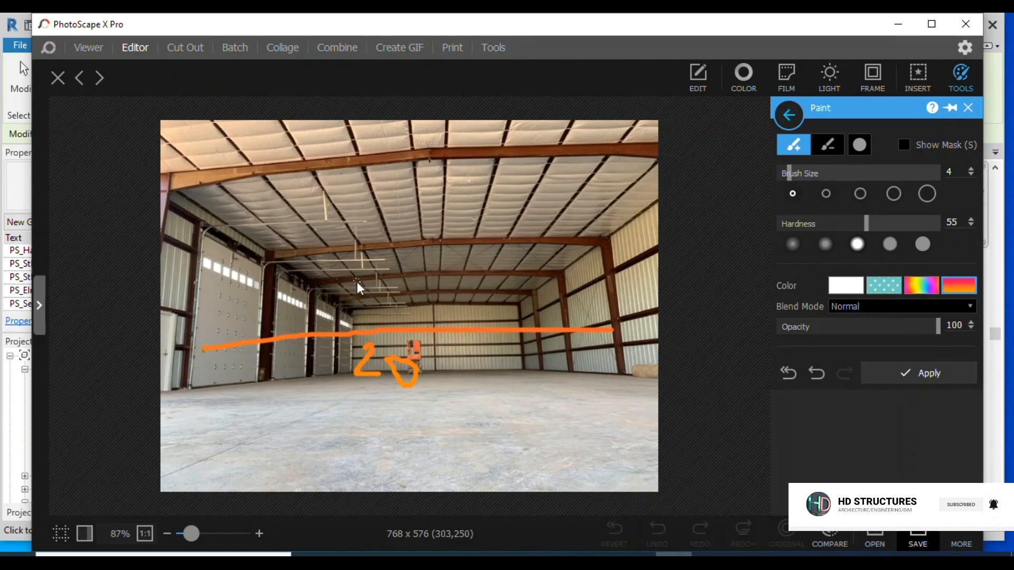
drag(342, 259, 349, 408)
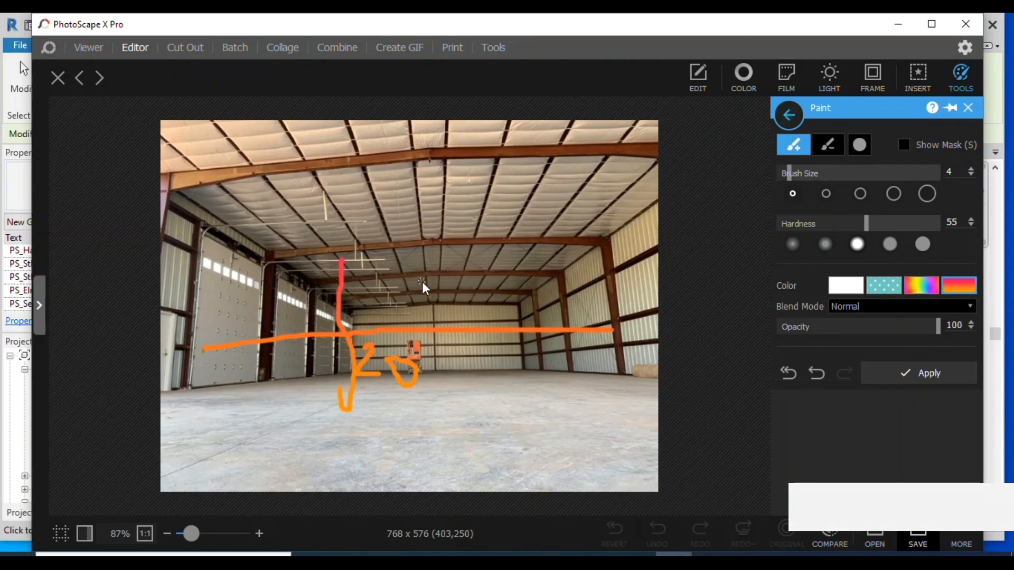
drag(424, 280, 441, 368)
drag(530, 275, 538, 408)
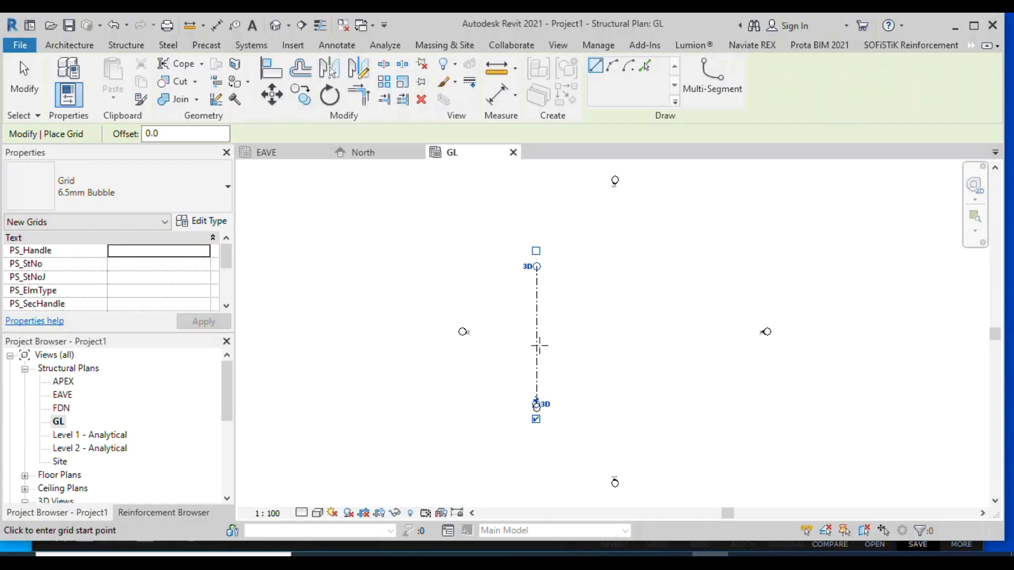
Switch back to Revit and create two vertical grids from picked lines, each offset 10000 to the right of the previous grid
click(645, 66)
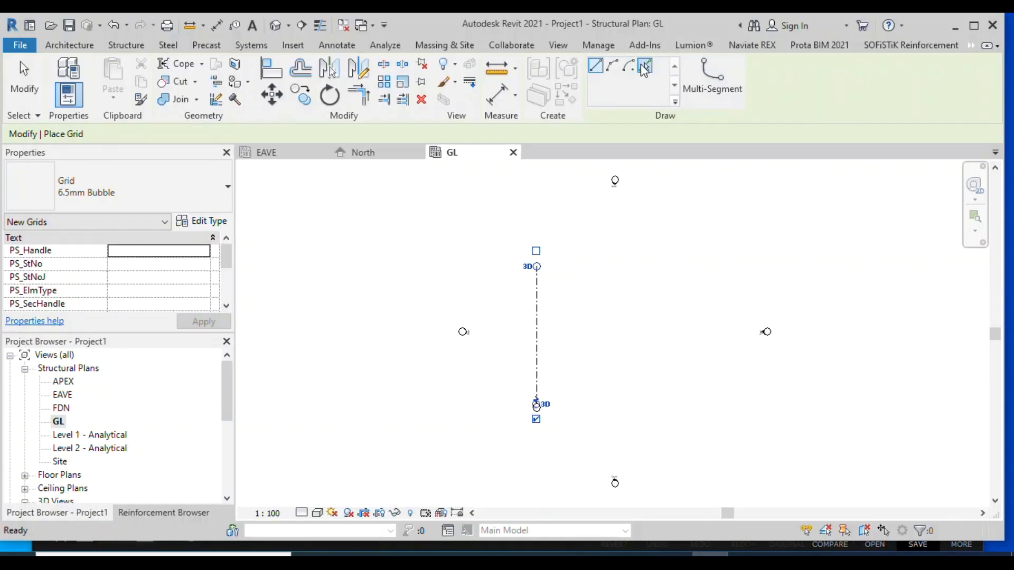
click(226, 138)
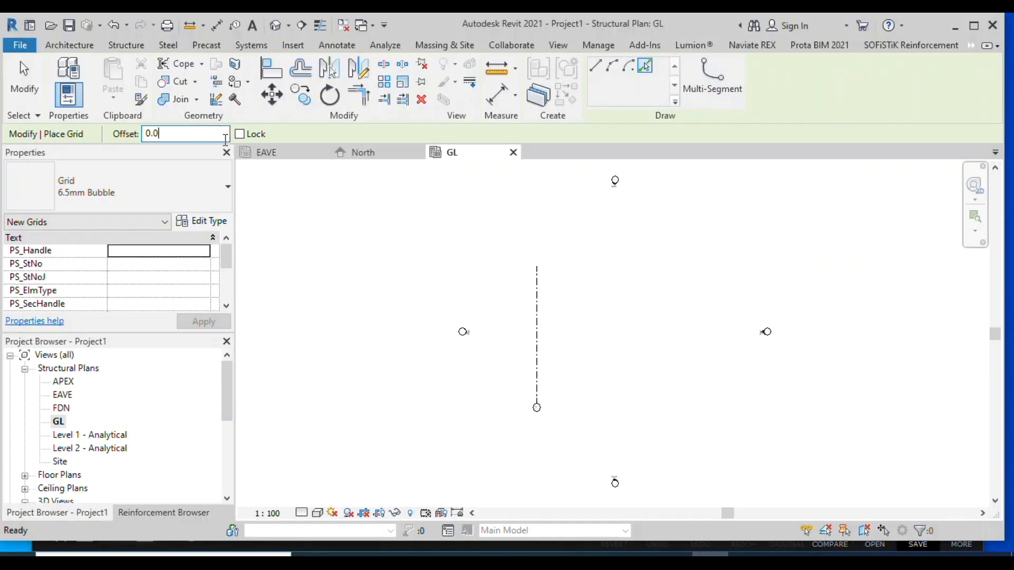
double_click(163, 139)
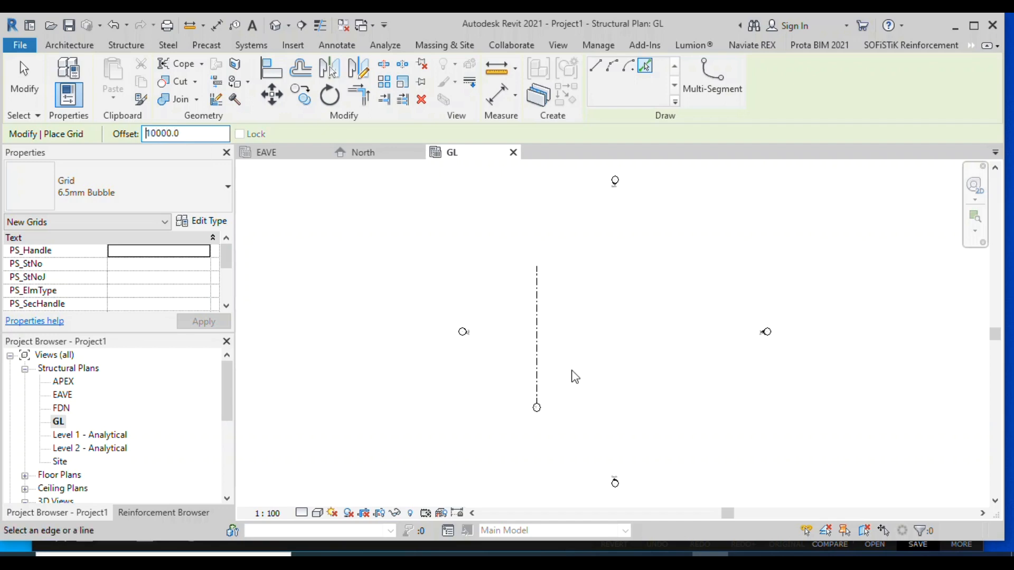
click(539, 365)
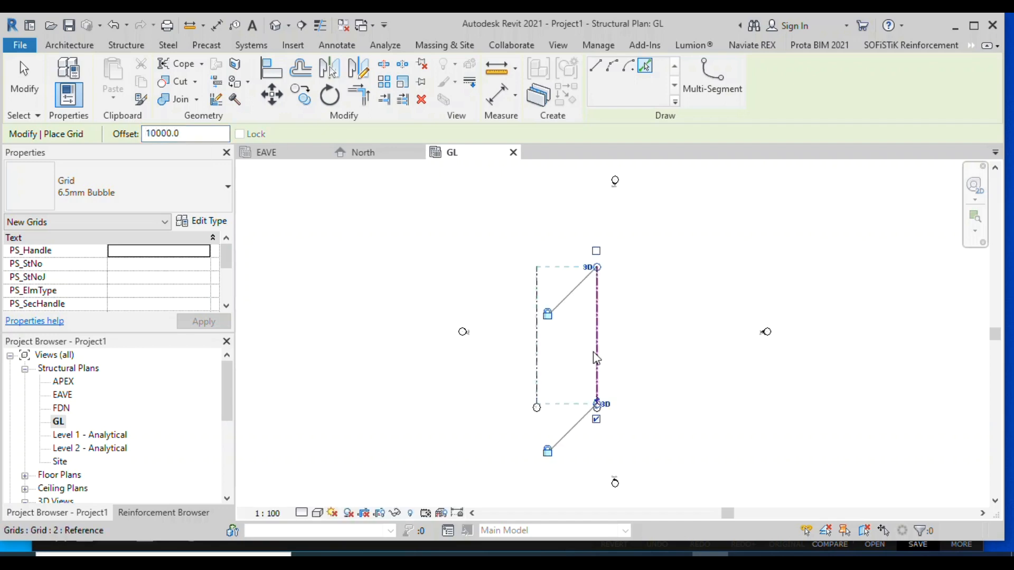
click(600, 360)
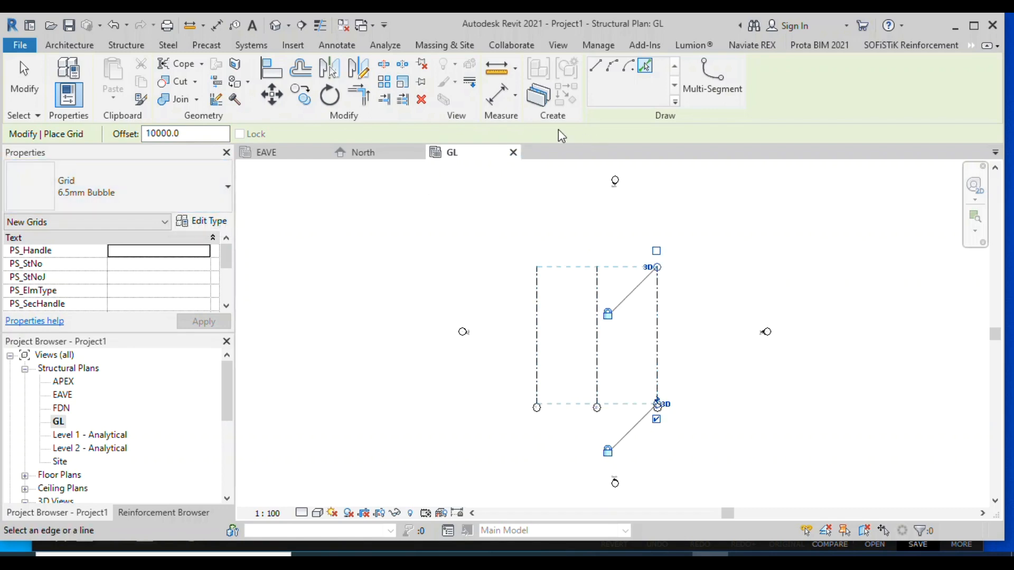
Clear the grid offset and draw a horizontal grid line crossing the lower ends of the three vertical grids
click(595, 65)
click(501, 384)
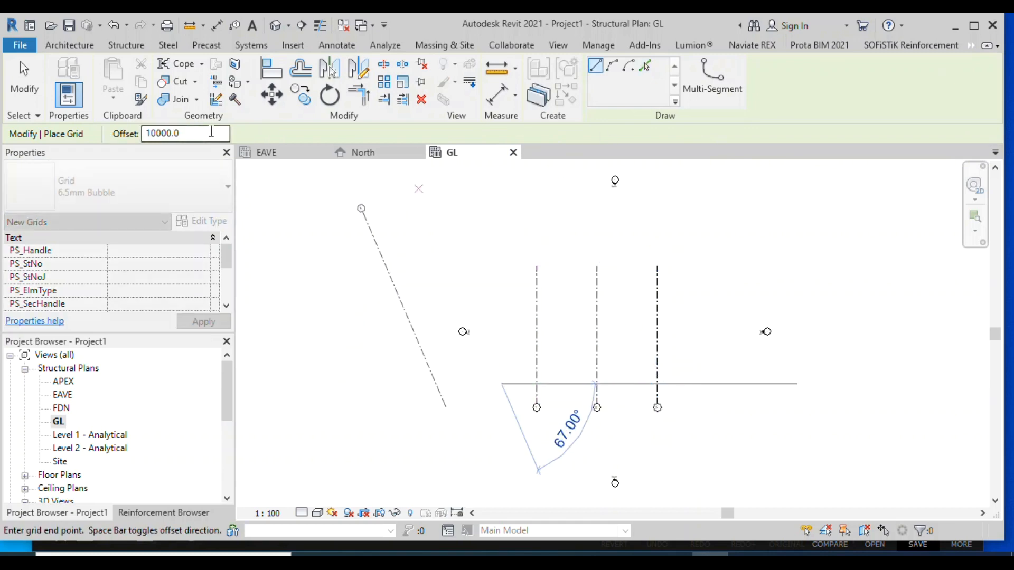
drag(211, 132, 96, 145)
key(BackSpace)
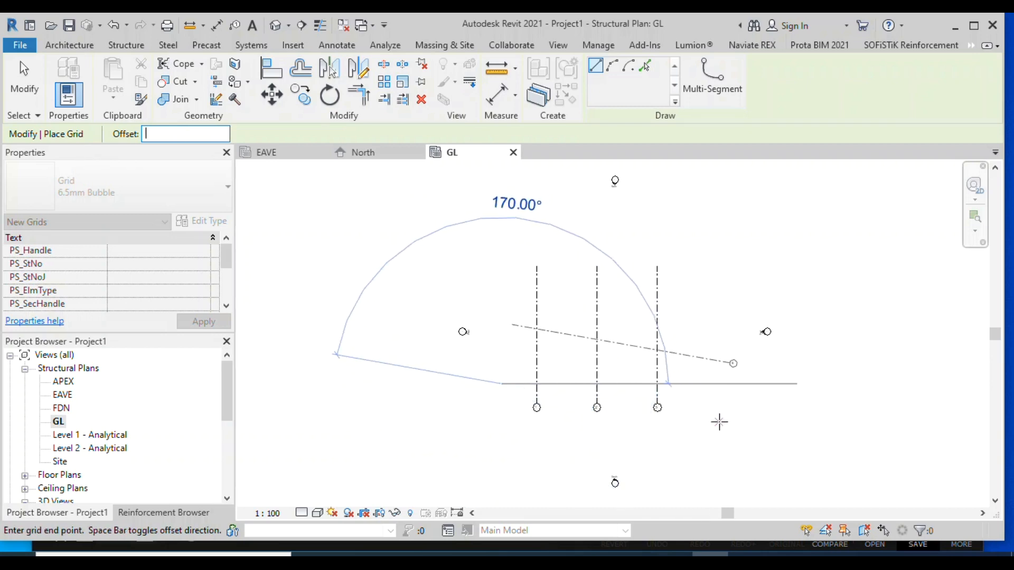
click(27, 87)
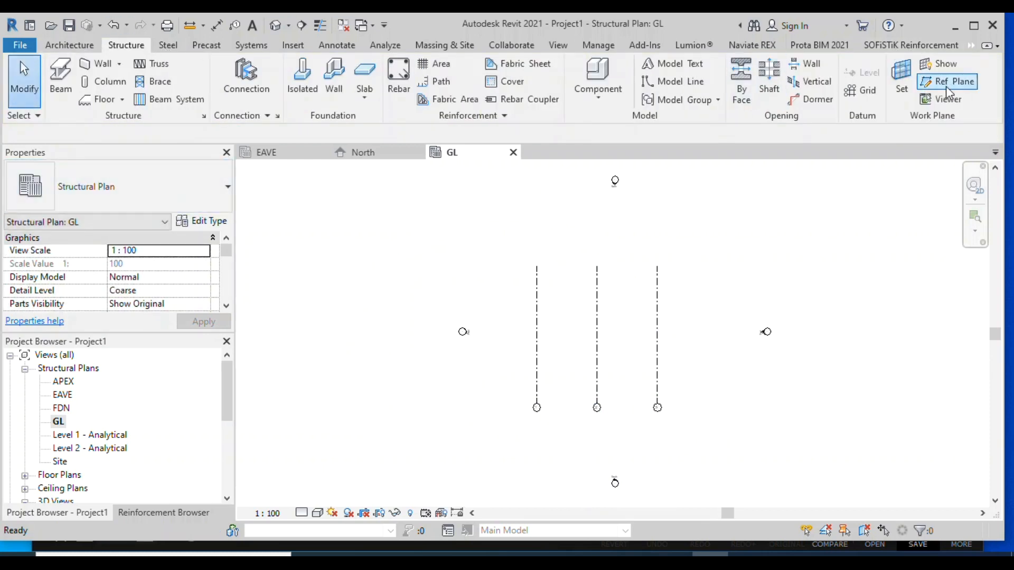
click(862, 90)
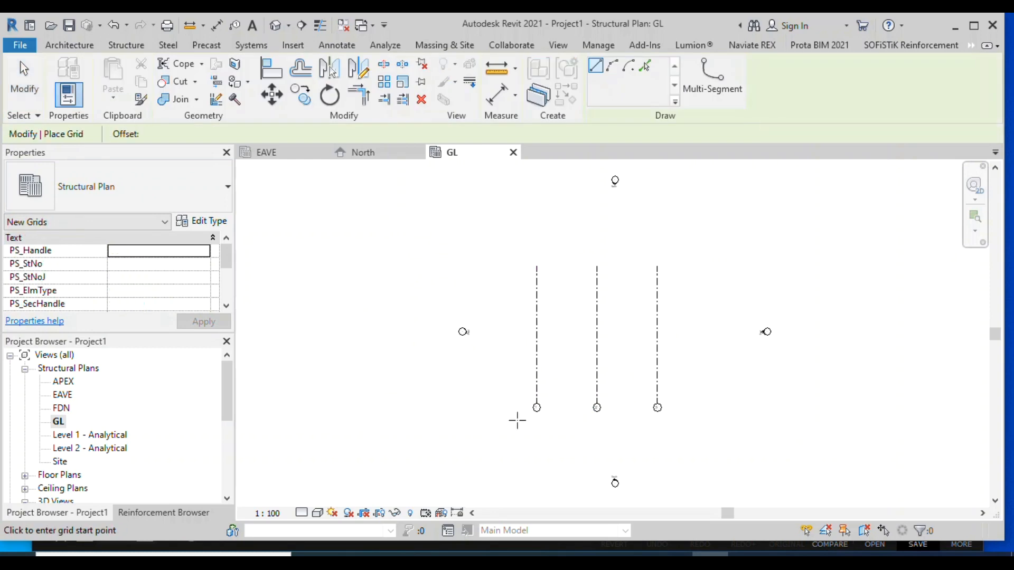
click(677, 391)
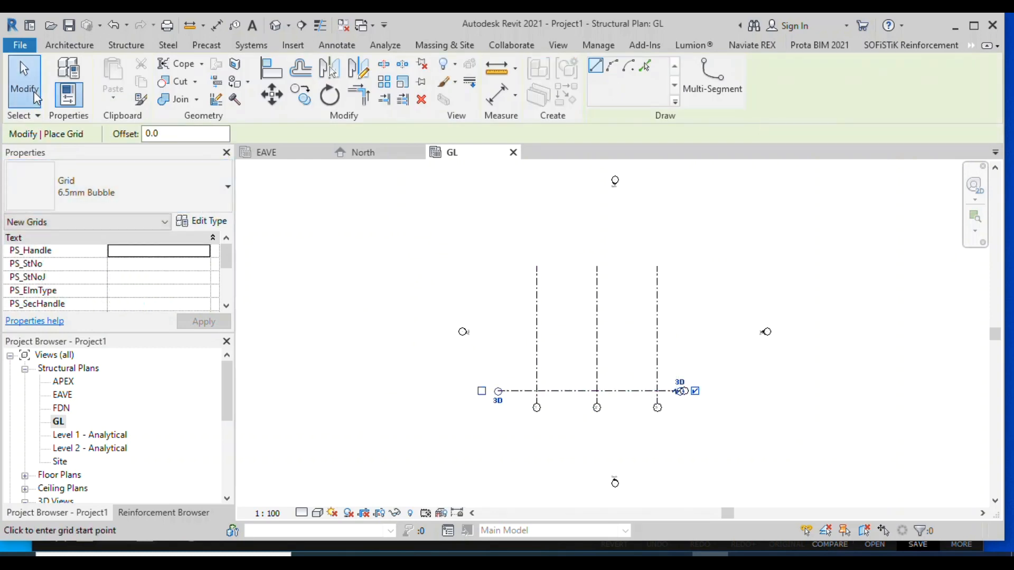
click(24, 79)
Rename the horizontal grid as A
scroll(681, 391, up, 5)
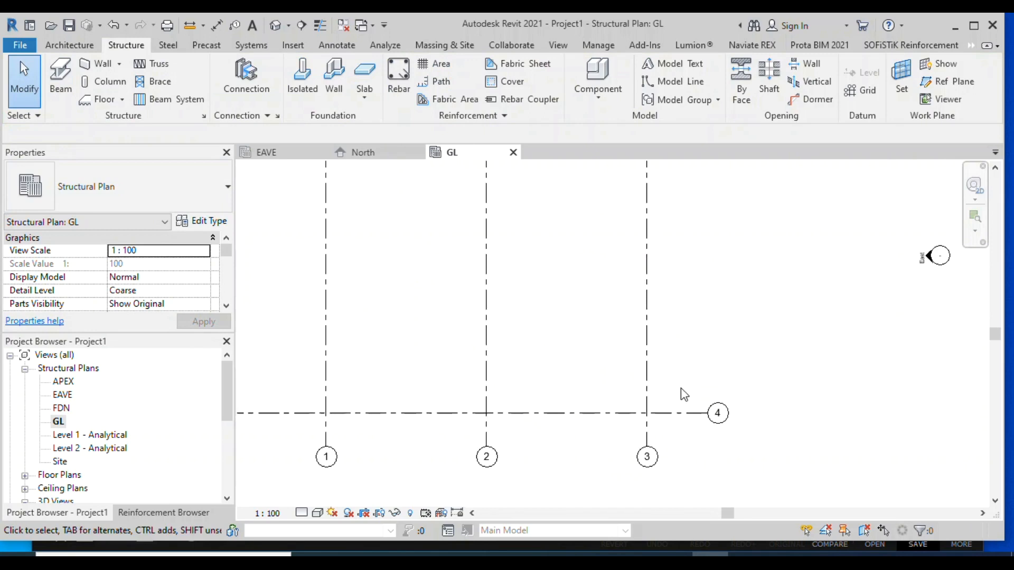
click(733, 429)
scroll(726, 425, up, 3)
click(720, 423)
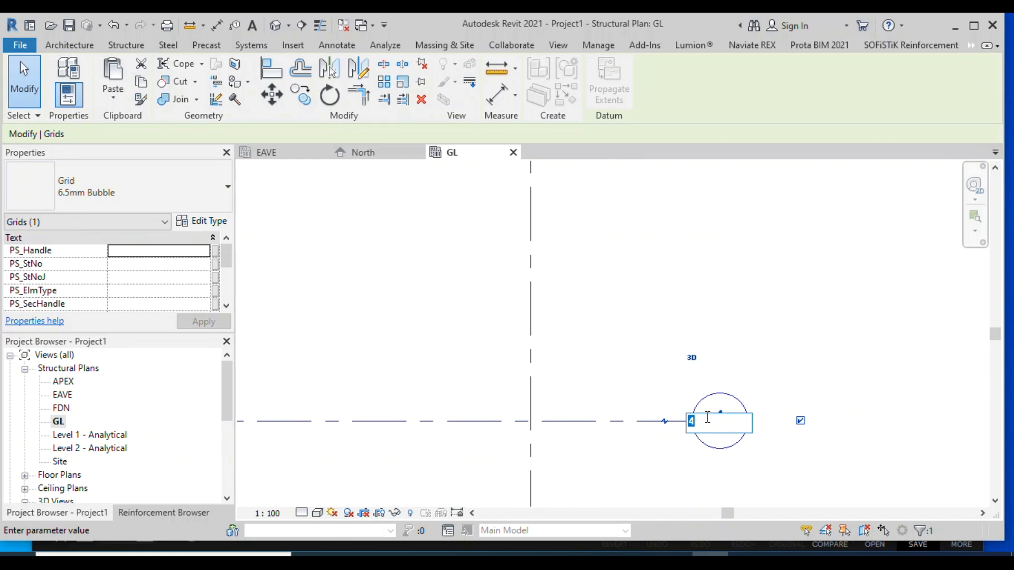
text(A)
key(Return)
Start placing another grid from picked lines with an offset of 5000
scroll(706, 333, down, 4)
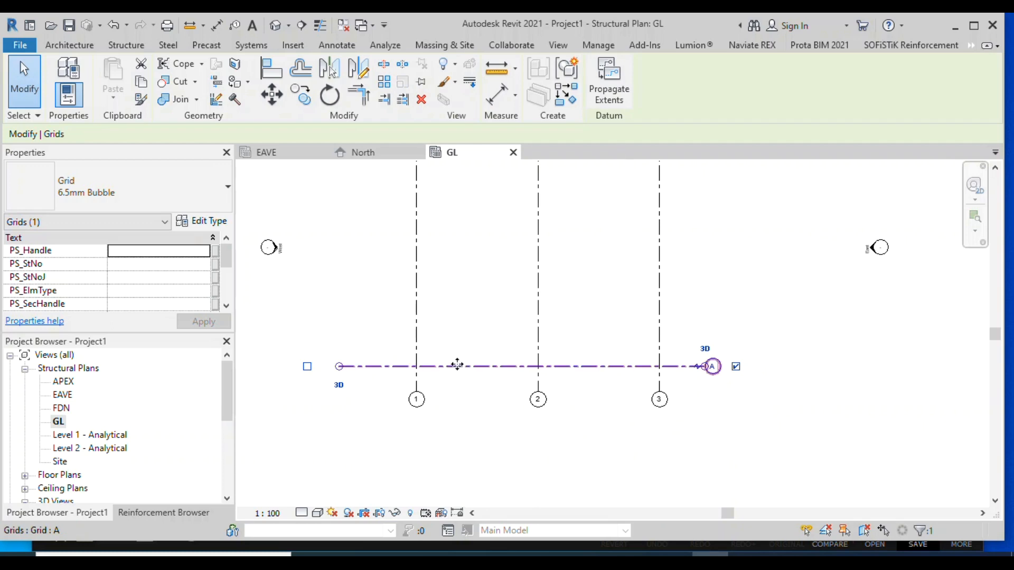
right_click(459, 366)
click(496, 327)
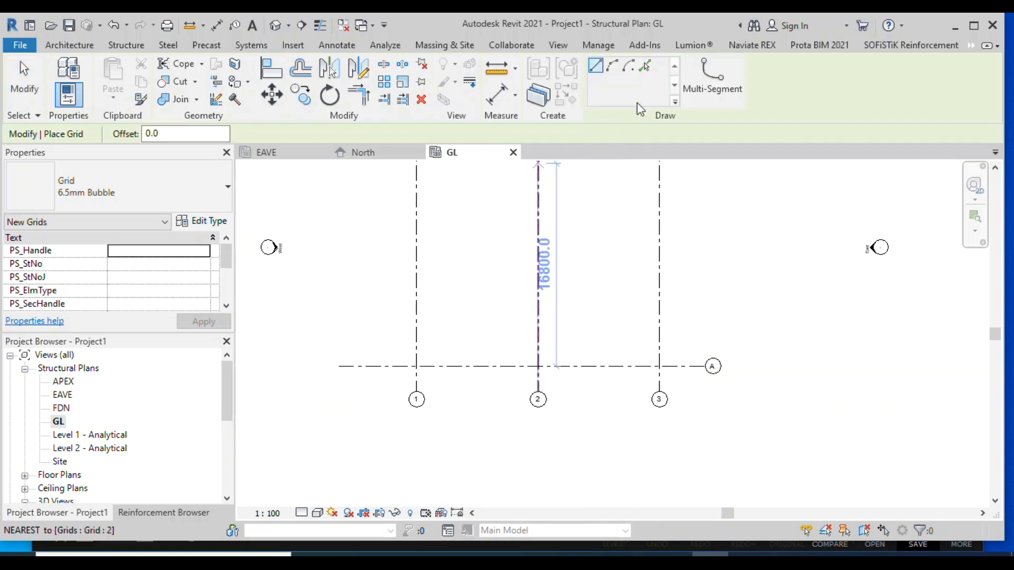
click(644, 66)
drag(205, 132, 136, 150)
text(5)
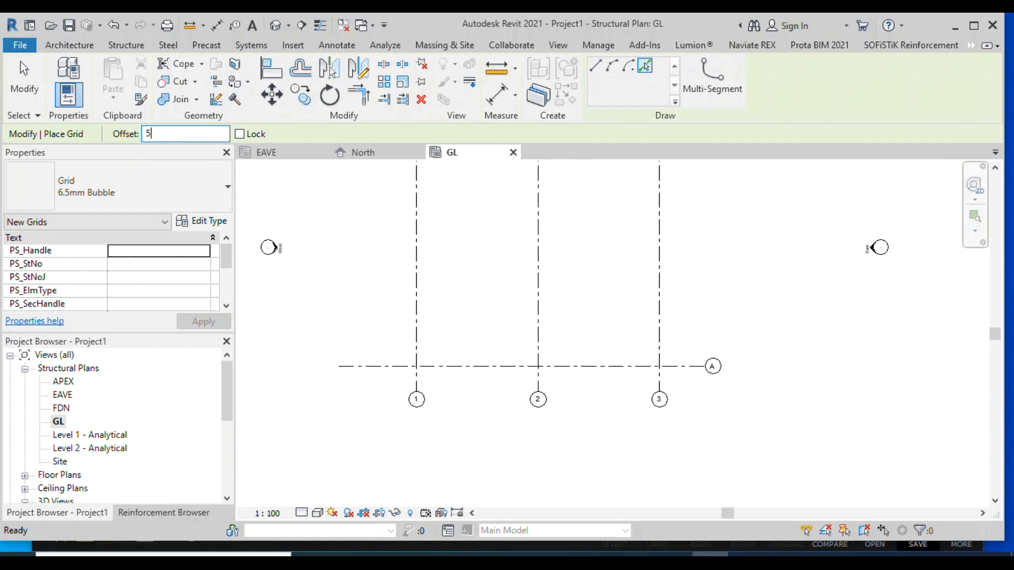
text(000)
key(Return)
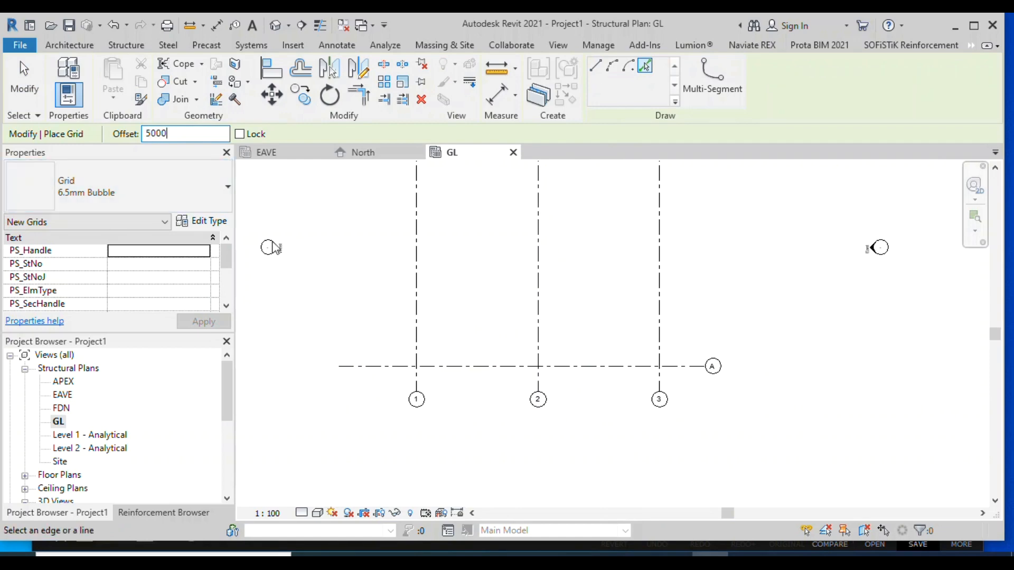
Switch to PhotoScape X Pro, clear all painted strokes, and paint a horizontal line across the nearest two bays of the door-side wall
click(658, 551)
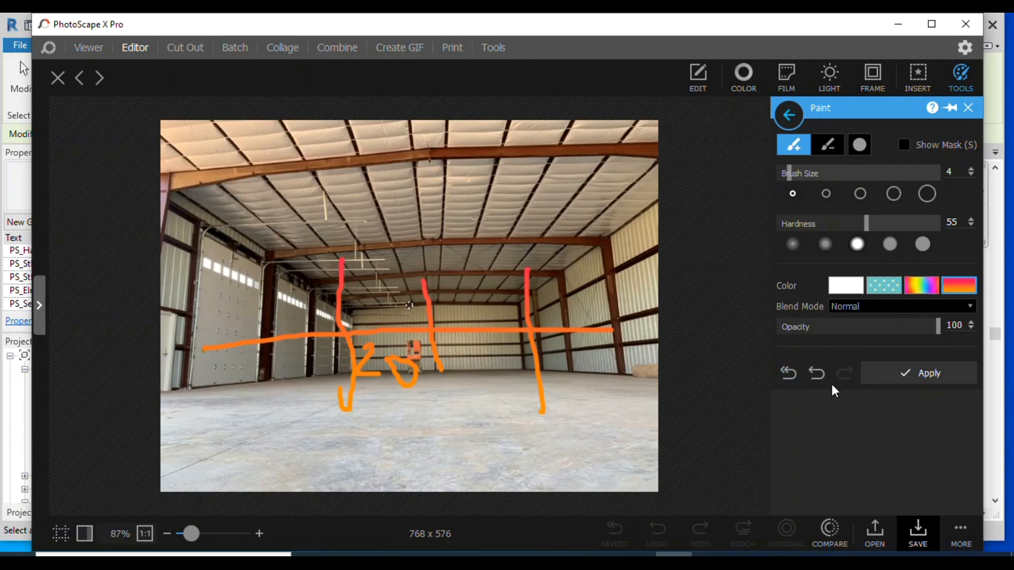
click(795, 380)
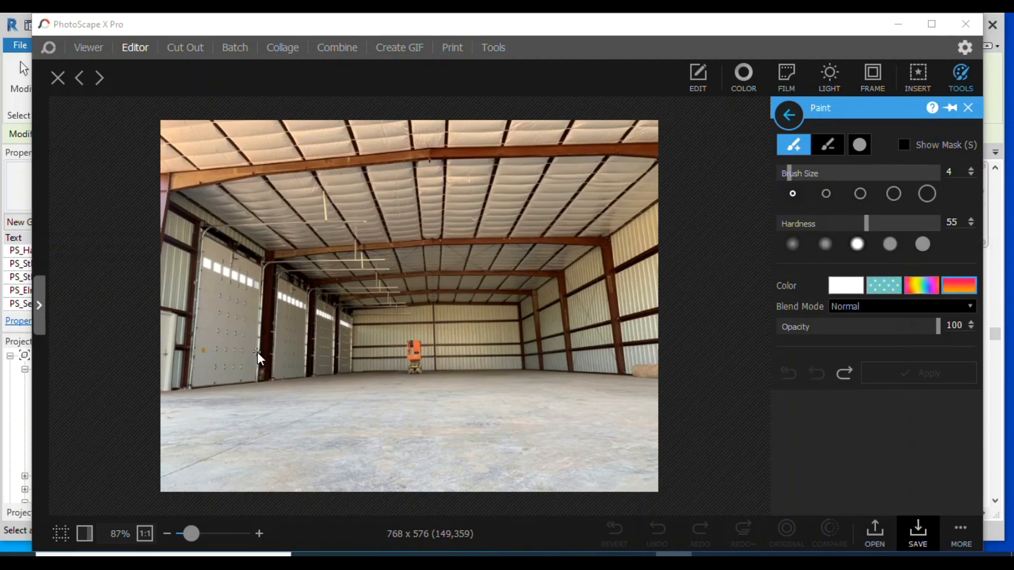
drag(266, 357, 313, 356)
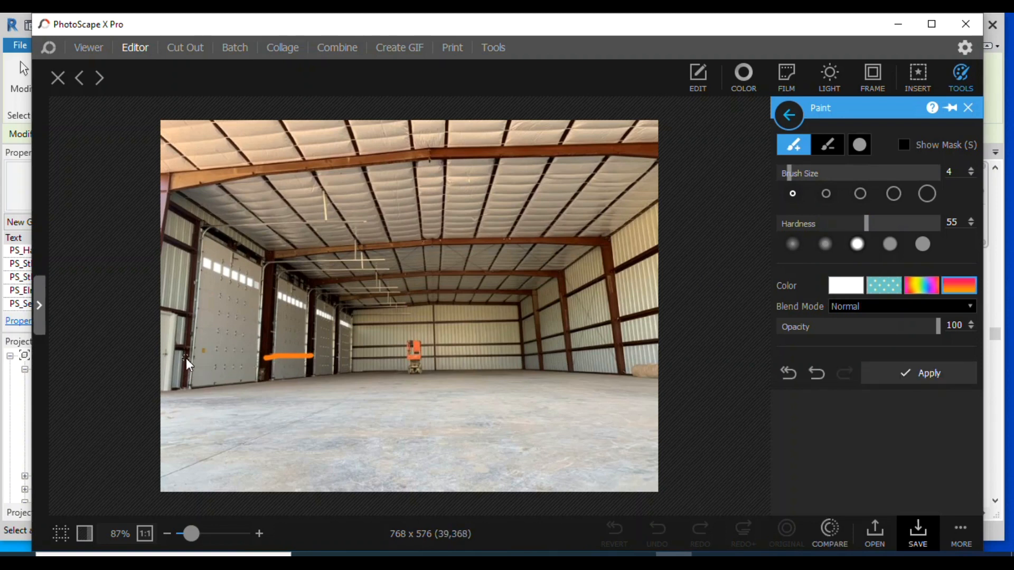
drag(208, 357, 258, 357)
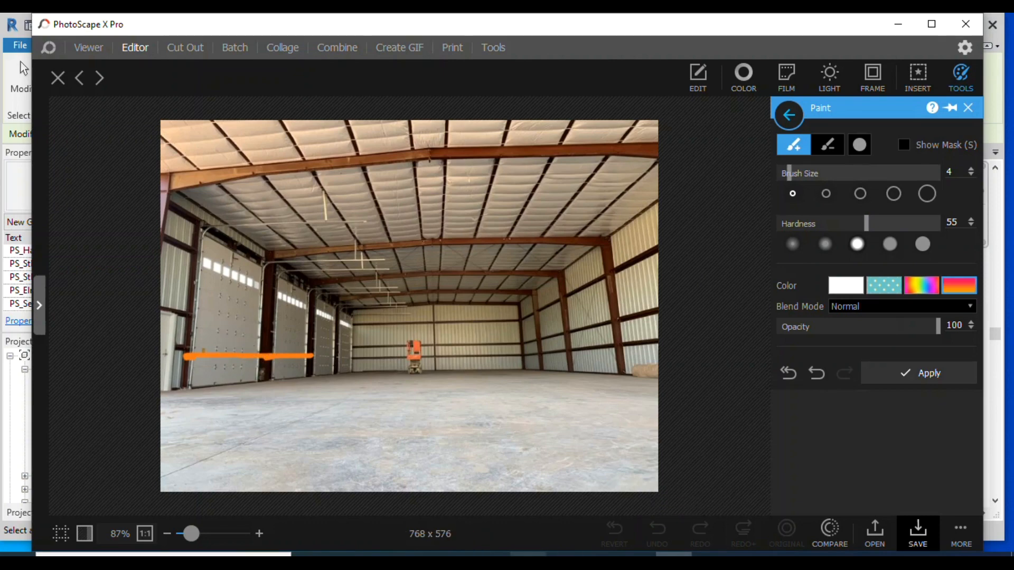
Return to Revit and offset horizontal grids at 5000 spacing from grid A to cover the first two bays above it
click(710, 556)
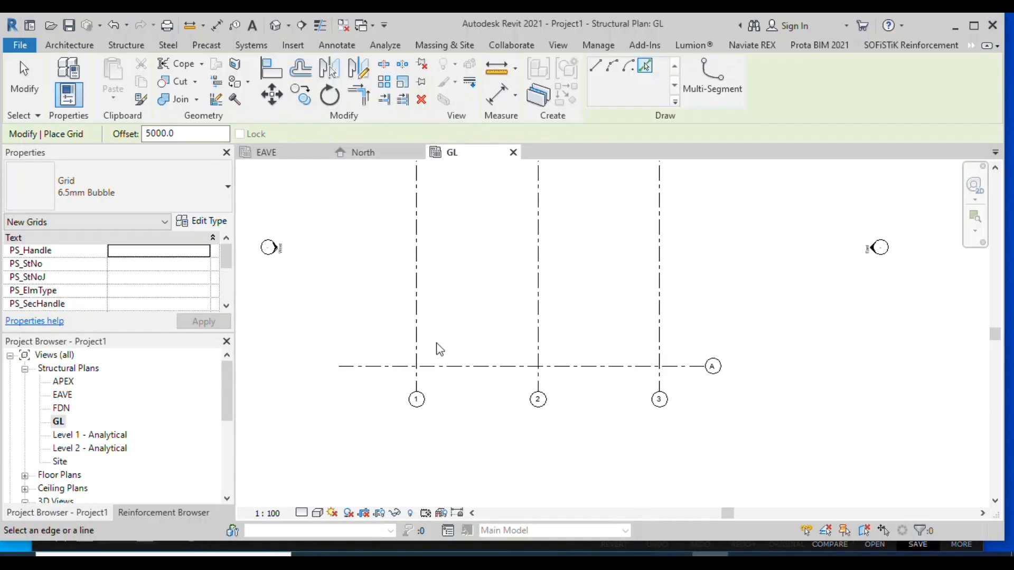
click(463, 366)
click(477, 306)
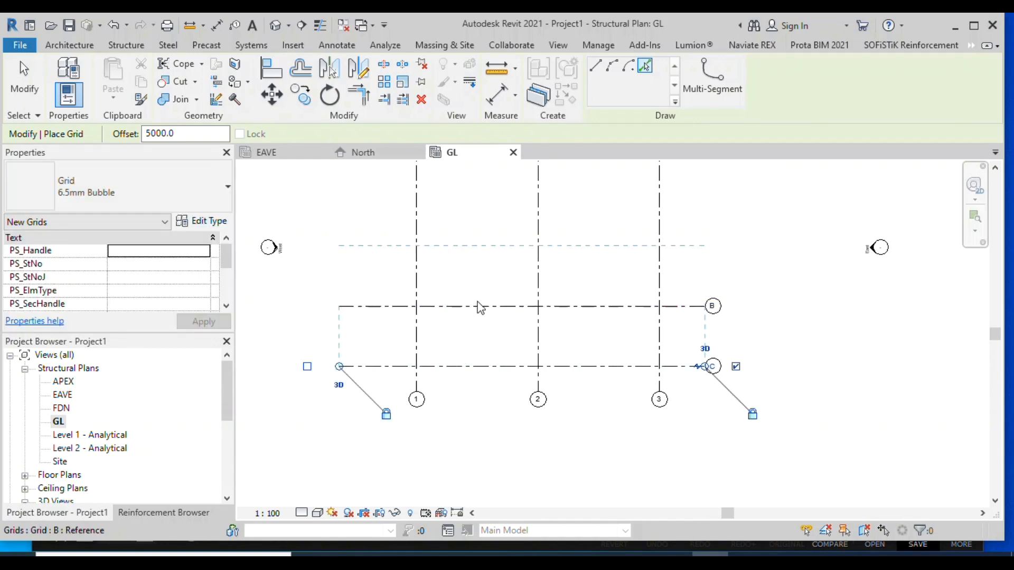
scroll(687, 370, up, 5)
scroll(502, 267, down, 7)
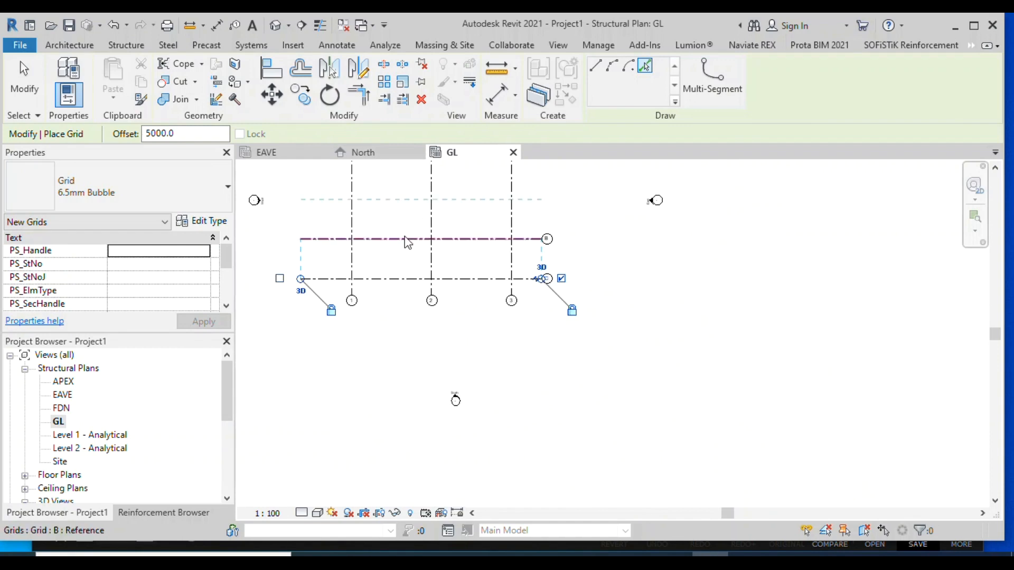
click(414, 234)
Add four more horizontal grids upward at 5000 spacing, each picked from the previous topmost grid, and end grid placement
scroll(428, 183, down, 4)
scroll(416, 264, up, 3)
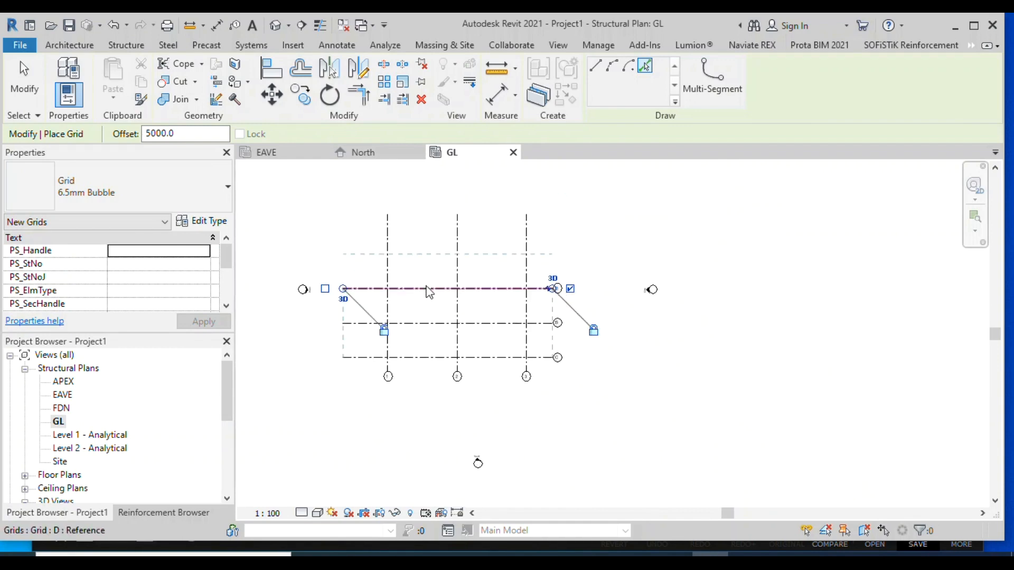
click(429, 286)
click(429, 253)
scroll(440, 278, down, 2)
scroll(440, 251, up, 2)
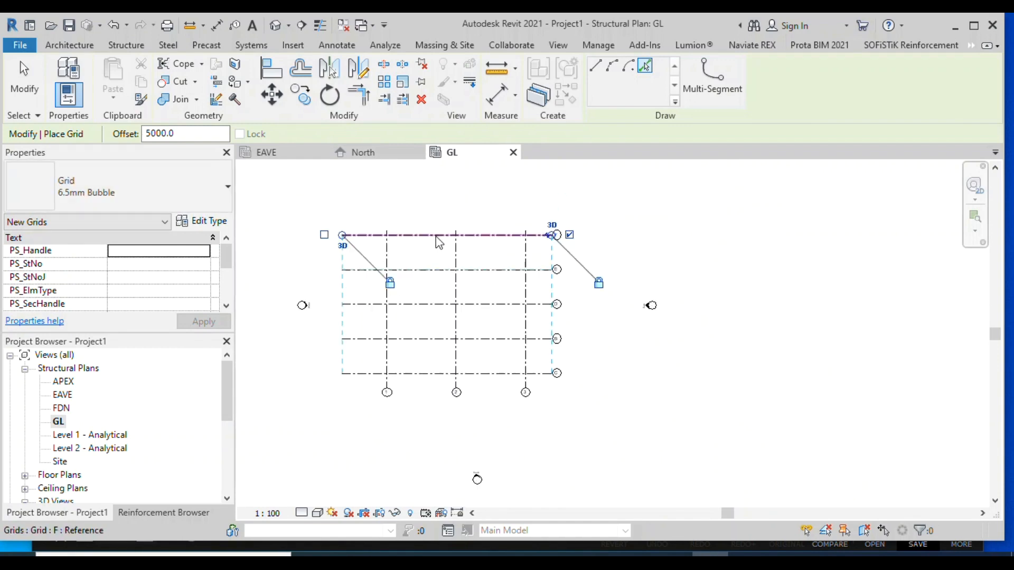
click(436, 241)
scroll(450, 312, down, 2)
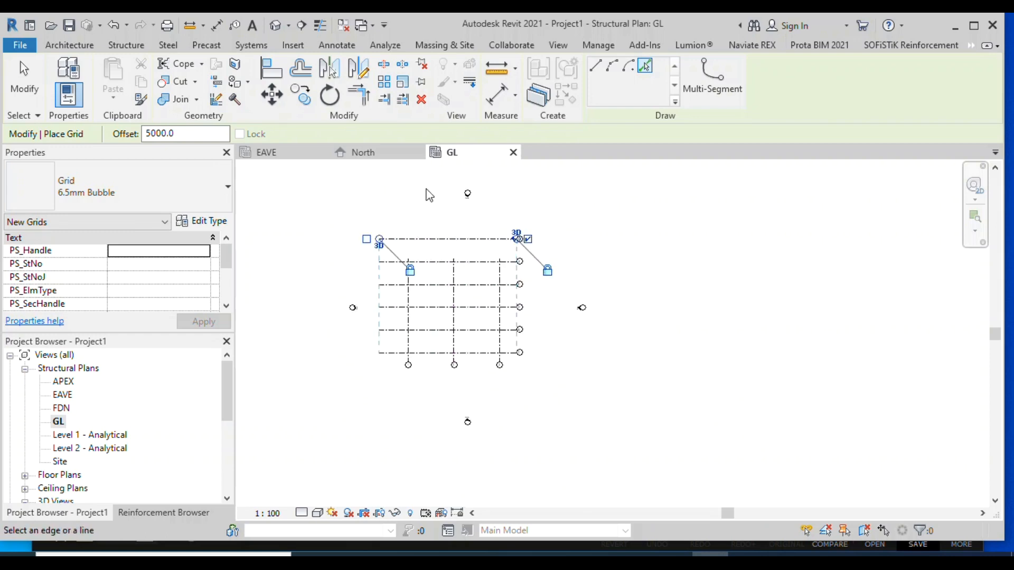
click(412, 241)
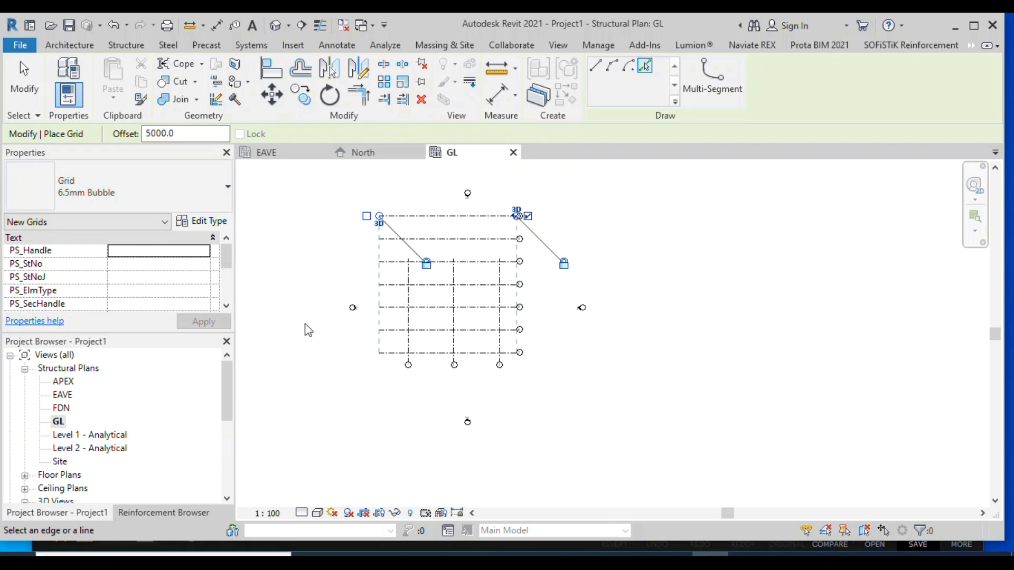
click(24, 79)
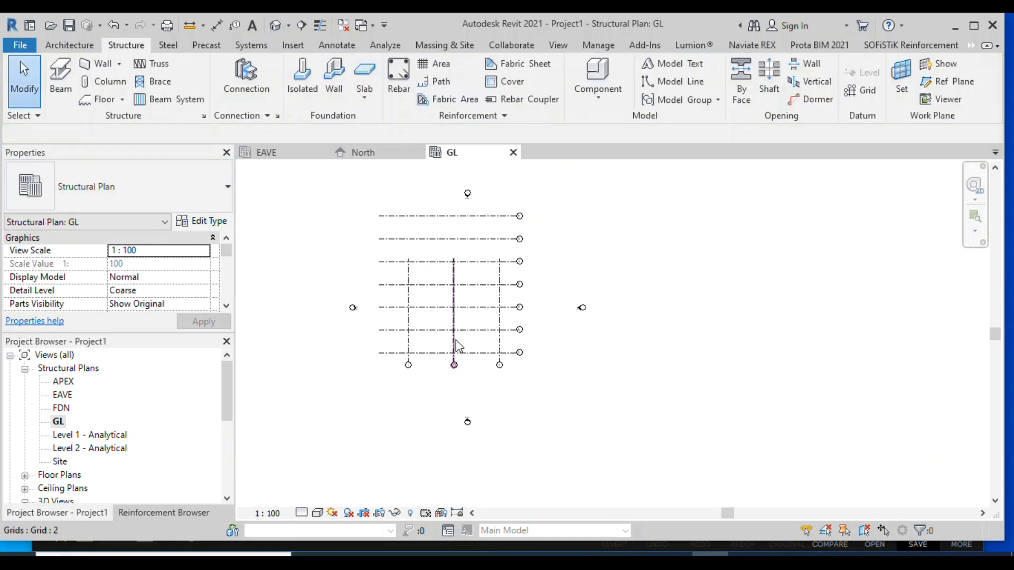
scroll(467, 338, up, 1)
scroll(467, 341, down, 1)
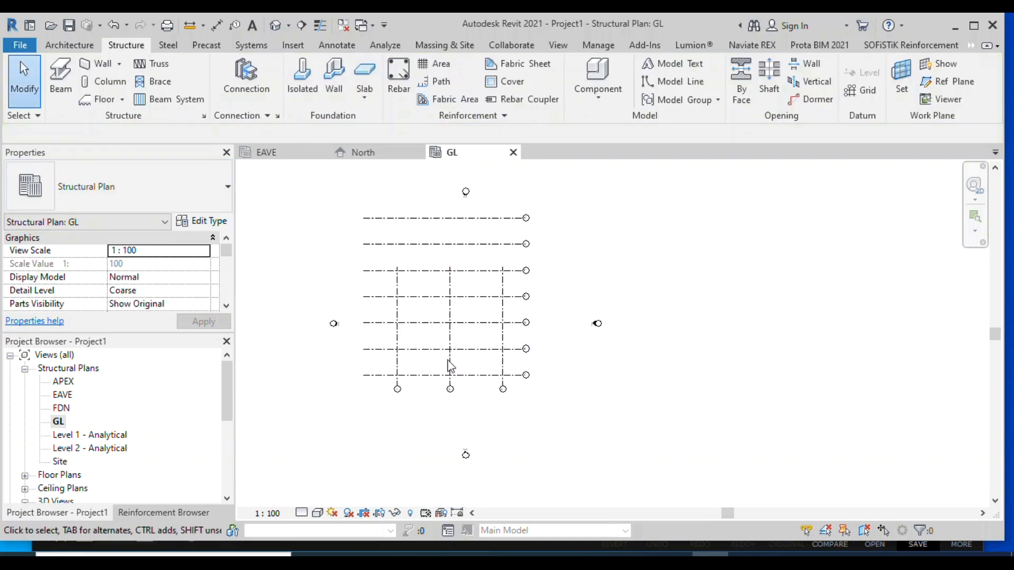
click(502, 277)
click(476, 280)
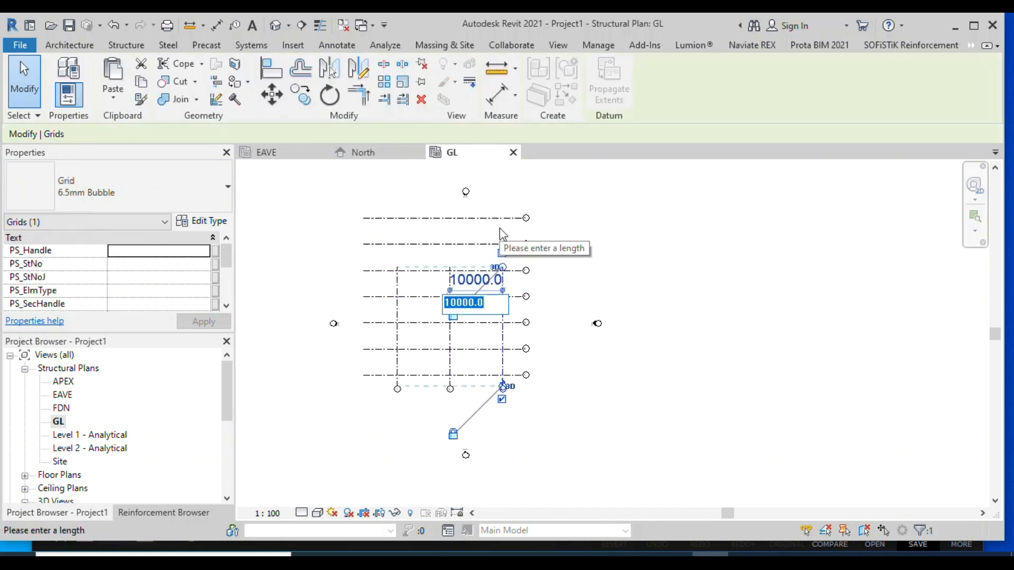
click(499, 228)
click(489, 312)
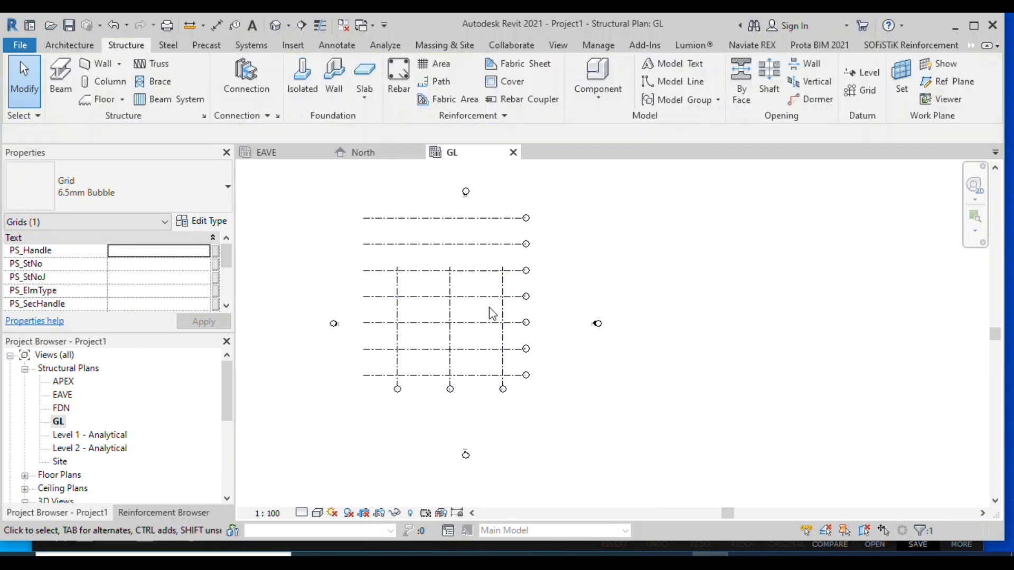
Extend the aligned vertical grids 1 to 3 upward past the topmost horizontal grid H
click(502, 313)
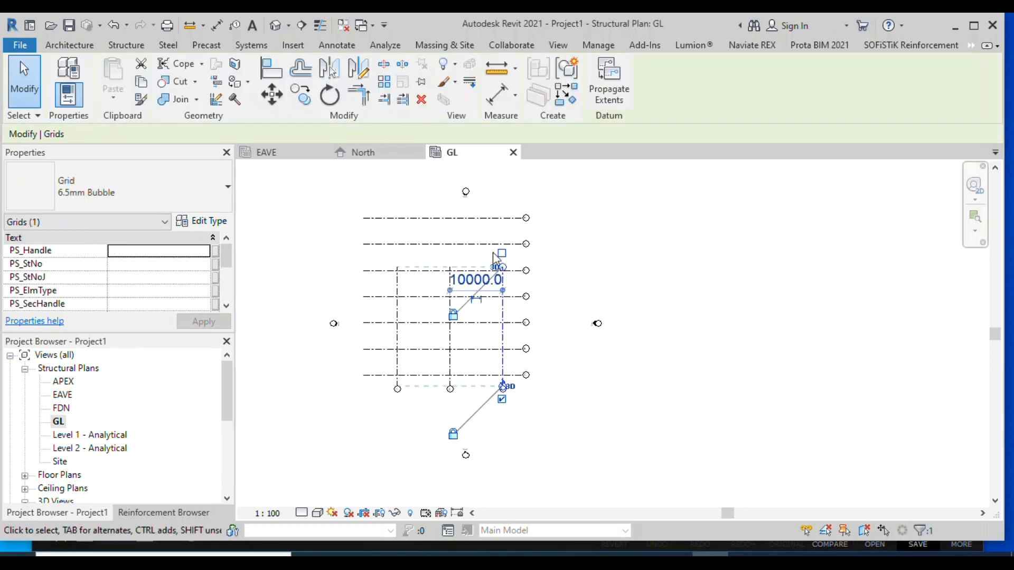
click(499, 278)
click(500, 268)
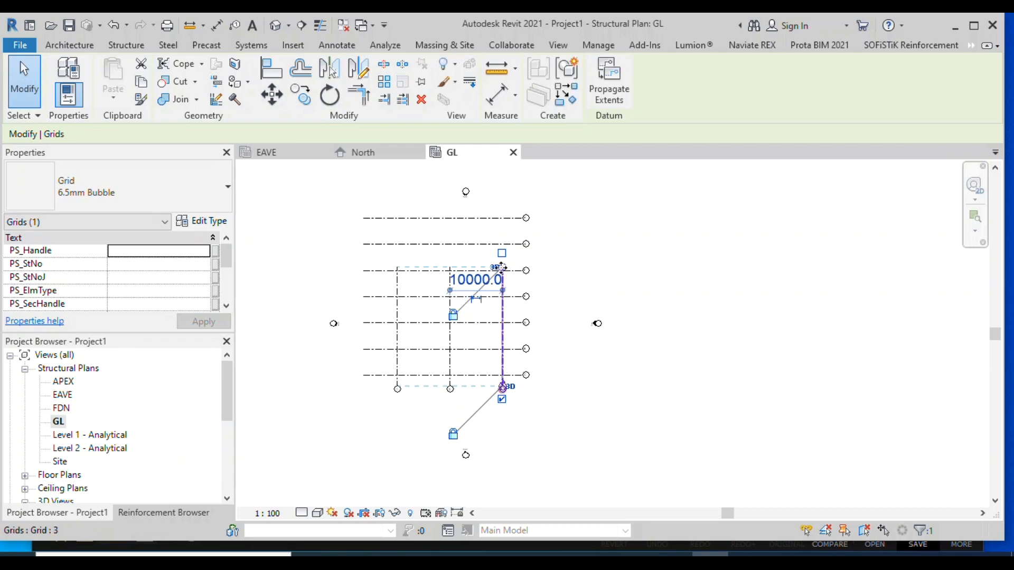
click(525, 248)
click(504, 322)
drag(502, 268, 502, 178)
scroll(475, 237, up, 2)
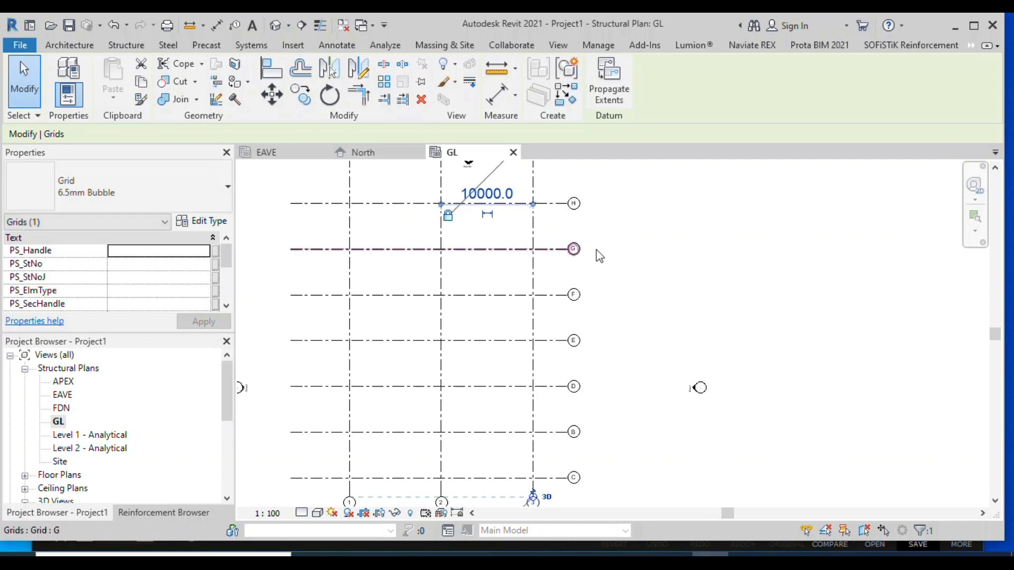
click(611, 265)
scroll(607, 267, down, 2)
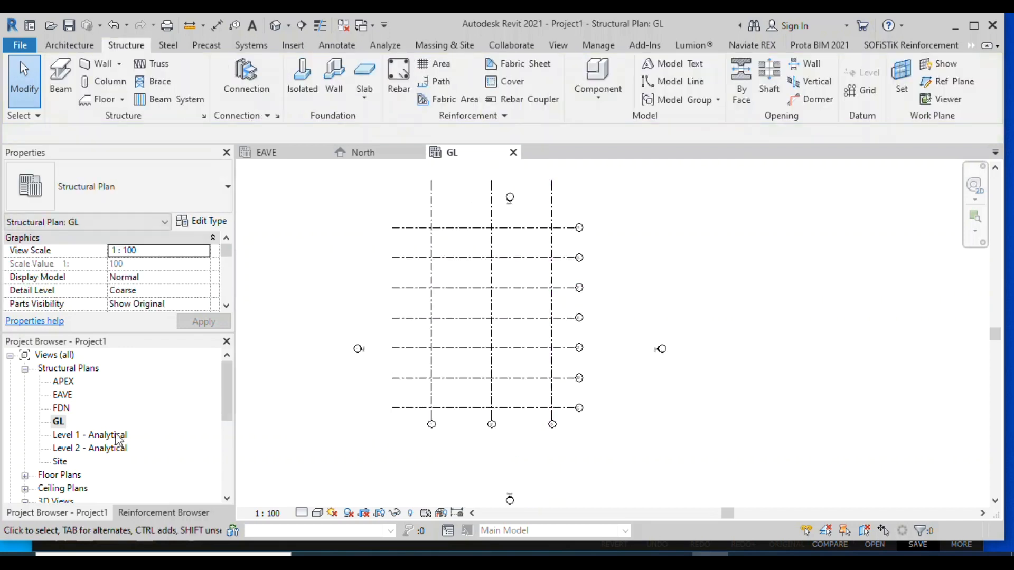
Start placing vertical structural columns of type UC356x368x129, set by height up to the EAVE level
click(116, 81)
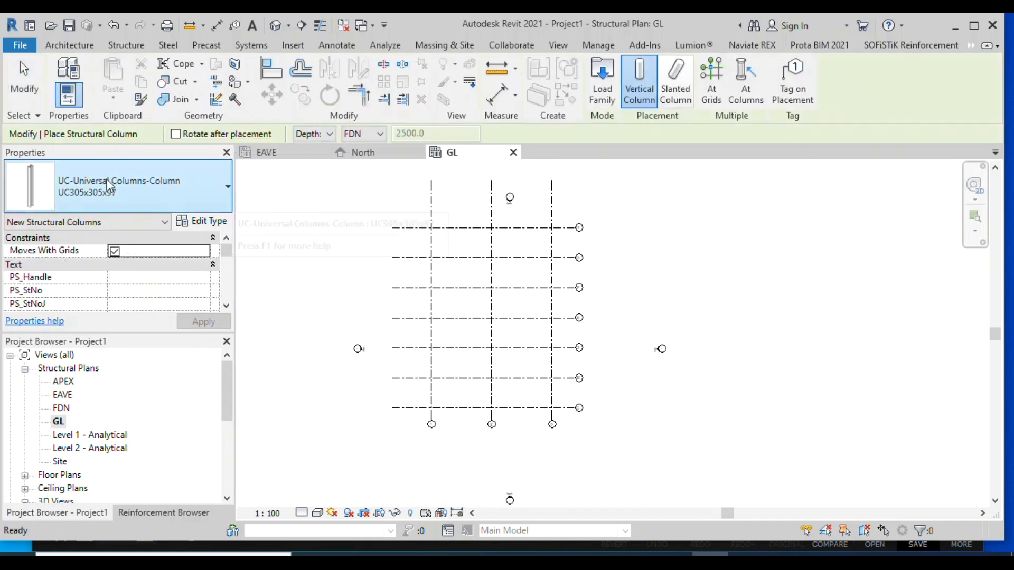
click(95, 192)
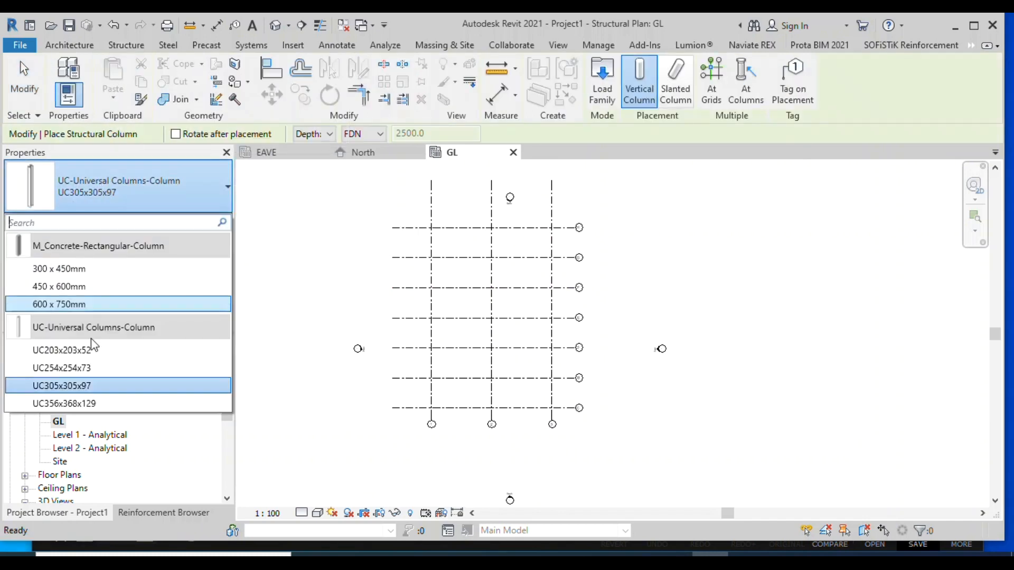
click(62, 404)
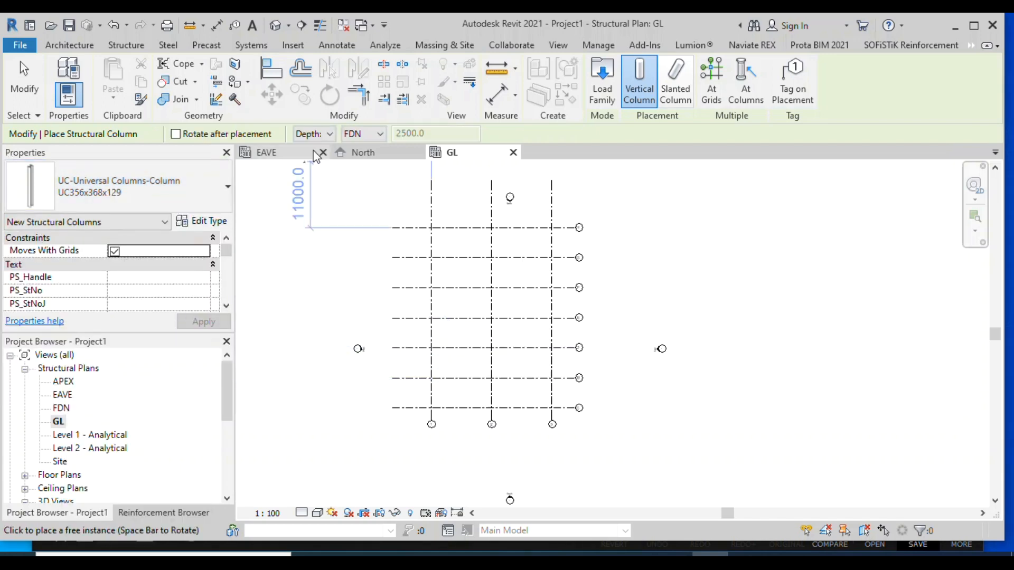
click(321, 131)
click(321, 131)
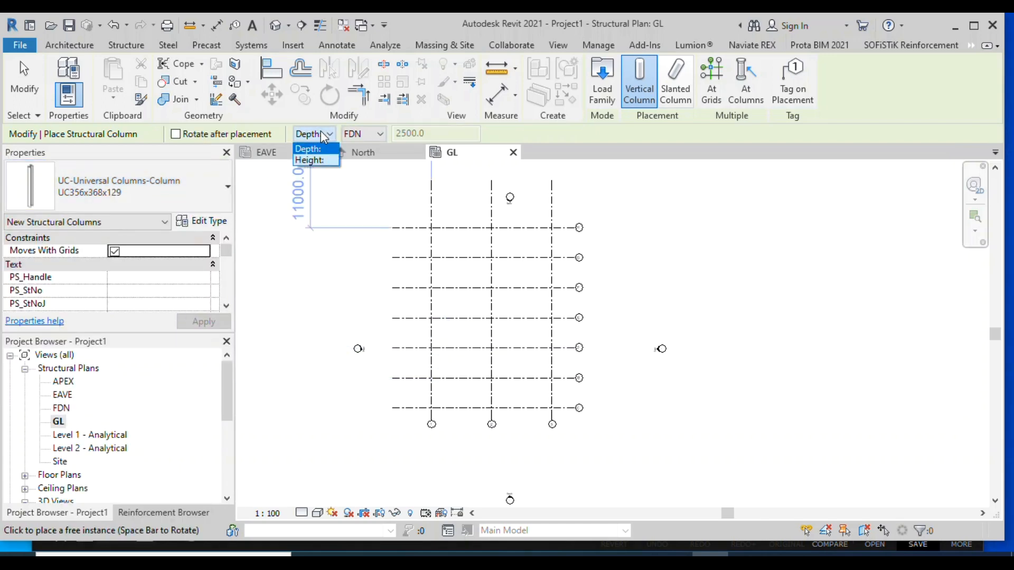
click(312, 162)
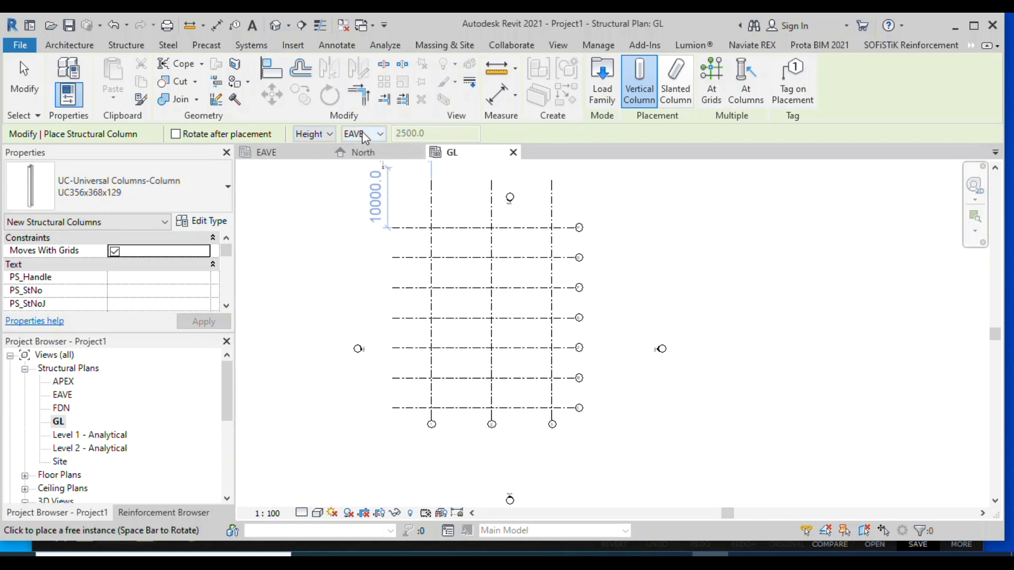
Place columns, webs turned along the lowest horizontal grid, at its intersections with grids 1 and 3, and view them in 3D
scroll(409, 417, up, 2)
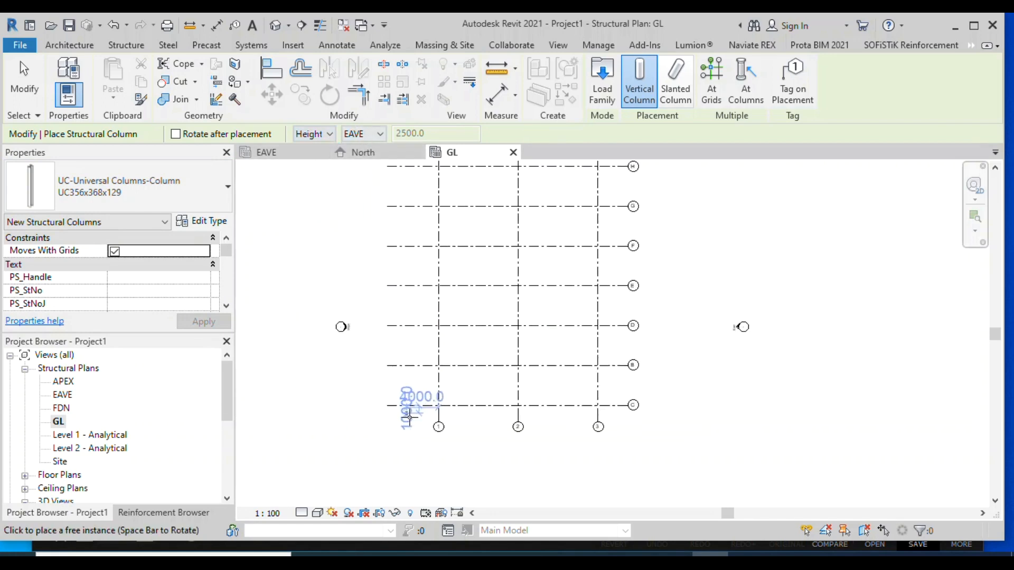
scroll(420, 403, up, 5)
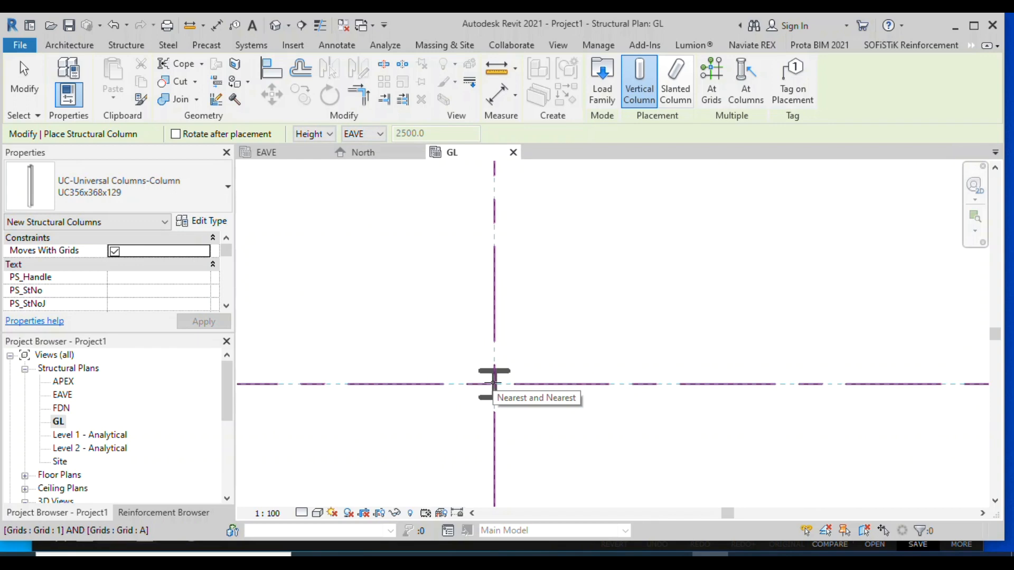
key(space)
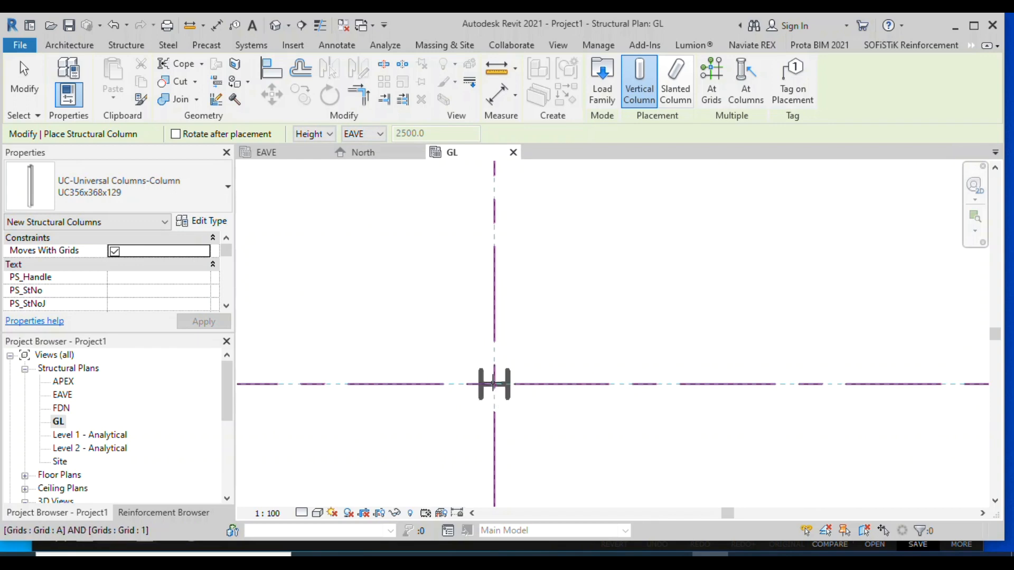
click(492, 384)
scroll(333, 354, down, 3)
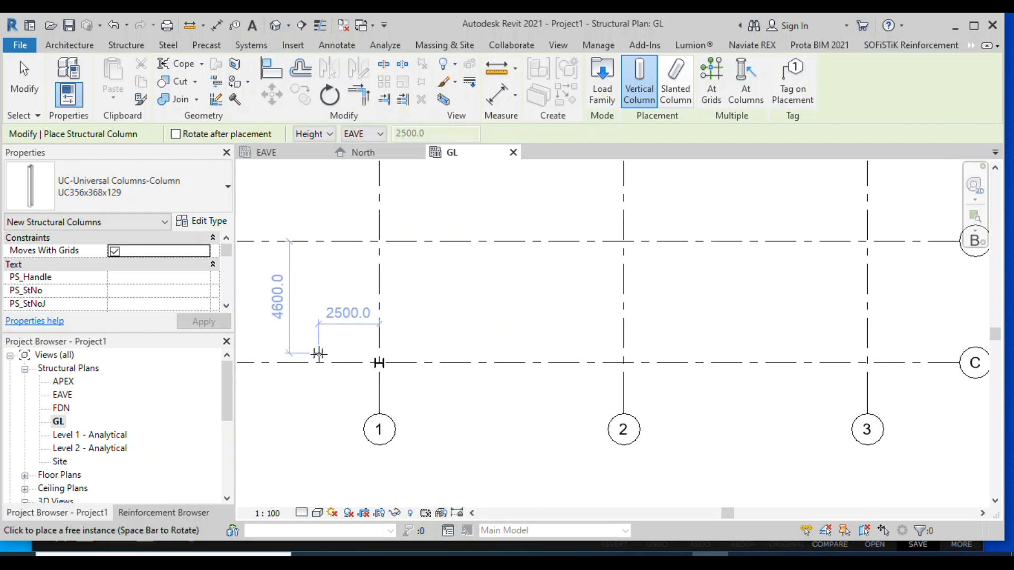
scroll(807, 363, up, 5)
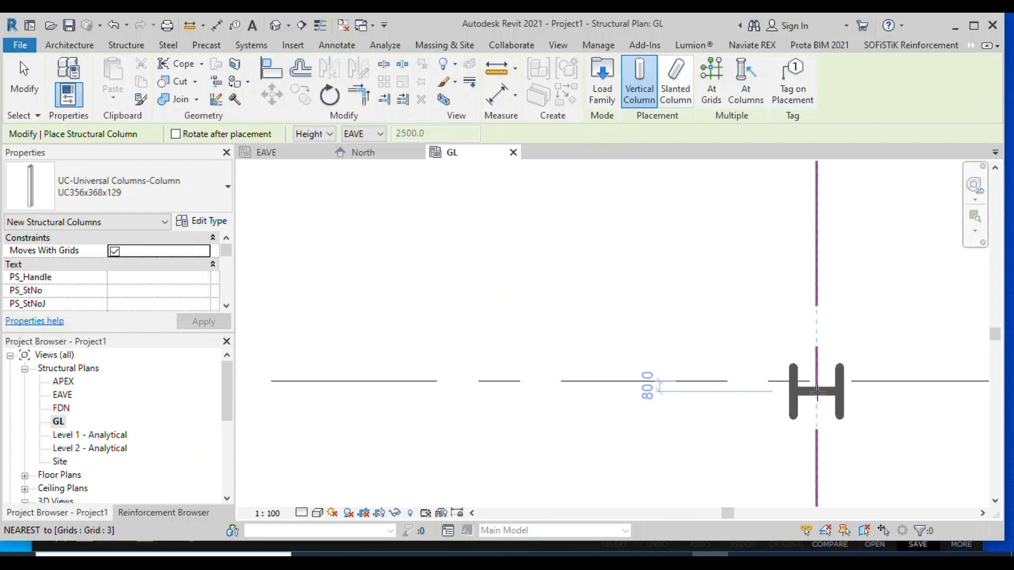
click(816, 381)
key(space)
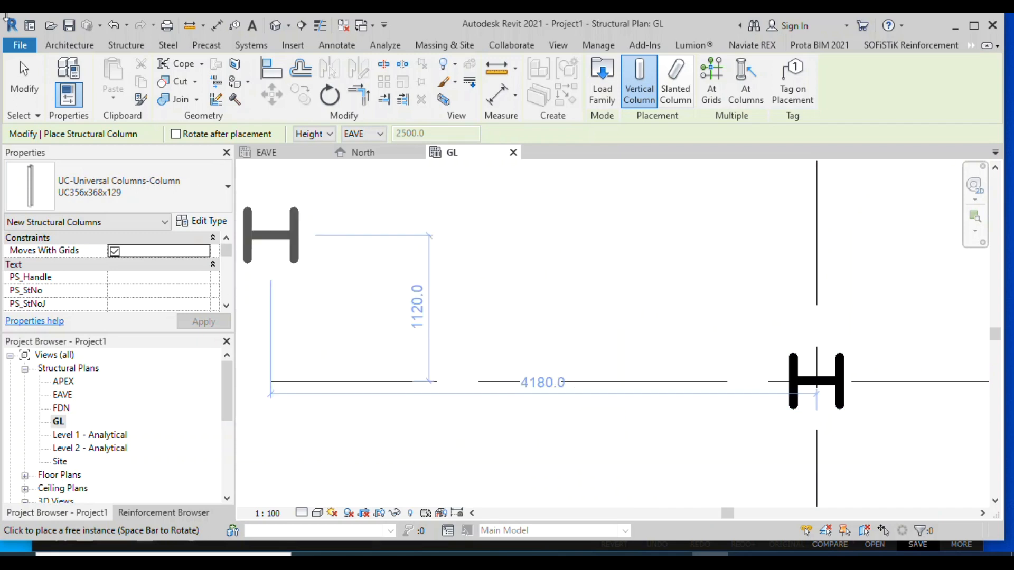
click(34, 76)
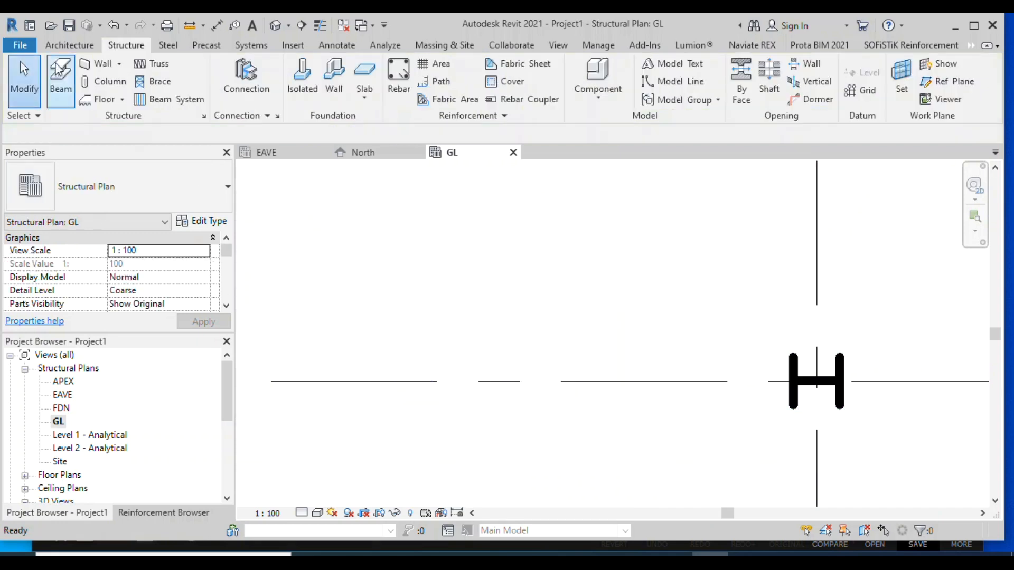
click(283, 26)
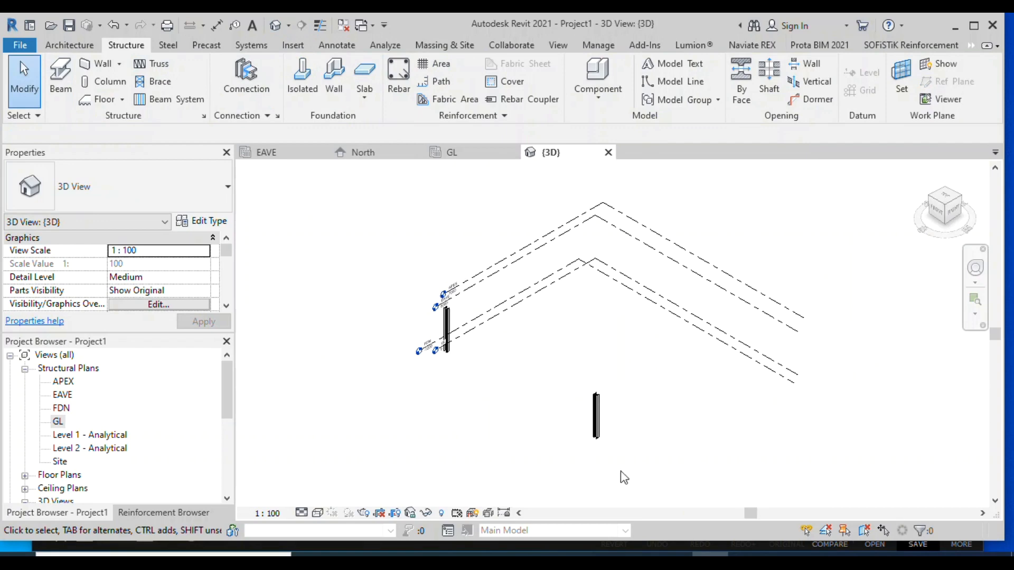
scroll(623, 477, up, 2)
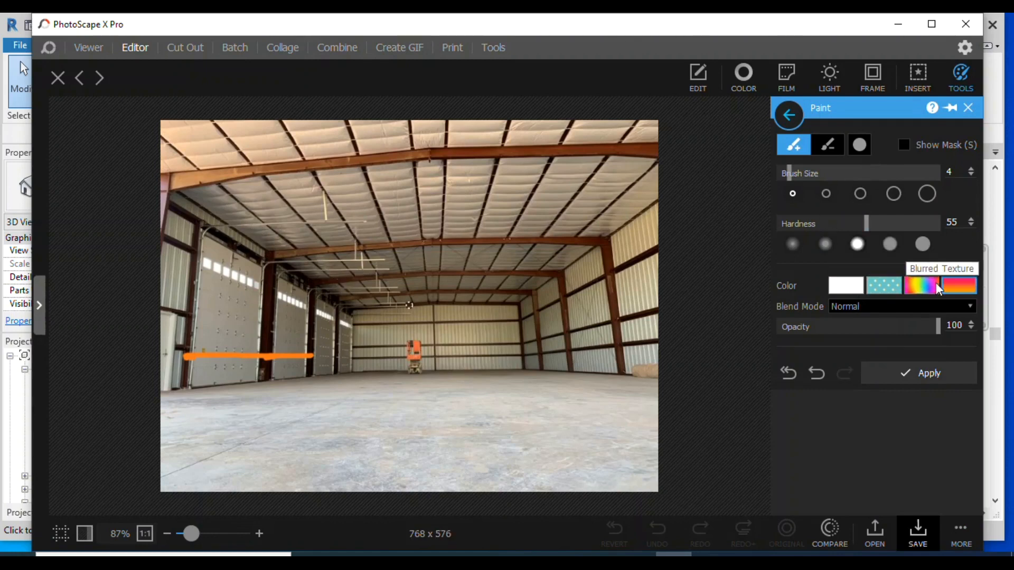
Switch to PhotoScape X Pro and paint red lines along both rafters of the second and third portal frames in the photo
click(972, 288)
drag(267, 255, 421, 261)
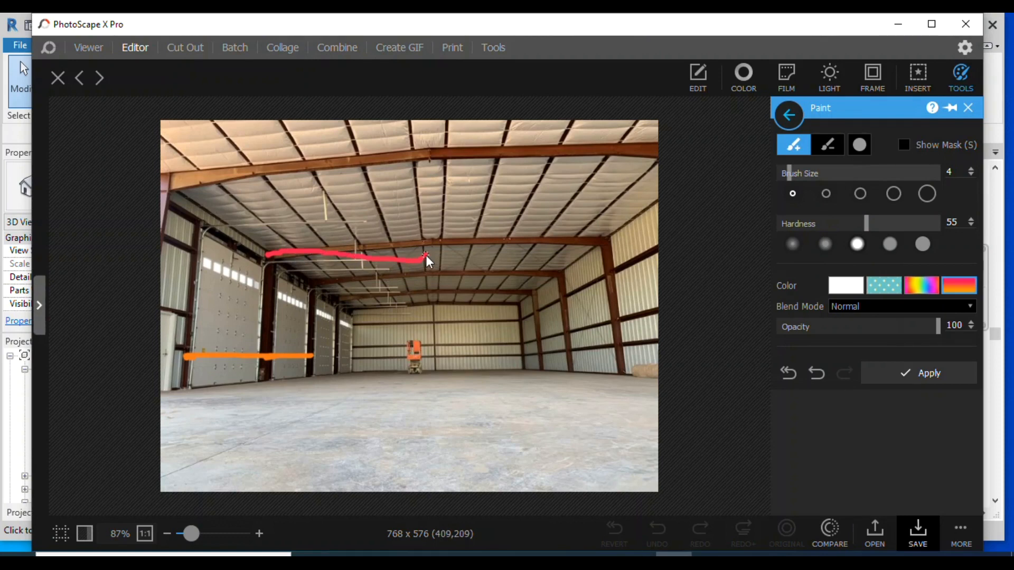
drag(427, 242, 606, 248)
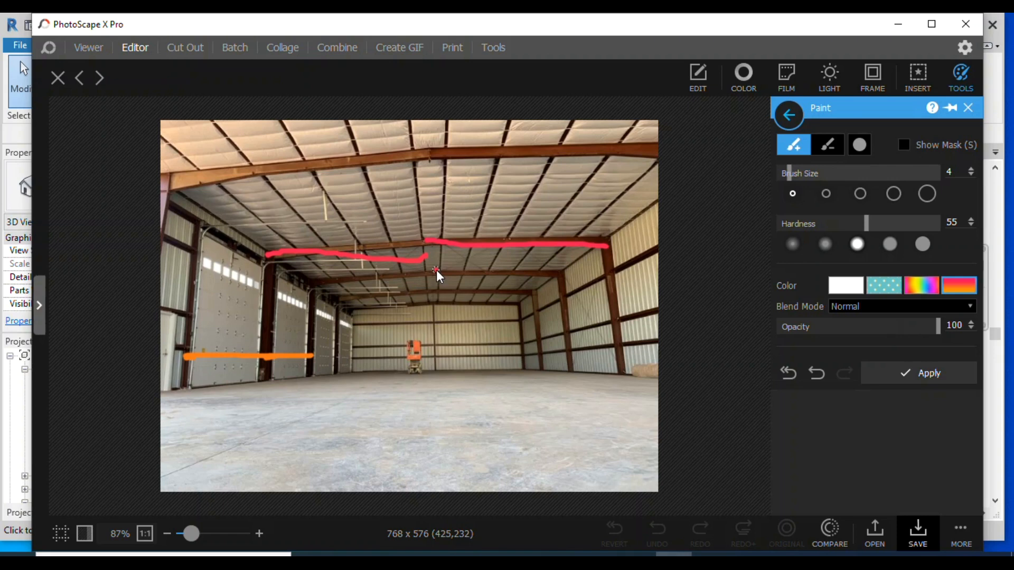
drag(436, 271, 553, 271)
drag(430, 273, 358, 277)
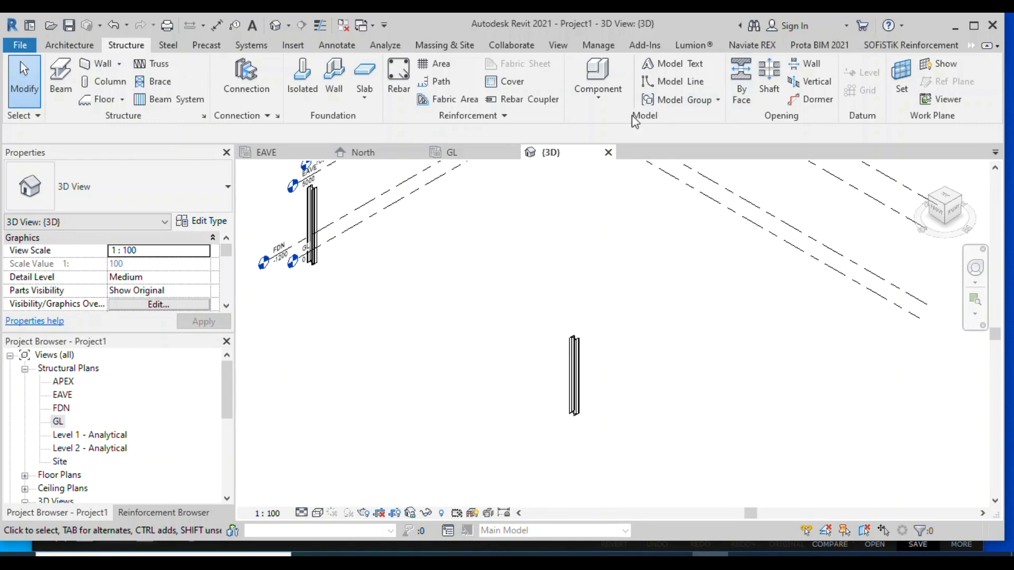
Return to Revit's GL plan and place a framing elevation on the lowest horizontal grid between grids 1 and 2
click(448, 153)
scroll(462, 296, down, 6)
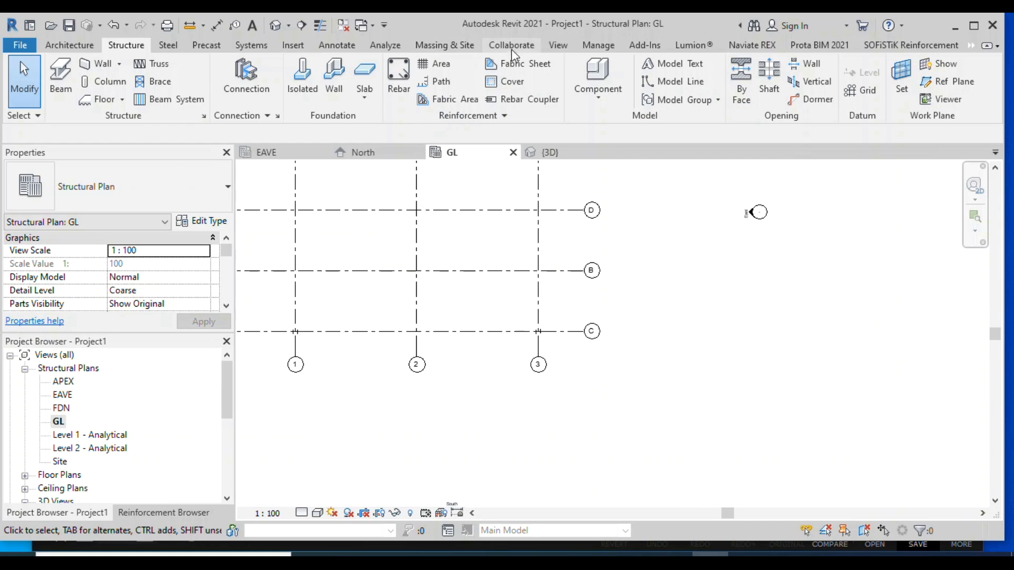
click(557, 47)
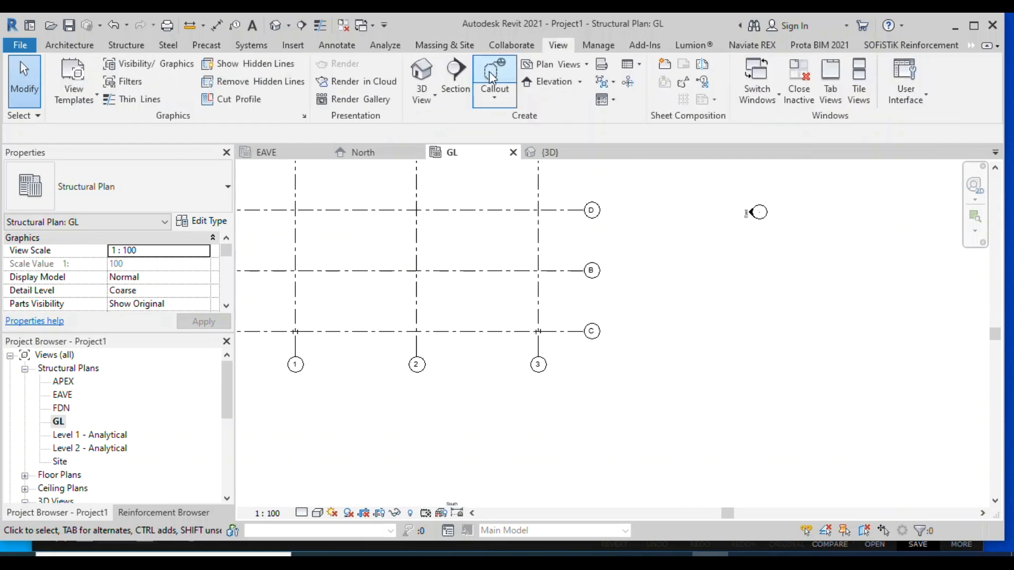
click(581, 82)
click(565, 136)
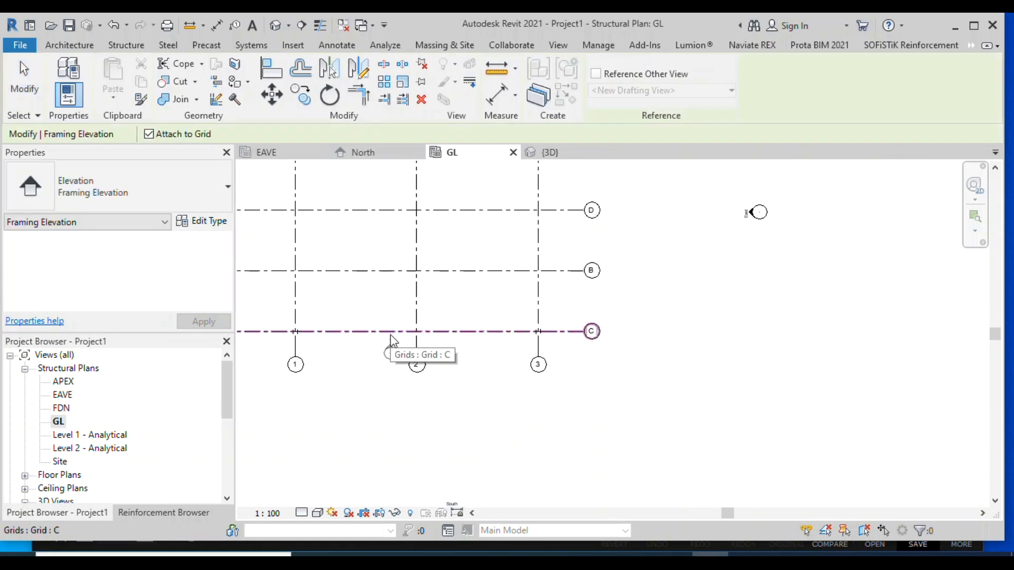
scroll(391, 334, up, 2)
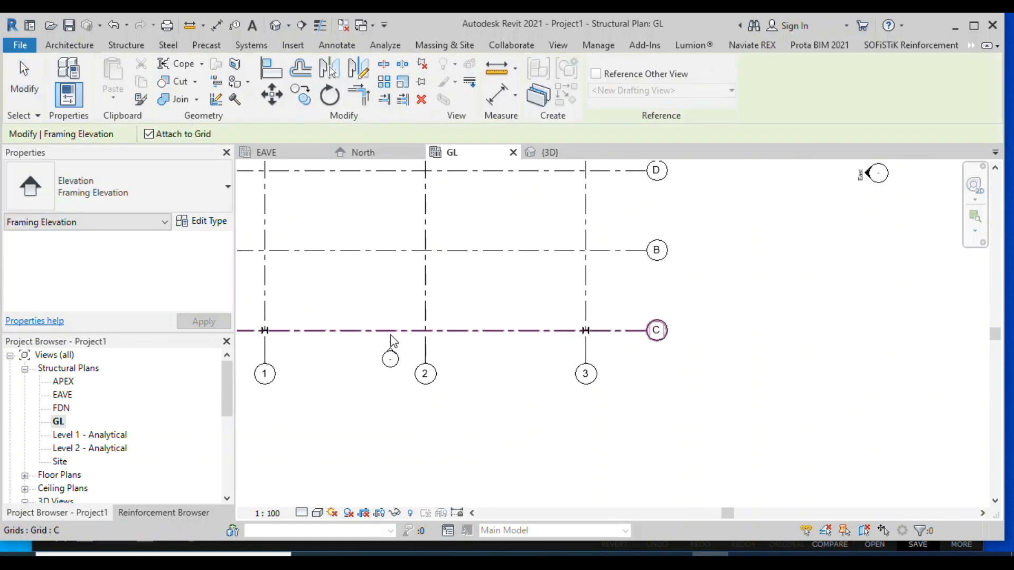
scroll(439, 318, down, 2)
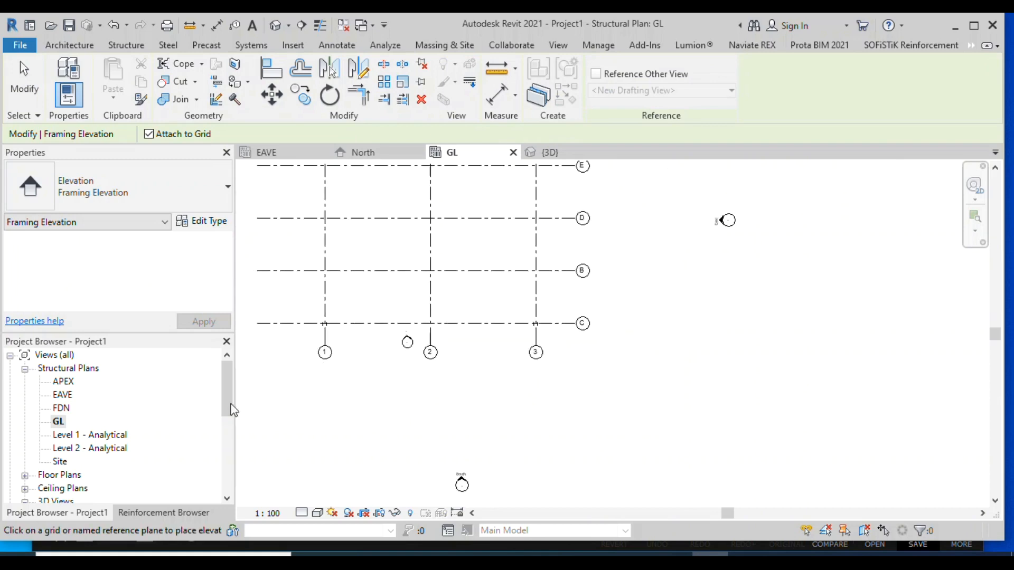
key(Escape)
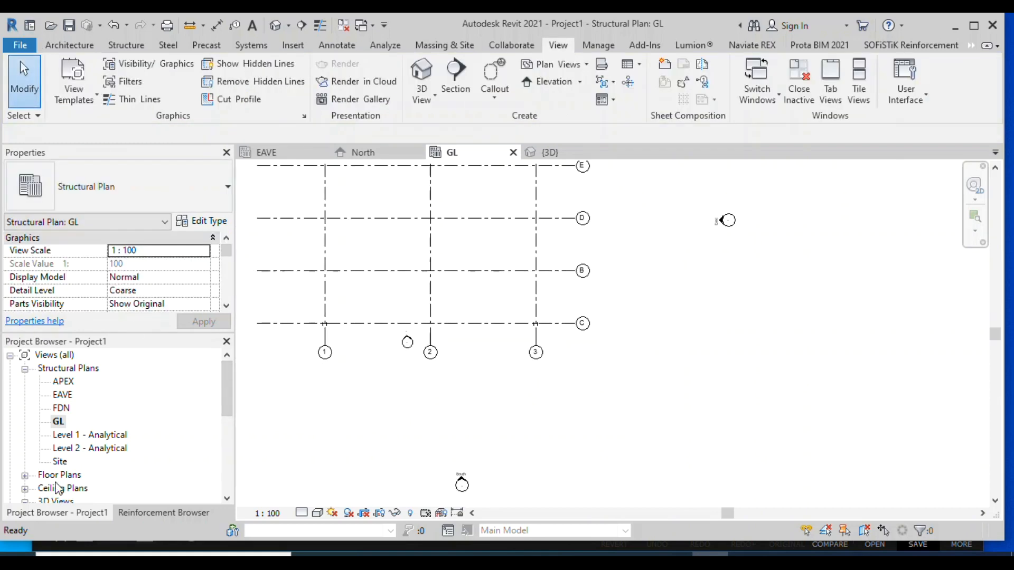
Open the framing elevation view Elevation 1 - a and widen its crop region beyond grids 1 and 3 on both sides
scroll(78, 440, down, 5)
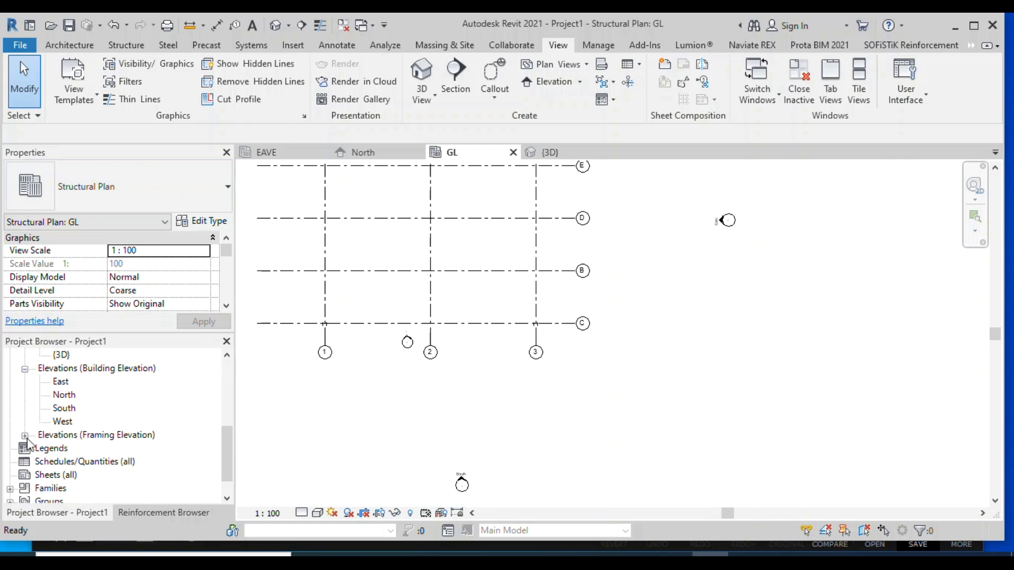
click(25, 436)
double_click(93, 451)
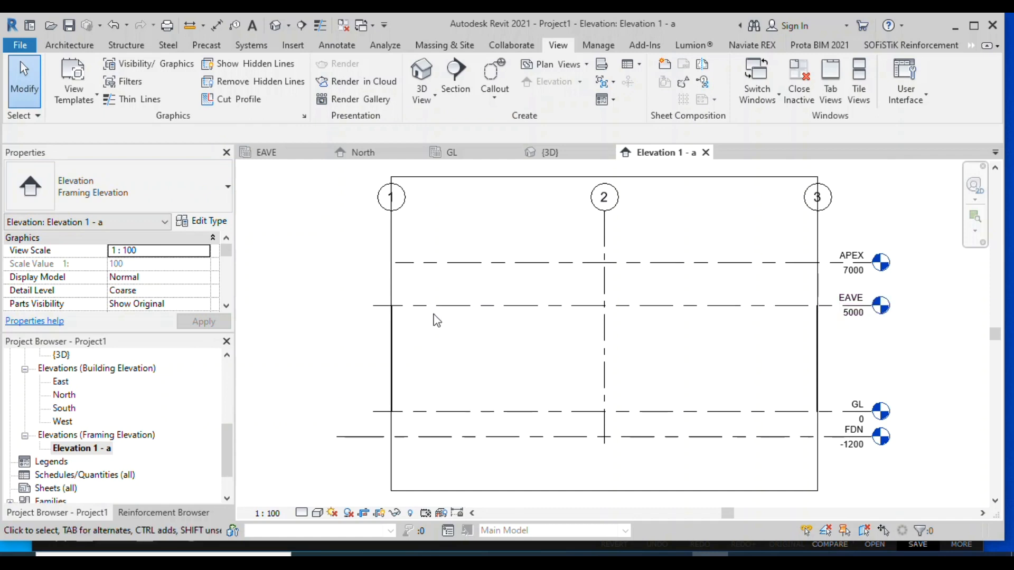
scroll(437, 320, down, 2)
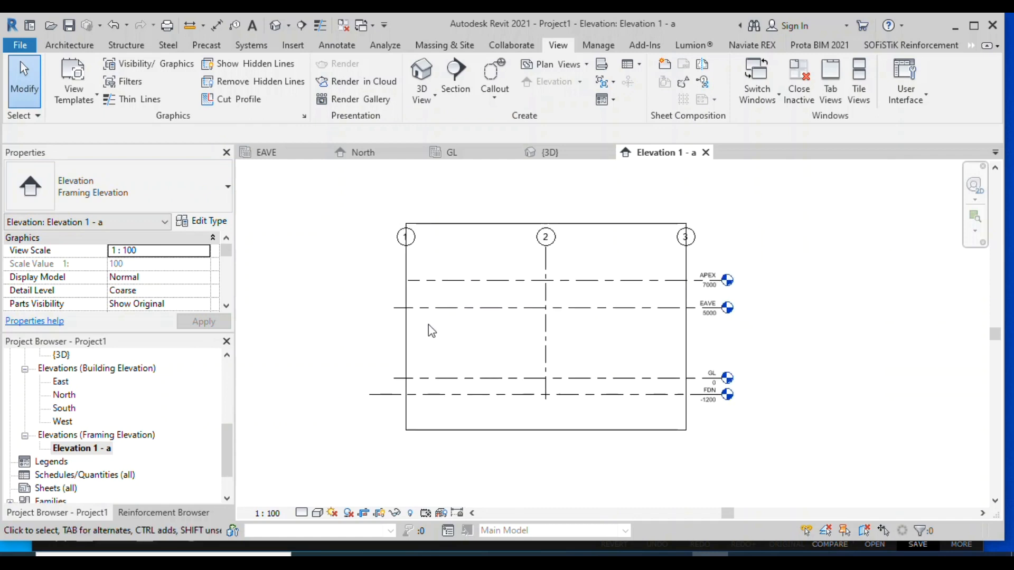
click(406, 355)
drag(300, 336, 299, 336)
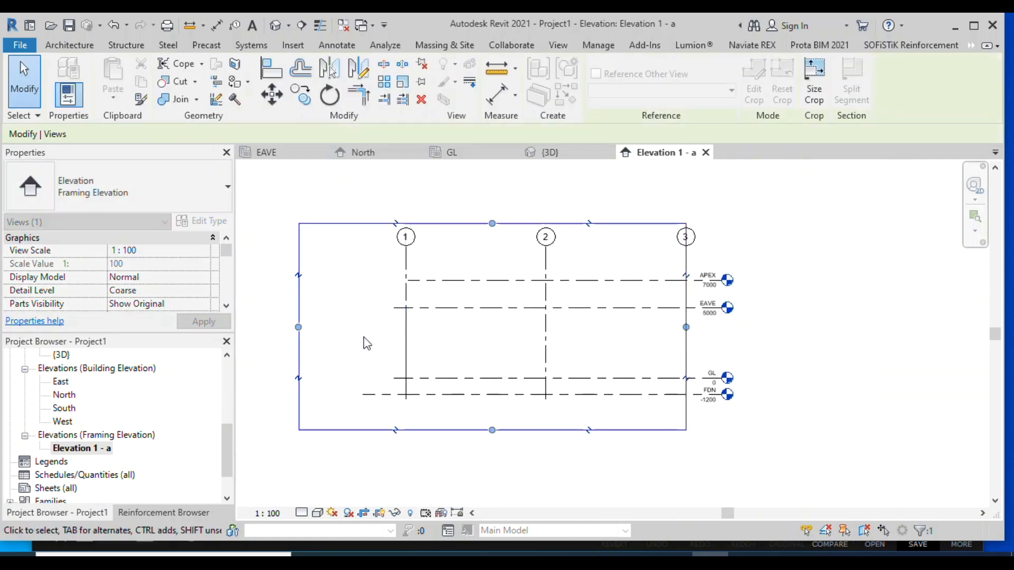
drag(686, 327, 745, 327)
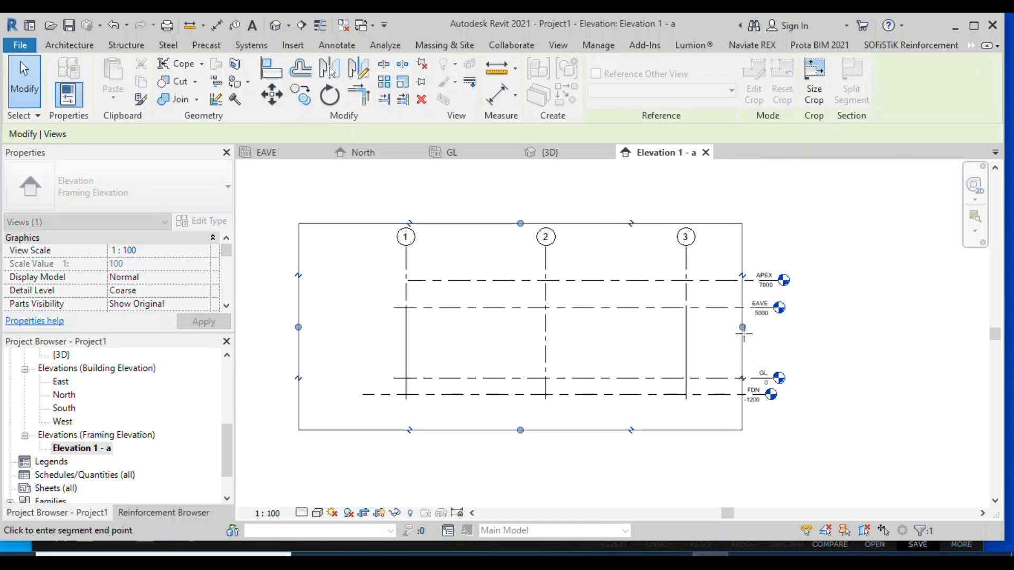
Set the framing elevation's detail level to Fine
click(306, 513)
click(320, 497)
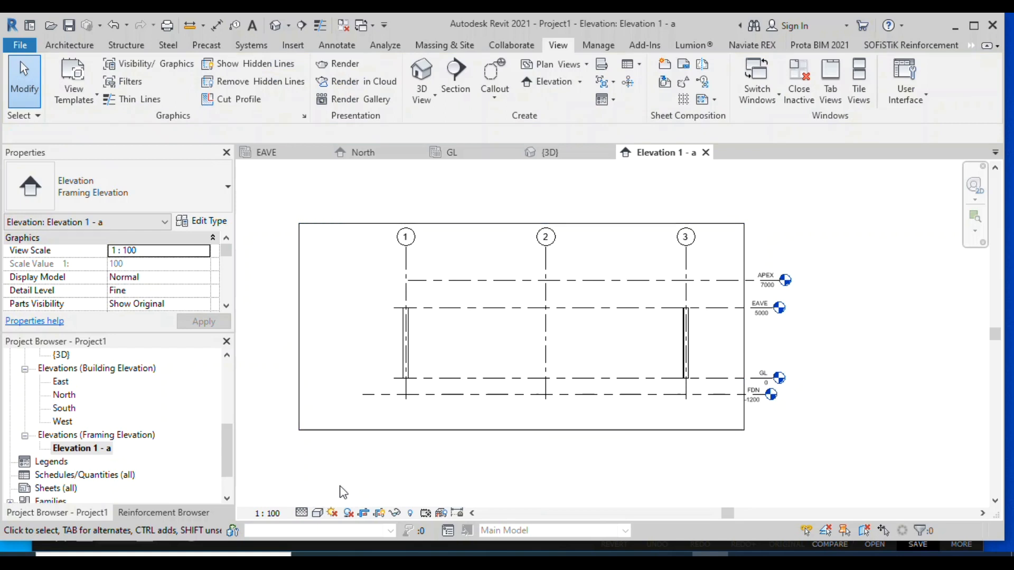
scroll(423, 325, up, 2)
scroll(369, 306, down, 2)
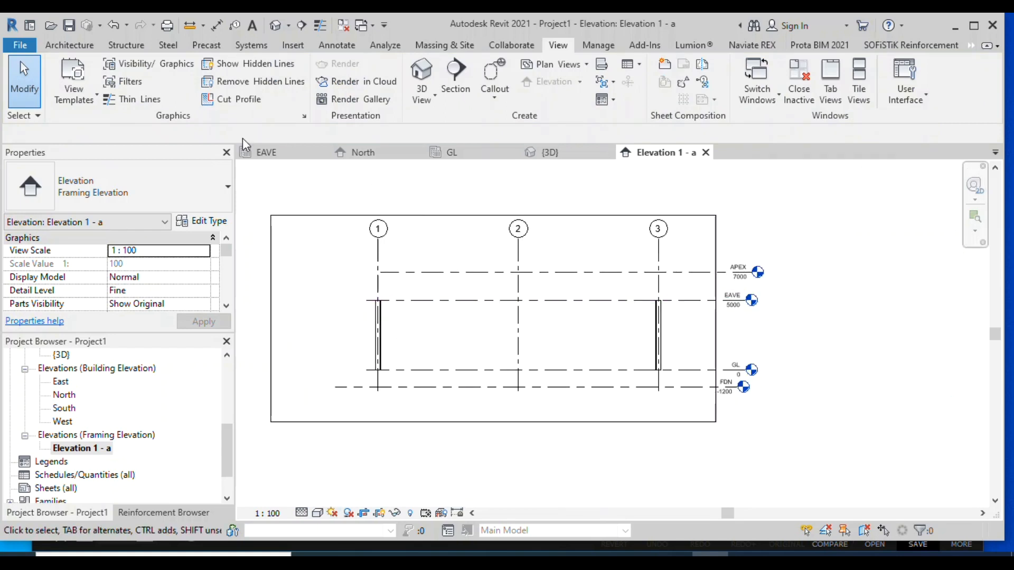
click(132, 47)
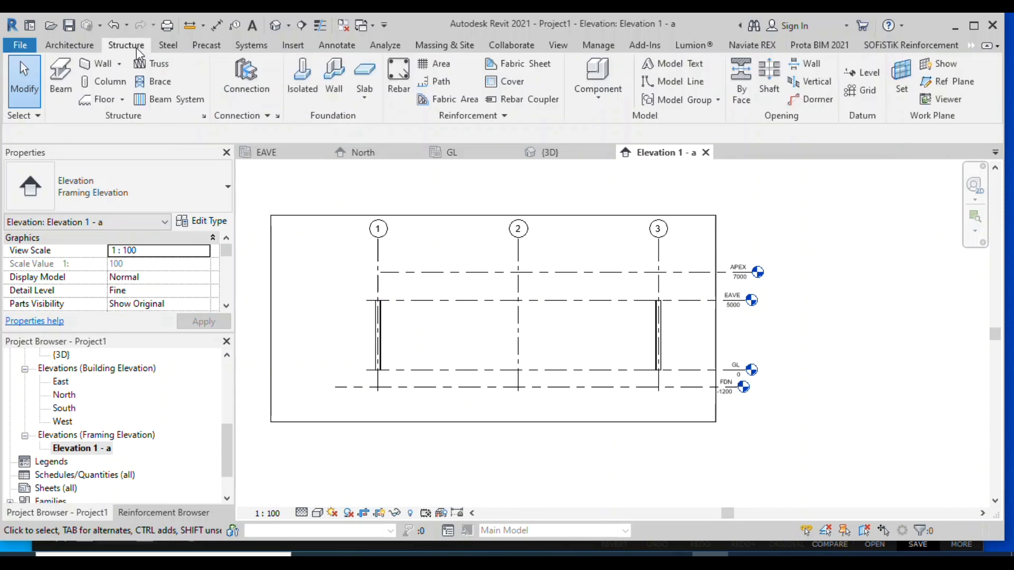
Place a UB305x165x40 beam as a rafter from the grid 1 column top at EAVE to the APEX level on grid 2
click(63, 78)
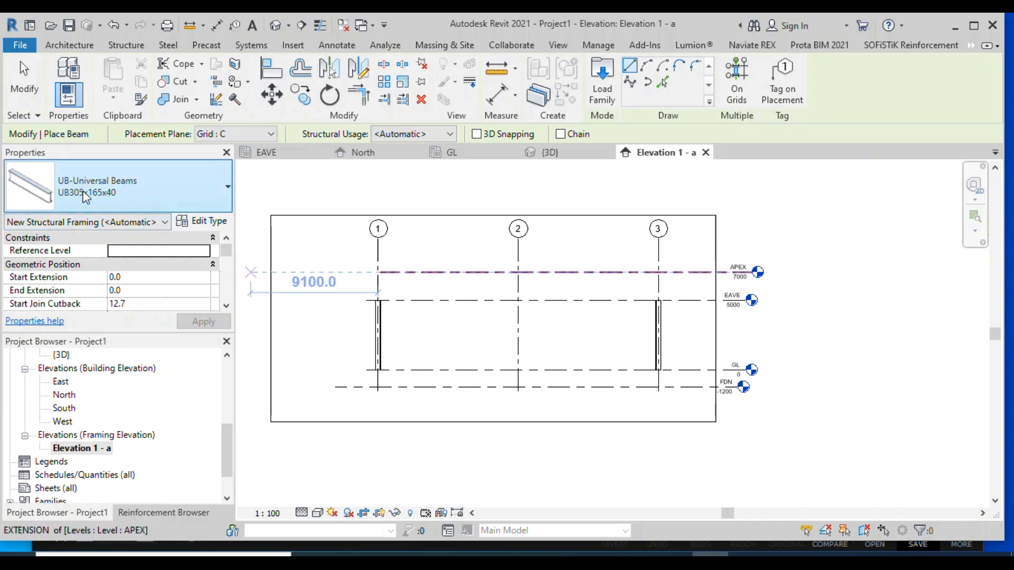
scroll(378, 296, up, 5)
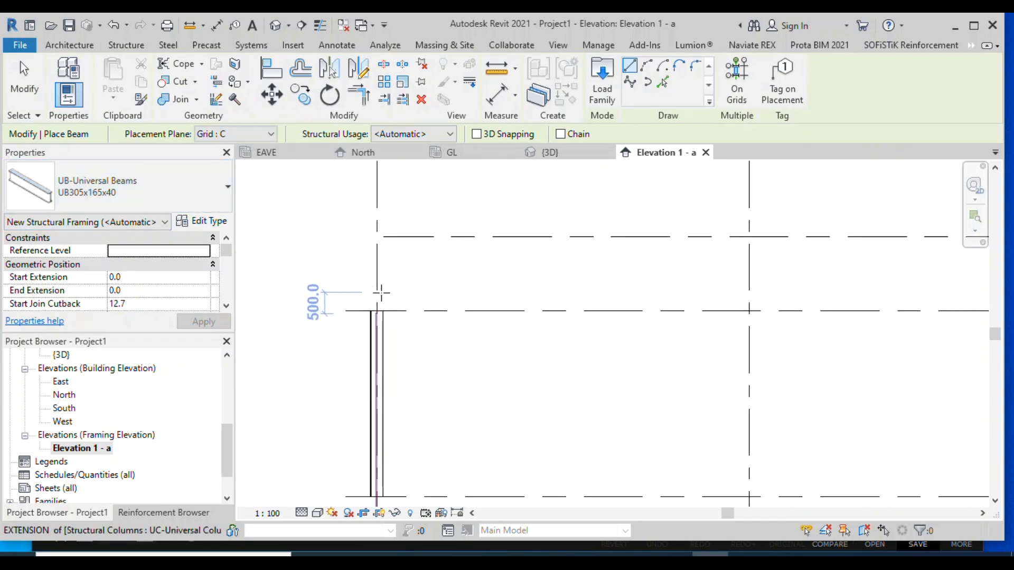
click(373, 320)
scroll(370, 323, down, 5)
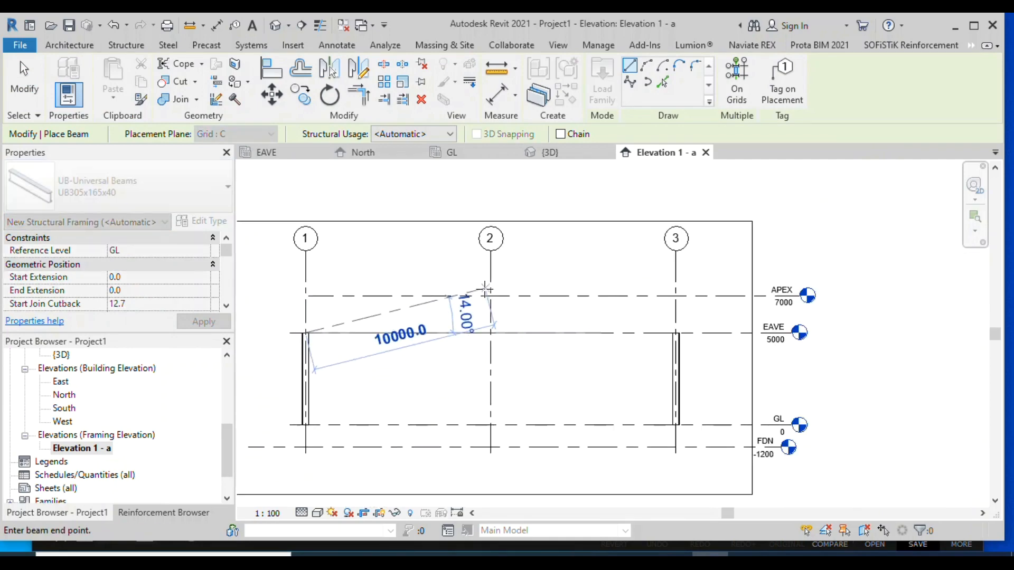
click(491, 295)
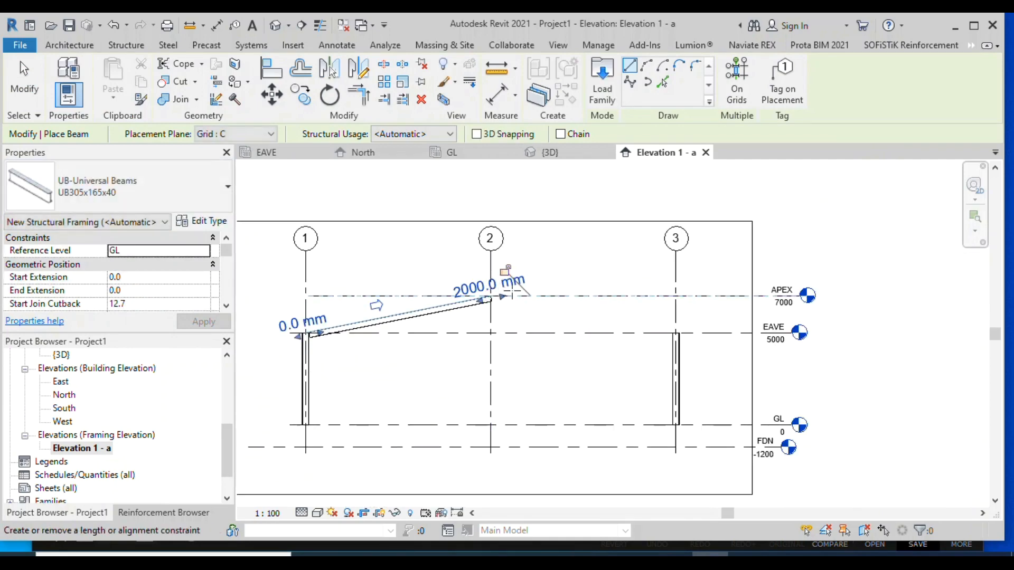
Place the matching rafter between the grid 3 column top at EAVE and the apex on grid 2, and view the frame in 3D
scroll(662, 332, up, 2)
click(676, 332)
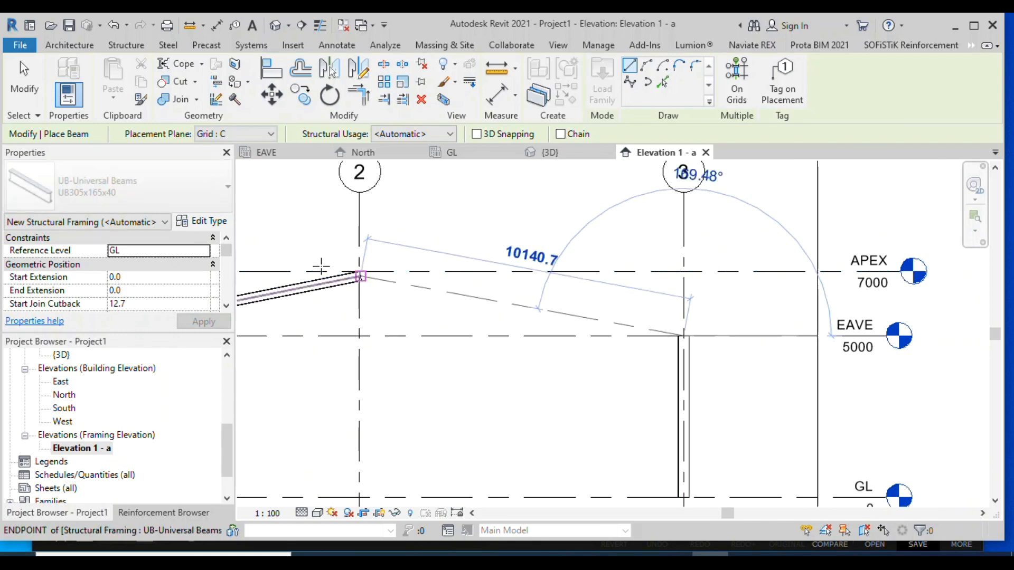
click(359, 272)
click(42, 84)
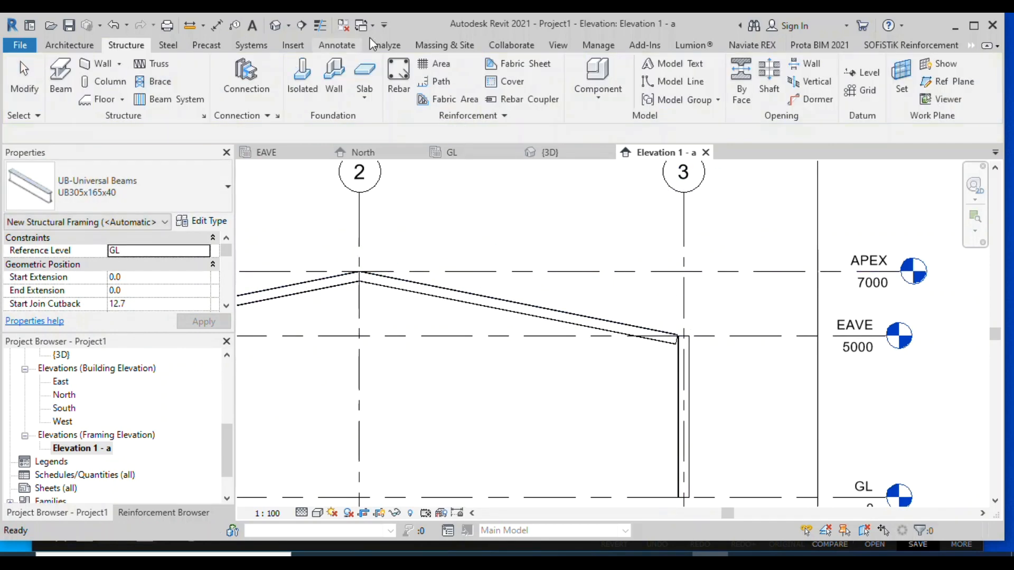
click(276, 26)
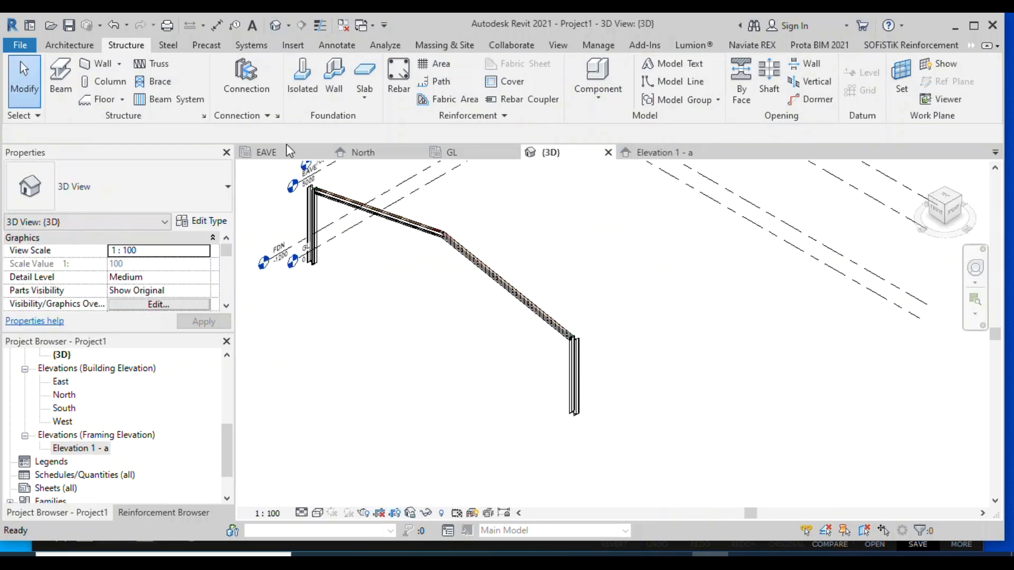
scroll(518, 338, down, 2)
scroll(445, 274, up, 3)
scroll(472, 280, up, 2)
scroll(444, 290, down, 4)
scroll(357, 310, up, 2)
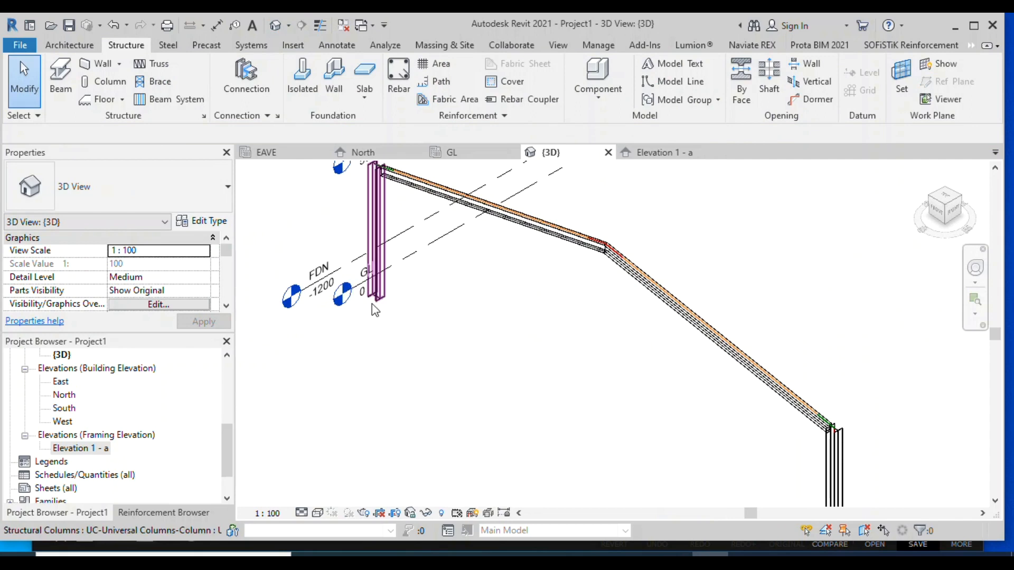
Open the GL structural plan and start a structural column with the M_Concrete-Rectangular-Column 450 x 600mm type
scroll(66, 411, up, 5)
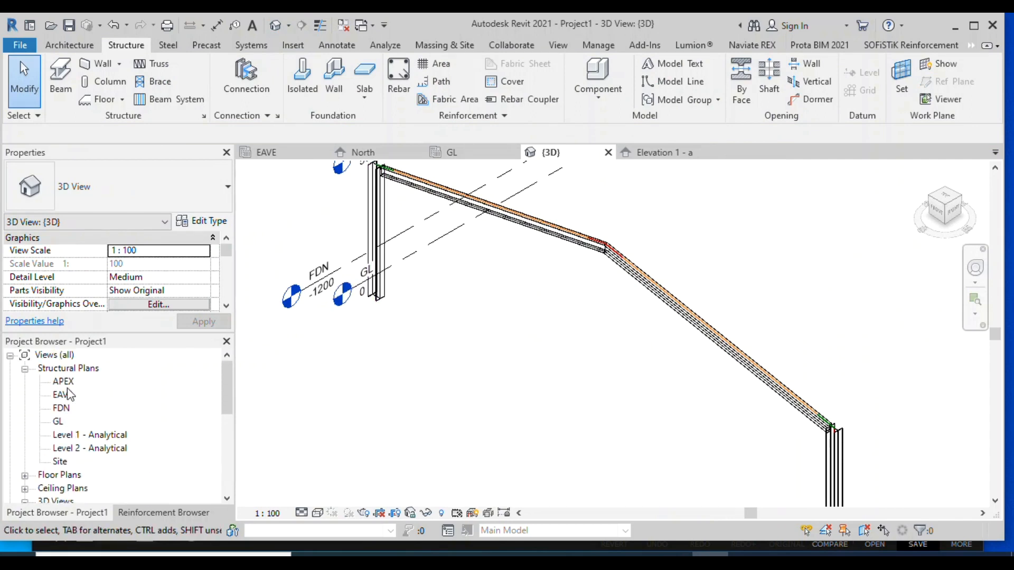
click(58, 422)
double_click(59, 422)
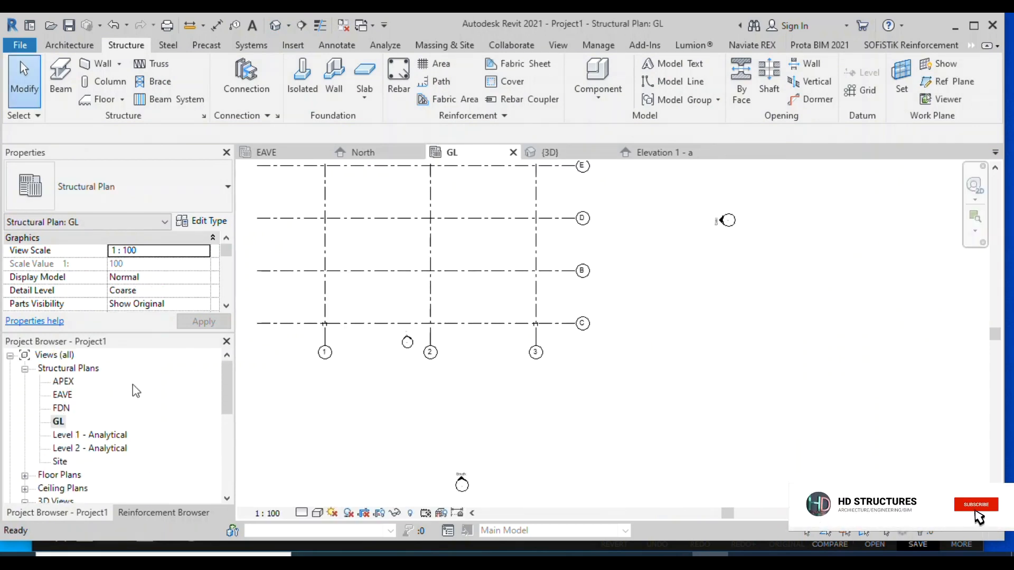
scroll(359, 285, up, 2)
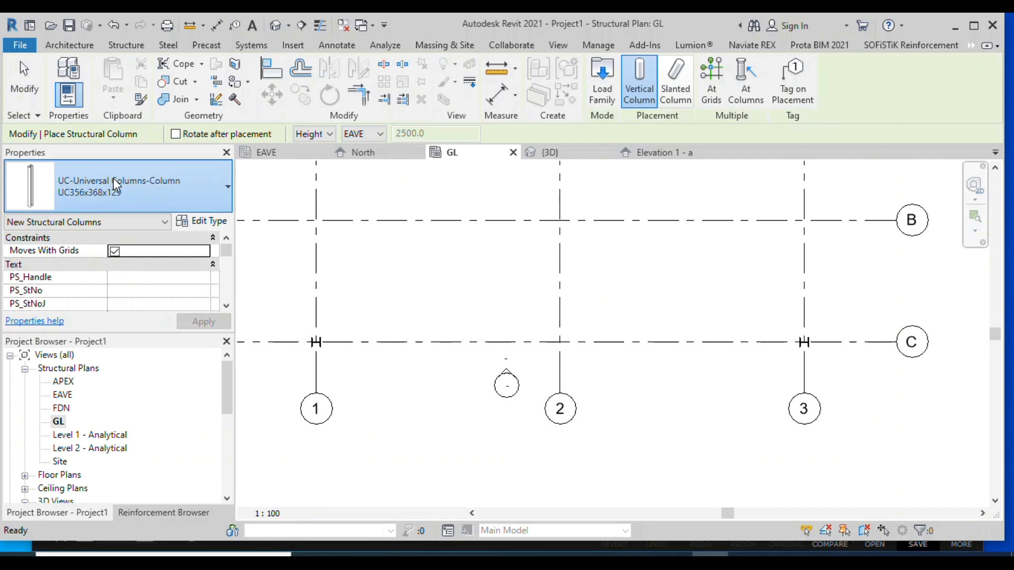
click(113, 179)
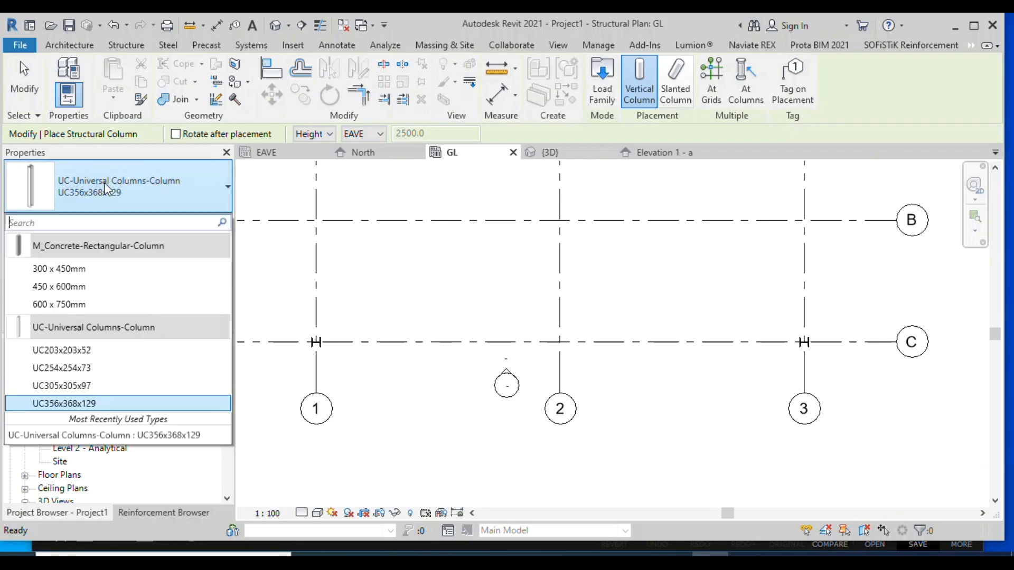
click(62, 287)
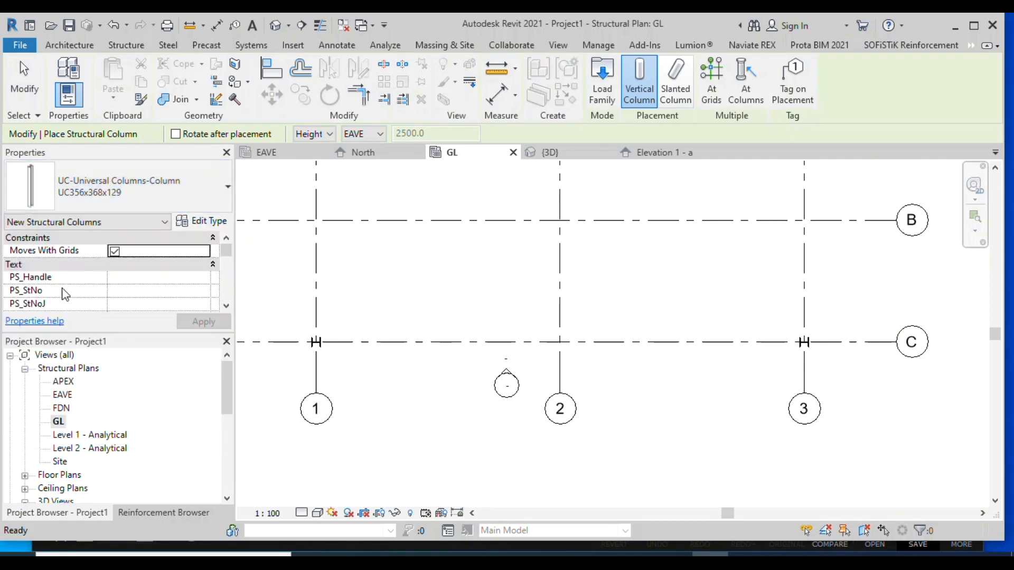
Duplicate the 450 x 600mm concrete column type as 600 x 600mm with dimension b set to 600
click(66, 70)
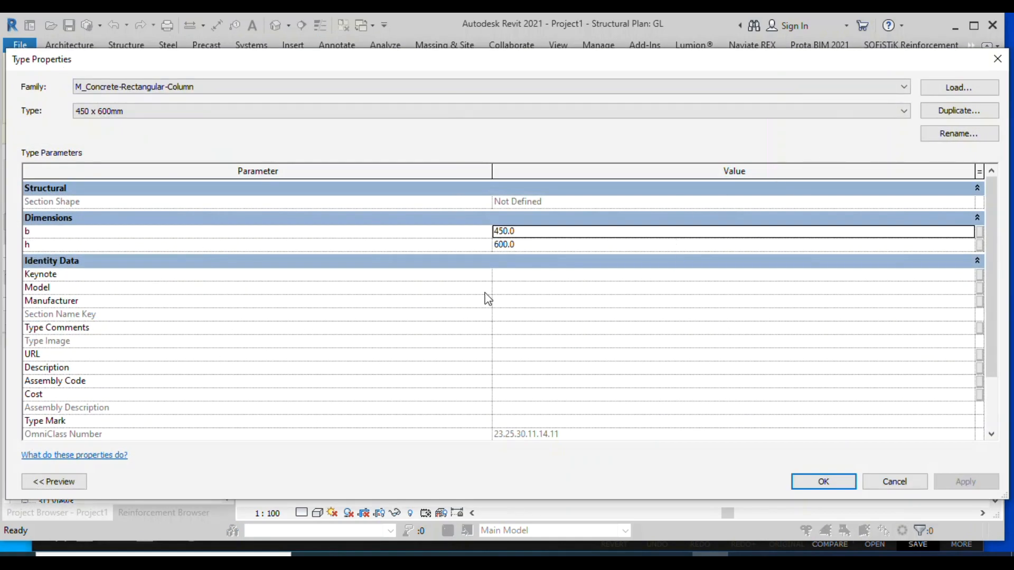
click(554, 233)
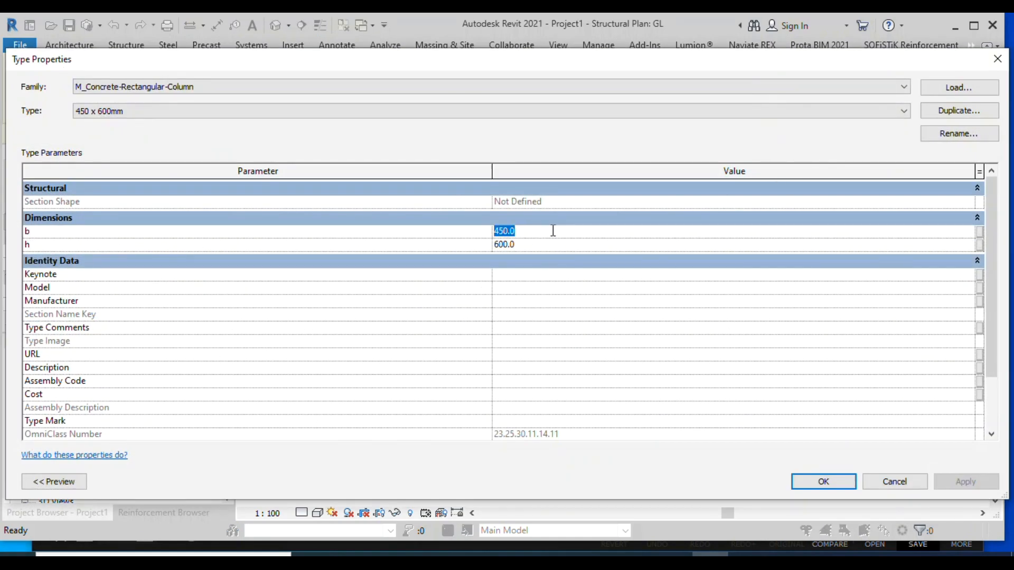
text(600)
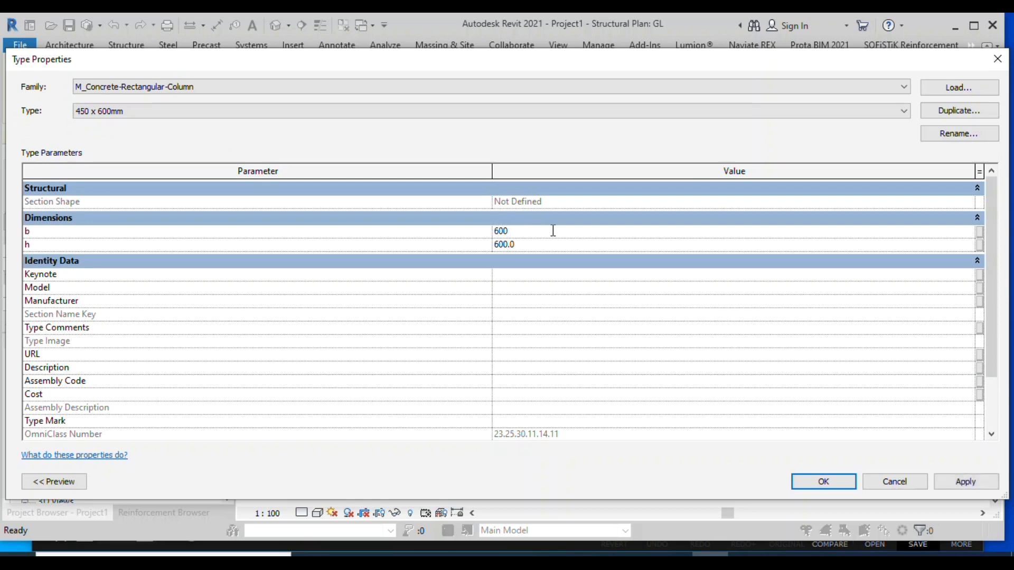
click(953, 112)
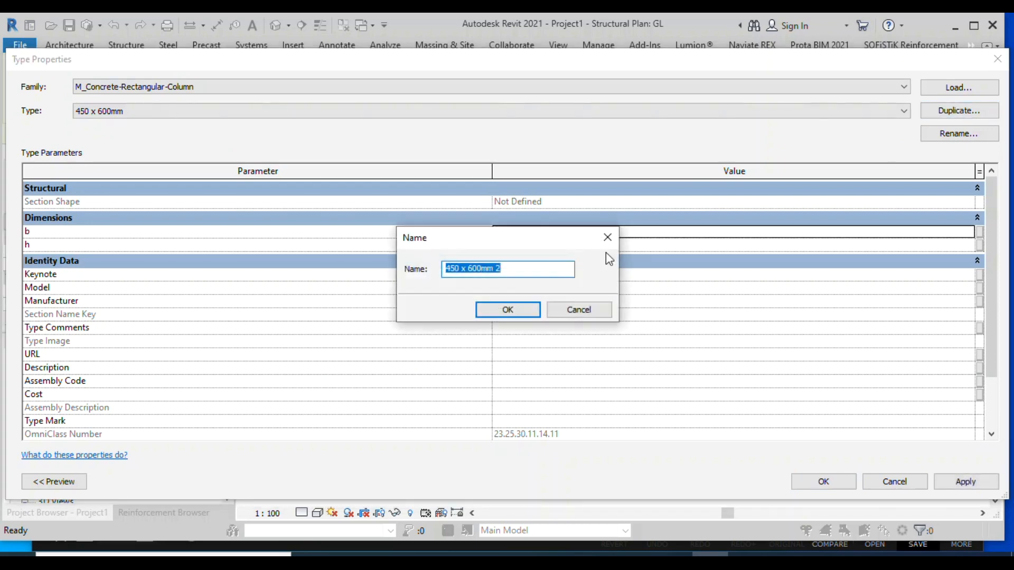
click(455, 268)
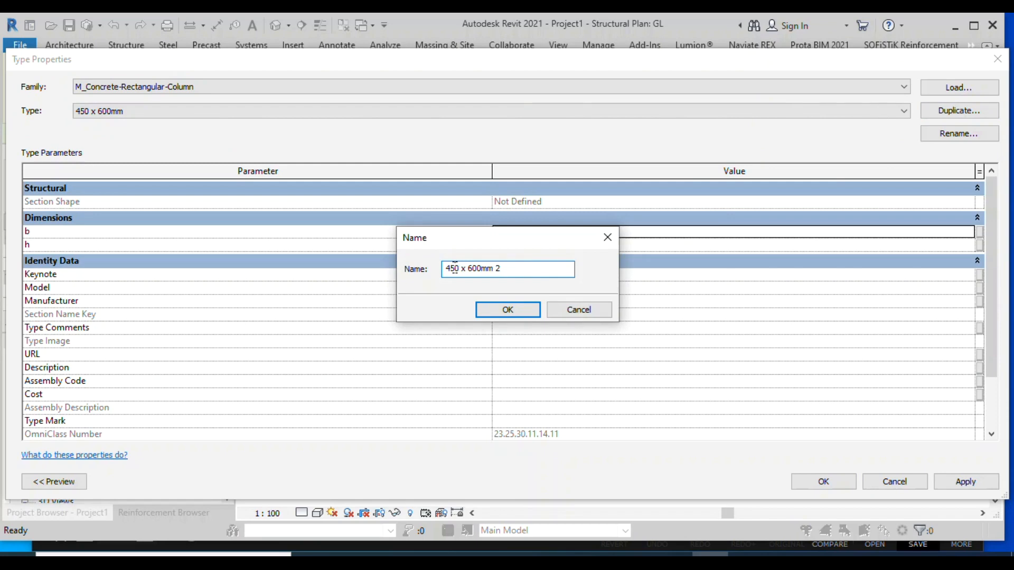
drag(452, 267, 440, 274)
text(60)
key(BackSpace)
drag(497, 269, 514, 269)
click(509, 309)
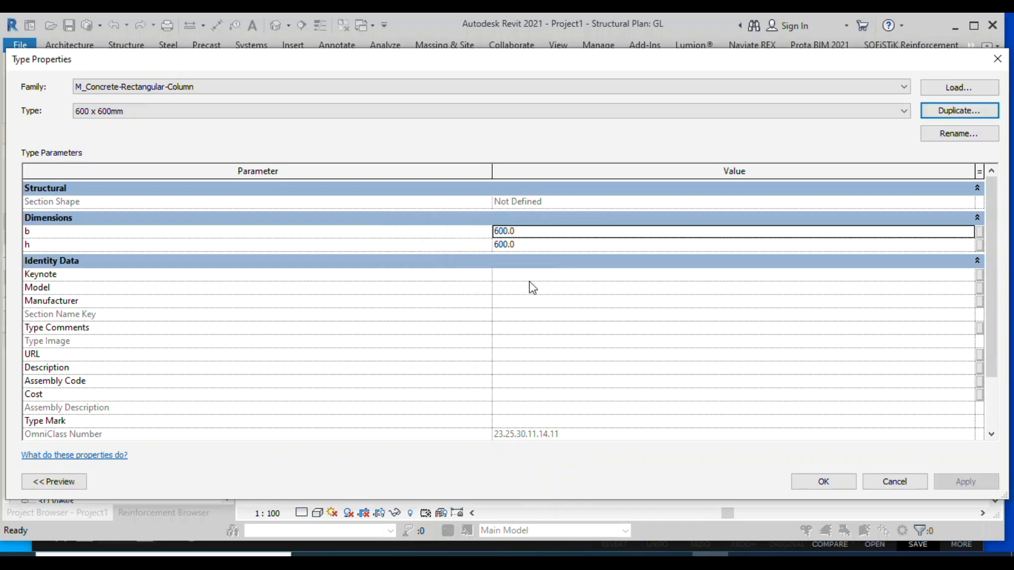
click(830, 481)
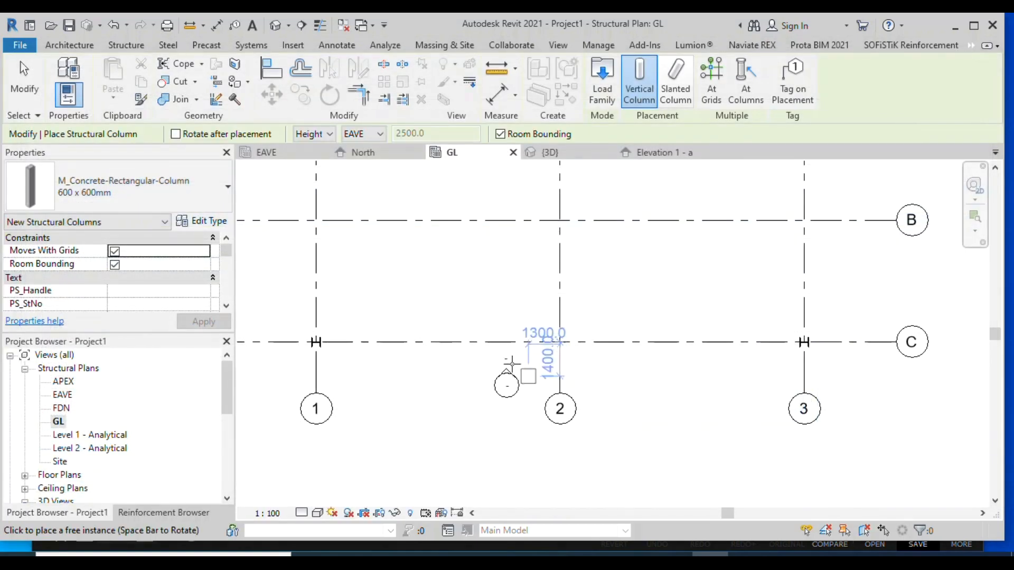
Place a 600 x 600mm concrete column with its depth down to FDN, centred on the steel column at grid 1
scroll(317, 339, up, 1)
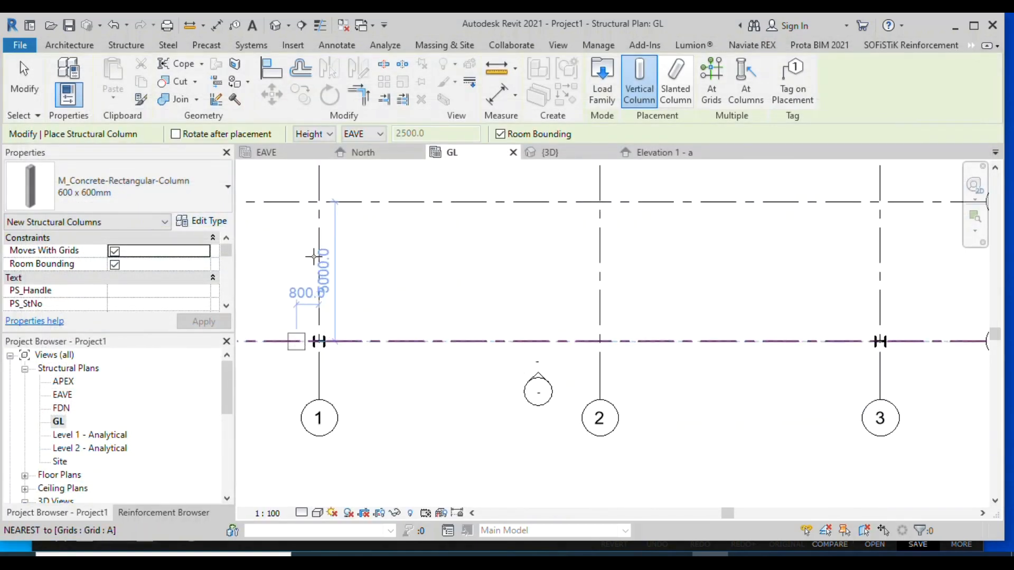
click(319, 135)
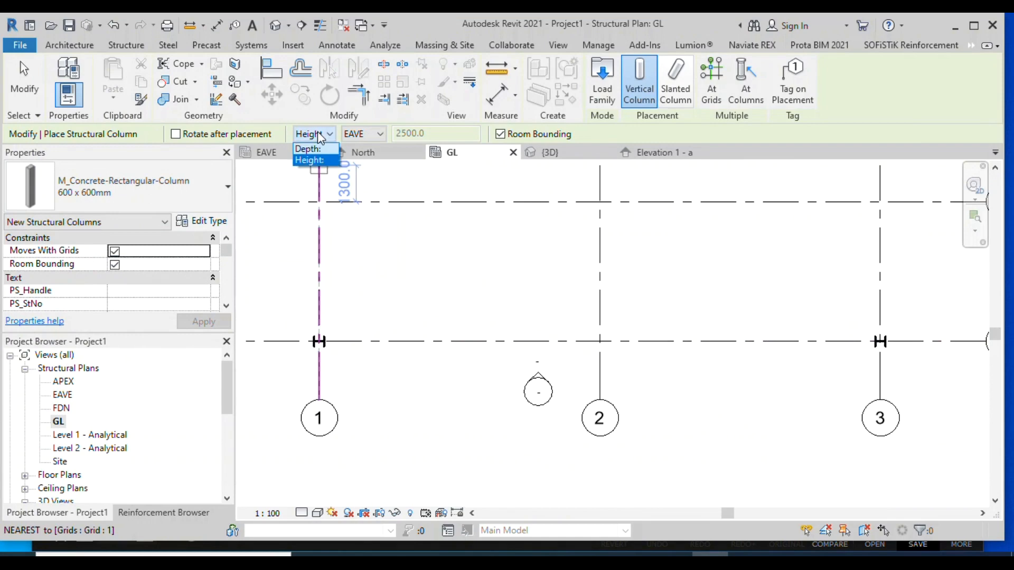
click(313, 149)
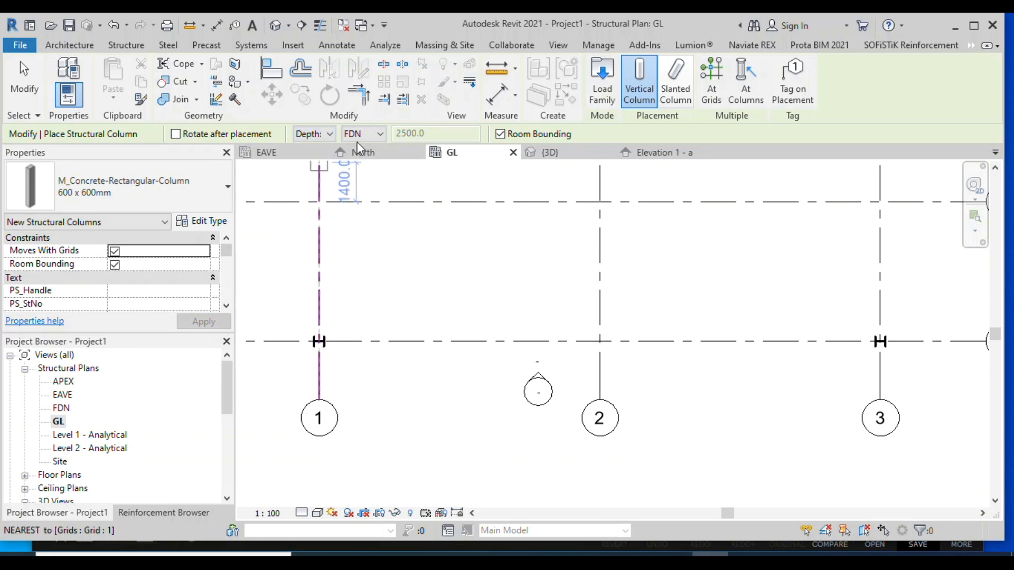
scroll(316, 341, up, 5)
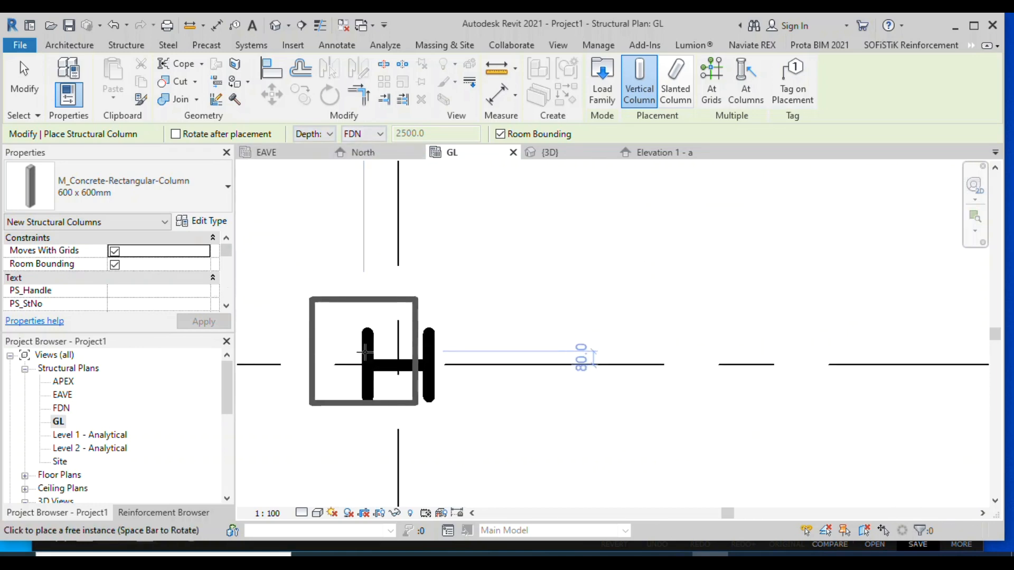
click(398, 367)
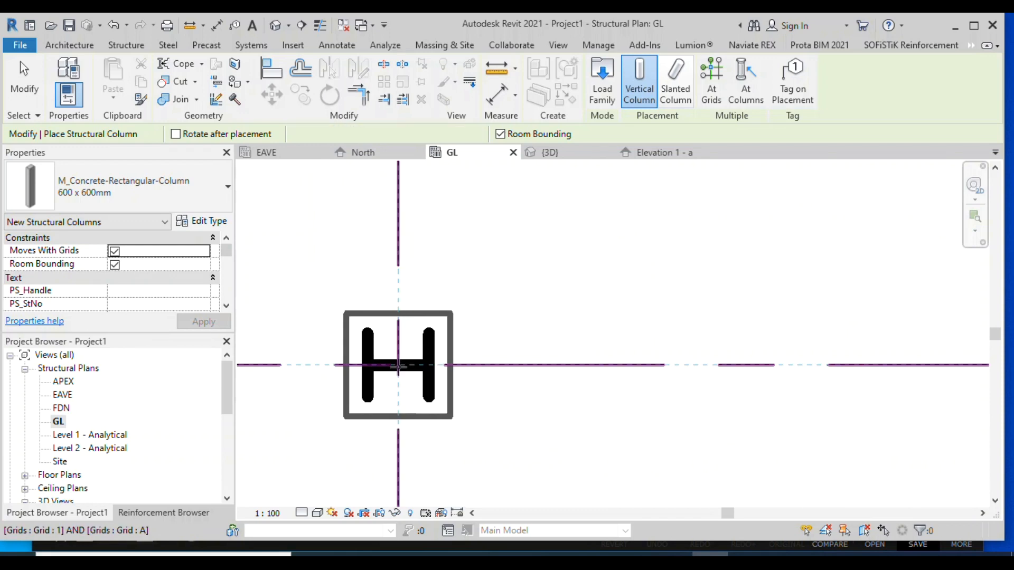
Place the same concrete column under the steel column at grid 3 and inspect the column base in the 3D view
scroll(288, 293, down, 10)
scroll(454, 309, up, 2)
scroll(440, 304, up, 6)
click(444, 295)
click(23, 88)
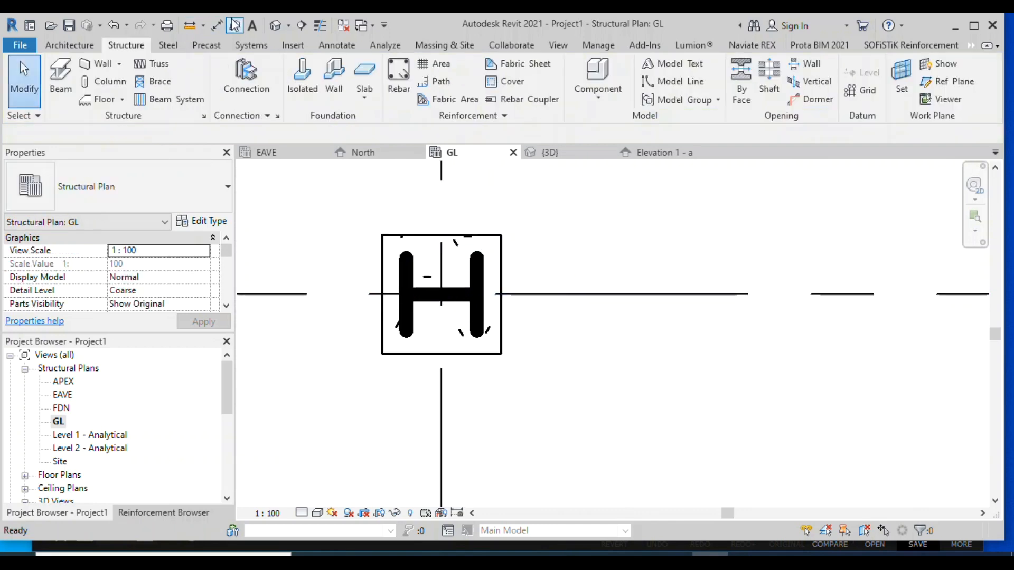
click(274, 25)
scroll(387, 330, up, 6)
scroll(390, 316, down, 5)
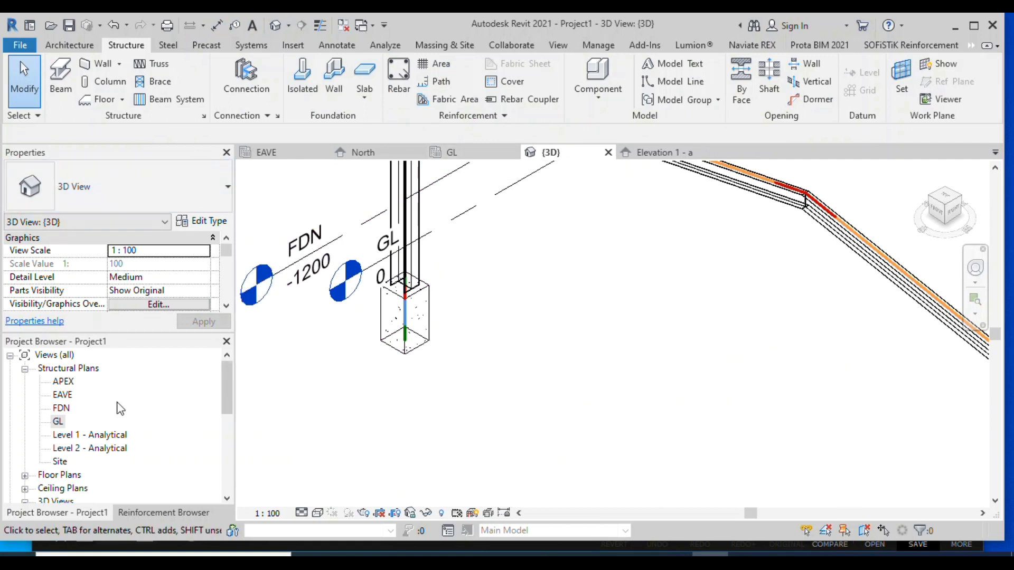
Open the FDN structural plan at the concrete column on grid 3
double_click(62, 410)
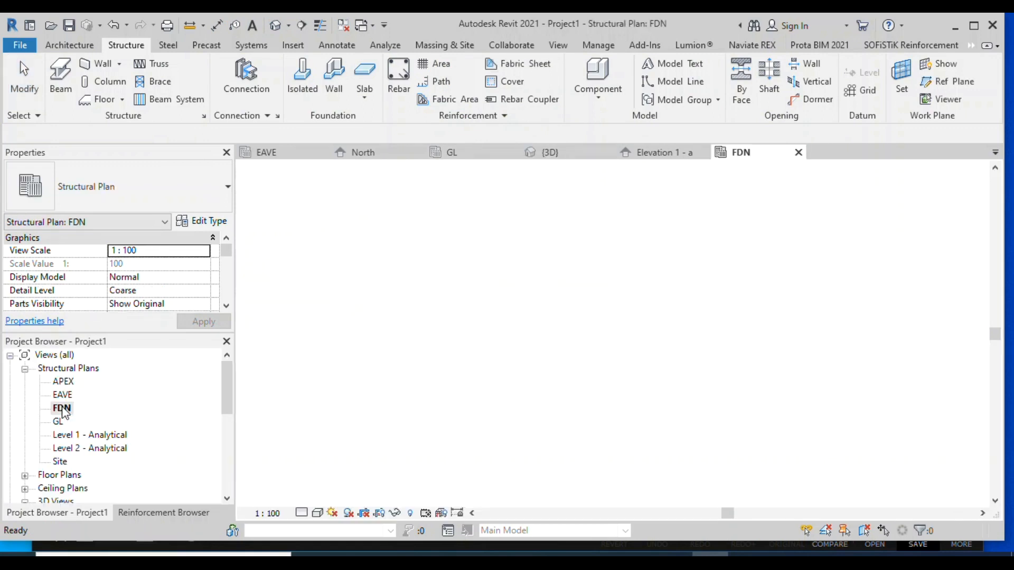
scroll(430, 267, down, 6)
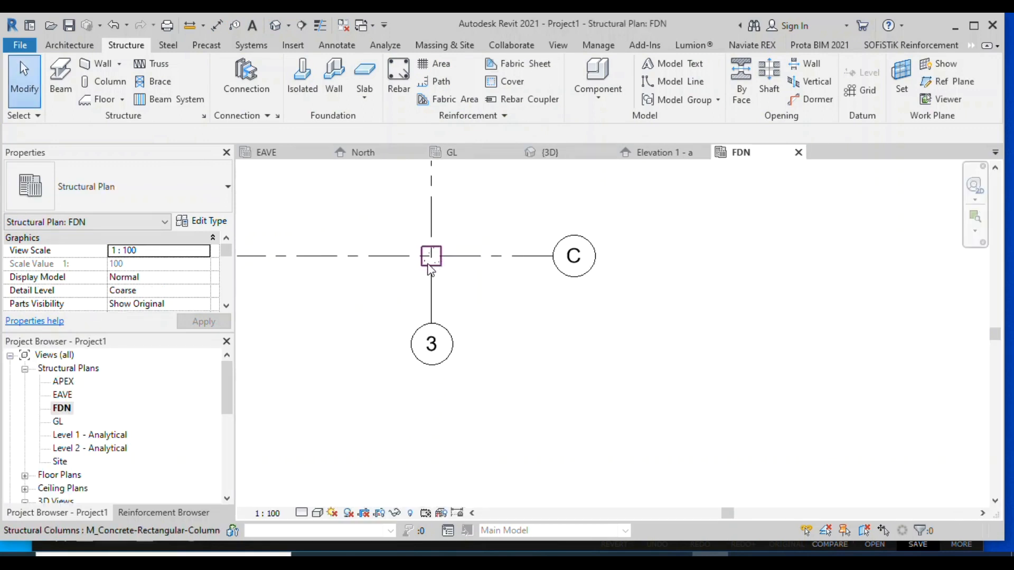
scroll(429, 268, down, 2)
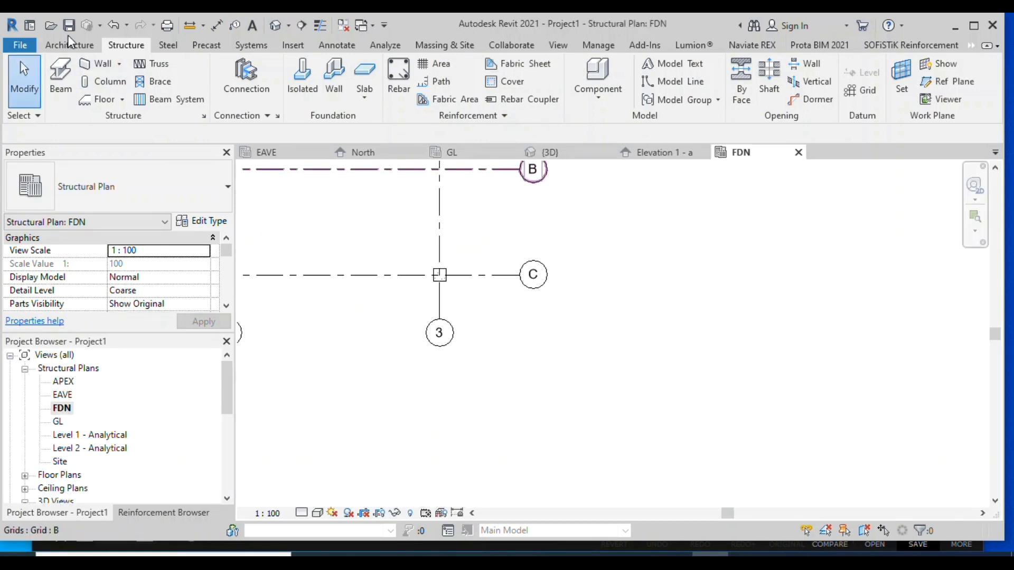
Start an isolated foundation and duplicate the 1800 x 1200 x 450mm rectangular footing type as "1600 x 1600 x 400mm 2"
click(301, 80)
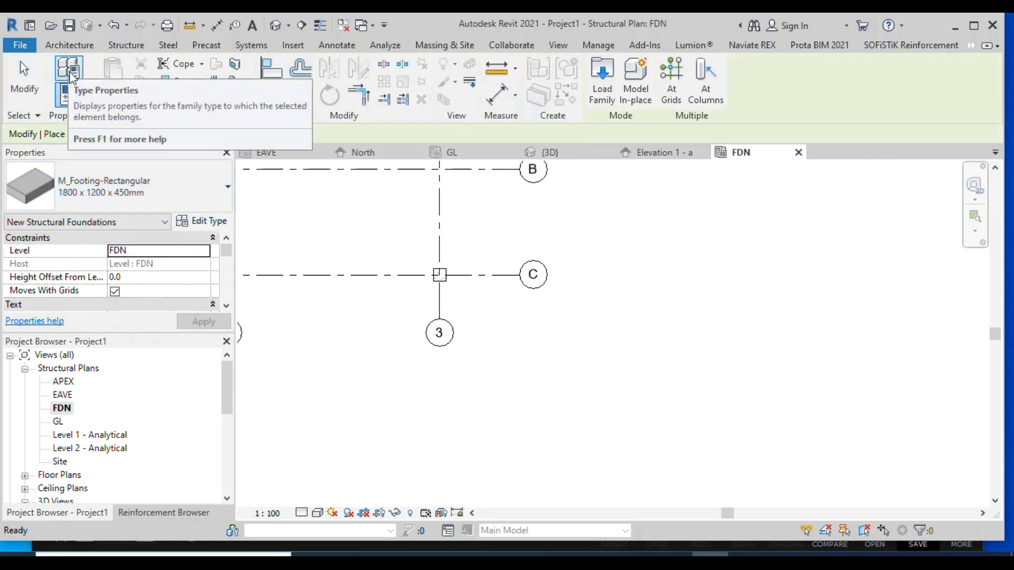
click(104, 182)
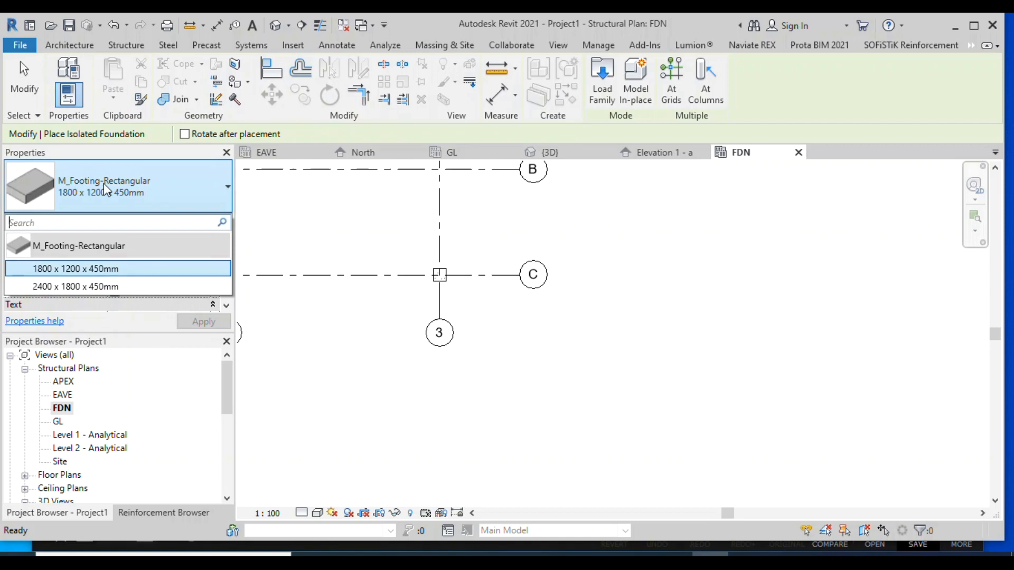
click(68, 96)
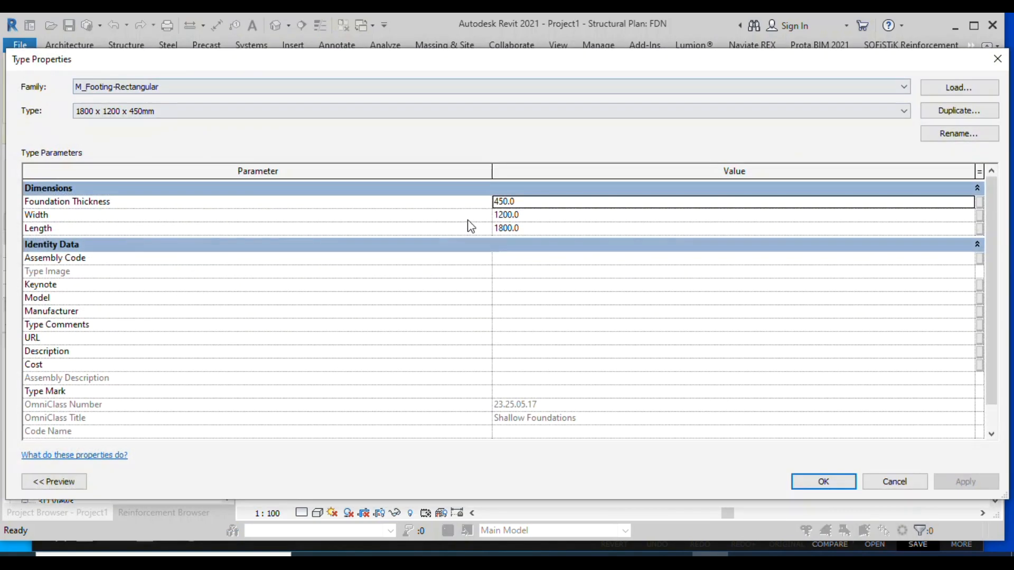
click(954, 112)
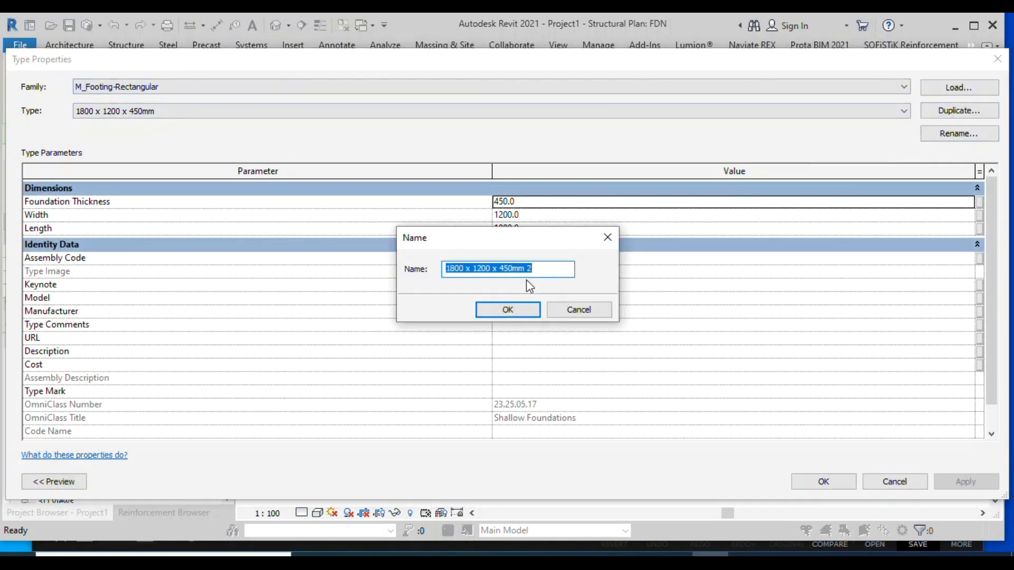
click(453, 268)
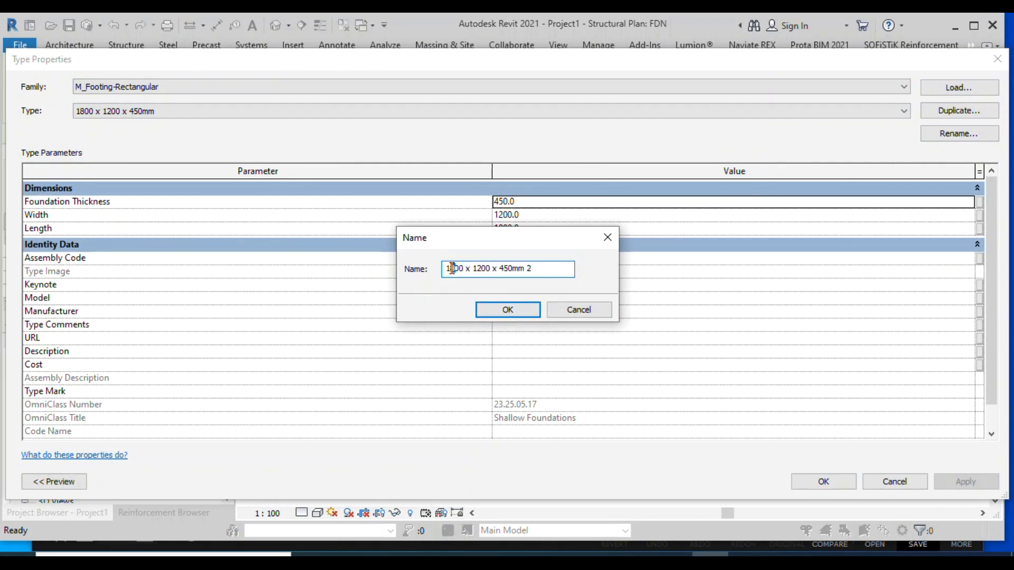
text(6)
click(491, 309)
Set the footing type's foundation thickness to 400, width to 1600 and length to 1600
click(528, 205)
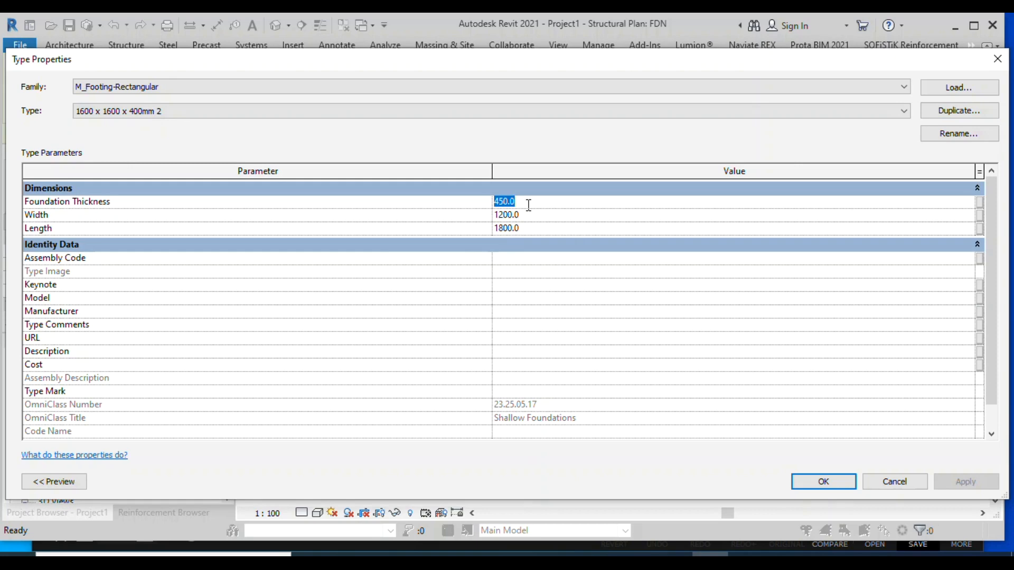
text(4)
click(533, 215)
text(1)
click(537, 233)
text(1)
Duplicate the footing type once more as "1600 x 1600 x 400mm 3" and accept the type properties
click(951, 110)
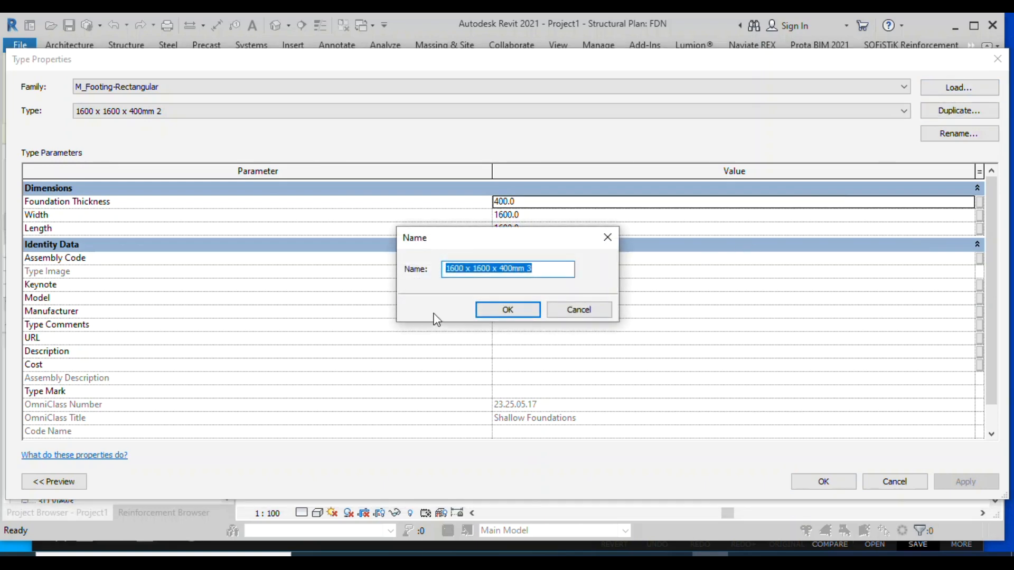
click(518, 306)
click(807, 478)
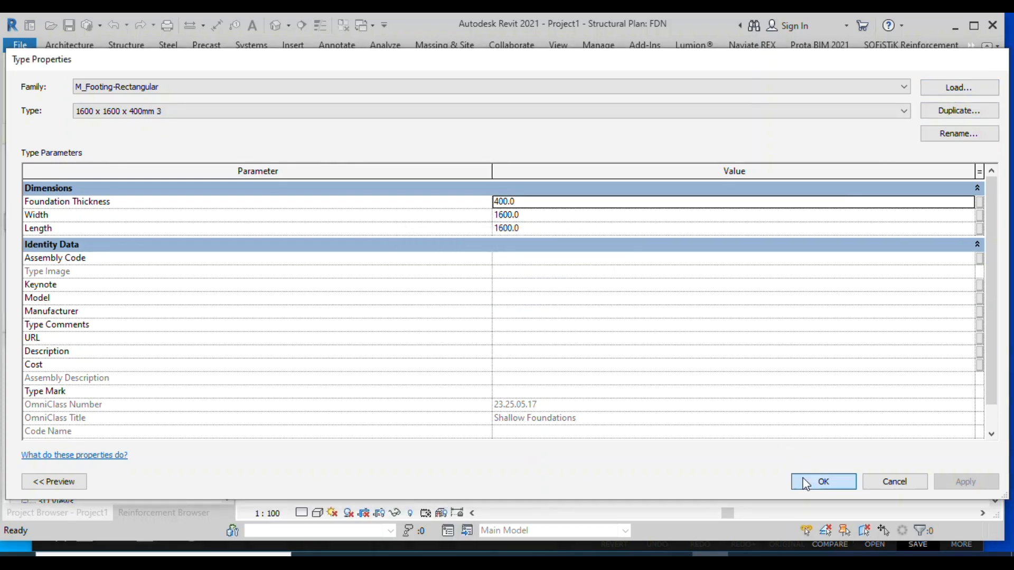
Place 1600 x 1600 x 400mm isolated footings centred on the concrete columns at grids 3 and 1
scroll(429, 248, up, 5)
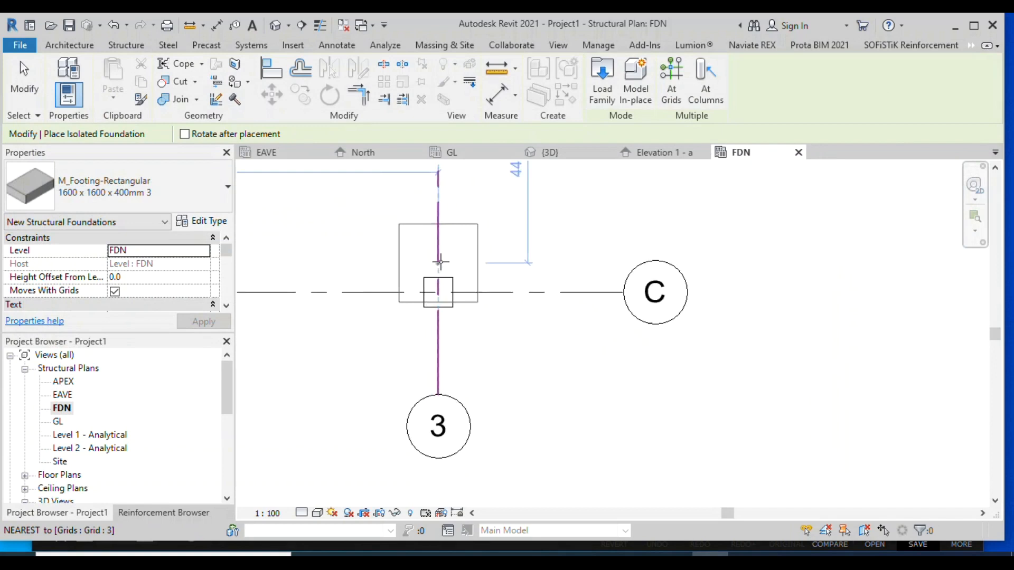
click(437, 302)
scroll(462, 307, down, 1)
scroll(566, 306, down, 5)
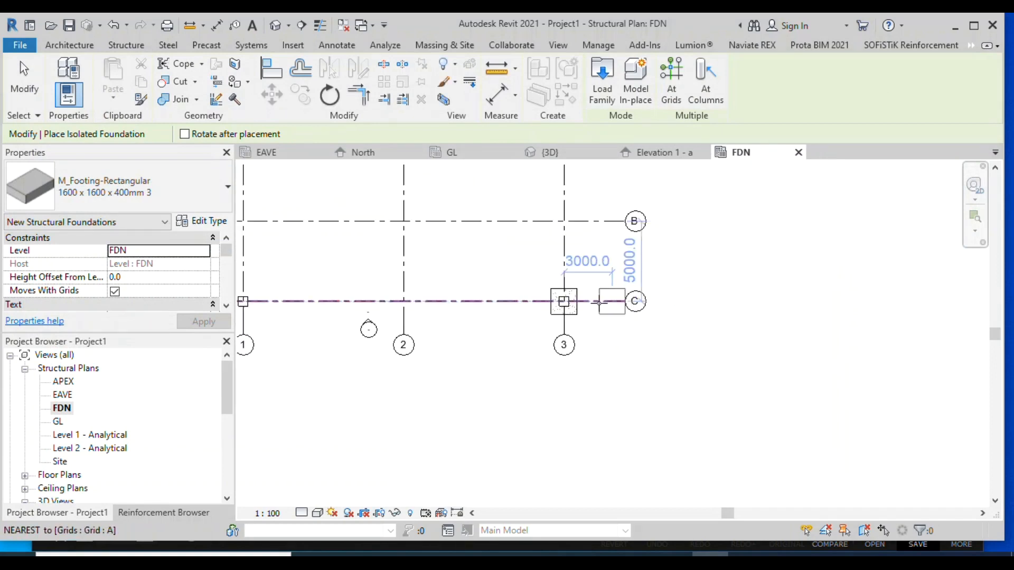
scroll(388, 301, up, 6)
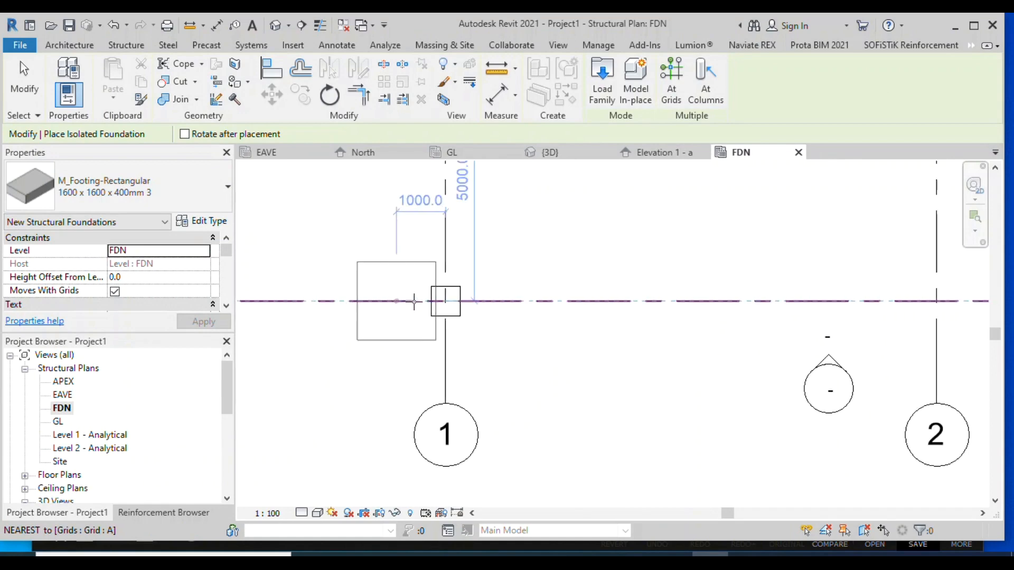
click(445, 300)
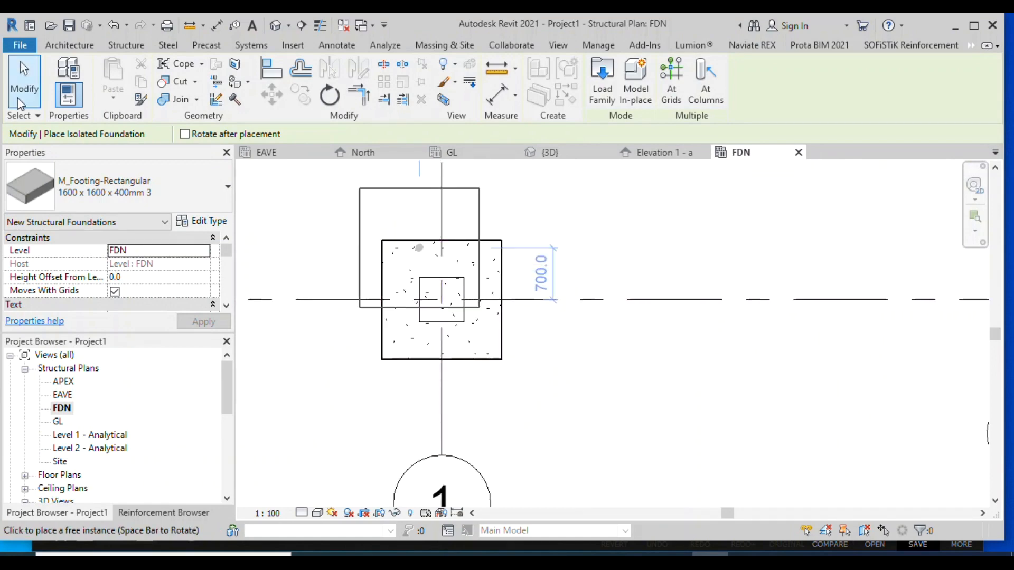
click(24, 79)
Open the 3D view, set its visual style to Shaded and inspect the frame down to the footing at grid 1
click(275, 25)
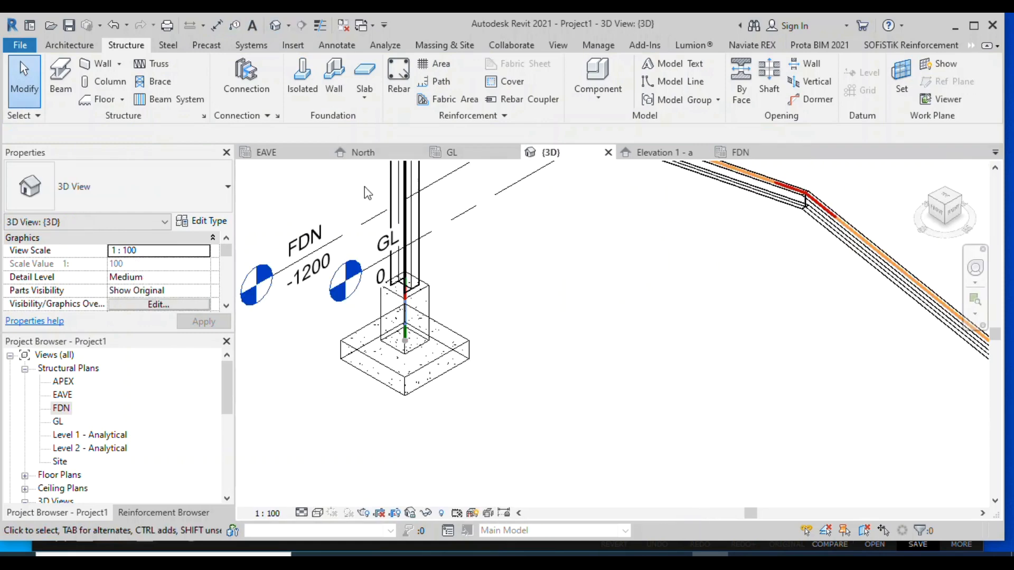
scroll(459, 316, down, 4)
scroll(579, 465, up, 3)
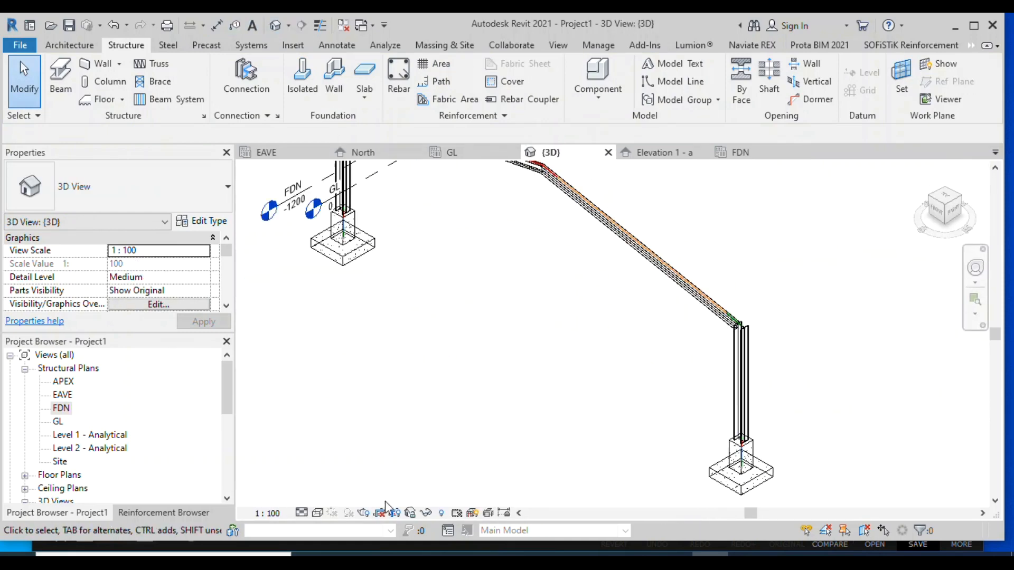
click(319, 513)
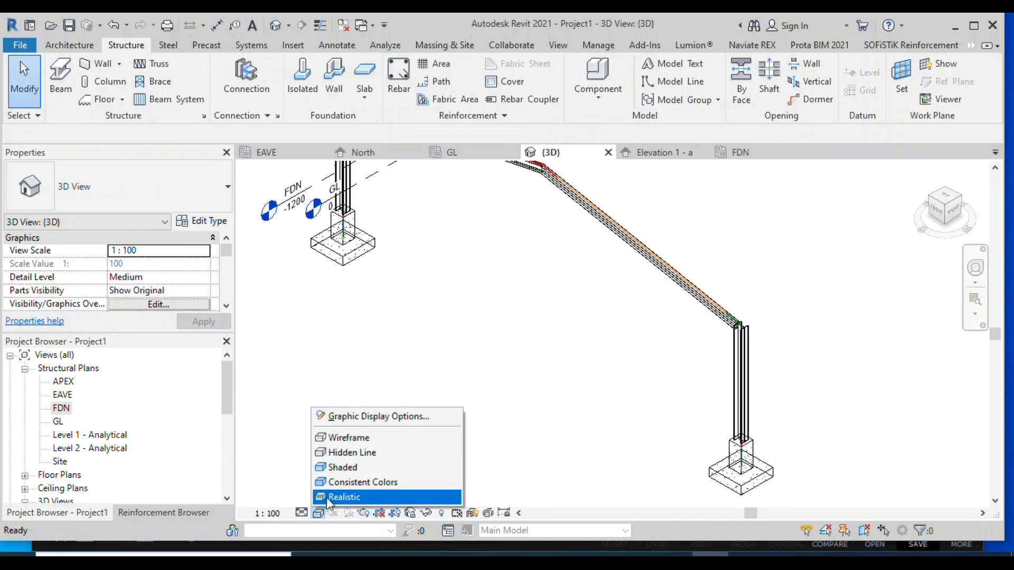
click(341, 468)
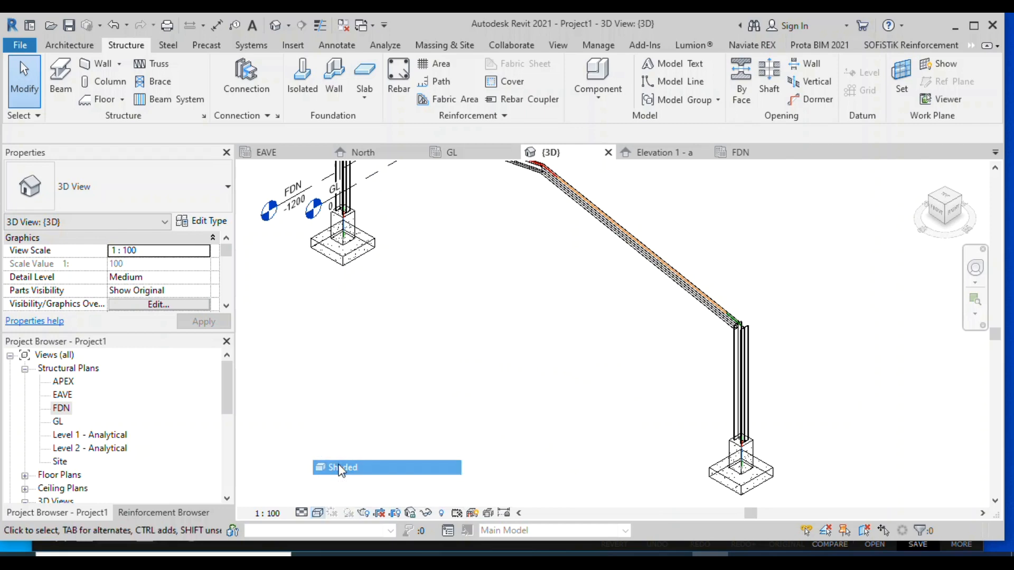
scroll(630, 374, down, 3)
scroll(455, 191, up, 8)
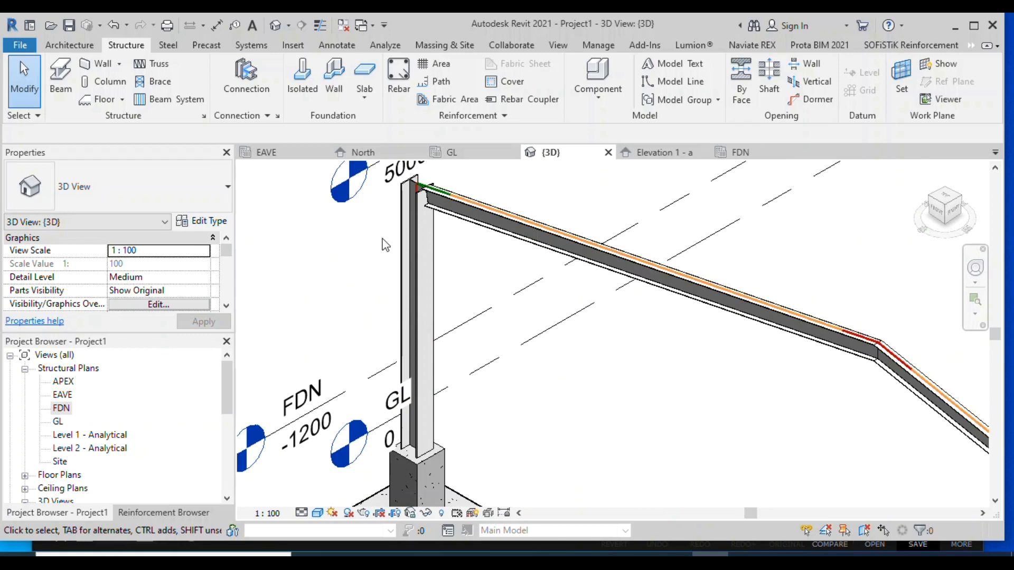
scroll(398, 200, down, 5)
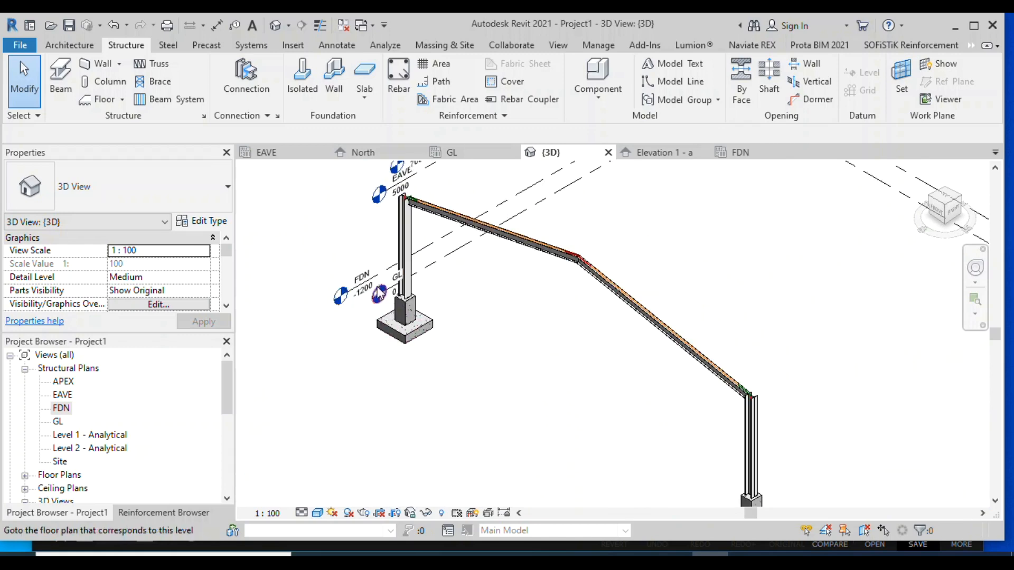
scroll(379, 294, up, 5)
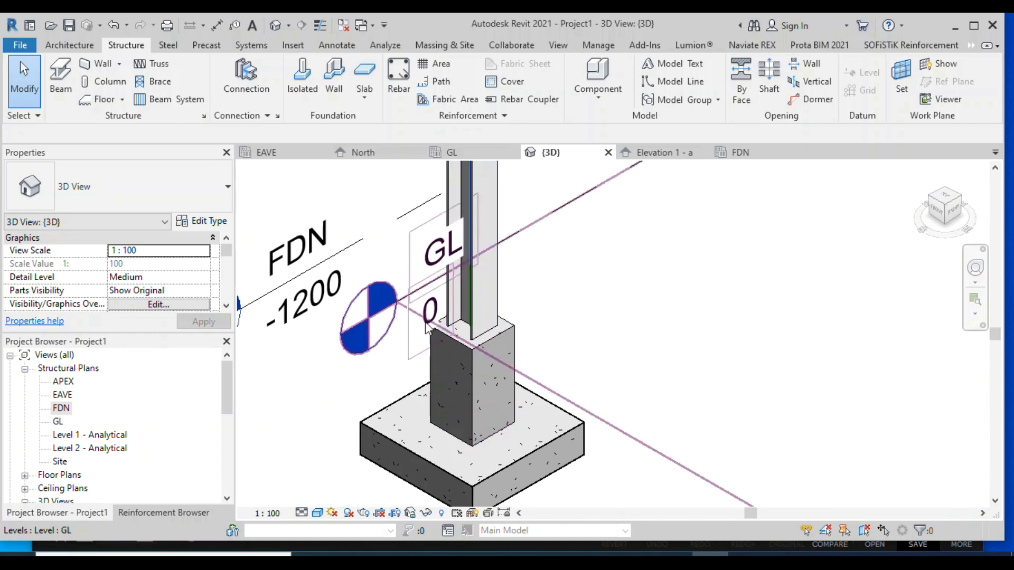
Load all available connections in the structural connection settings
click(179, 46)
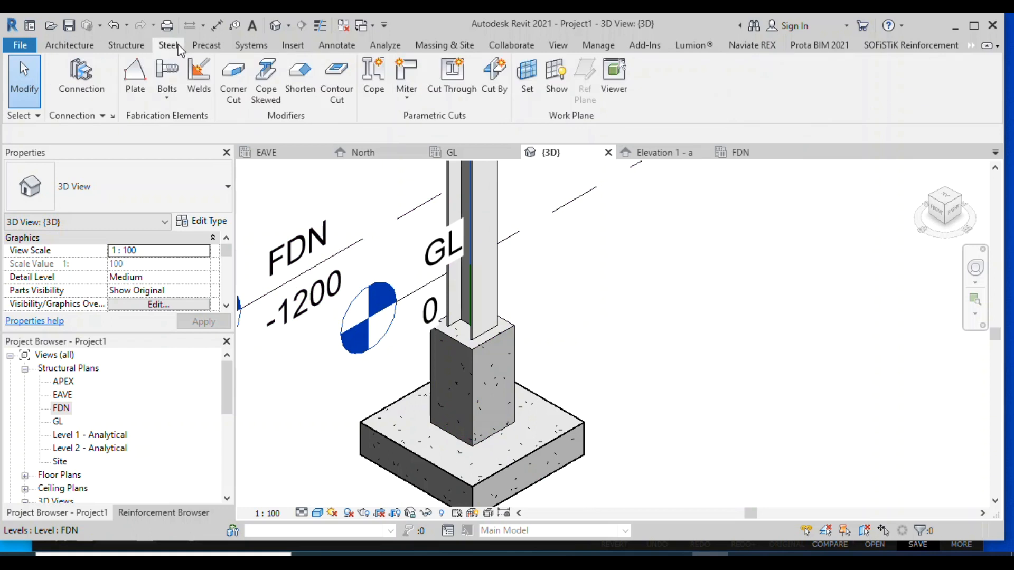
click(111, 114)
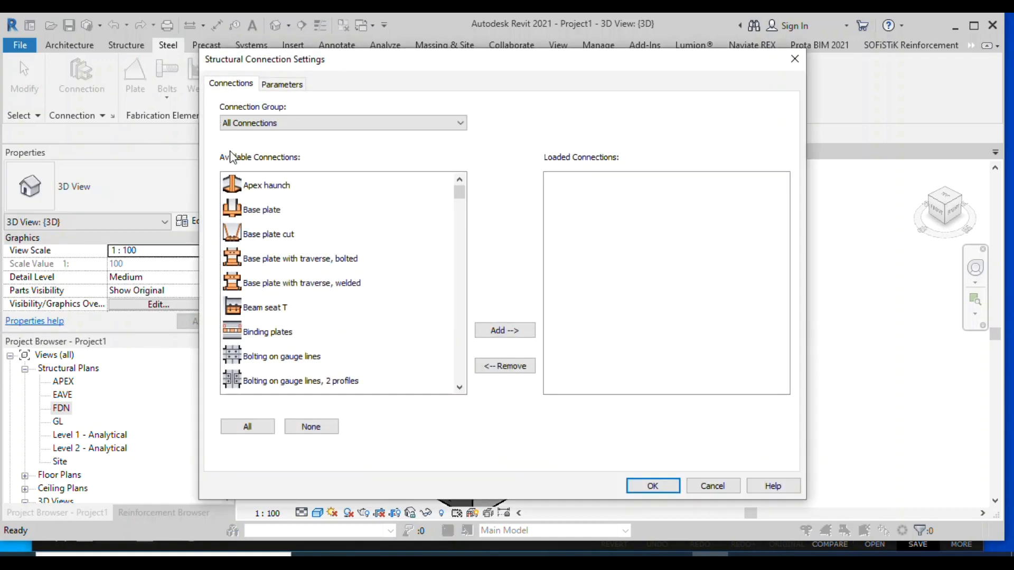
click(230, 183)
drag(228, 175, 460, 512)
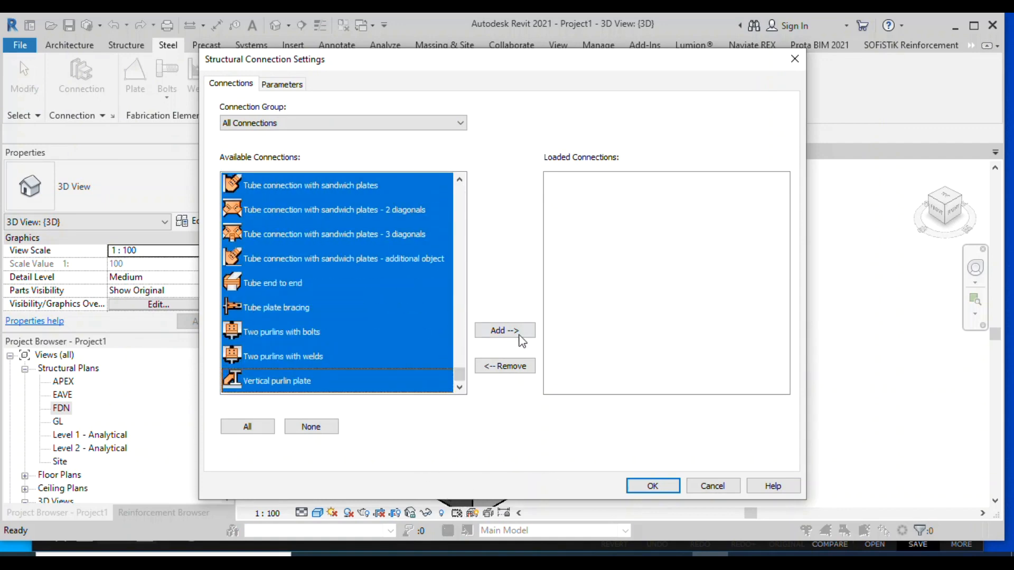
click(515, 331)
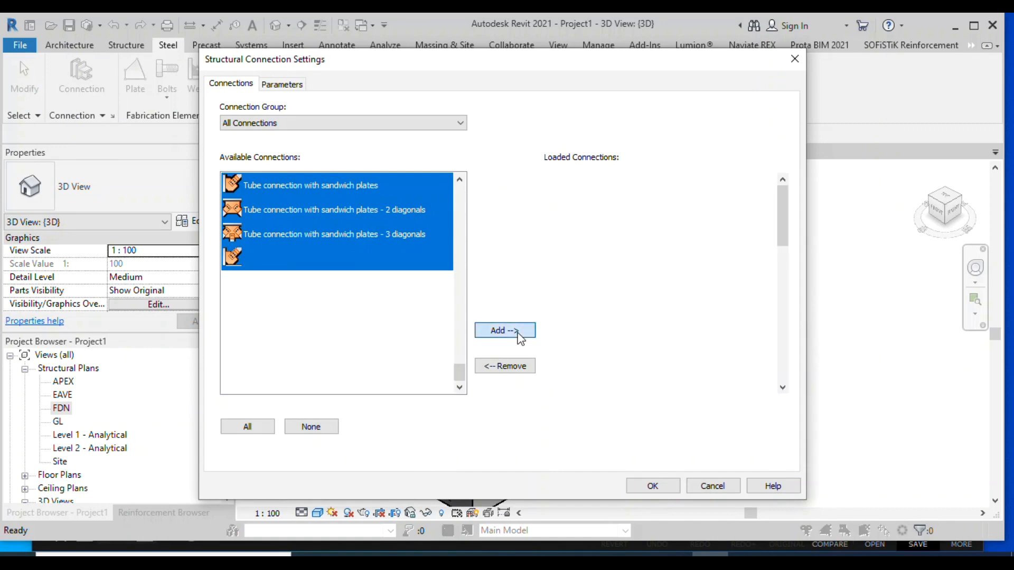
click(661, 489)
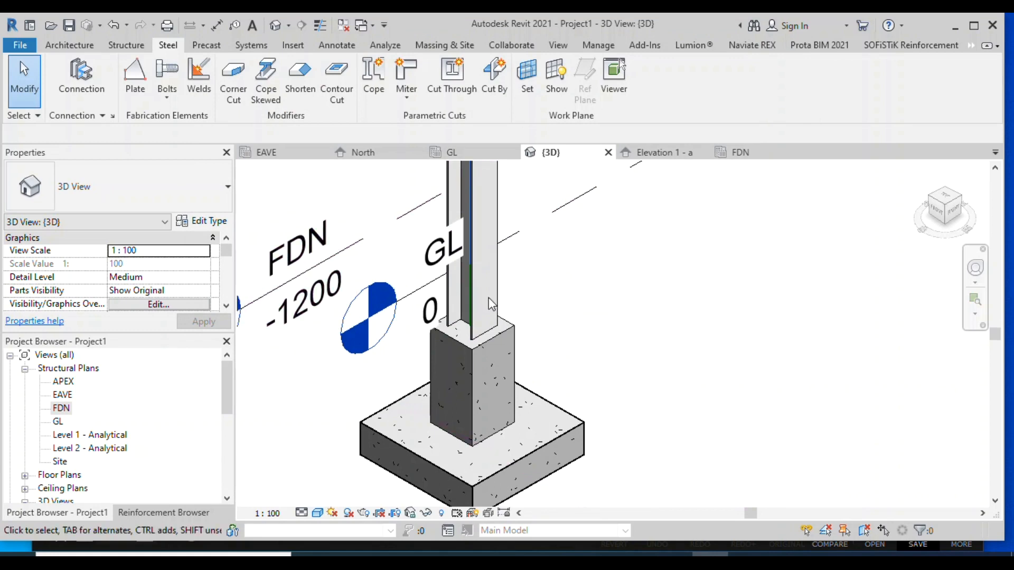
Add a structural connection at the base of the UC356x368x129 steel column at A-1
click(474, 307)
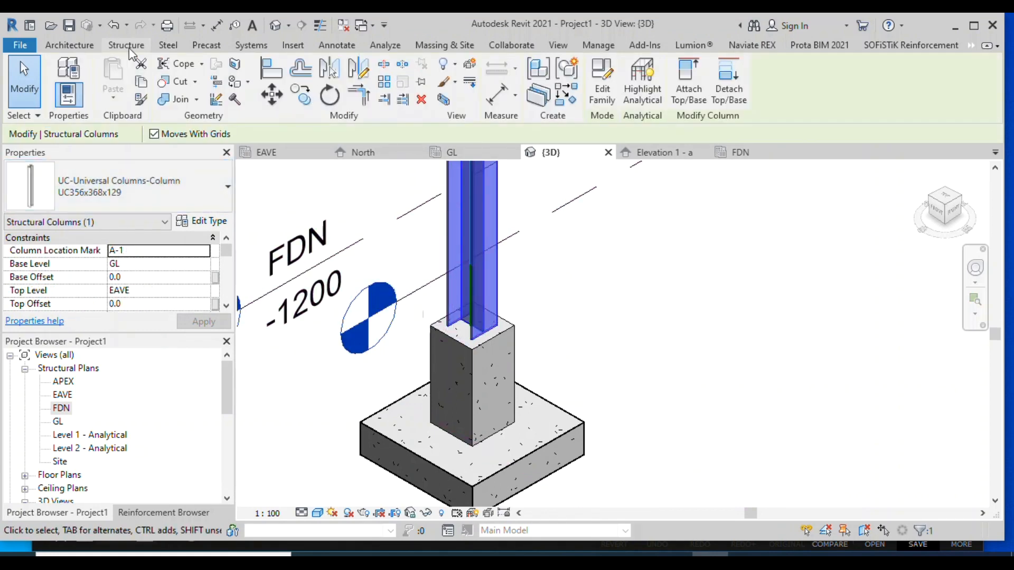
click(168, 45)
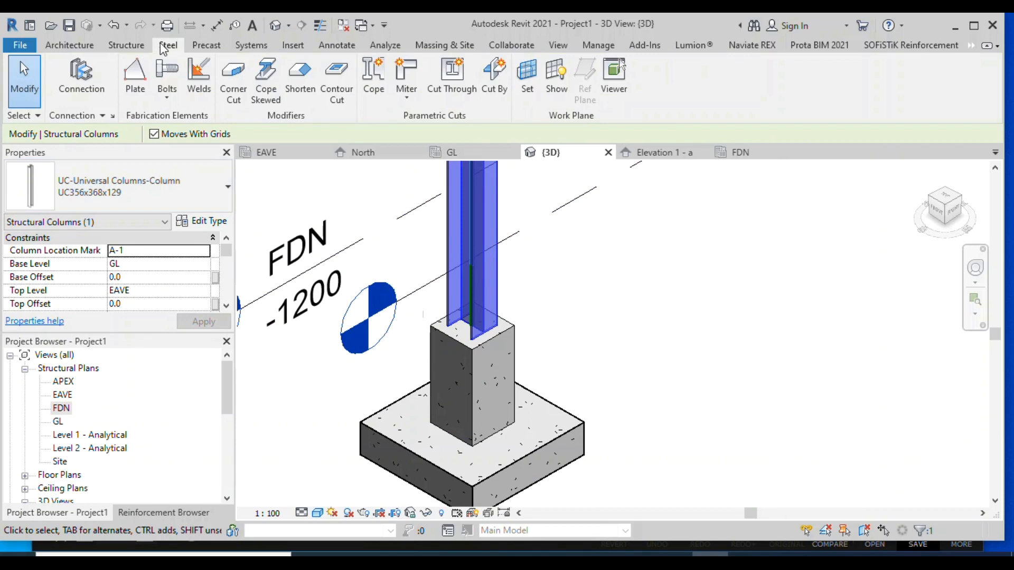
click(83, 83)
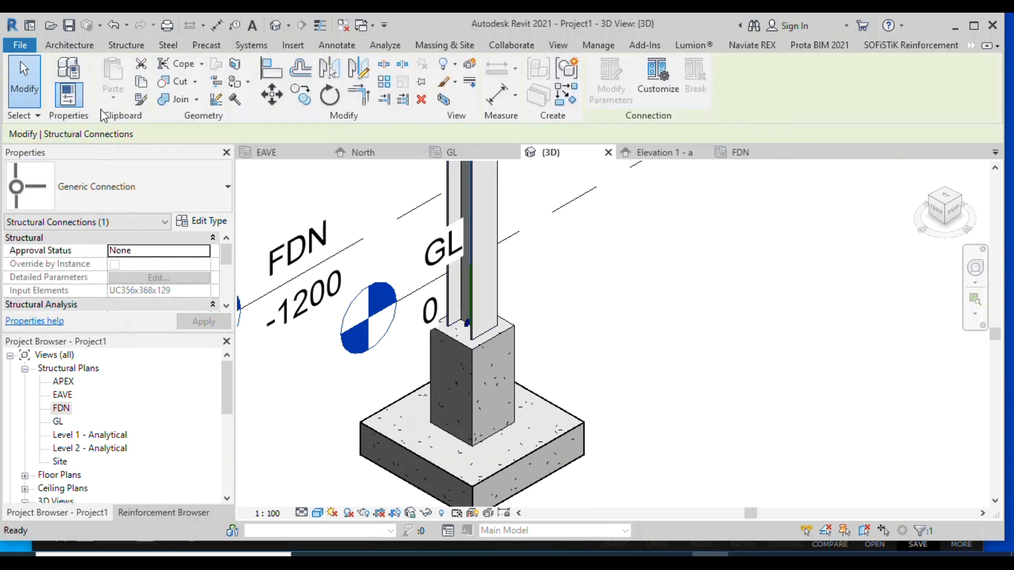
scroll(556, 320, up, 5)
scroll(556, 320, down, 5)
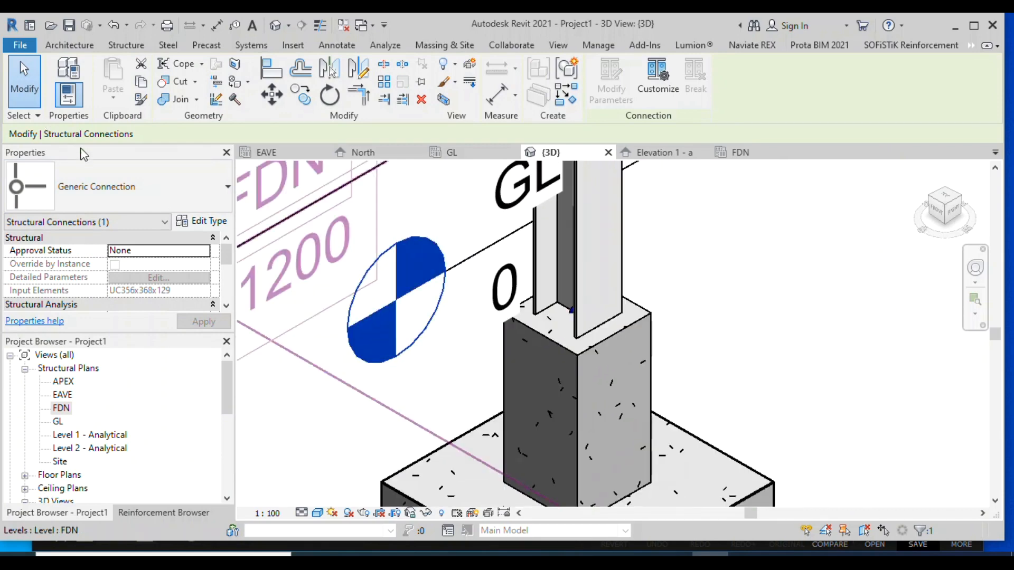
Change the column's generic connection to the Base plate type and inspect the column base
click(94, 195)
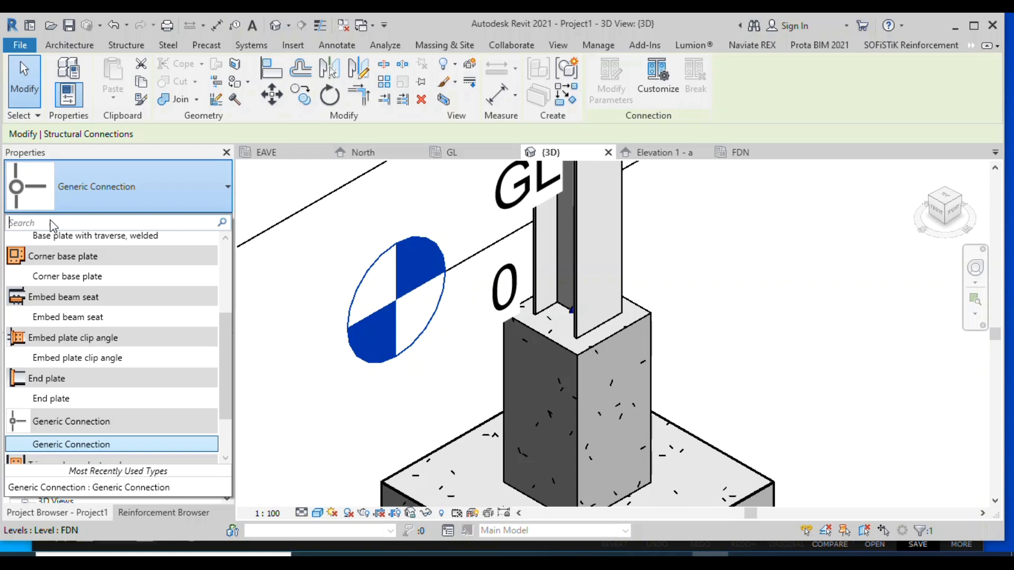
text(B)
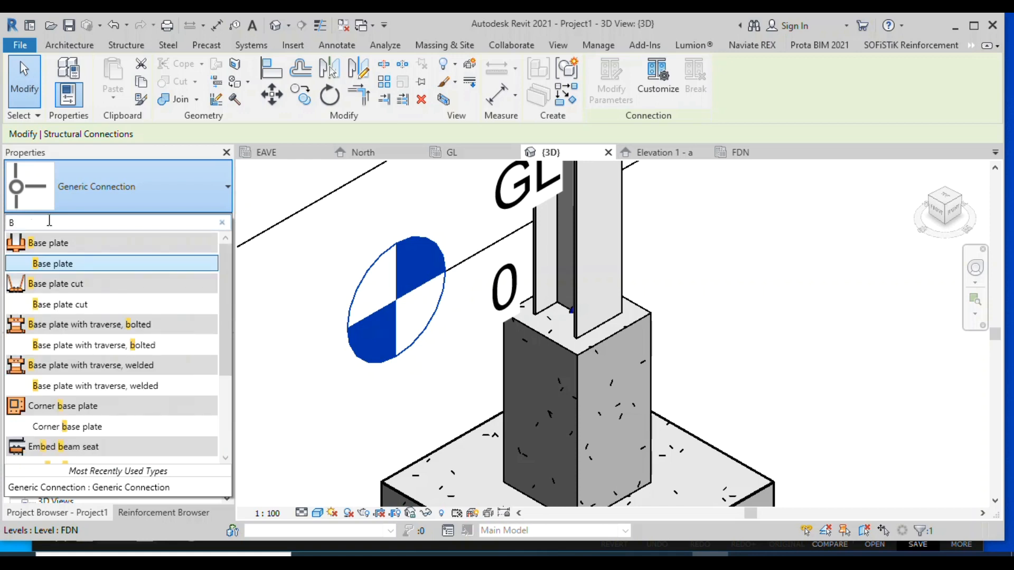
text(A)
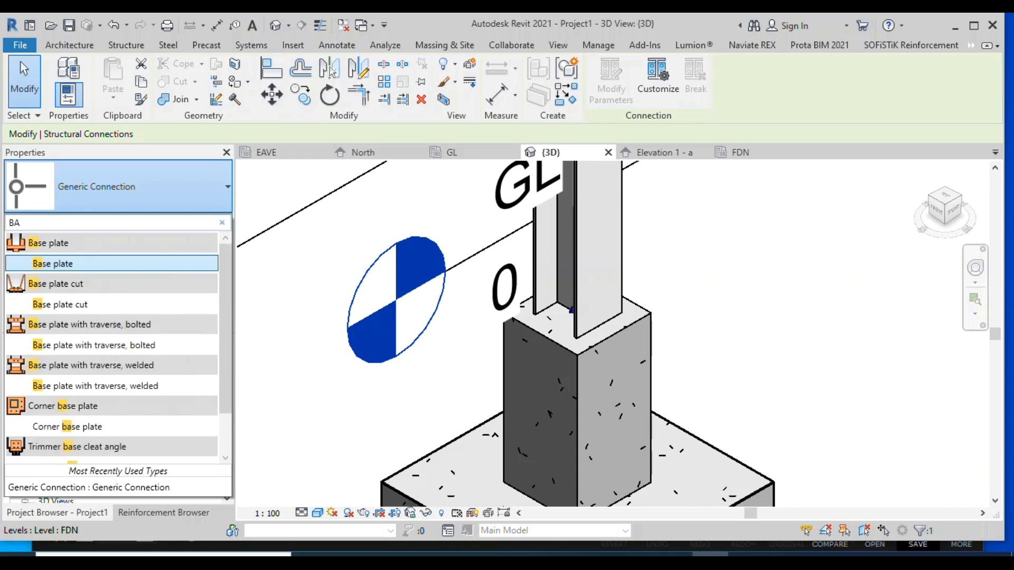
text(Z)
key(BackSpace)
mouse_move(46, 271)
click(44, 265)
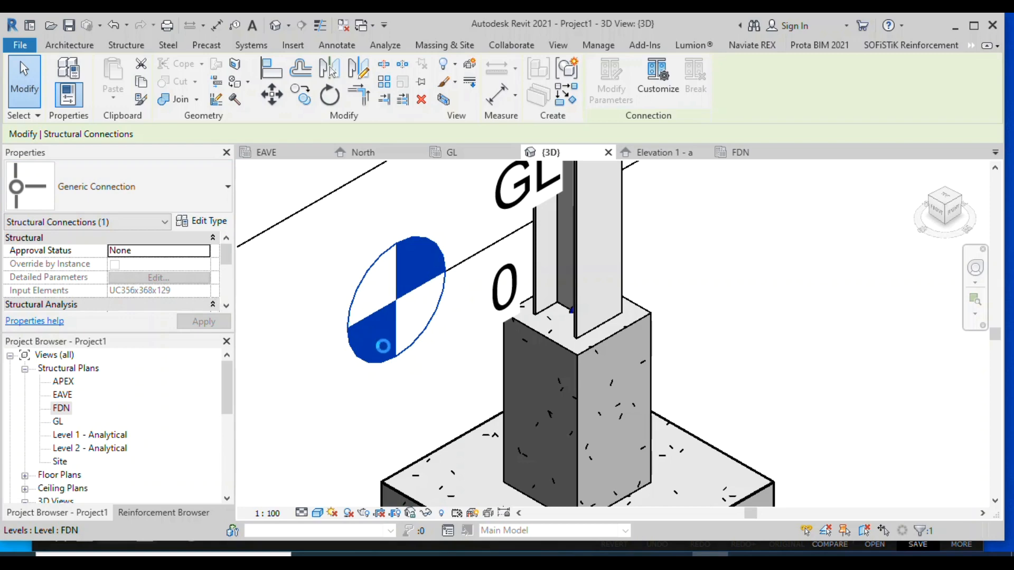
scroll(443, 349, down, 3)
click(443, 364)
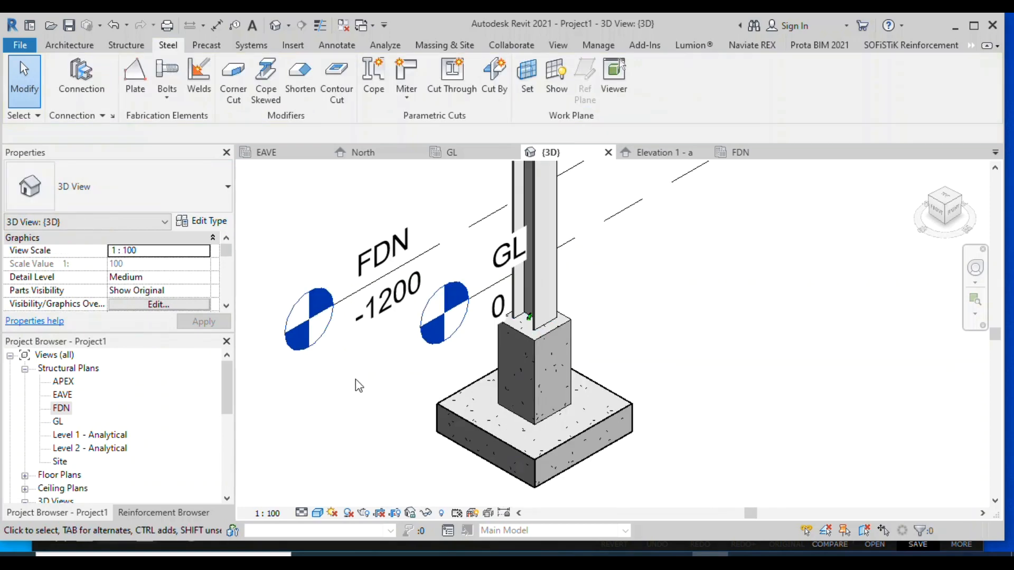
scroll(523, 316, up, 4)
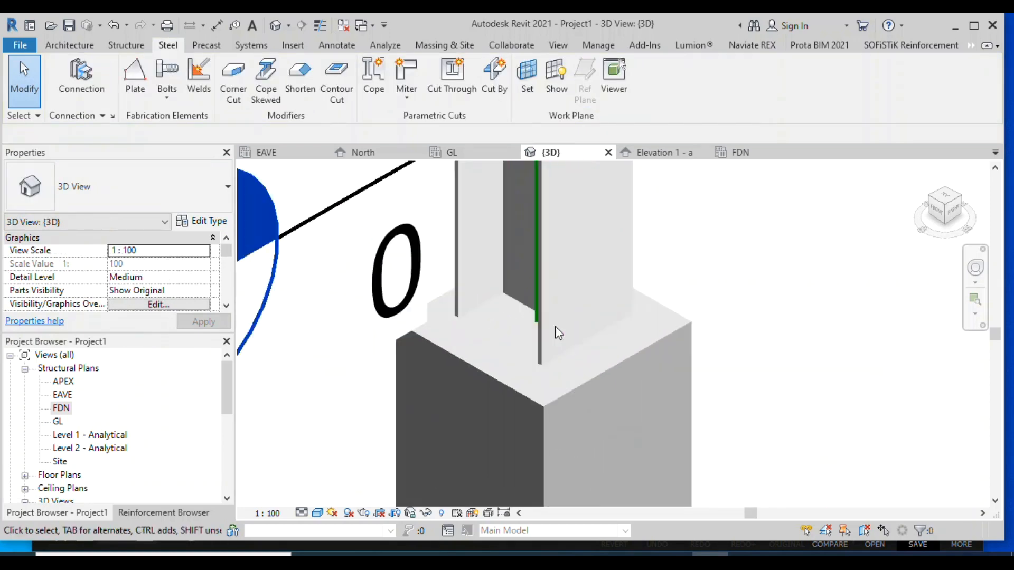
scroll(528, 306, down, 2)
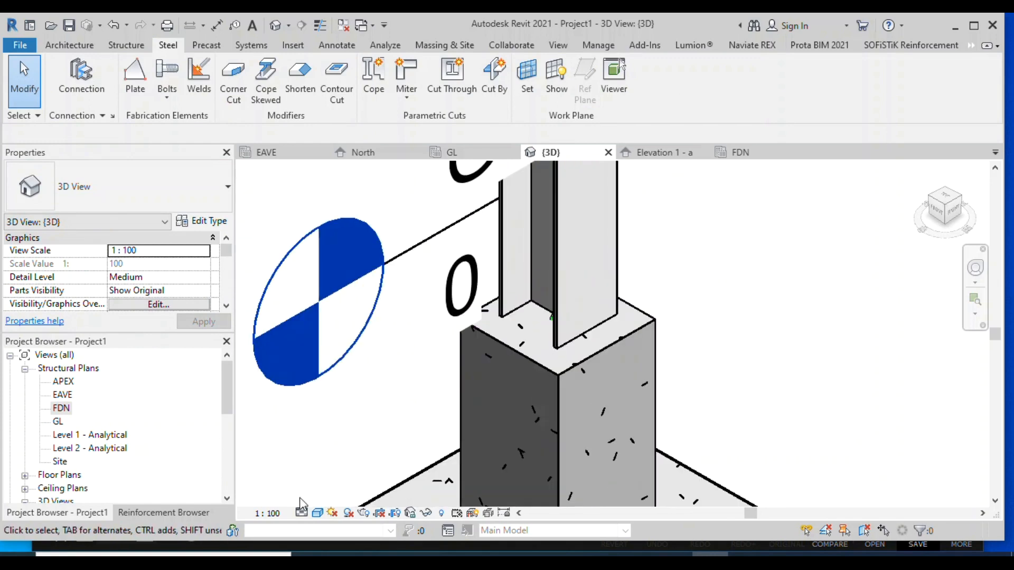
Set the 3D view's detail level to Fine and check the steel column's base plate
click(302, 512)
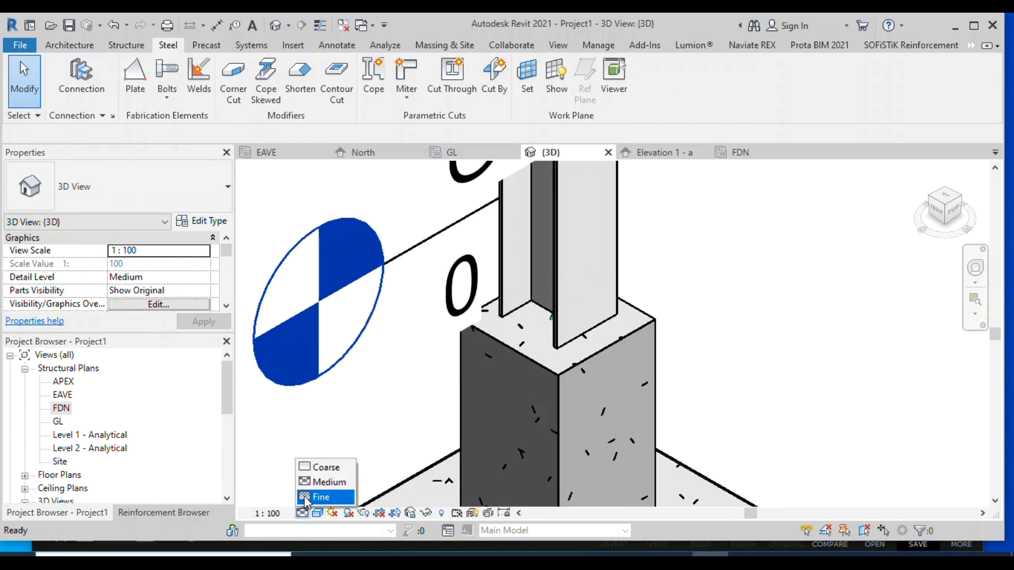
click(317, 497)
scroll(396, 403, down, 3)
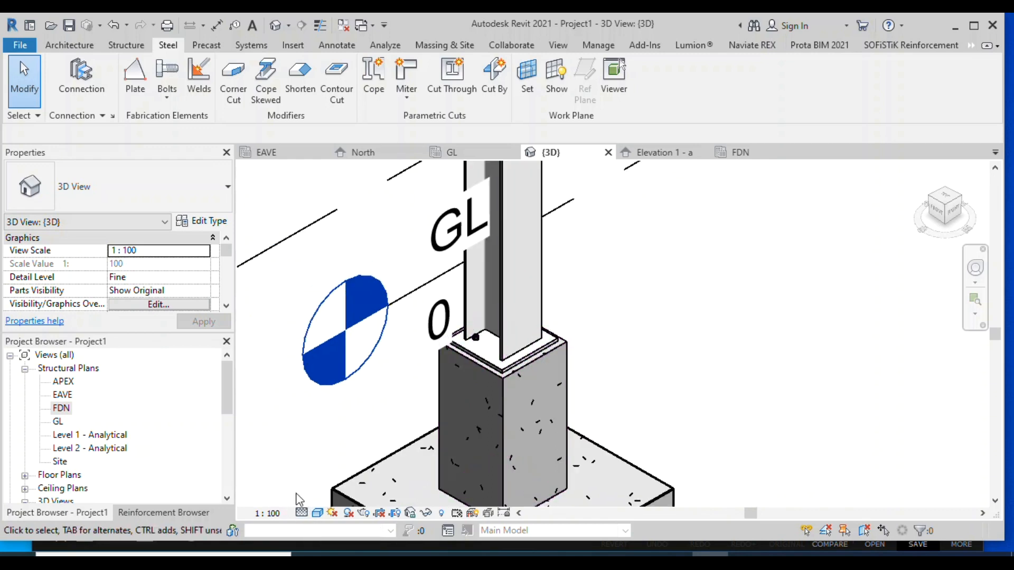
scroll(483, 347, up, 5)
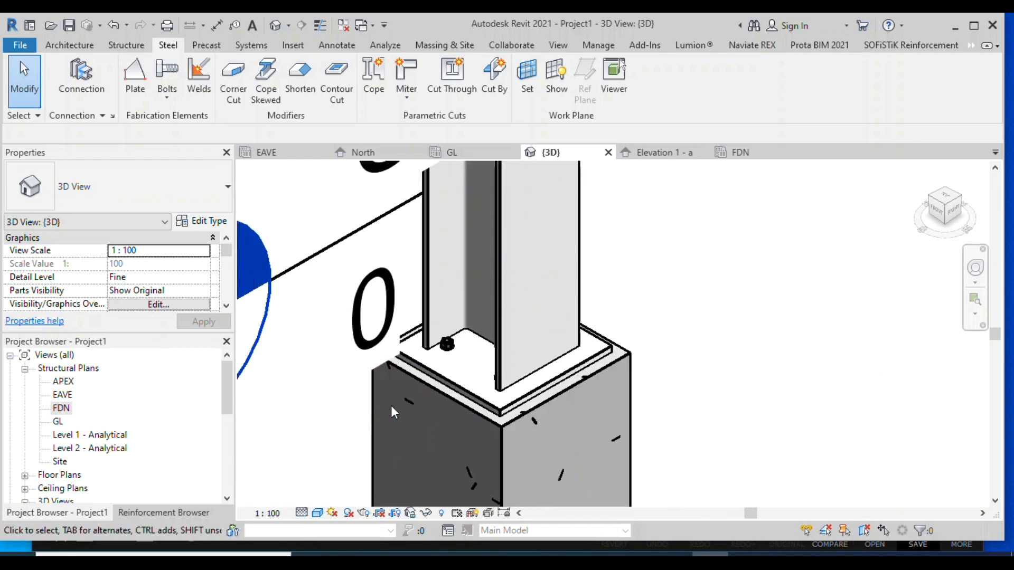
Select the base plate connection at column A-1 and examine its plate and anchors from several angles
click(446, 357)
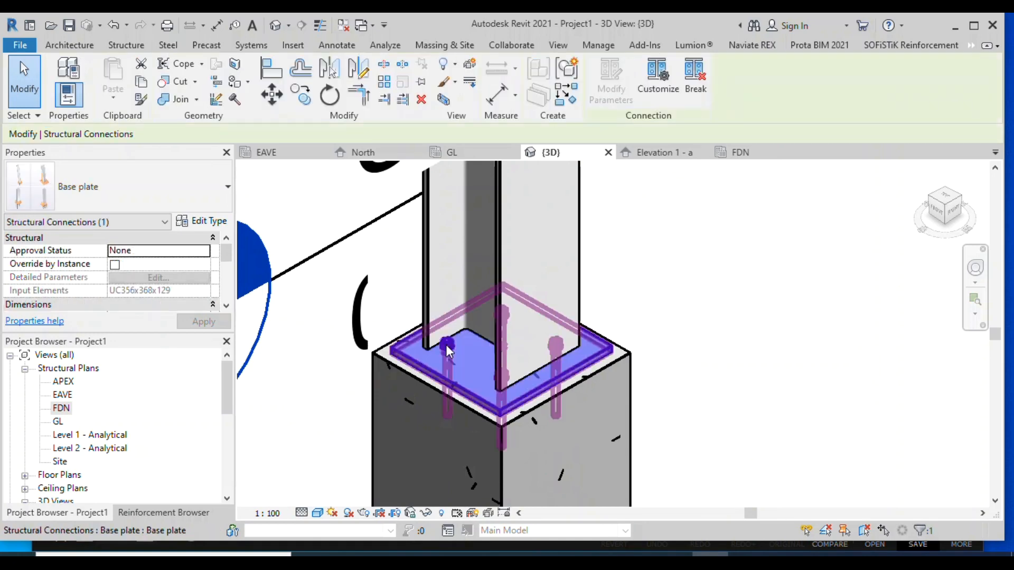
click(976, 268)
drag(634, 325, 578, 366)
scroll(391, 211, down, 5)
scroll(592, 254, down, 4)
scroll(604, 329, up, 2)
scroll(604, 329, up, 6)
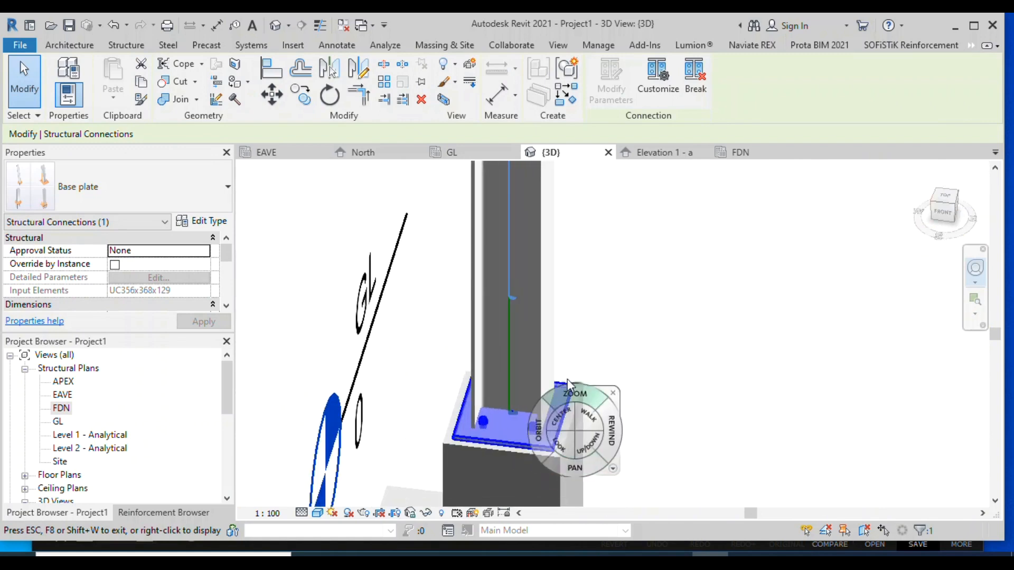
click(620, 353)
scroll(569, 245, down, 2)
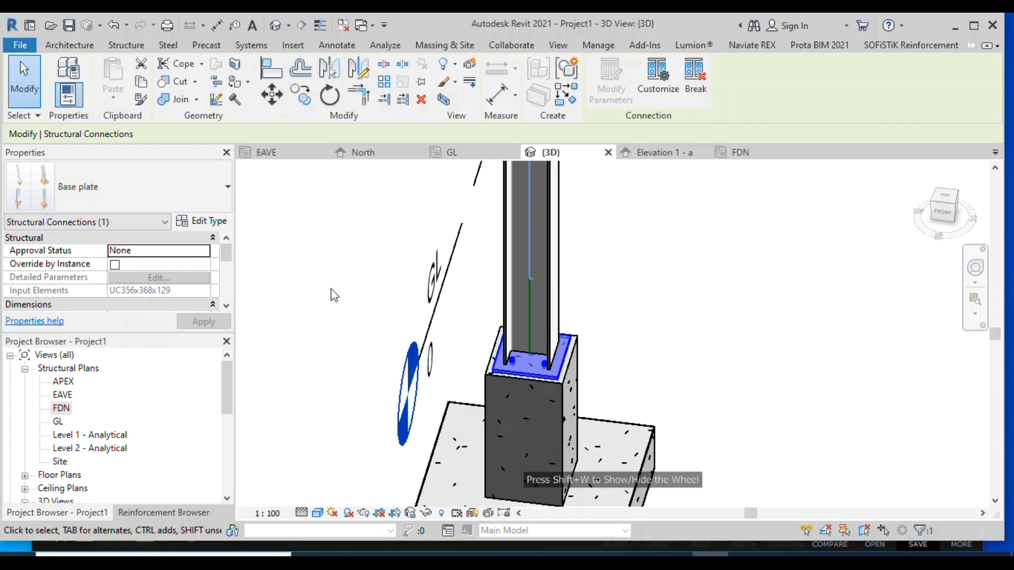
Try setting the plate thickness to 16 in the Base plate connection type's parameters
click(189, 220)
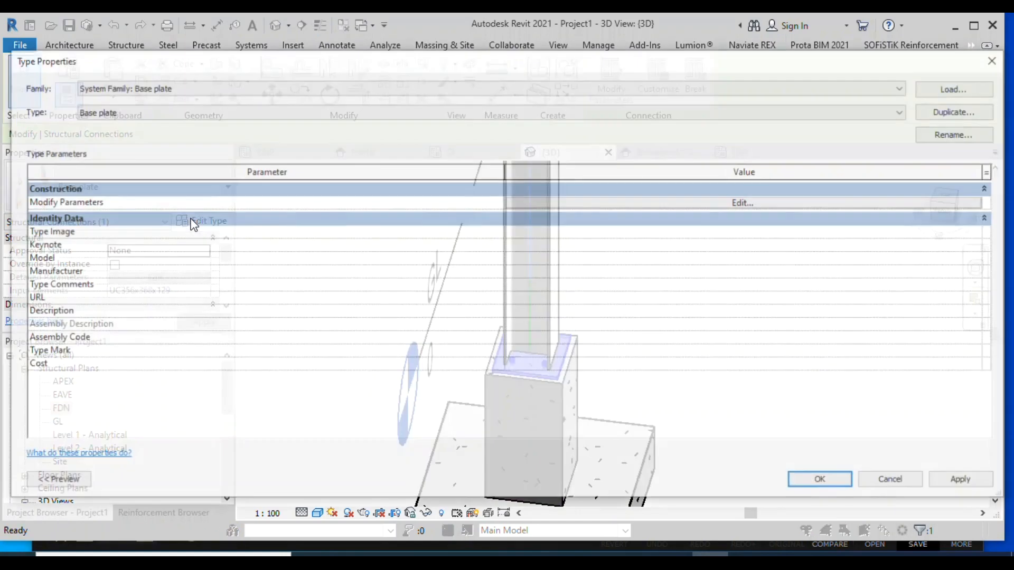
click(740, 203)
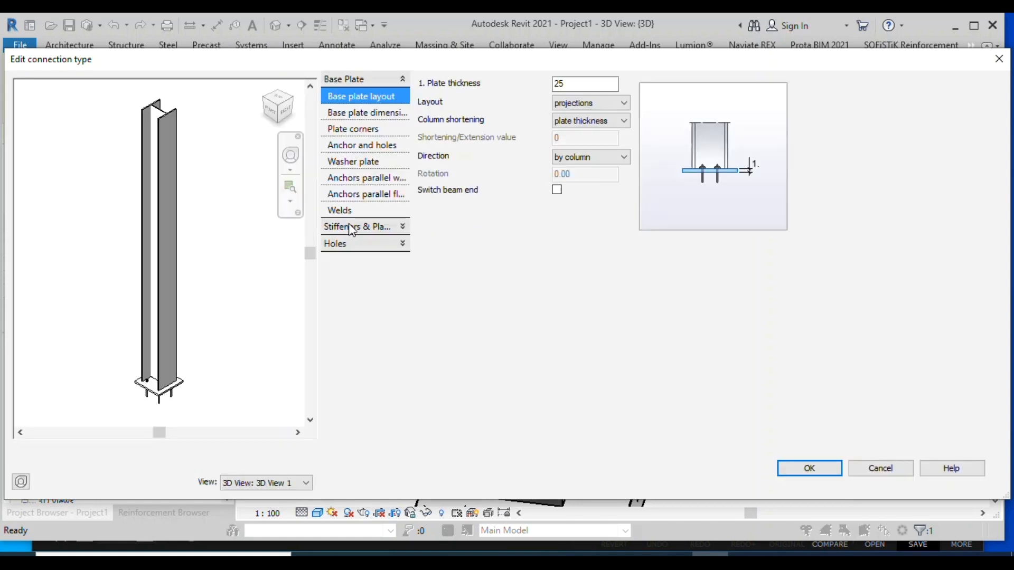
click(278, 104)
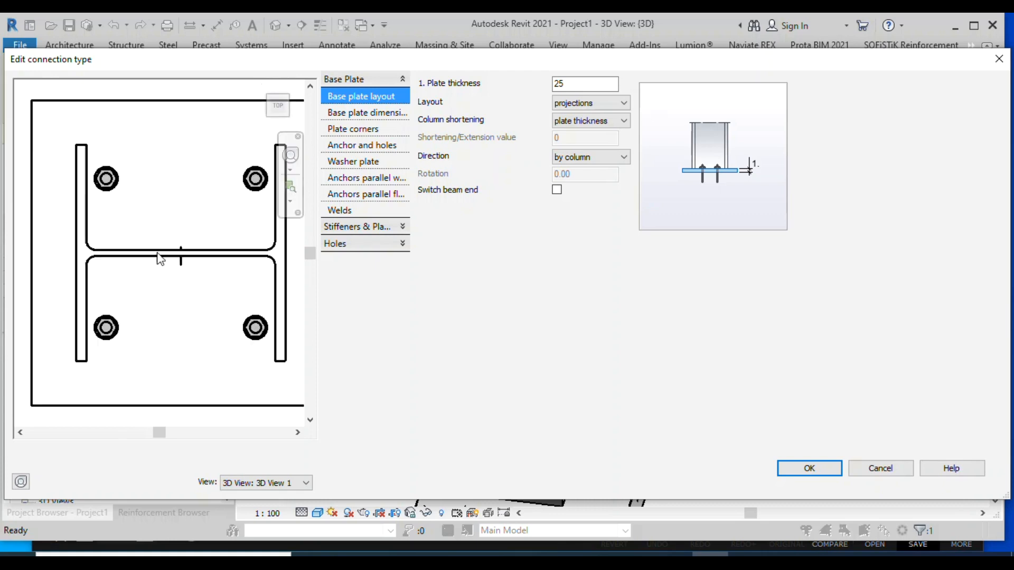
scroll(86, 232, down, 1)
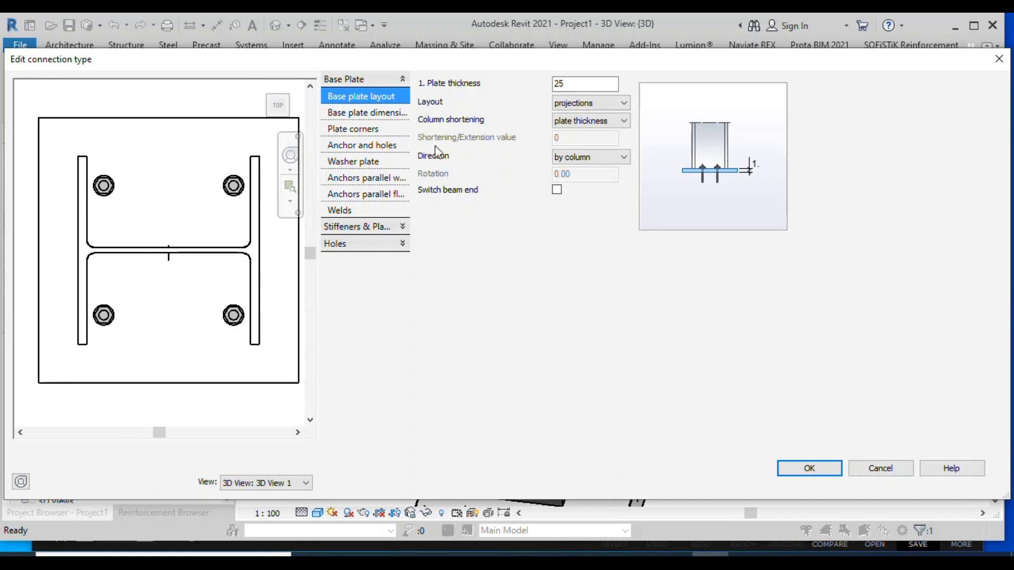
click(372, 112)
click(367, 96)
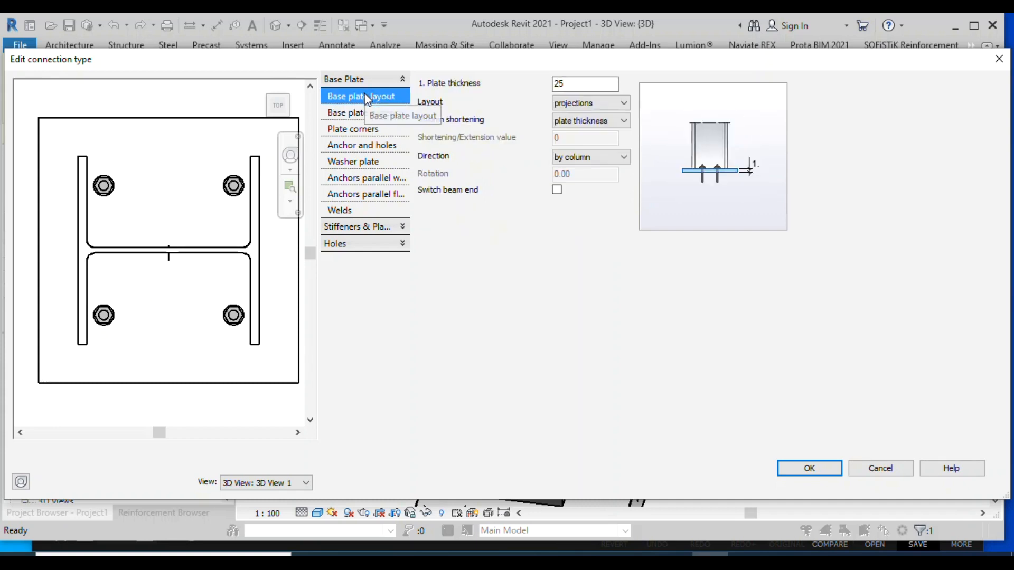
drag(564, 83, 539, 79)
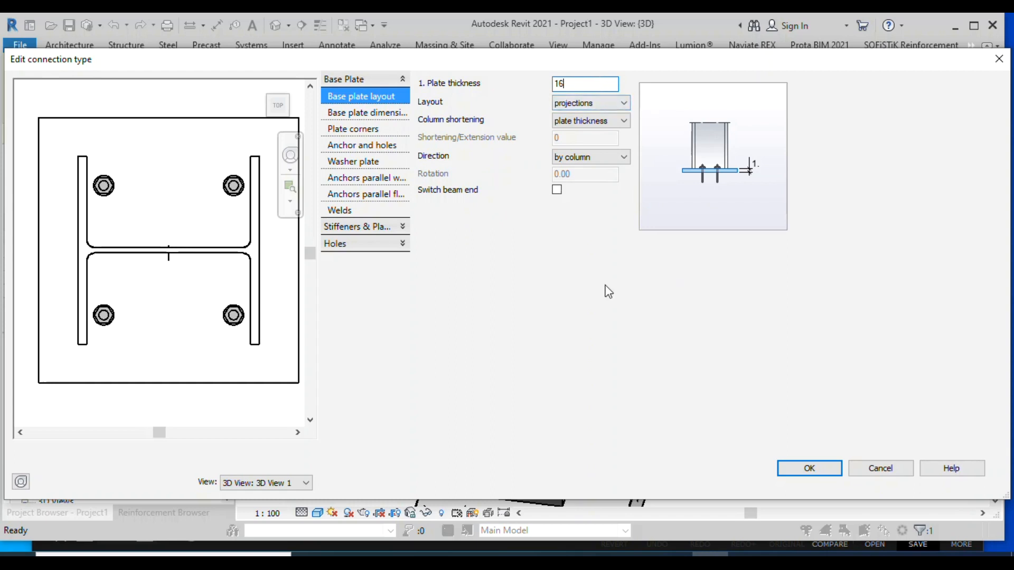
Review the connection type's plate dimensions, corners, washer plate and anchor settings, then leave its type properties without applying changes
click(393, 116)
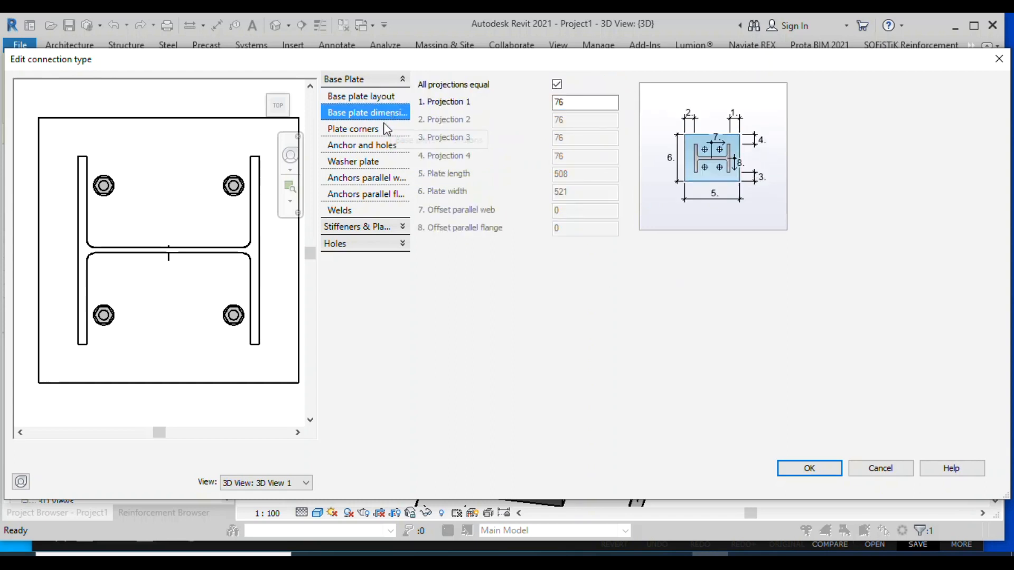
click(376, 133)
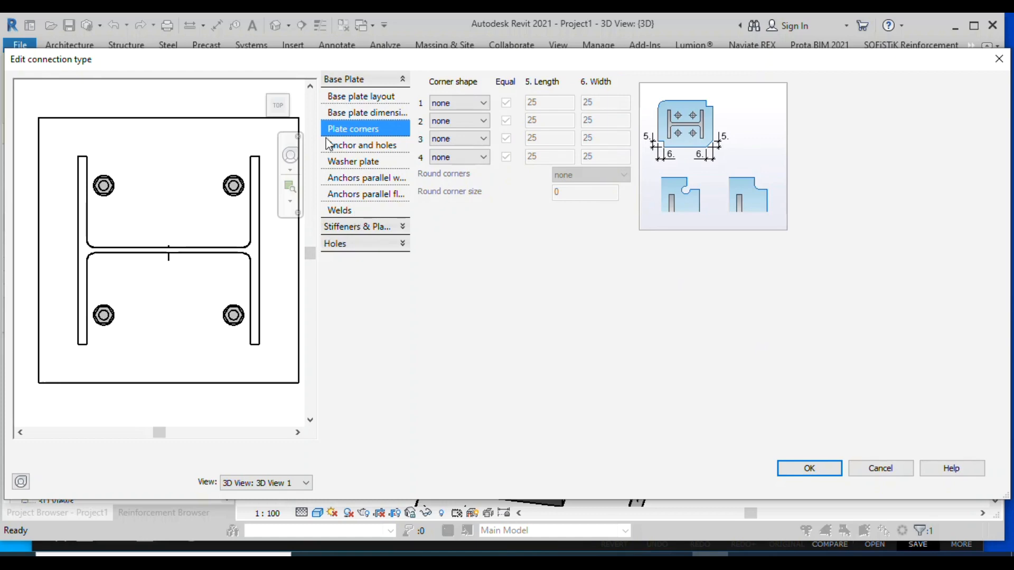
click(338, 160)
click(364, 146)
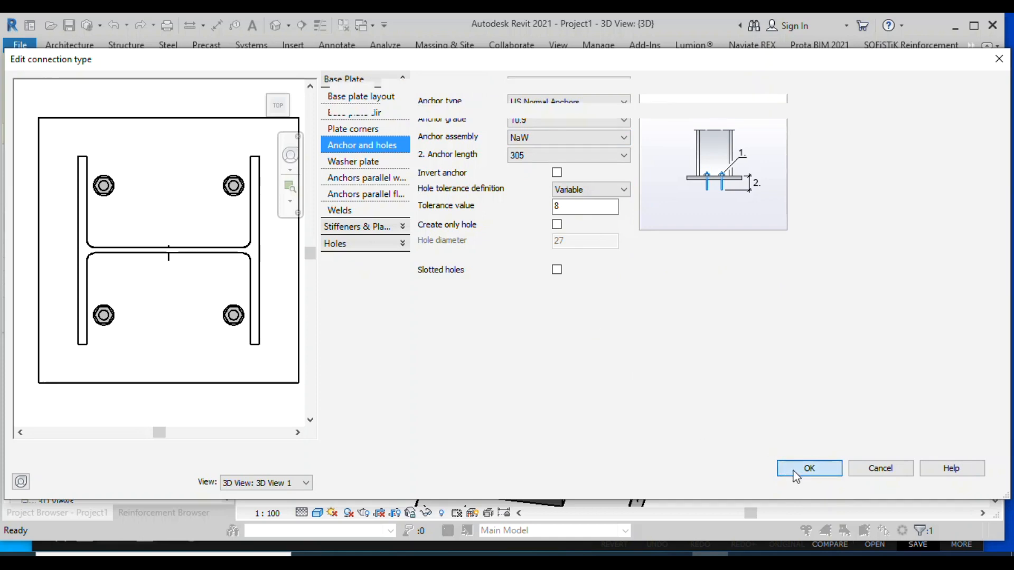
click(839, 469)
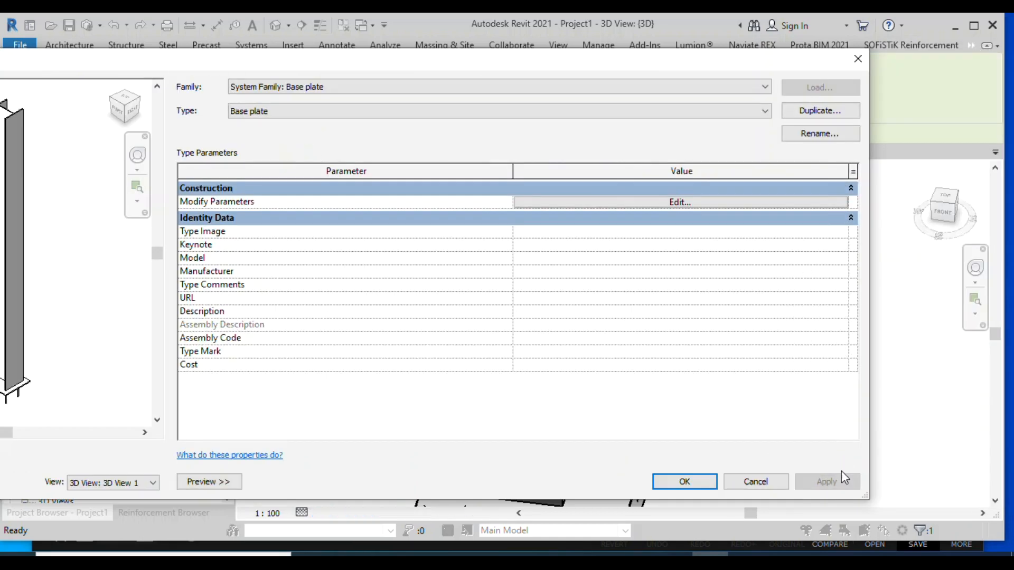
click(764, 478)
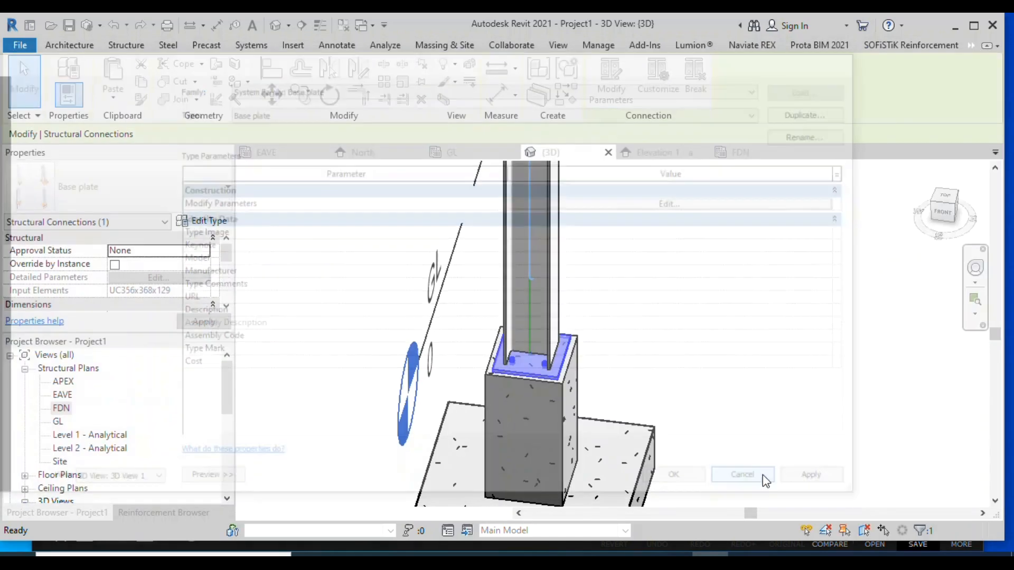
Add a structural connection at the base of the UC356x368x129 steel column at A-3
scroll(380, 303, down, 5)
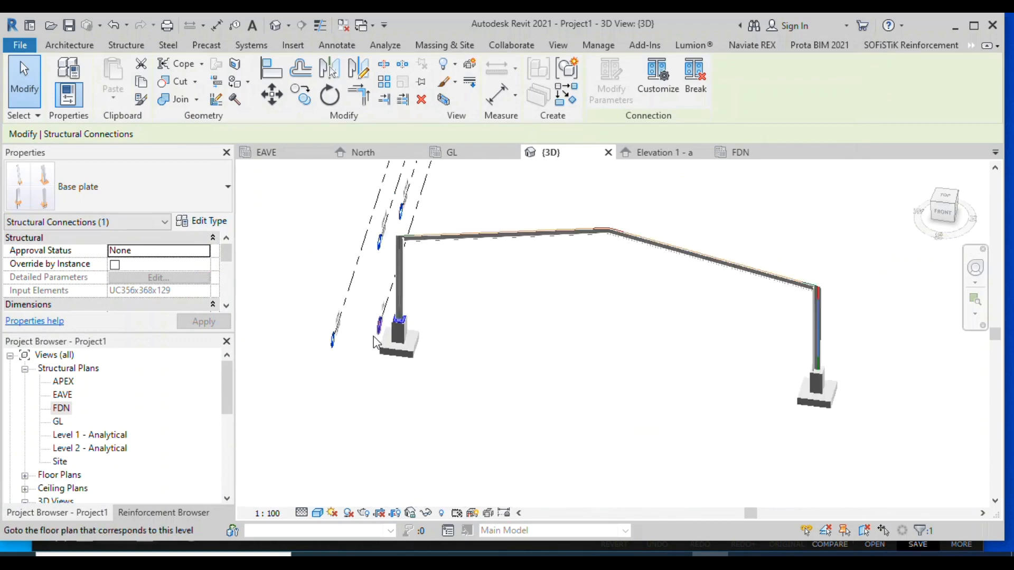
scroll(651, 336, up, 6)
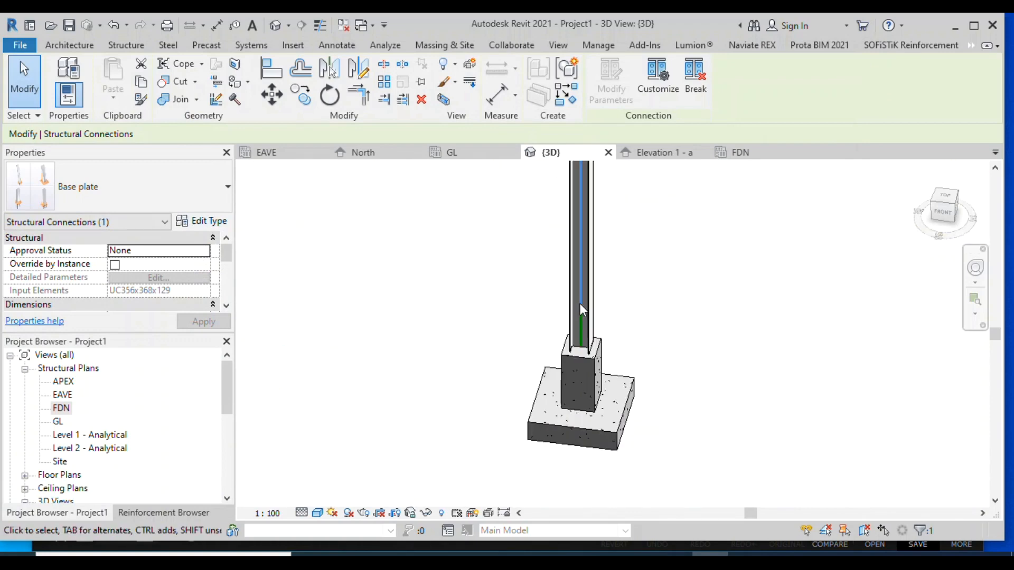
click(580, 304)
click(543, 301)
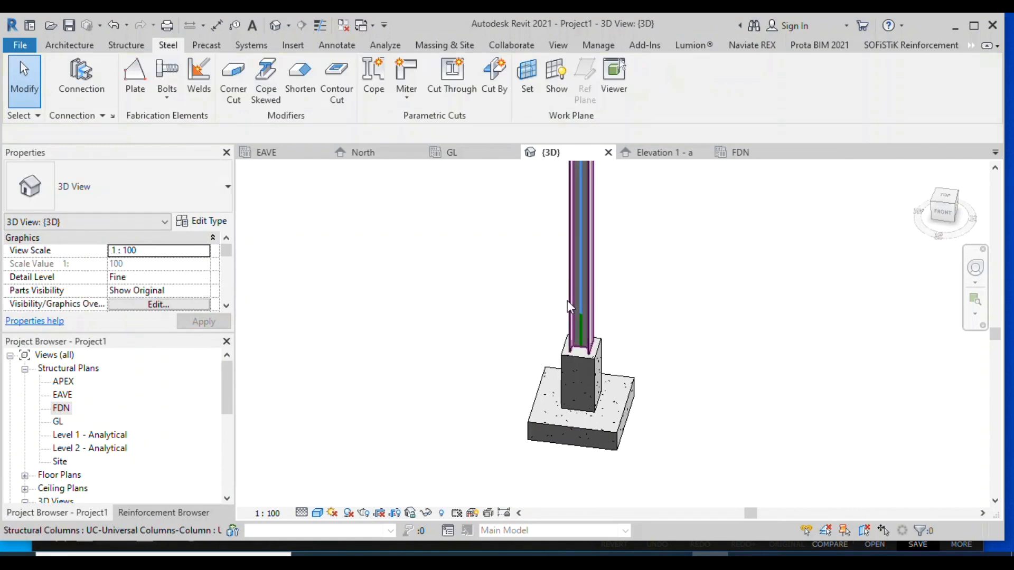
click(569, 310)
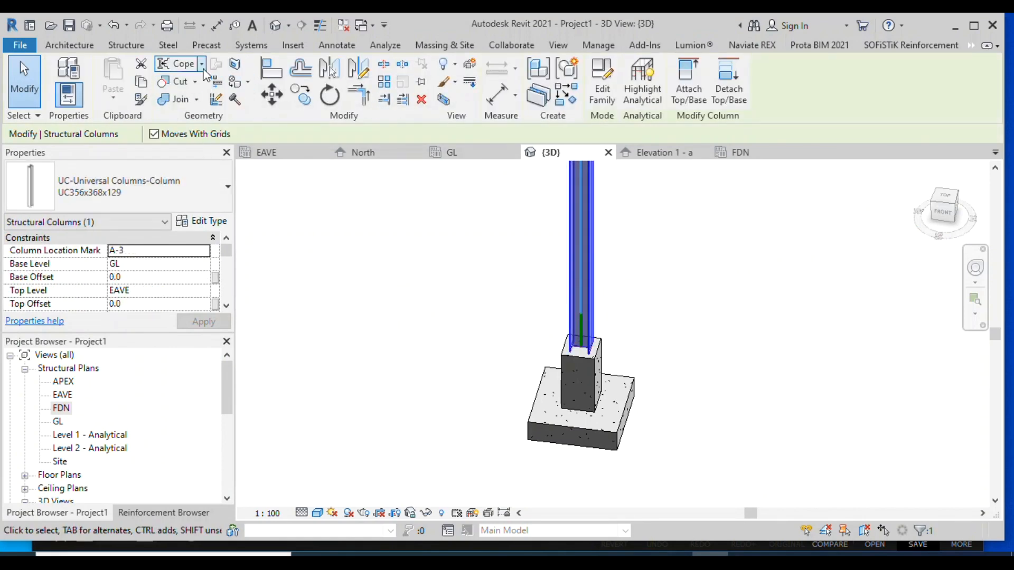
click(168, 45)
click(93, 83)
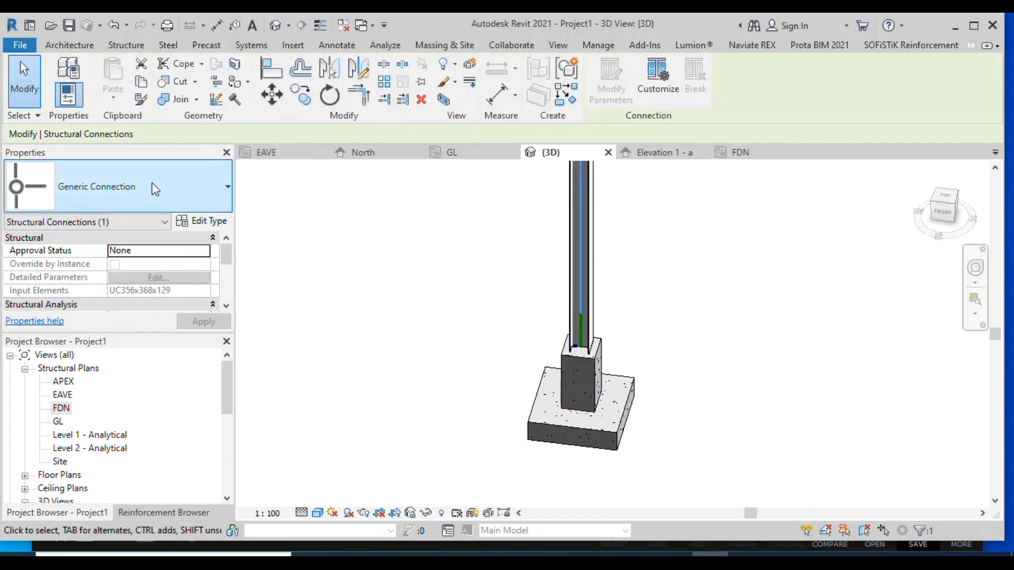
Change the A-3 column's generic connection to the Base plate type and check the column base
click(153, 188)
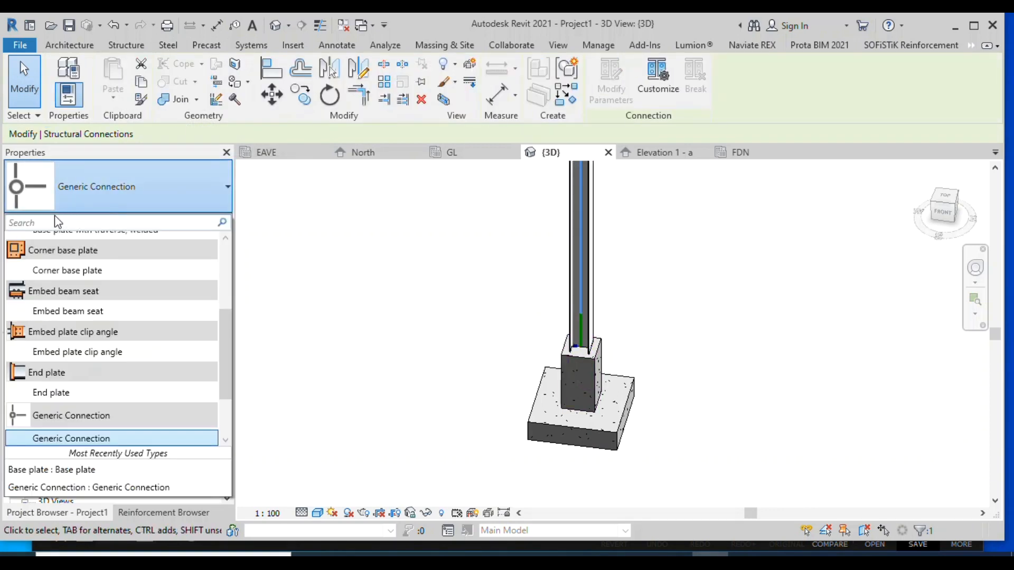
text(BAE)
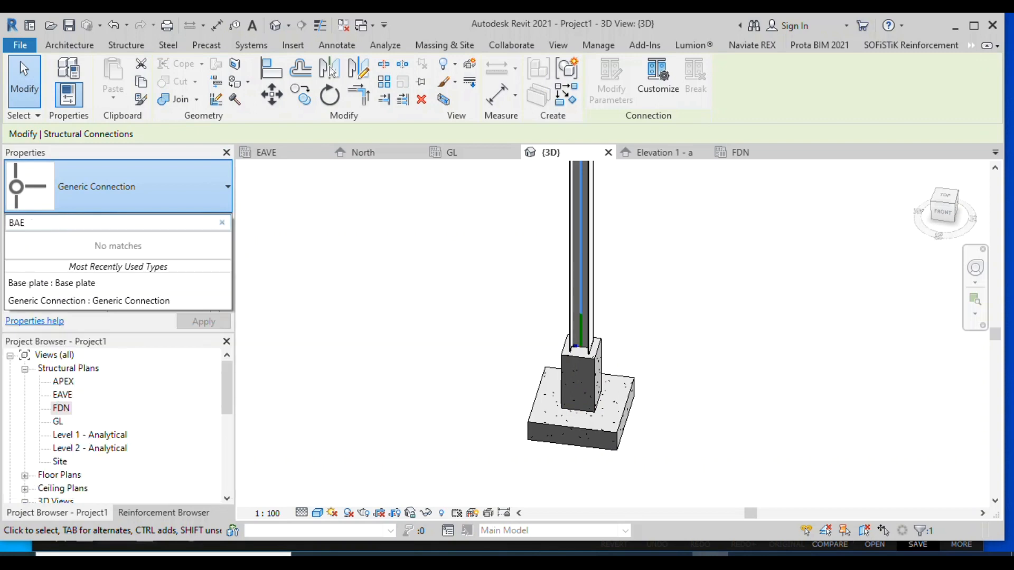
text(S)
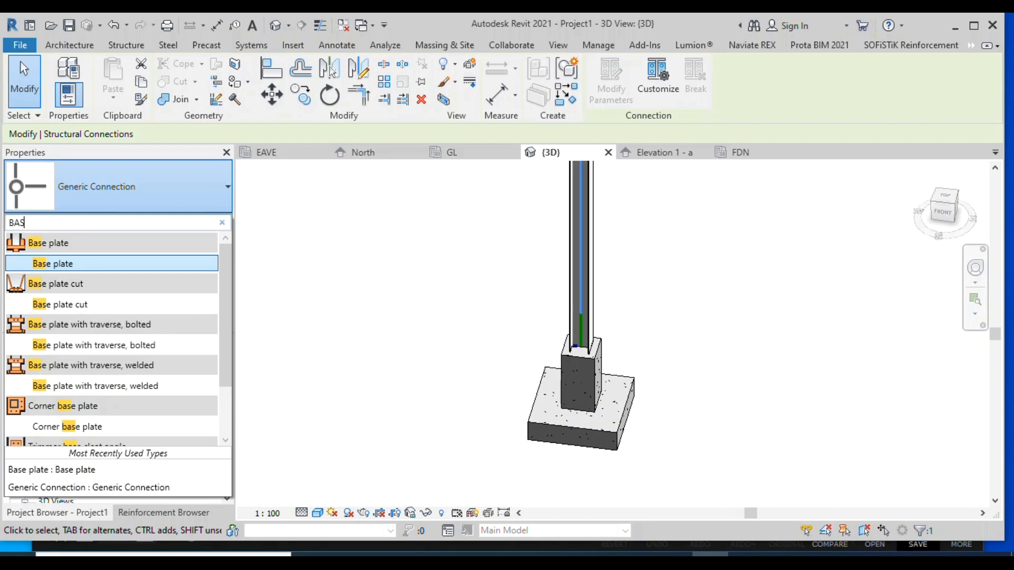
click(74, 265)
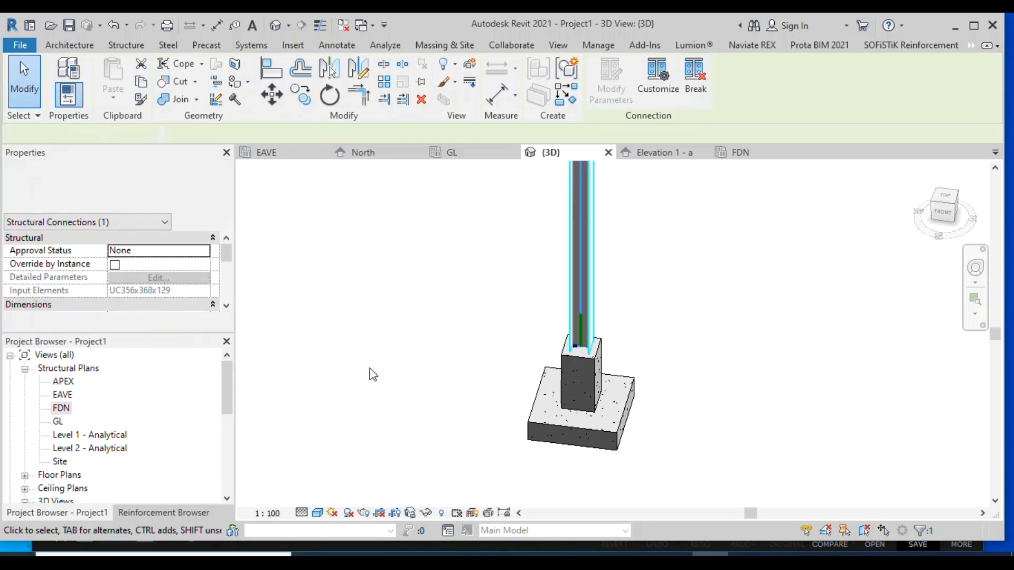
scroll(557, 363, up, 6)
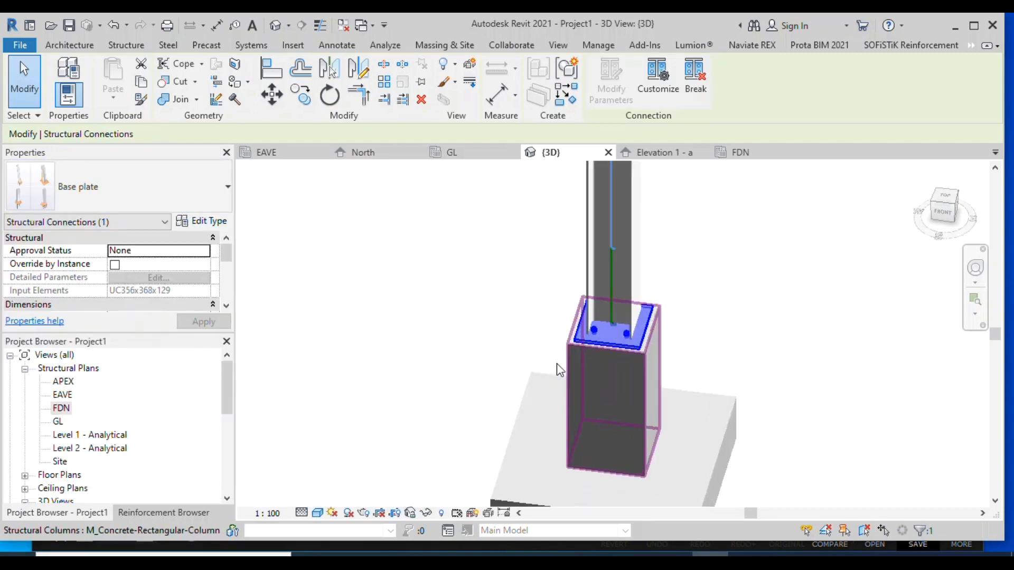
click(434, 278)
Add a structural connection between the A-1 steel column and the UB rafter at the eaves
scroll(607, 343, down, 4)
scroll(687, 362, down, 6)
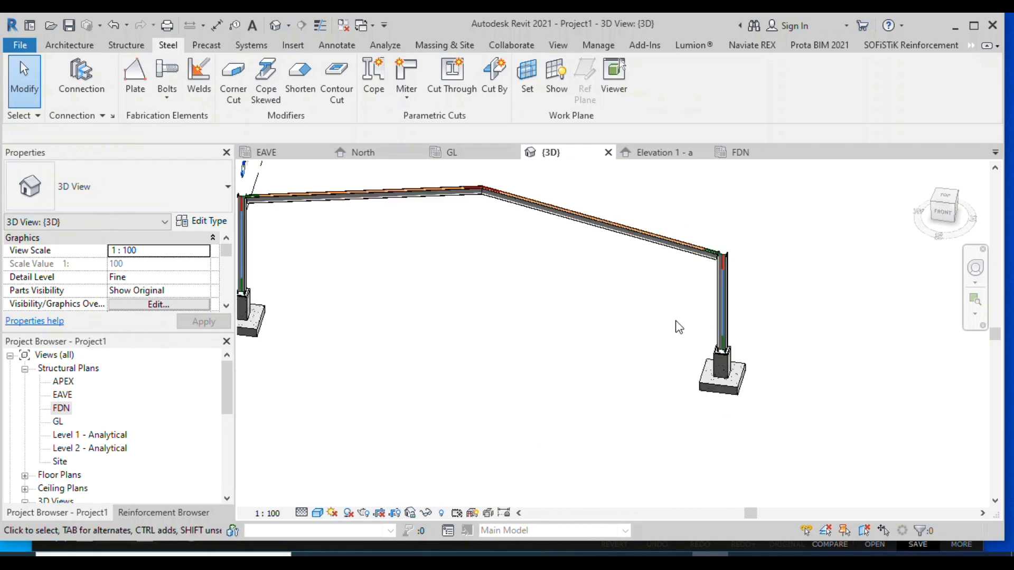
scroll(415, 252, up, 4)
scroll(415, 252, up, 3)
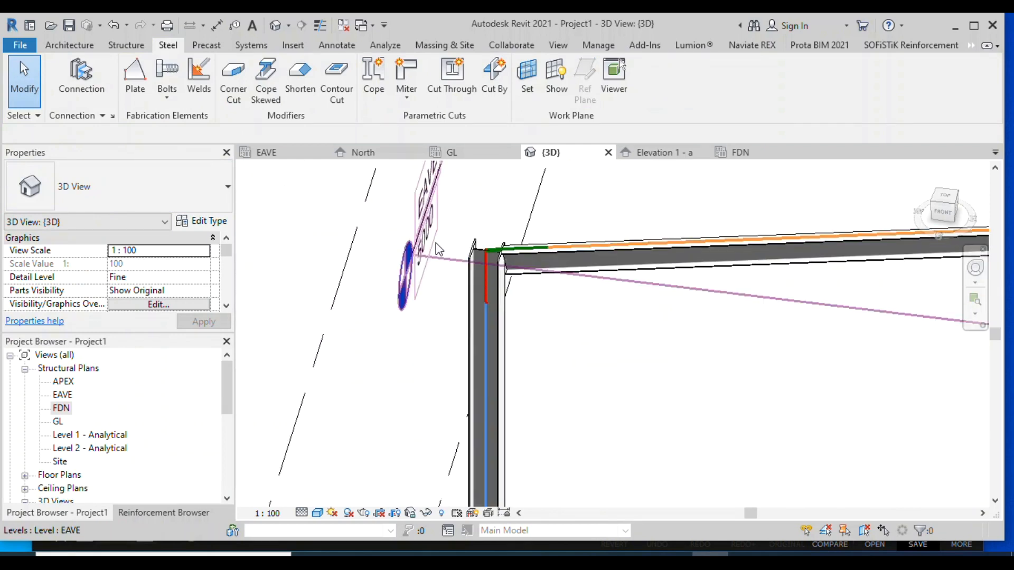
click(499, 289)
ctrl+click(555, 257)
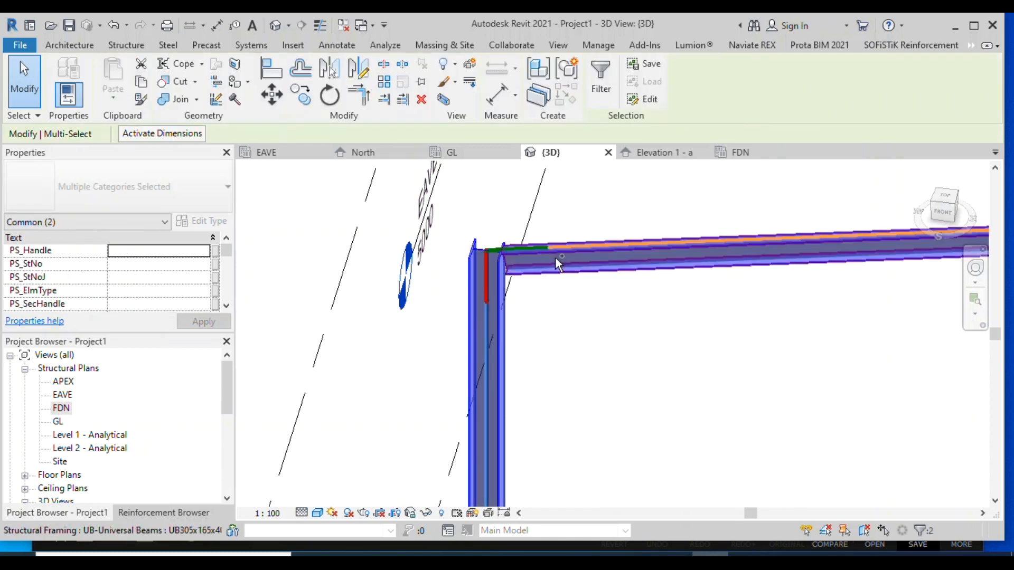
click(173, 48)
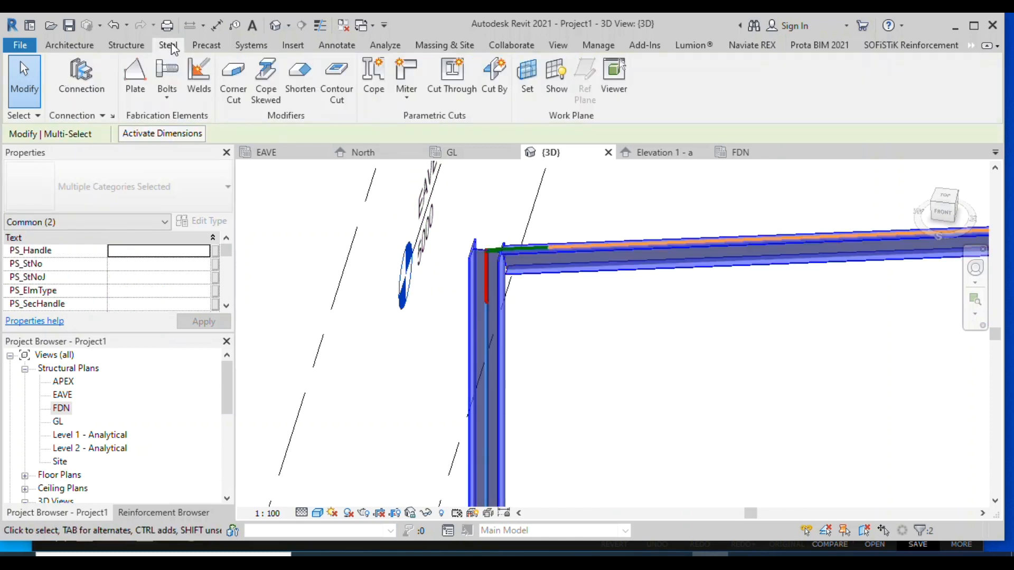
click(90, 79)
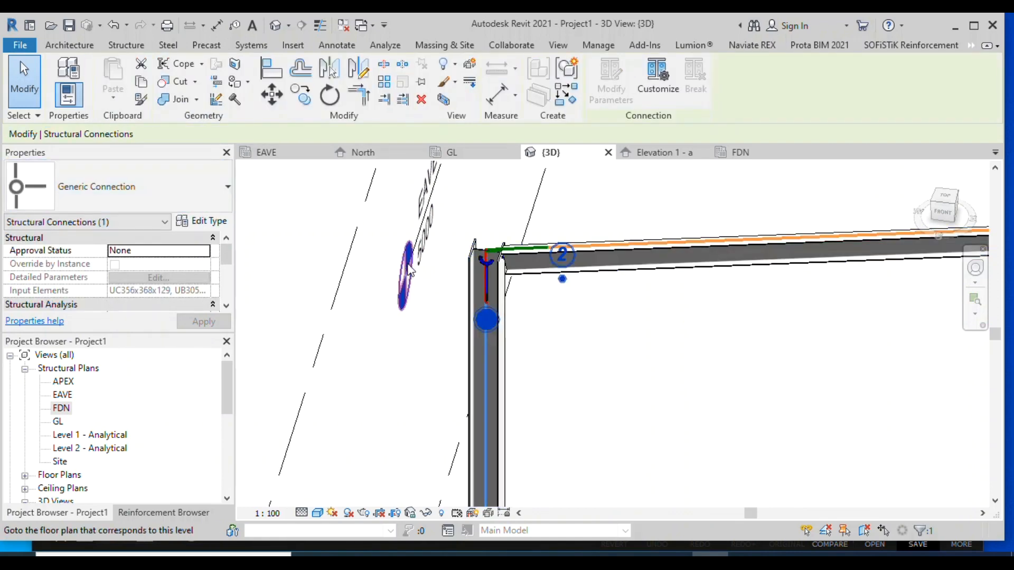
Change the generic connection at the first column-to-rafter eaves joint to the "Knee of frame bolted, with haunch" type
click(164, 187)
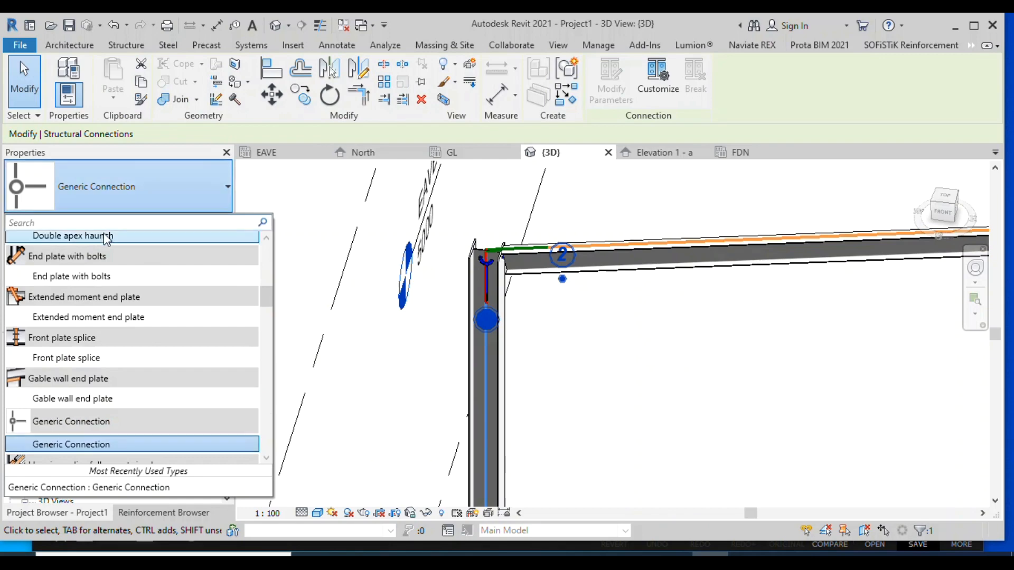
scroll(94, 329, down, 3)
scroll(94, 328, down, 2)
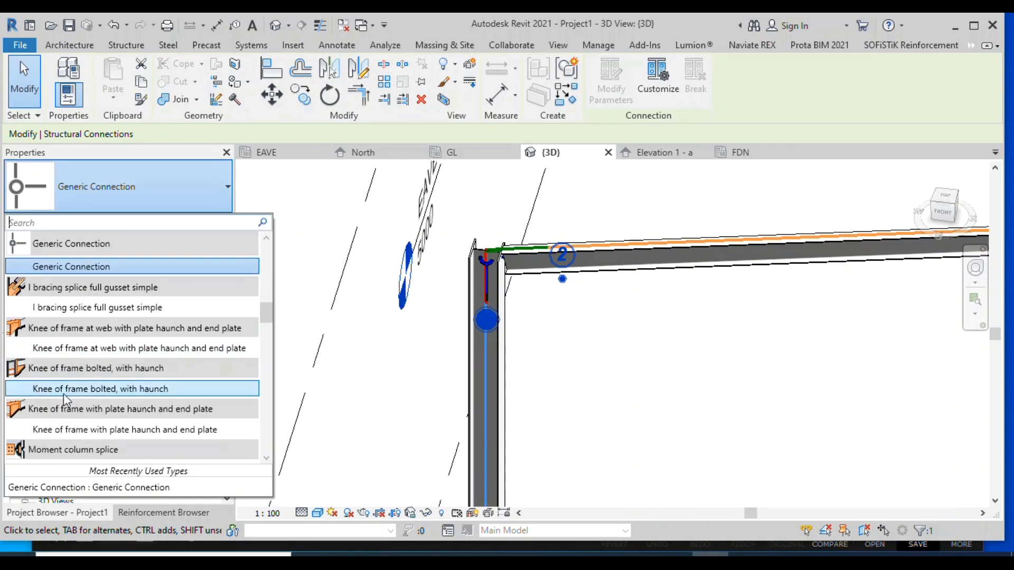
mouse_move(65, 394)
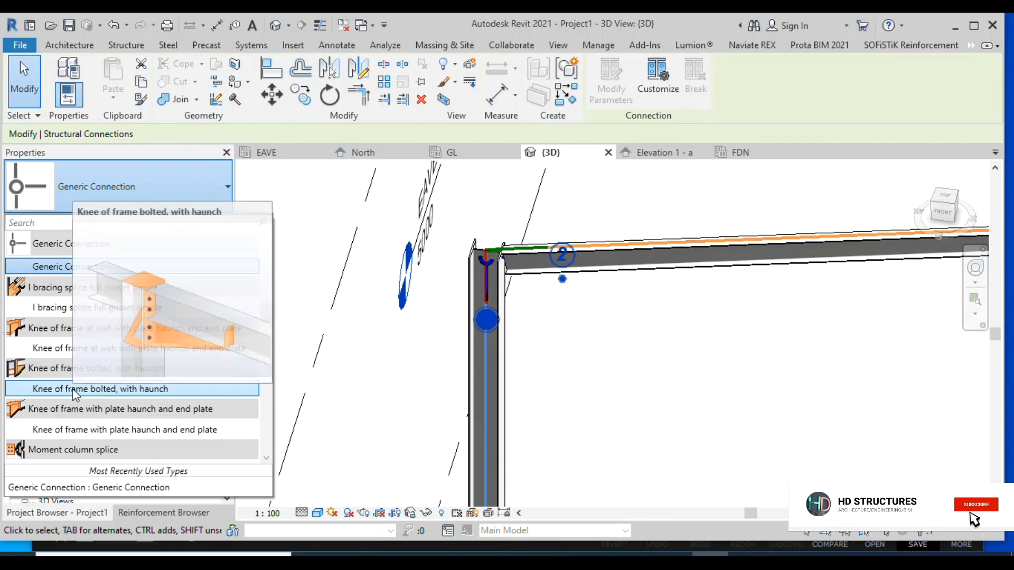
click(74, 389)
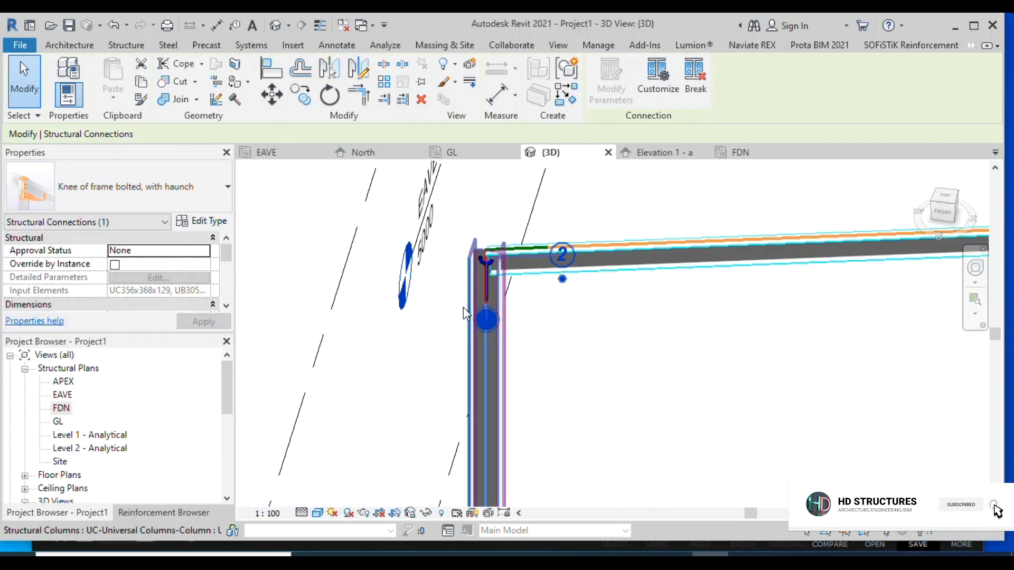
scroll(397, 287, down, 1)
scroll(515, 312, up, 2)
click(534, 316)
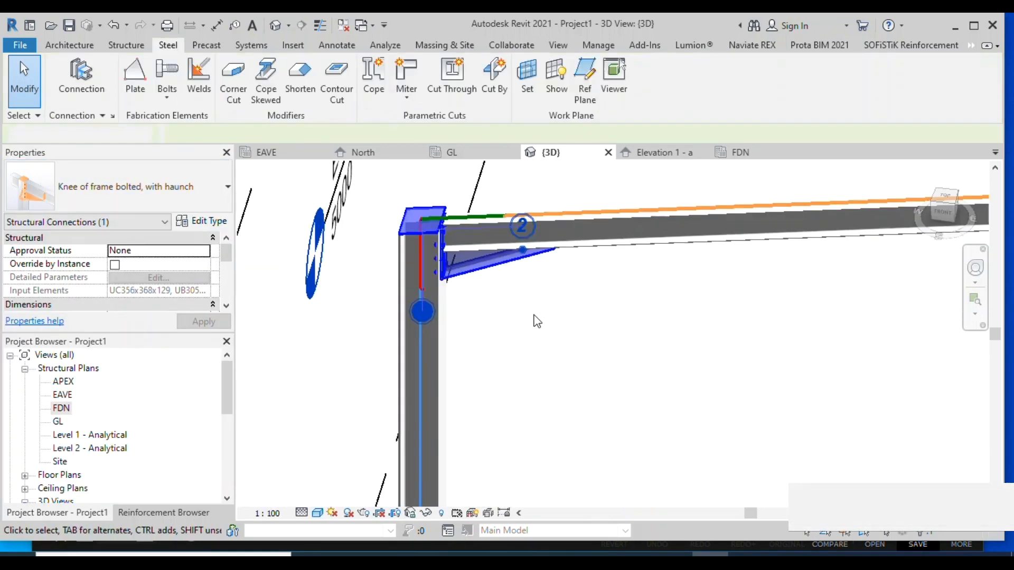
Set the bolted knee connection type's haunch height from rafter bottom to 450 and apply the type changes
scroll(518, 287, up, 4)
click(438, 258)
scroll(435, 317, down, 3)
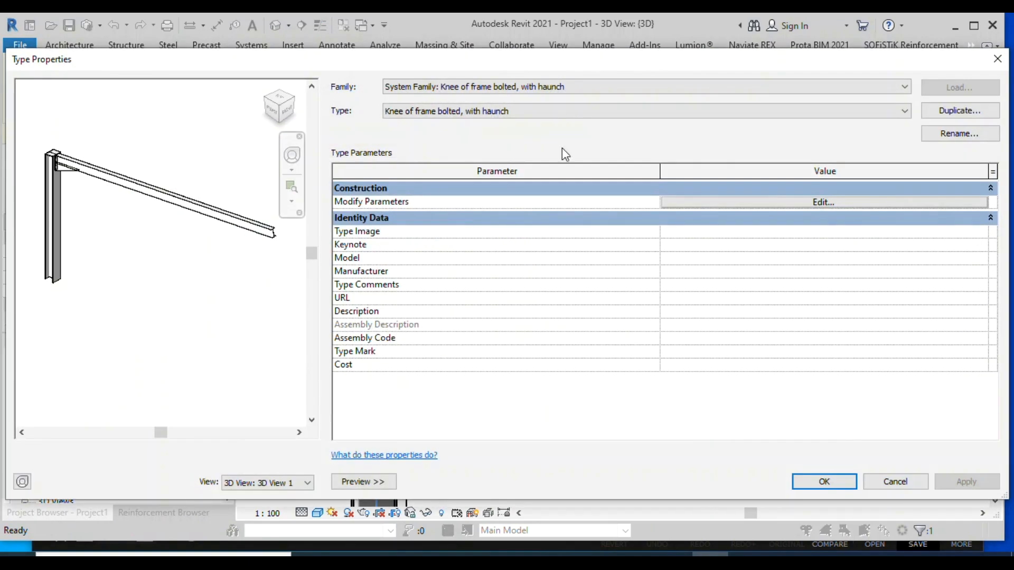
click(818, 204)
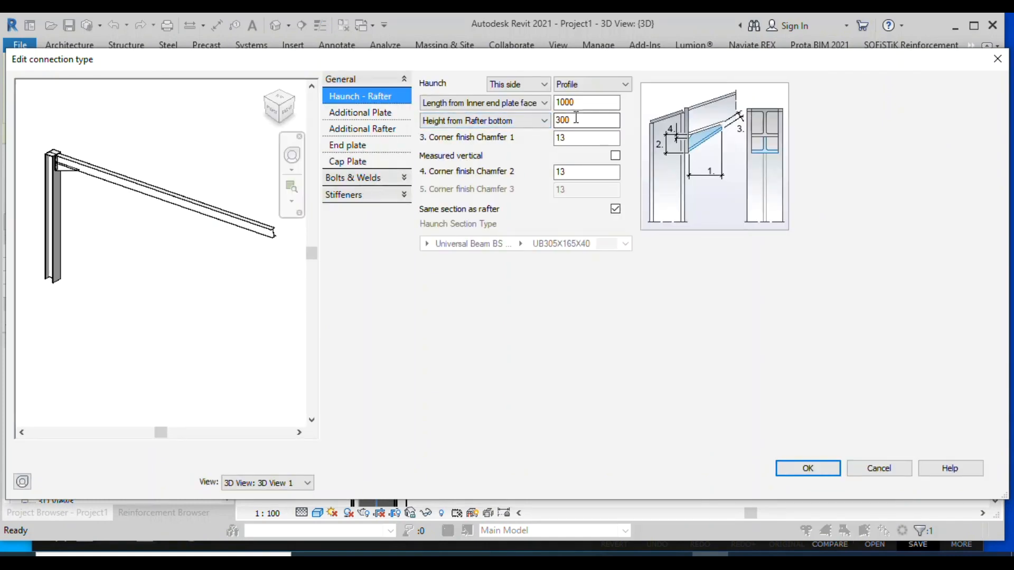
drag(577, 119, 539, 121)
text(450)
click(570, 102)
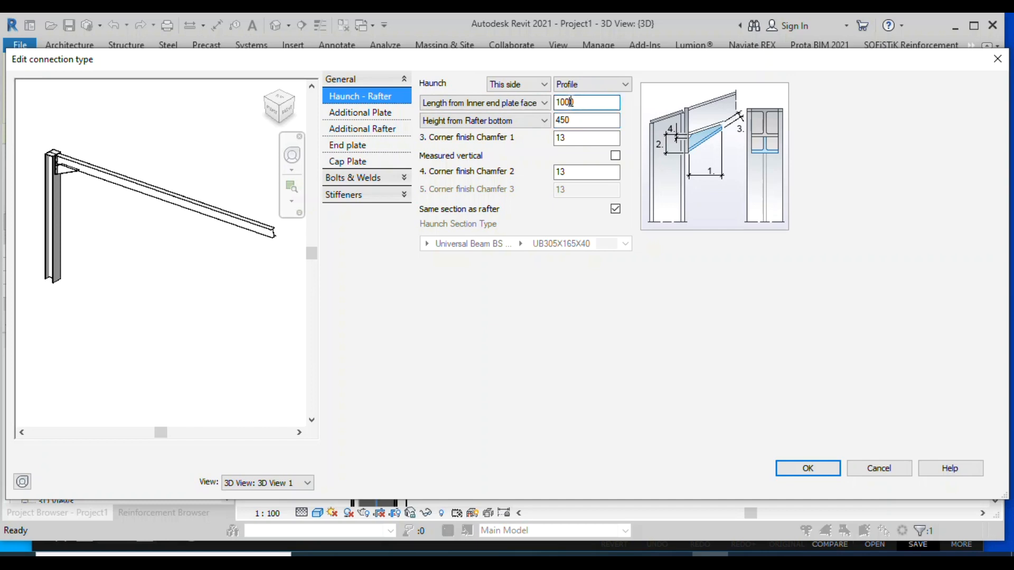
scroll(84, 185, up, 3)
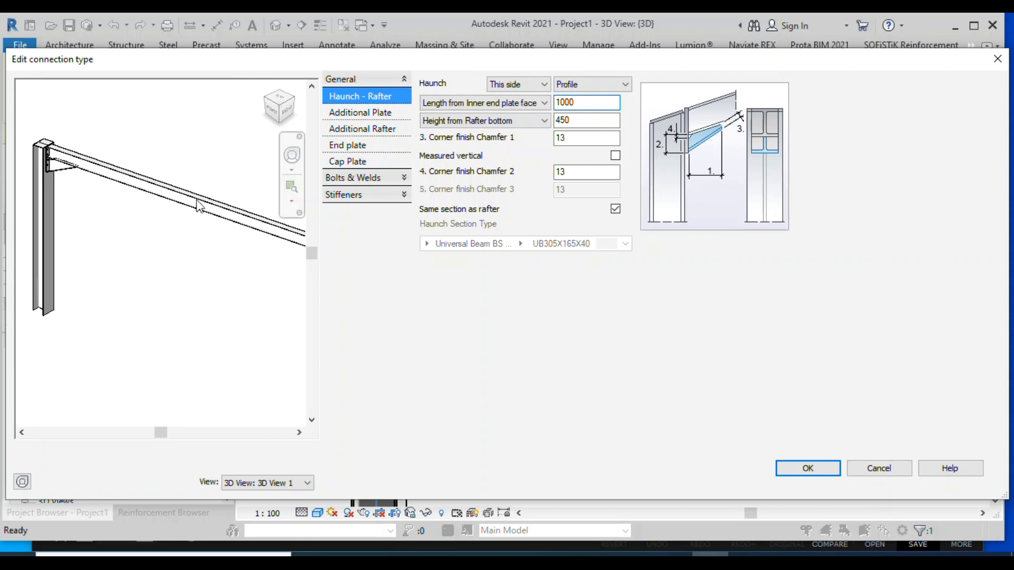
click(822, 469)
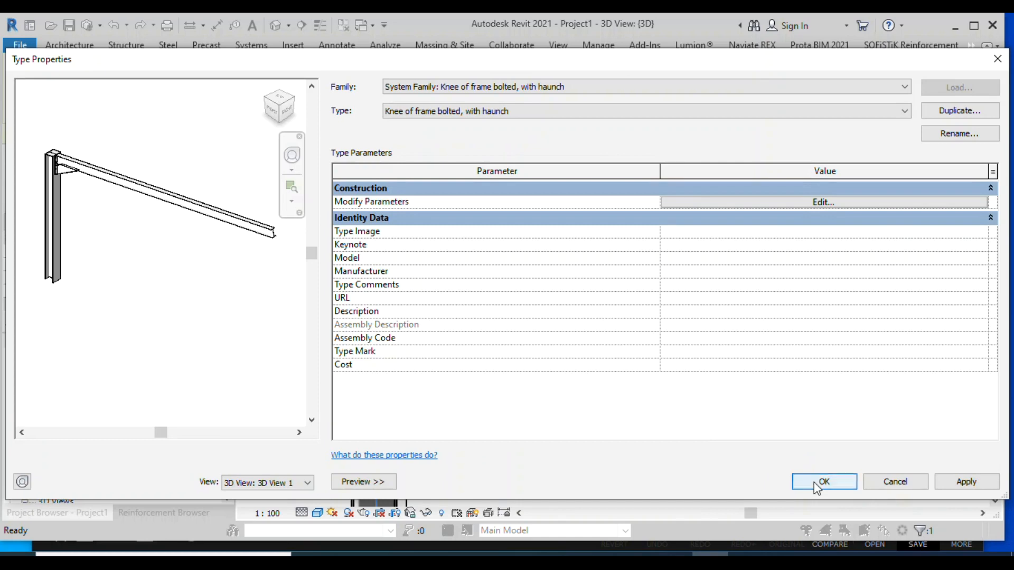
click(821, 481)
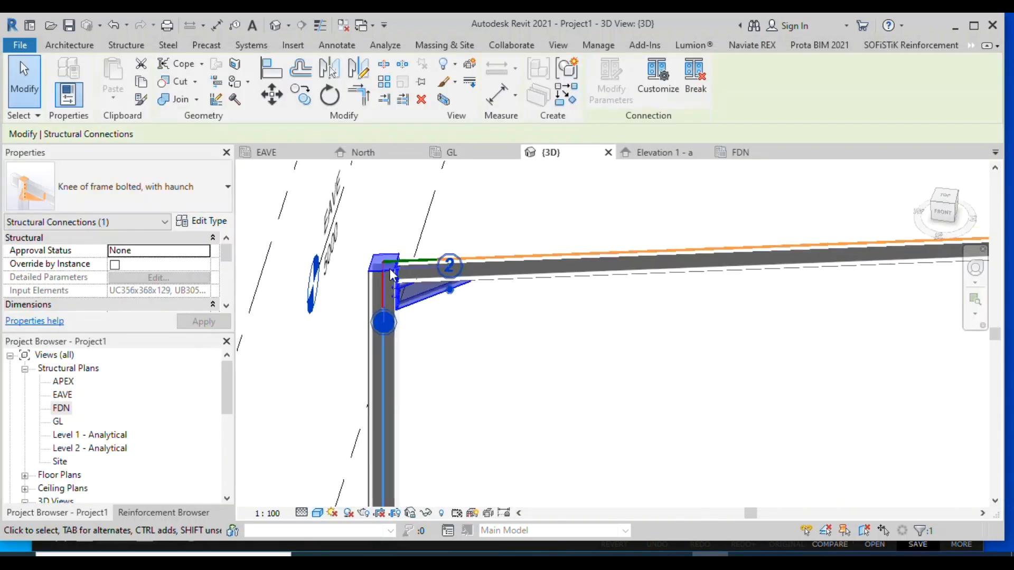
Add a structural connection between the opposite steel column and its UB305x165x40 rafter at the eaves
scroll(349, 280, down, 2)
click(440, 245)
scroll(320, 284, down, 4)
scroll(678, 342, up, 3)
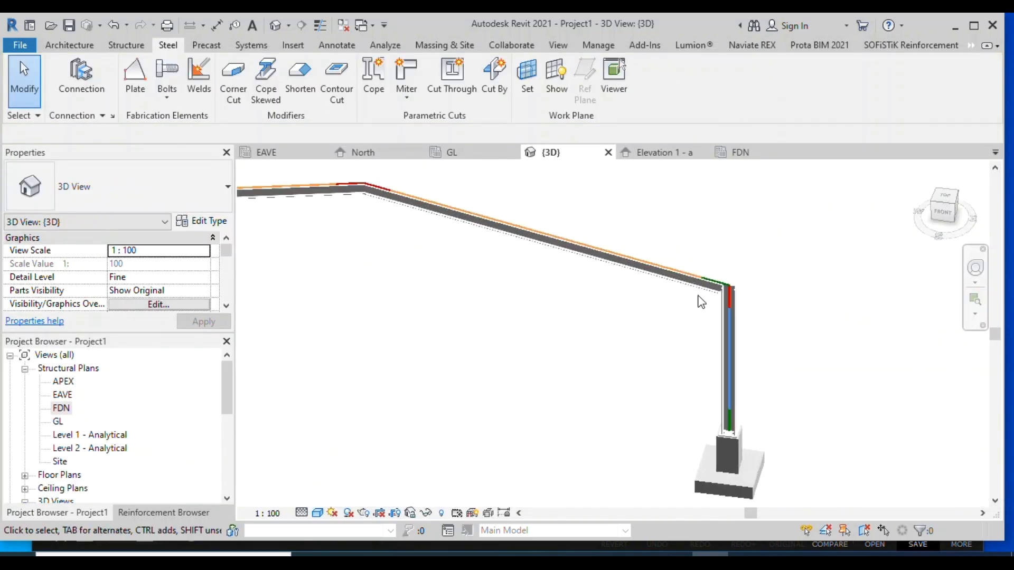
click(695, 289)
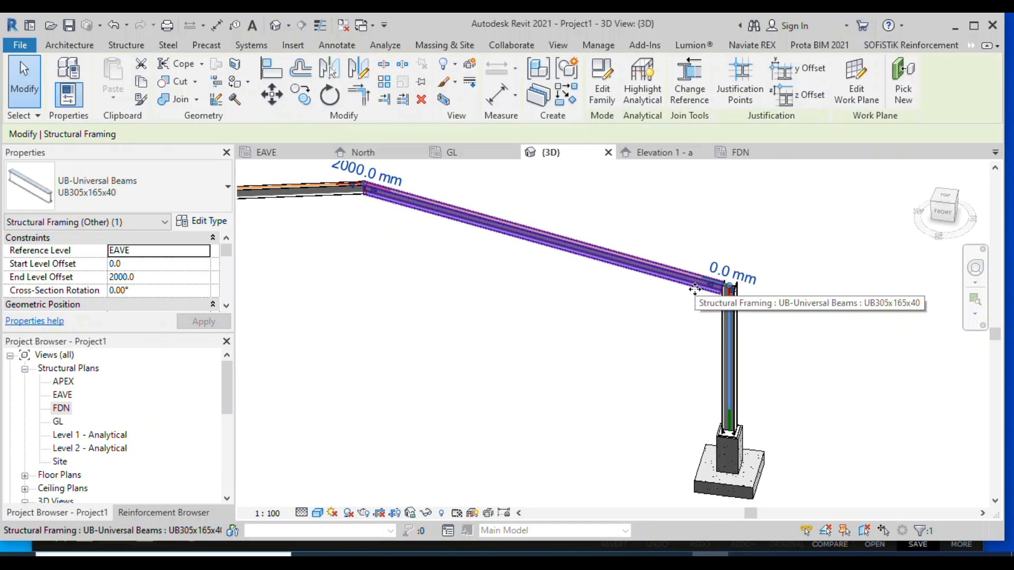
ctrl+click(729, 337)
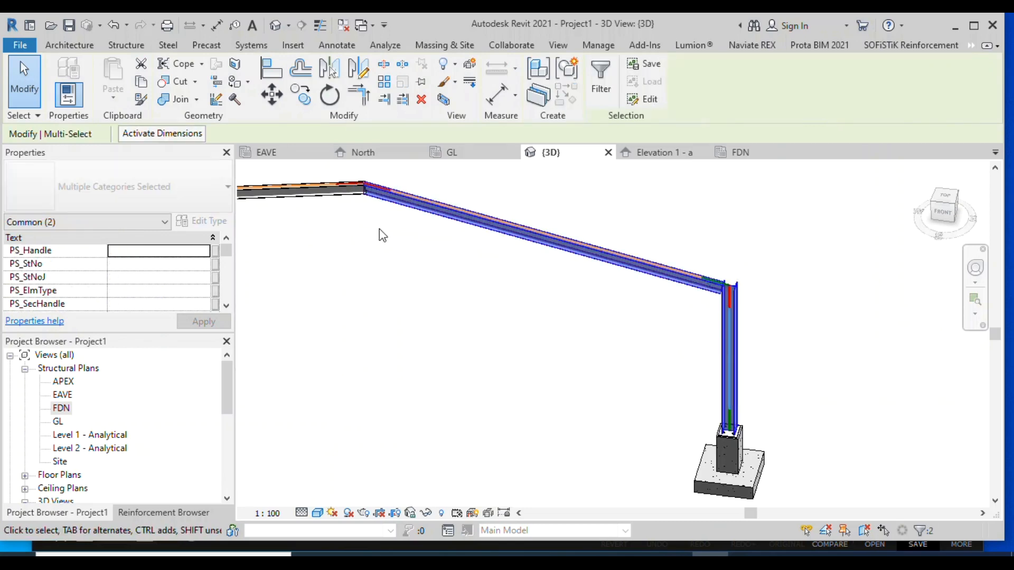
click(177, 49)
click(82, 79)
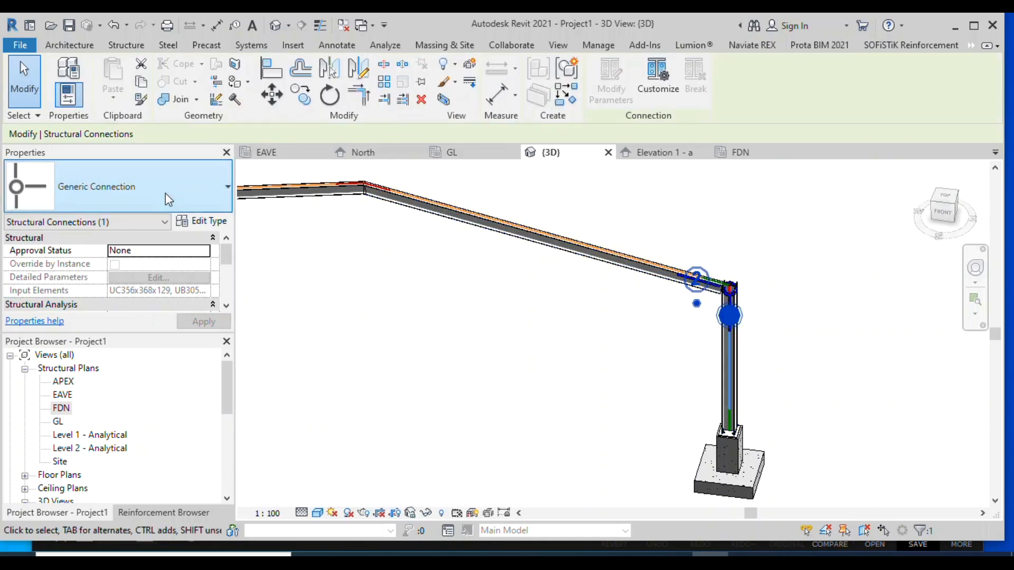
Change the opposite eaves joint's generic connection to "Knee of frame bolted, with haunch" and check the haunch
click(166, 193)
scroll(72, 412, down, 1)
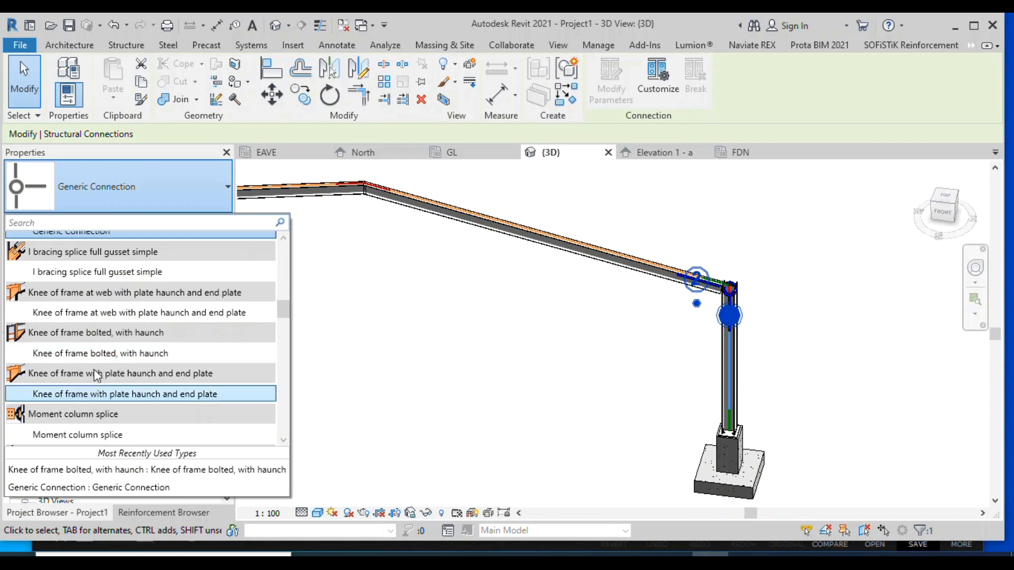
click(59, 352)
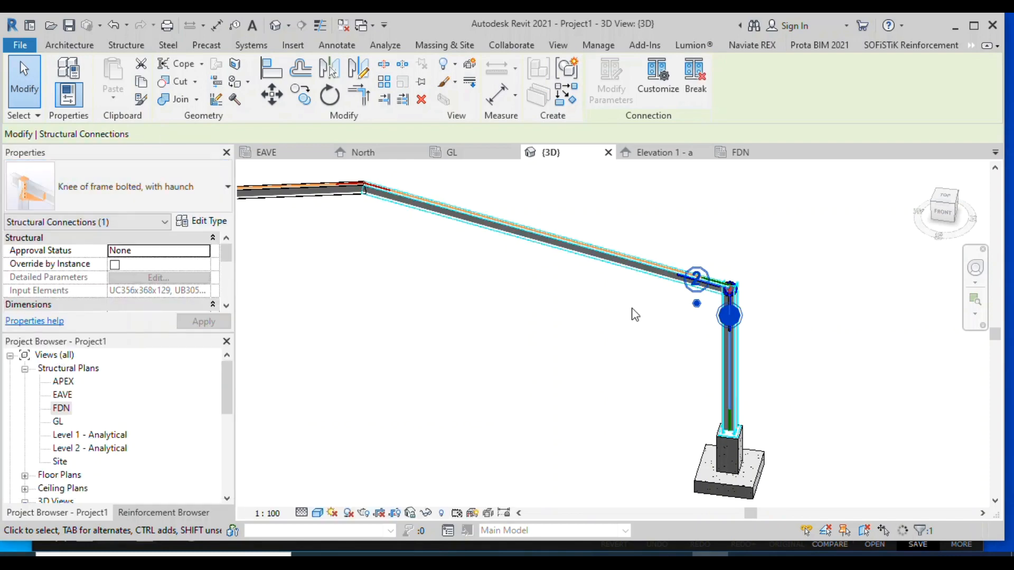
scroll(718, 288, up, 5)
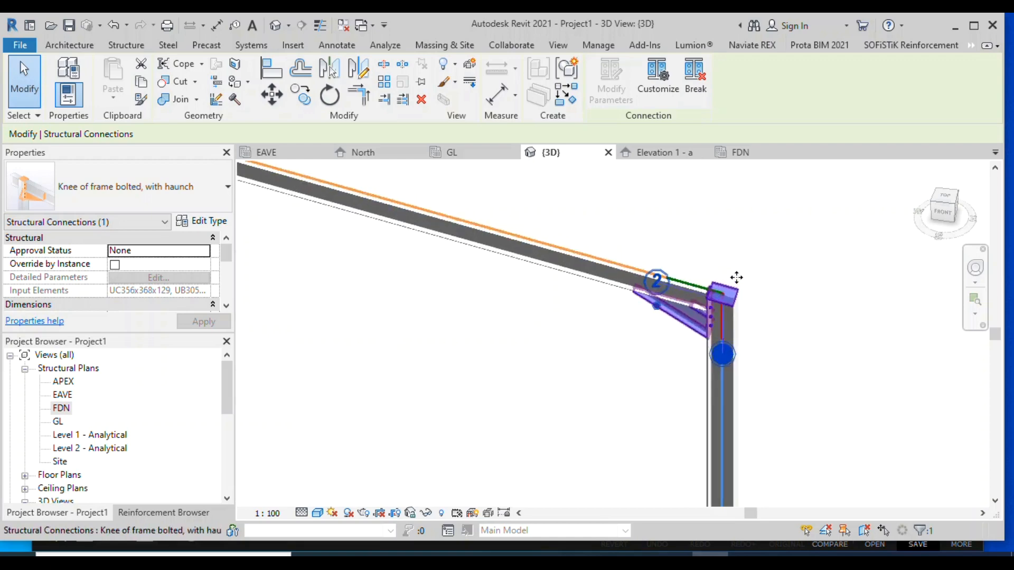
key(Escape)
scroll(712, 347, up, 3)
scroll(616, 324, down, 4)
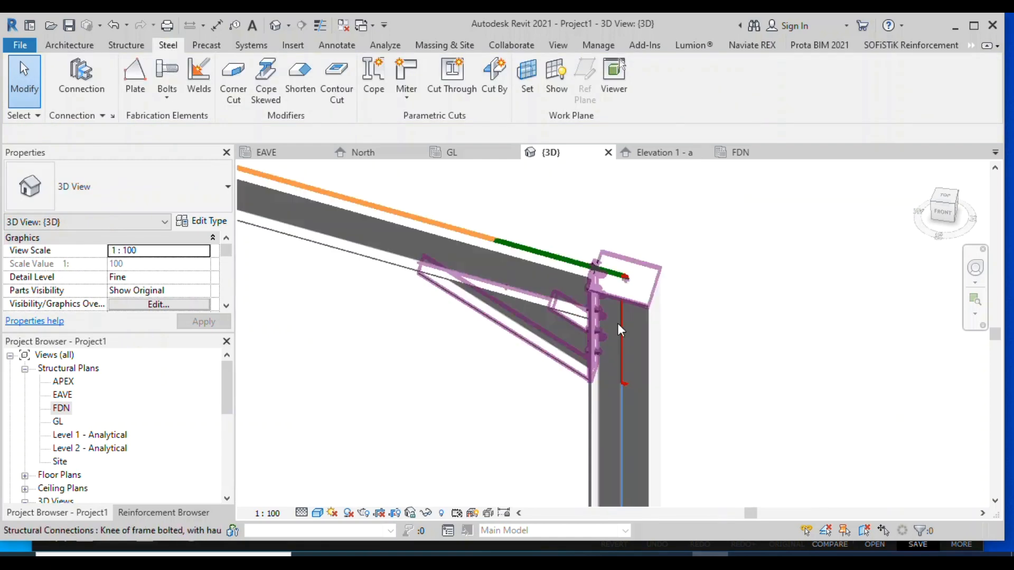
Add a structural connection between the two UB305x165x40 rafters at the apex
scroll(668, 341, down, 6)
scroll(507, 290, up, 6)
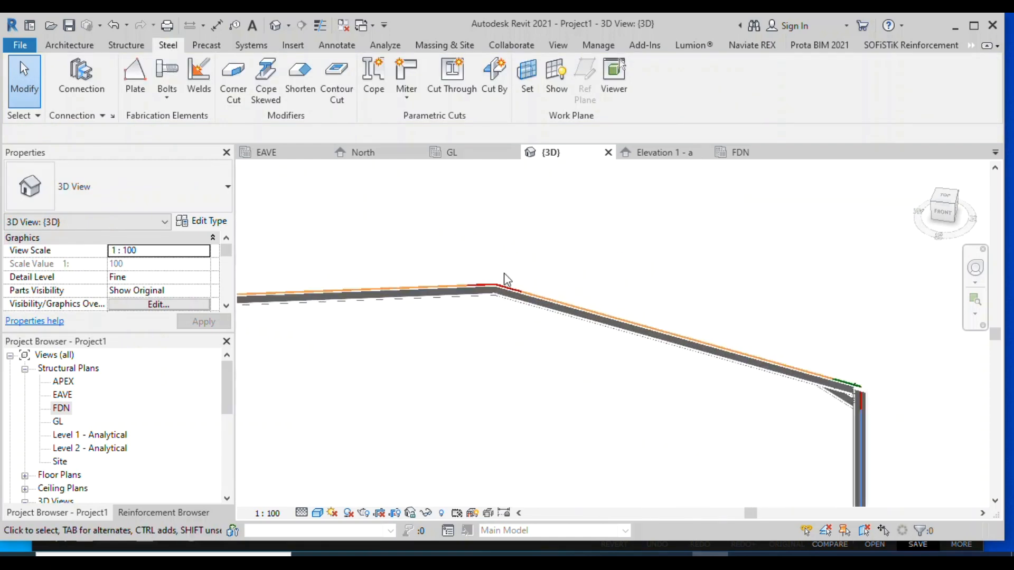
click(489, 302)
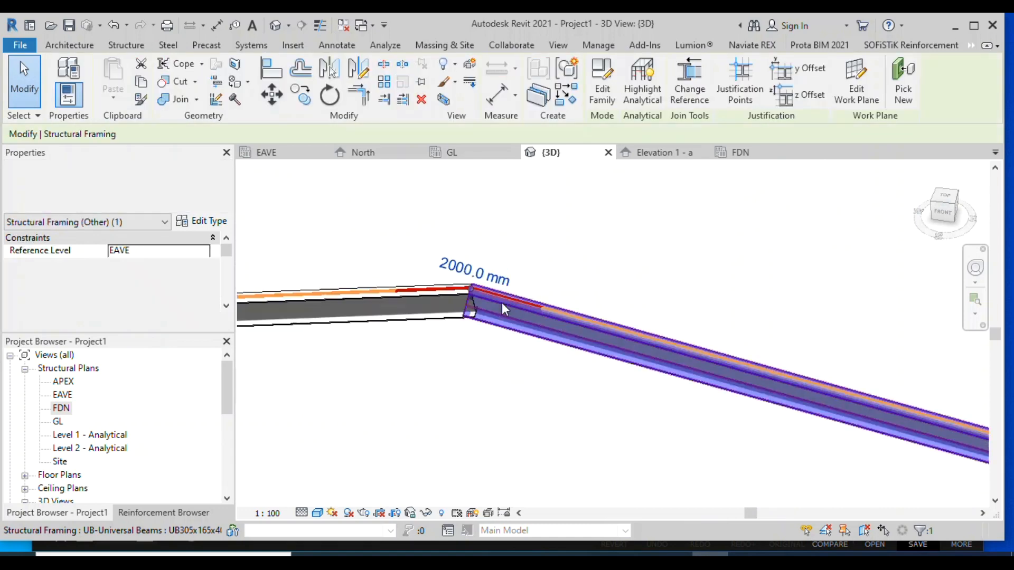
ctrl+click(434, 296)
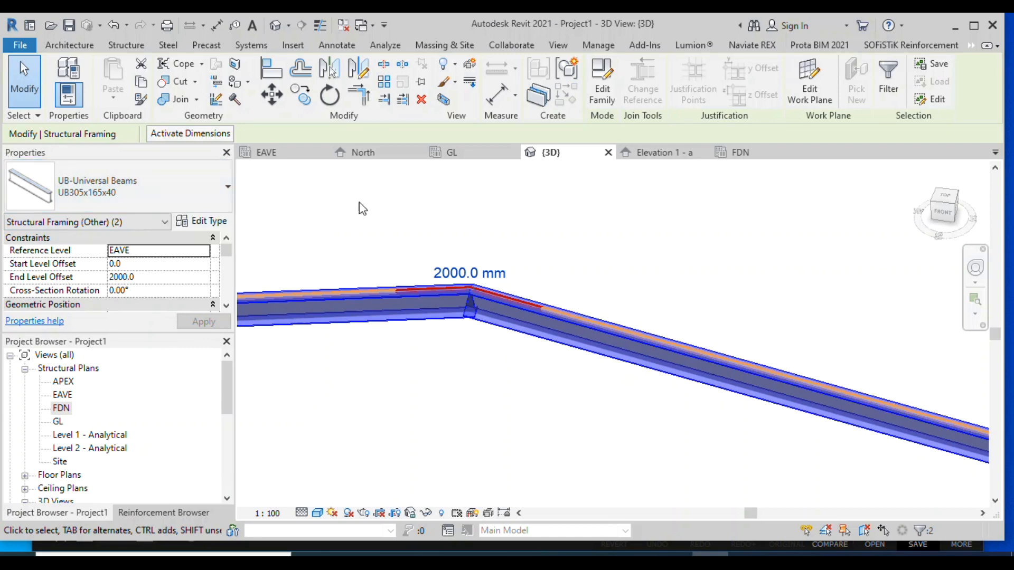
click(145, 46)
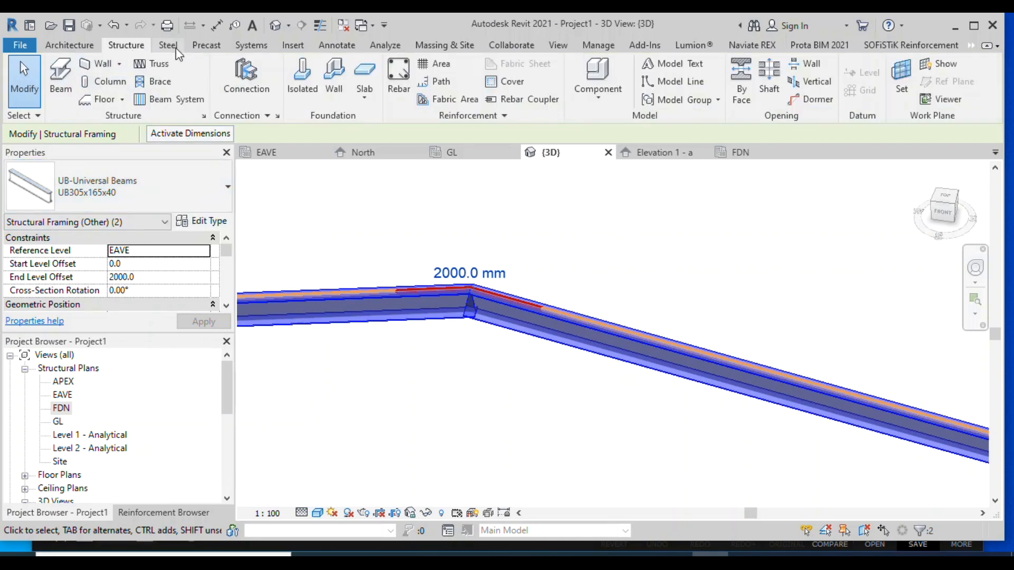
click(167, 46)
click(85, 77)
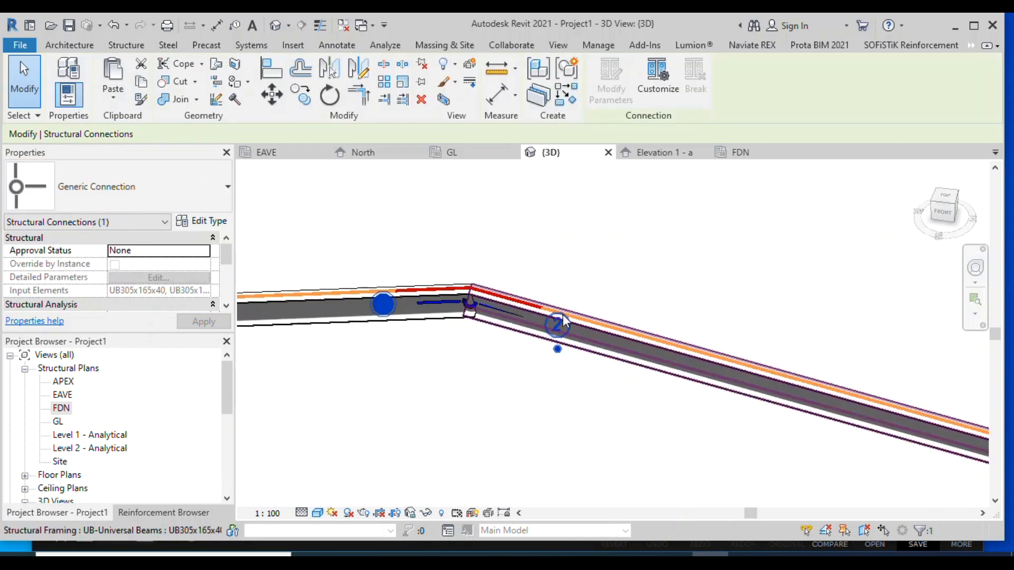
Change the generic connection between the rafters to the Apex haunch type and check the joint up close
click(180, 195)
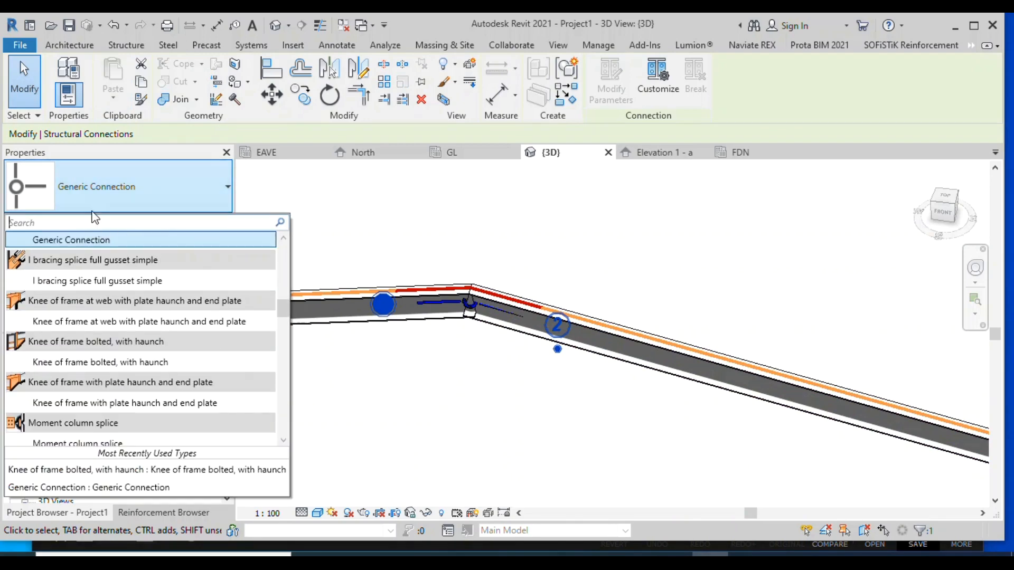
text(AP)
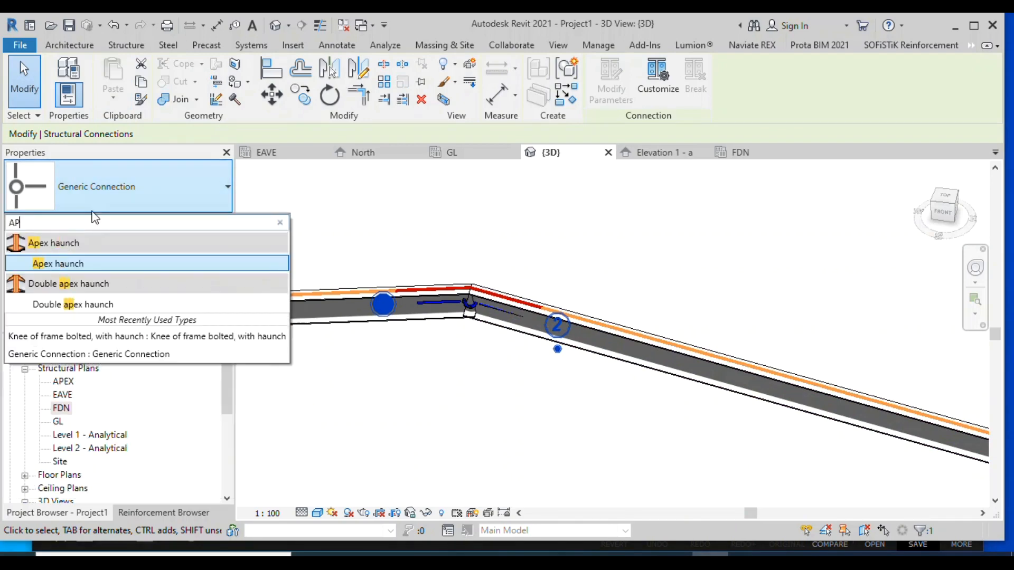
click(62, 263)
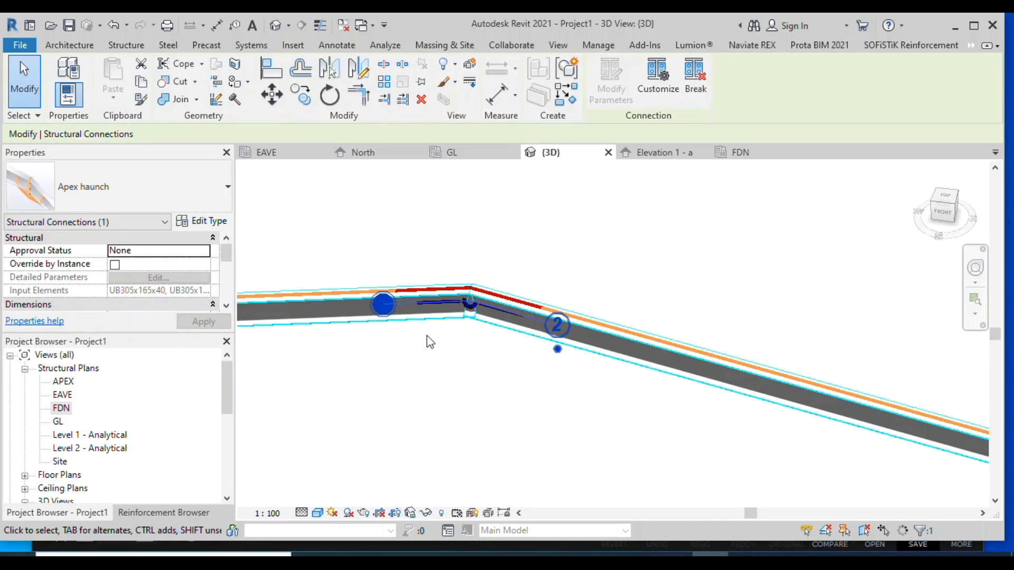
scroll(499, 374, up, 4)
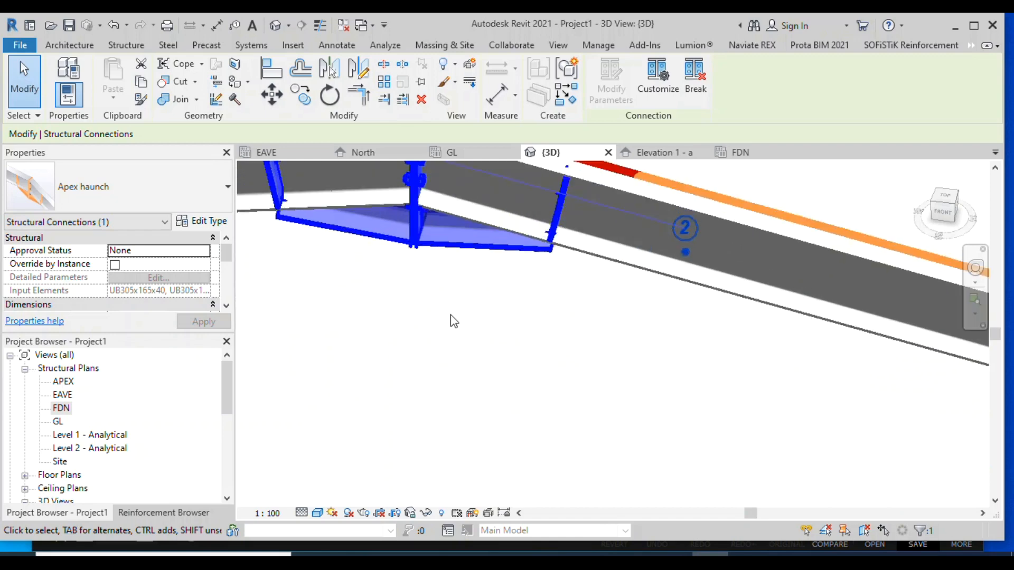
click(450, 316)
scroll(410, 221, up, 3)
scroll(469, 359, down, 3)
scroll(454, 203, up, 3)
scroll(490, 200, down, 2)
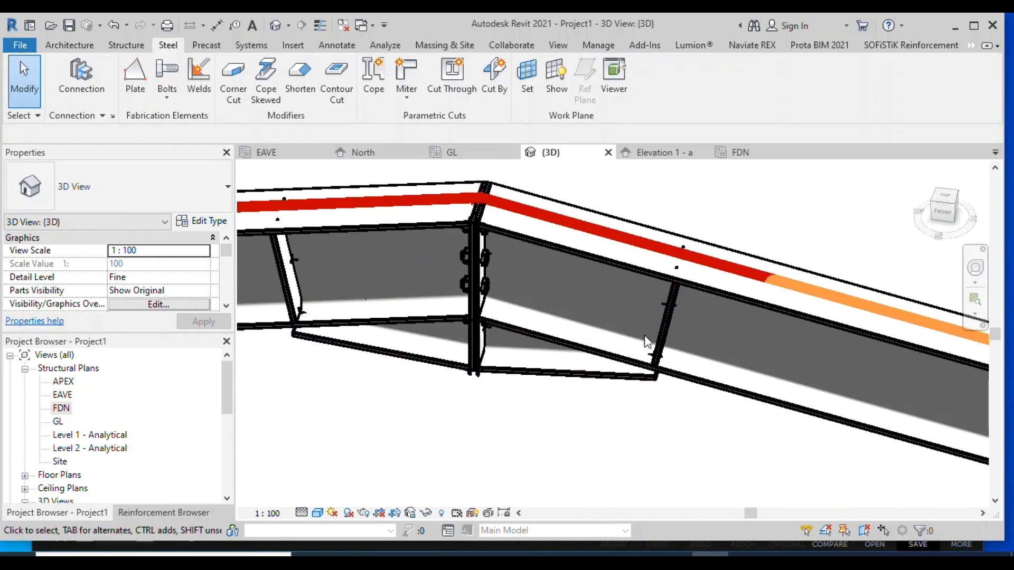
Copy the complete portal frame with its footings and connections from grid C to grid B in the GL plan, with Constrain and Multiple enabled
scroll(589, 295, down, 5)
scroll(589, 266, down, 6)
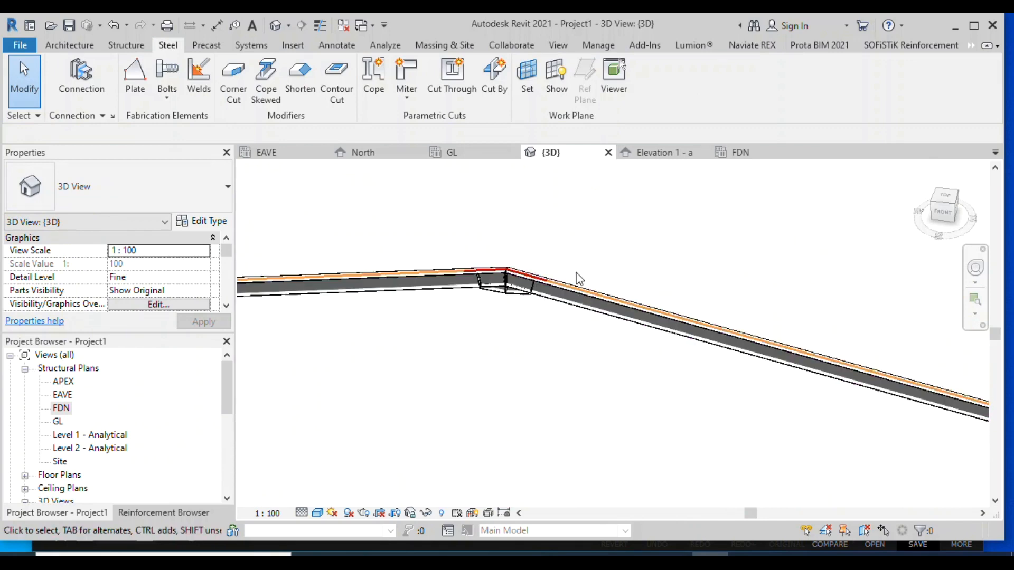
scroll(264, 276, down, 2)
drag(255, 225, 731, 447)
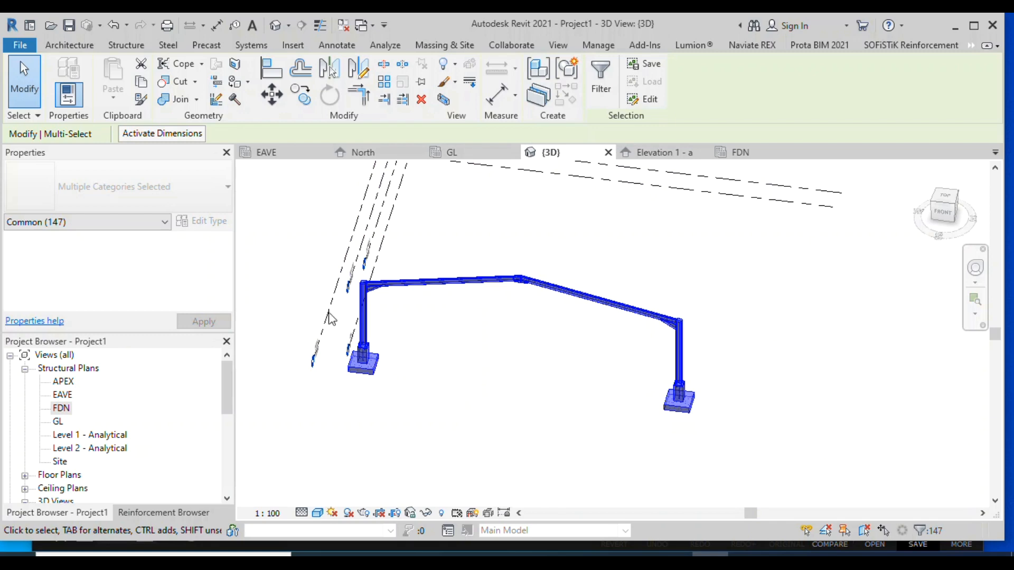
click(478, 153)
scroll(409, 370, down, 5)
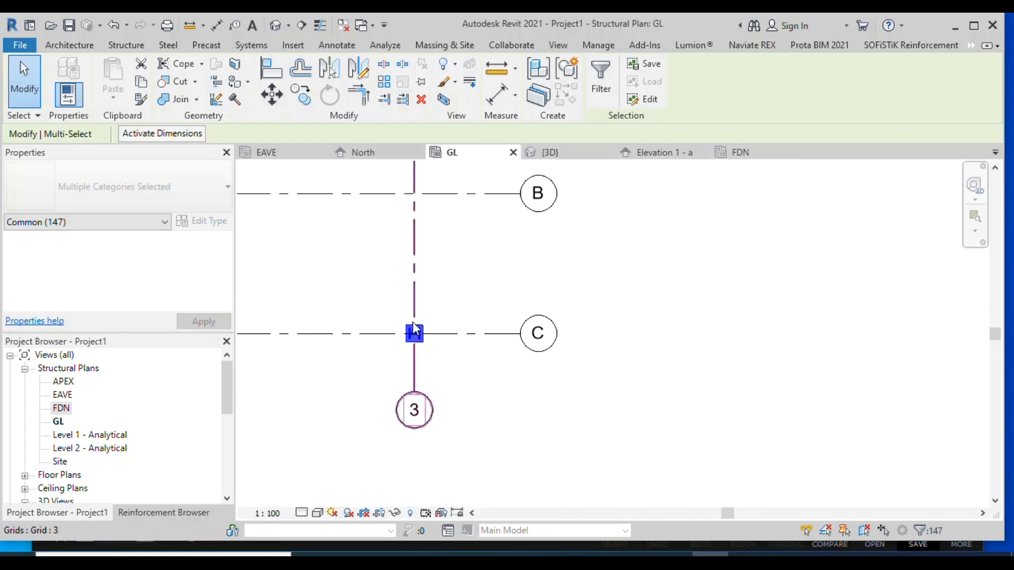
scroll(415, 330, down, 3)
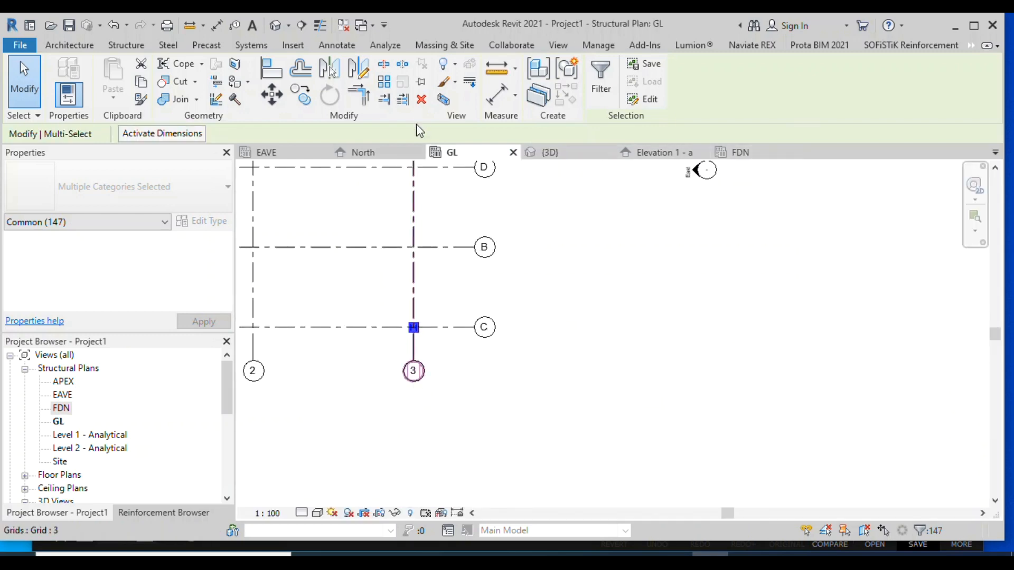
click(294, 102)
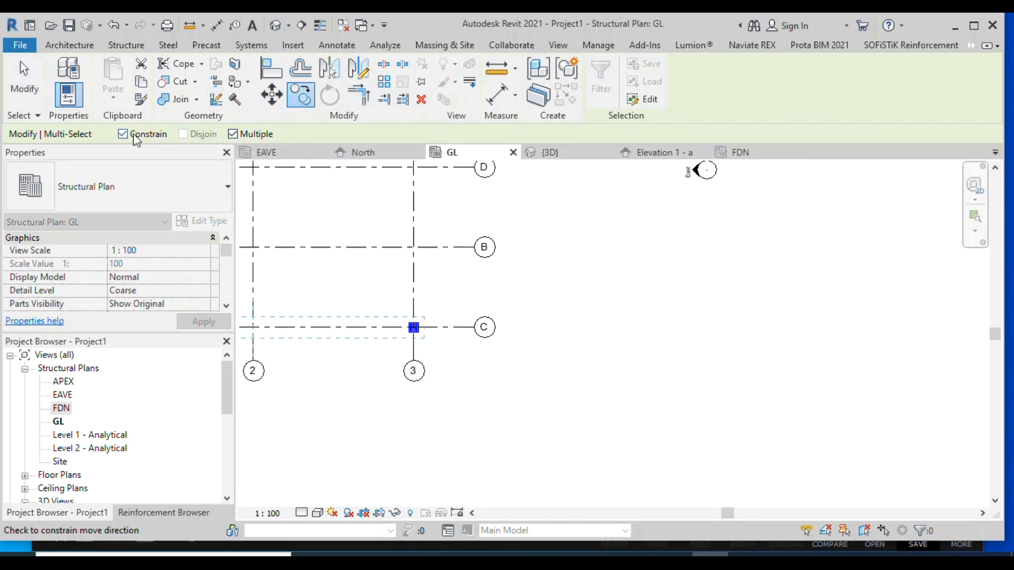
scroll(448, 328, up, 2)
click(448, 330)
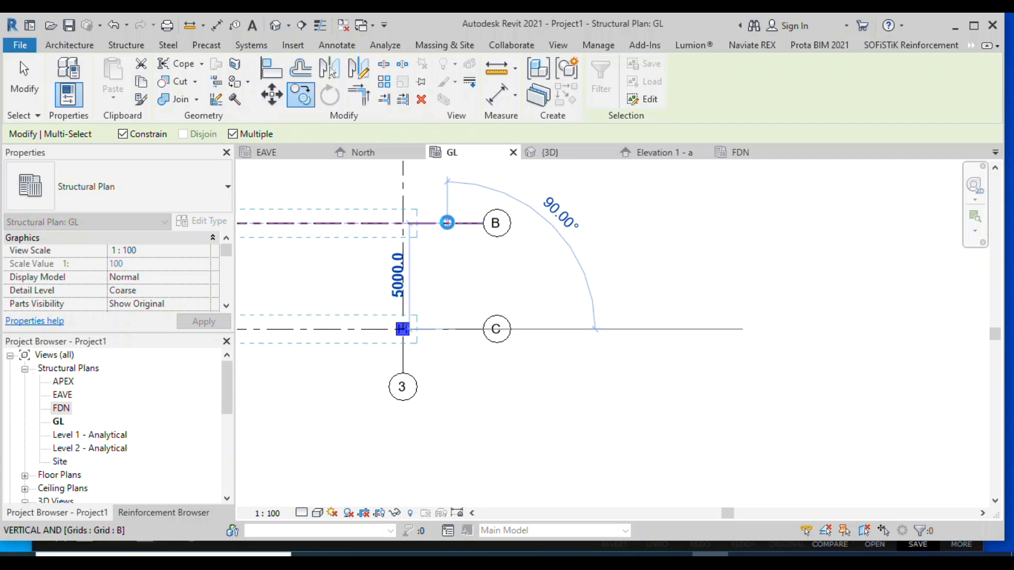
click(447, 222)
Place further copies of the portal frame on grids D, E and F at 5000 spacing
scroll(460, 354, down, 3)
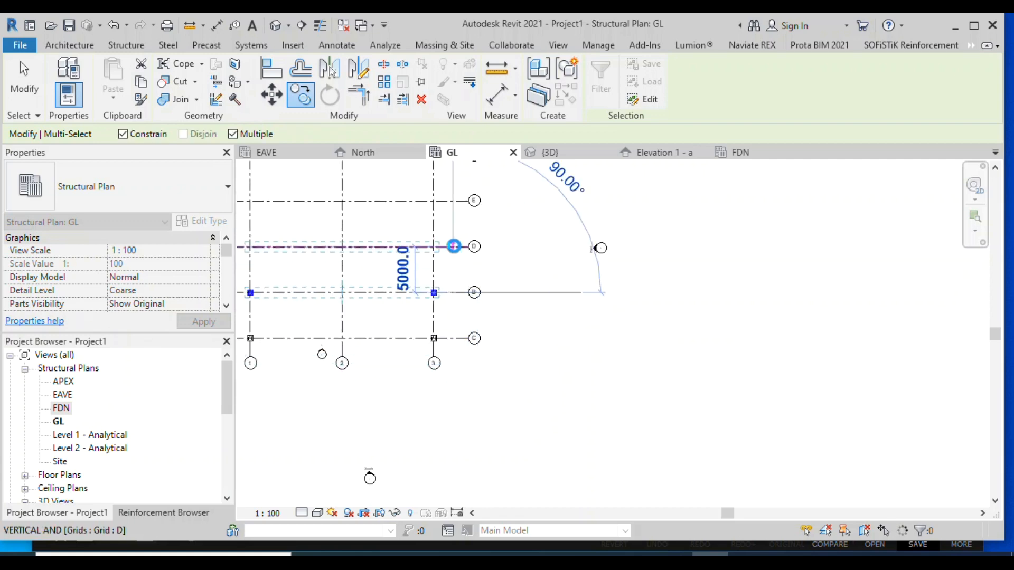
click(453, 246)
scroll(451, 331, down, 2)
scroll(452, 252, up, 2)
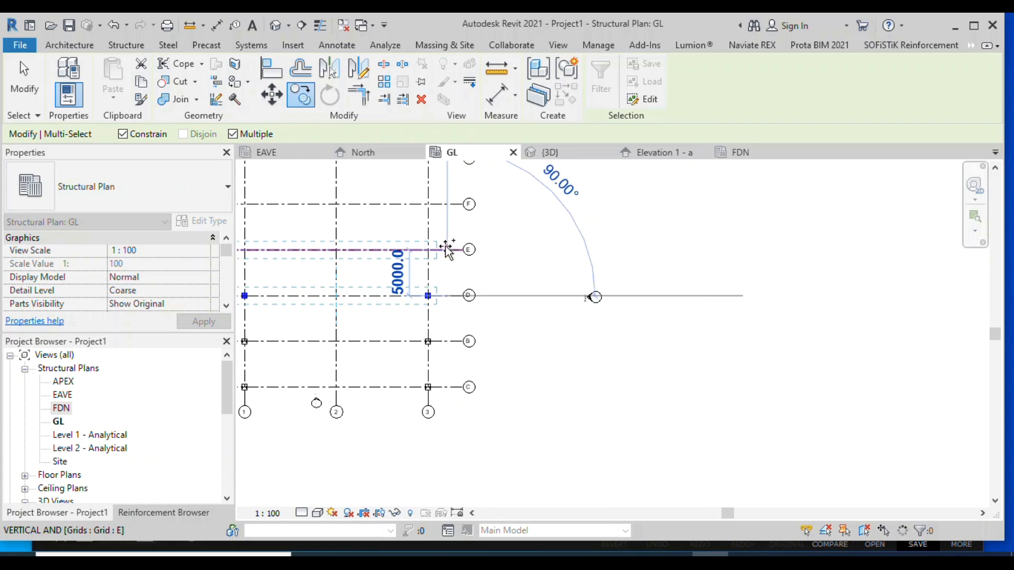
click(447, 250)
scroll(437, 378, down, 2)
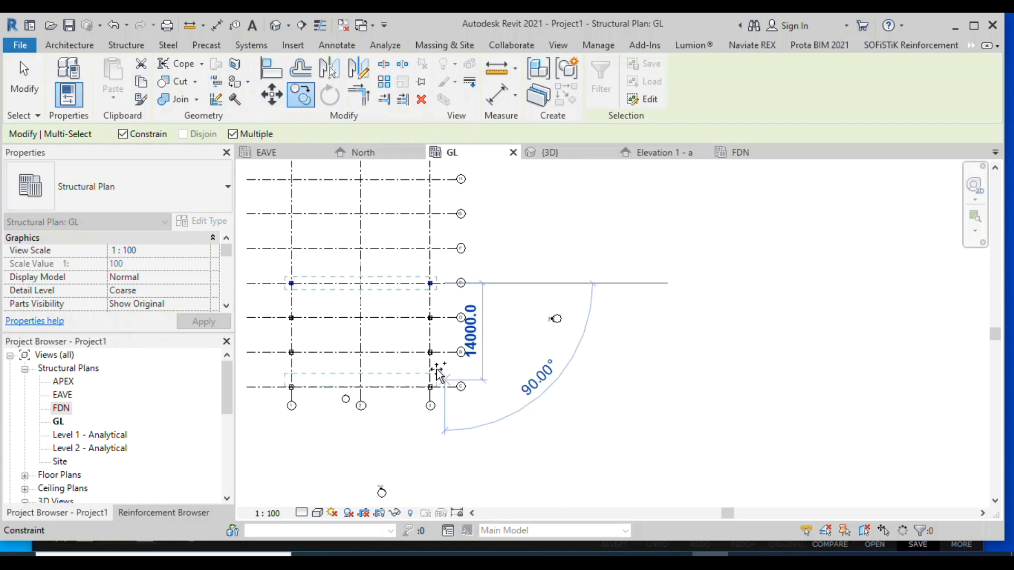
scroll(440, 243, up, 3)
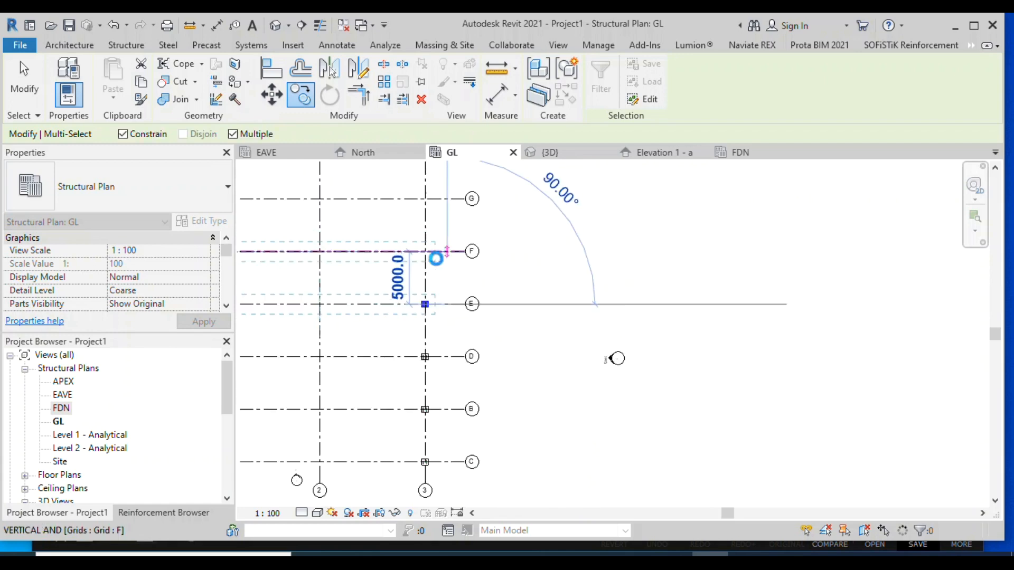
click(448, 246)
Place the remaining portal frame copies on grids G and H and end the Copy command
scroll(432, 399, down, 1)
scroll(436, 214, up, 2)
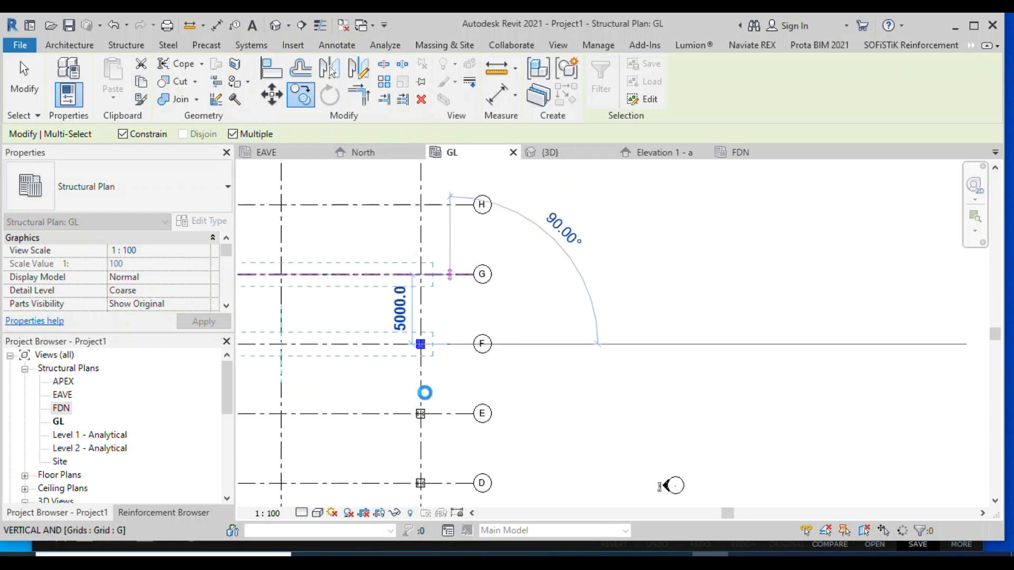
scroll(419, 227, up, 3)
scroll(423, 281, down, 2)
scroll(427, 210, up, 3)
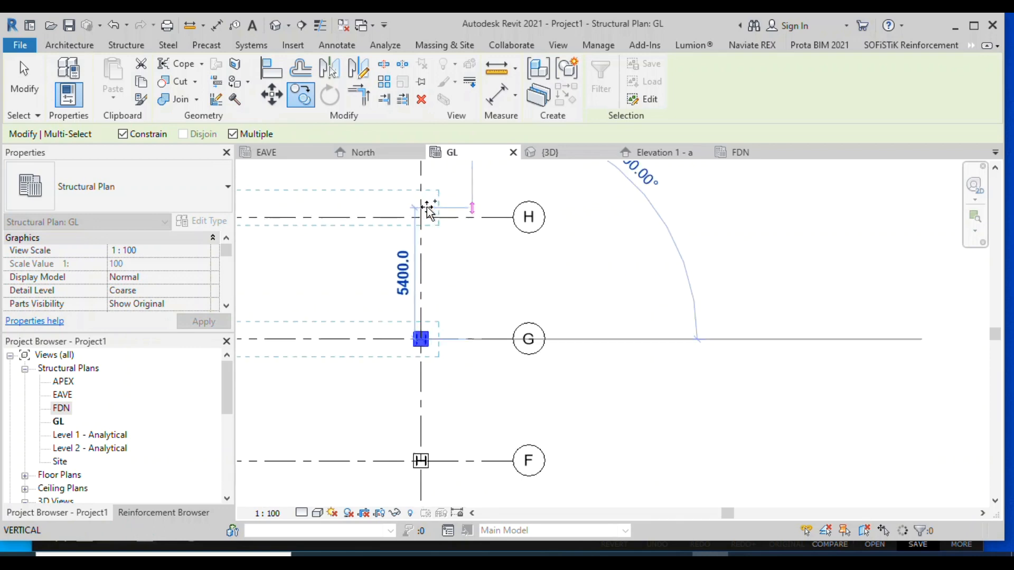
click(424, 219)
scroll(475, 388, down, 3)
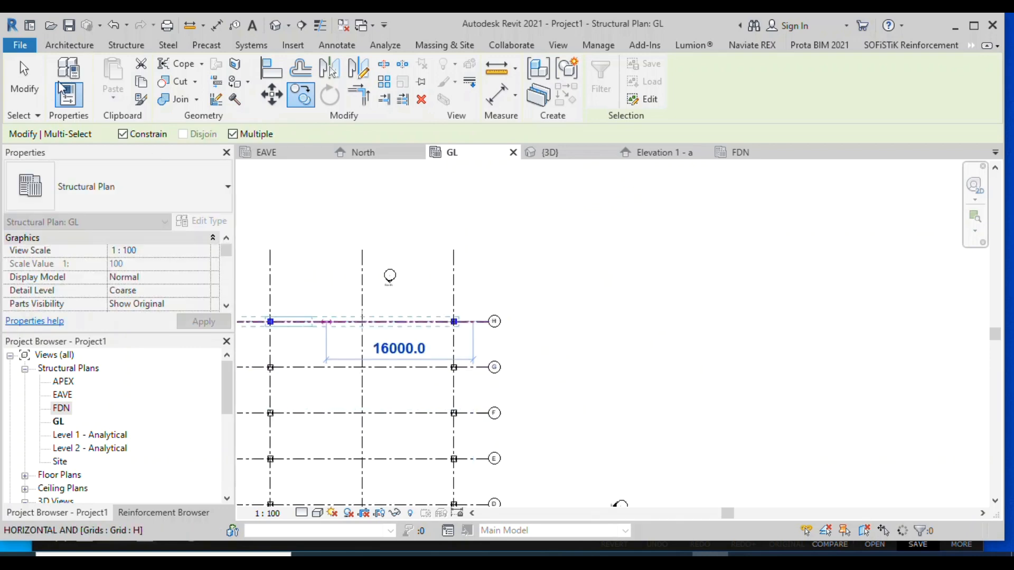
click(24, 84)
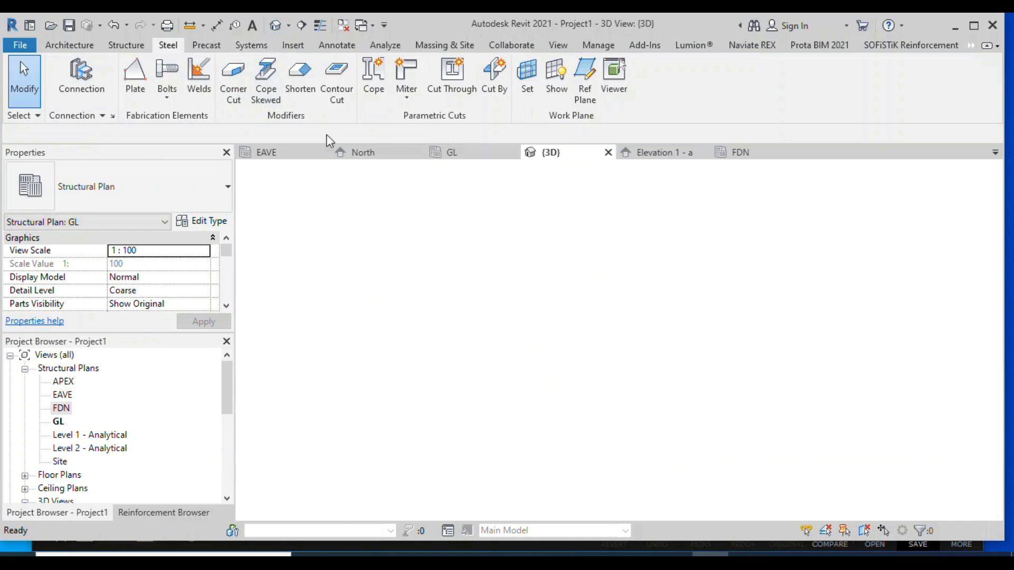
Examine the row of copied portal frames in the 3D view from several angles
scroll(478, 351, down, 2)
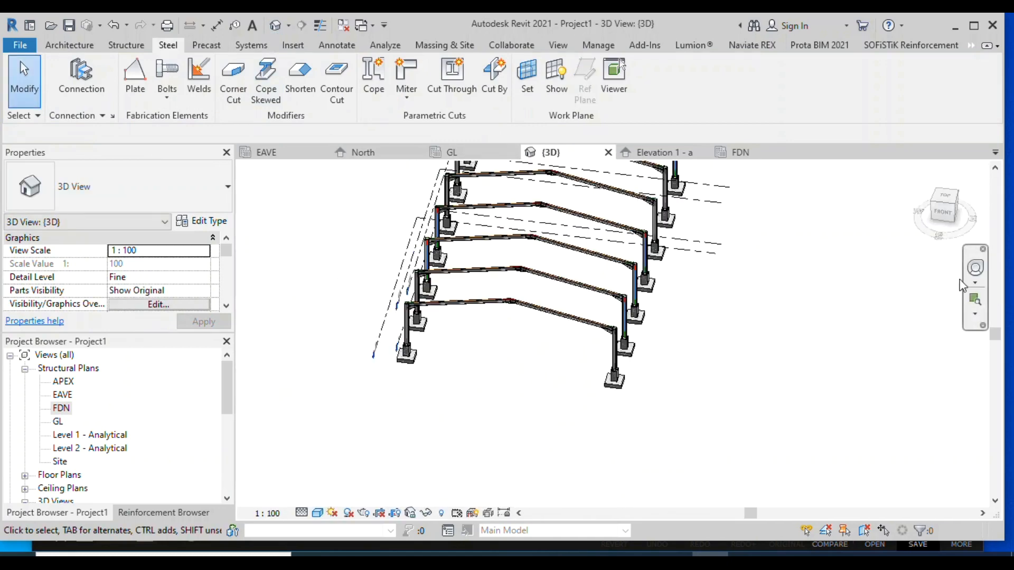
click(974, 274)
scroll(555, 402, down, 3)
mouse_move(550, 392)
mouse_down()
mouse_move(461, 376)
mouse_move(539, 394)
mouse_up()
scroll(607, 314, up, 3)
scroll(507, 339, up, 3)
scroll(494, 396, down, 2)
mouse_move(422, 399)
mouse_down()
mouse_move(376, 375)
mouse_move(399, 357)
mouse_move(395, 411)
mouse_move(426, 409)
mouse_up()
scroll(504, 347, down, 2)
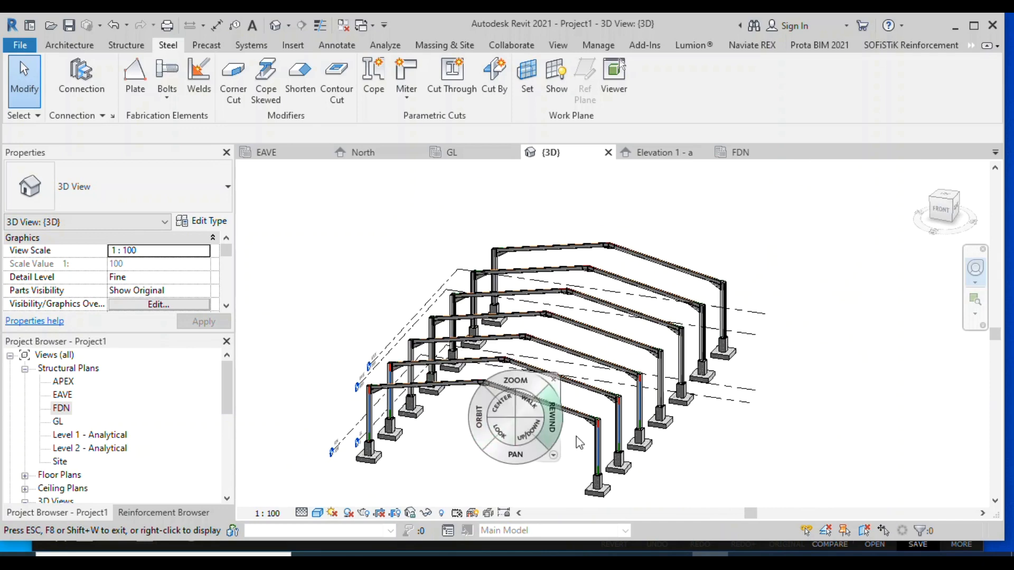
scroll(604, 440, up, 2)
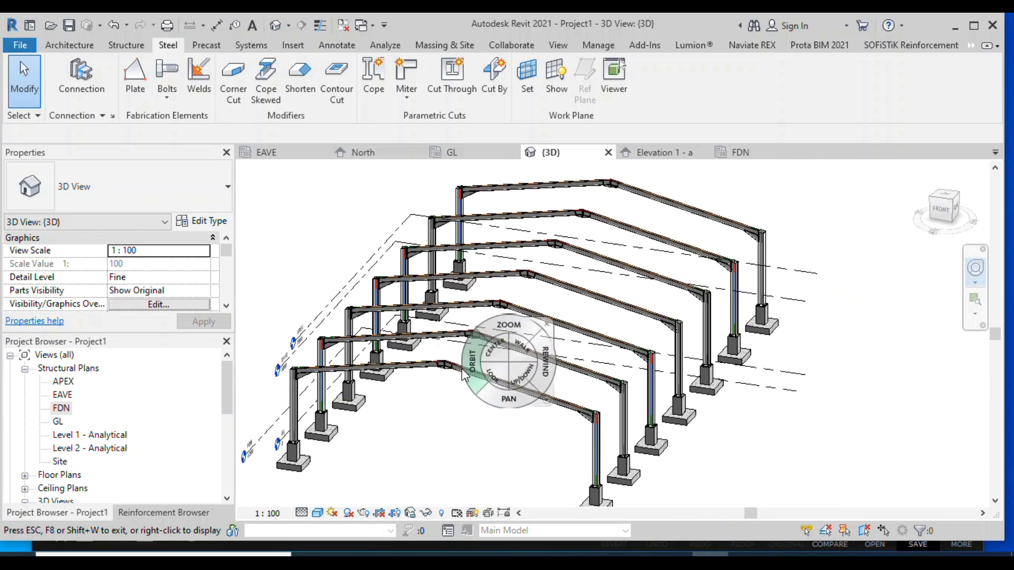
drag(445, 363, 486, 353)
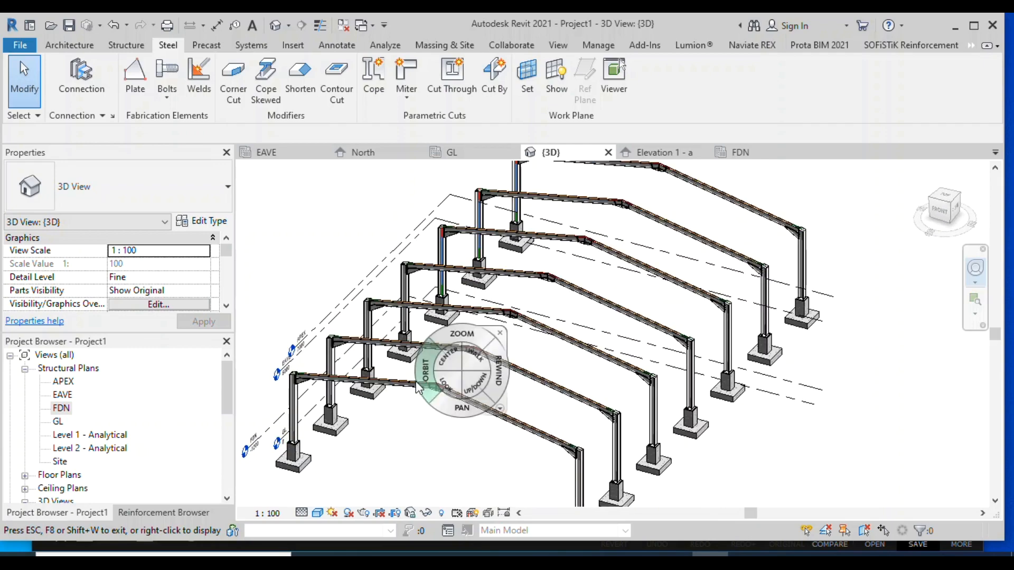
click(130, 47)
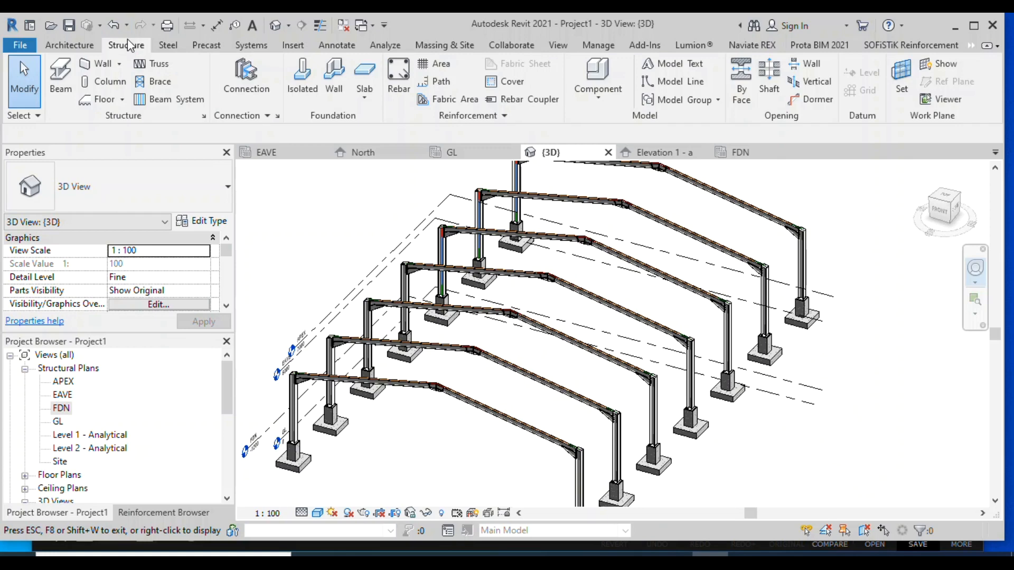
click(62, 87)
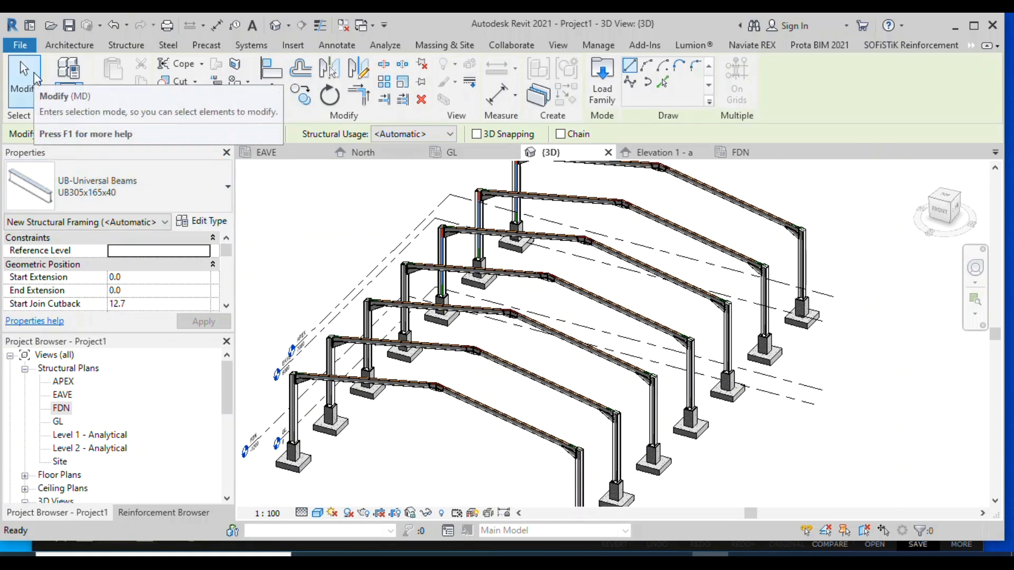
click(35, 78)
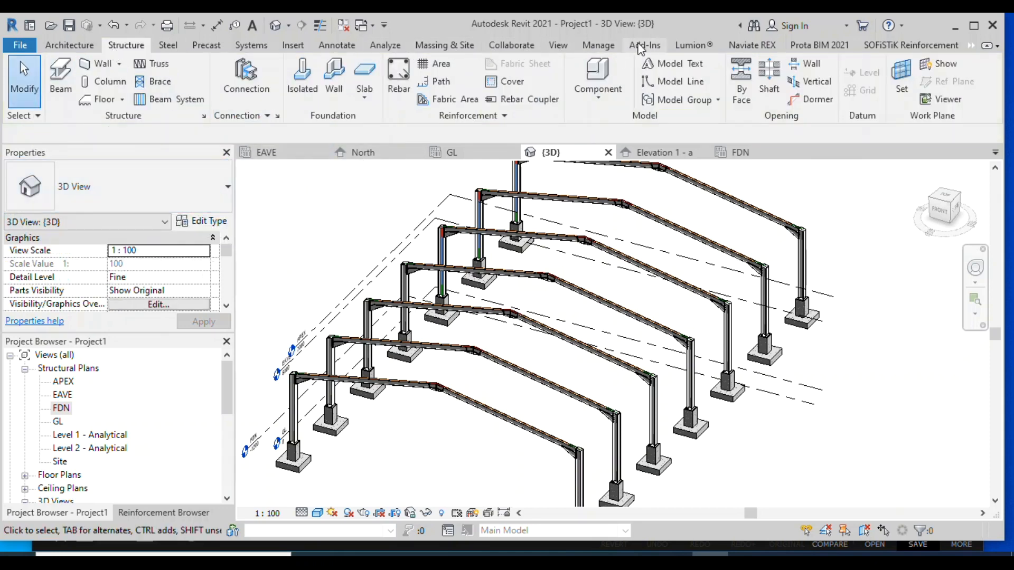
Start loading a family and go up from the British Standard steel framing folder to the UK library folder
click(293, 45)
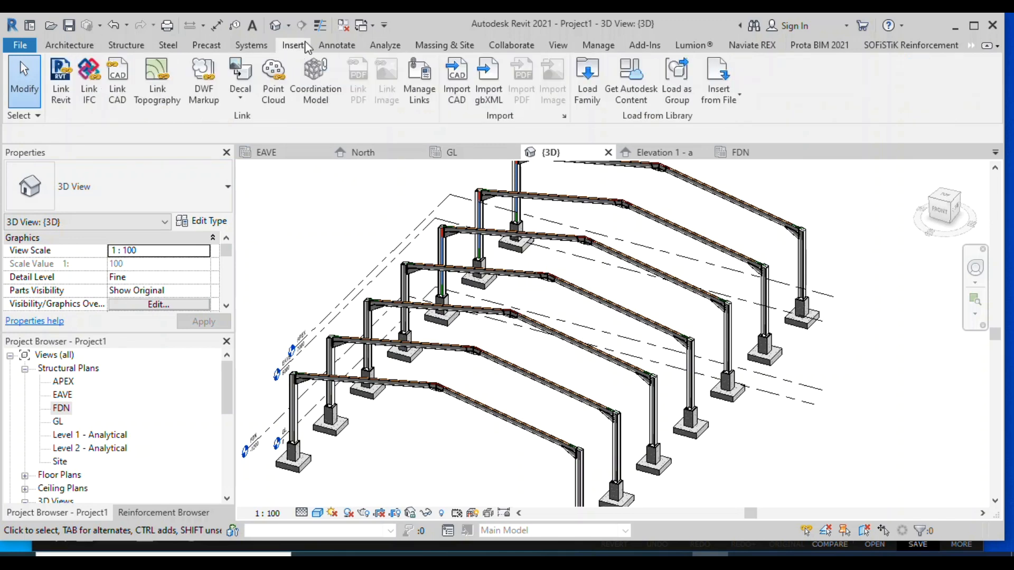
click(586, 98)
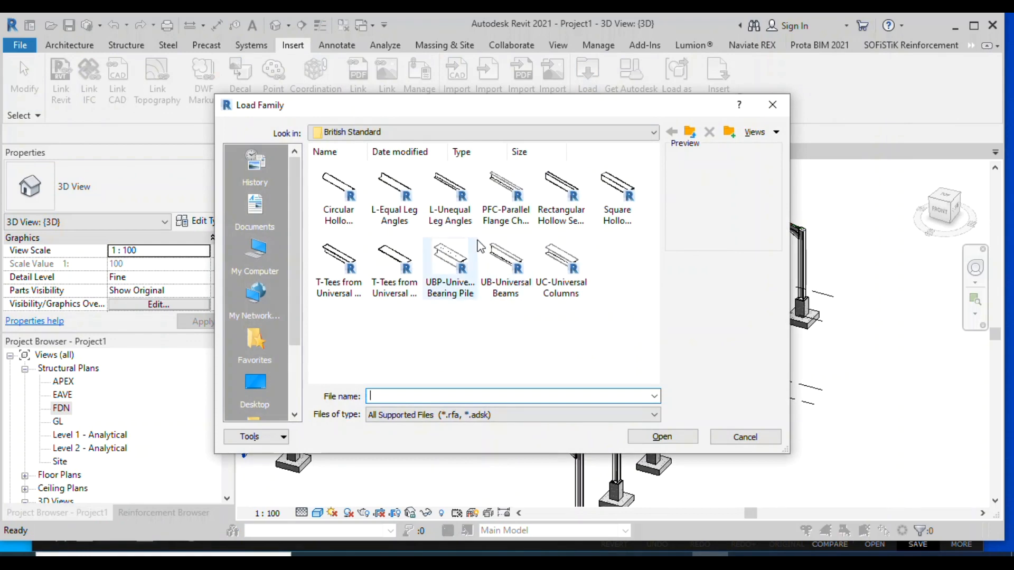
click(697, 135)
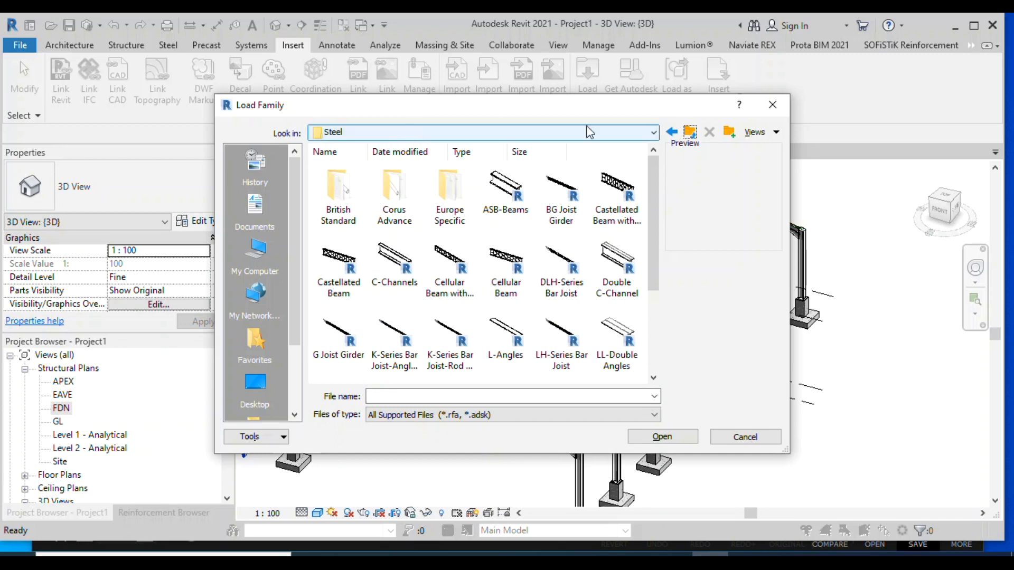
click(690, 133)
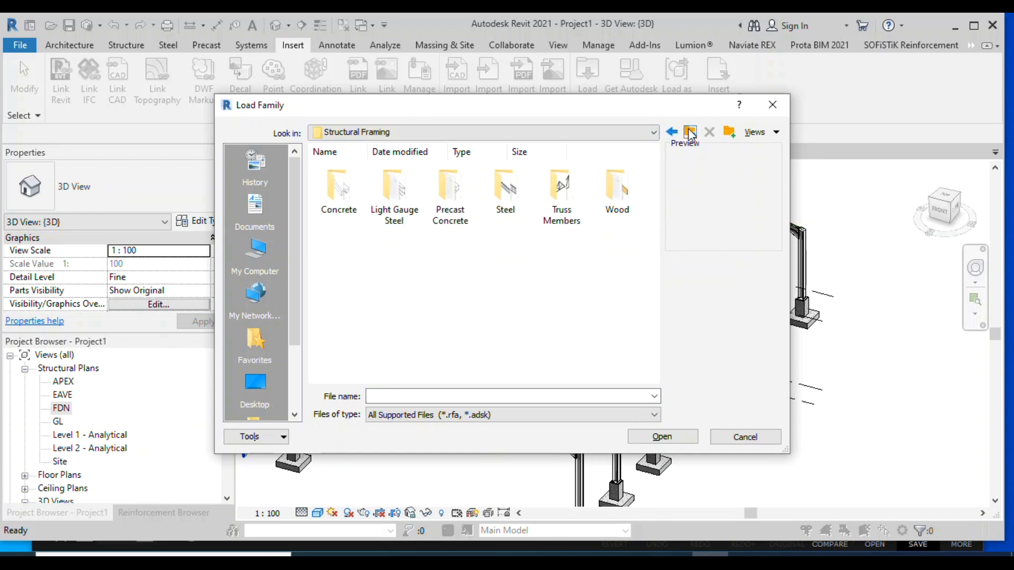
click(690, 133)
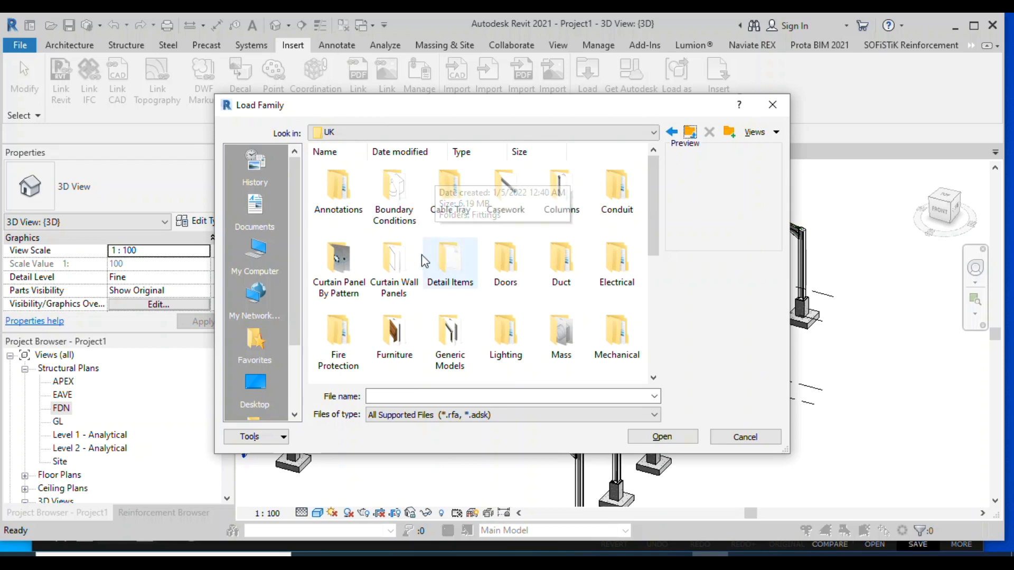
Browse from the computer's C: drive through ProgramData, Autodesk, RVT 2021 and Libraries to the UK family folder
click(256, 255)
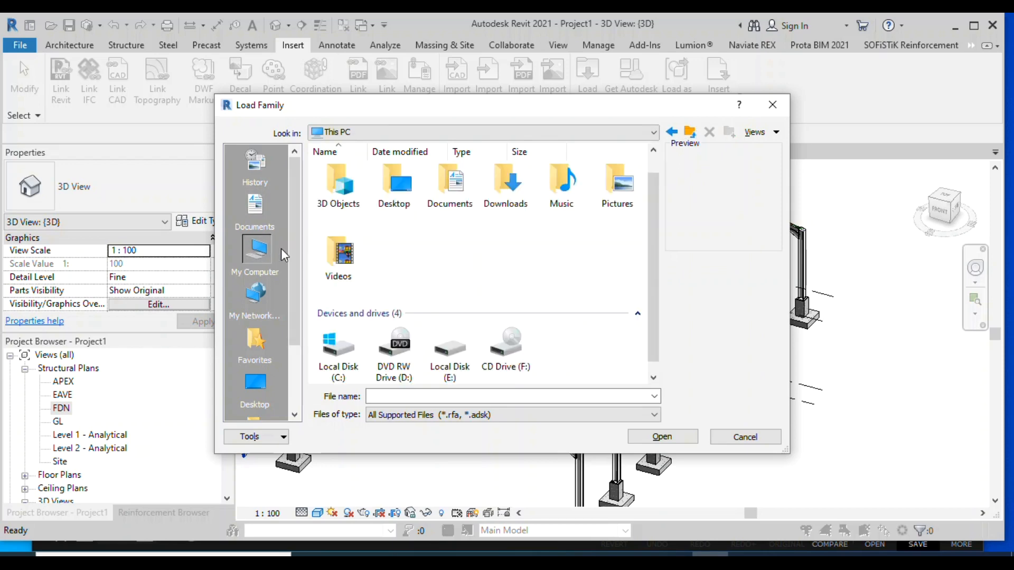
double_click(344, 334)
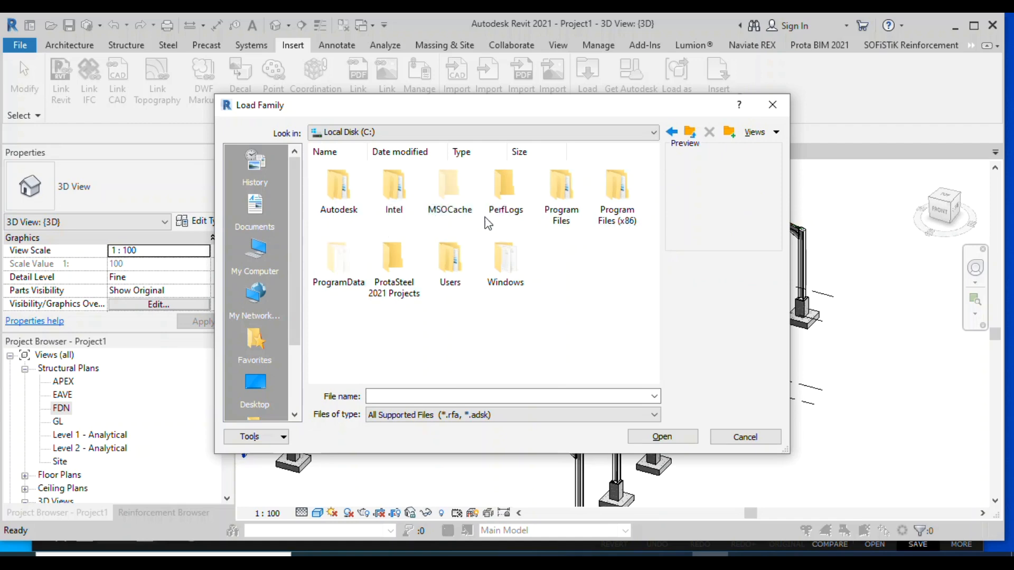
double_click(336, 272)
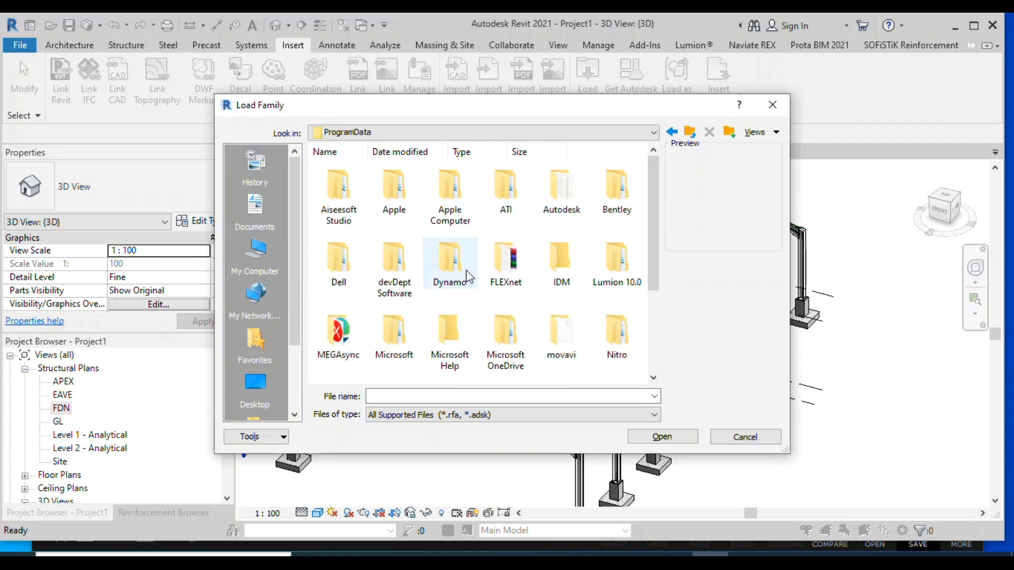
scroll(586, 297, down, 2)
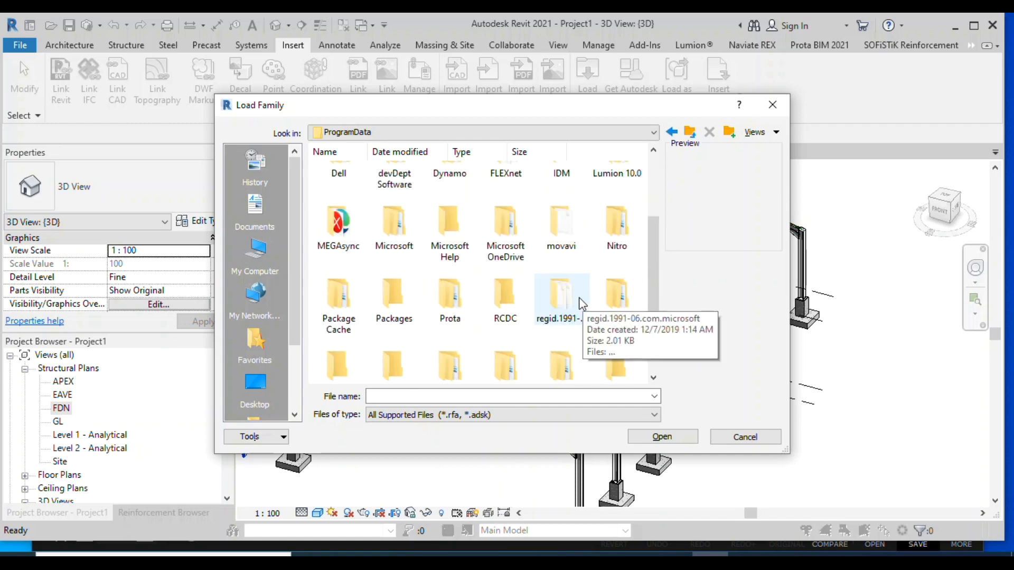
scroll(579, 296, down, 2)
scroll(552, 323, up, 4)
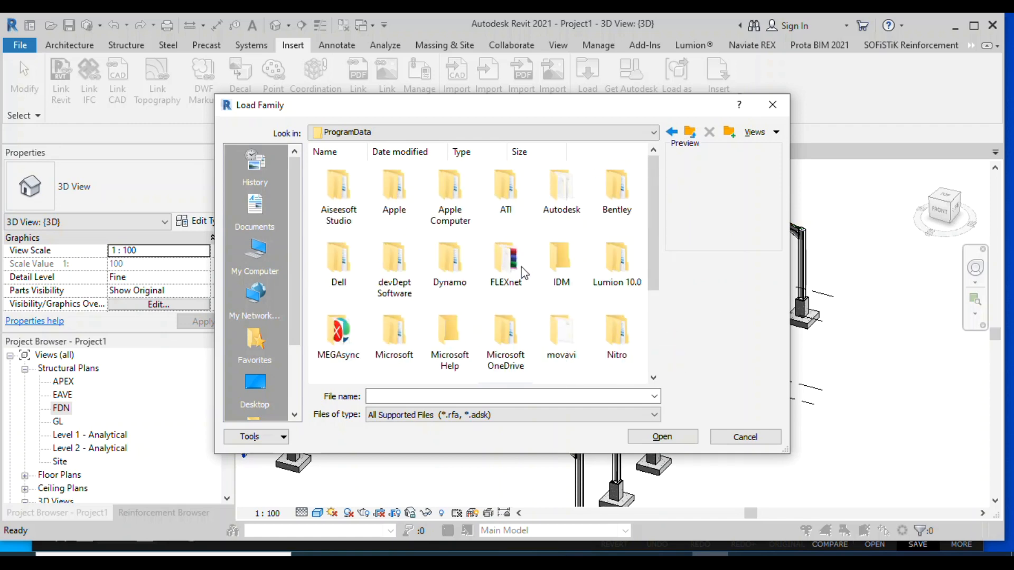
double_click(565, 198)
scroll(520, 239, down, 3)
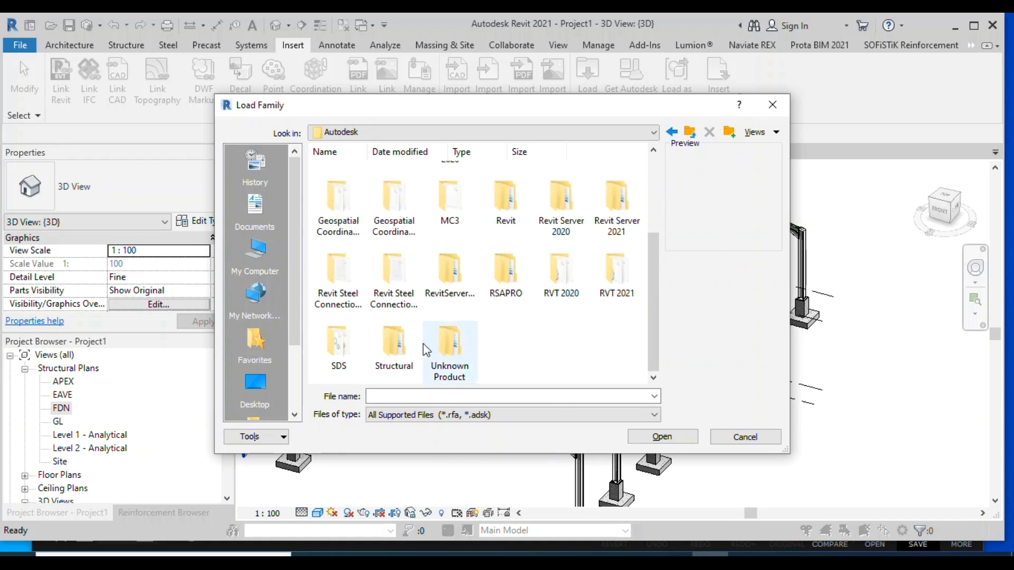
click(622, 279)
double_click(622, 281)
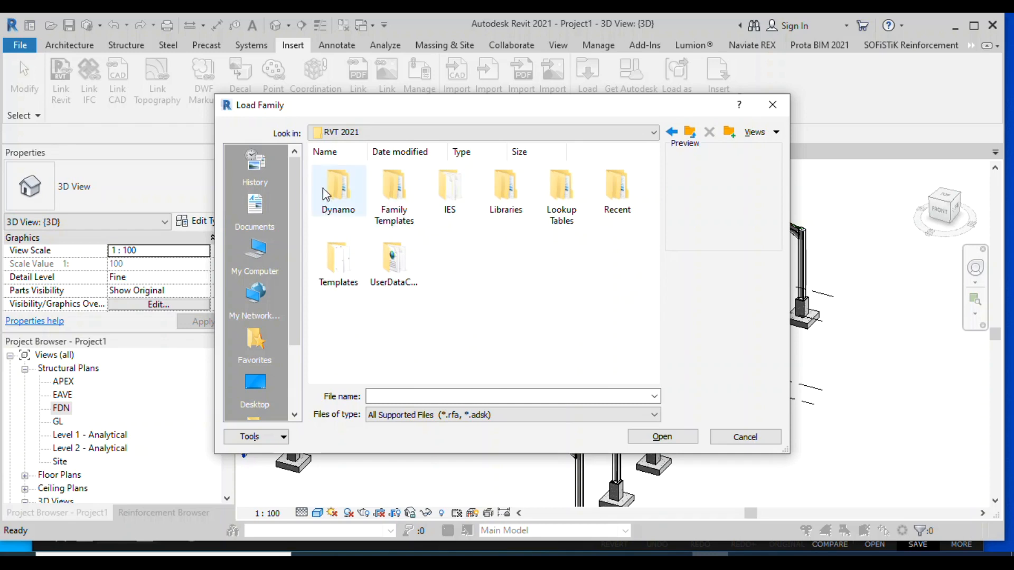
double_click(520, 204)
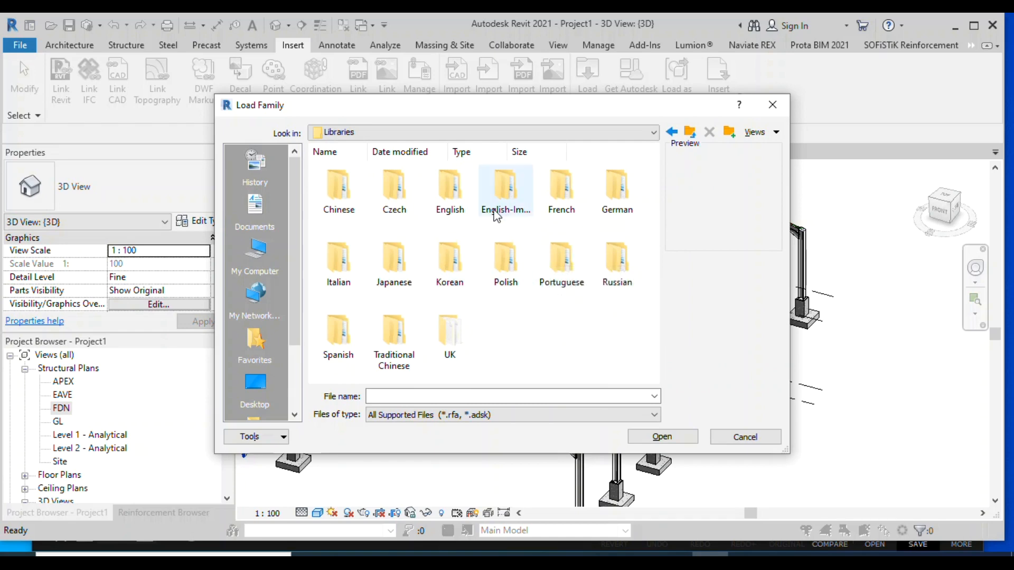
double_click(450, 338)
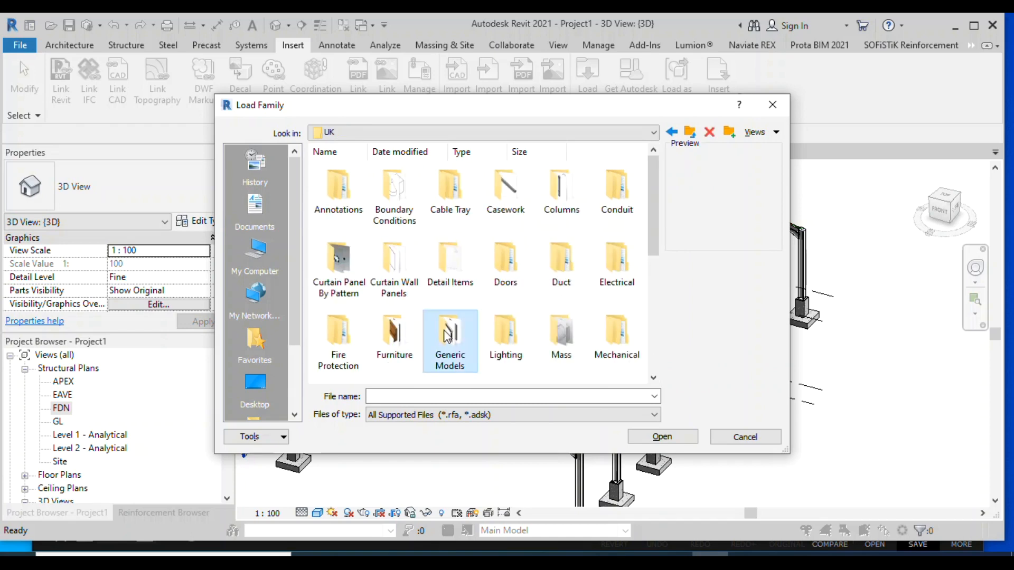
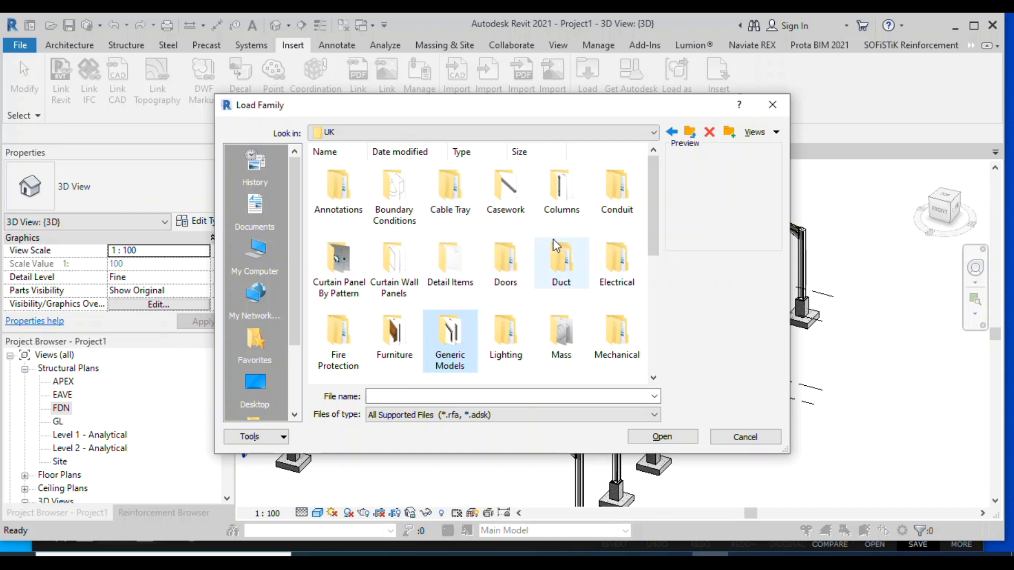
Browse the UK library to Structural Framing, Light Gauge Steel and select the Light Gauge-Zeds-Purlin family
scroll(451, 264, down, 3)
scroll(517, 289, down, 1)
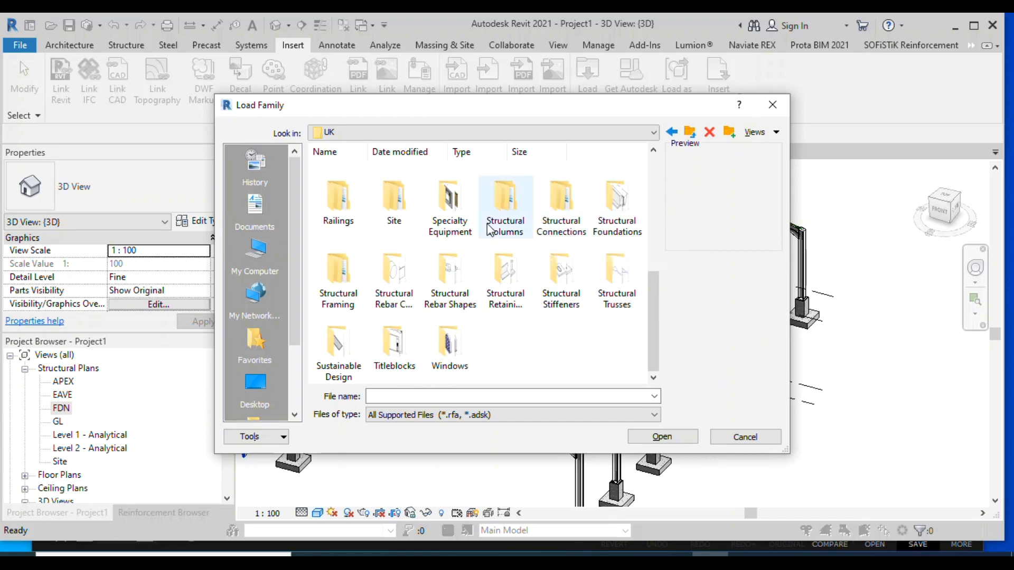
double_click(340, 288)
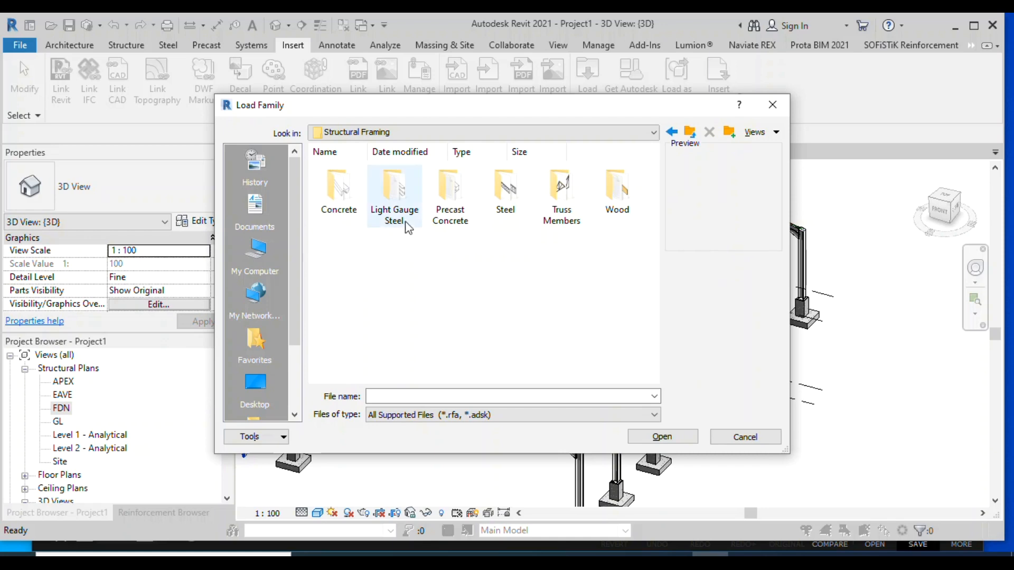
double_click(399, 225)
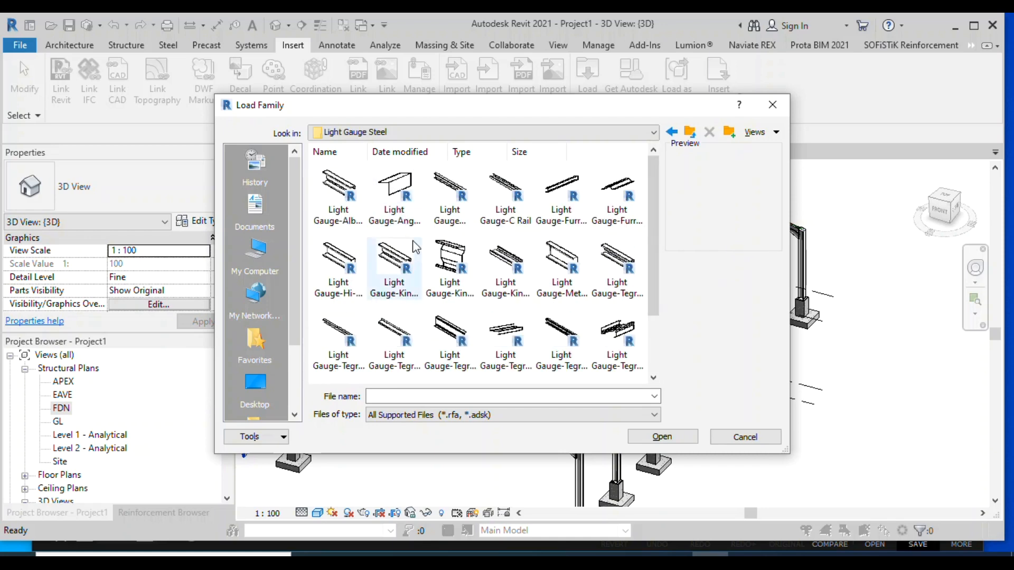
scroll(508, 269, down, 1)
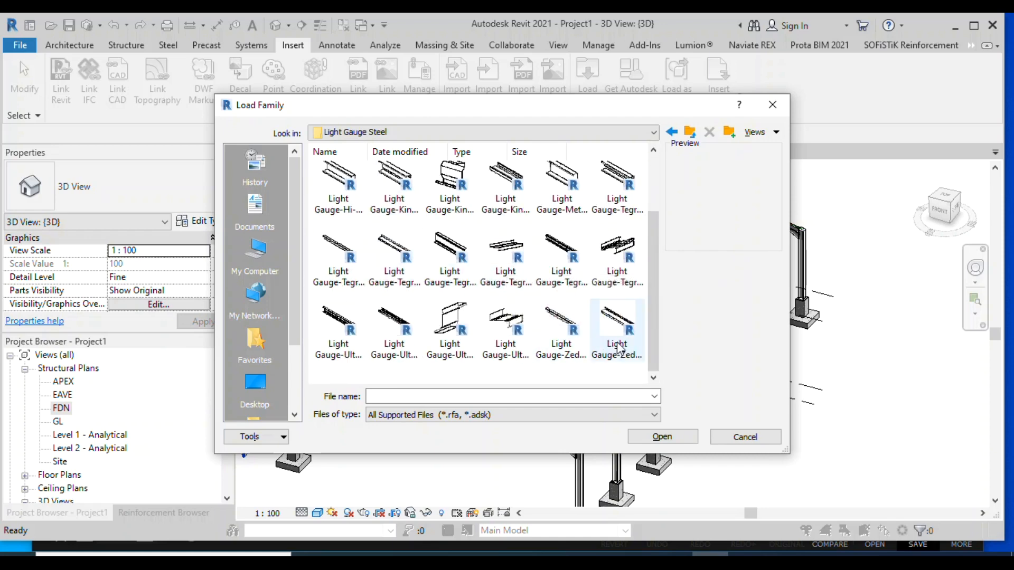
click(576, 343)
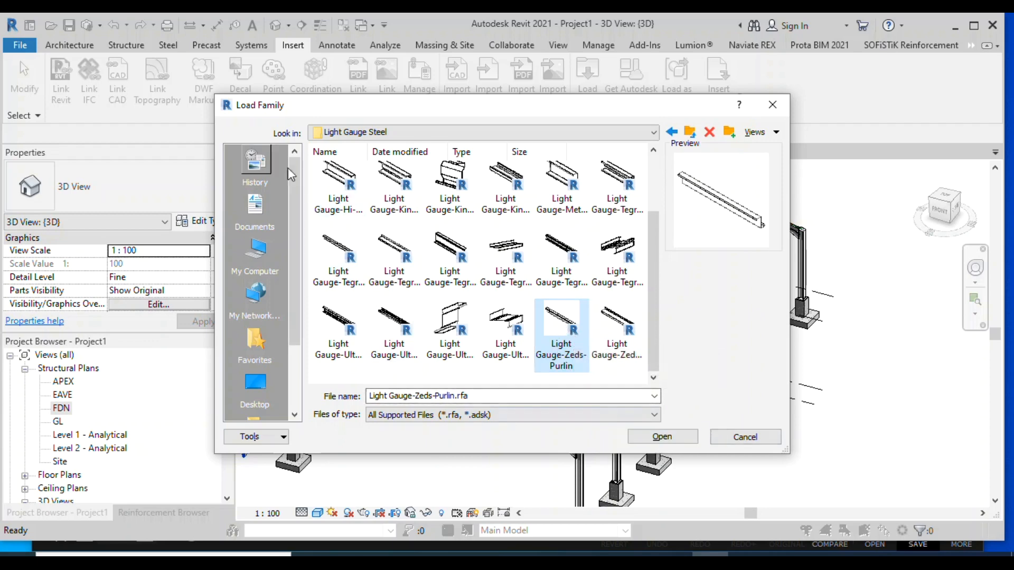
Preview the C-Channels family in the Steel folder and PFC-Parallel Flange Channels in its British Standard folder, and return to Structural Framing
click(691, 134)
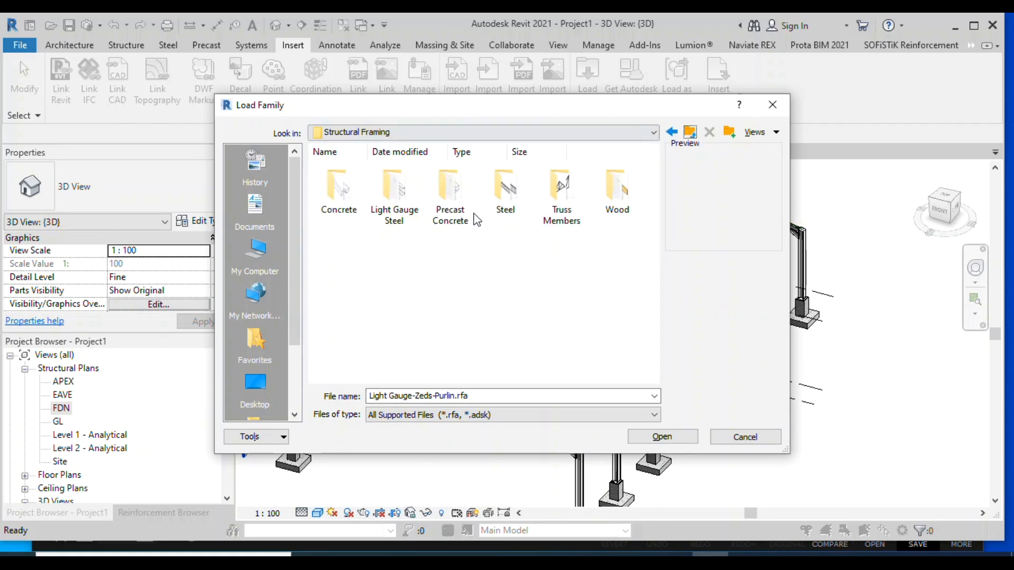
double_click(507, 206)
click(395, 265)
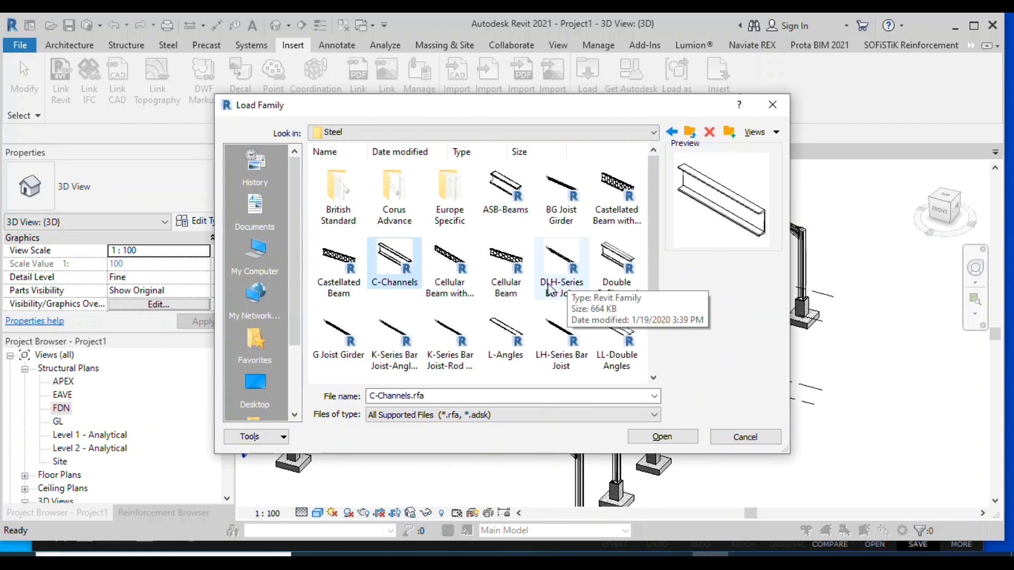
double_click(341, 211)
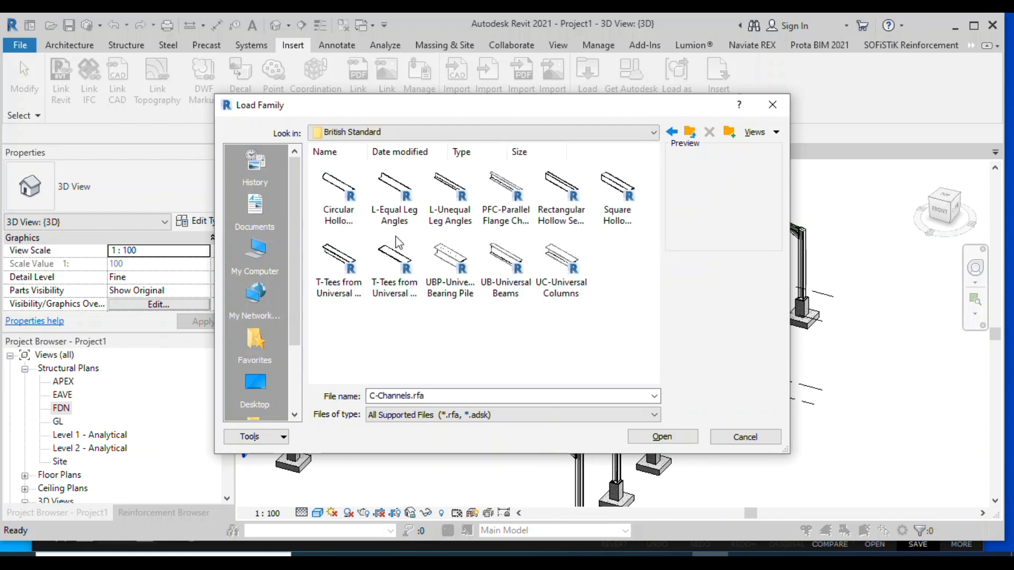
click(505, 216)
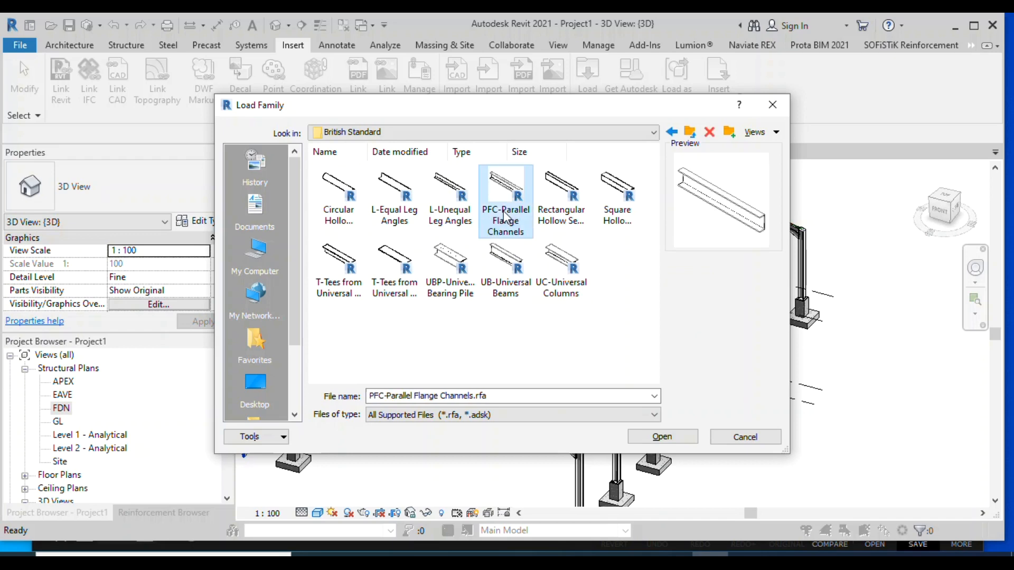
click(689, 134)
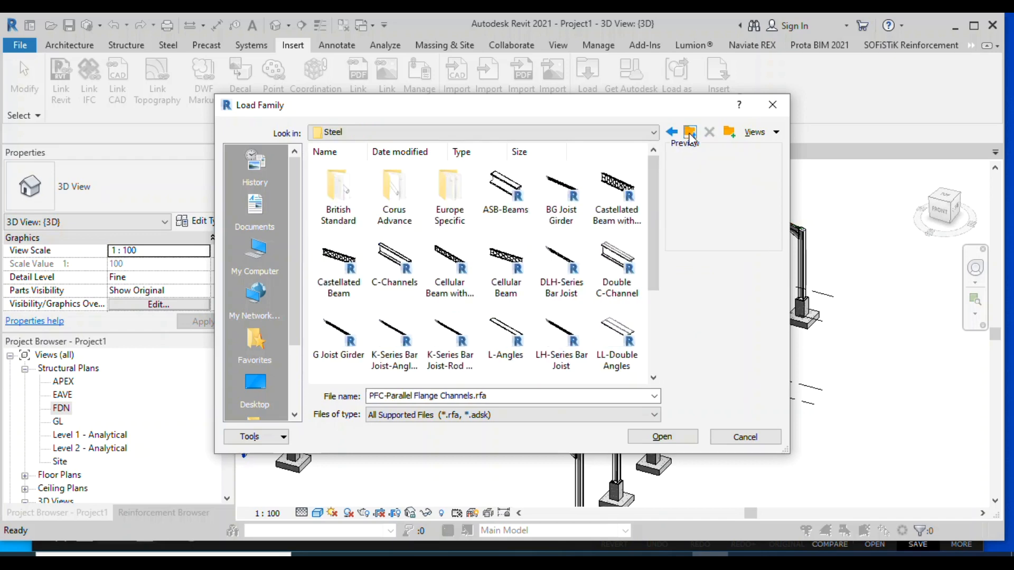
click(689, 134)
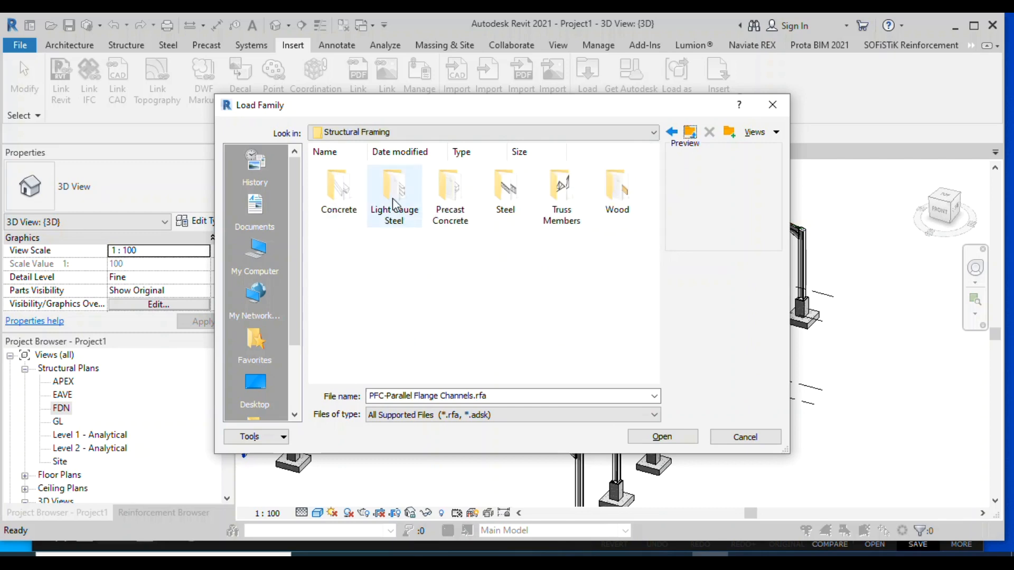
Open the Light Gauge-Zeds-Purlin family from the Light Gauge Steel folder for loading
double_click(395, 216)
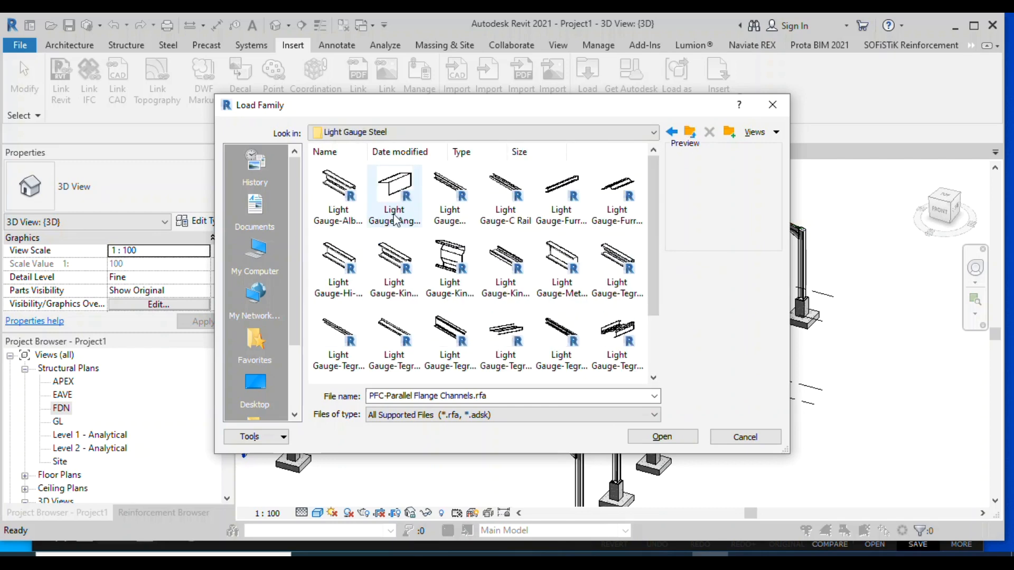
scroll(401, 232, down, 1)
click(562, 345)
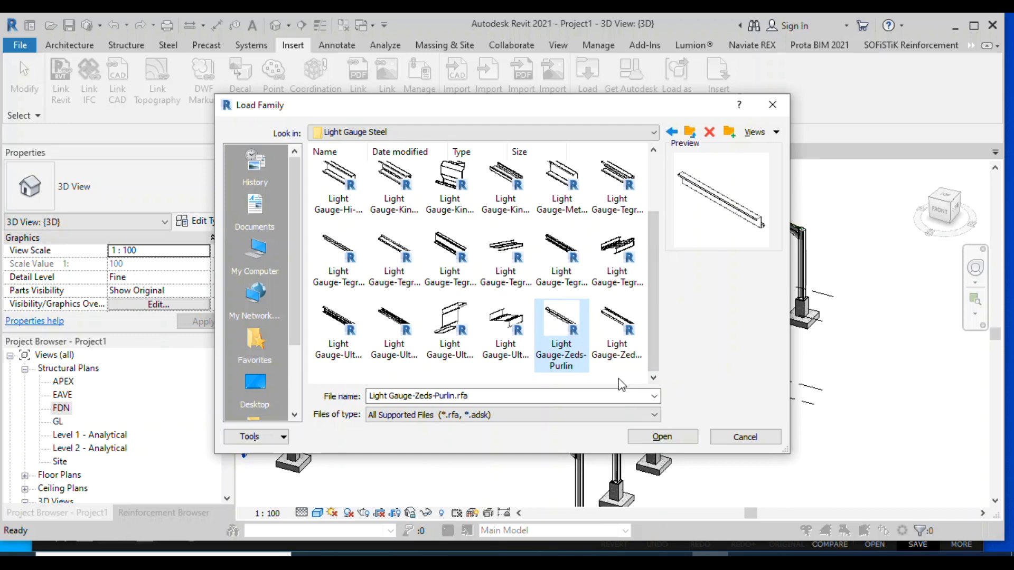
click(651, 438)
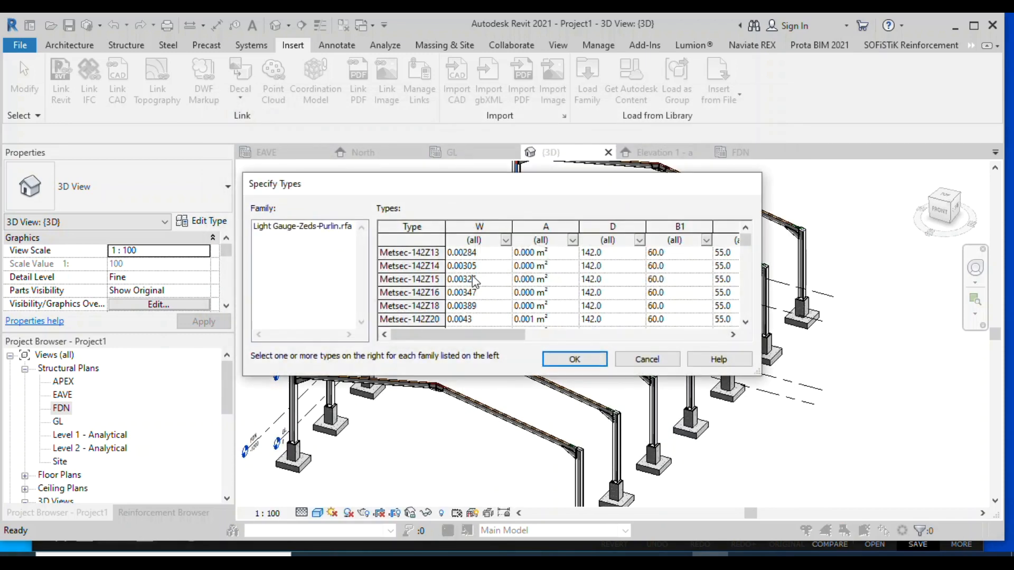
Look through the Zeds purlin types and load type Hi-Span-Z15615 into the project
scroll(566, 262, down, 10)
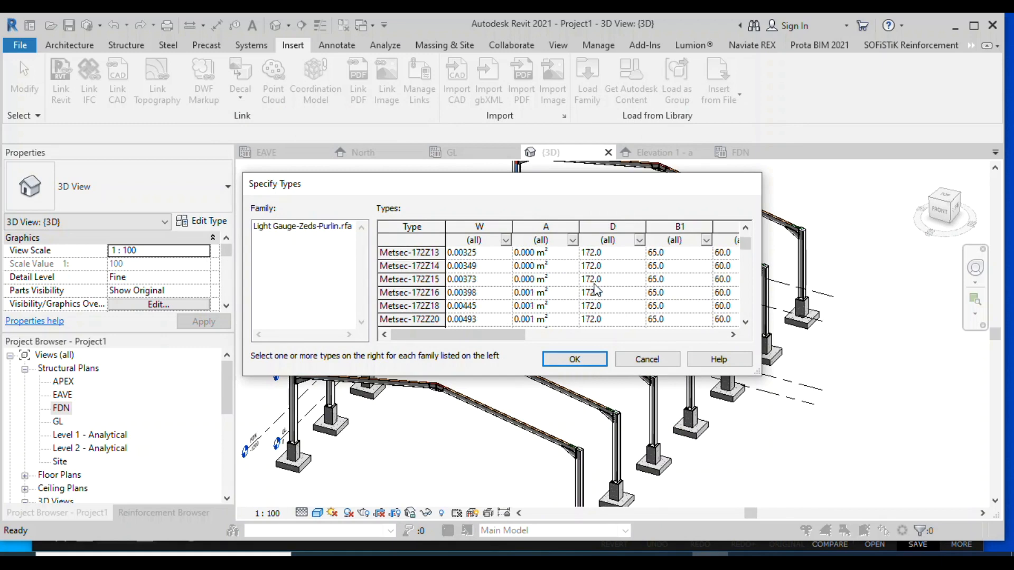
scroll(597, 302, down, 15)
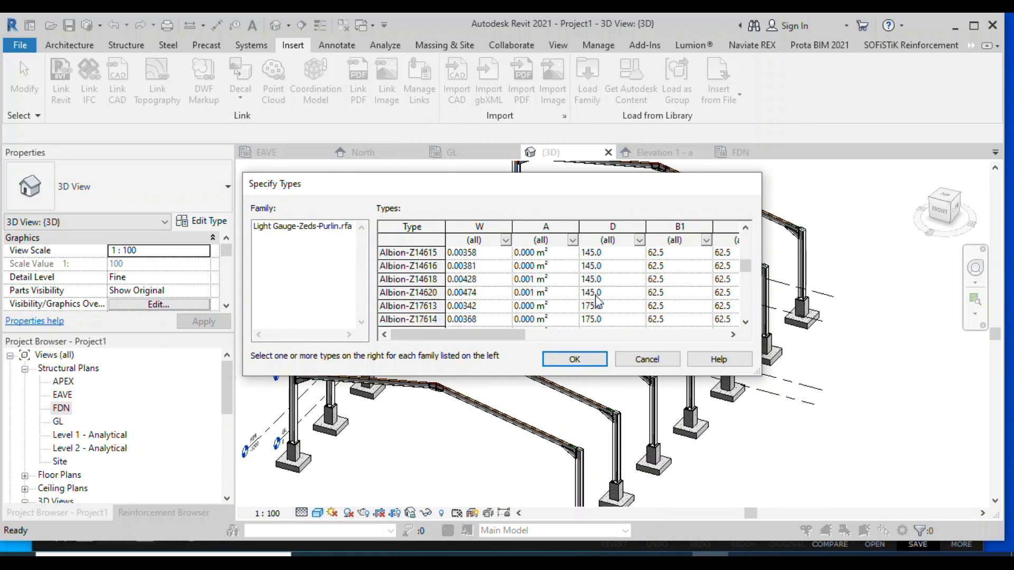
scroll(600, 301, down, 15)
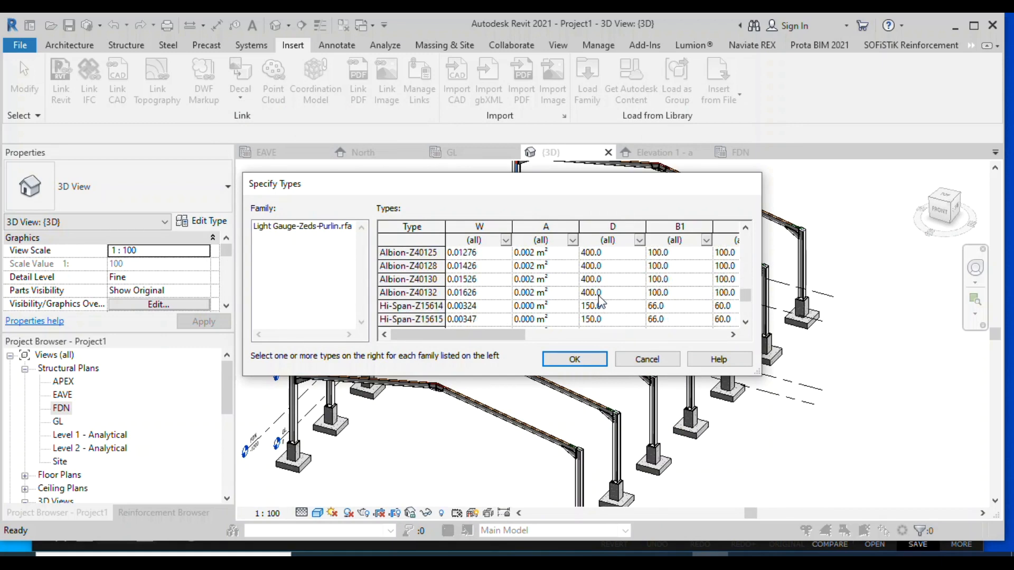
scroll(601, 299, down, 3)
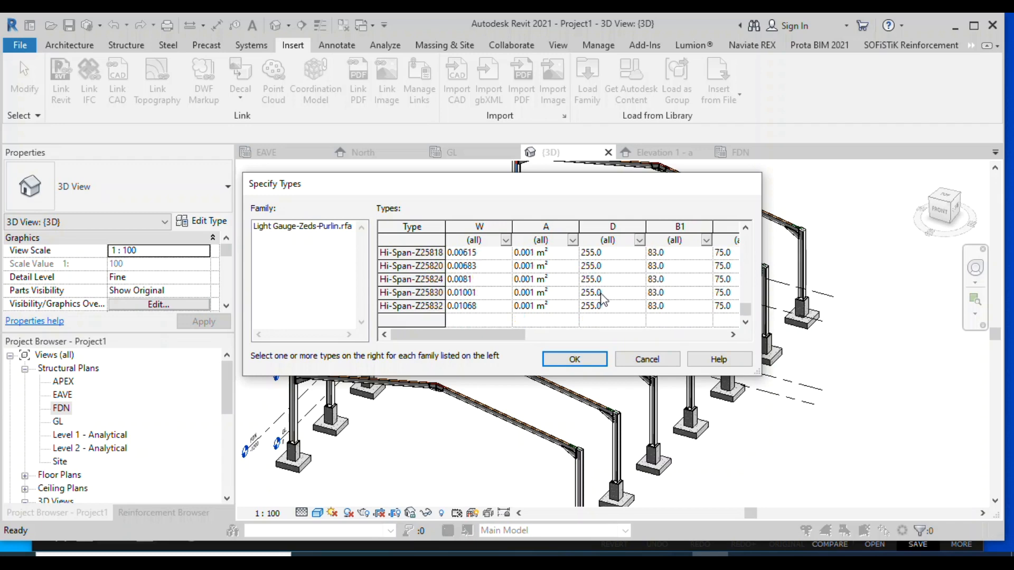
scroll(601, 299, up, 10)
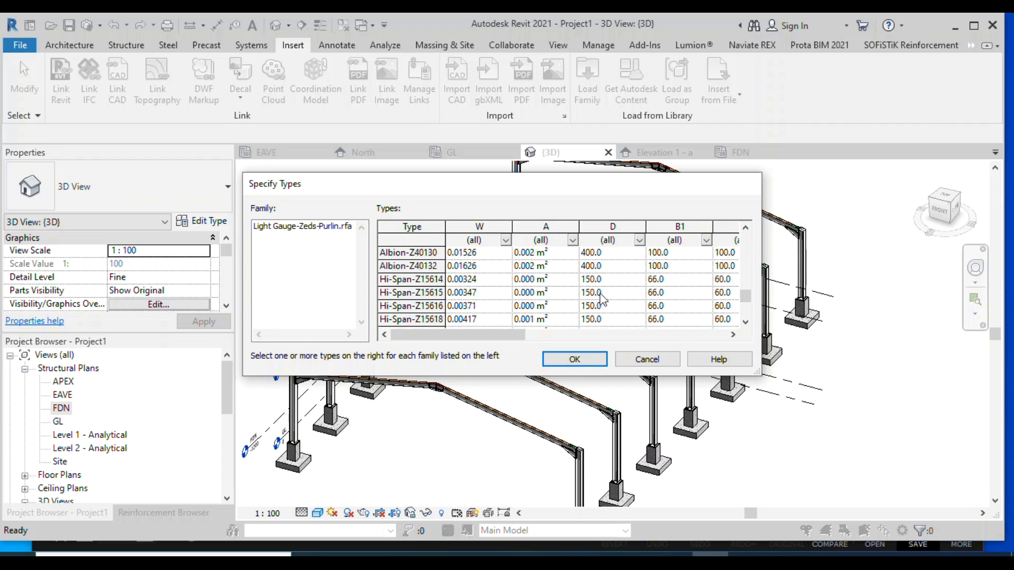
click(601, 300)
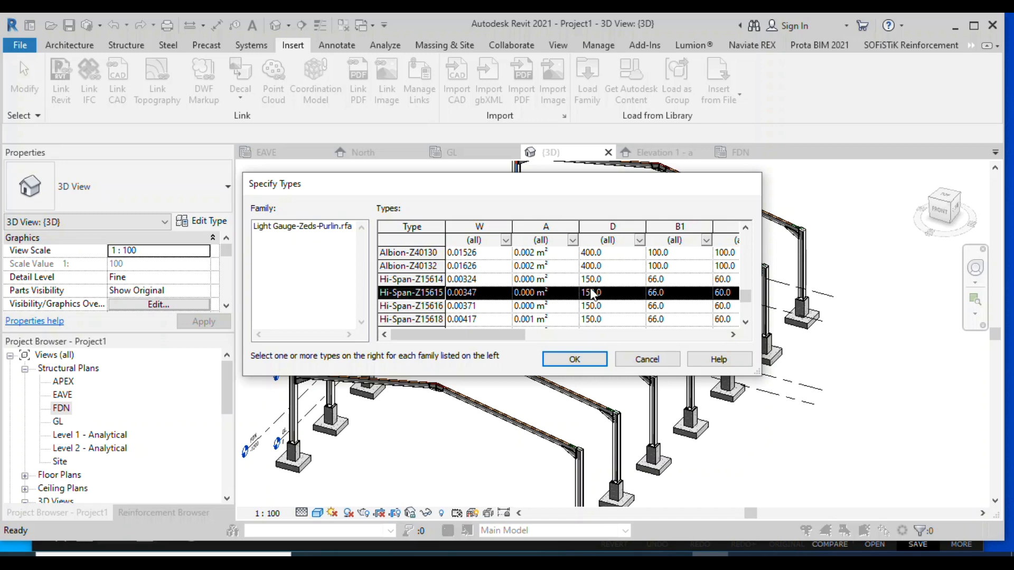
click(574, 360)
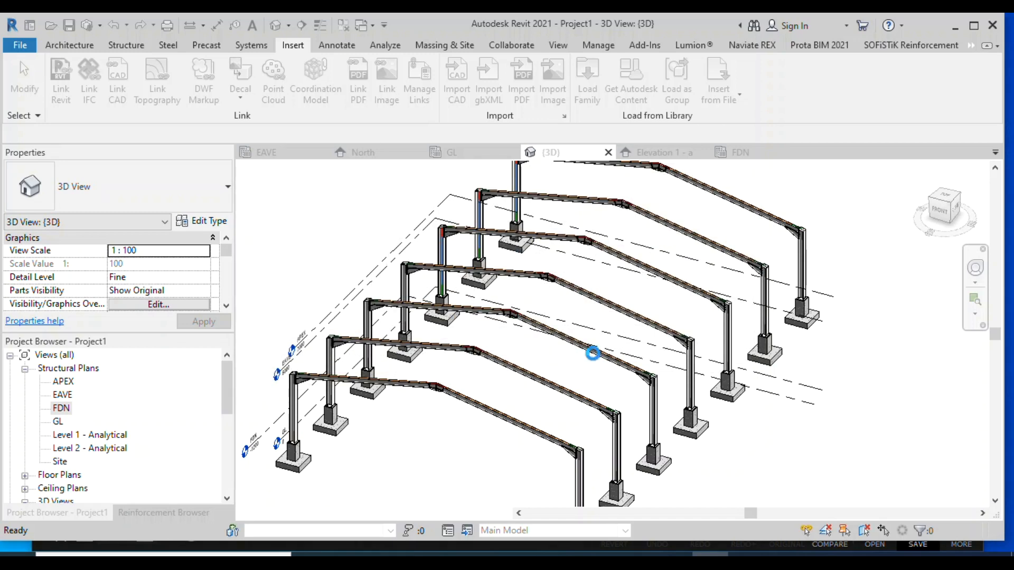
Examine the rafters and haunches of the portal frames in the 3D view for placing the purlins
scroll(530, 306, down, 1)
scroll(530, 307, down, 1)
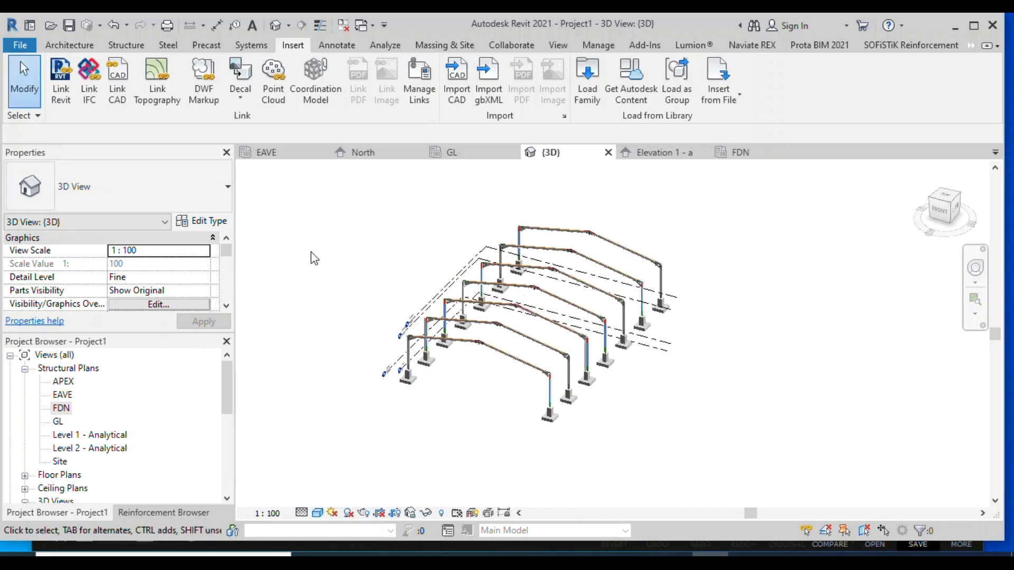
click(119, 45)
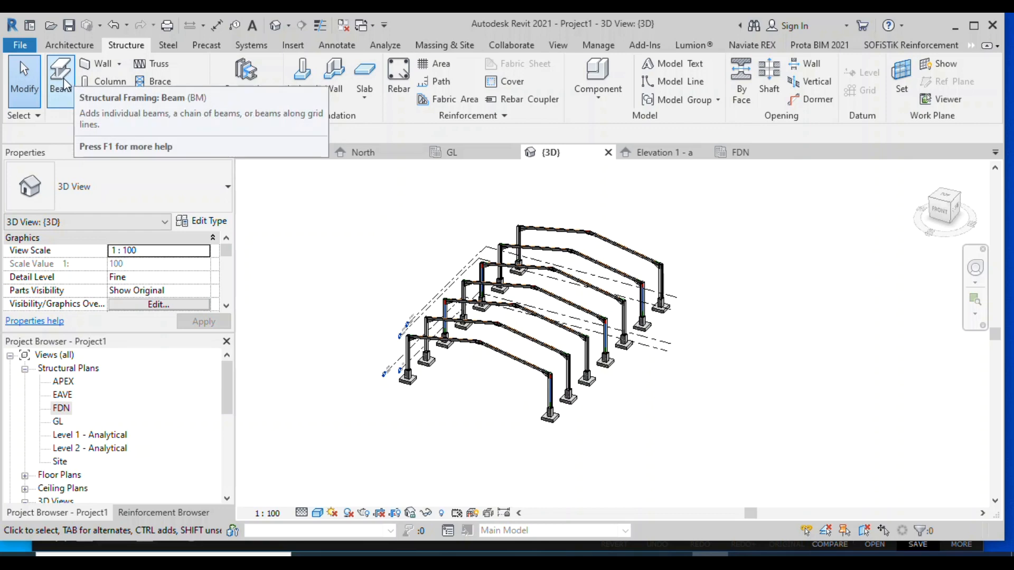
scroll(531, 288, up, 2)
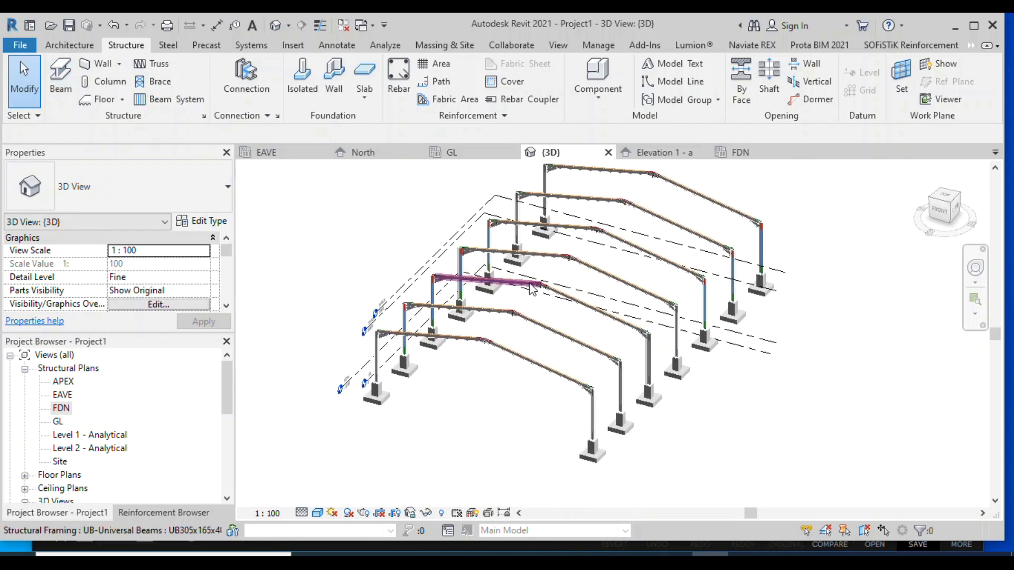
scroll(507, 359, up, 4)
scroll(507, 359, down, 4)
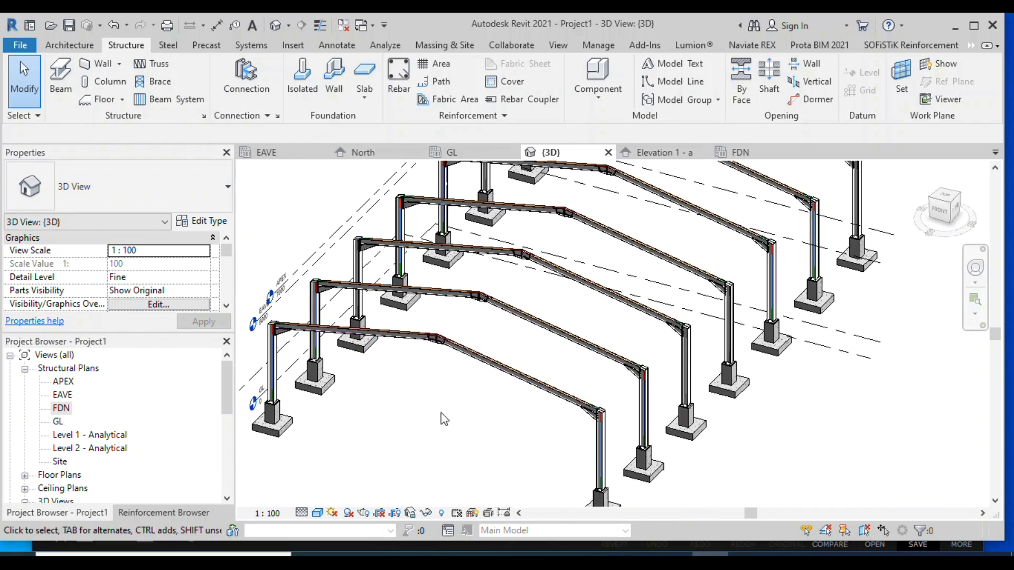
scroll(443, 419, down, 3)
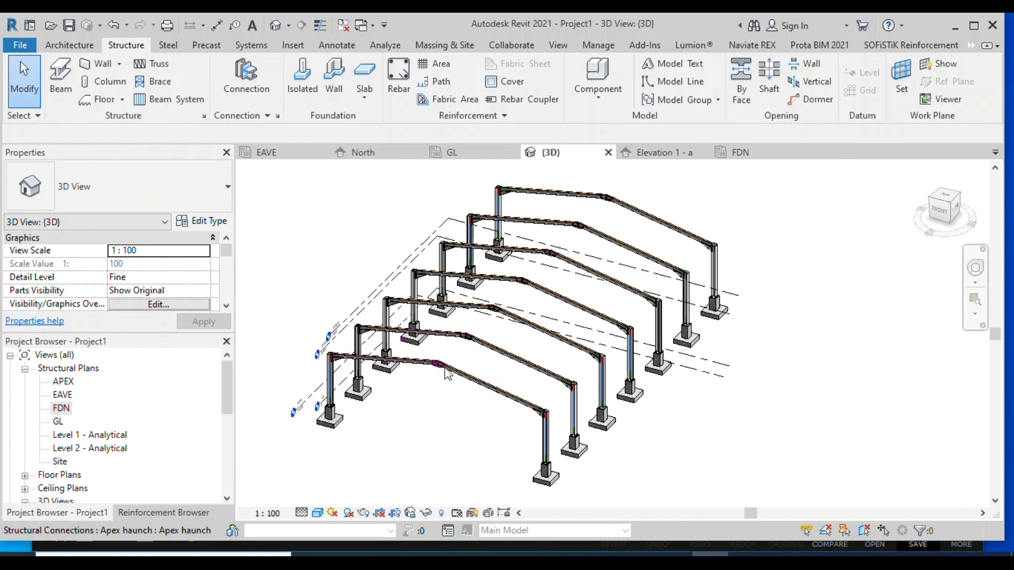
scroll(506, 375, up, 3)
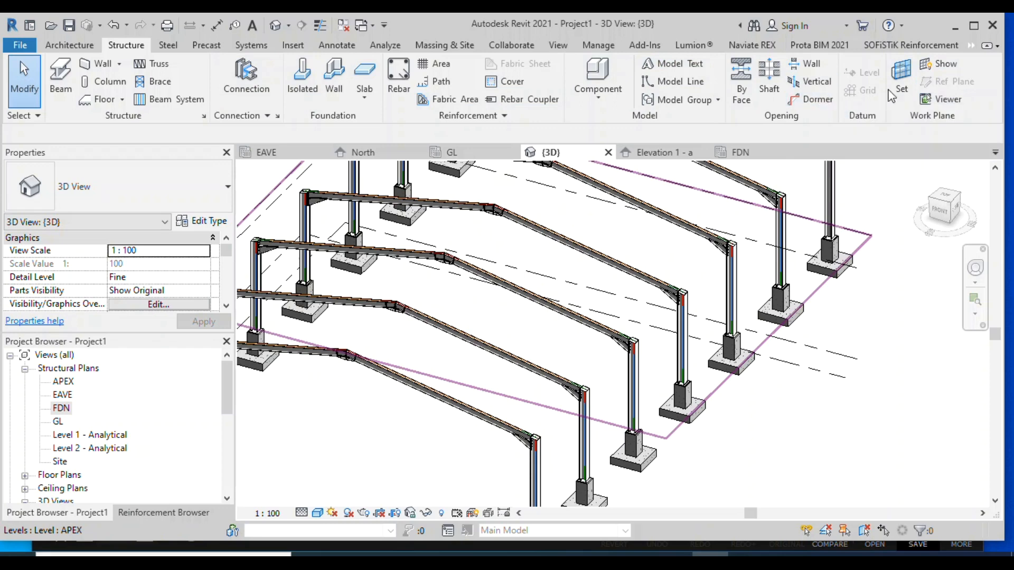
Set a new work plane by picking the top face of a portal-frame rafter beside its eaves haunch
click(902, 85)
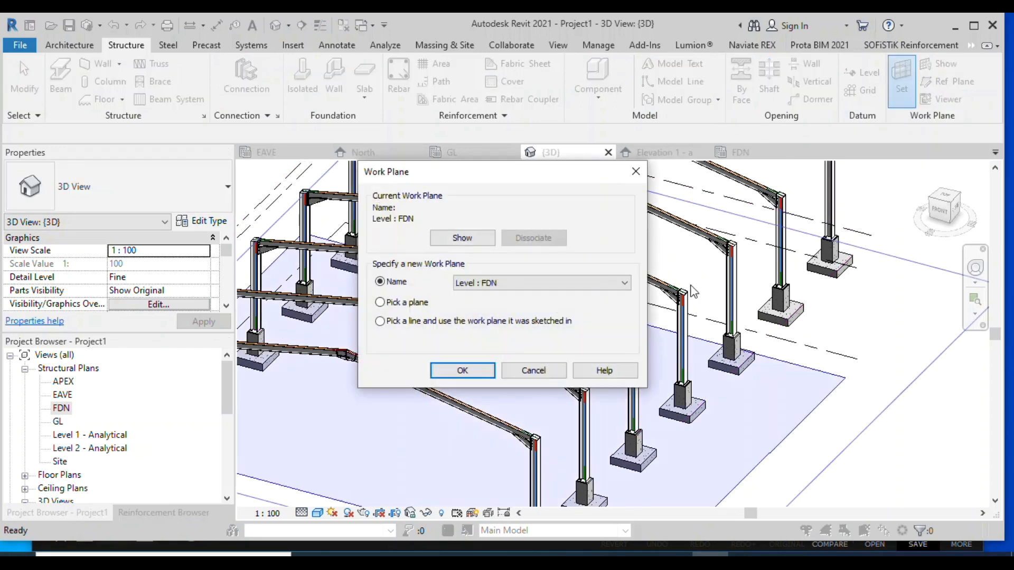
click(463, 371)
scroll(475, 376, up, 8)
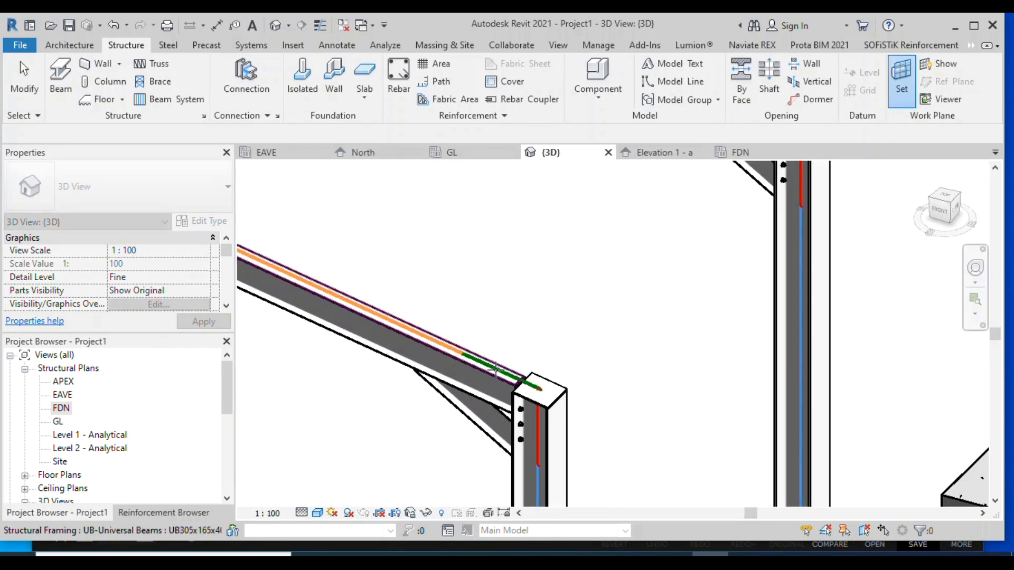
click(496, 369)
Set the work plane again, using Pick a plane on the nearest UB305x165x40 rafter's top face close to the eaves
scroll(521, 382, down, 8)
scroll(351, 286, up, 5)
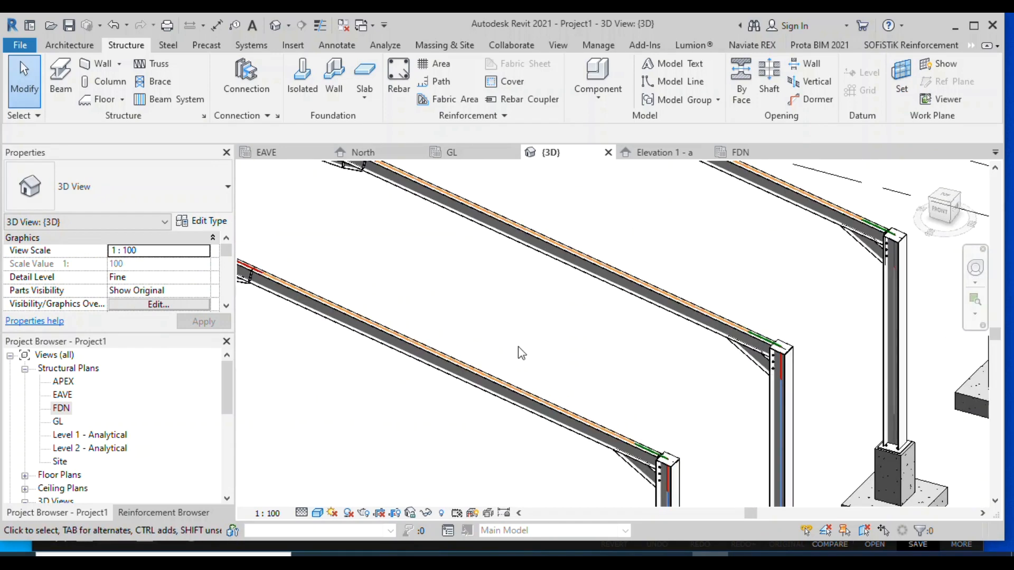
scroll(489, 375, up, 3)
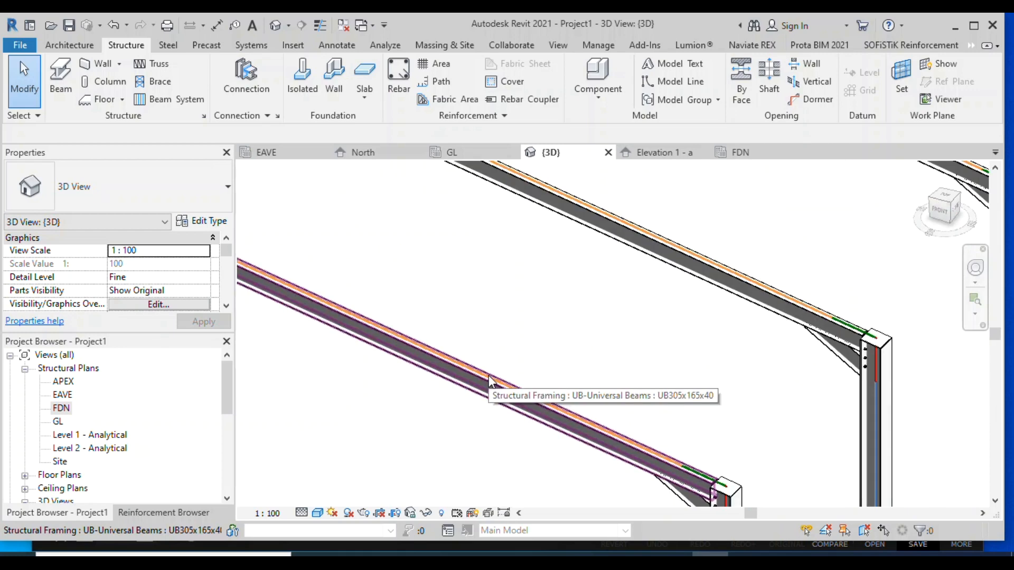
scroll(492, 379, up, 2)
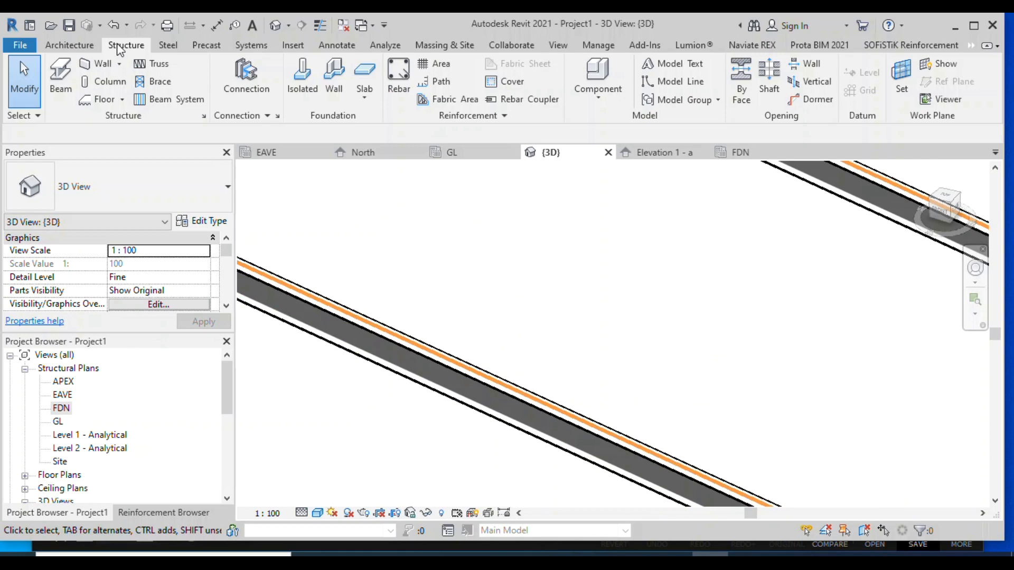
scroll(683, 224, down, 5)
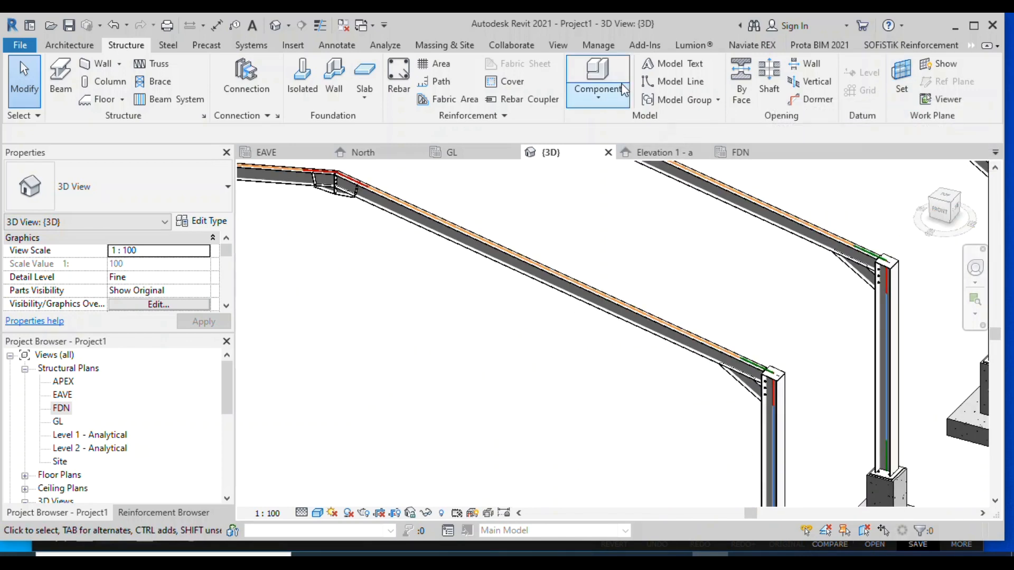
click(902, 82)
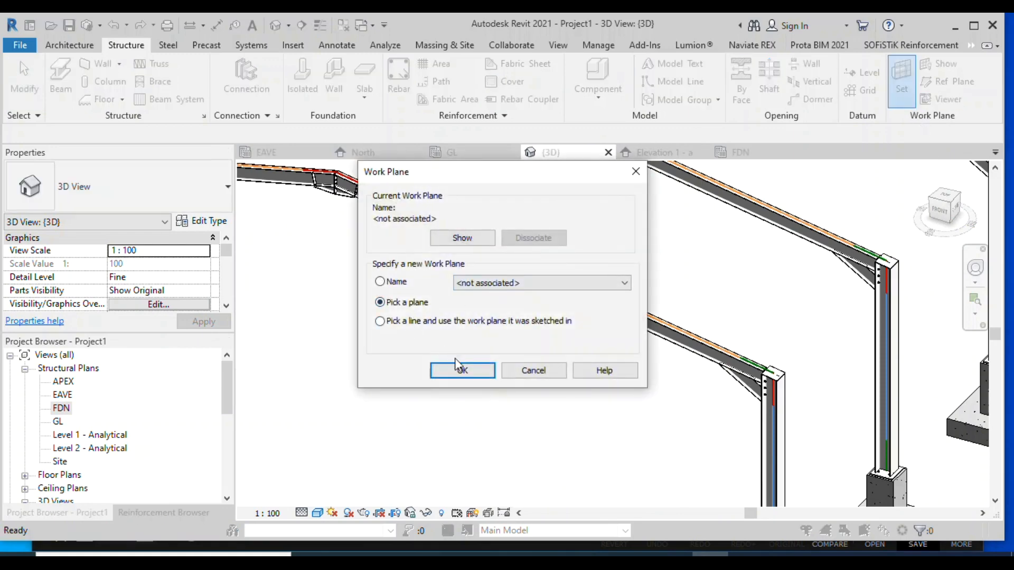
click(463, 370)
scroll(740, 354, up, 5)
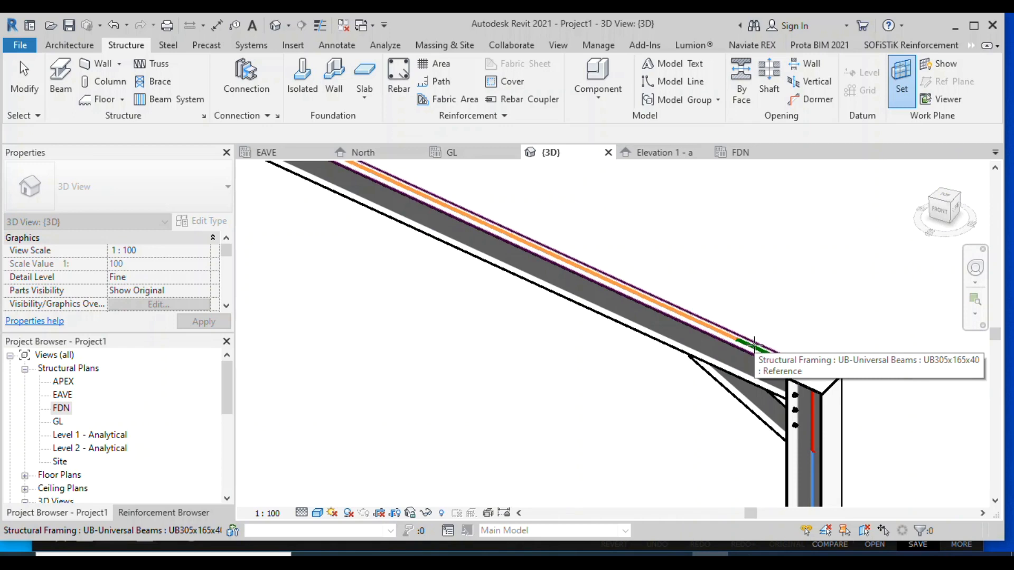
click(754, 344)
Display the active work plane, examine its slope against the rafters from a low angle, and hide it again
scroll(473, 413, down, 2)
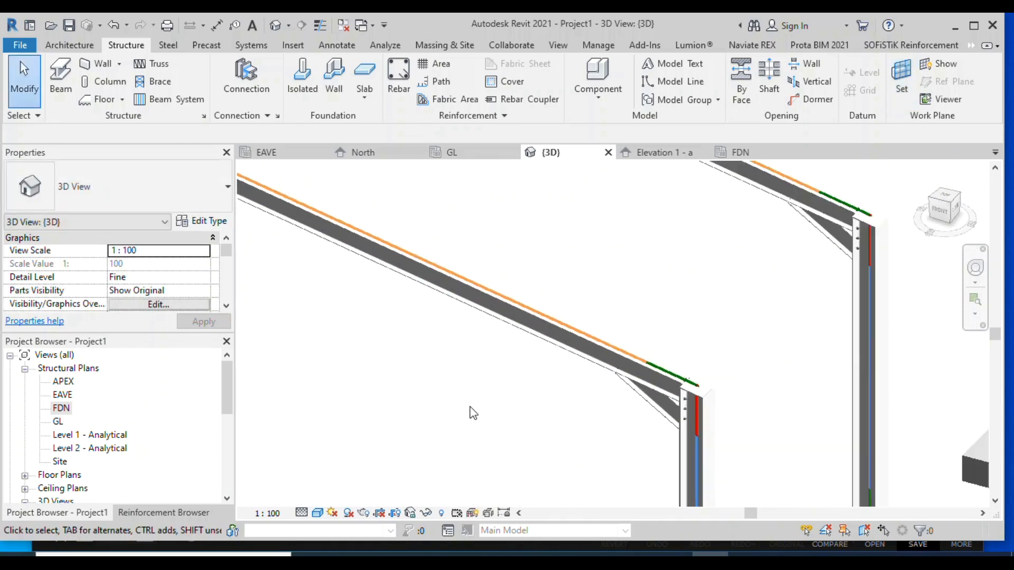
scroll(473, 413, down, 2)
click(932, 66)
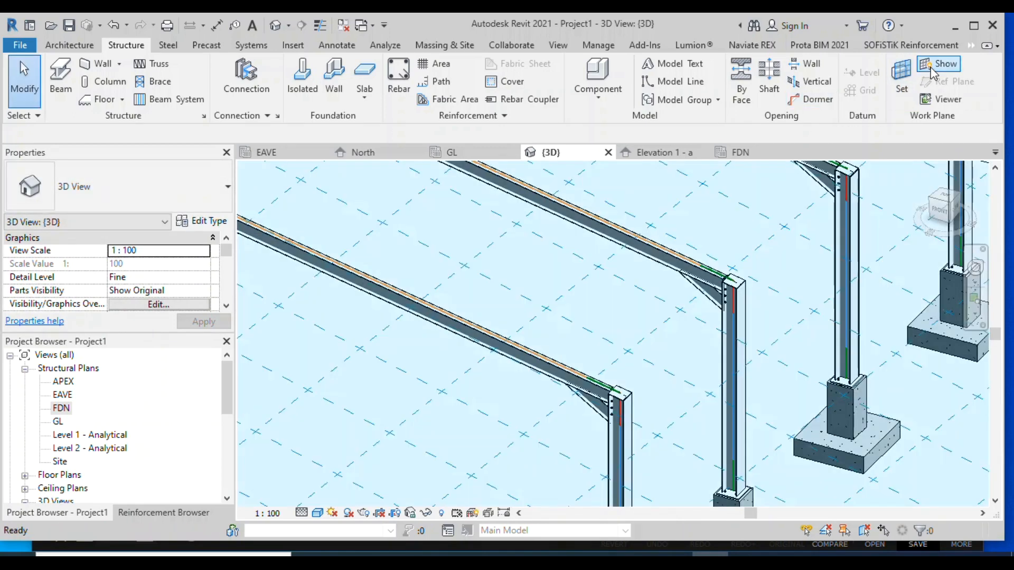
scroll(686, 280, down, 6)
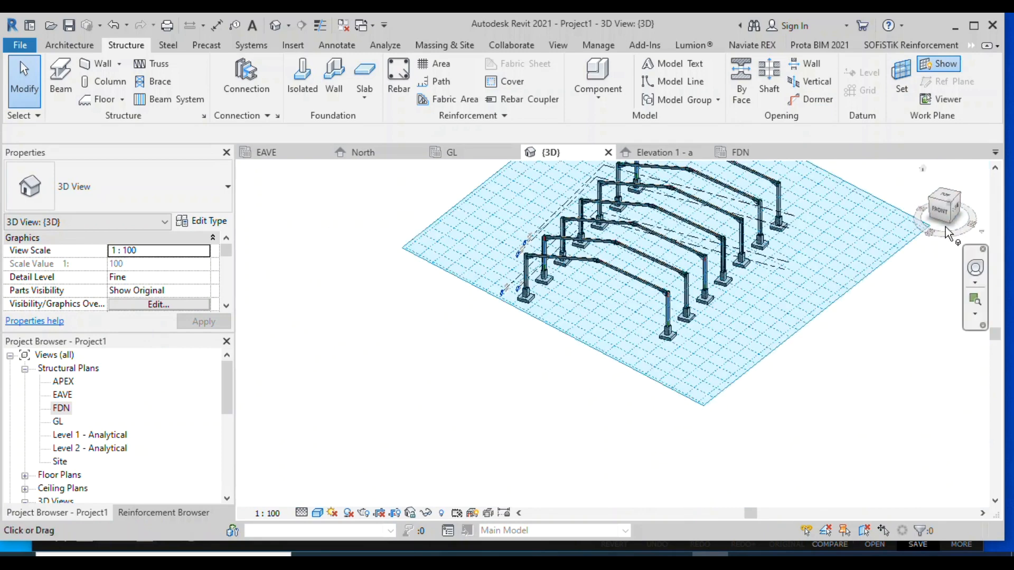
click(974, 266)
drag(840, 319, 722, 297)
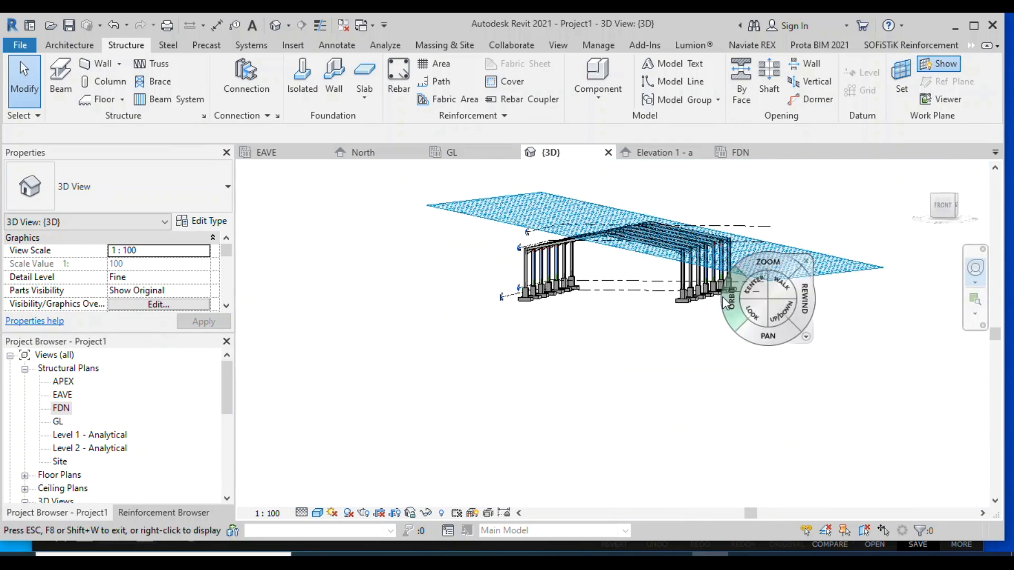
click(932, 65)
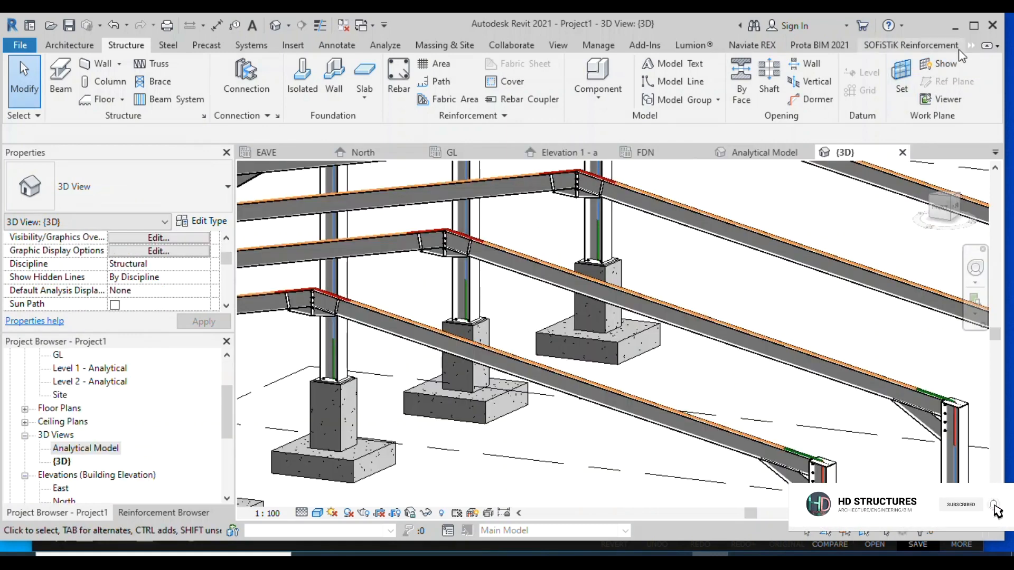
Place a Light Gauge-Zeds-Purlin Hi-Span-Z15615 beam in the top view, spanning two adjacent rafters square to them near the apex haunch
click(59, 84)
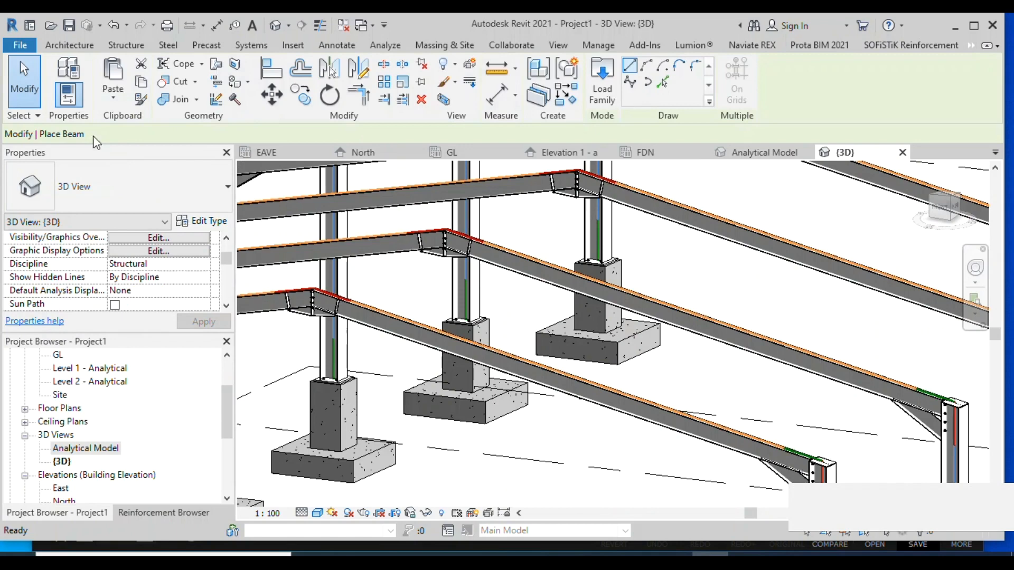
click(168, 186)
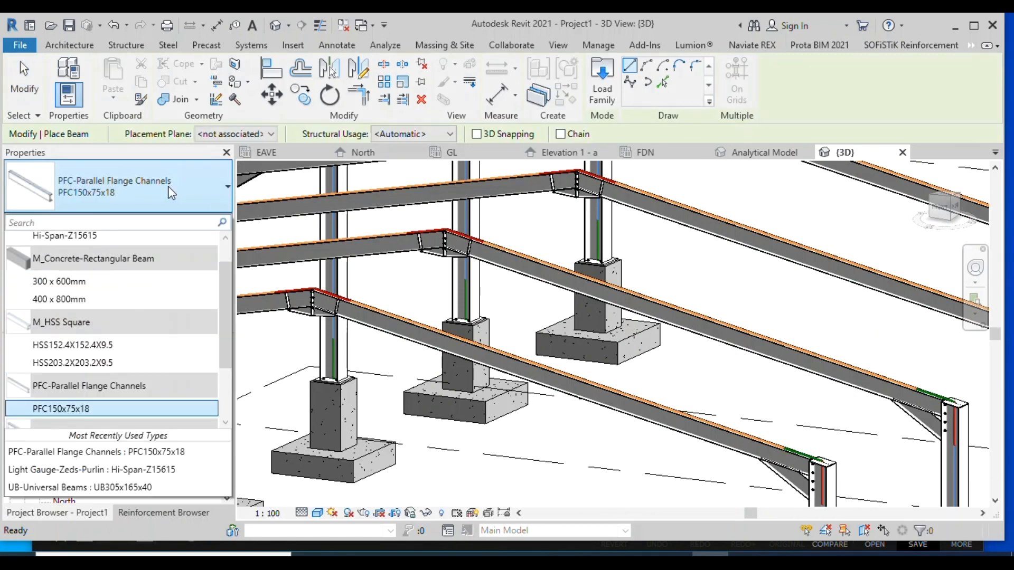
scroll(169, 288, down, 1)
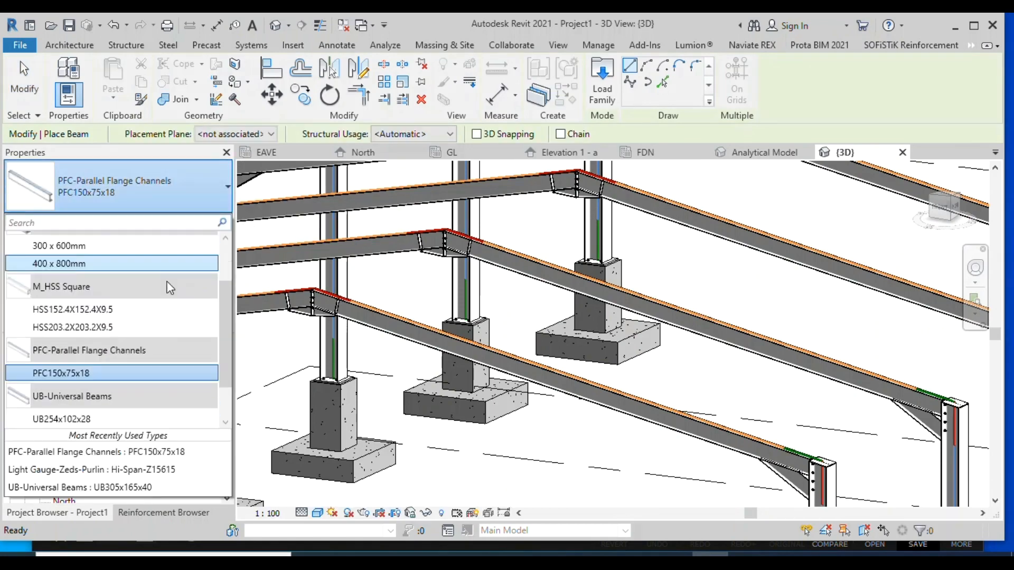
scroll(169, 287, down, 2)
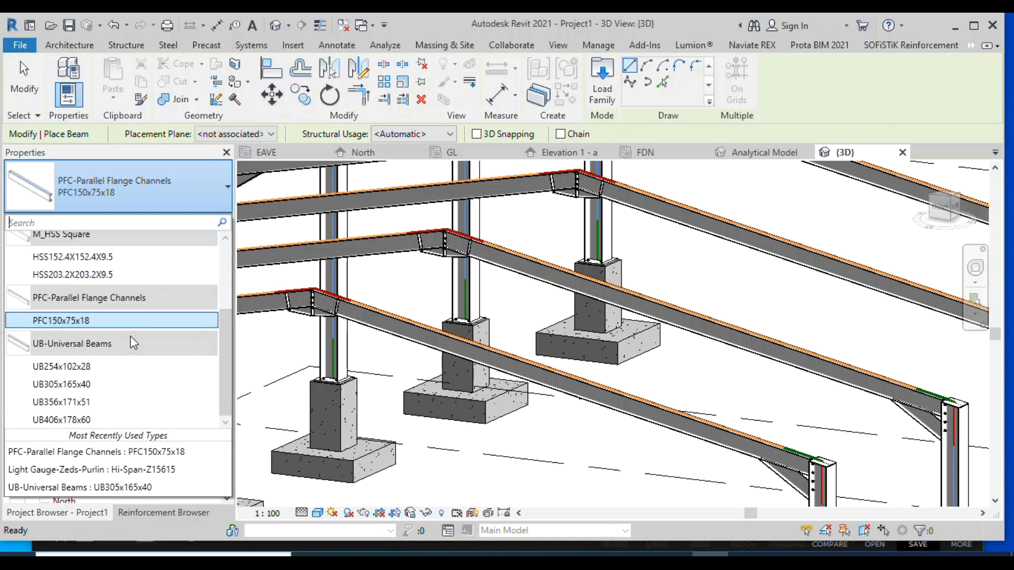
click(86, 470)
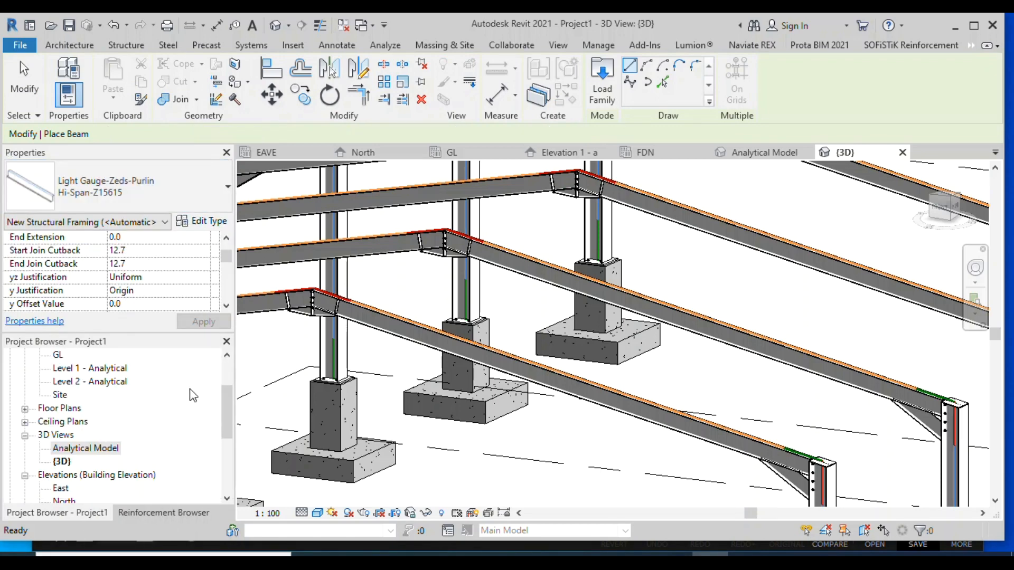
click(946, 199)
scroll(556, 428, up, 4)
scroll(503, 428, up, 3)
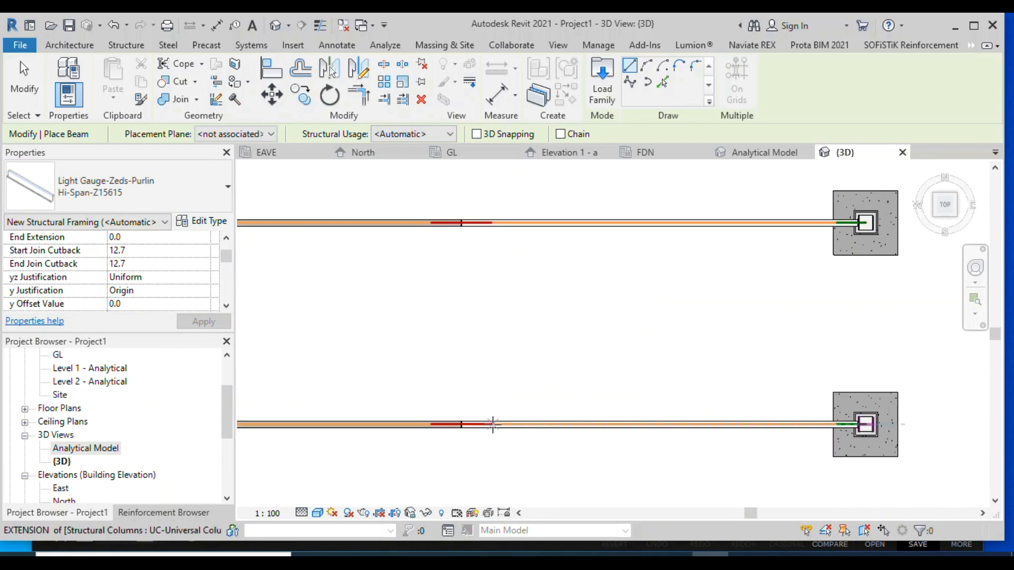
click(492, 424)
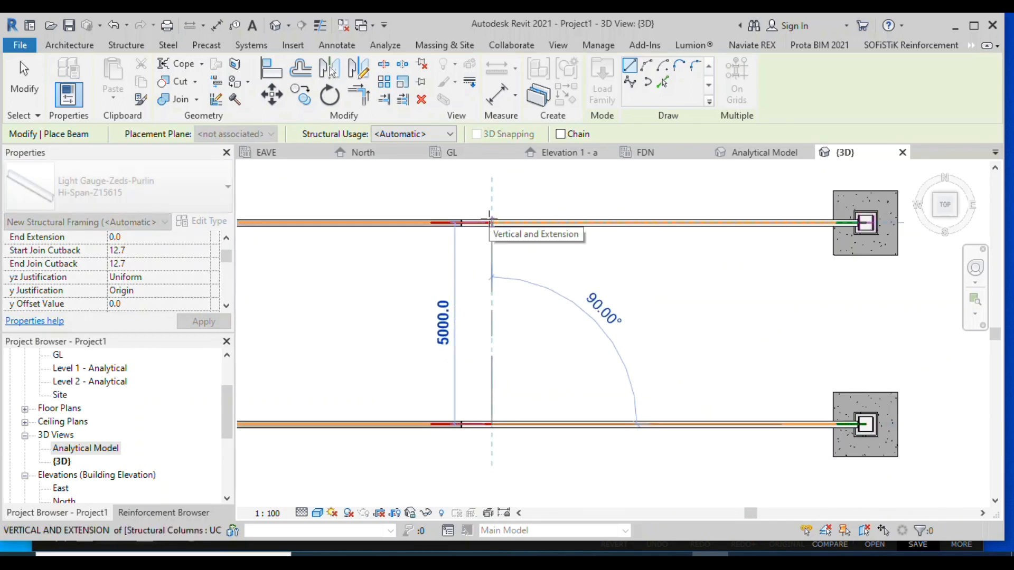
click(491, 222)
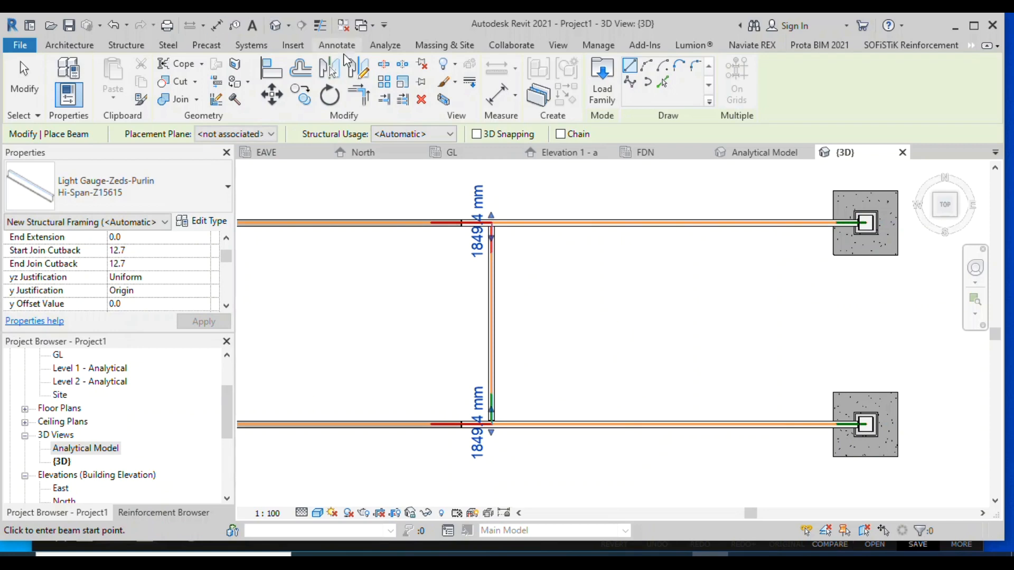
End beam placement and examine the new purlin's position on the rafters from the front and from oblique 3D angles
click(975, 268)
drag(622, 346, 606, 236)
scroll(579, 404, down, 4)
drag(495, 349, 481, 316)
scroll(449, 337, down, 2)
scroll(516, 260, up, 1)
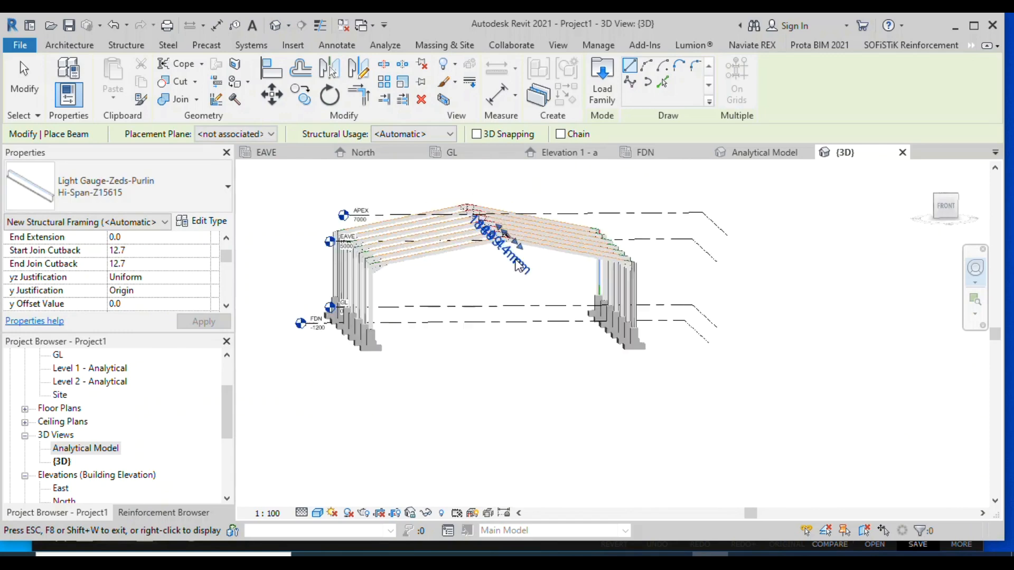
scroll(519, 265, up, 4)
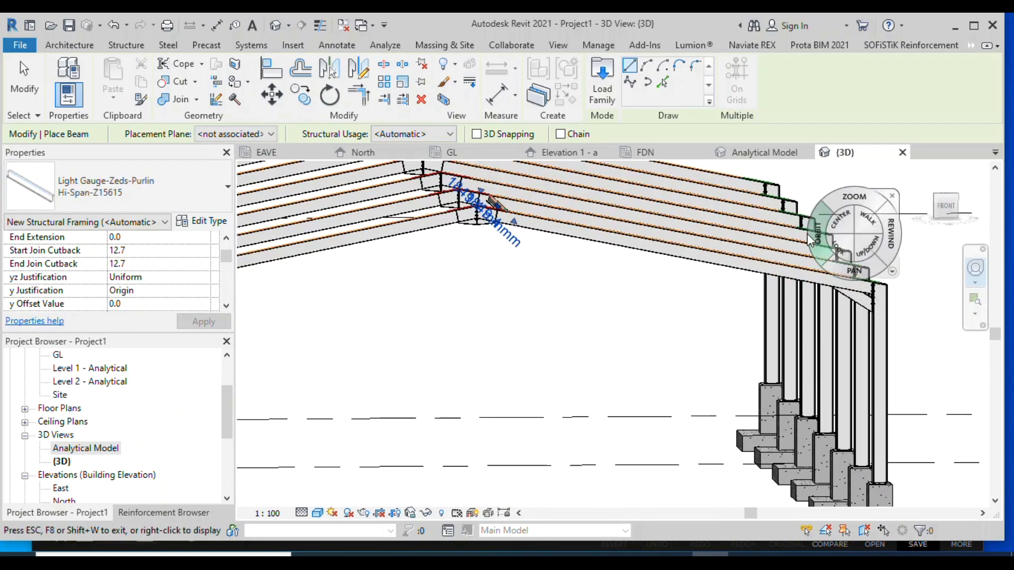
key(Escape)
key(Escape)
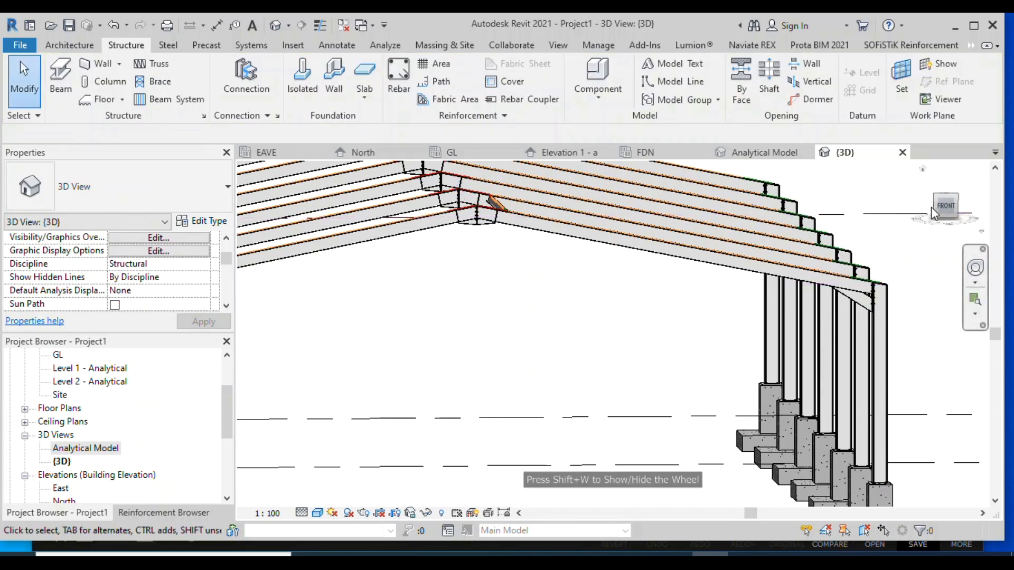
click(950, 212)
scroll(611, 299, up, 5)
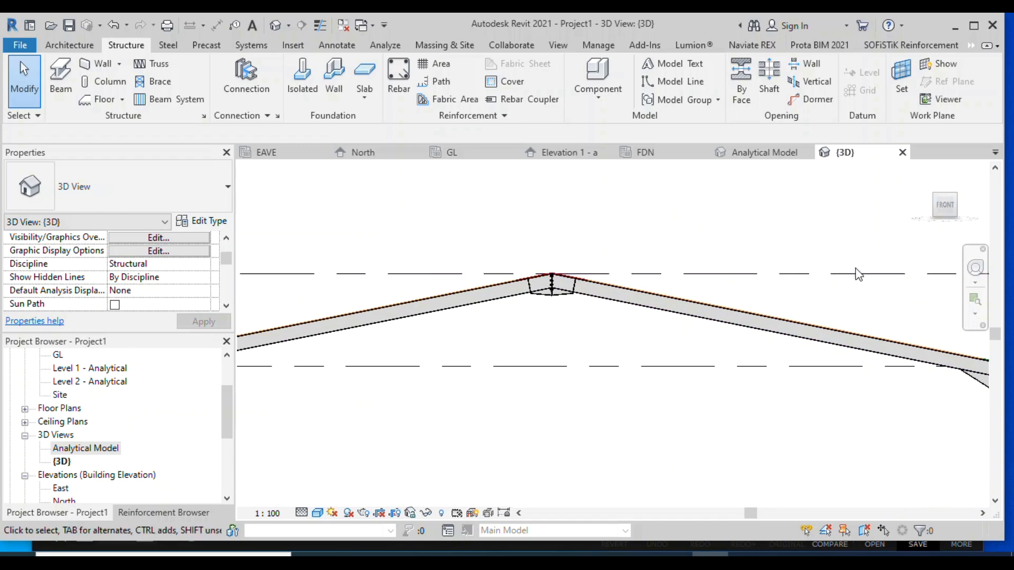
click(984, 265)
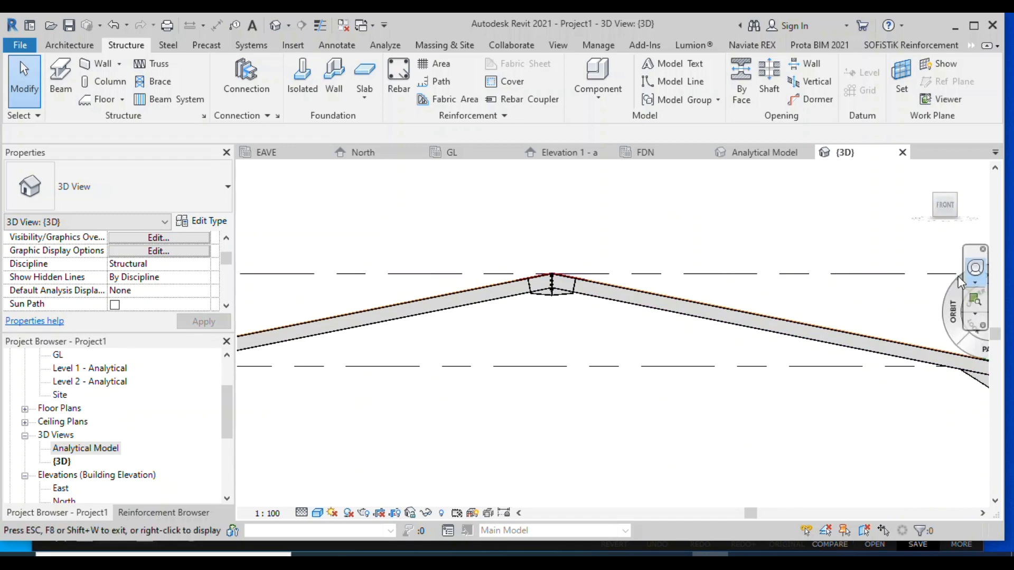
drag(833, 333, 825, 328)
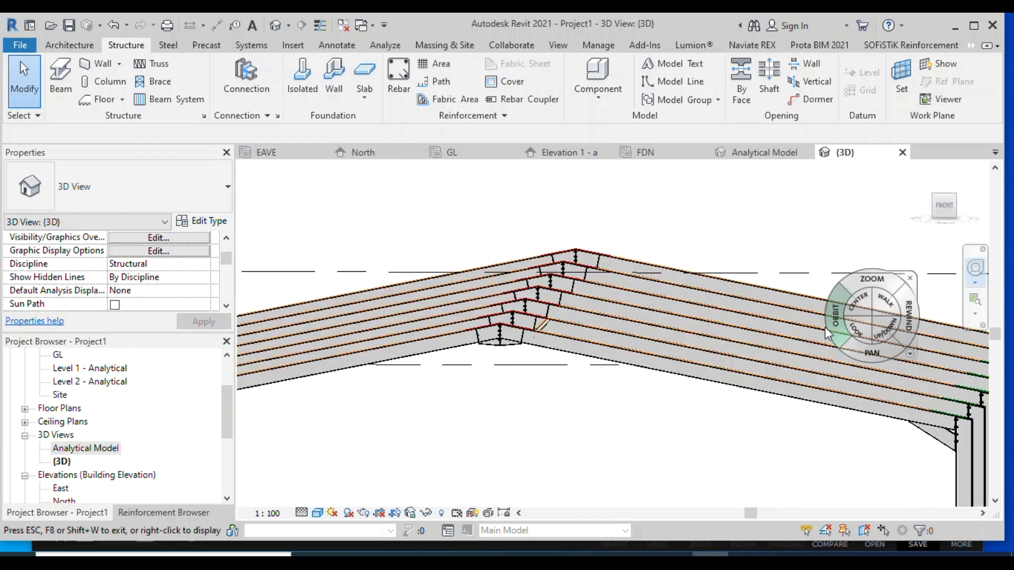
drag(682, 338, 504, 324)
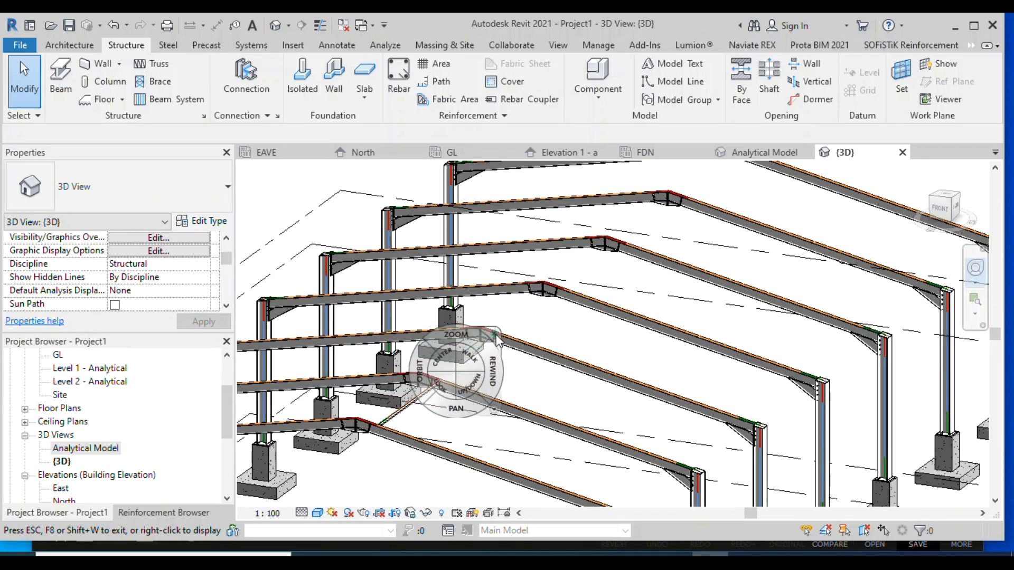
click(495, 334)
Set the z Justification of the Zed purlin near the apex to Bottom and deselect it
scroll(396, 425, up, 4)
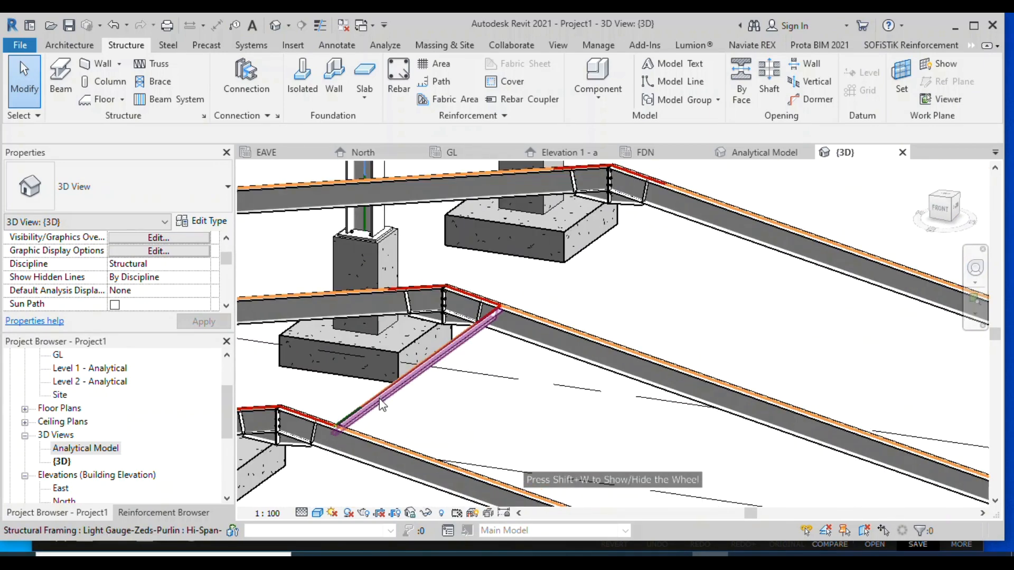
click(383, 405)
scroll(144, 265, down, 2)
scroll(144, 265, down, 1)
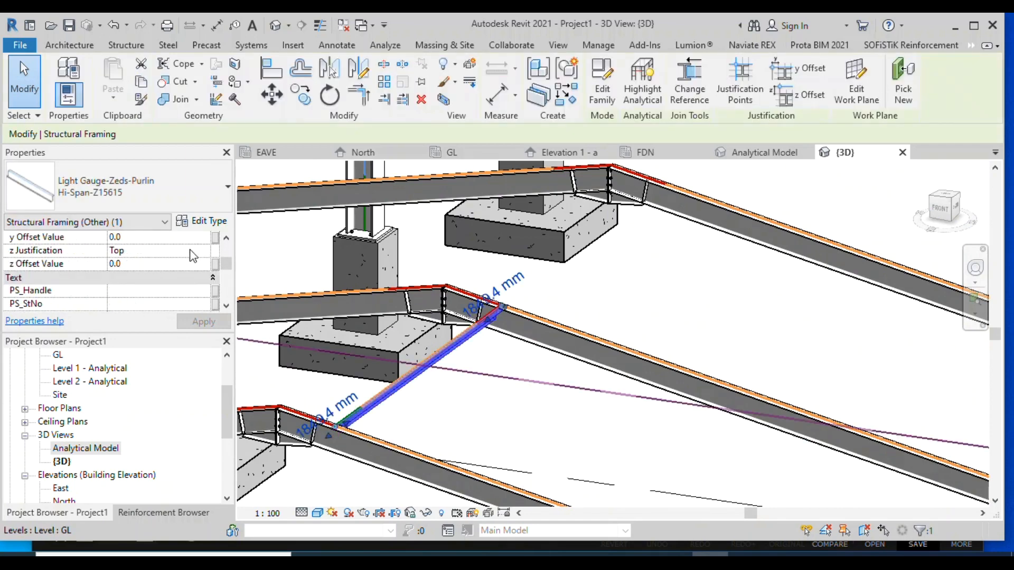
click(203, 264)
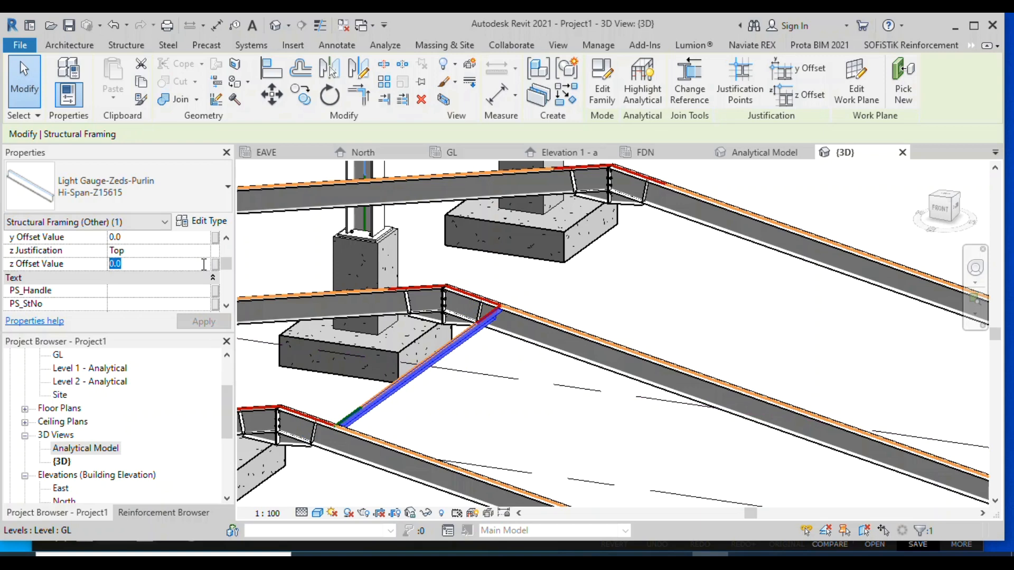
click(203, 254)
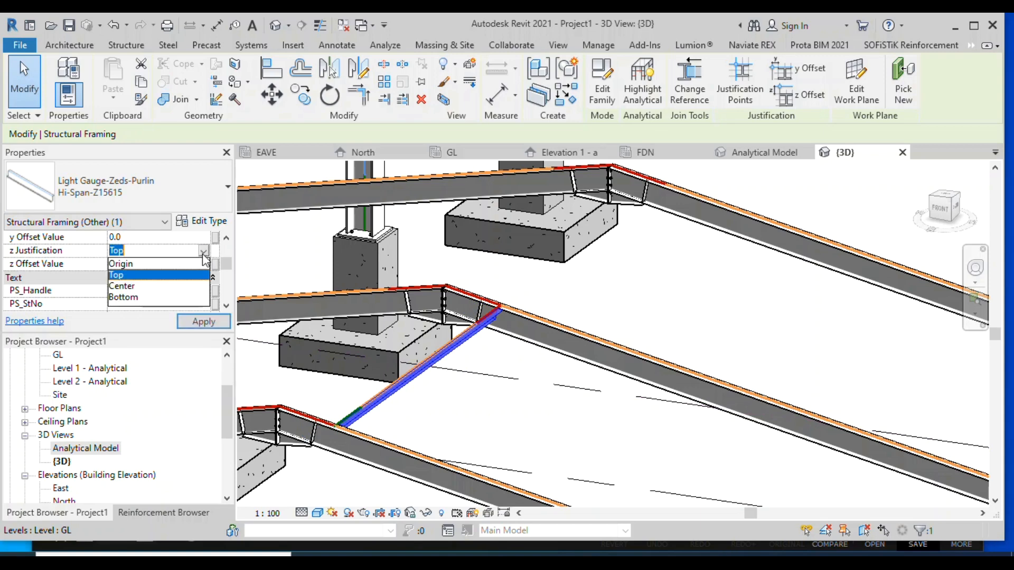
click(124, 297)
click(186, 320)
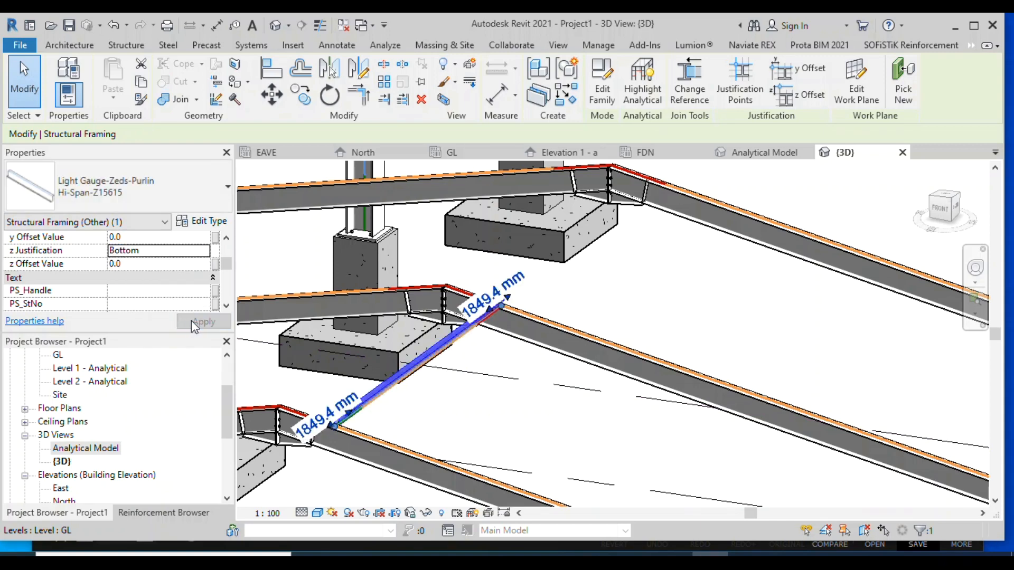
scroll(485, 323, up, 3)
click(697, 262)
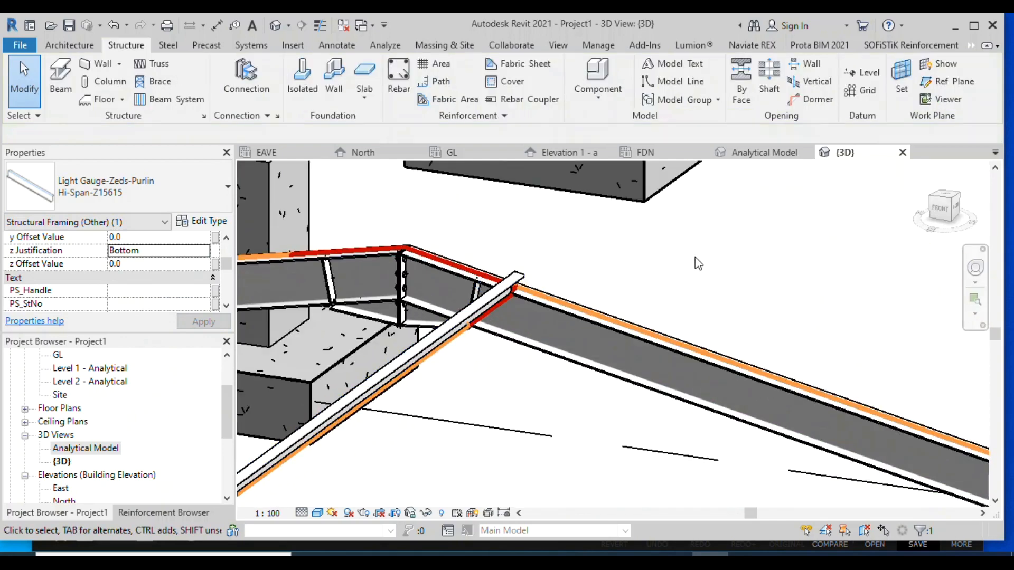
Examine how the Zed purlin near the apex sits on the rafter flanges, from oblique angles and in the front view
scroll(698, 262, down, 1)
scroll(312, 455, up, 5)
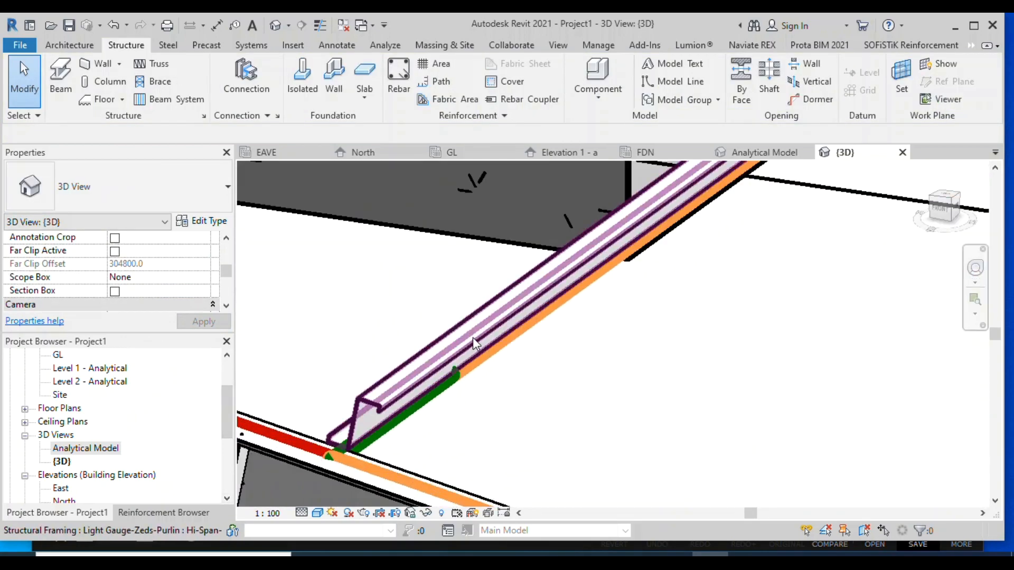
scroll(473, 337, down, 3)
scroll(408, 400, up, 4)
scroll(332, 422, down, 5)
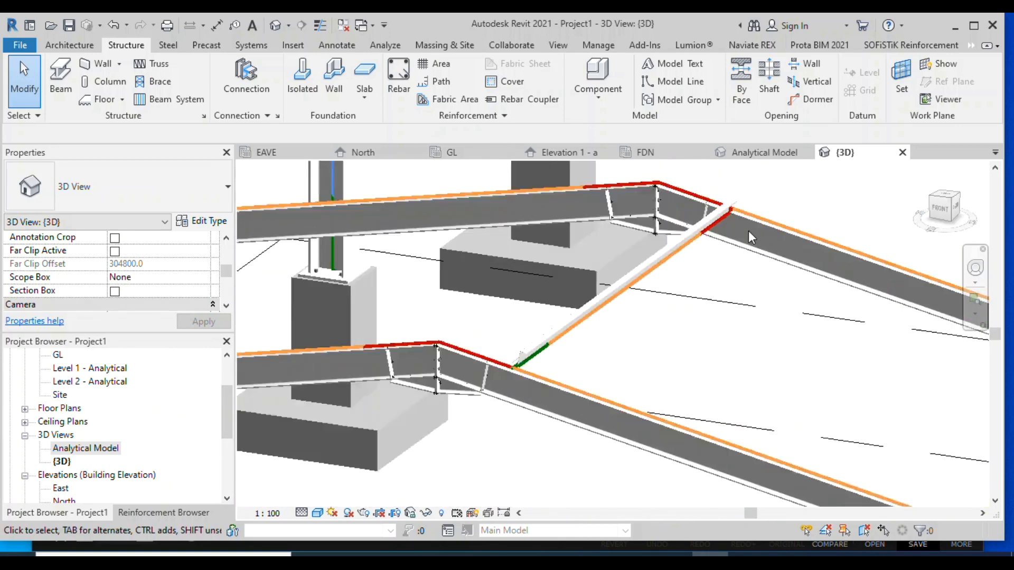
scroll(749, 231, up, 3)
click(944, 210)
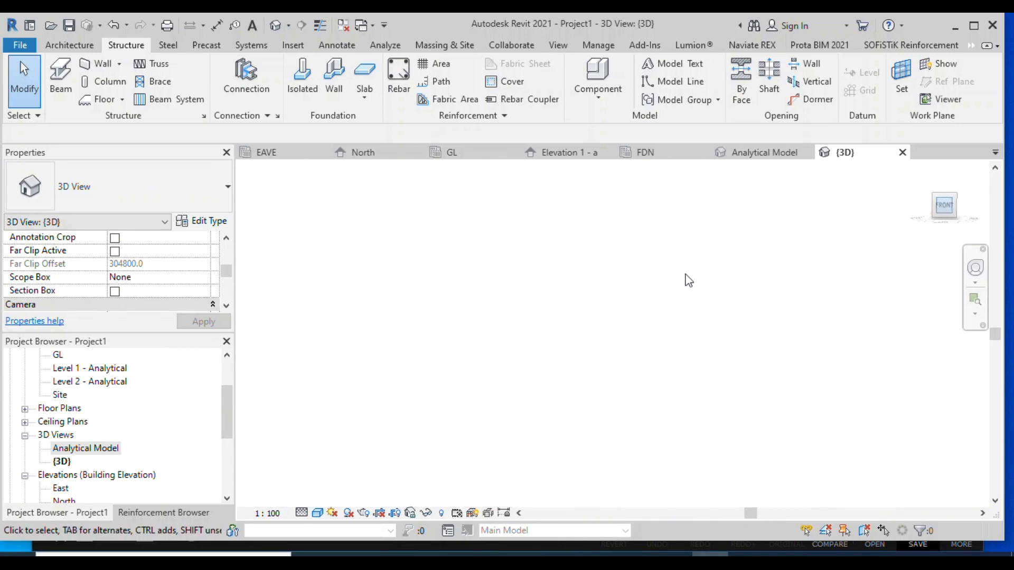
scroll(399, 341, up, 5)
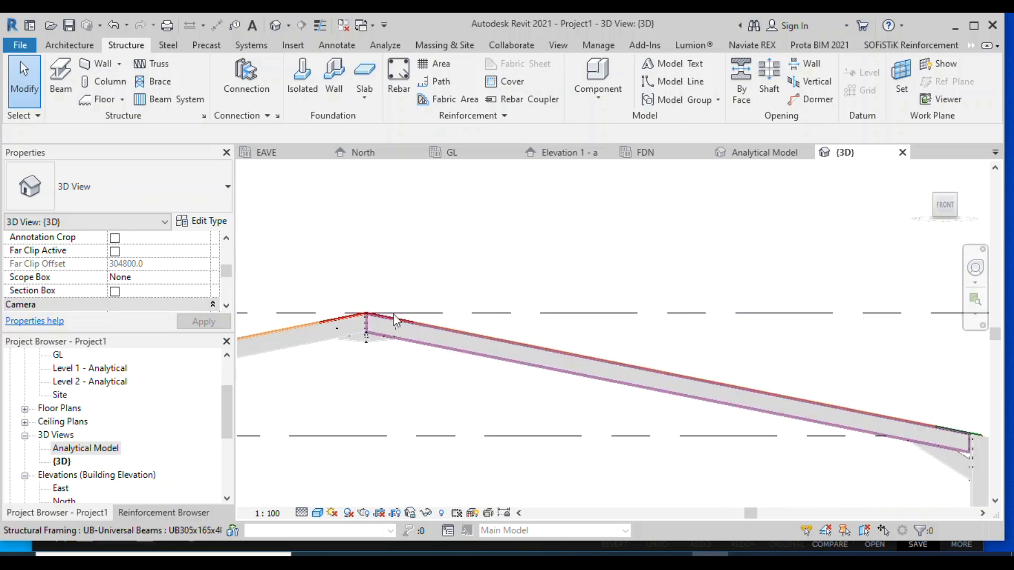
scroll(399, 341, up, 6)
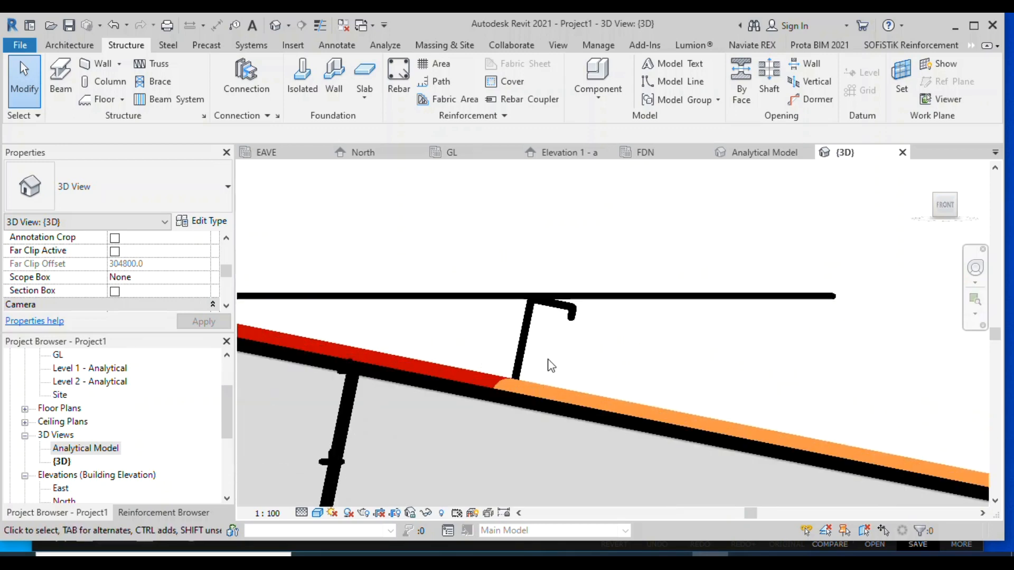
click(527, 346)
scroll(718, 301, down, 3)
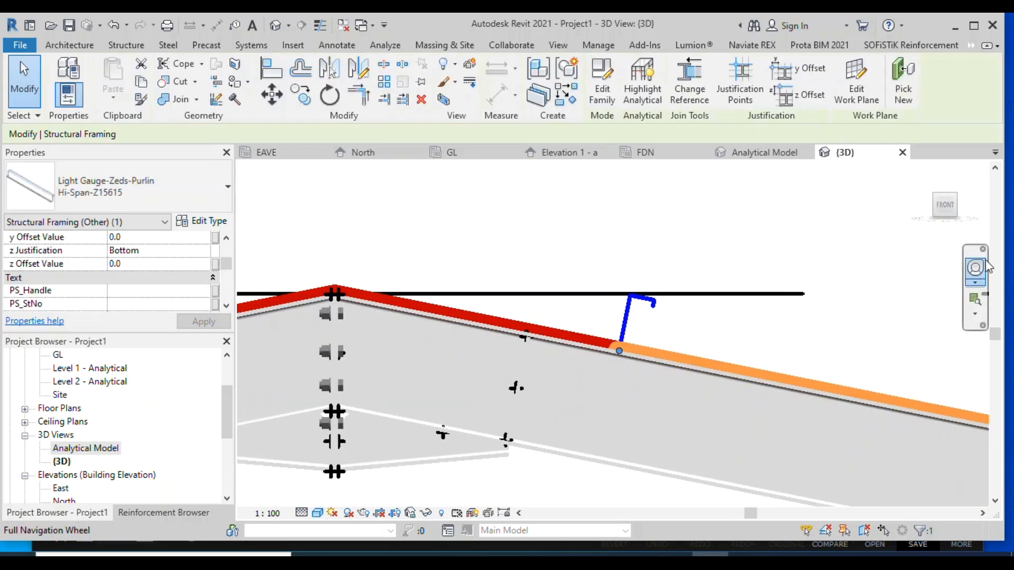
Orbit around the apex haunches to inspect the purlin's span and its ends over the two rafters from several 3D angles
click(981, 273)
drag(679, 325, 615, 325)
scroll(613, 325, down, 3)
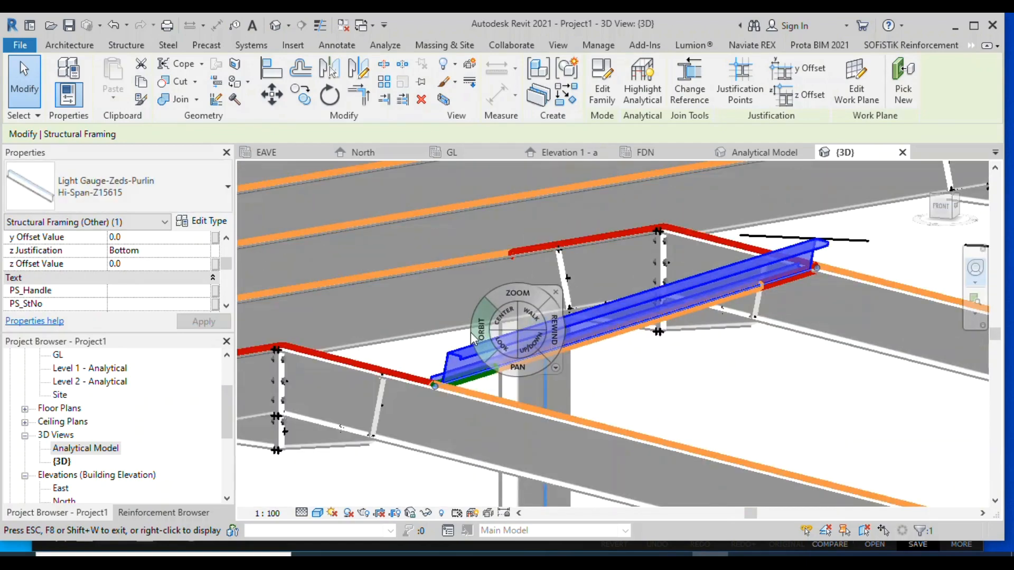
scroll(707, 340, down, 3)
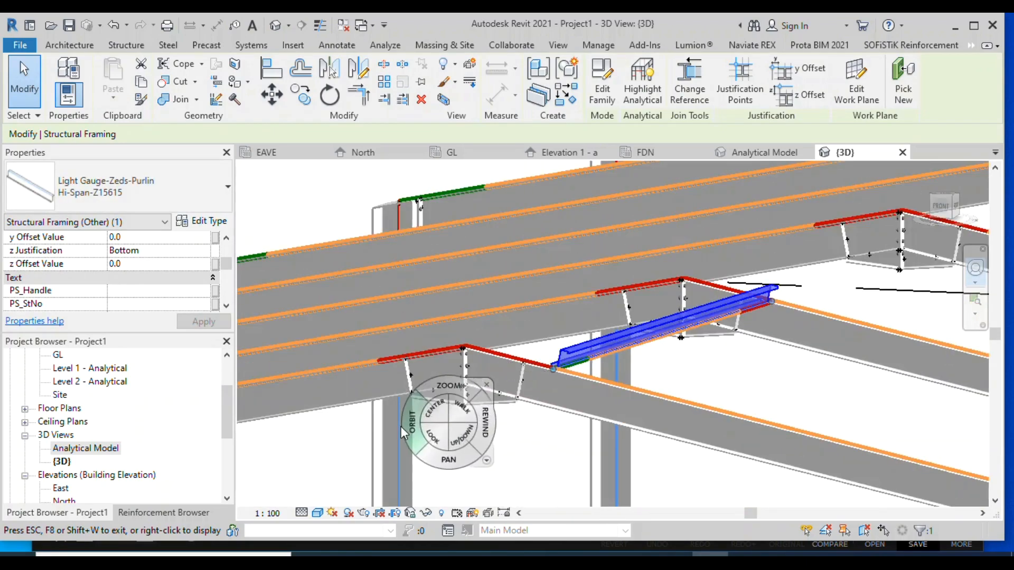
drag(414, 430, 374, 431)
scroll(350, 342, down, 3)
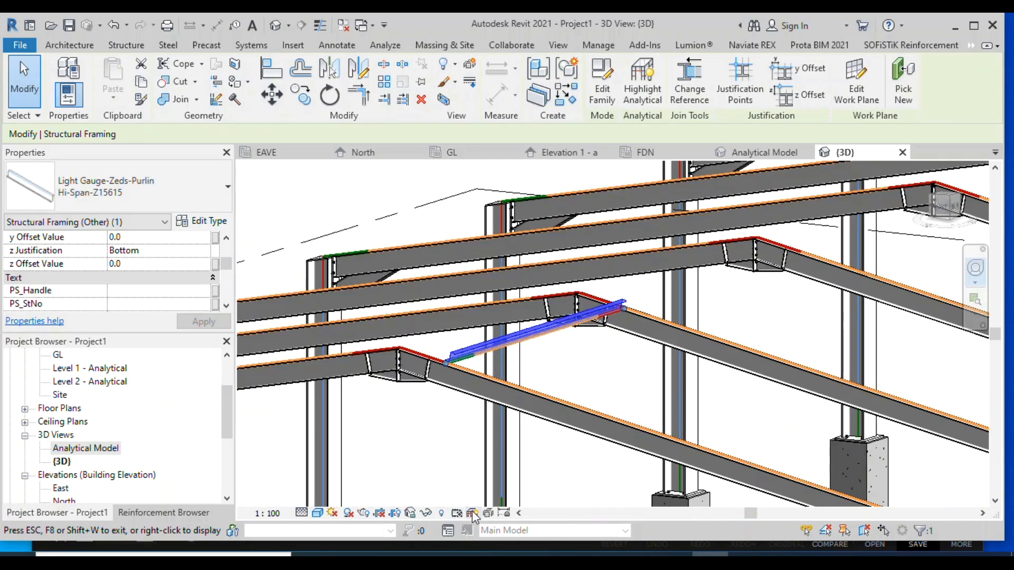
key(Escape)
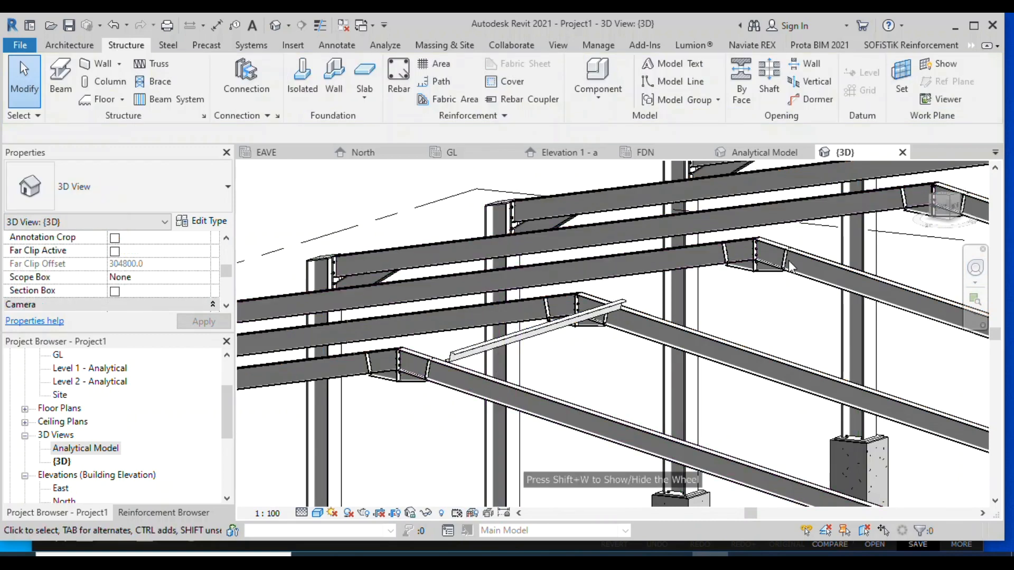
drag(811, 313, 386, 441)
scroll(382, 435, up, 1)
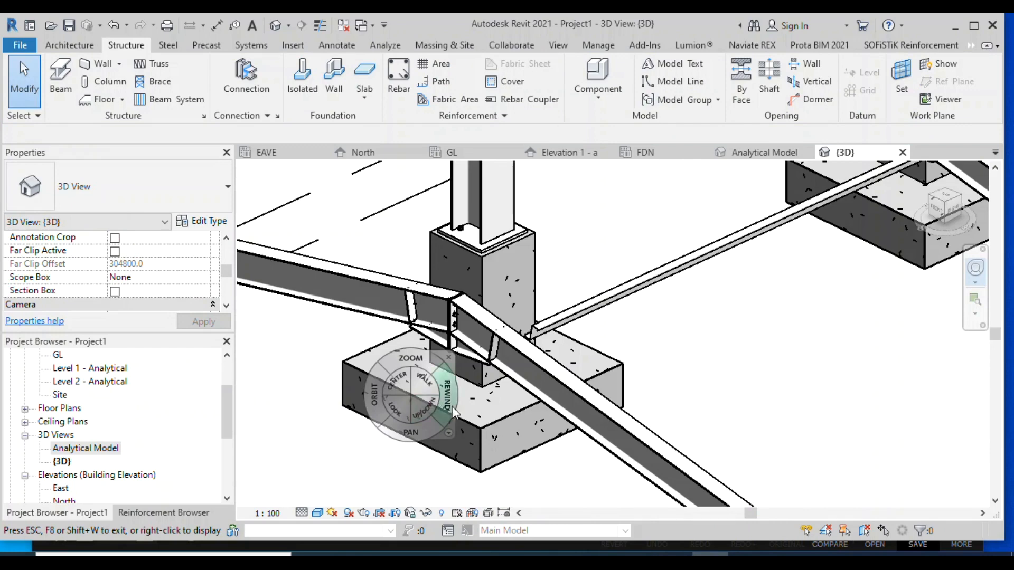
scroll(487, 389, up, 1)
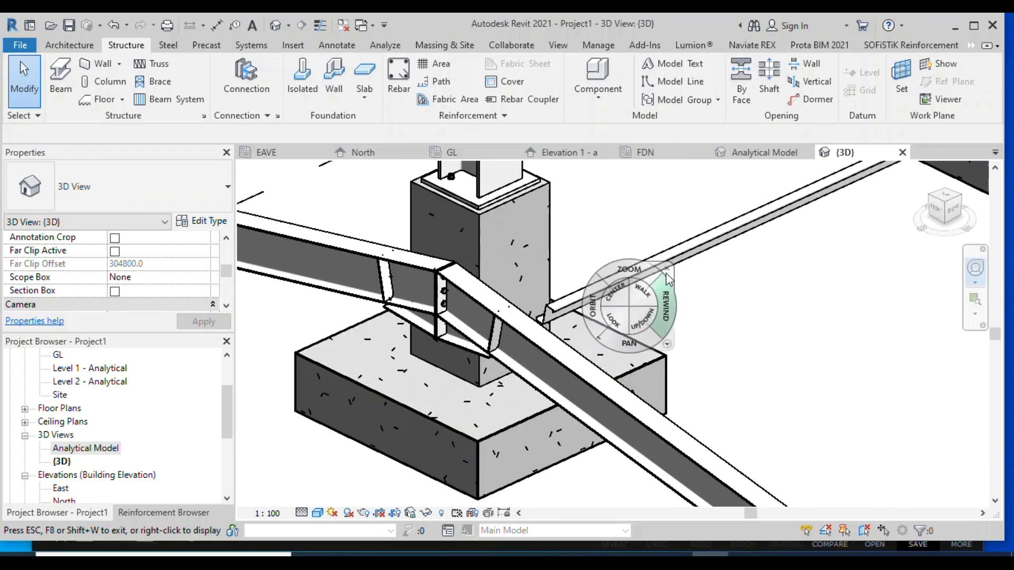
click(668, 267)
Disallow the join at one end of the Zed purlin so that it extends onto the supporting rafter
click(627, 274)
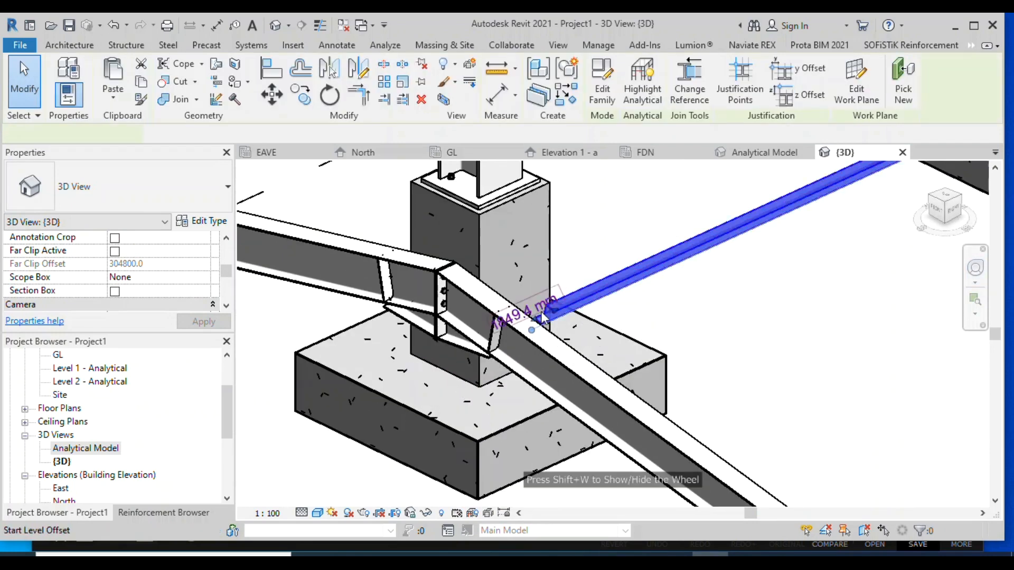
scroll(520, 334, up, 3)
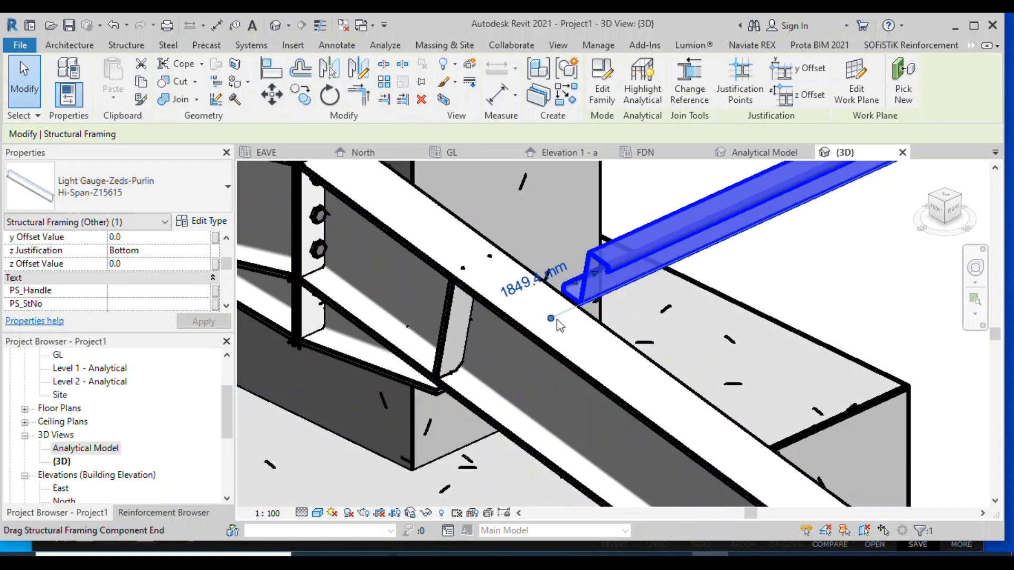
right_click(551, 318)
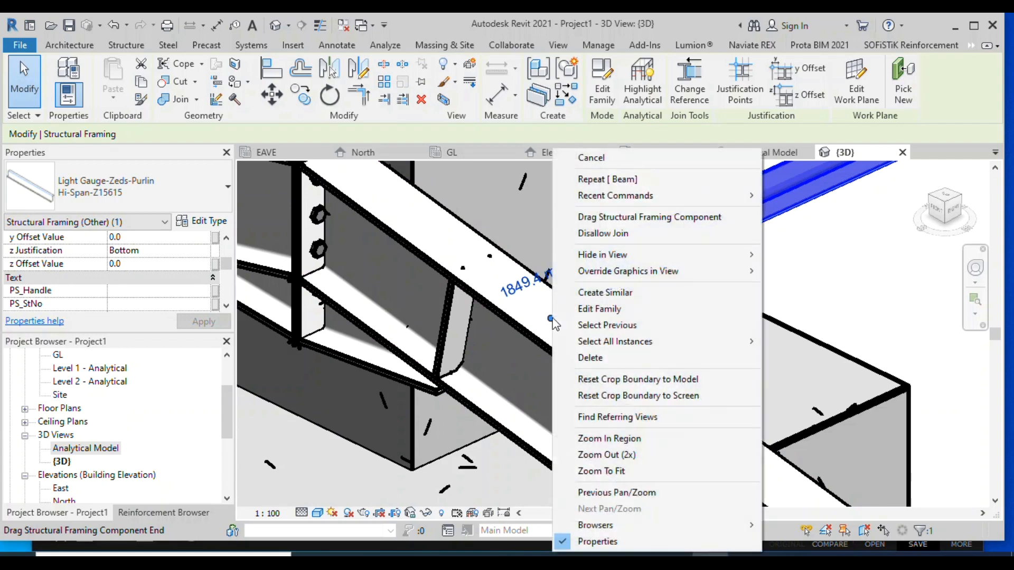
click(629, 236)
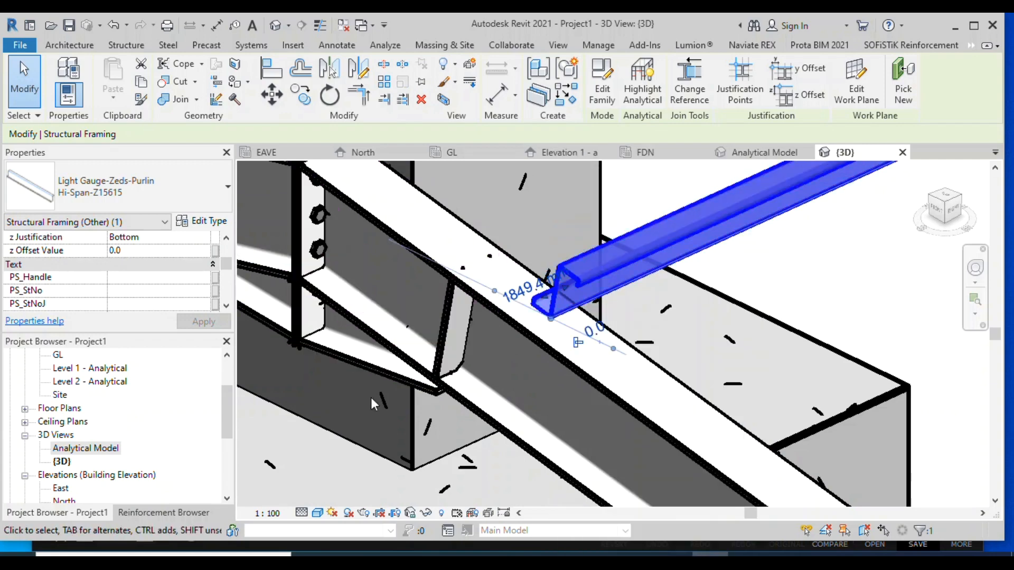
Disallow the join at the opposite end of the same Zed purlin and deselect it
scroll(375, 396, down, 3)
scroll(397, 392, down, 3)
scroll(559, 347, up, 8)
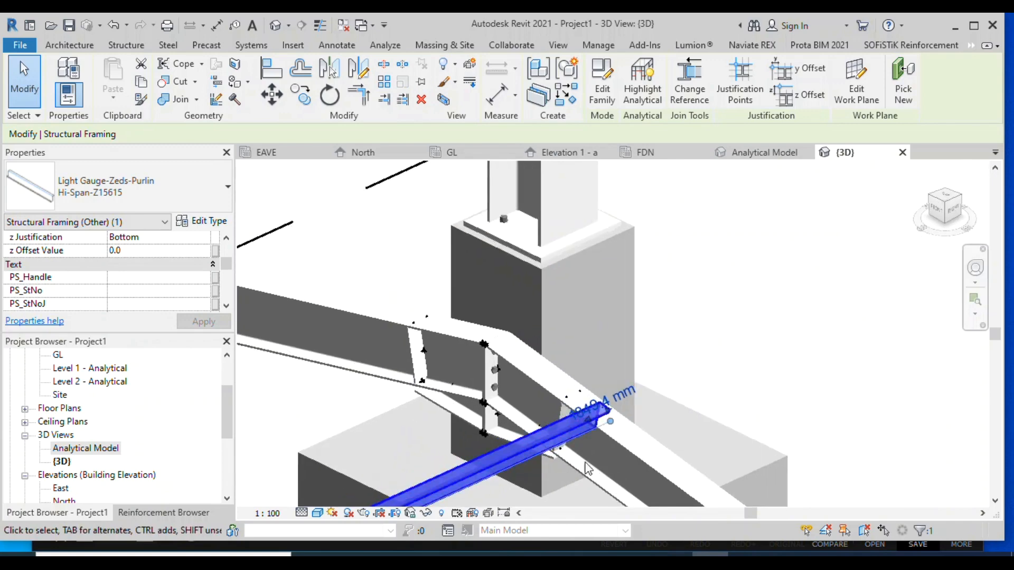
right_click(644, 367)
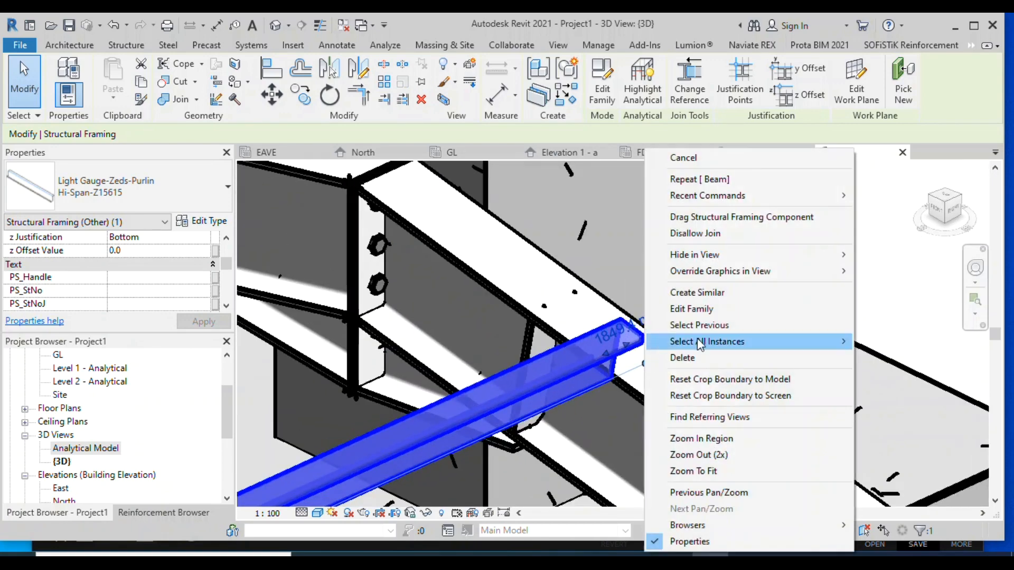
click(704, 235)
scroll(791, 236, down, 5)
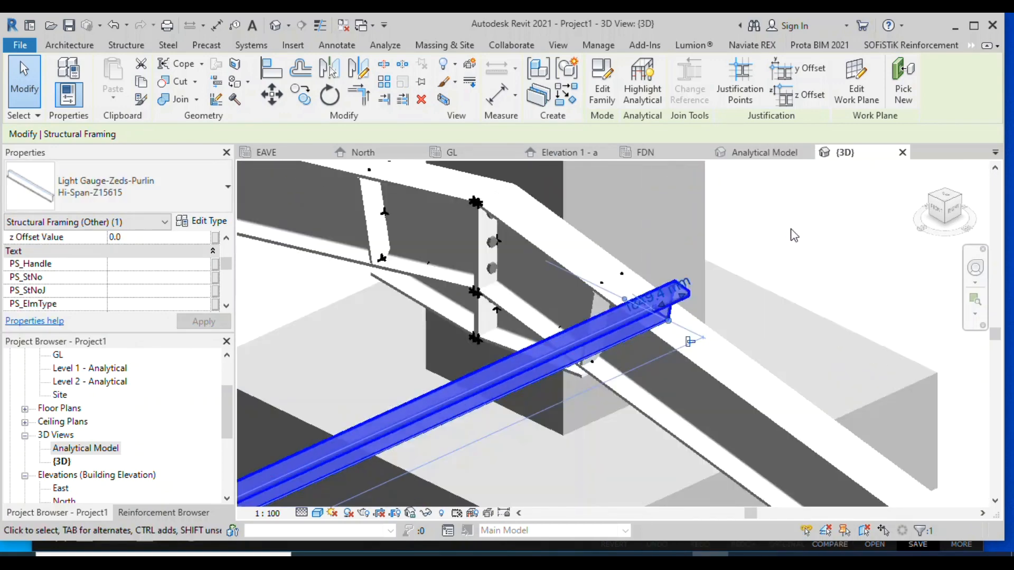
scroll(790, 237, down, 2)
scroll(450, 337, down, 3)
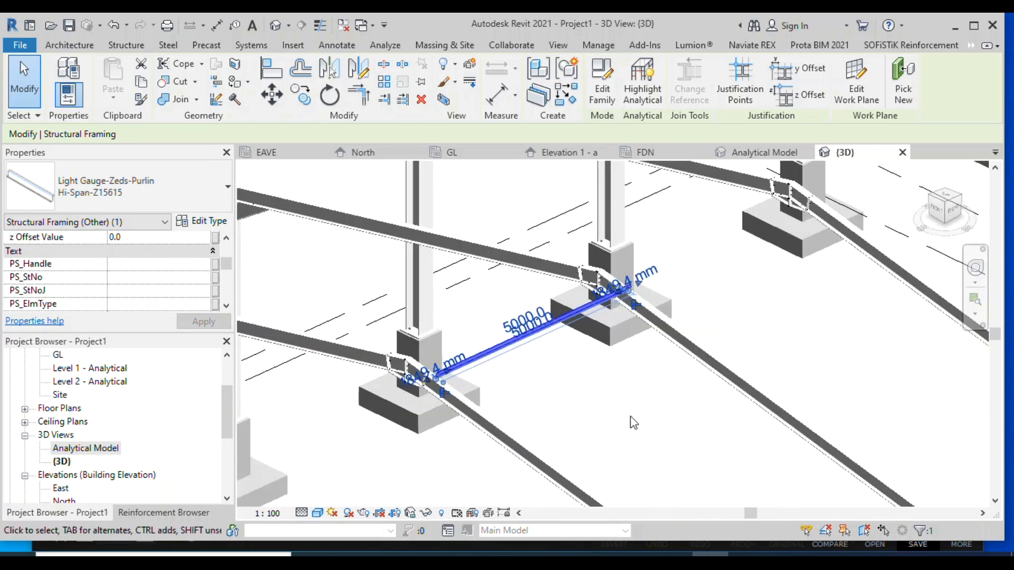
click(631, 418)
Look over the whole row of portal frames and open the GL structural plan
scroll(527, 277, down, 4)
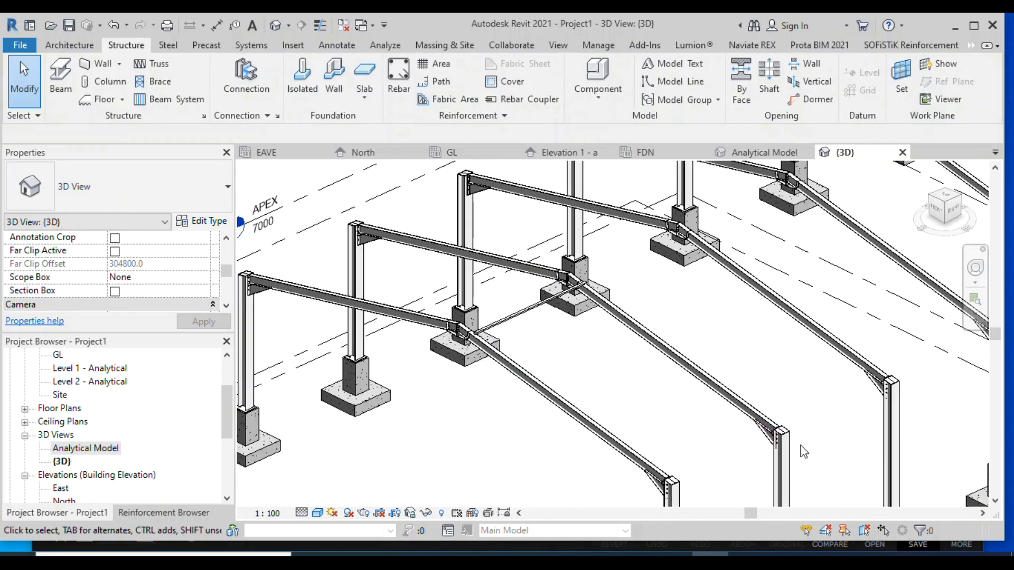
scroll(641, 274, down, 2)
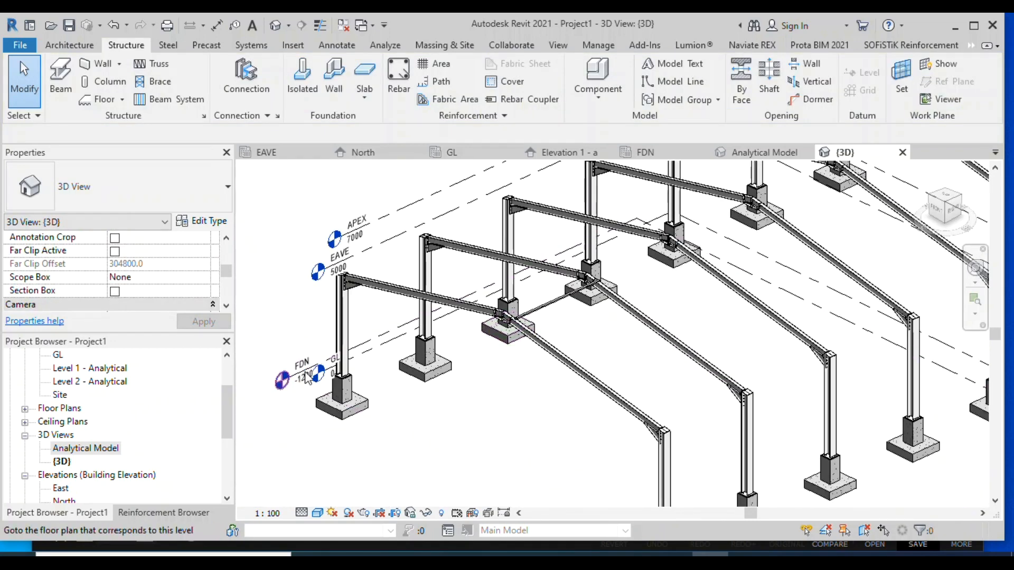
scroll(431, 280, down, 2)
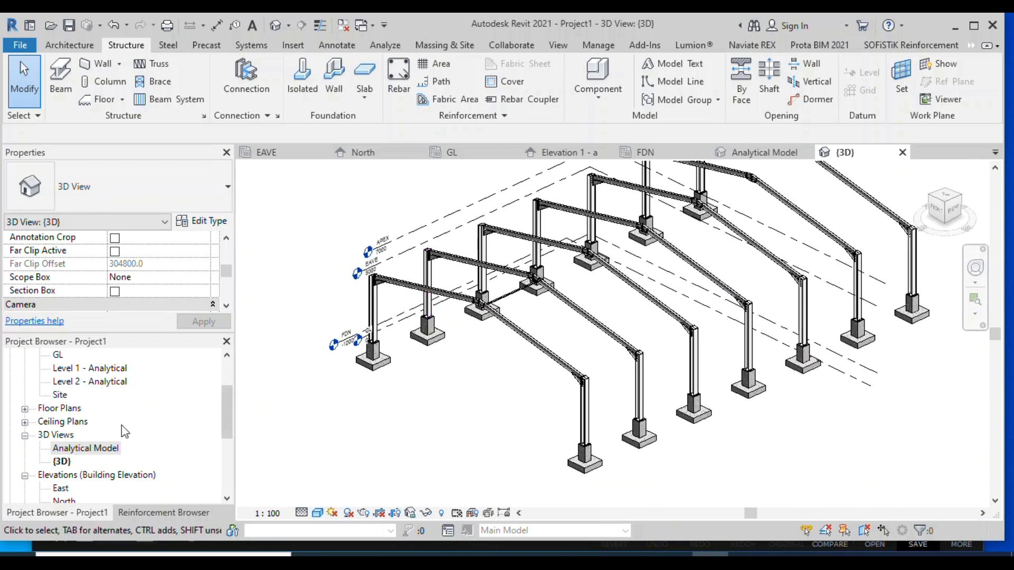
scroll(88, 425, up, 2)
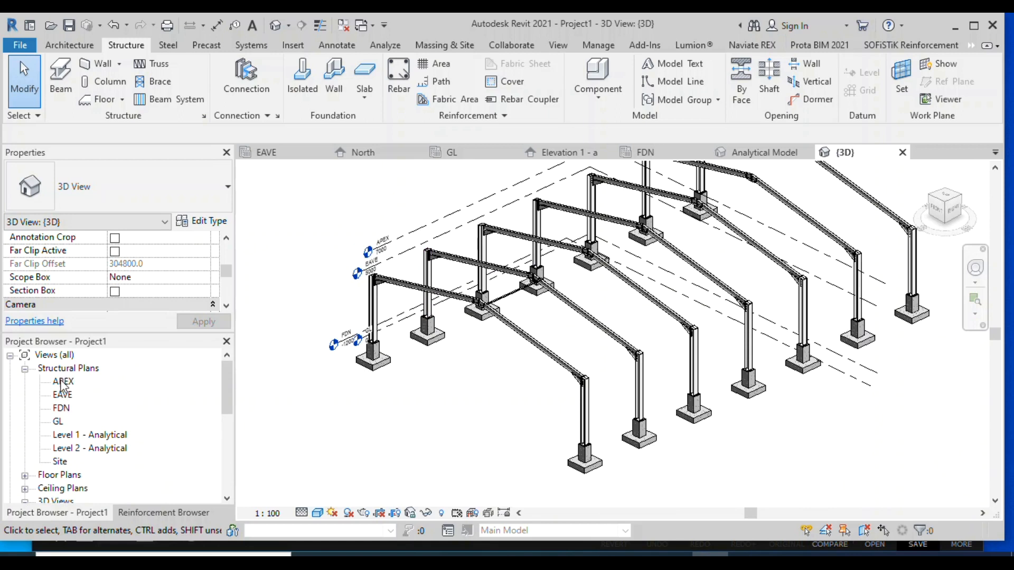
double_click(57, 421)
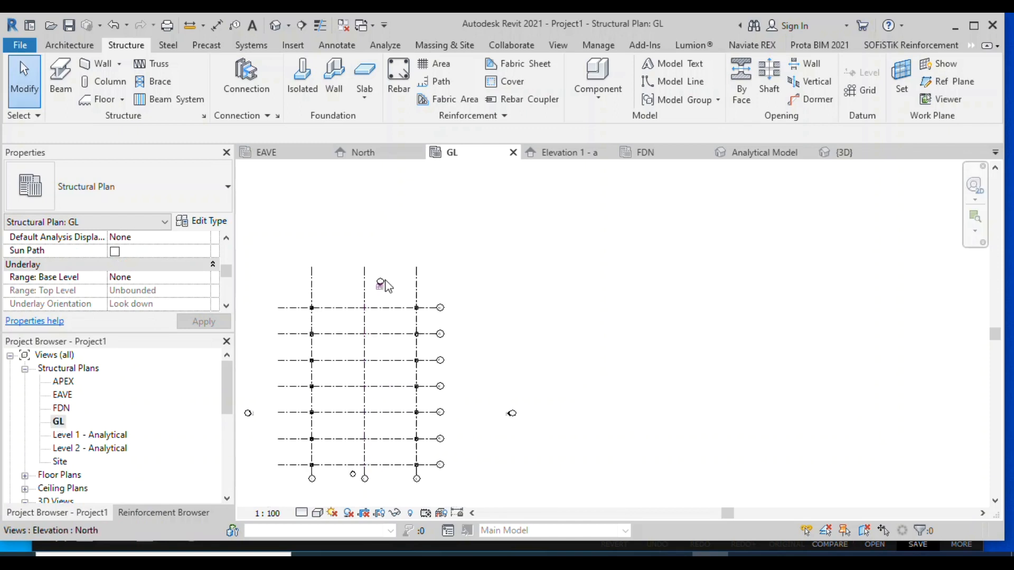
Draw a building section line just outside grid C, from beyond grid 1 to beyond grid 3, facing the frames
scroll(369, 449, up, 4)
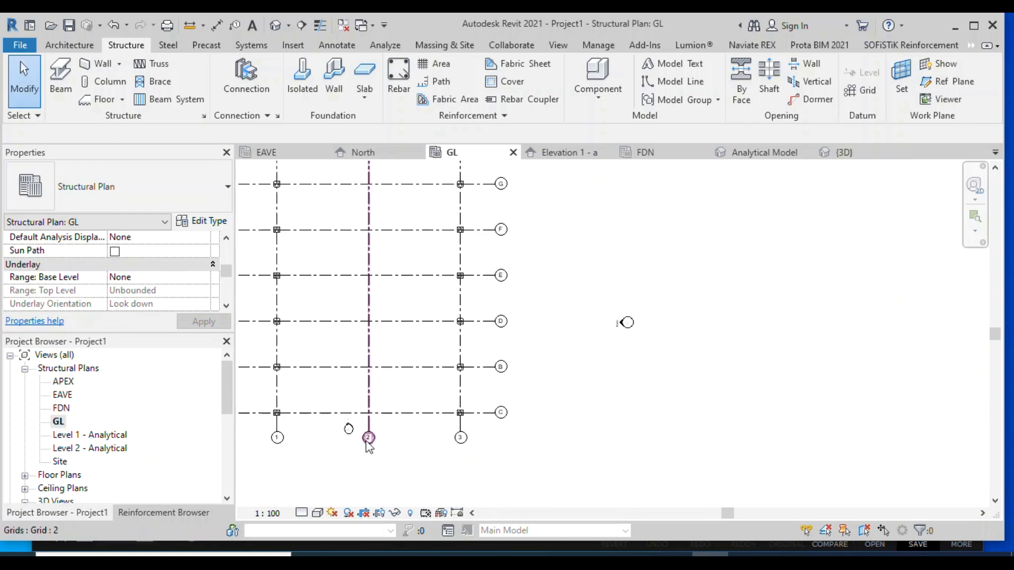
scroll(360, 228, down, 2)
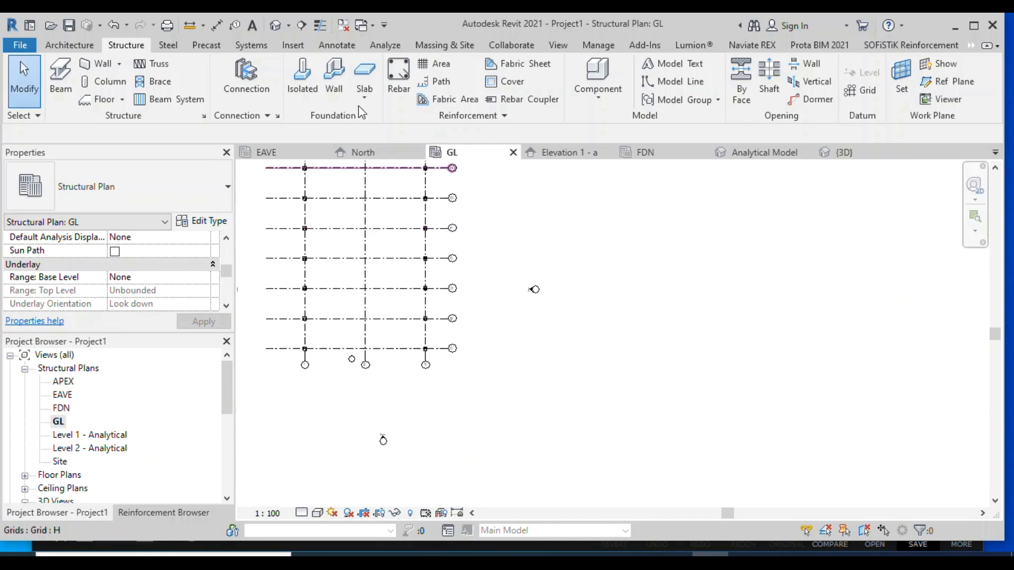
click(559, 46)
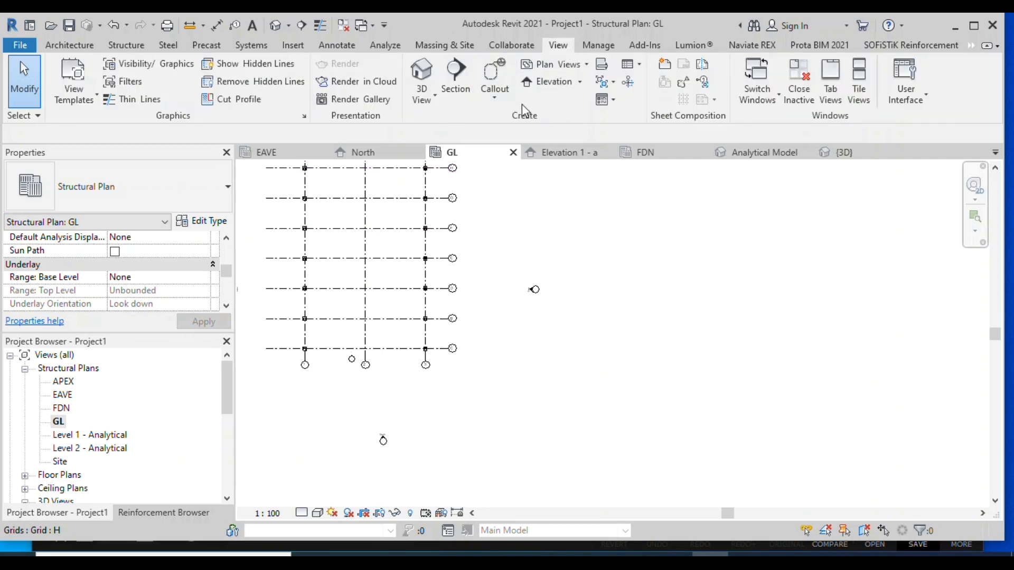
click(455, 73)
scroll(299, 379, up, 2)
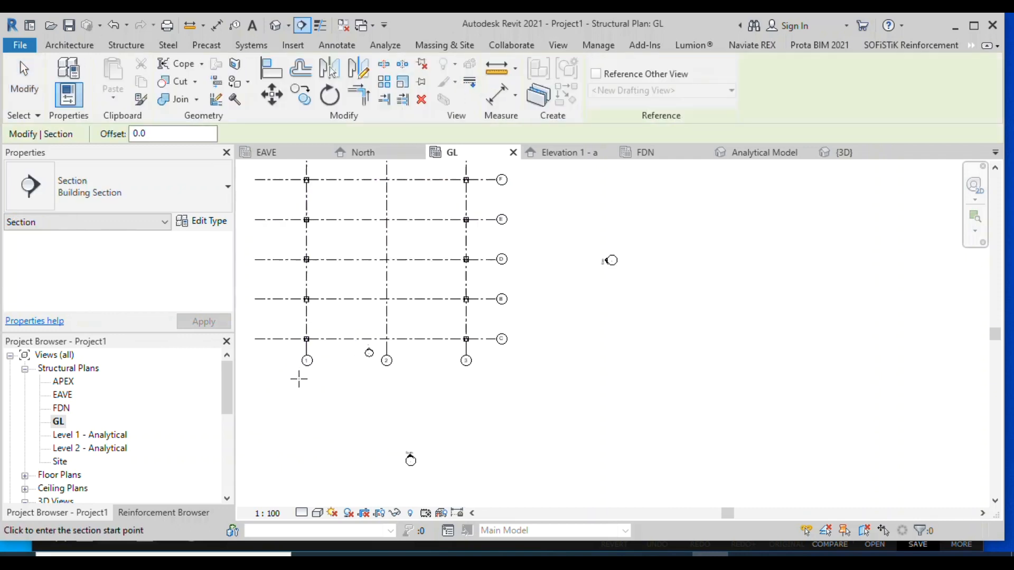
click(271, 373)
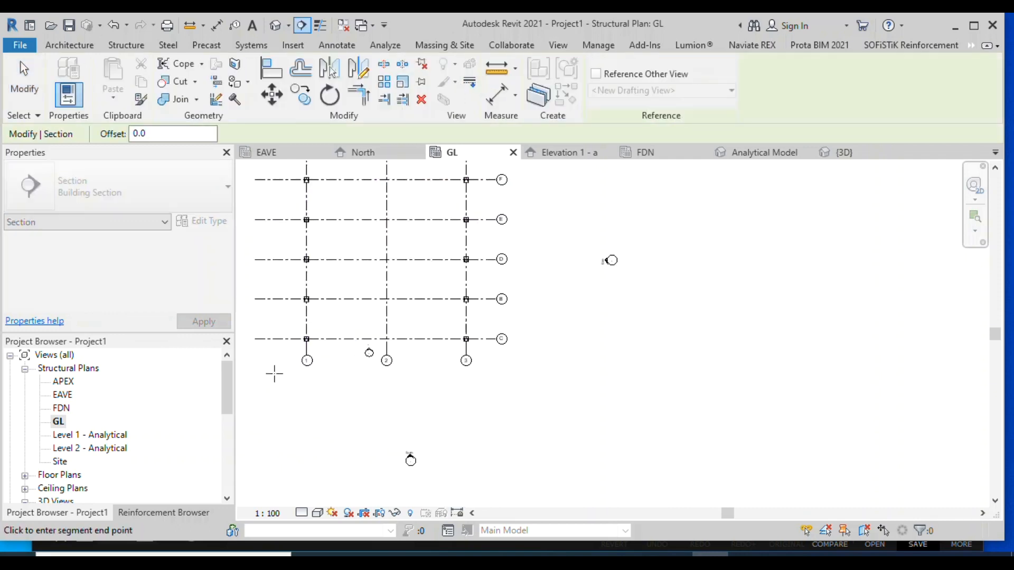
click(511, 374)
Check the new section line in plan and open its building section view, Section 1
scroll(341, 391, up, 2)
scroll(605, 323, down, 2)
scroll(92, 418, down, 1)
scroll(90, 418, down, 5)
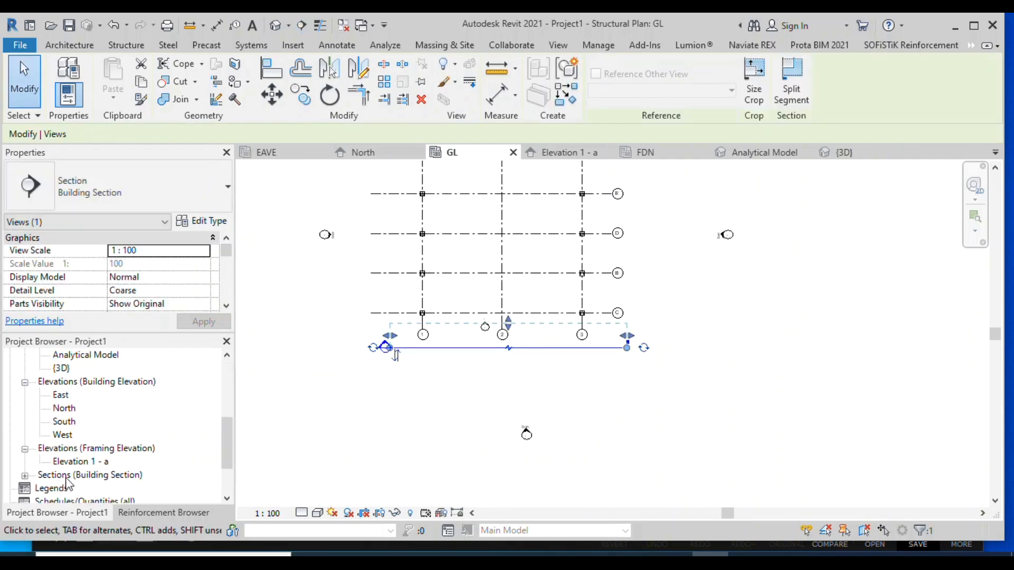
click(25, 436)
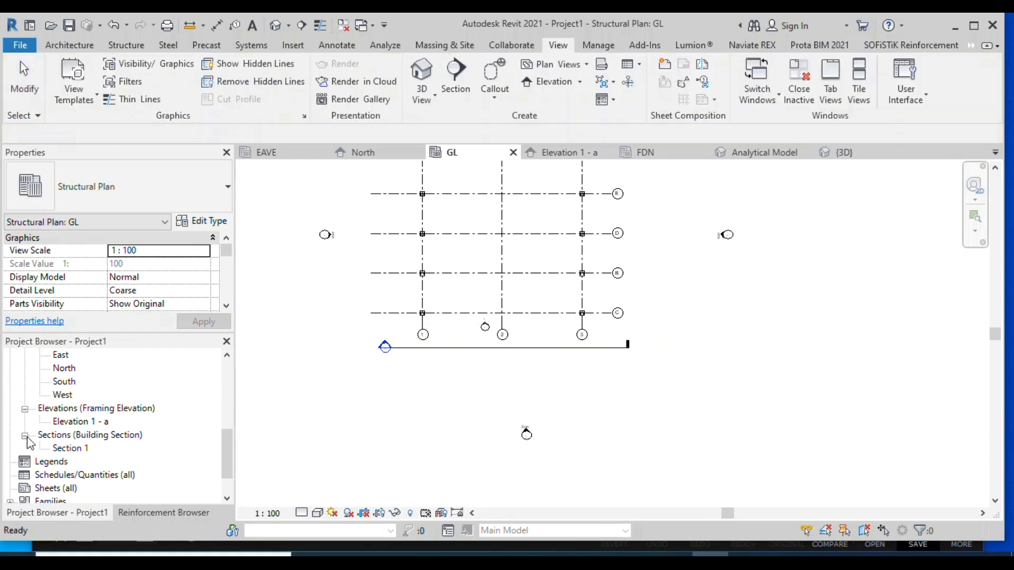
double_click(77, 449)
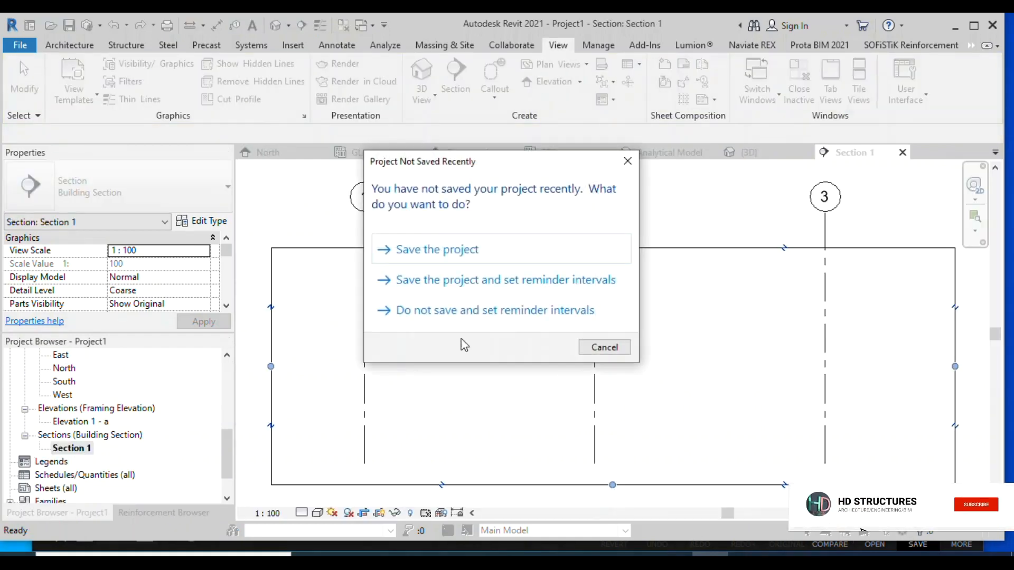
Save the project in the revit folder of Documents under the file name PORTAL CLASS, keeping the default save options
click(455, 246)
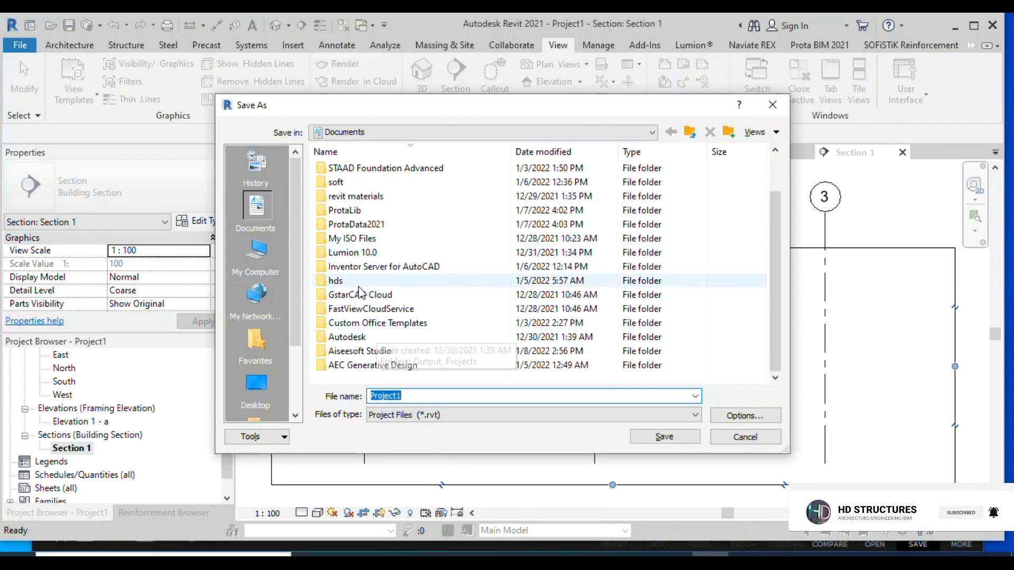
double_click(347, 193)
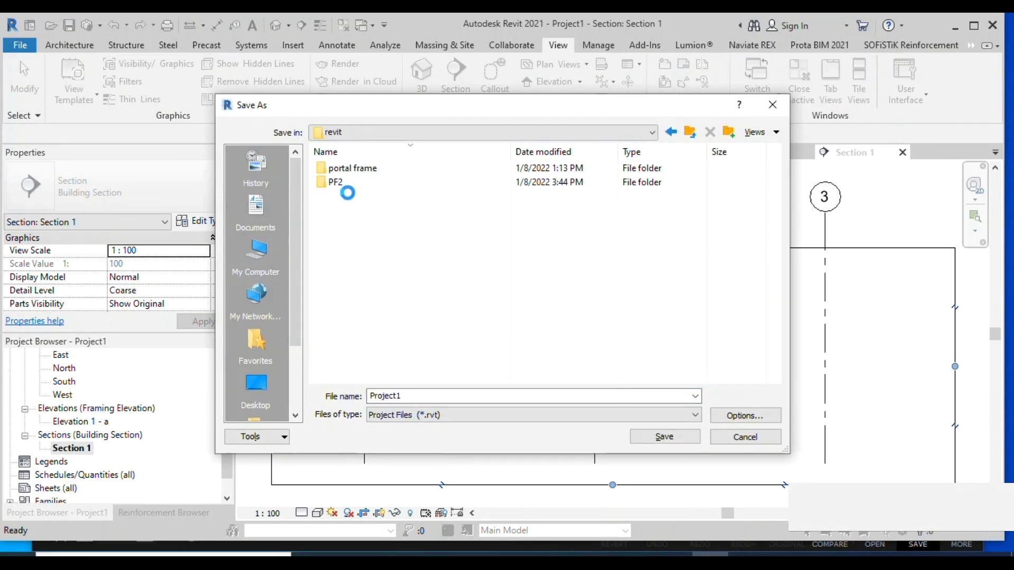
right_click(348, 193)
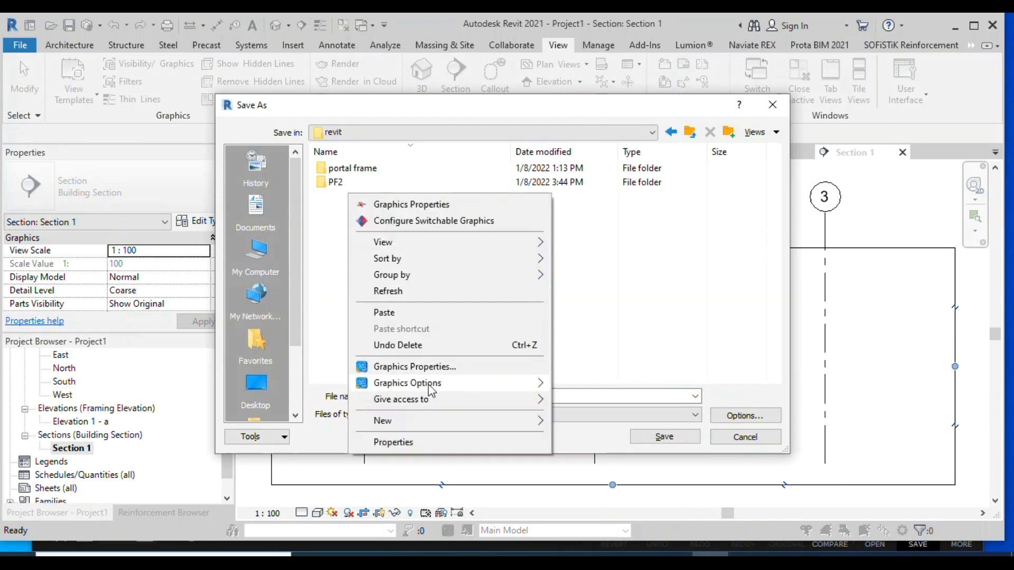
click(325, 279)
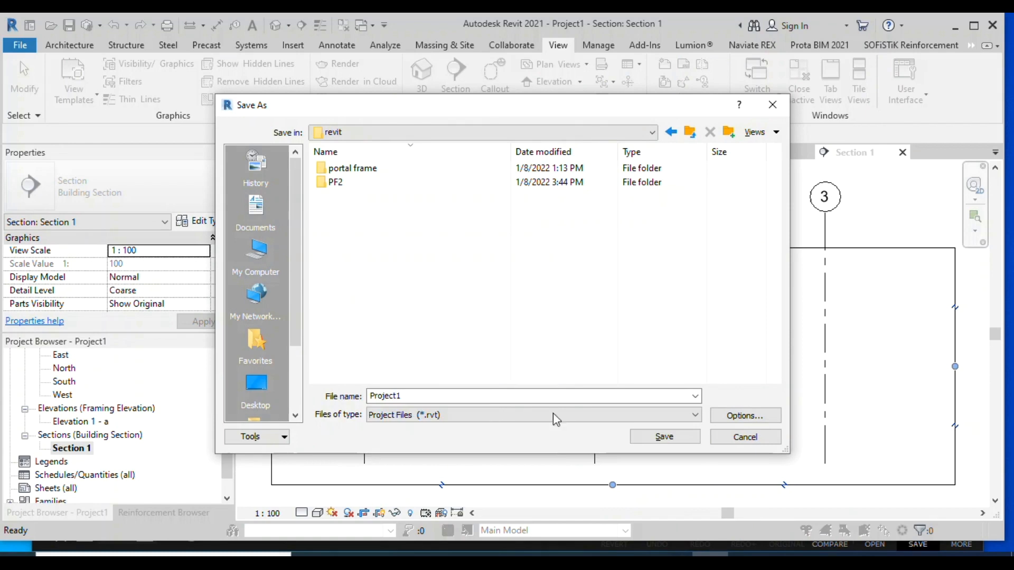
click(745, 415)
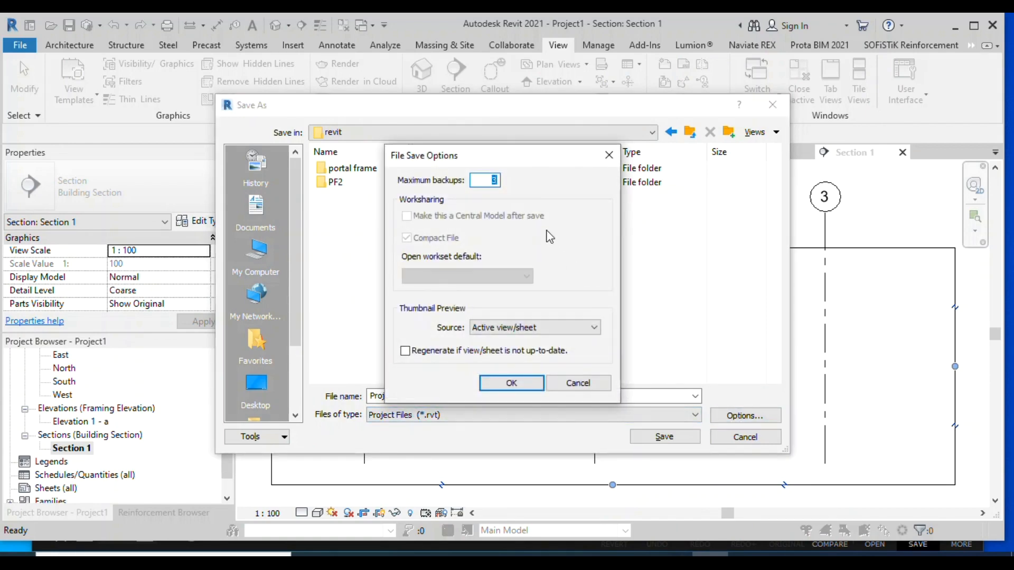
click(512, 383)
double_click(466, 400)
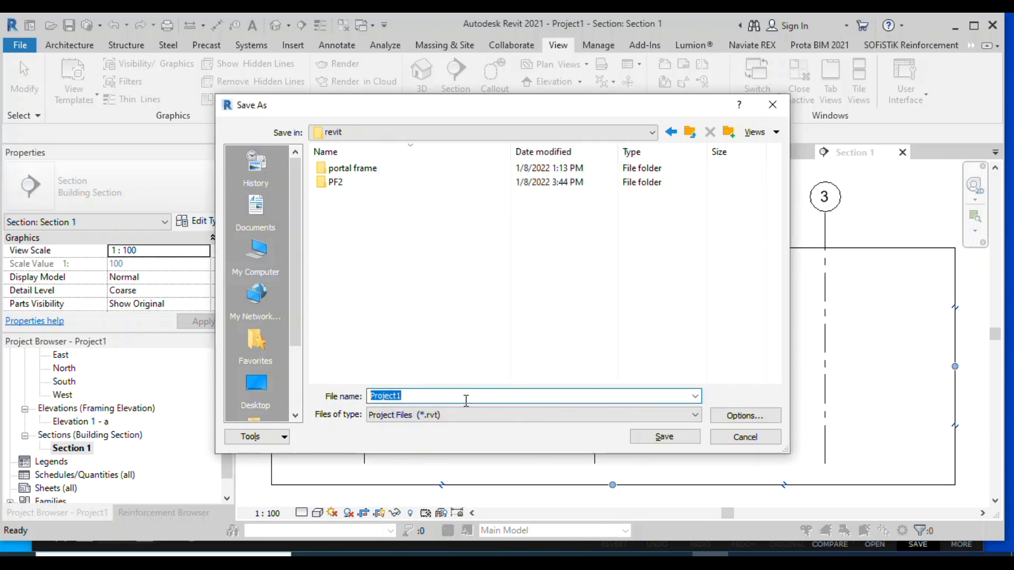
text(PORTAL CLASS)
click(655, 437)
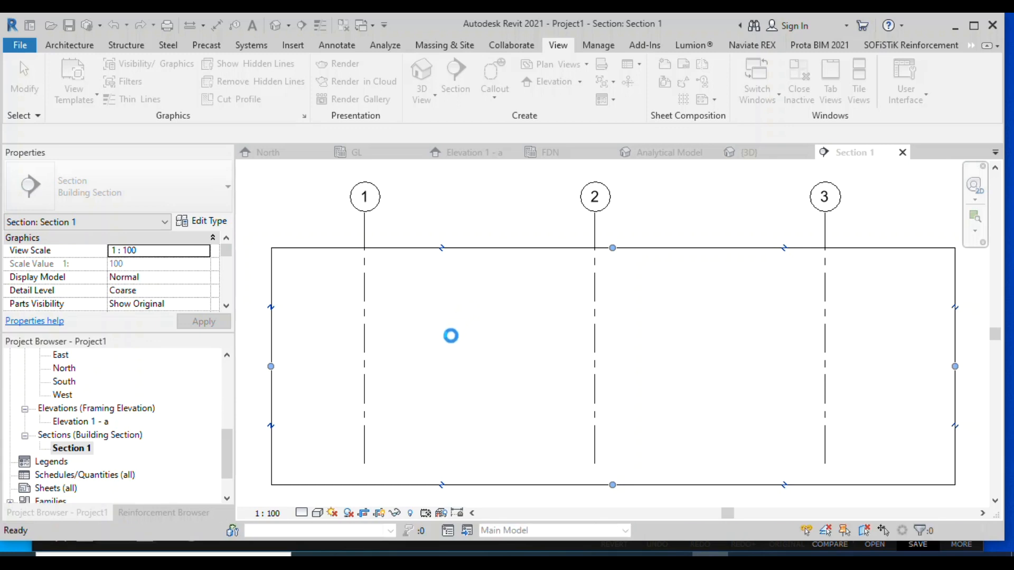
Set the detail level of the Section 1 view to Fine
scroll(449, 354, down, 4)
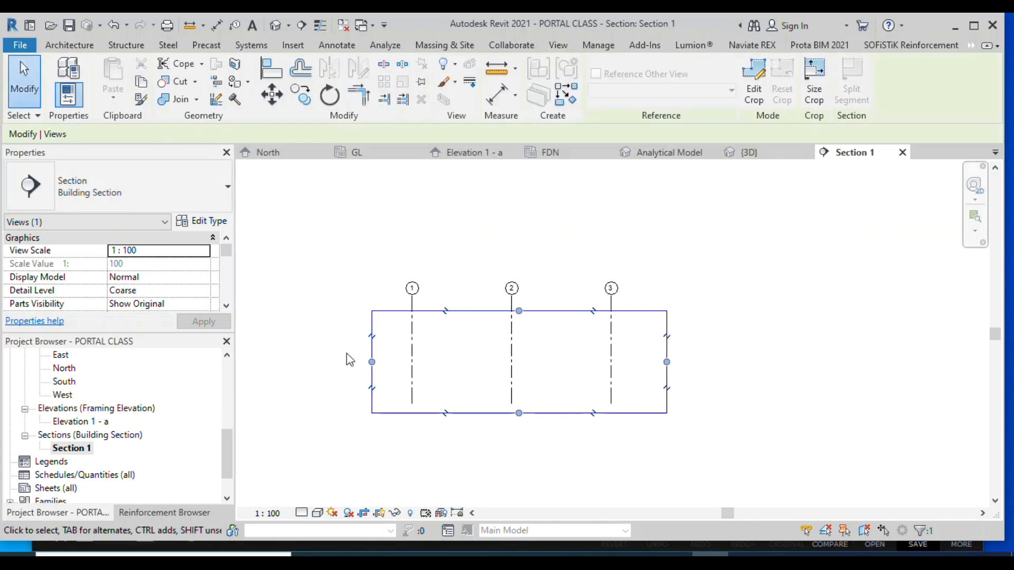
click(301, 513)
click(311, 498)
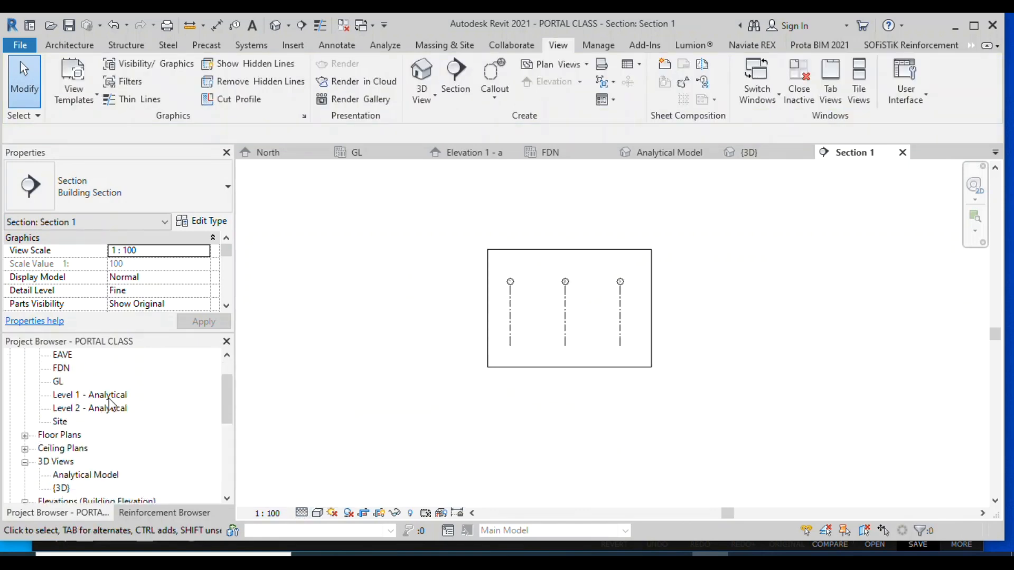
In the GL structural plan, move the building section line straight towards the frames, to just outside grid C
scroll(109, 404, down, 2)
scroll(79, 409, up, 3)
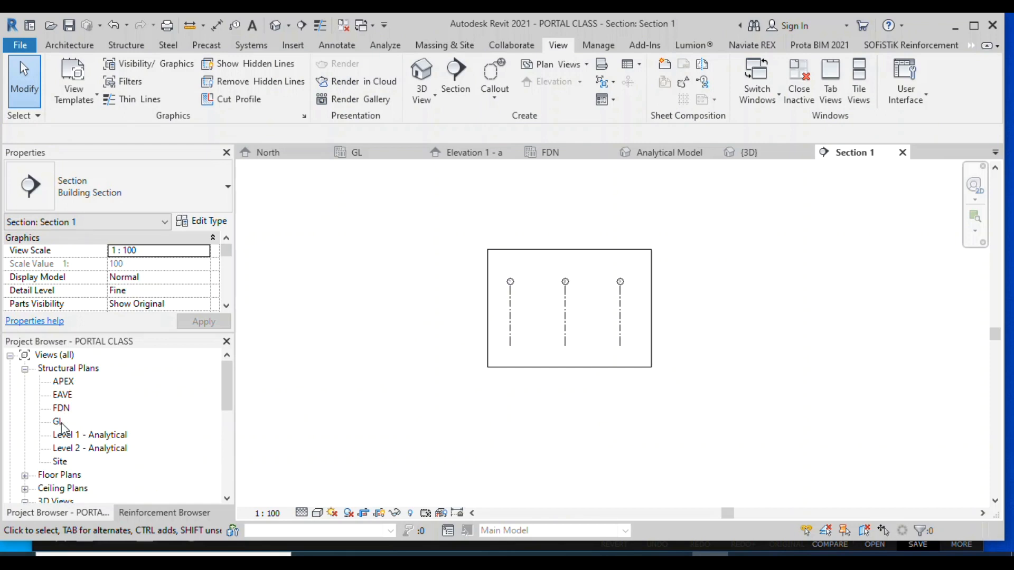
double_click(60, 422)
click(522, 348)
click(522, 348)
scroll(497, 346, up, 2)
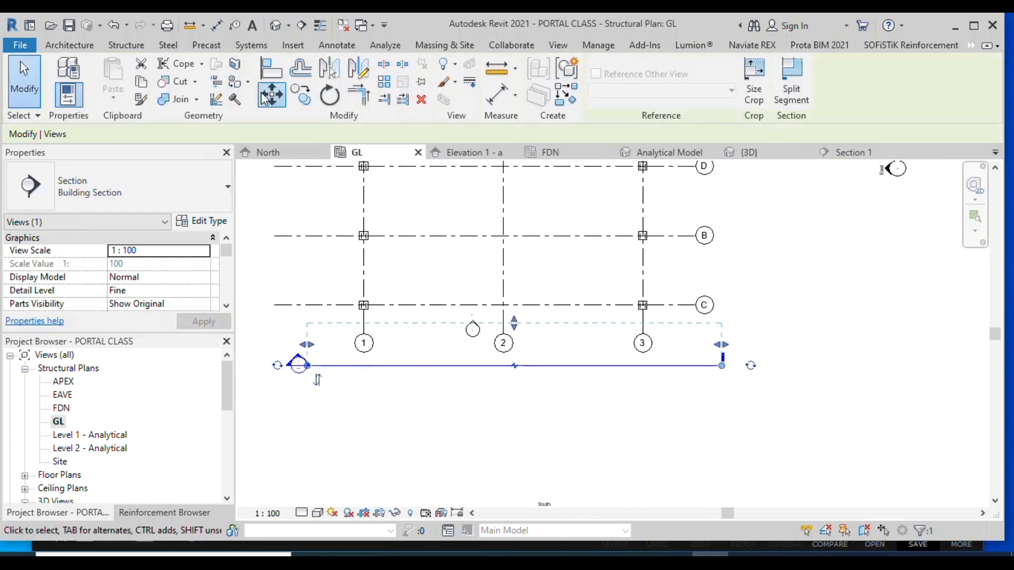
click(264, 98)
scroll(502, 370, up, 2)
click(498, 365)
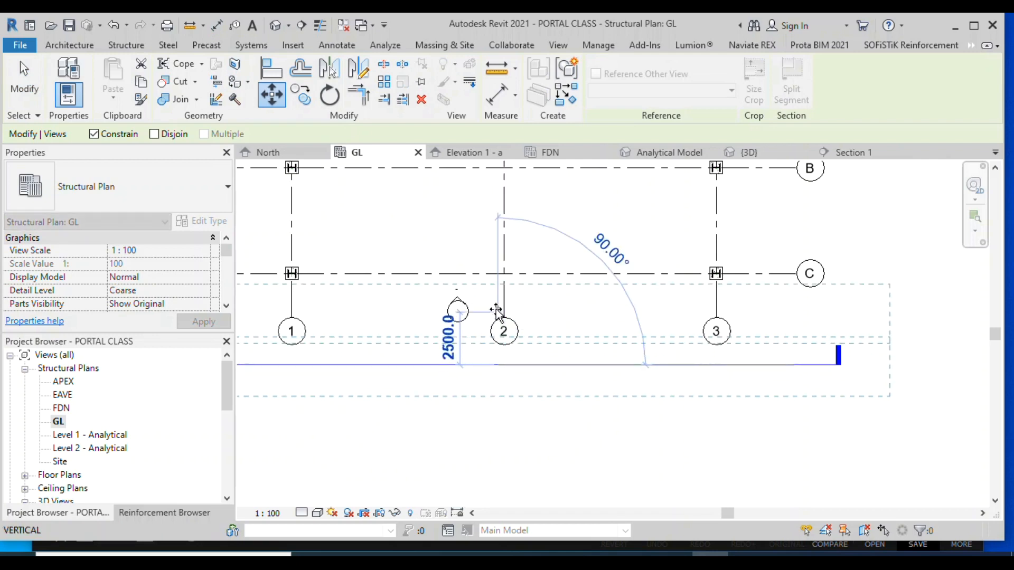
click(496, 292)
Reopen the Section 1 building section view to check the portal frame within its crop region
scroll(528, 343, down, 2)
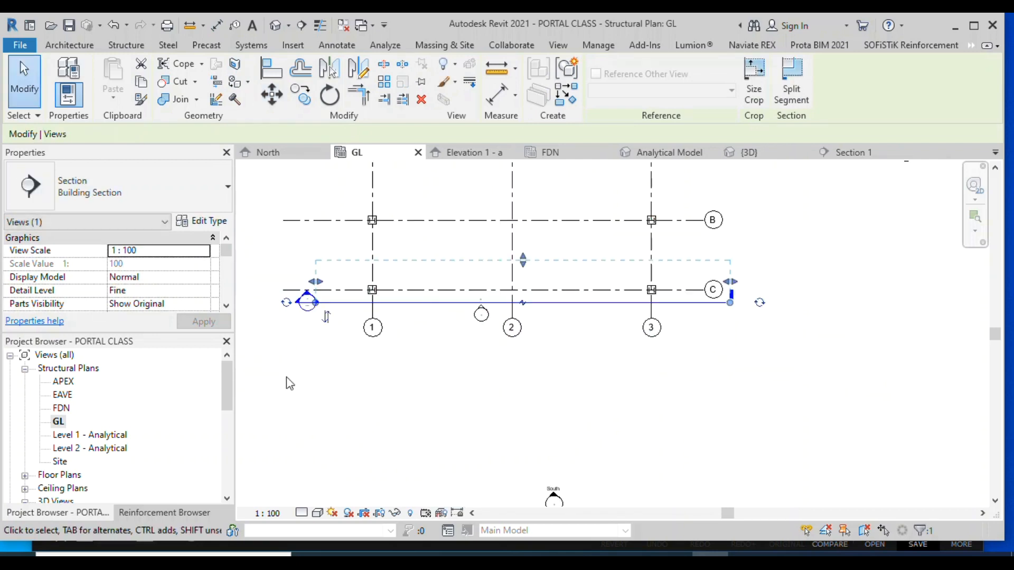
scroll(87, 433, down, 6)
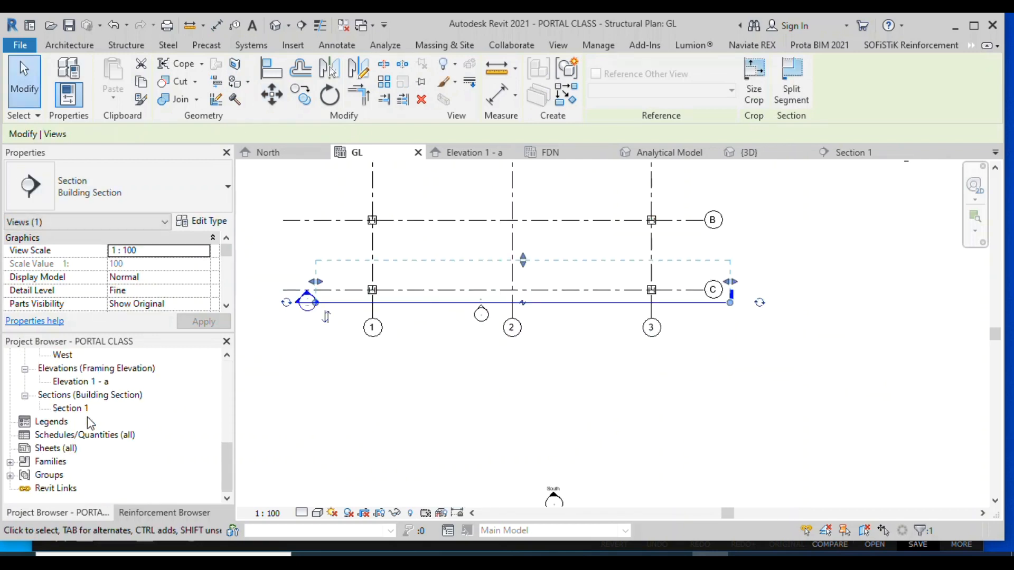
double_click(70, 408)
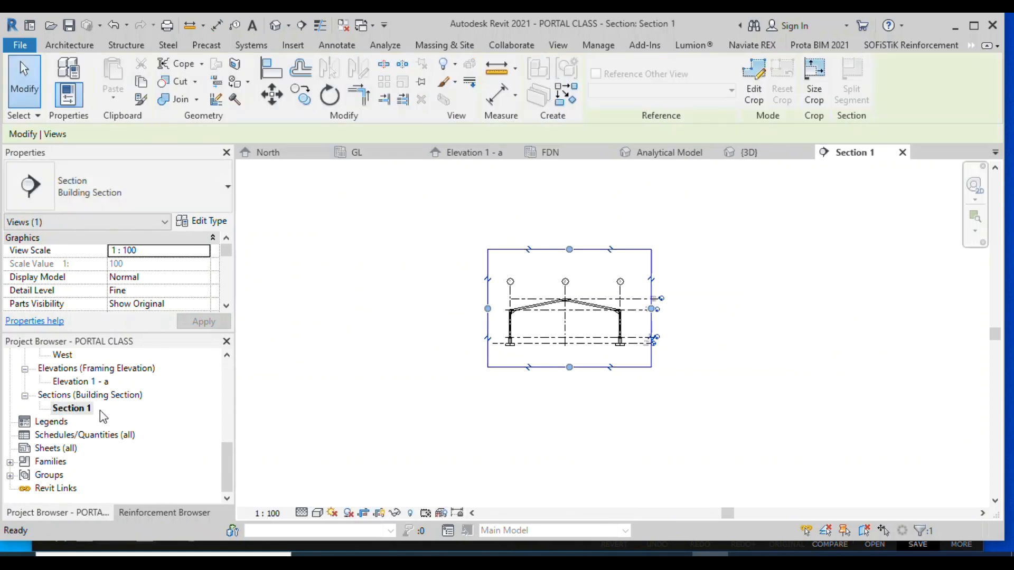
Nudge the Hi-Span-Z15615 purlin on the right rafter towards the ridge, up to the outer end of the apex haunch
scroll(624, 343, up, 2)
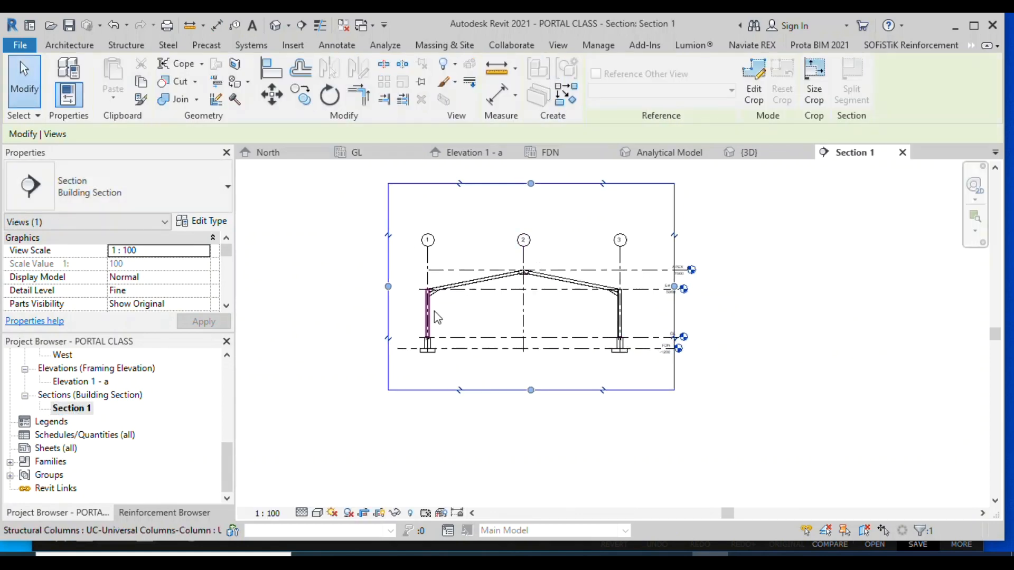
scroll(515, 249, up, 1)
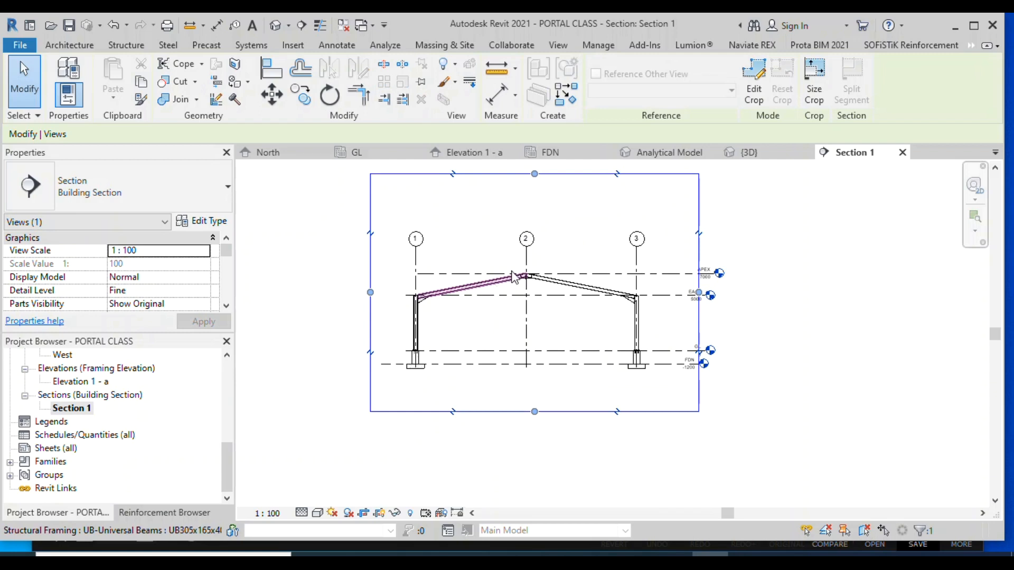
scroll(537, 245, up, 1)
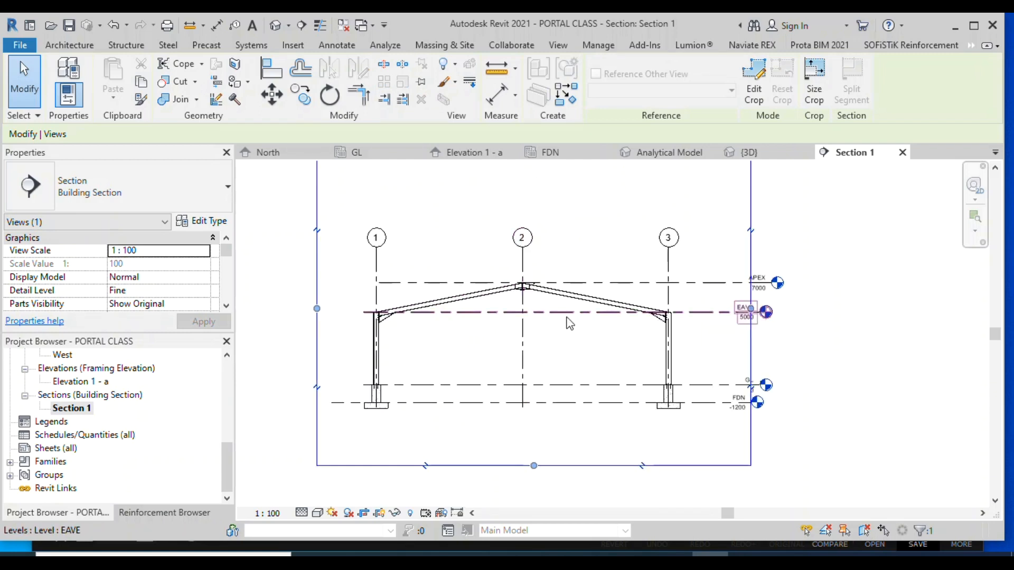
scroll(538, 303, up, 5)
scroll(483, 325, down, 2)
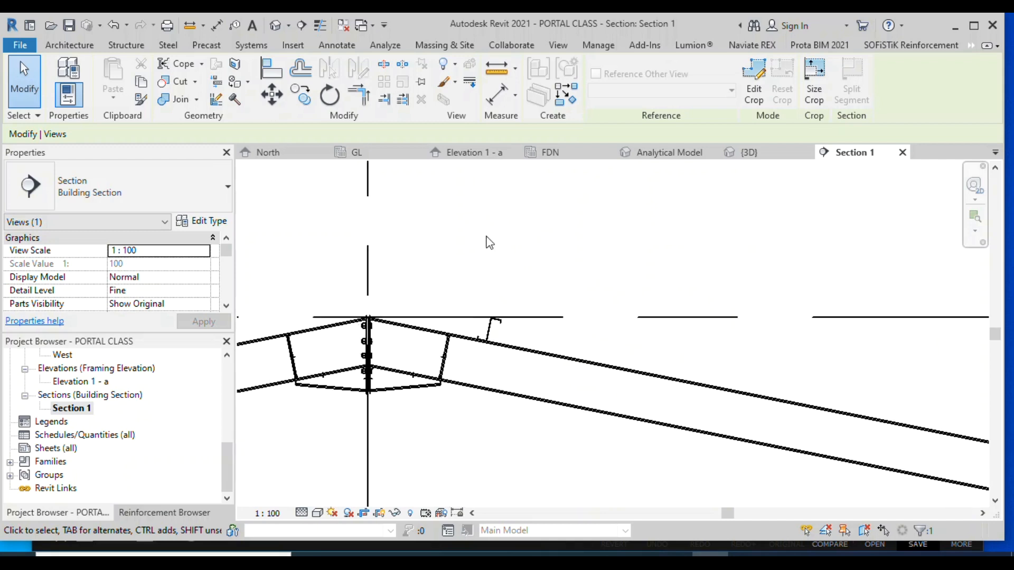
click(484, 302)
scroll(452, 274, up, 1)
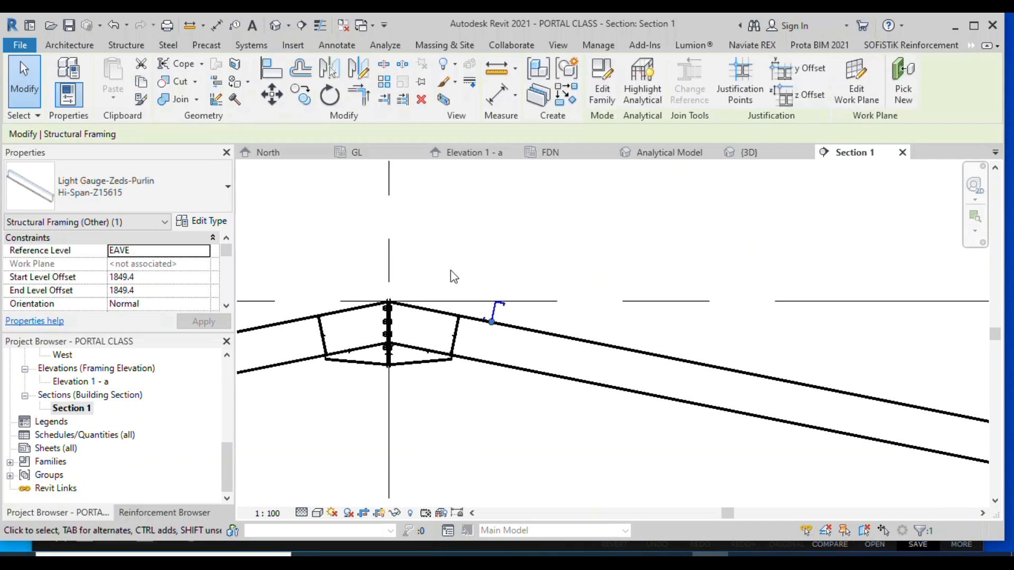
key(Left)
key(Left)
key(Left)
key(Left)
key(Left)
key(Left)
key(Left)
key(Left)
key(Left)
key(Left)
key(Left)
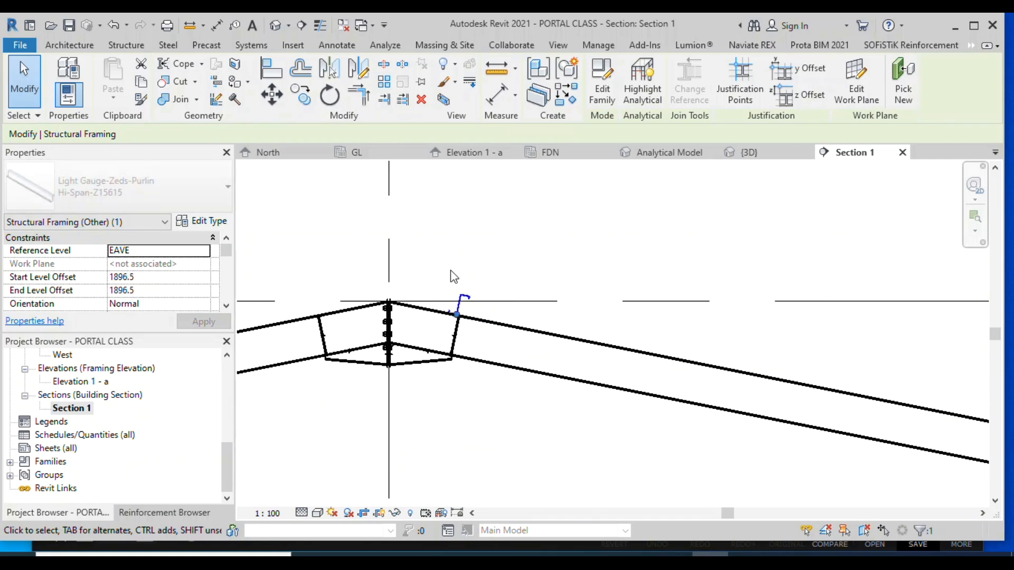
key(Left)
key(Left)
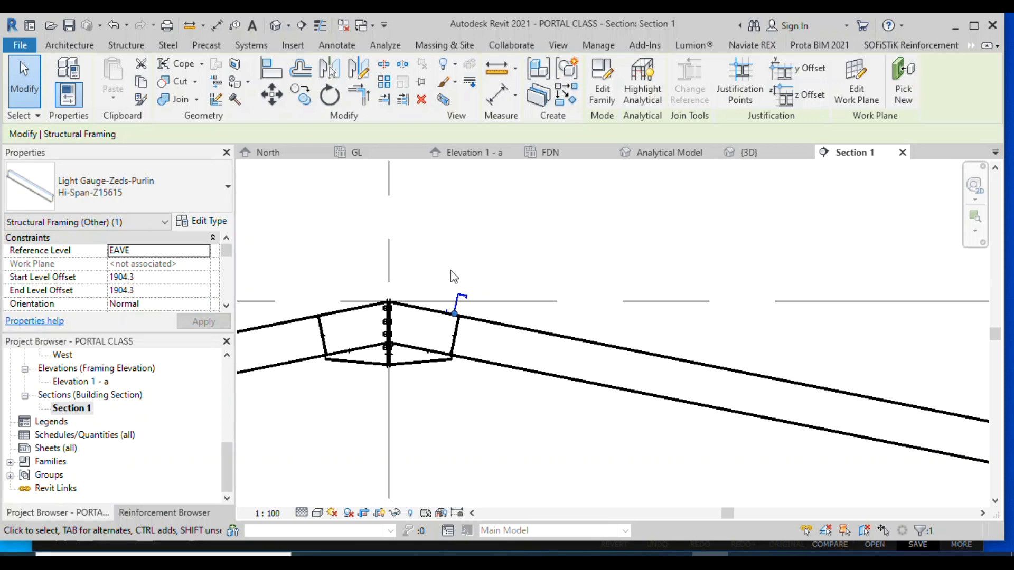
click(297, 305)
click(436, 248)
scroll(468, 291, up, 2)
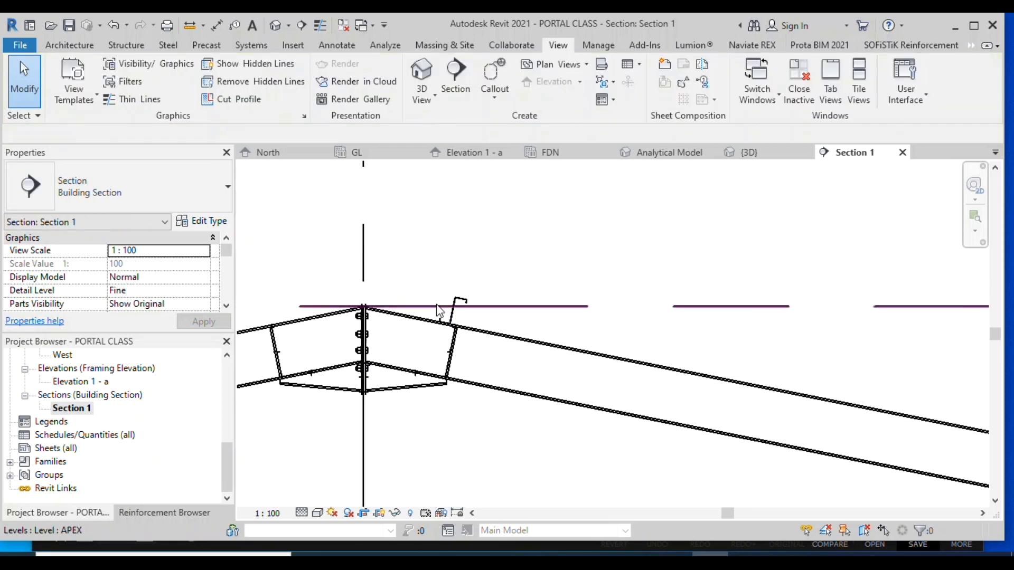
Copy the purlin near the apex 1200 mm down the slope of the right rafter, with Constrain turned off
click(458, 302)
scroll(351, 256, down, 5)
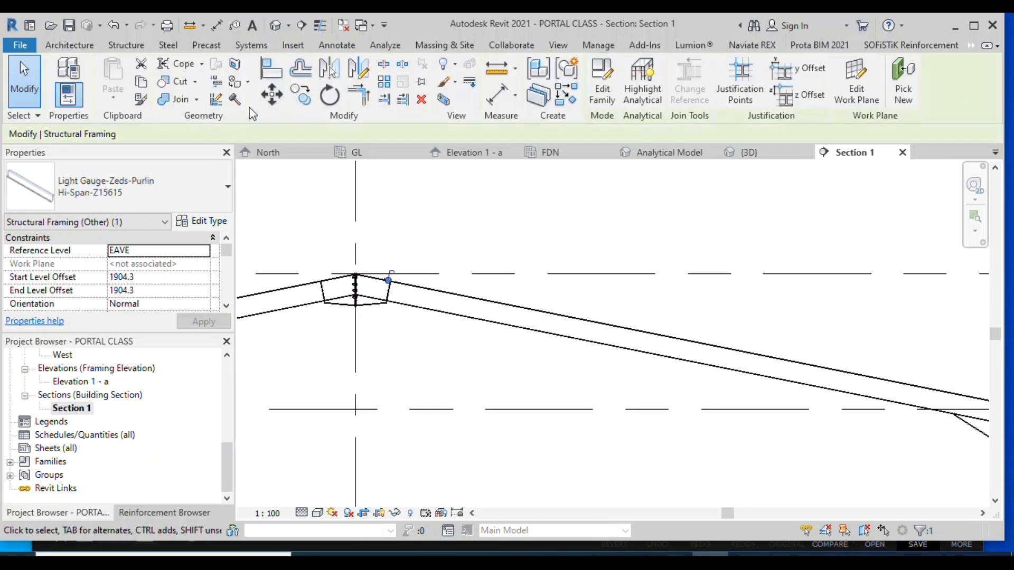
click(308, 98)
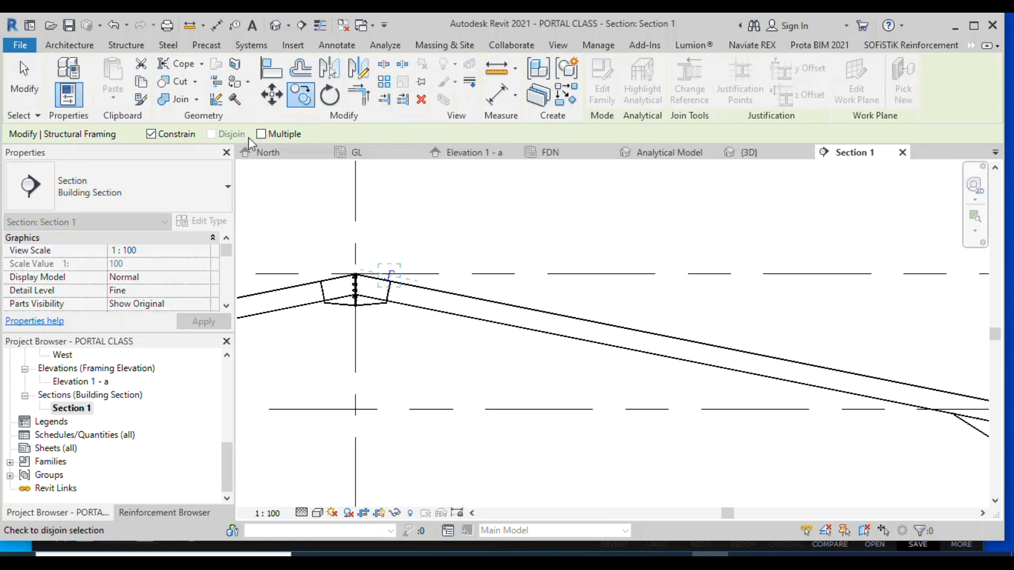
click(158, 138)
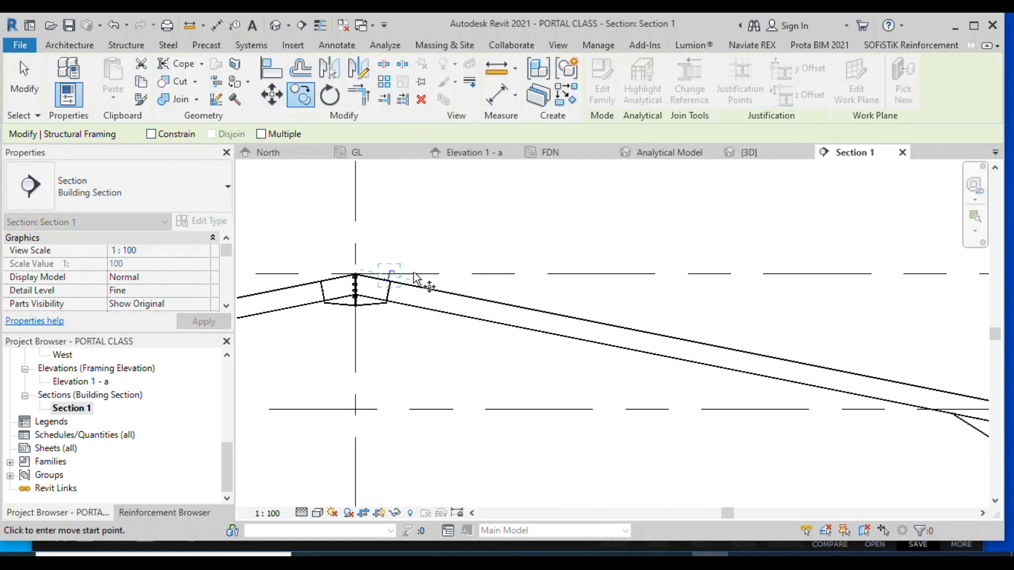
scroll(400, 284, up, 2)
scroll(381, 283, up, 1)
click(381, 278)
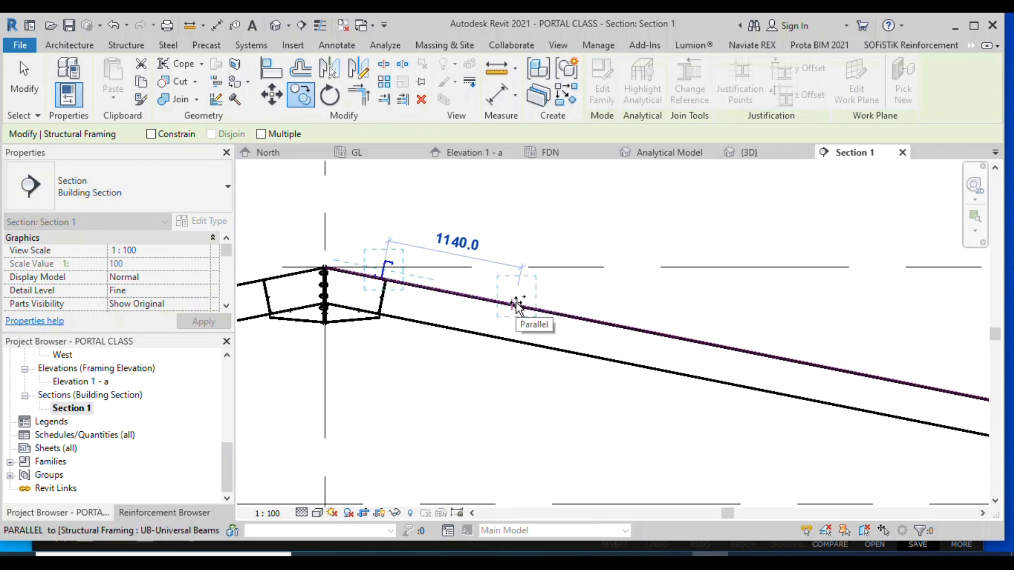
text(120)
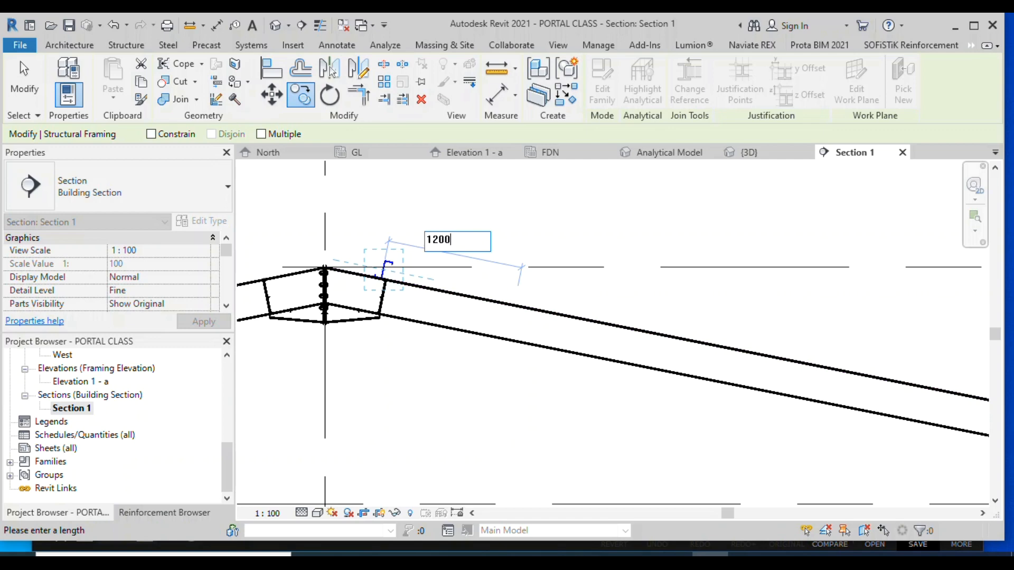
text(0)
key(Return)
scroll(608, 322, down, 1)
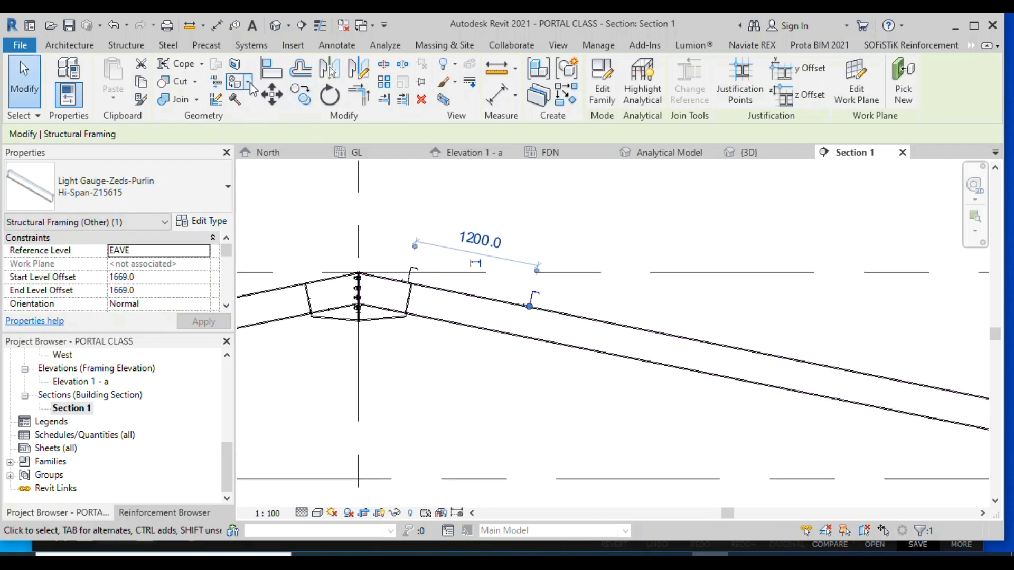
Start a multiple copy of the second purlin with Constrain on and place the third purlin 1200 mm down the rafter
click(296, 100)
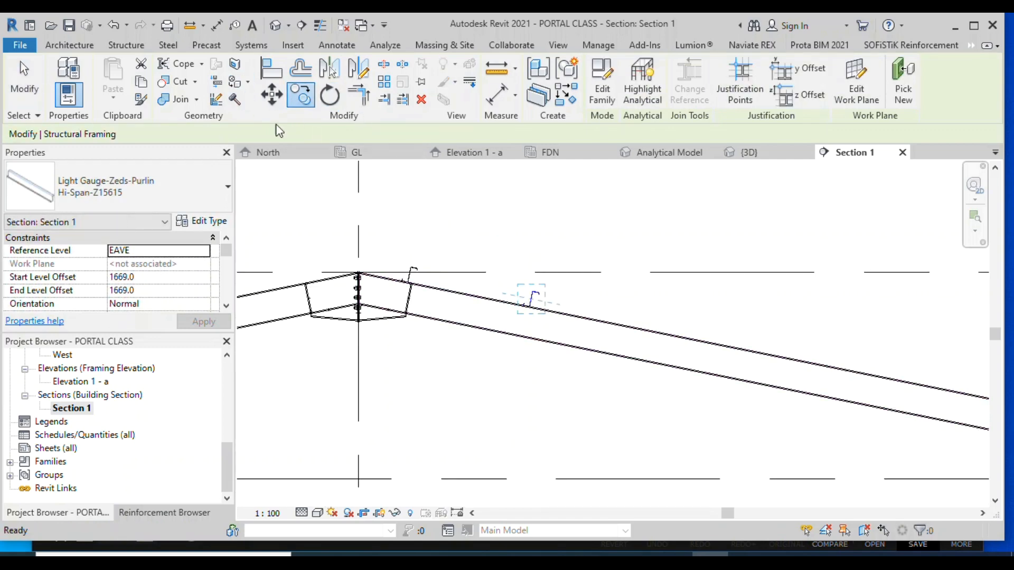
click(261, 134)
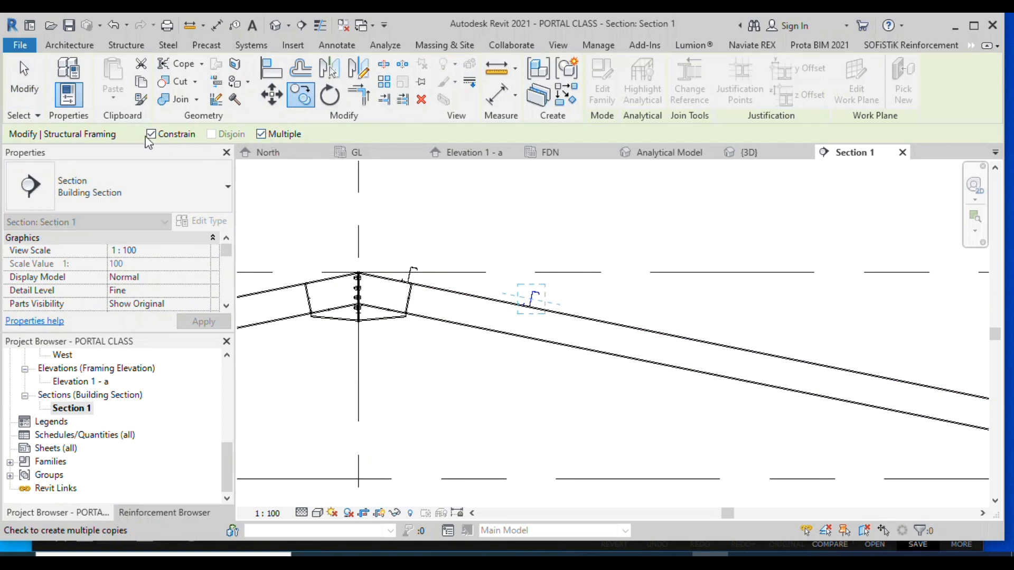
scroll(515, 296, up, 1)
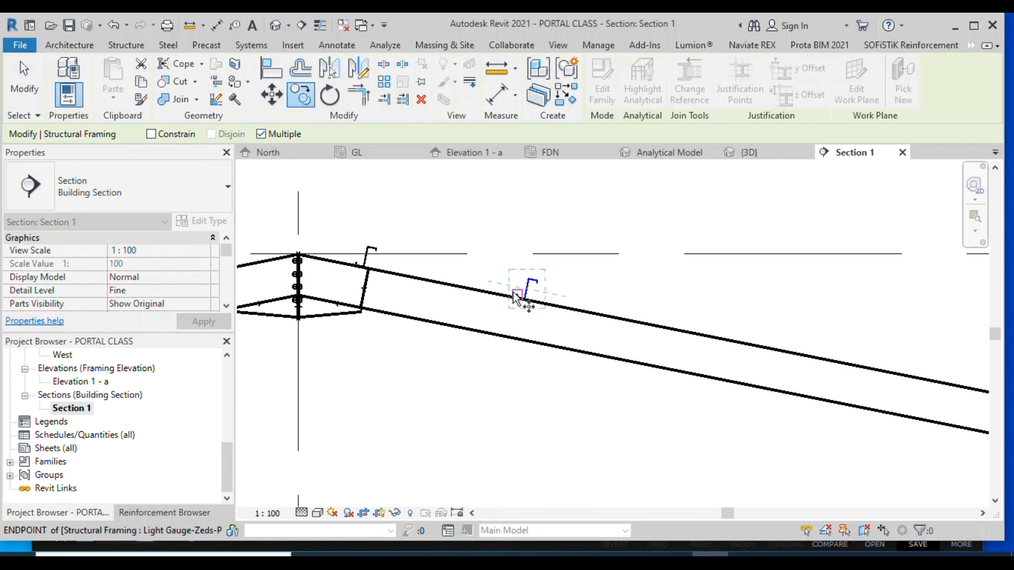
click(151, 135)
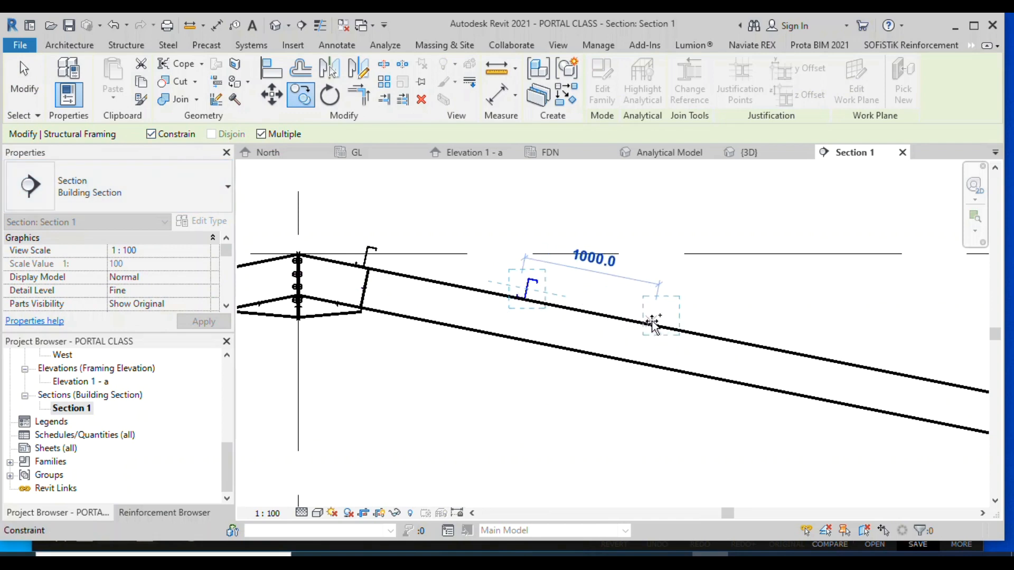
text(23)
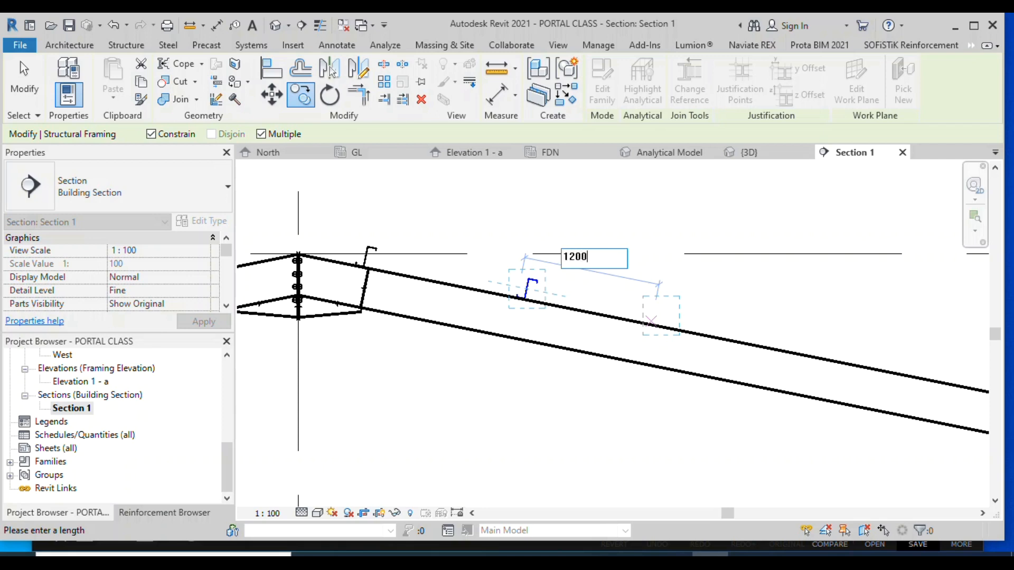
text(00)
key(Return)
scroll(464, 174, down, 1)
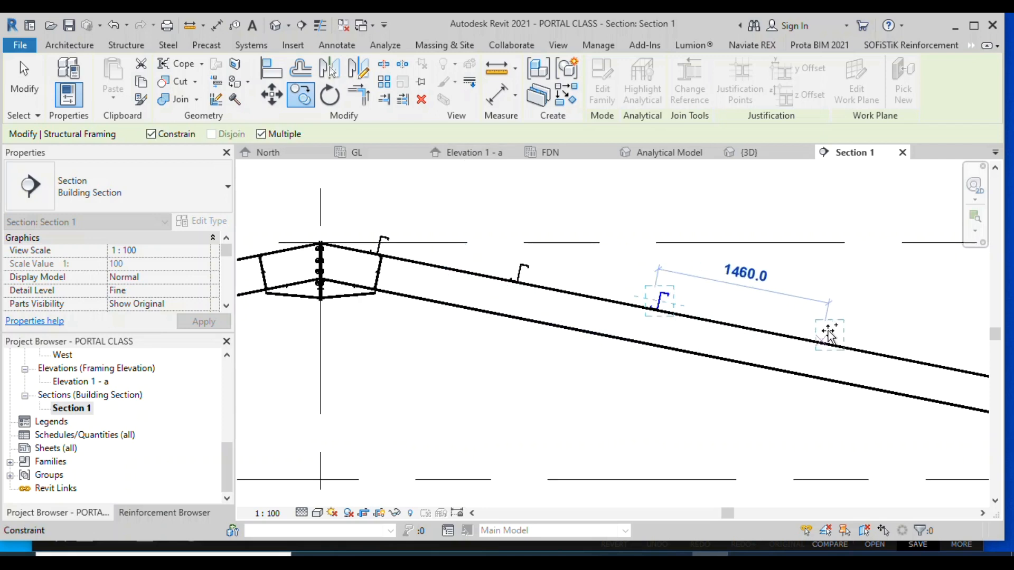
Place the fourth and fifth purlins along the right rafter, each 1200 mm from the previous one
text(12)
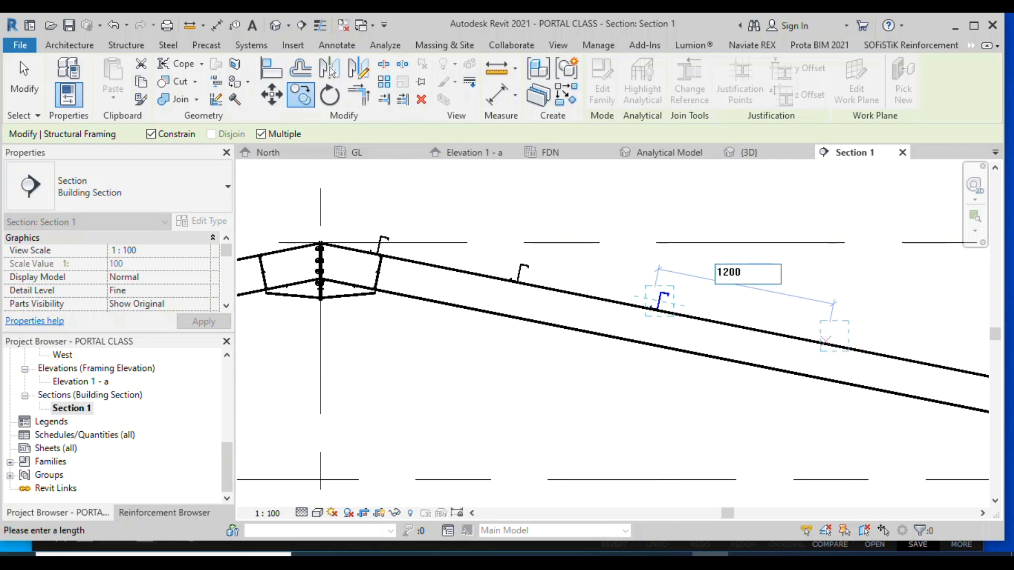
text(00)
key(Return)
scroll(697, 327, down, 2)
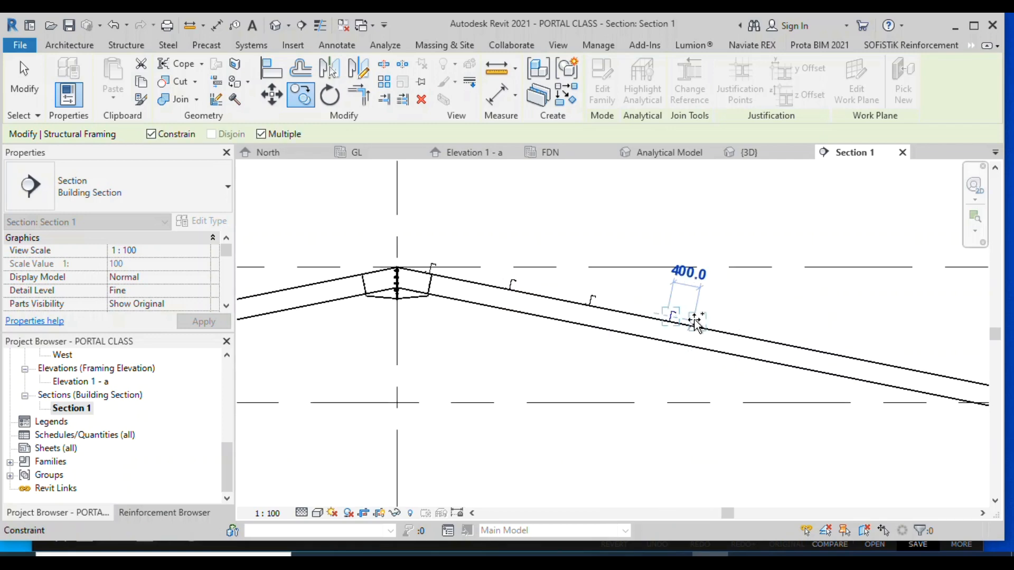
text(1200)
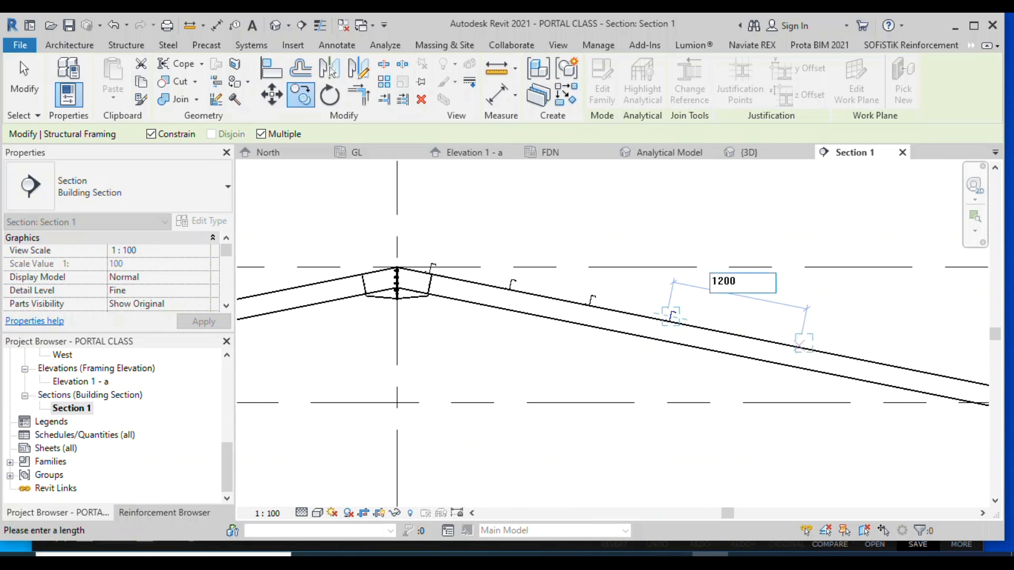
key(Return)
scroll(724, 271, down, 2)
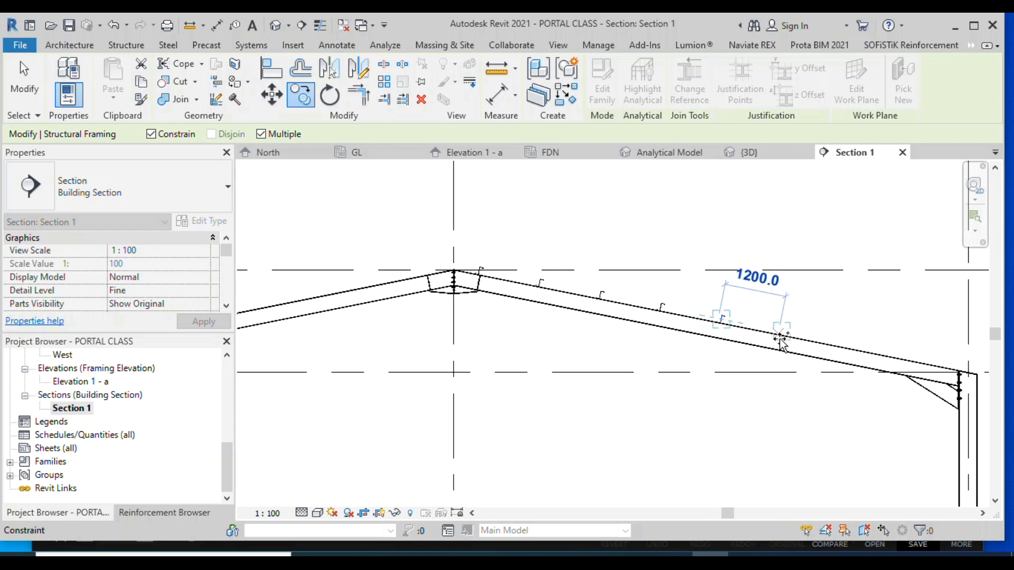
Continue the multiple copy with the sixth and seventh purlins down the right rafter at 1200 mm spacing
text(12)
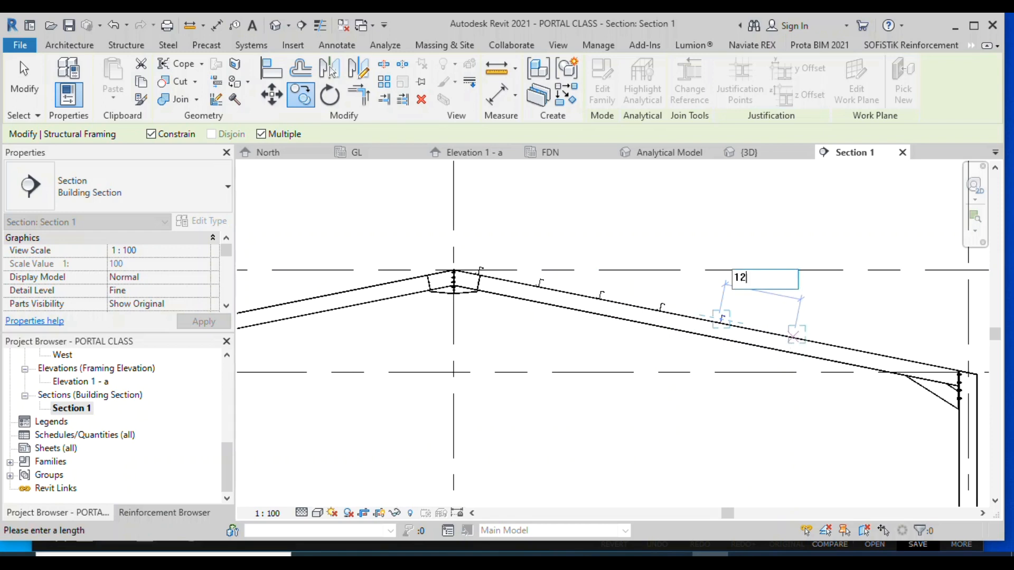
text(00)
key(Return)
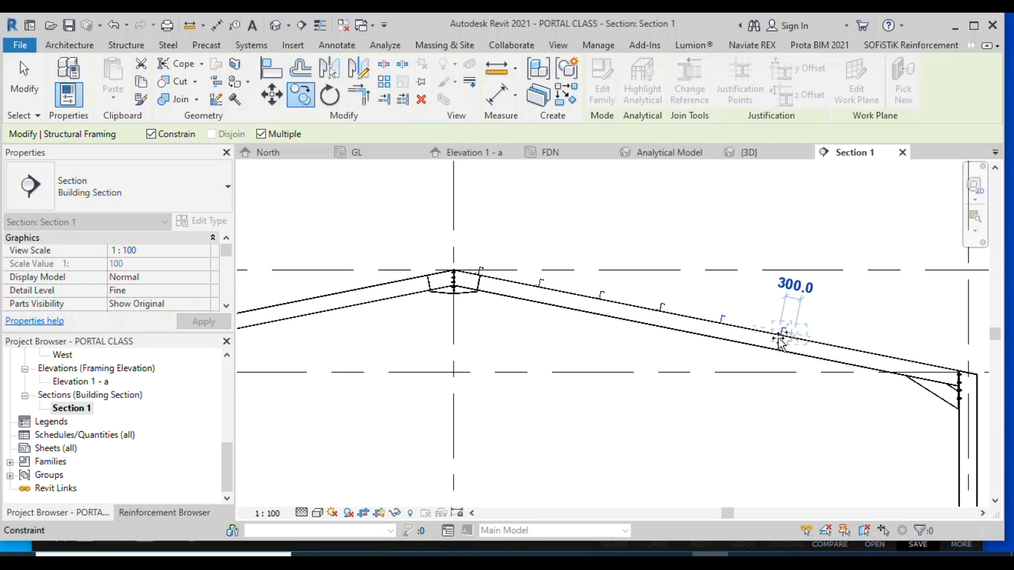
scroll(761, 349, down, 2)
scroll(773, 355, up, 2)
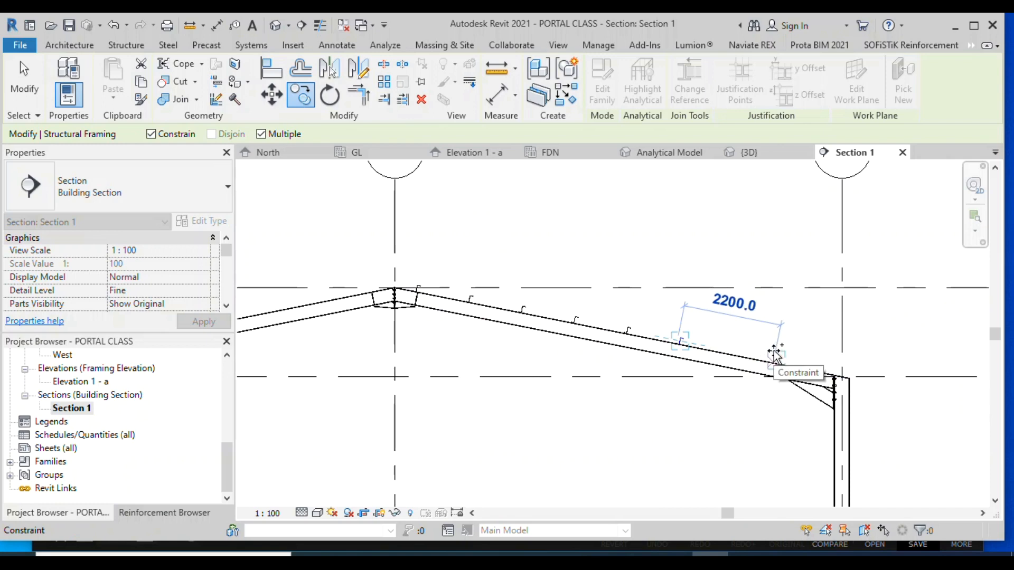
text(12)
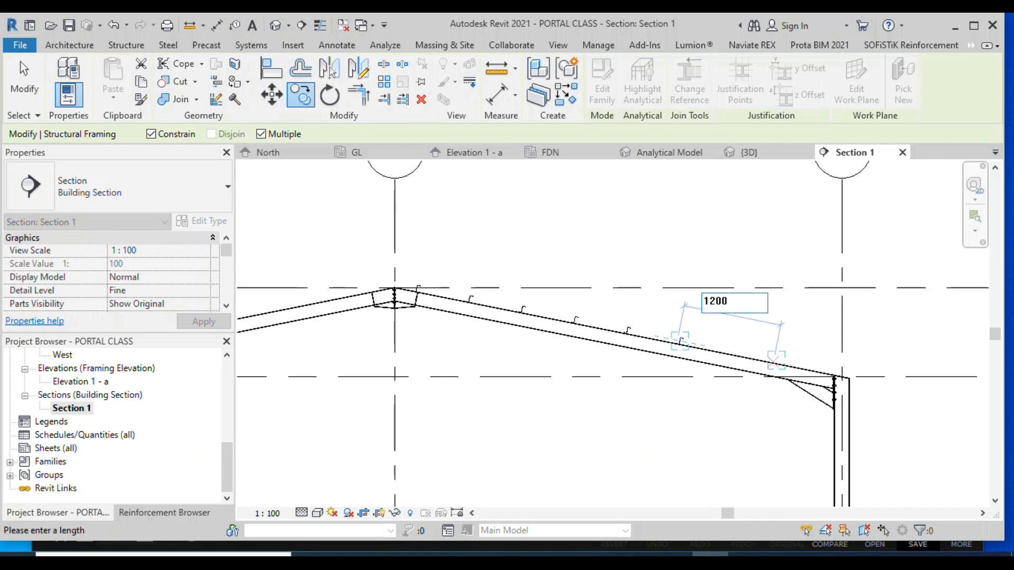
text(00)
key(Return)
scroll(806, 394, up, 1)
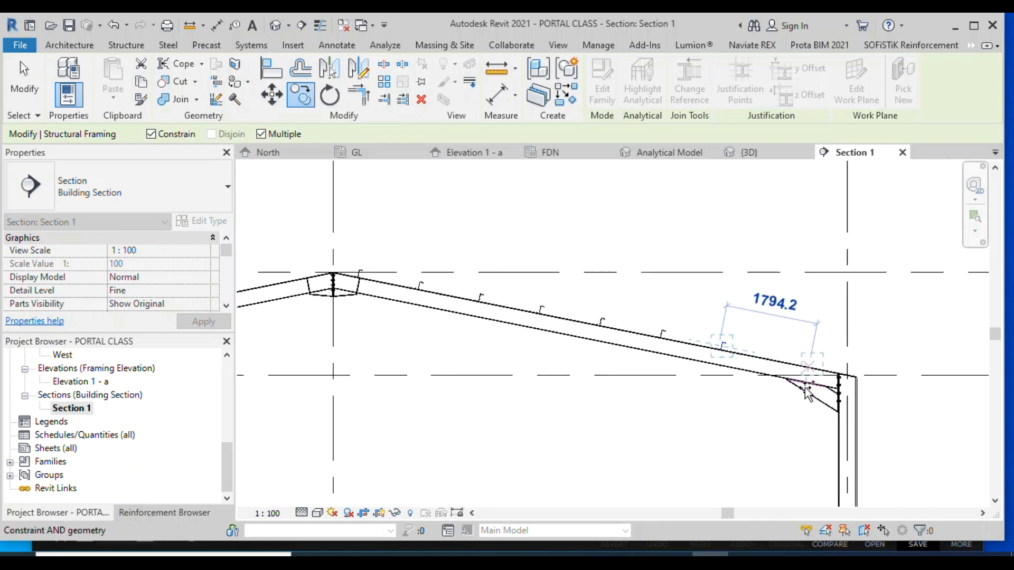
Add the eighth and ninth purlins at 1200 mm spacing down to the eave column and end the Copy command
scroll(807, 394, up, 1)
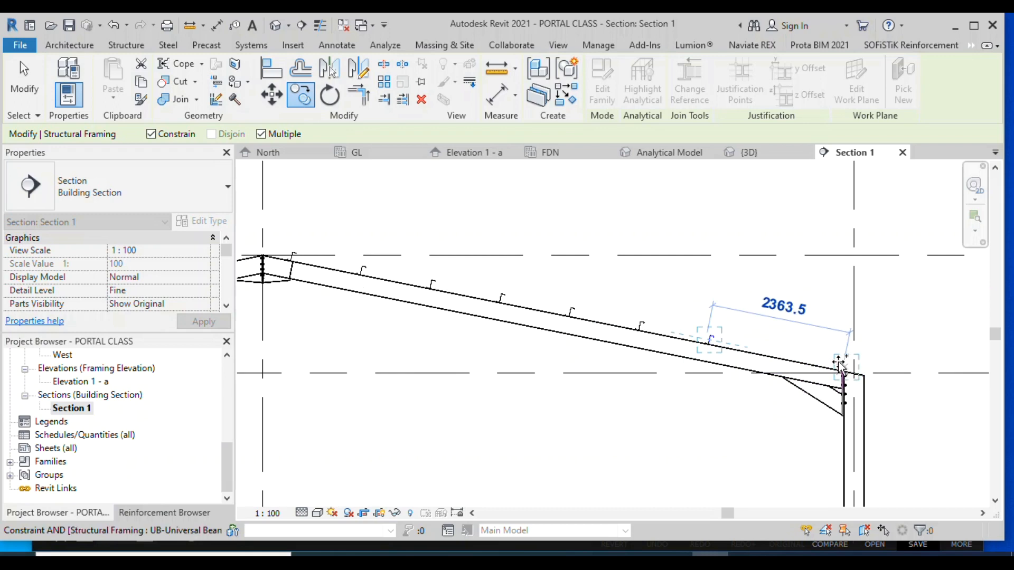
text(1200)
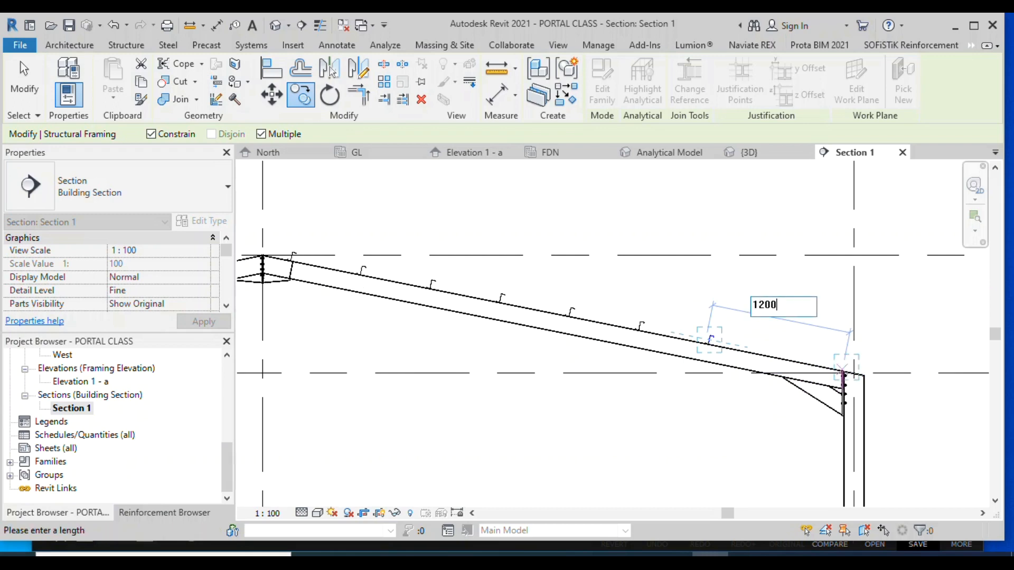
key(Return)
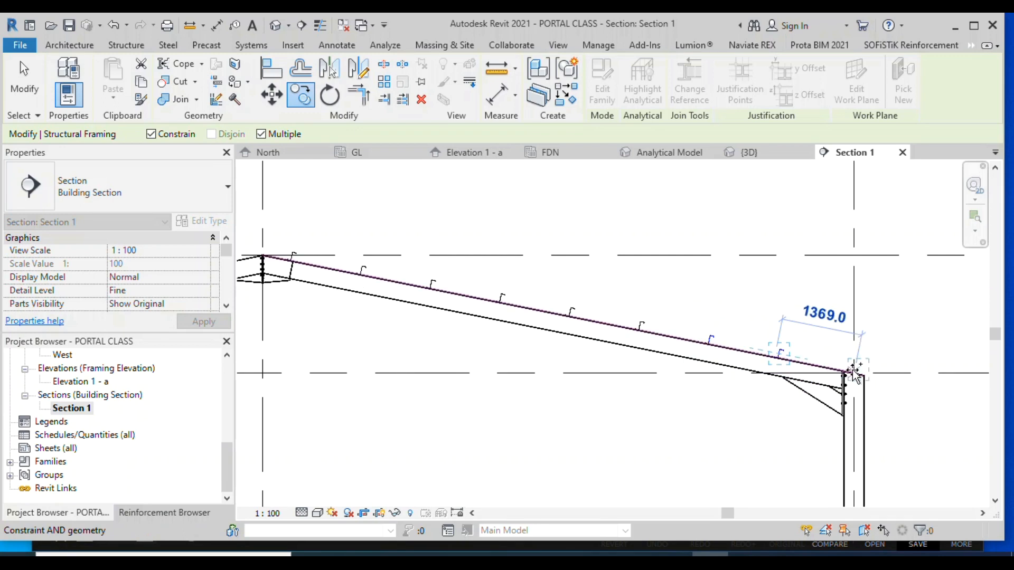
text(1200)
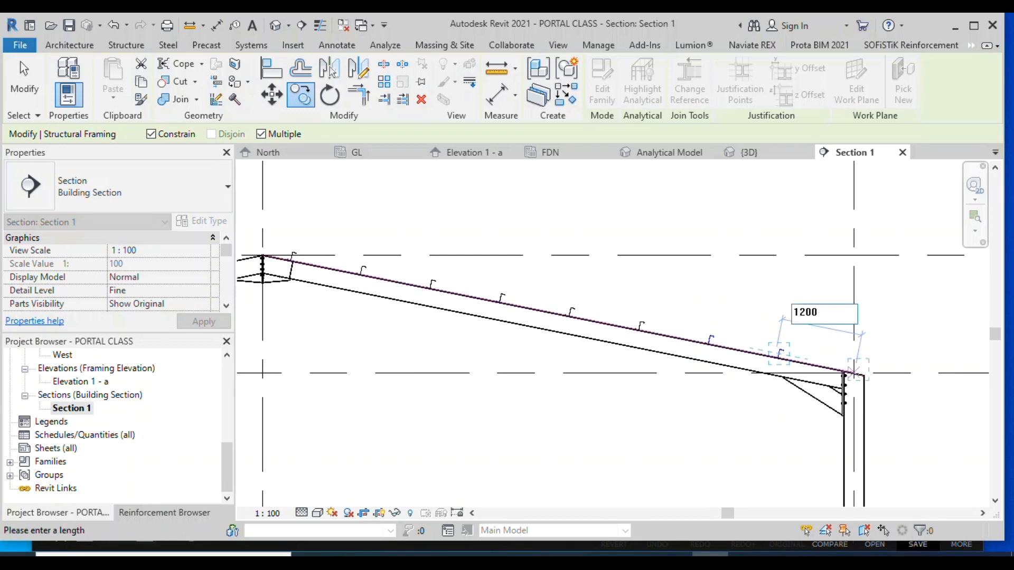
key(Return)
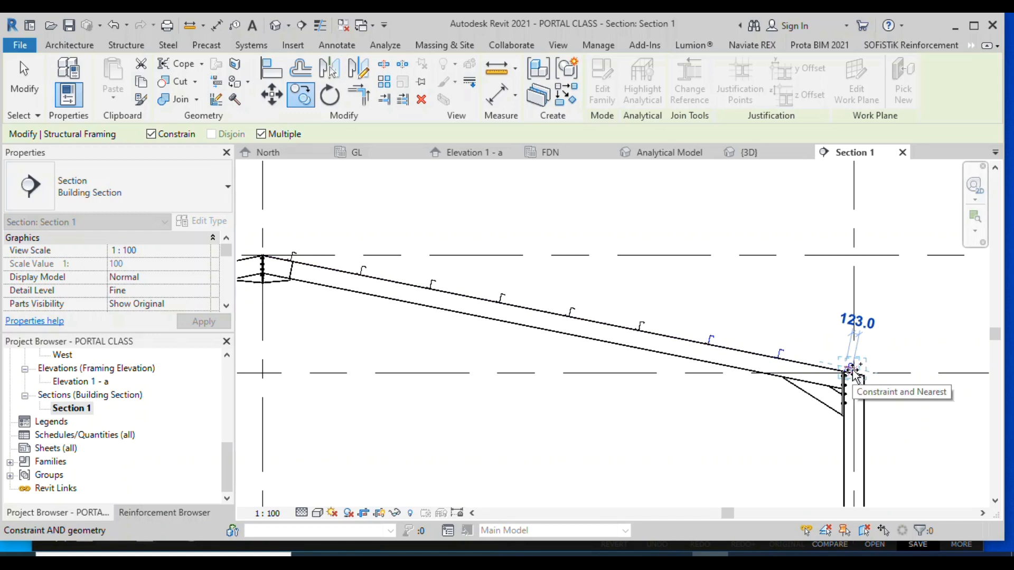
key(F1)
key(Escape)
key(Escape)
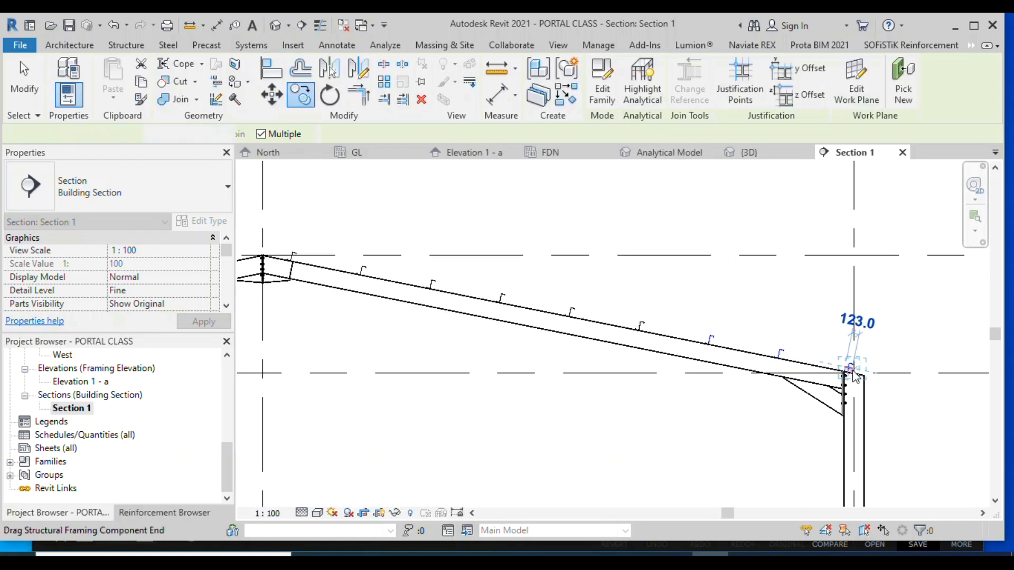
End the copy and examine the nine copied purlins between the first two portal frames in the 3D view
click(651, 301)
scroll(609, 311, down, 3)
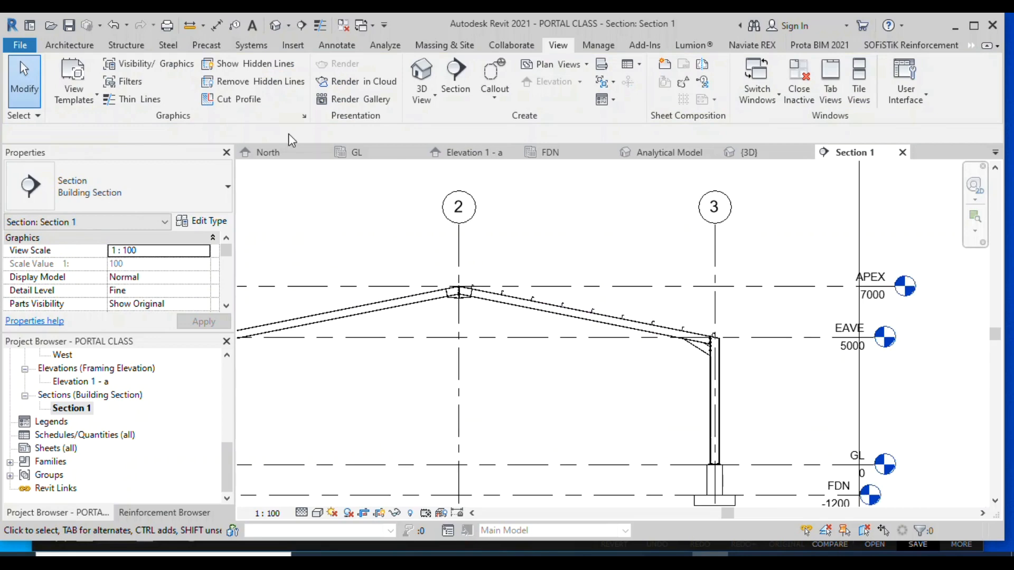
click(274, 27)
scroll(538, 385, up, 5)
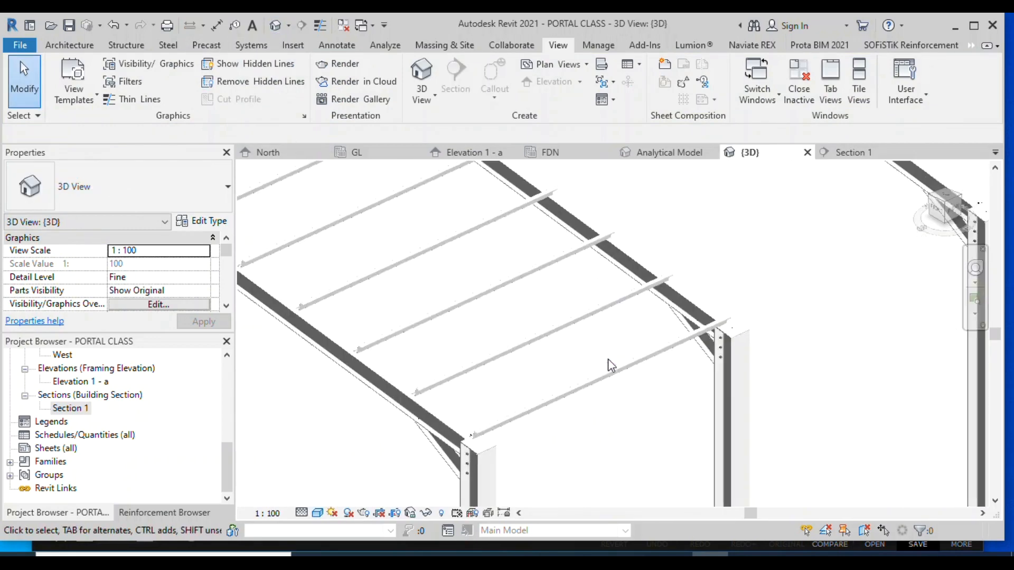
scroll(552, 346, down, 3)
scroll(353, 333, up, 5)
scroll(462, 365, down, 3)
scroll(507, 374, down, 5)
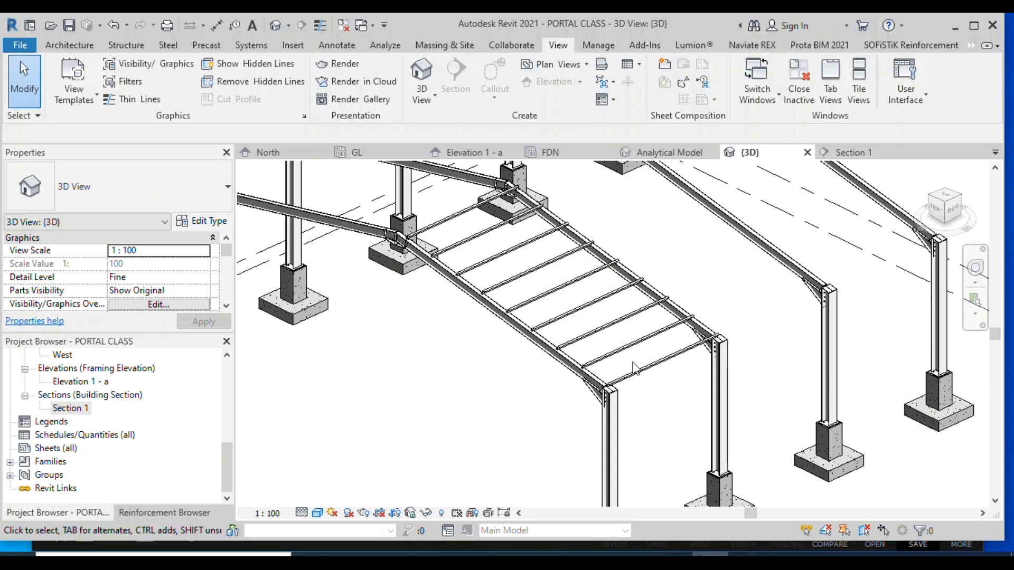
scroll(594, 338, down, 2)
scroll(589, 345, up, 1)
scroll(588, 344, down, 3)
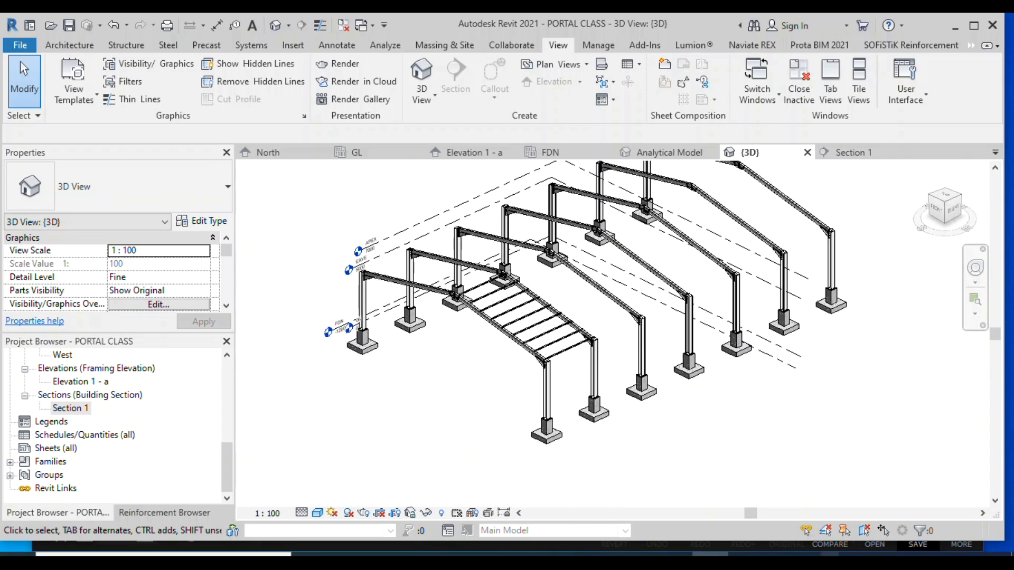
click(831, 560)
click(817, 539)
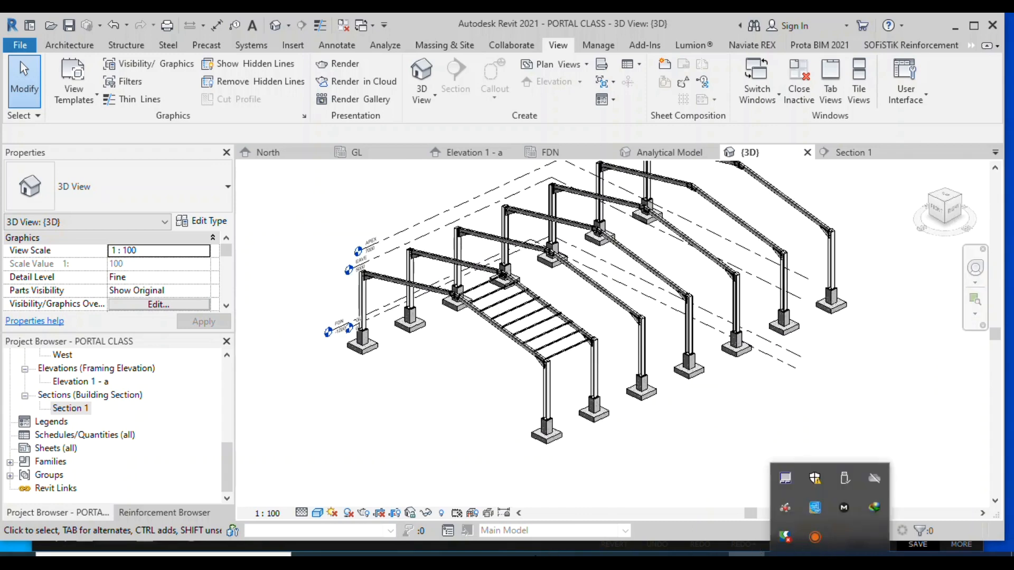
scroll(581, 355, up, 1)
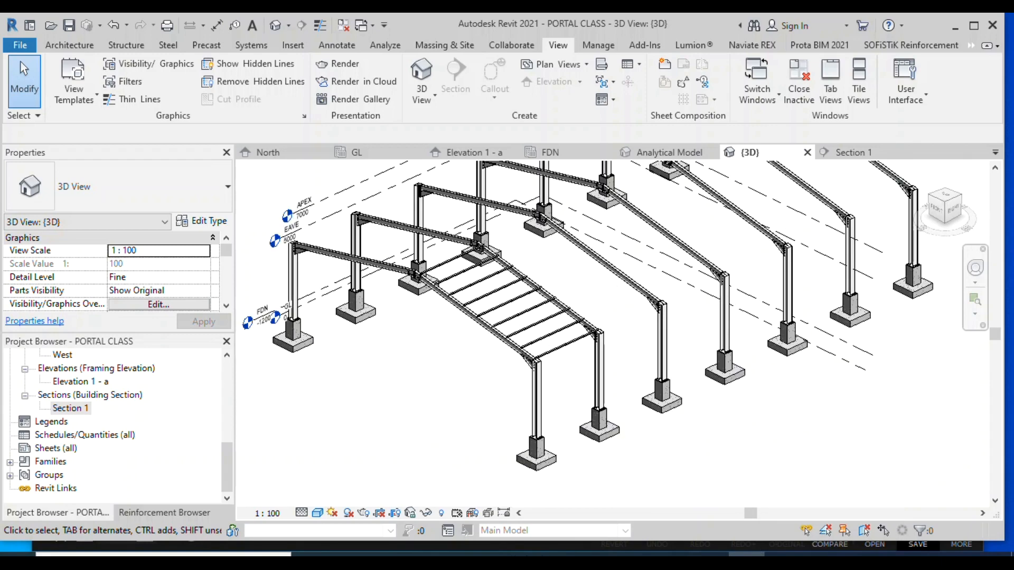
scroll(532, 370, up, 2)
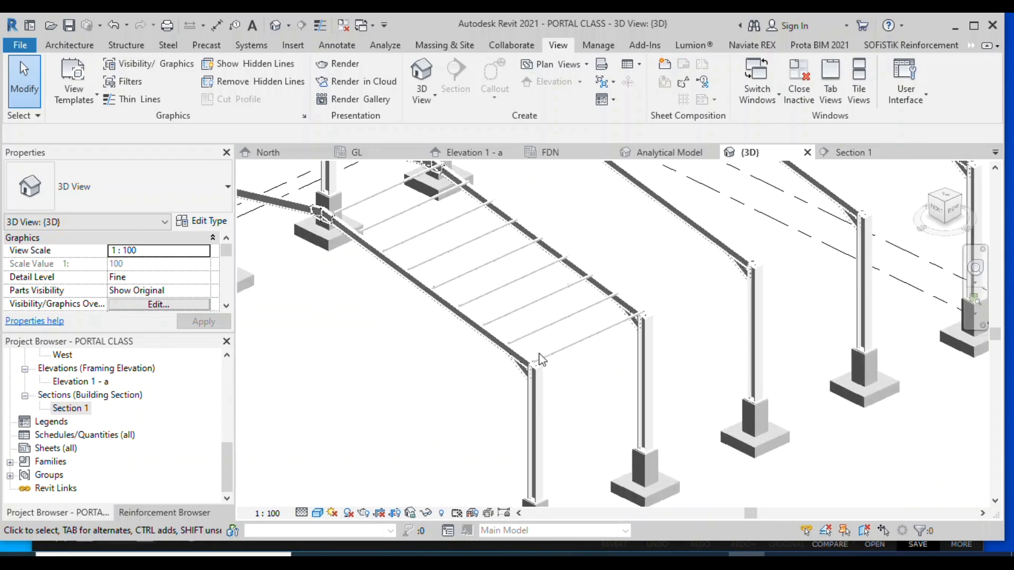
scroll(483, 335, down, 1)
scroll(463, 412, down, 1)
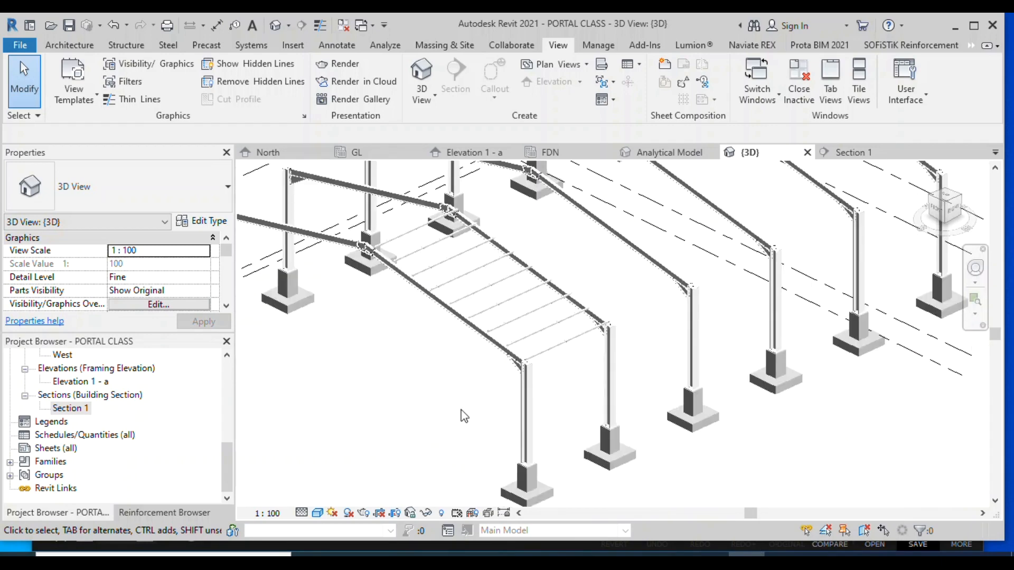
scroll(455, 403, down, 2)
scroll(455, 402, up, 1)
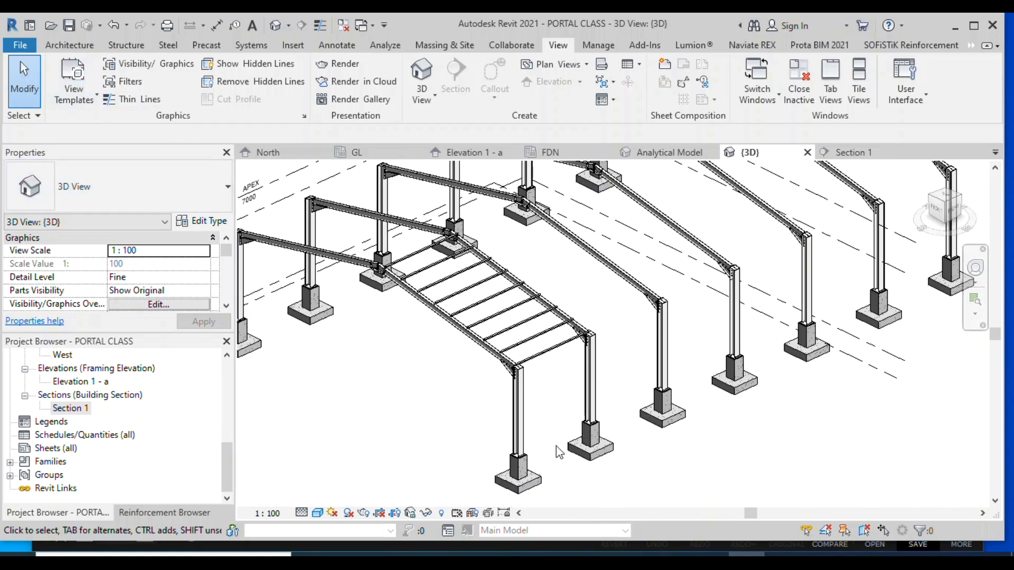
Set the work plane by picking the outer flange face of the front frame's right column
click(129, 46)
click(900, 81)
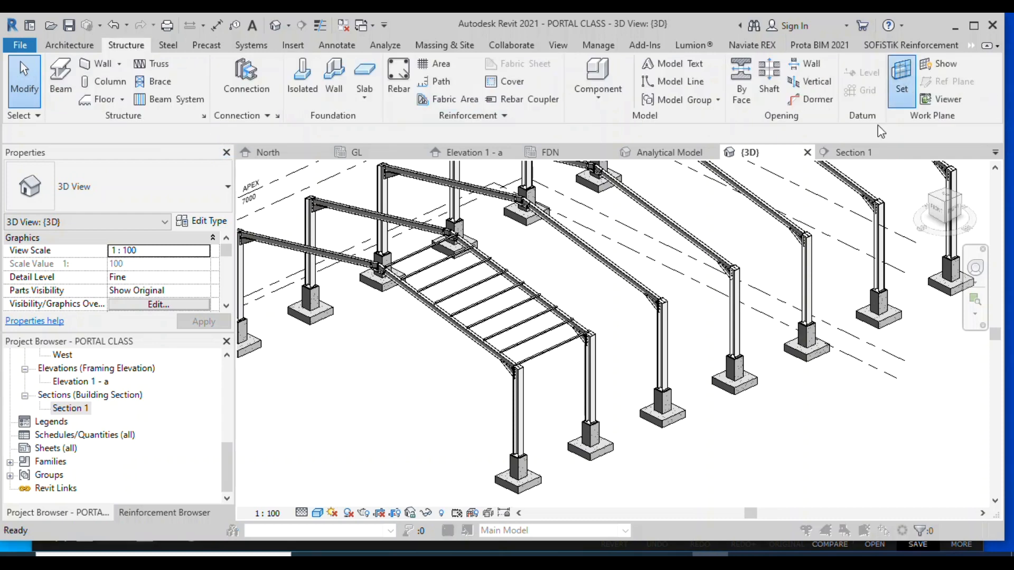
click(380, 302)
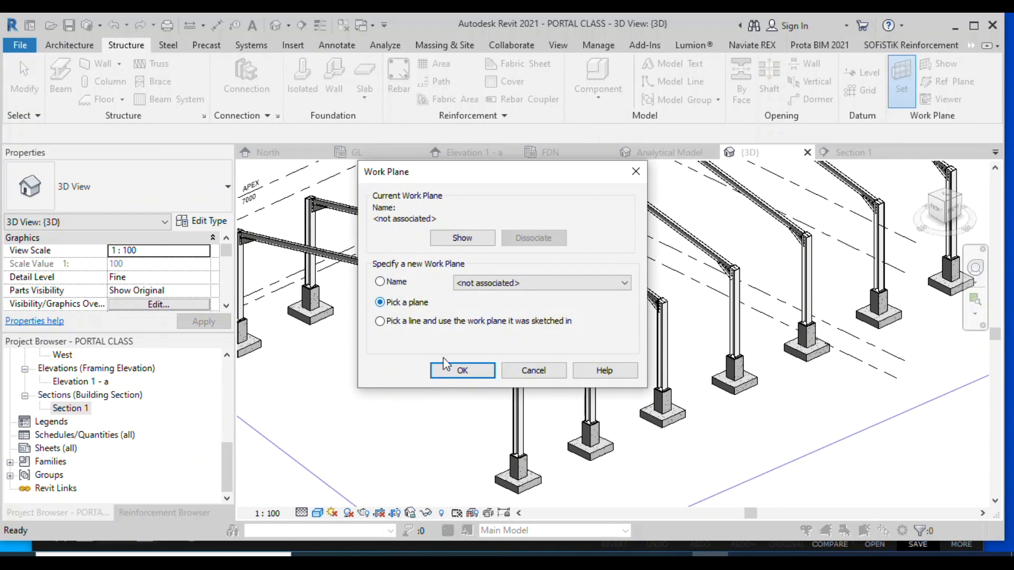
click(461, 369)
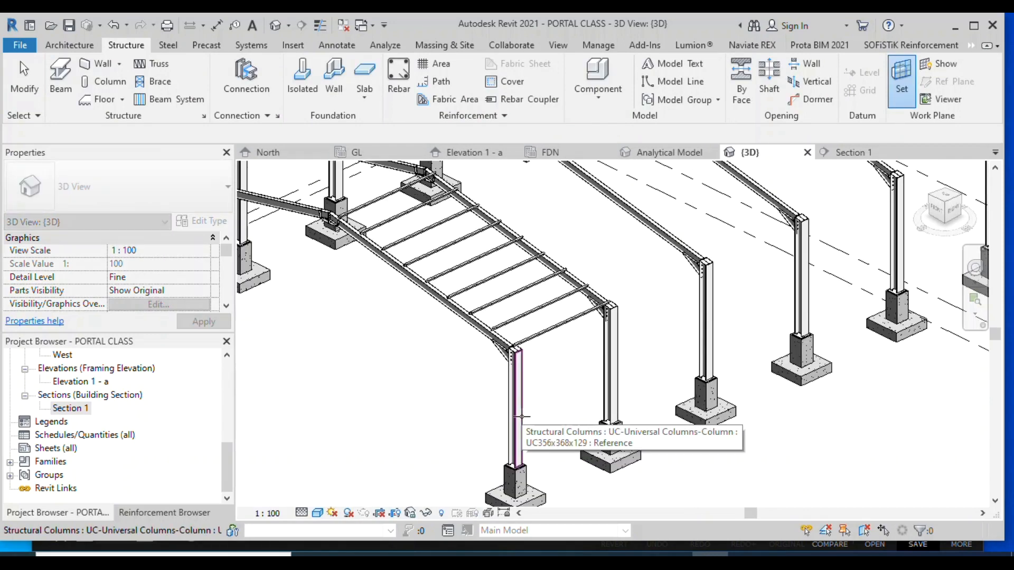
click(521, 417)
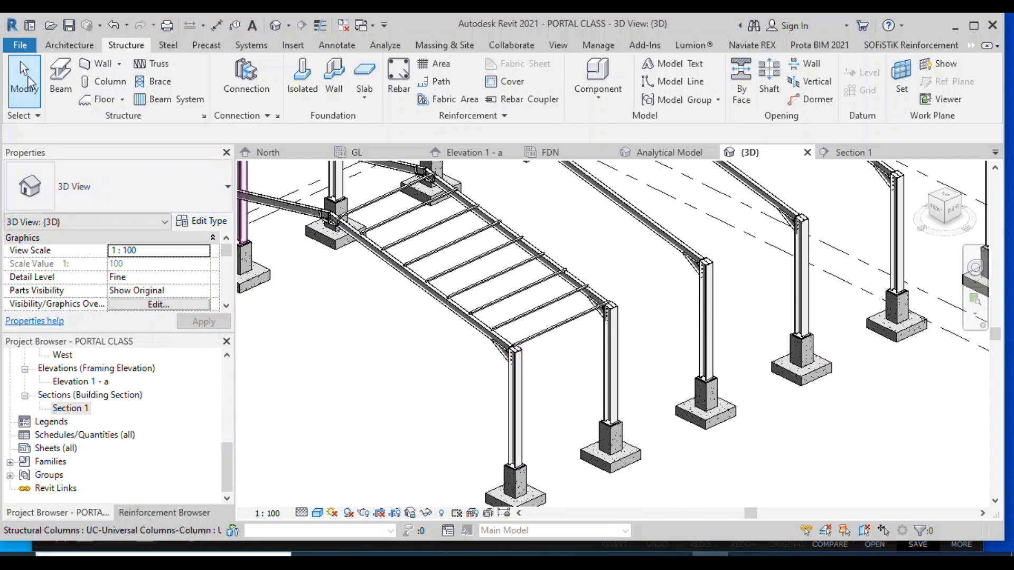
Place a Hi-Span-Z15615 beam between the outer faces of the first two right columns, about 494 mm below EAVE level
click(72, 84)
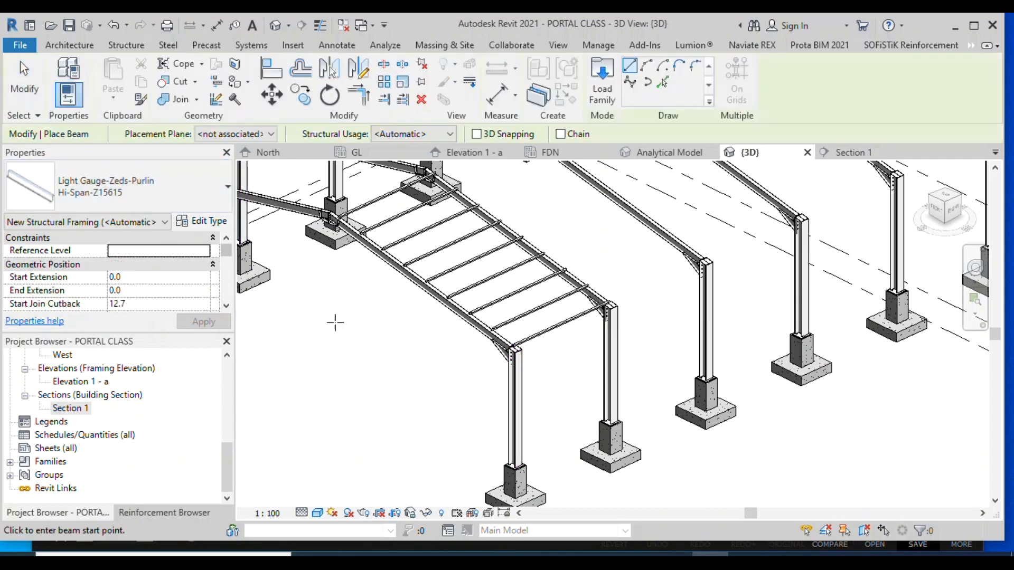
scroll(541, 392, up, 3)
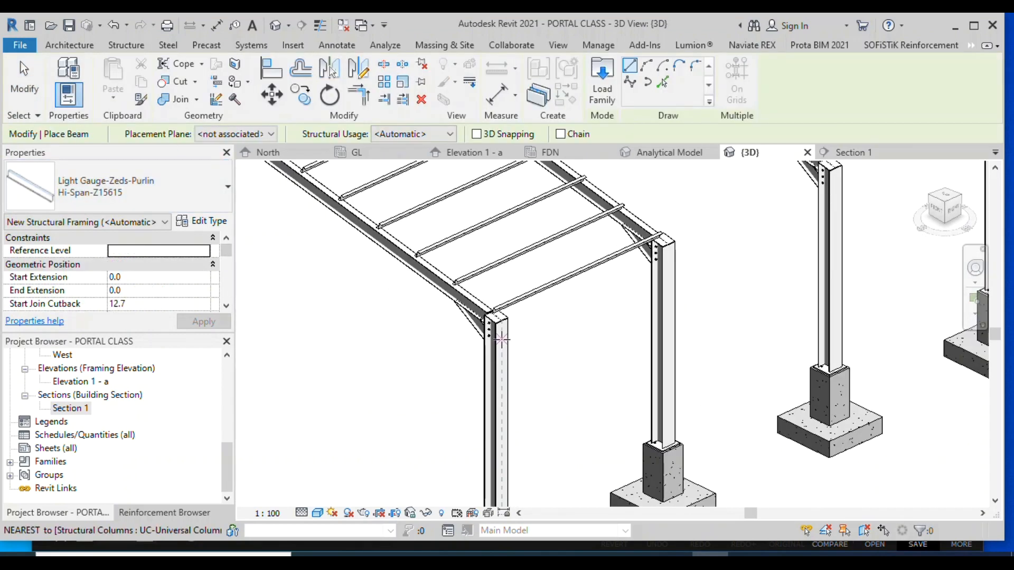
click(548, 335)
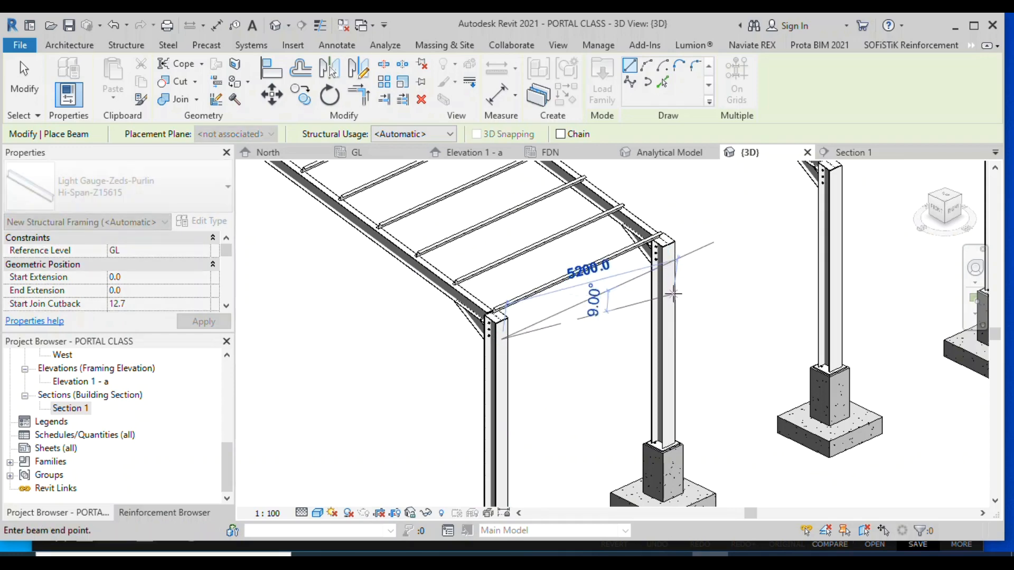
click(669, 264)
click(32, 79)
scroll(543, 295, up, 4)
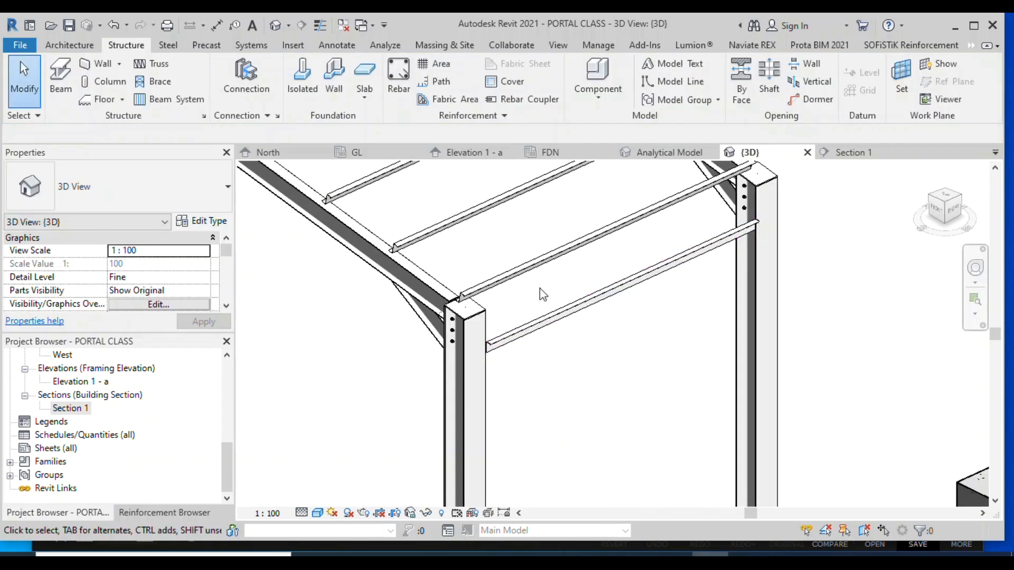
Examine the new side rail's level offsets, join cutbacks, and y and z justification and offset properties
scroll(543, 294, up, 2)
click(571, 317)
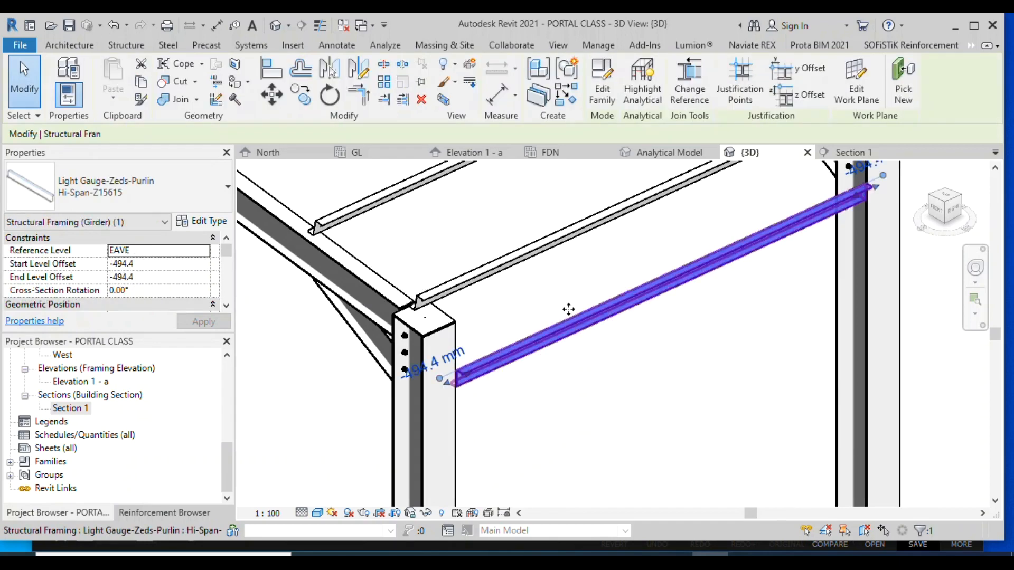
scroll(571, 318, down, 2)
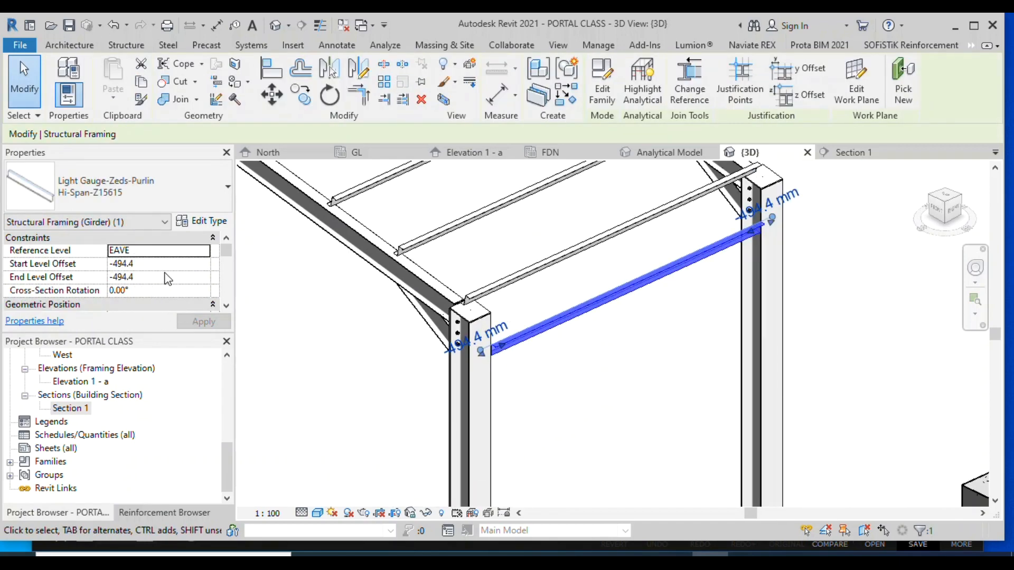
scroll(168, 278, down, 6)
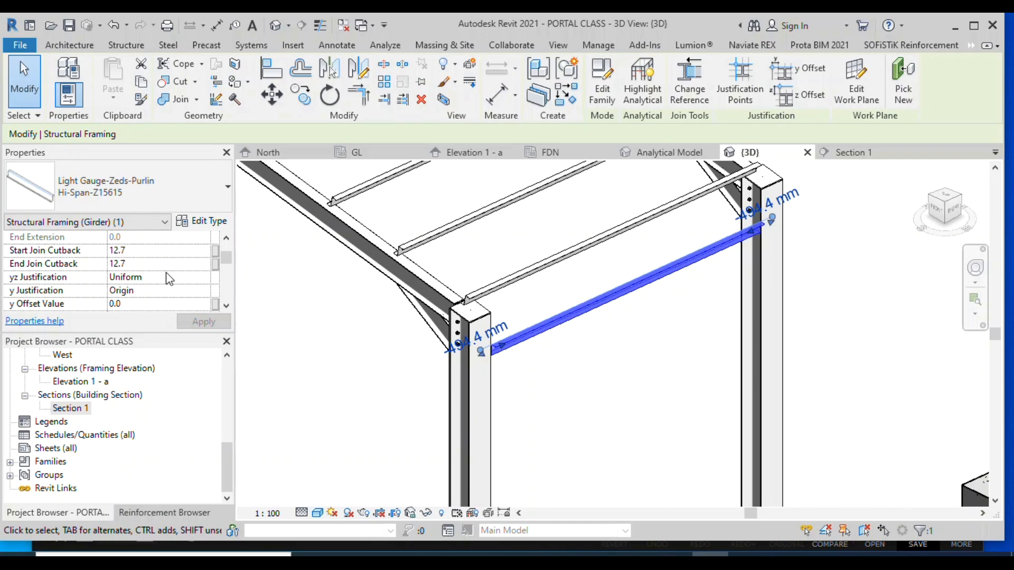
scroll(168, 281, up, 2)
scroll(168, 282, down, 2)
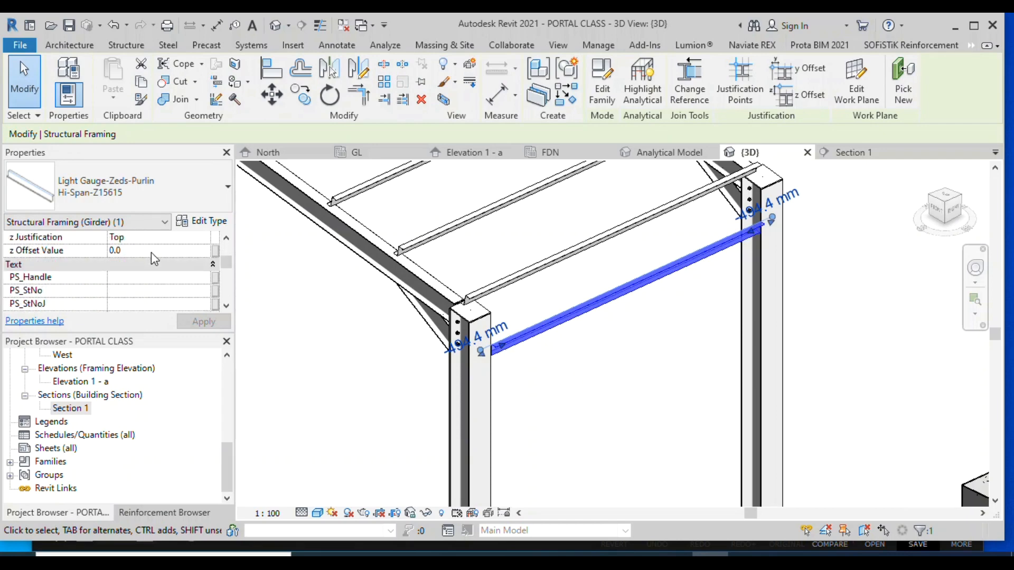
scroll(154, 252, up, 1)
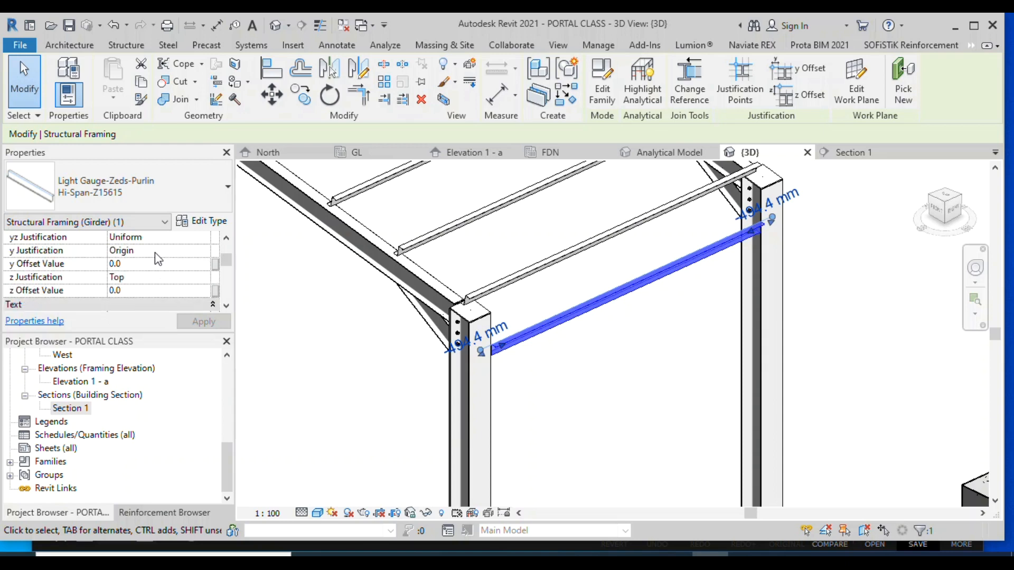
scroll(154, 253, up, 1)
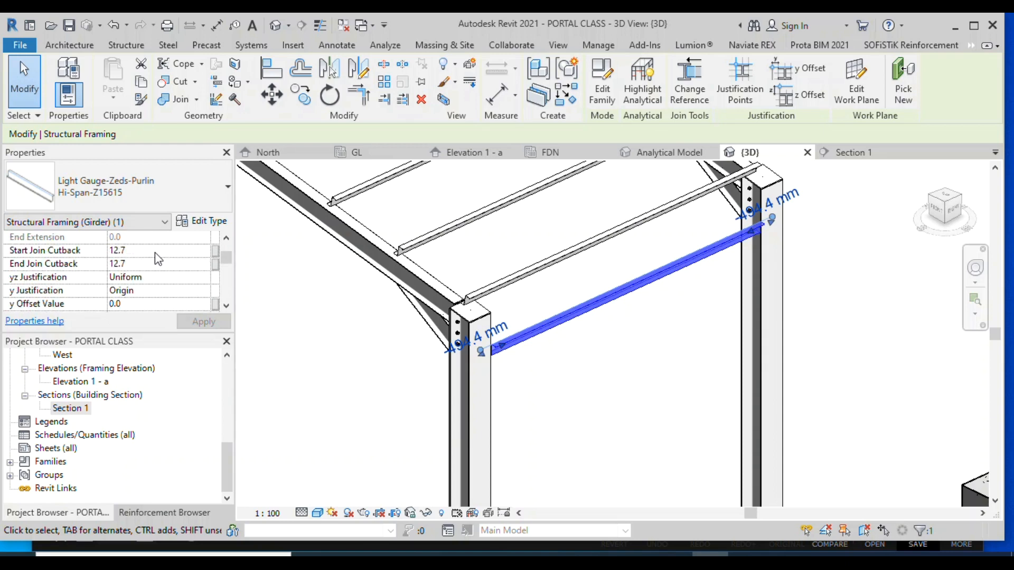
scroll(154, 253, down, 5)
scroll(154, 252, down, 1)
scroll(154, 252, up, 3)
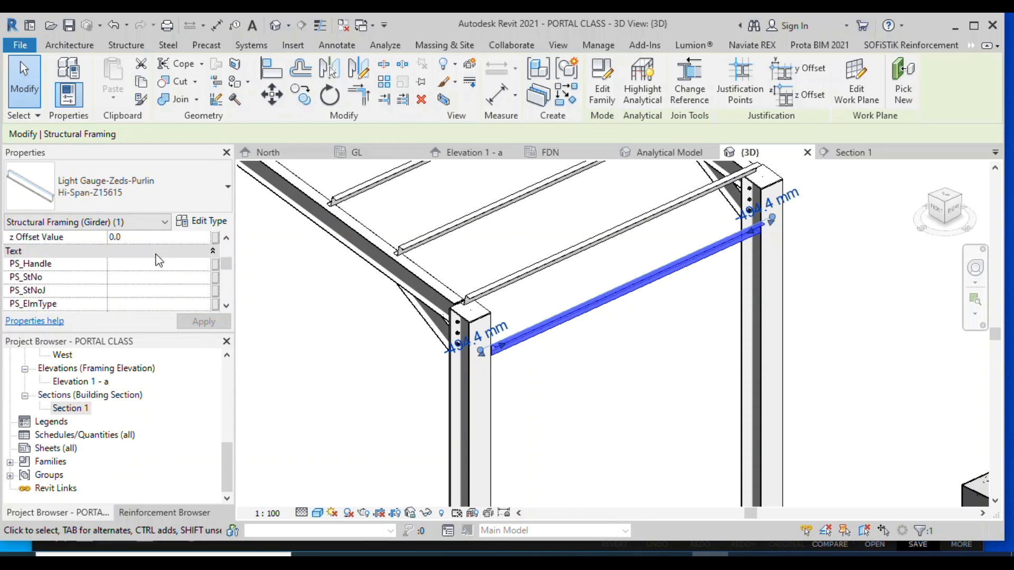
scroll(158, 261, up, 2)
scroll(158, 260, up, 1)
scroll(158, 261, down, 2)
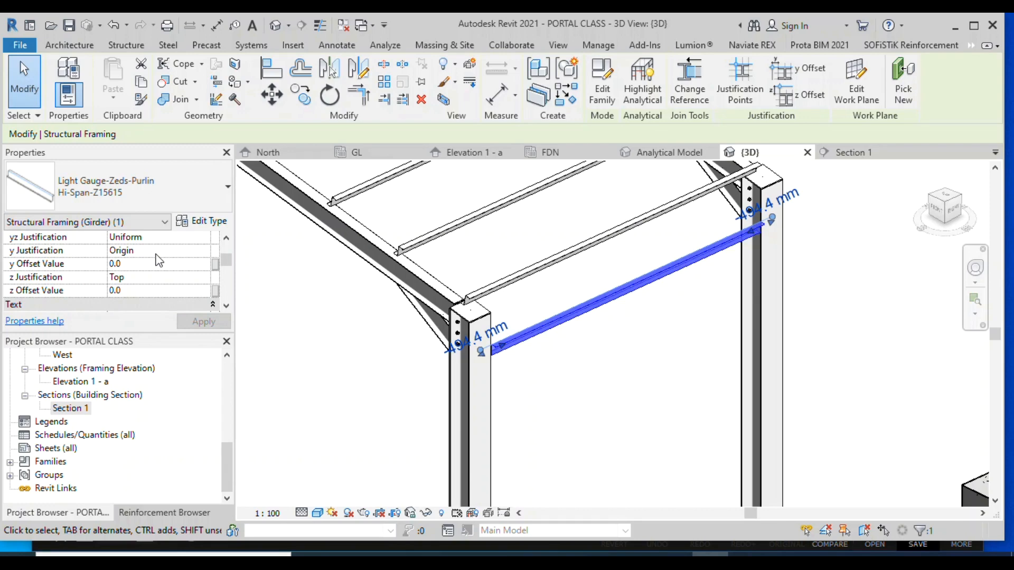
scroll(158, 261, down, 1)
scroll(159, 261, up, 1)
scroll(158, 261, down, 1)
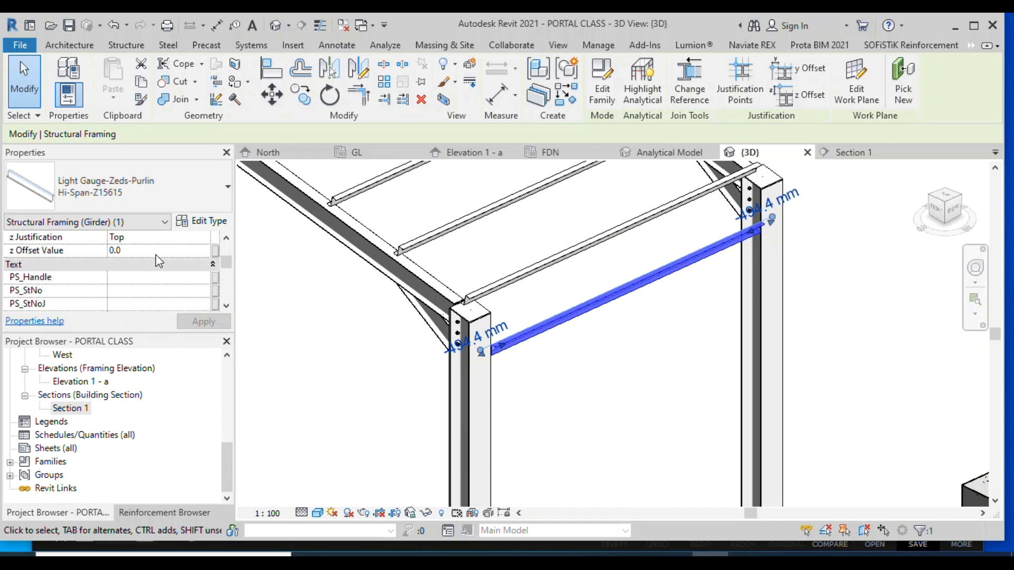
scroll(159, 261, up, 2)
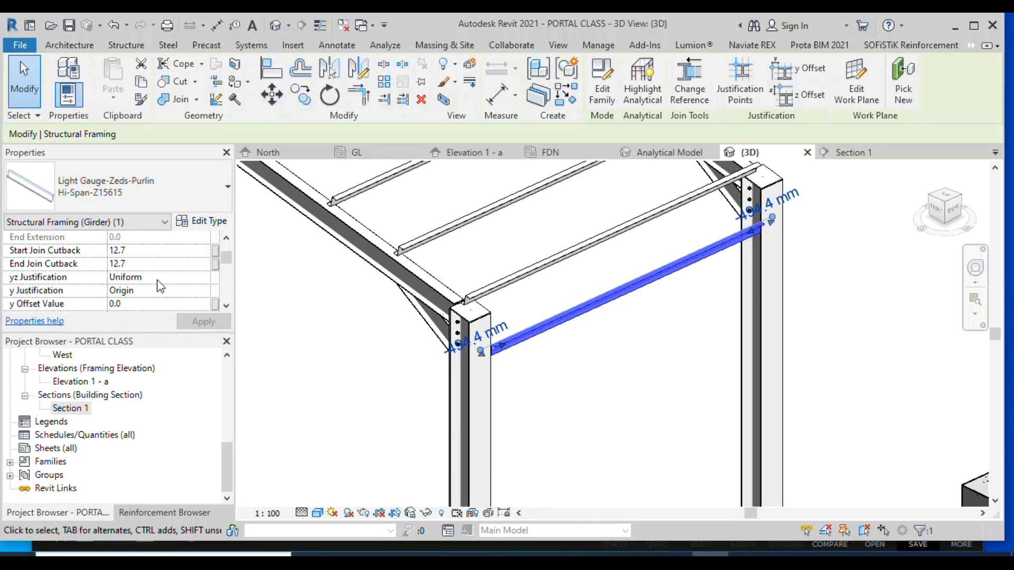
Set the side rail's y Offset Value to 100
click(156, 291)
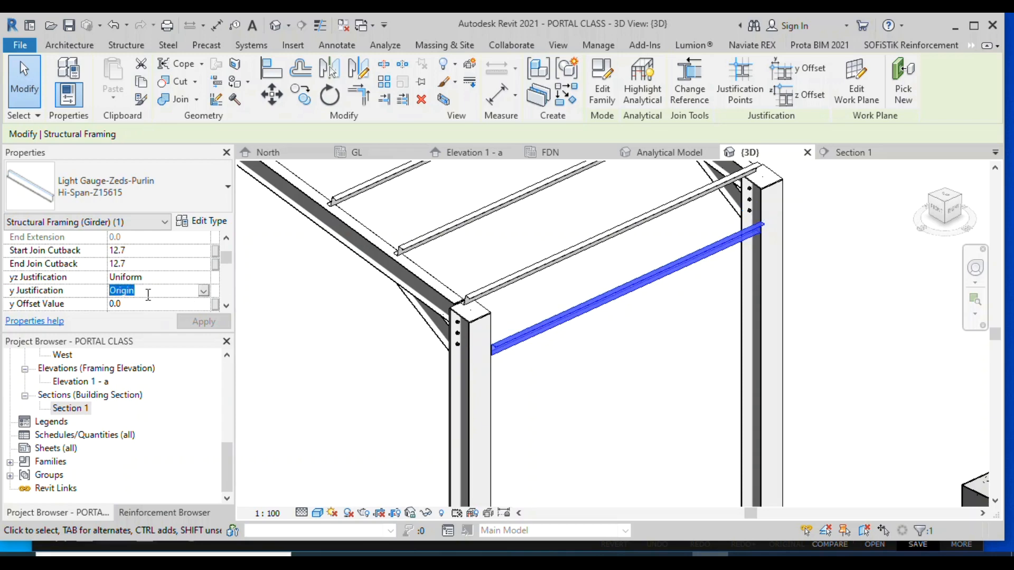
scroll(166, 294, down, 1)
click(161, 264)
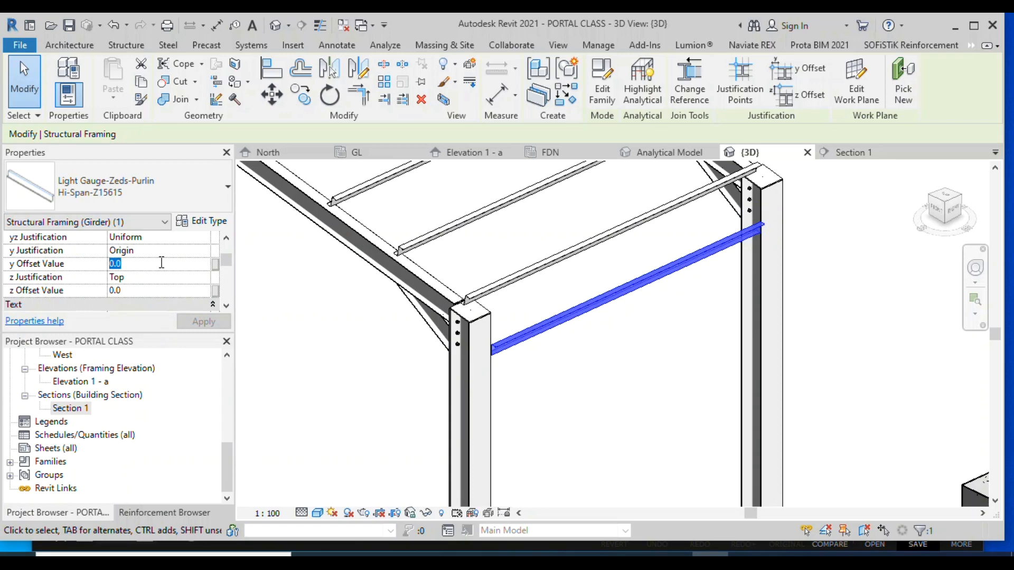
text(5)
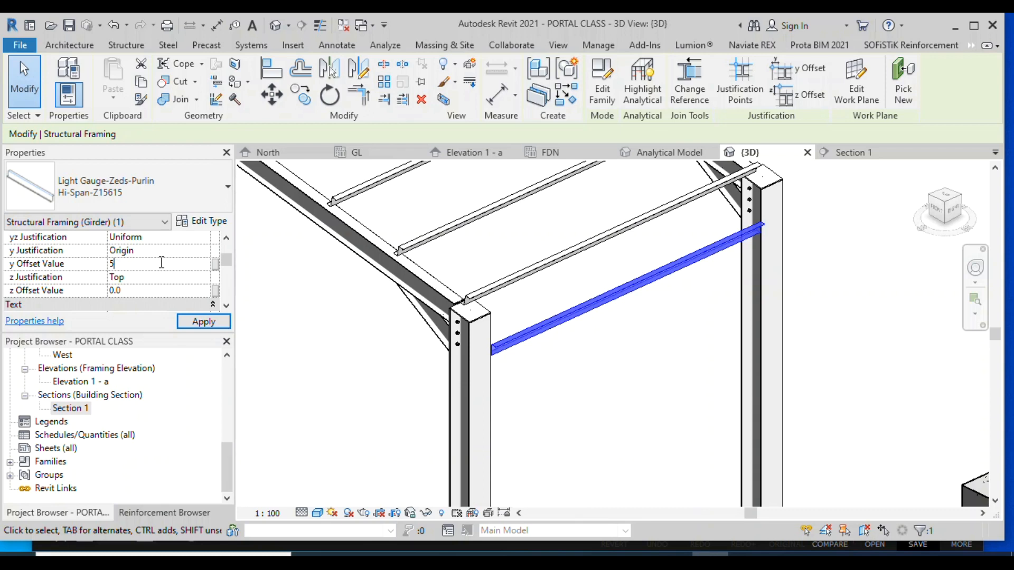
key(Return)
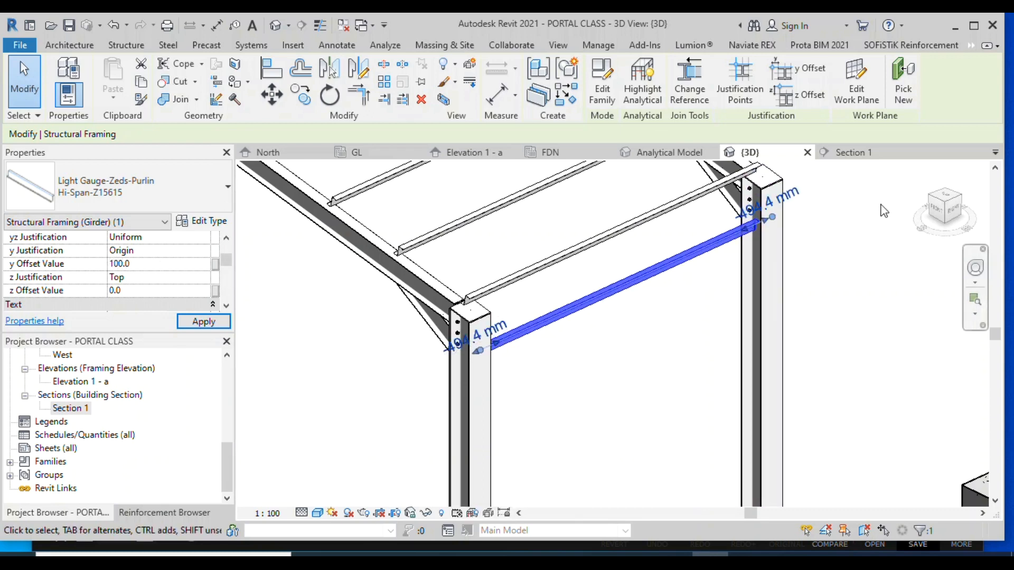
Set the side rail's y Offset Value to -150 to shift it outside the column face
click(942, 216)
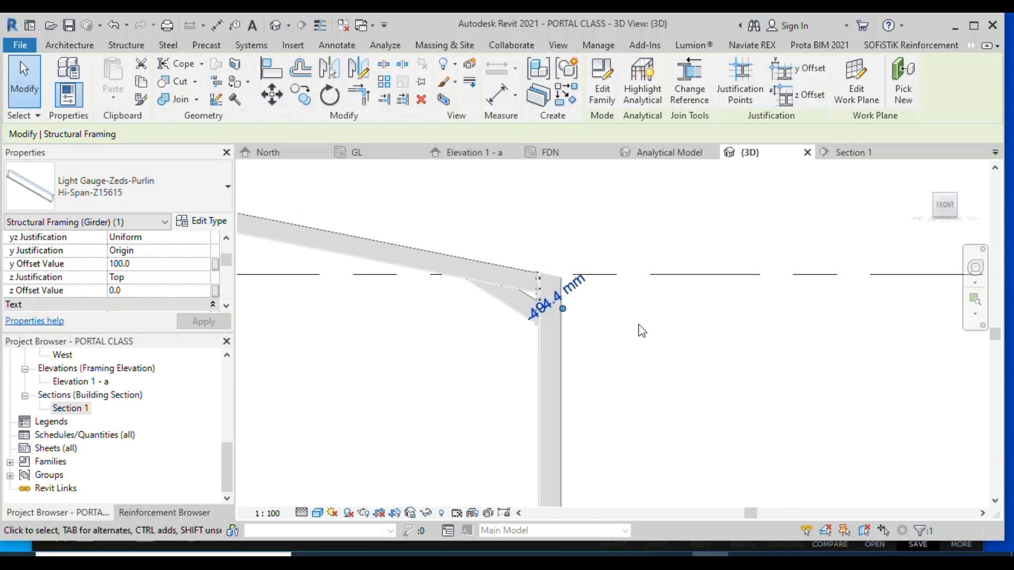
scroll(152, 257, up, 2)
scroll(153, 262, down, 2)
click(153, 263)
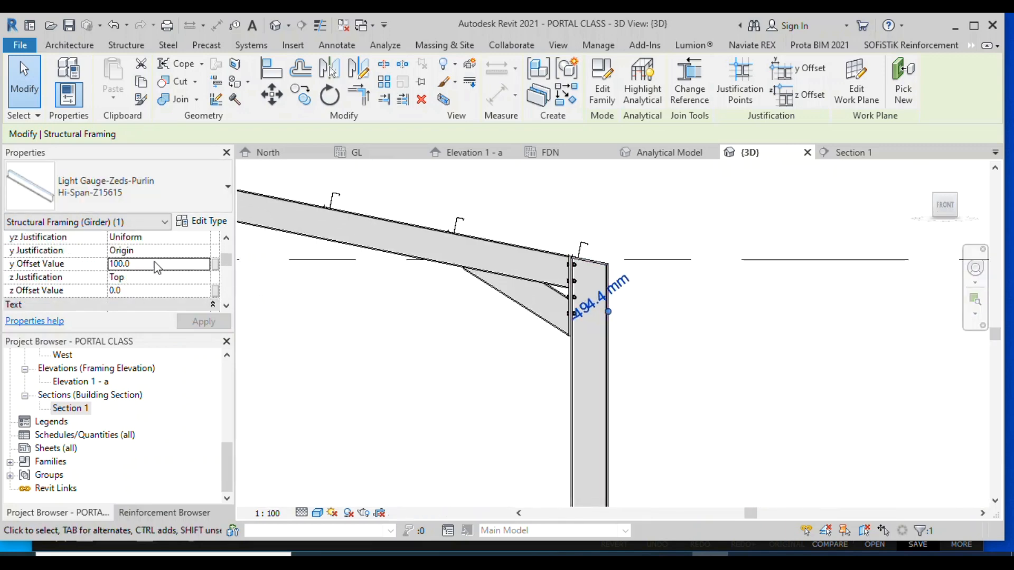
text(-)
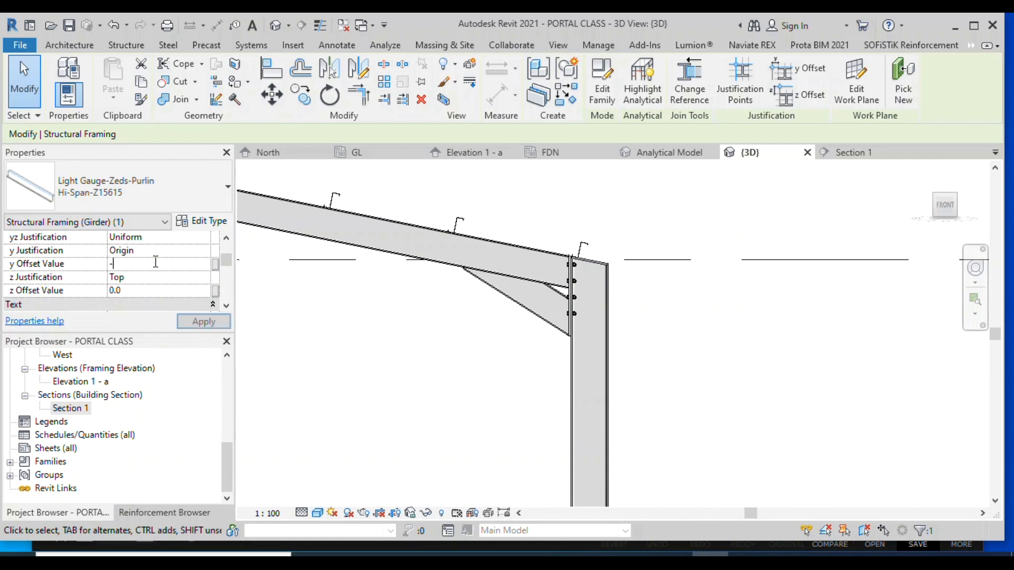
text(150)
key(Return)
scroll(564, 296, down, 2)
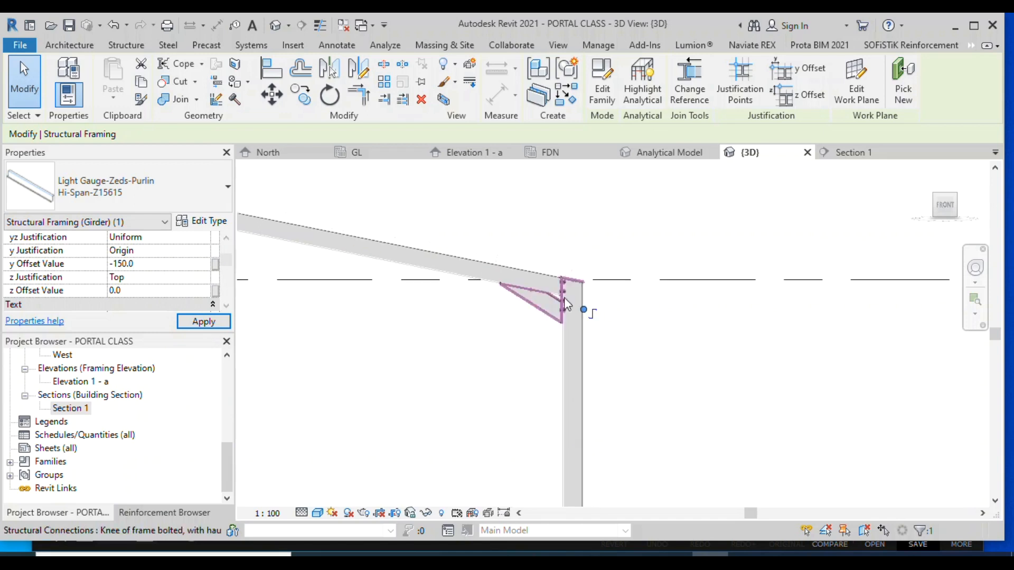
Set the selected side rail's y Offset Value to -50 to bring it closer to the column's outer face
scroll(620, 316, up, 3)
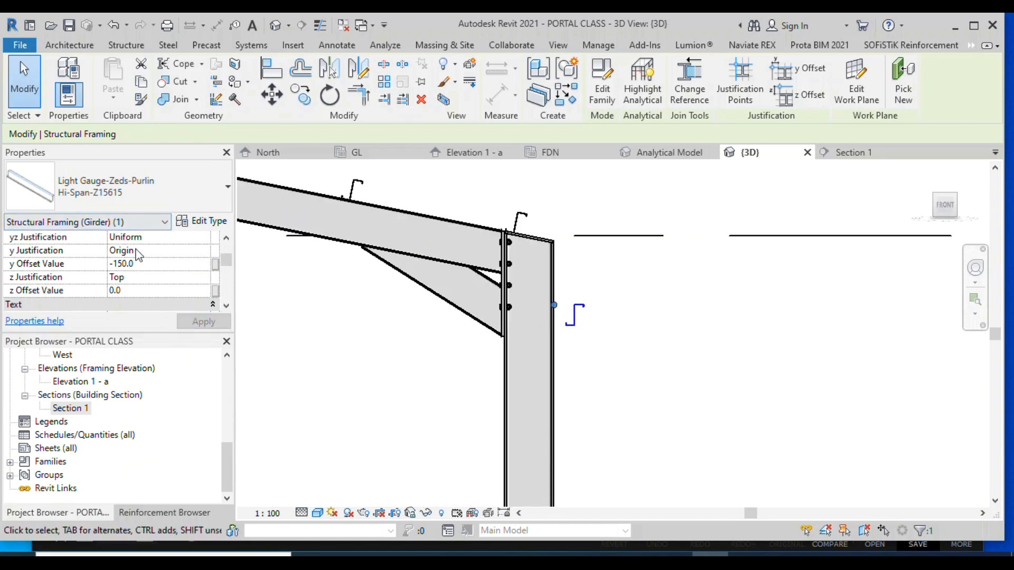
click(145, 263)
double_click(119, 264)
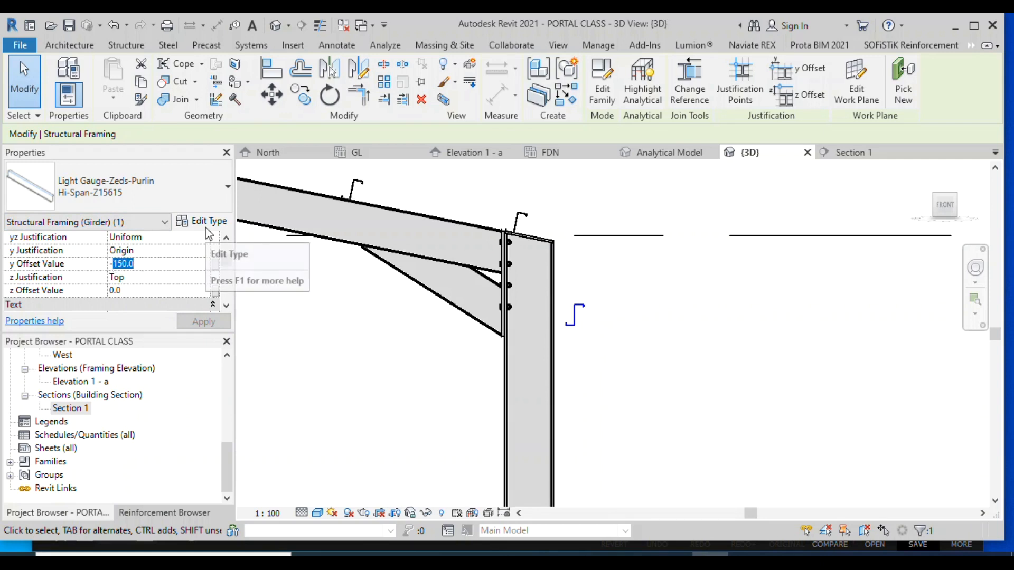
key(BackSpace)
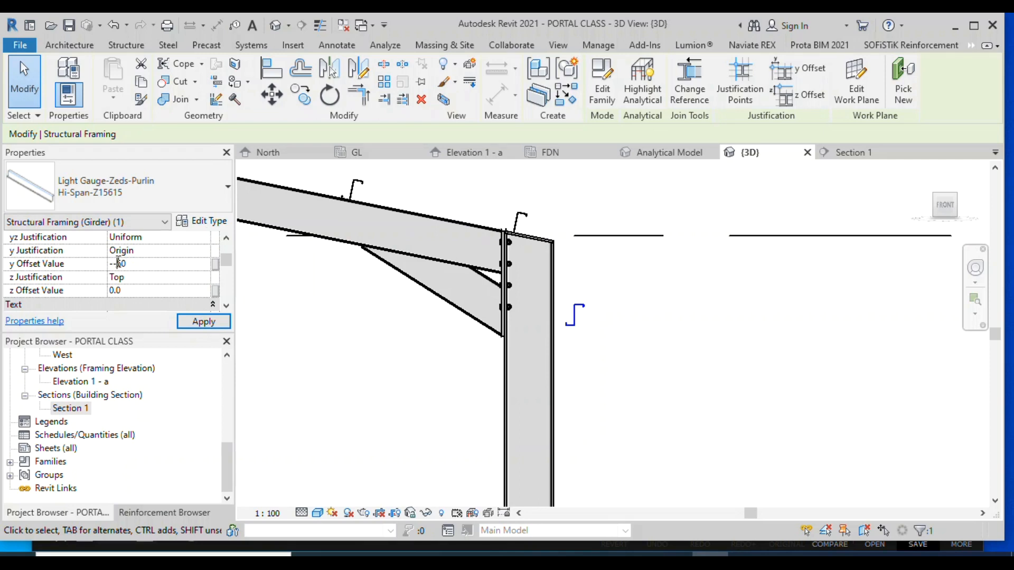
key(Return)
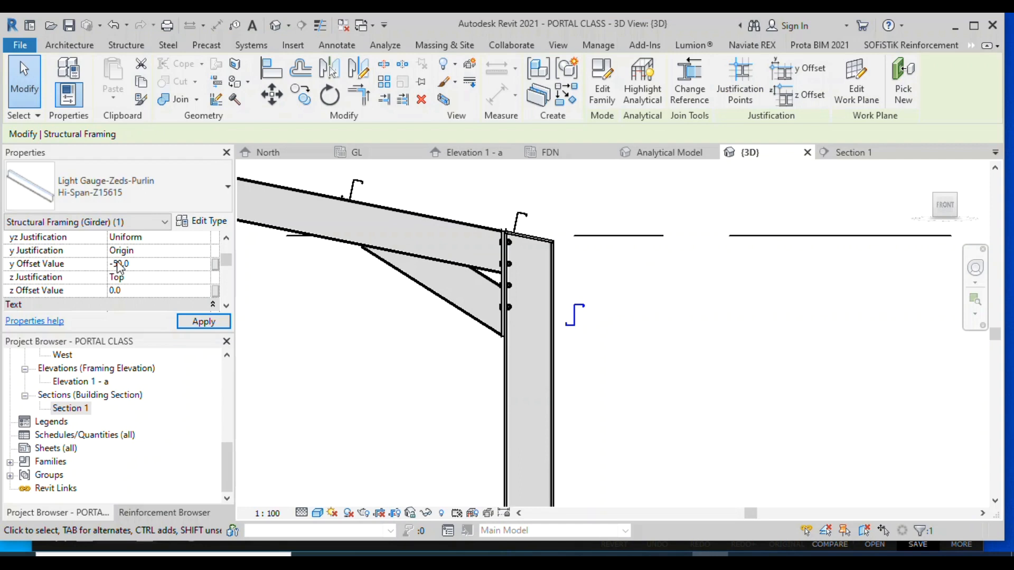
click(196, 323)
scroll(516, 296, up, 8)
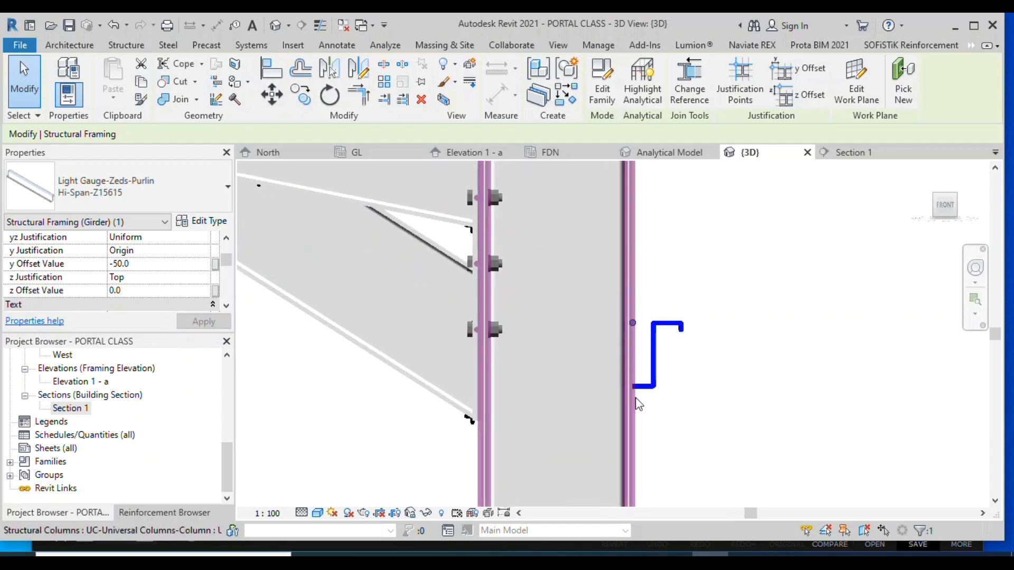
Move the side rail slightly outward so that its lower flange sits against the outer face of the column flange
click(699, 364)
click(665, 359)
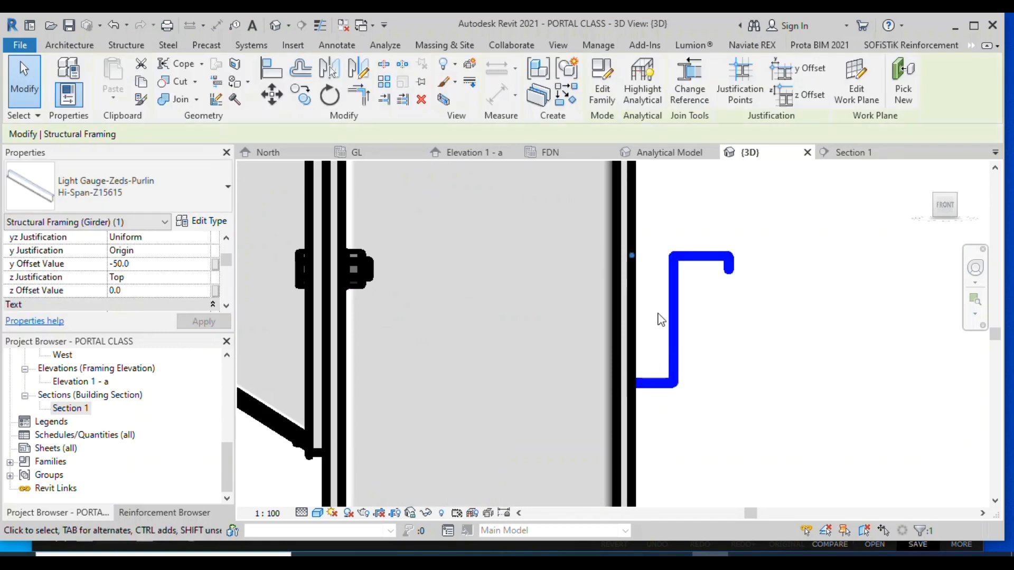
click(272, 95)
scroll(616, 372, up, 2)
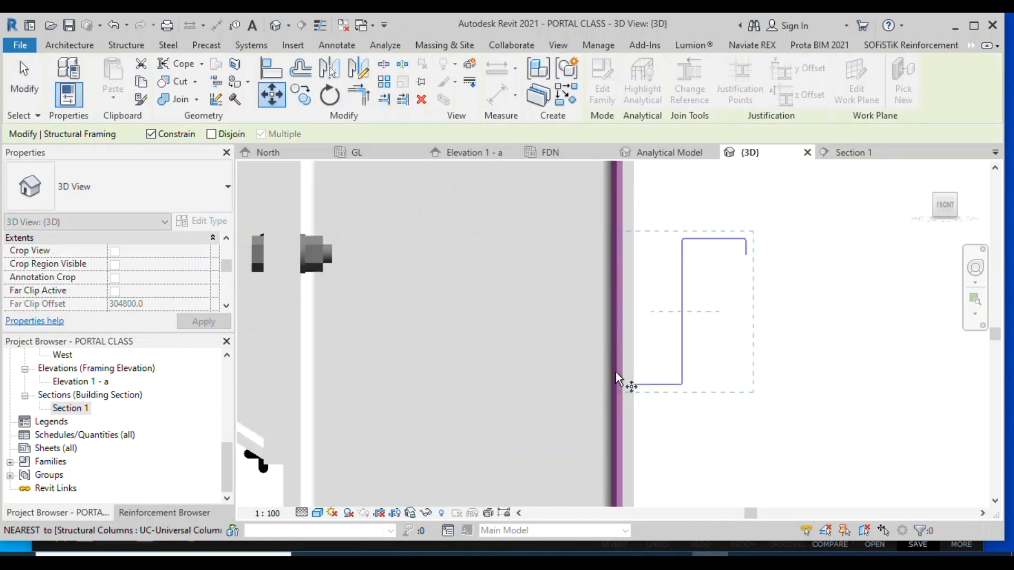
click(618, 386)
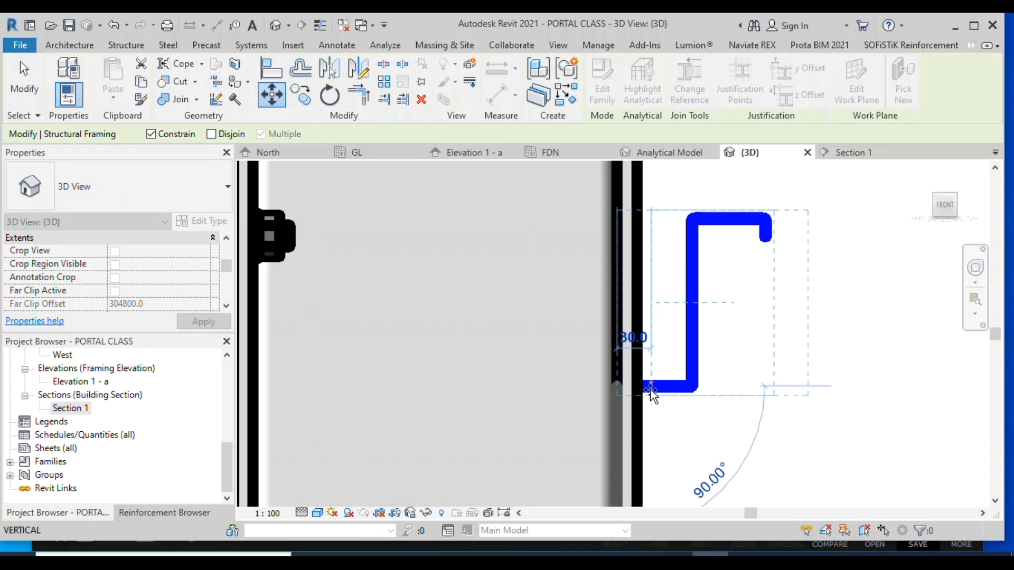
click(638, 387)
key(Escape)
scroll(635, 361, down, 3)
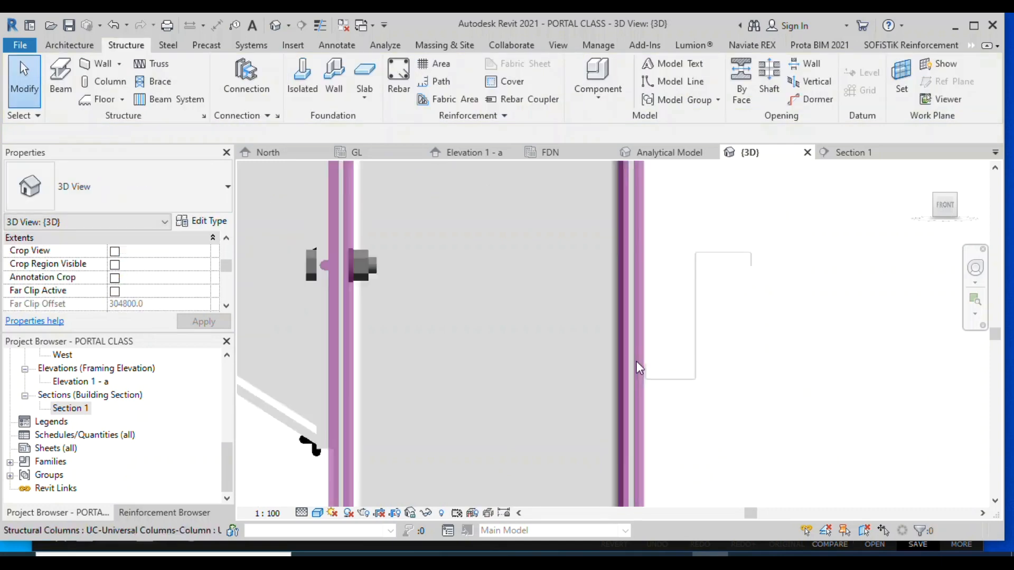
Examine the side rail's position against the first two right columns in perspective, and return to the front view
click(975, 268)
scroll(823, 258, down, 3)
drag(620, 316, 706, 358)
scroll(642, 339, down, 5)
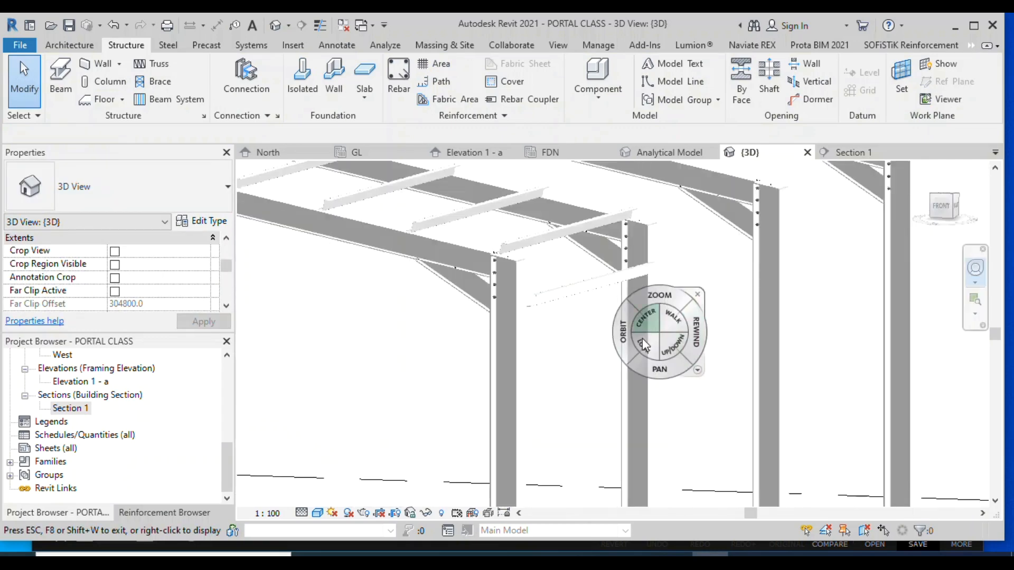
scroll(675, 361, down, 10)
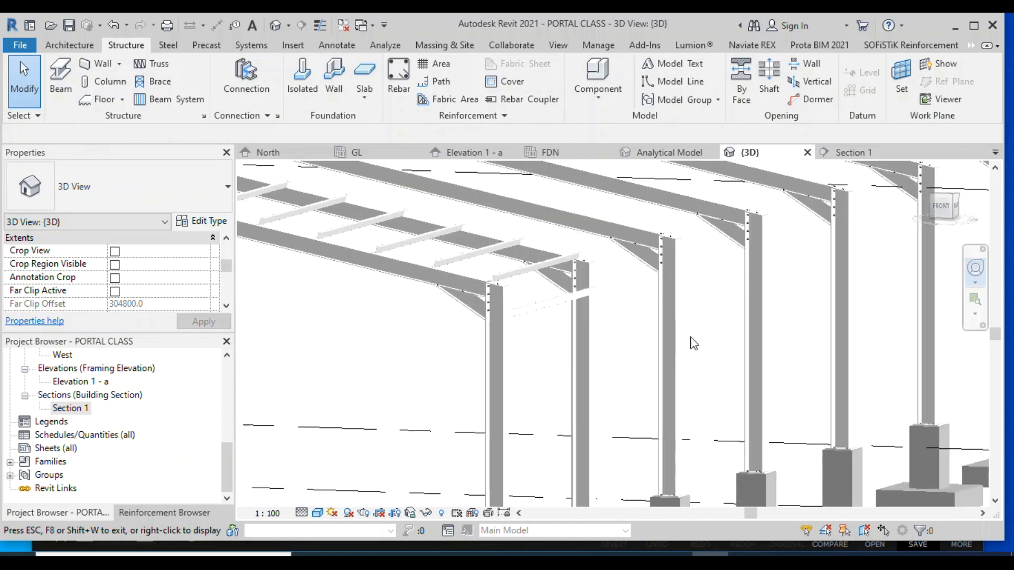
click(756, 272)
click(940, 206)
Copy the side rail twice straight down the column at equal spacing between the eave and the column base
scroll(660, 318, up, 8)
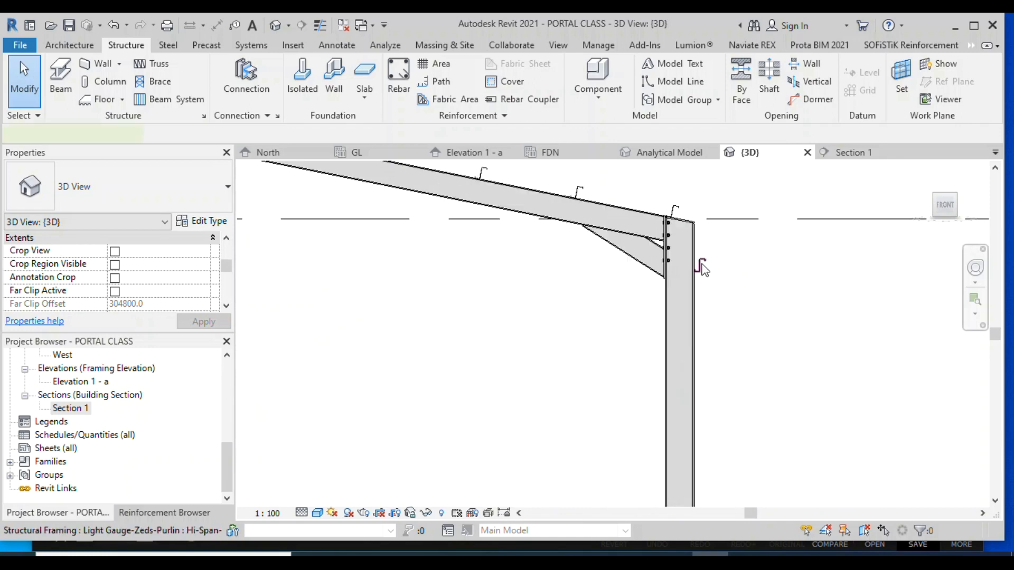
click(702, 266)
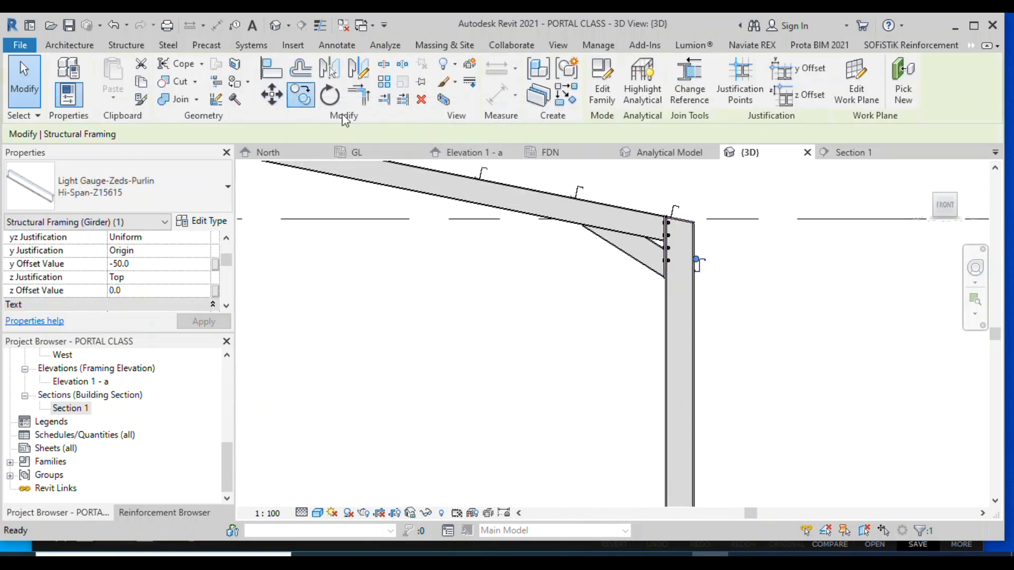
click(300, 96)
click(692, 214)
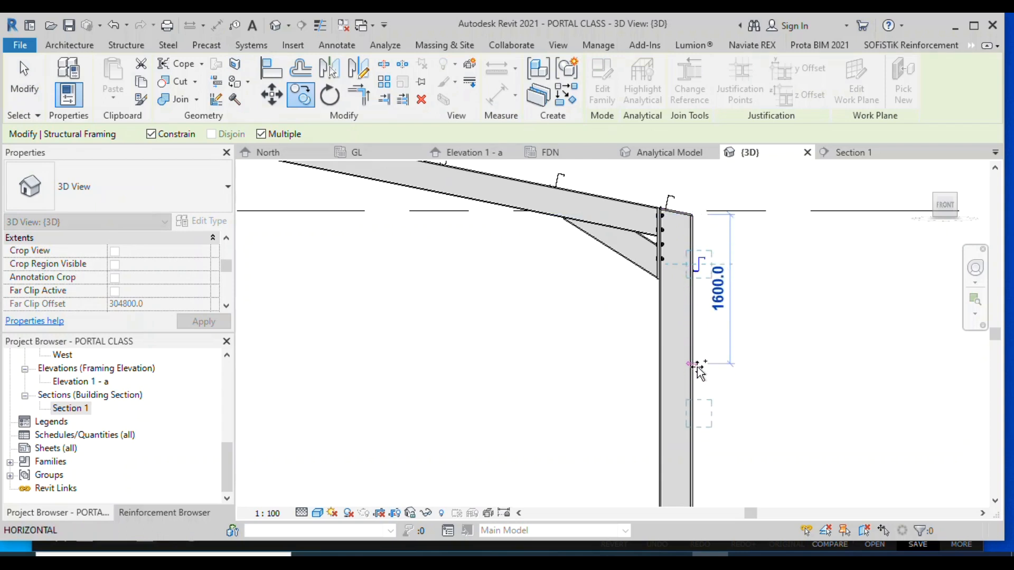
scroll(696, 364, down, 5)
scroll(693, 338, up, 2)
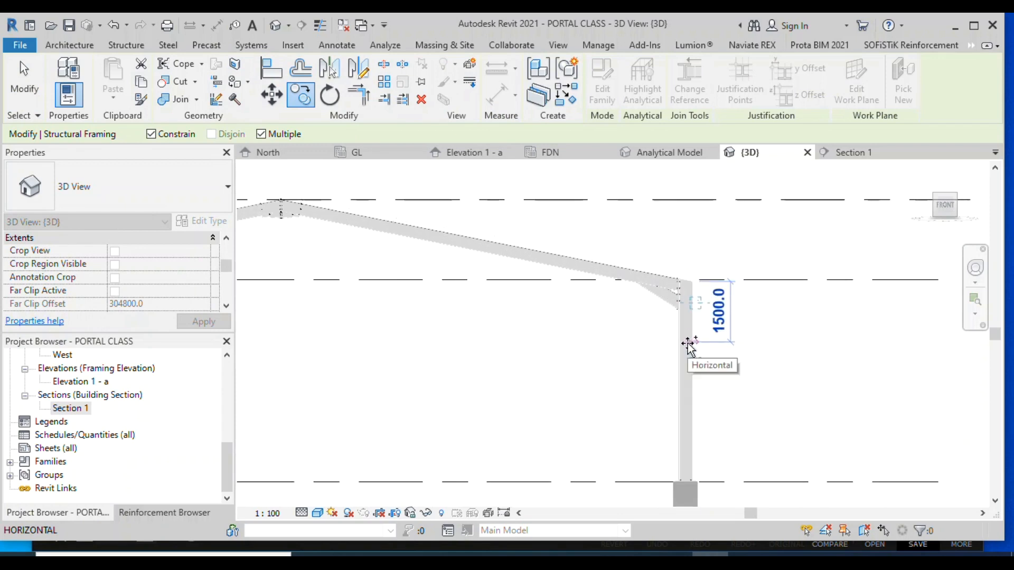
scroll(689, 346, up, 2)
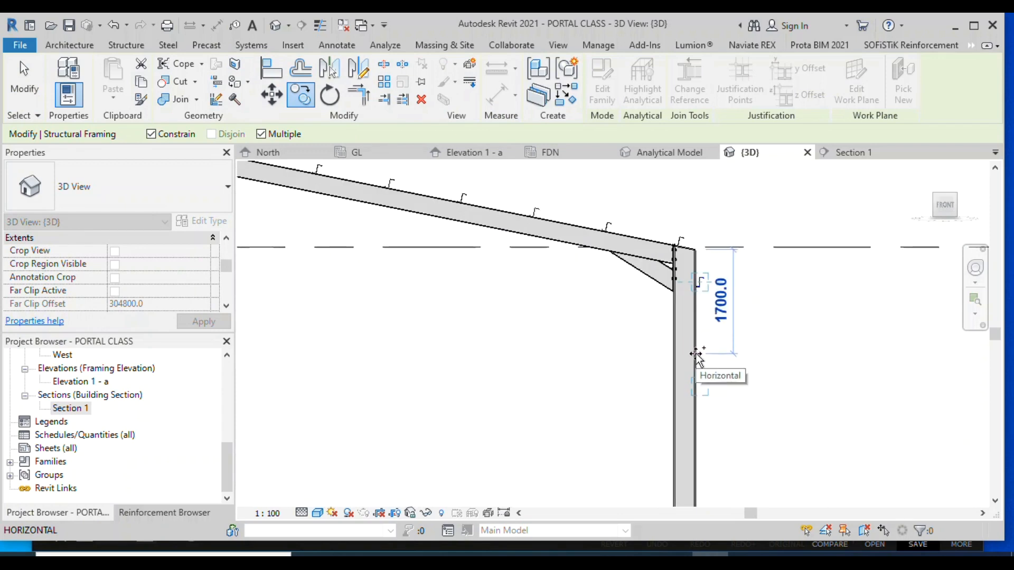
scroll(696, 355, down, 4)
scroll(697, 358, up, 3)
click(697, 357)
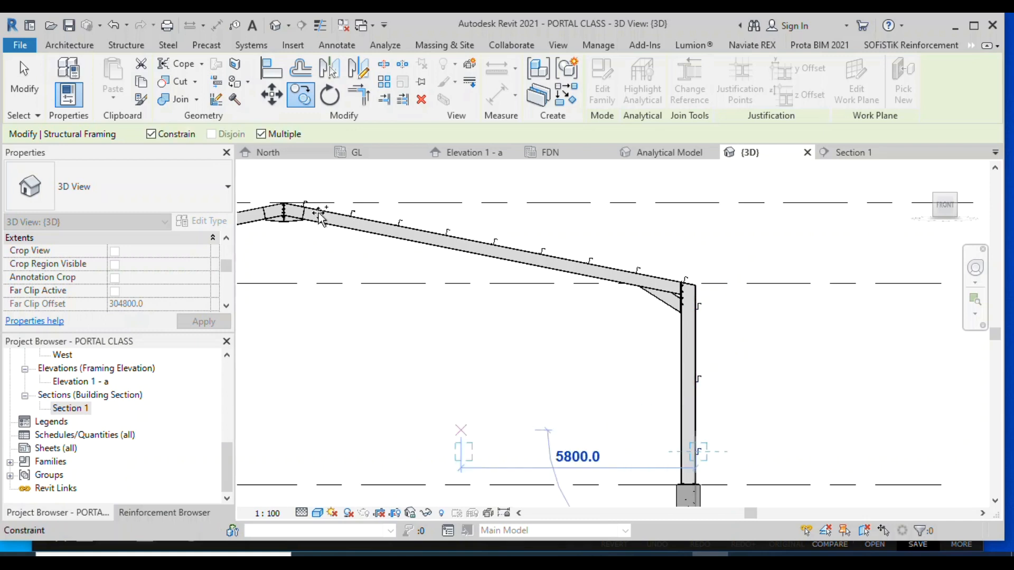
click(28, 91)
scroll(679, 446, up, 3)
scroll(680, 446, up, 1)
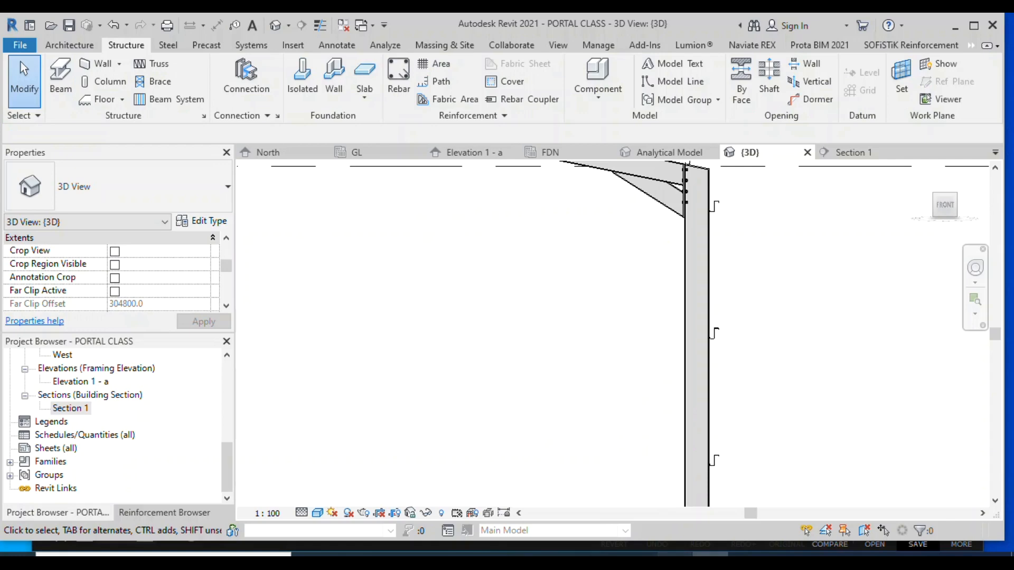
Switch to PhotoScape X Pro to check the marked-up warehouse photo, and return to the Revit model
click(671, 555)
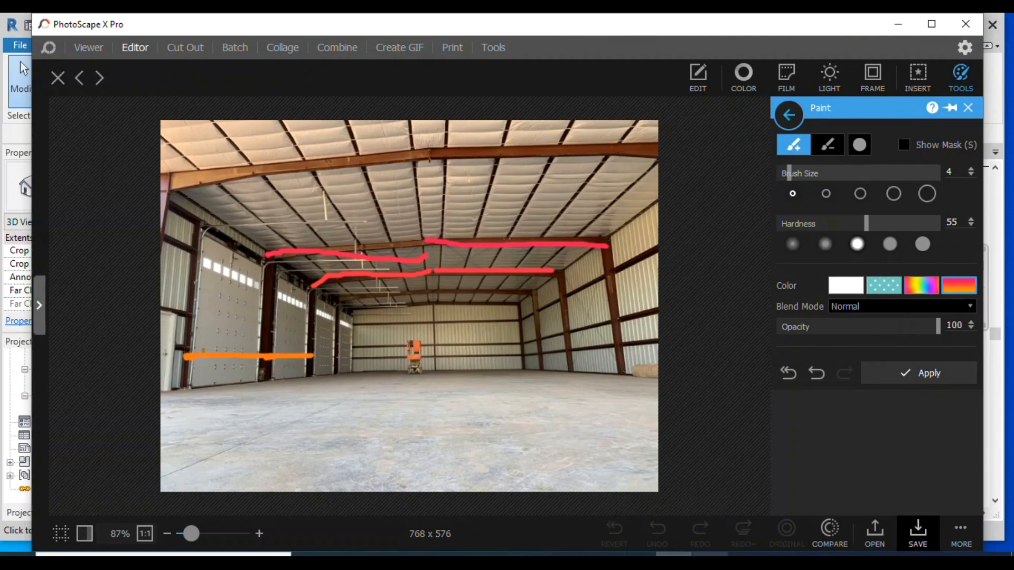
key(alt+Tab)
scroll(677, 400, down, 5)
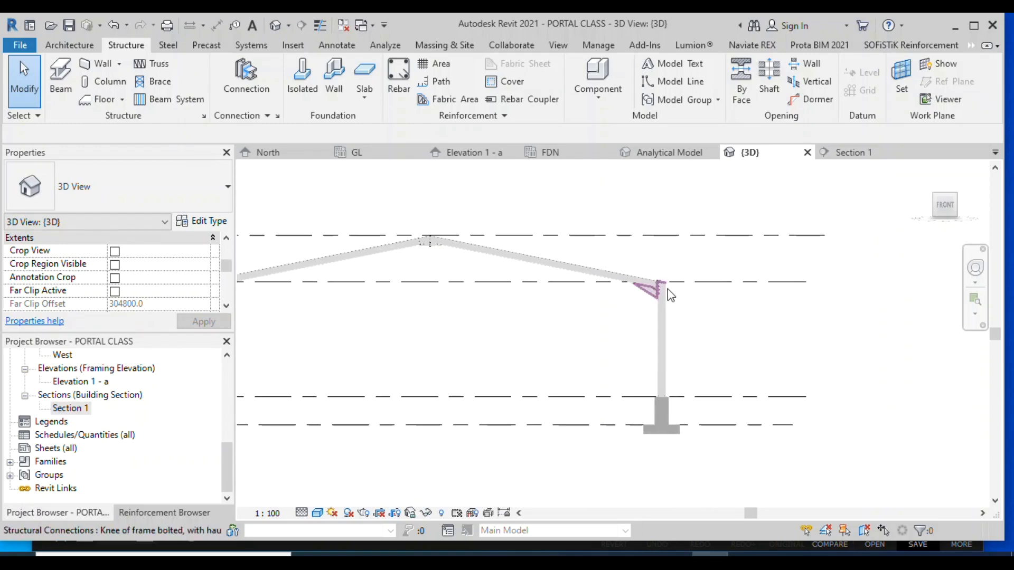
Select all the purlins and side rails of the first bay in the top view
click(976, 267)
drag(663, 315, 534, 338)
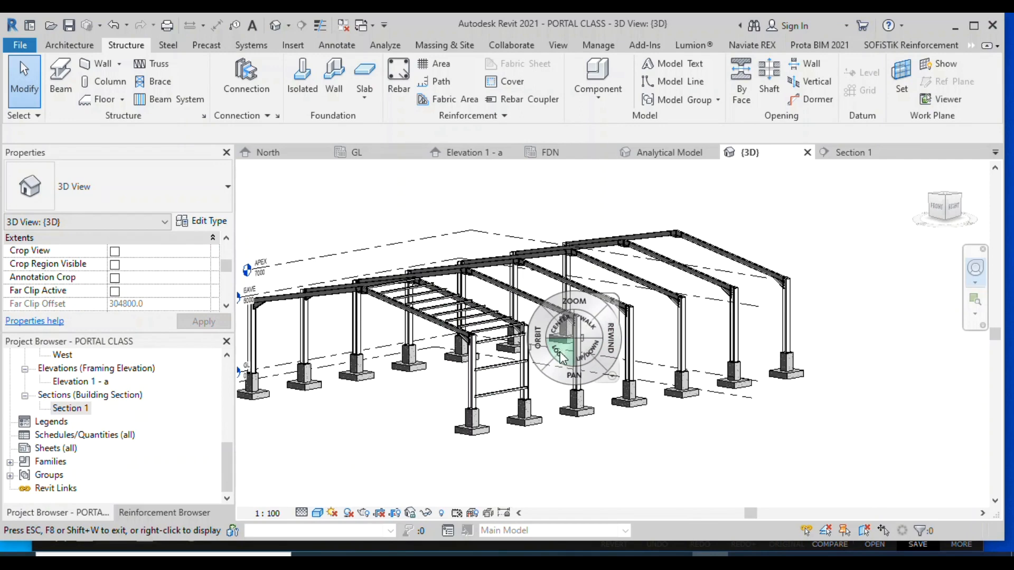
click(949, 202)
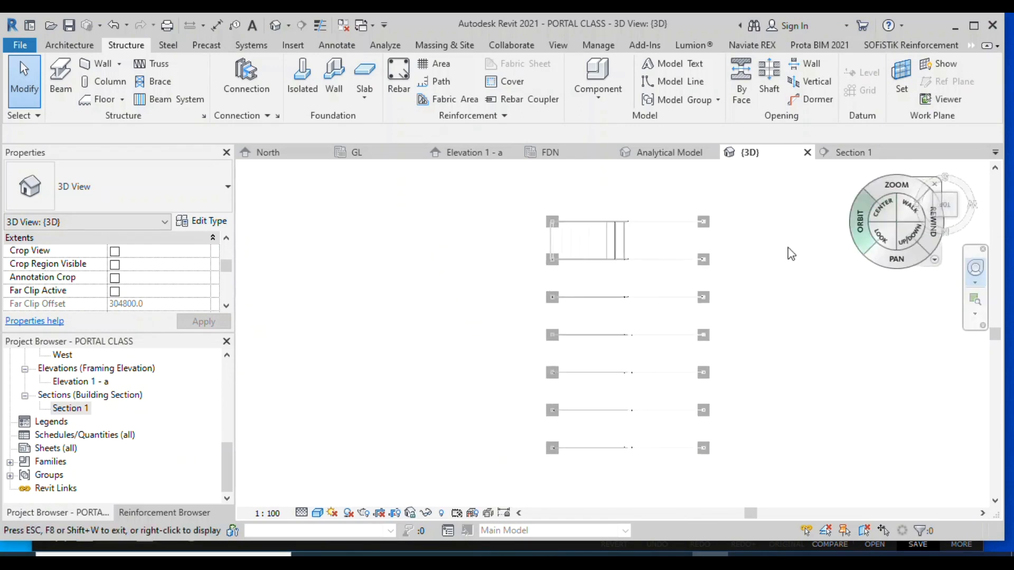
click(638, 179)
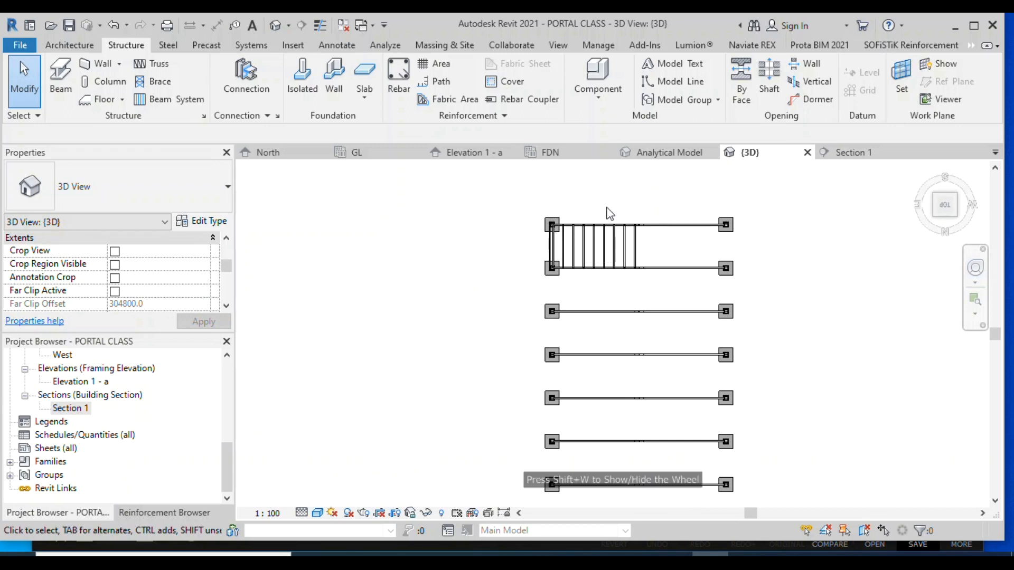
scroll(605, 211, up, 2)
drag(703, 280, 576, 257)
drag(492, 259, 497, 260)
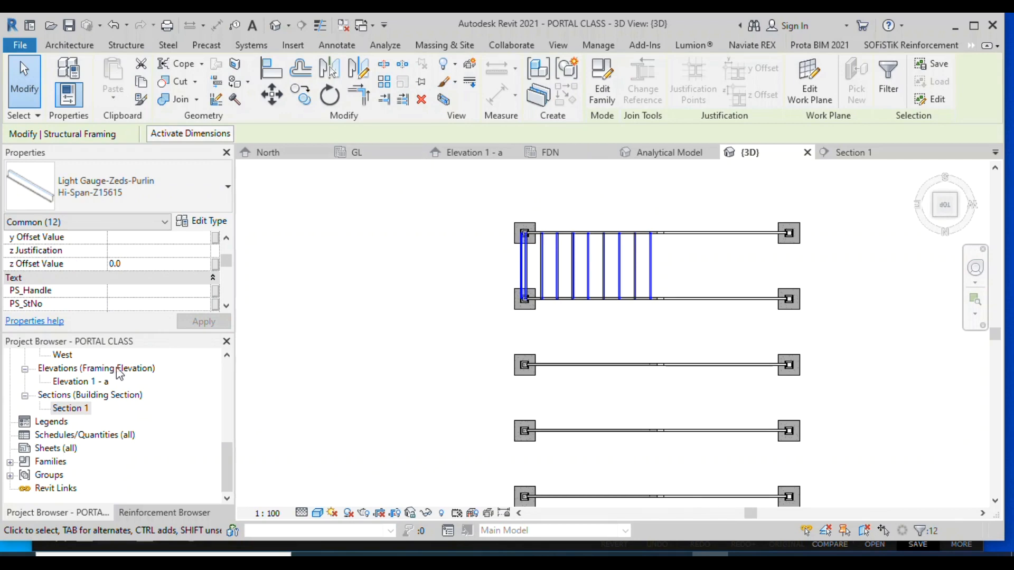
Open the EAVE structural plan with the purlins and side rails still selected
scroll(120, 374, up, 6)
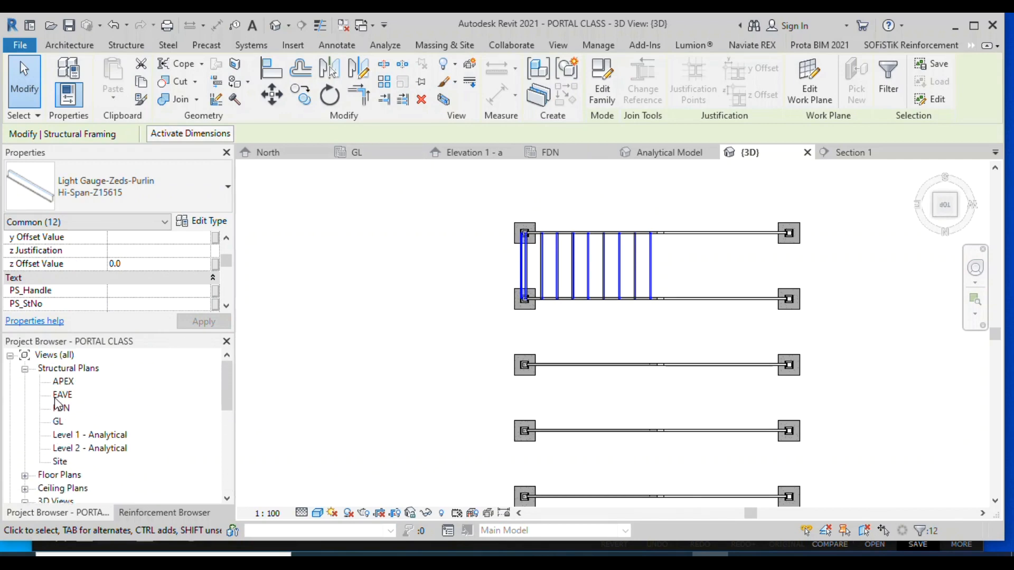
double_click(62, 395)
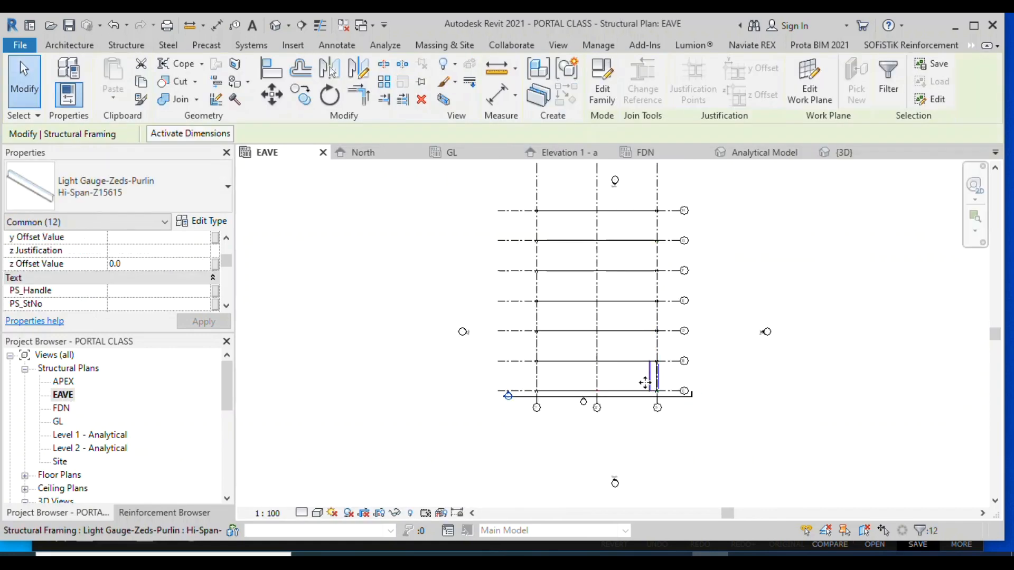
scroll(667, 409, up, 4)
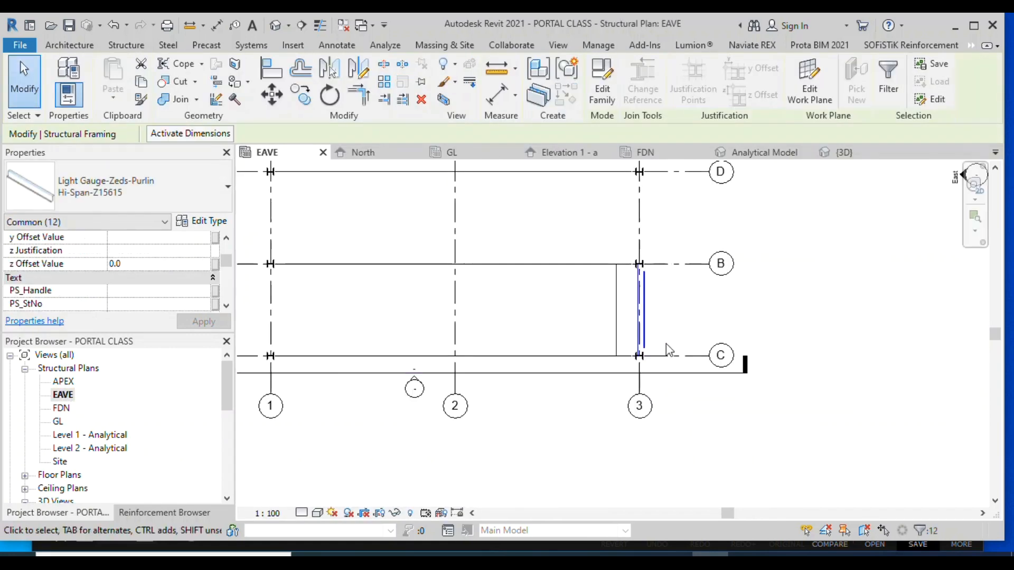
scroll(636, 258, up, 4)
scroll(563, 383, down, 5)
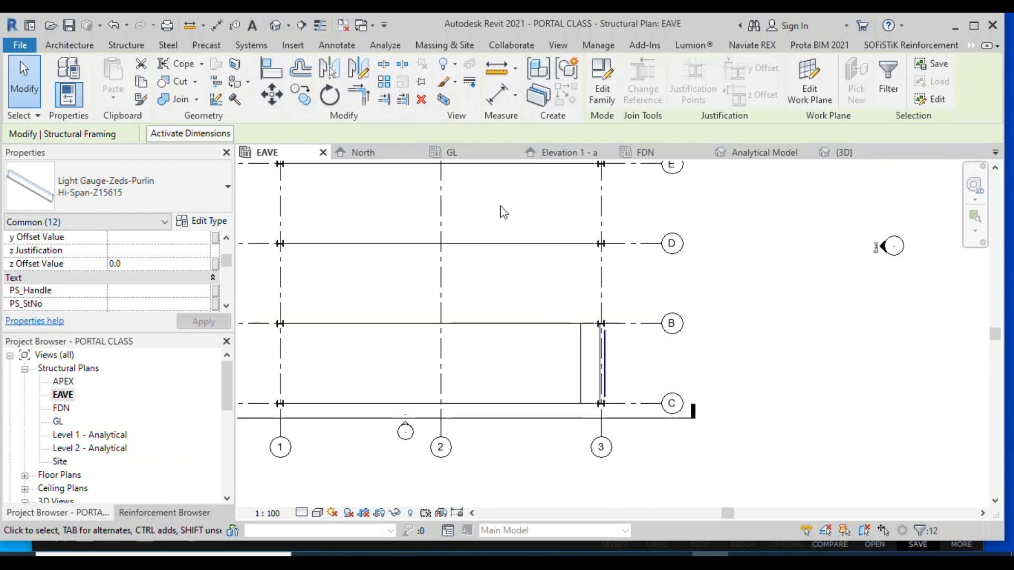
Copy the selected purlins and side rails from grid C to grids B and D, using multiple constrained copies
click(300, 97)
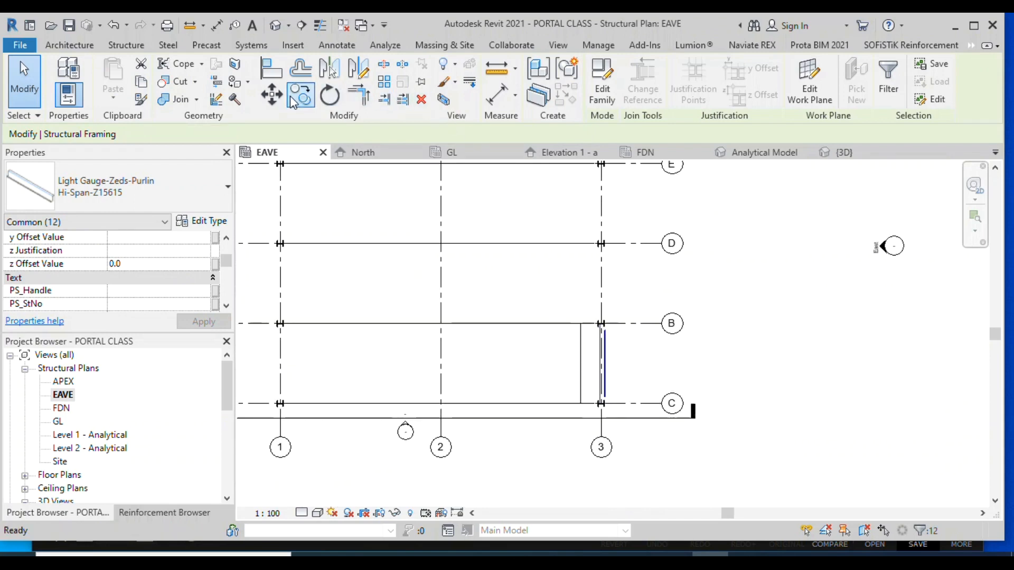
scroll(603, 404, up, 3)
scroll(583, 410, up, 3)
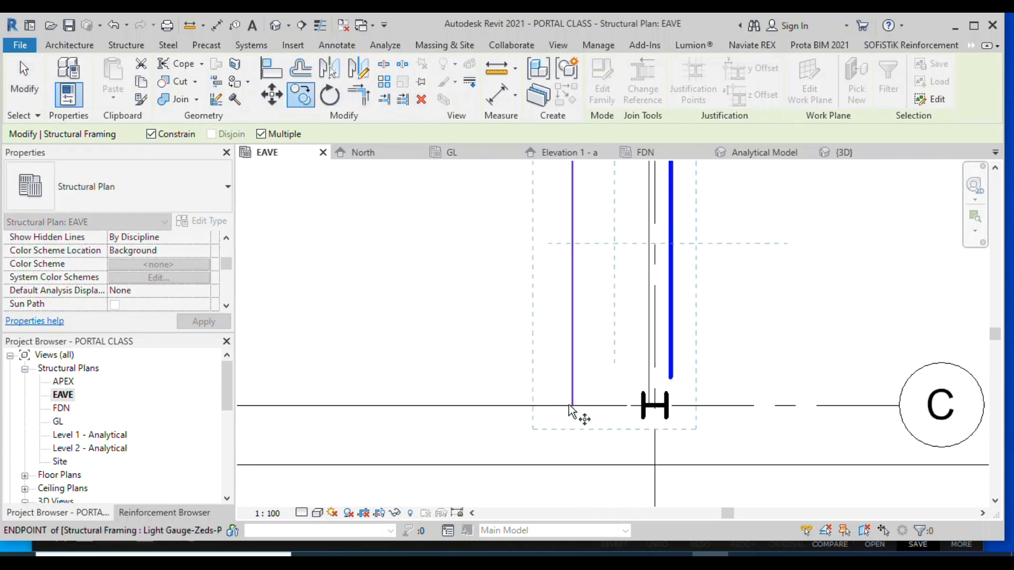
scroll(575, 407, up, 3)
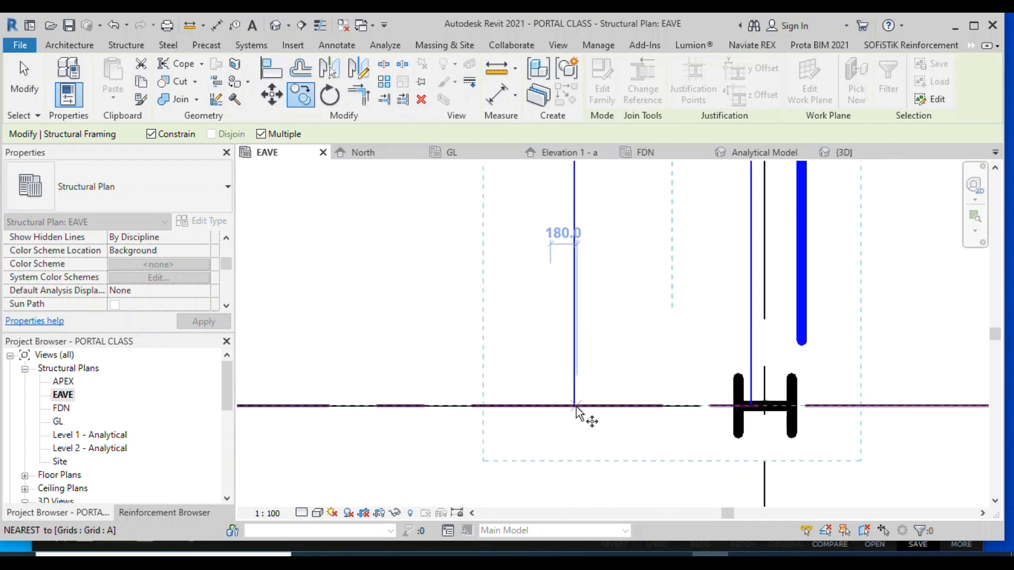
scroll(607, 422, down, 5)
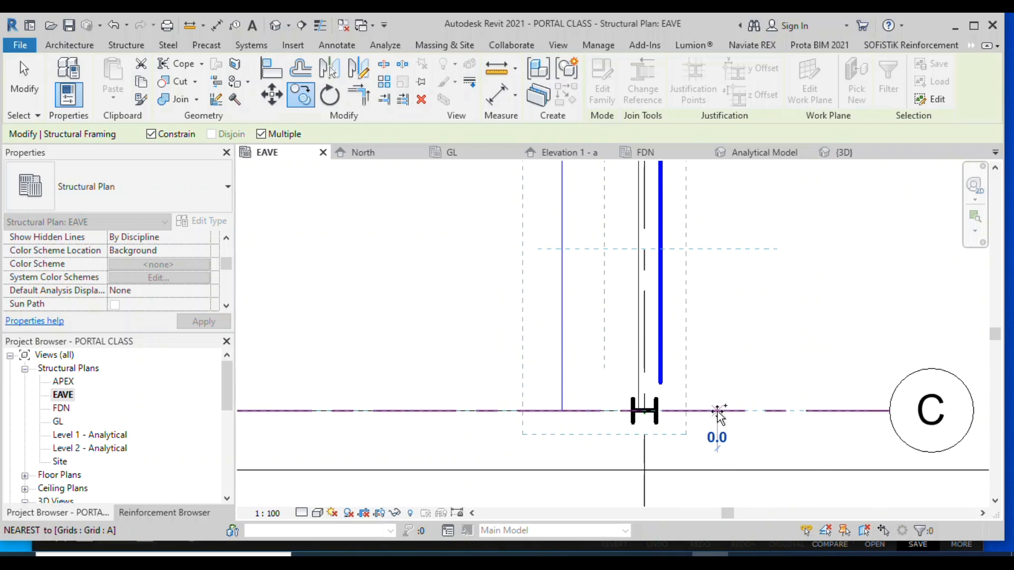
scroll(718, 418, down, 4)
scroll(723, 353, up, 2)
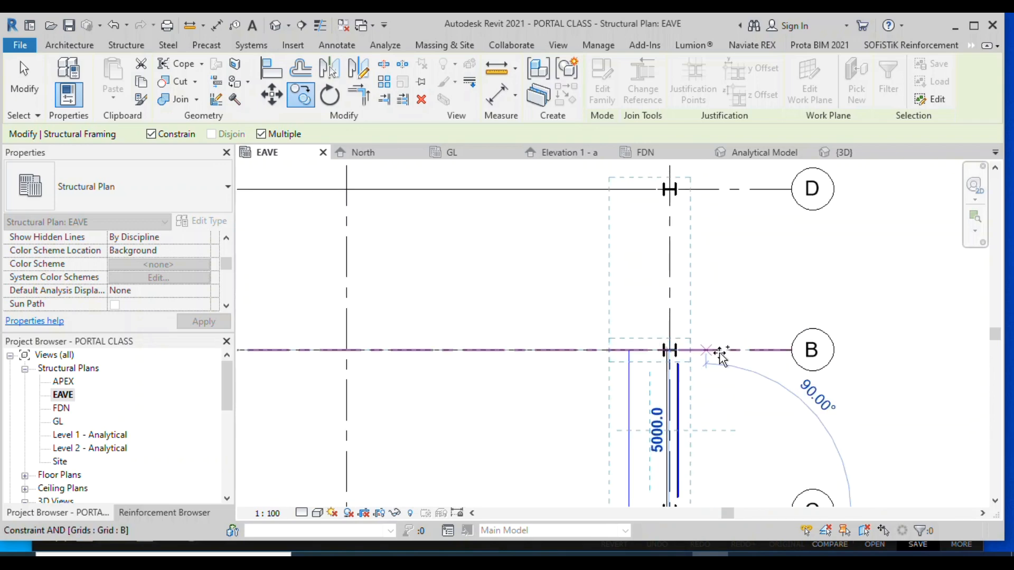
click(718, 351)
scroll(719, 233, down, 1)
scroll(704, 216, up, 2)
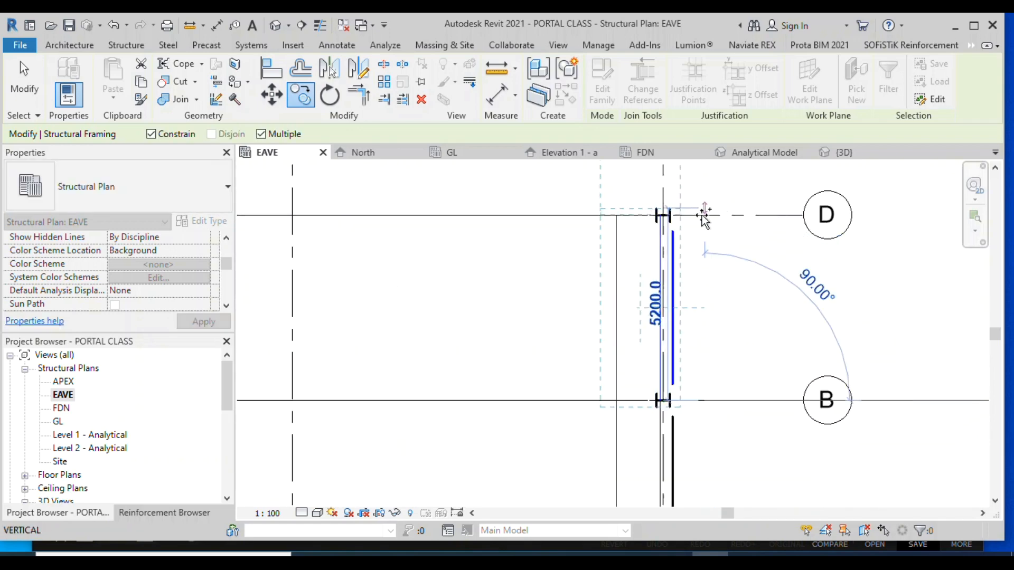
click(704, 216)
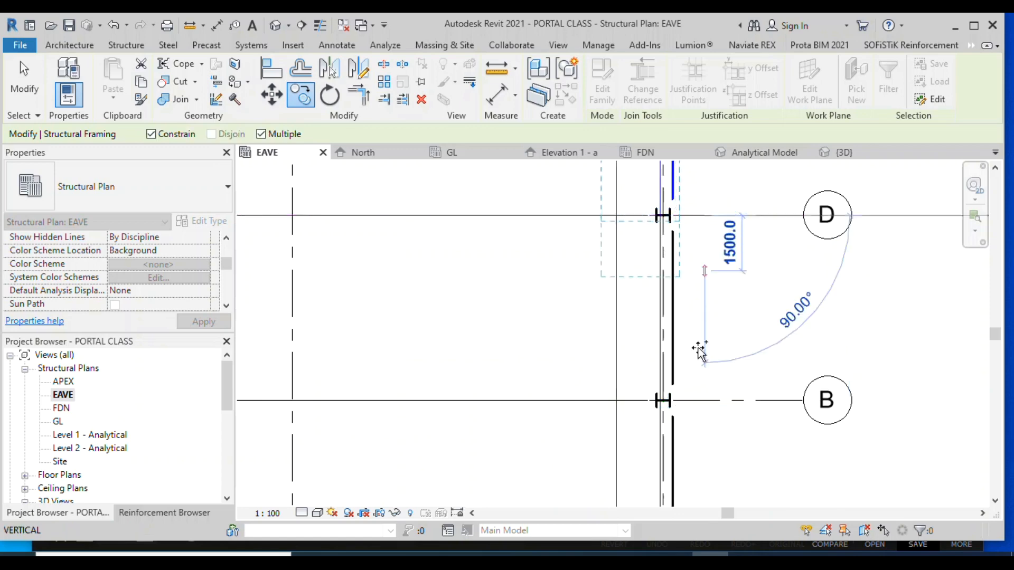
Continue the multiple copy up the building, placing sets of purlins and side rails at grids E and F
scroll(706, 322, down, 3)
scroll(727, 248, up, 1)
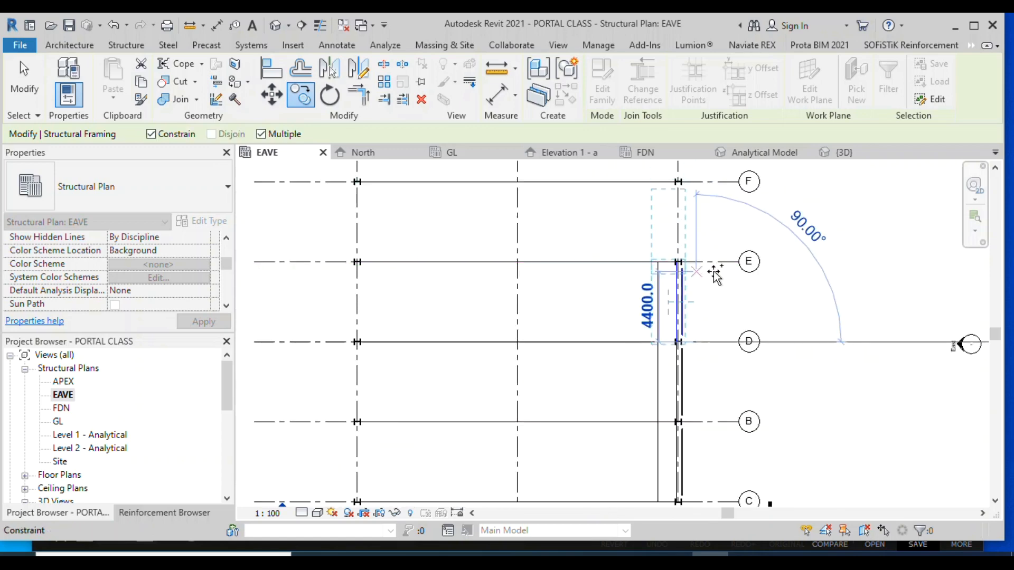
scroll(714, 276, up, 1)
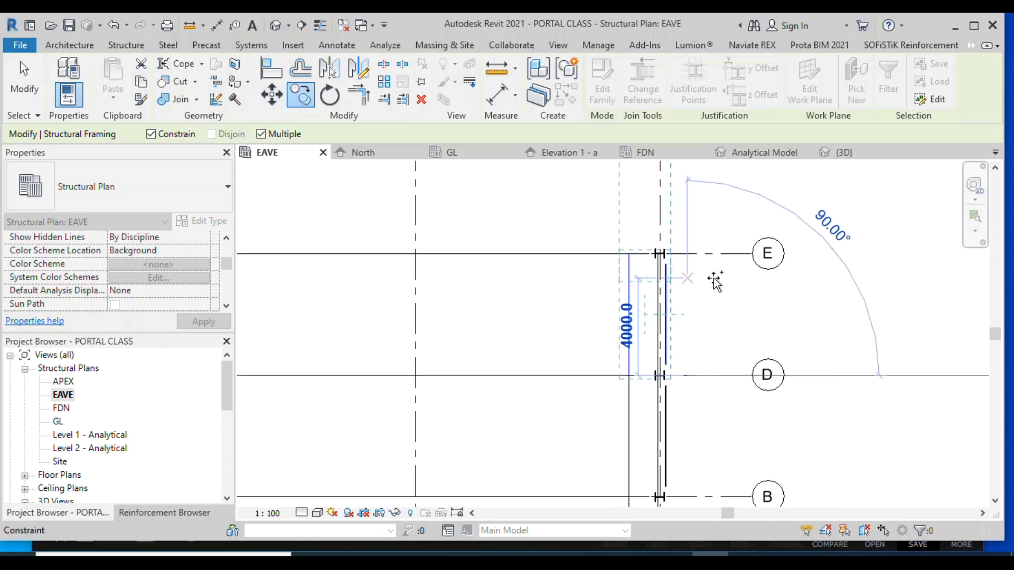
click(692, 255)
scroll(683, 412, down, 3)
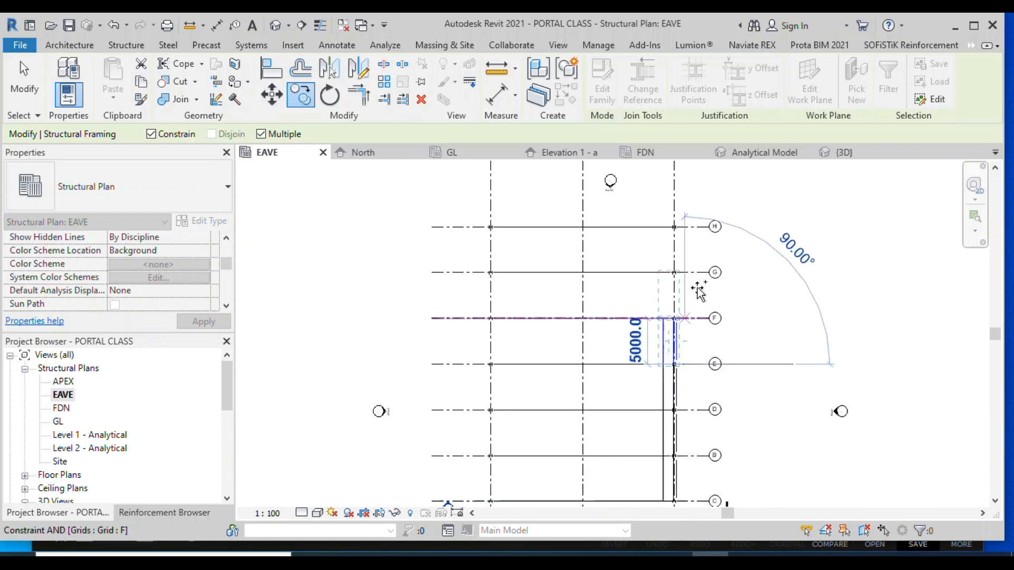
scroll(697, 331, up, 2)
click(691, 361)
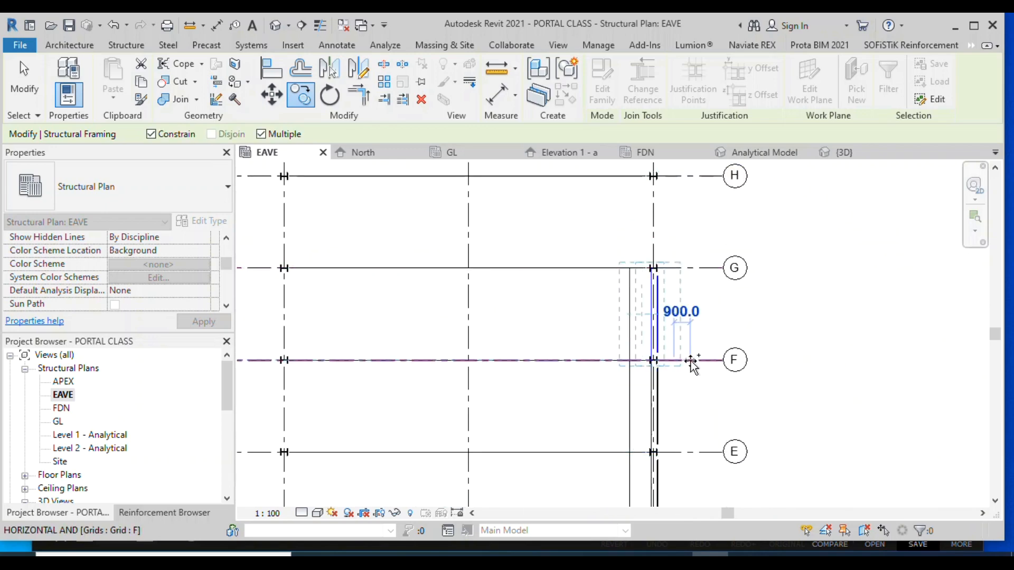
Place further copies of the purlins and side rails at grids G and H, and end the Copy command
scroll(695, 253, down, 2)
scroll(695, 323, up, 3)
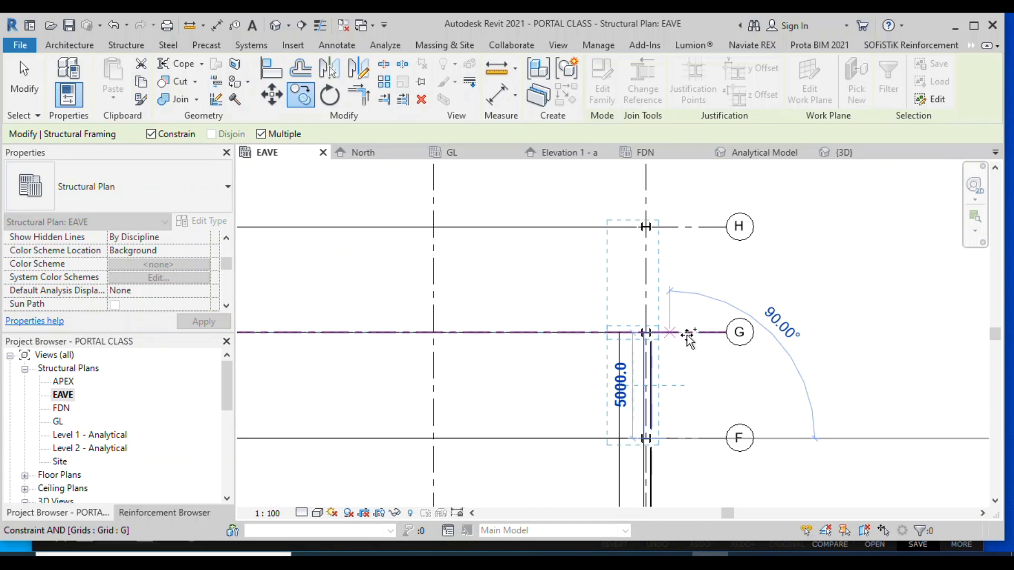
click(689, 338)
scroll(660, 264, up, 3)
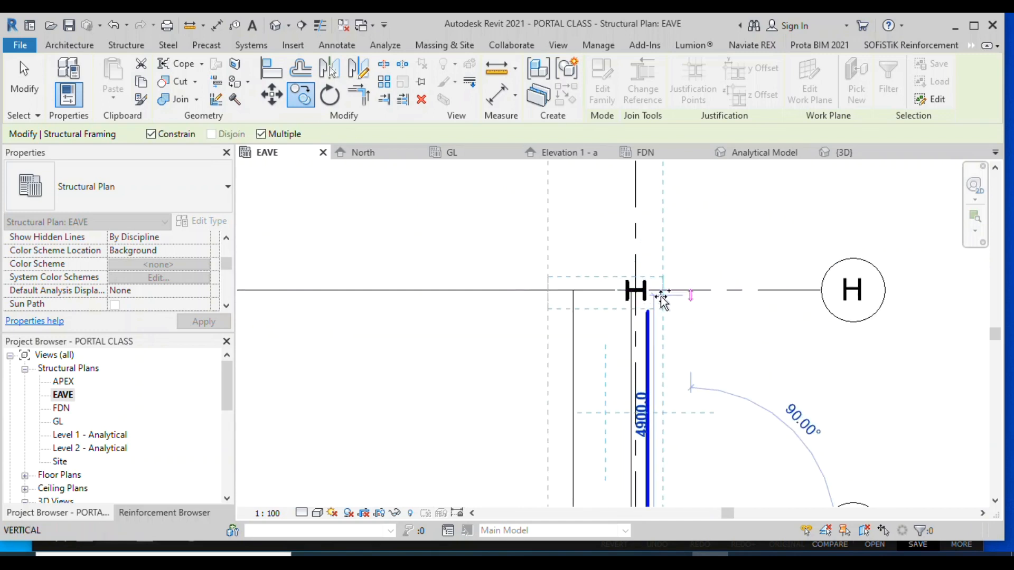
click(660, 291)
scroll(661, 370, down, 3)
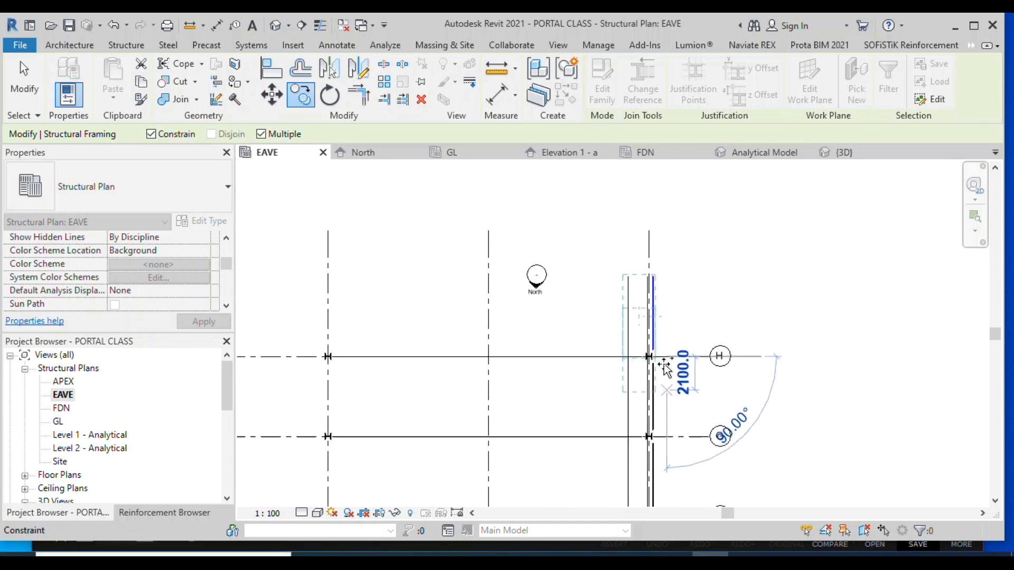
click(18, 76)
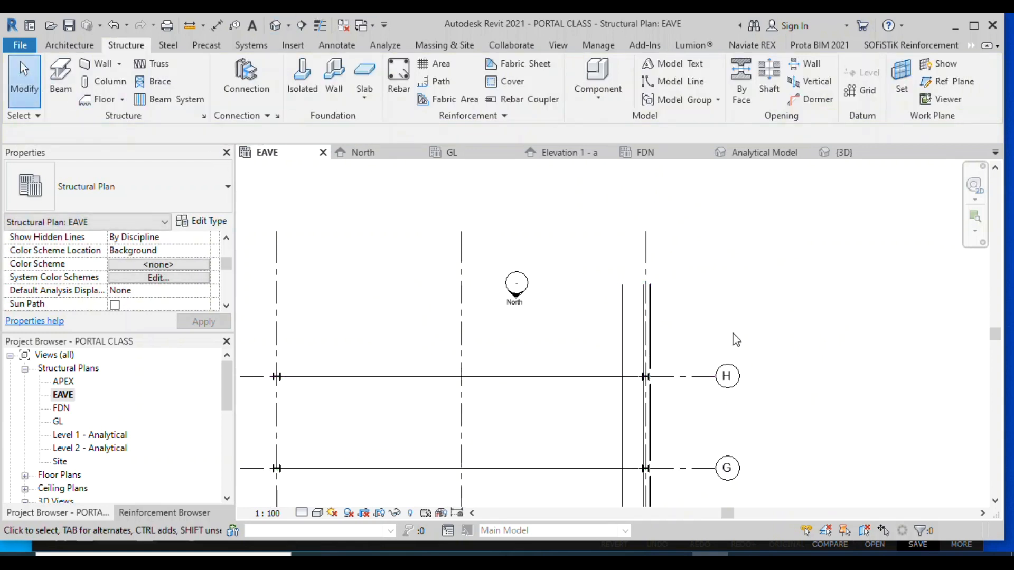
Delete the surplus purlins and side rails projecting past the last frame at grid H, using the right-hand 3D view
click(271, 29)
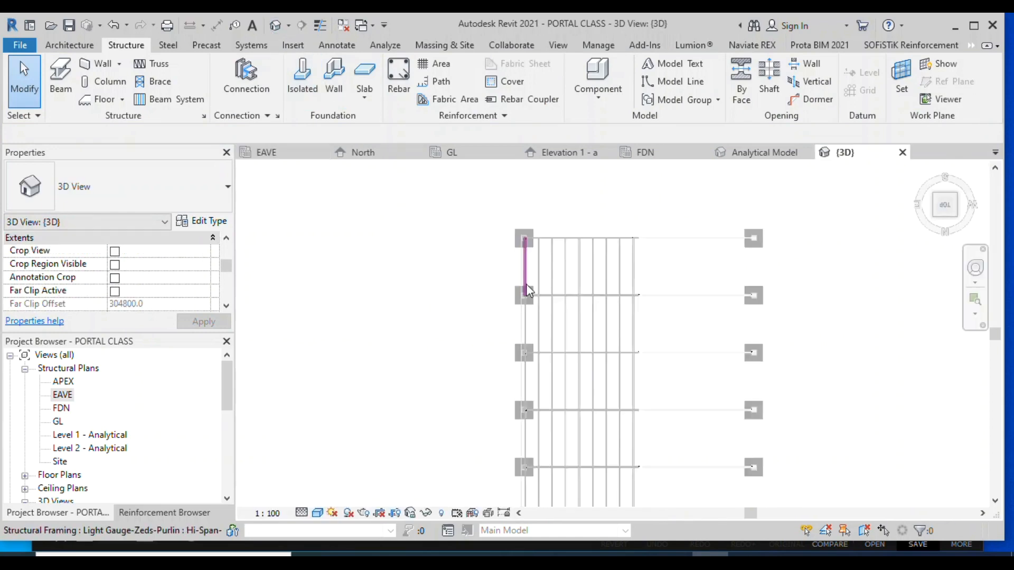
click(974, 270)
drag(687, 338, 845, 350)
scroll(707, 416, up, 3)
drag(523, 372, 475, 290)
click(949, 206)
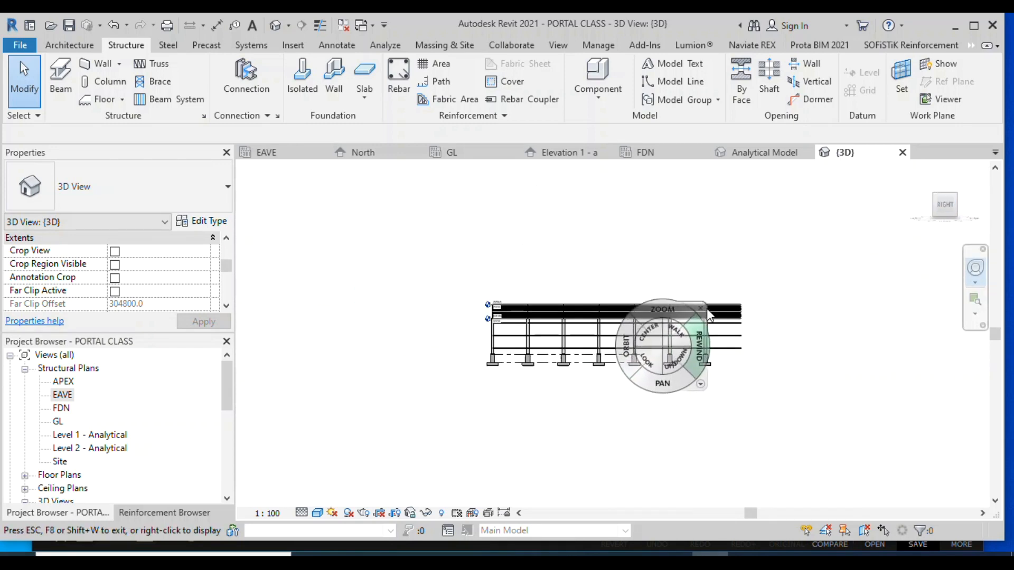
click(701, 309)
drag(793, 420, 724, 286)
key(Escape)
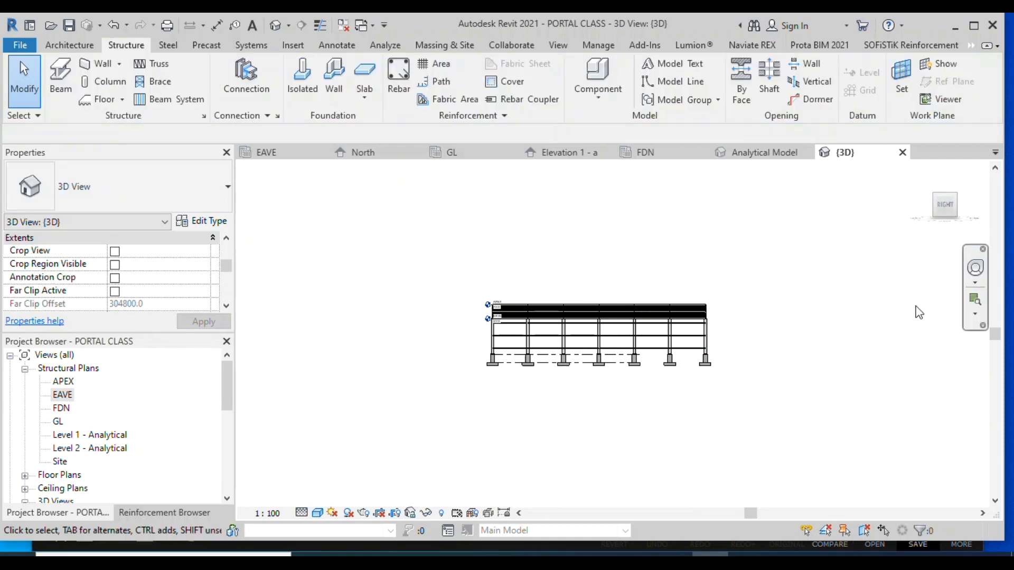
Select all instances of the Hi-Span-Z15615 purlin in the entire project from an angled 3D view
click(975, 269)
drag(792, 344, 480, 315)
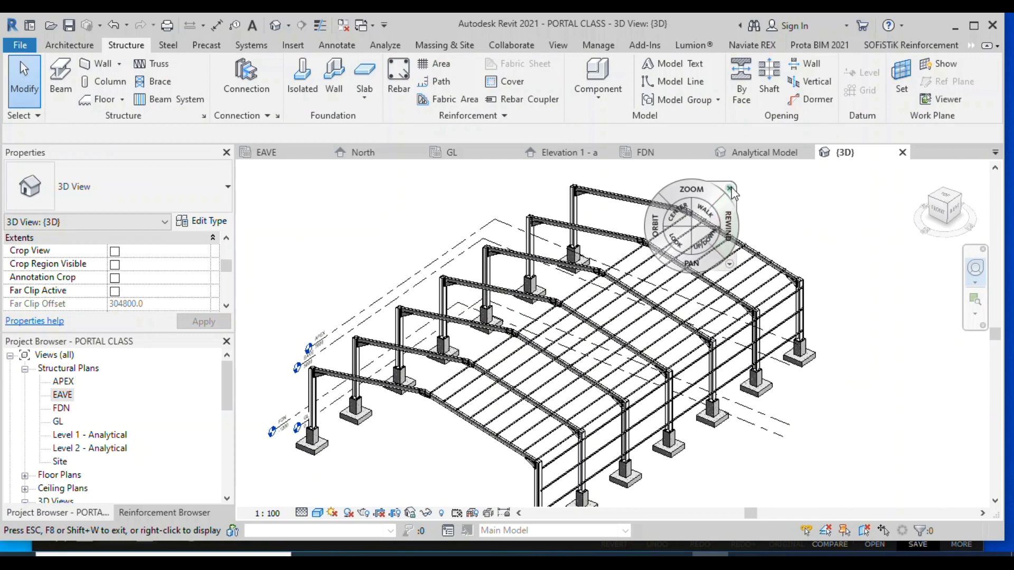
click(730, 188)
click(667, 240)
right_click(667, 240)
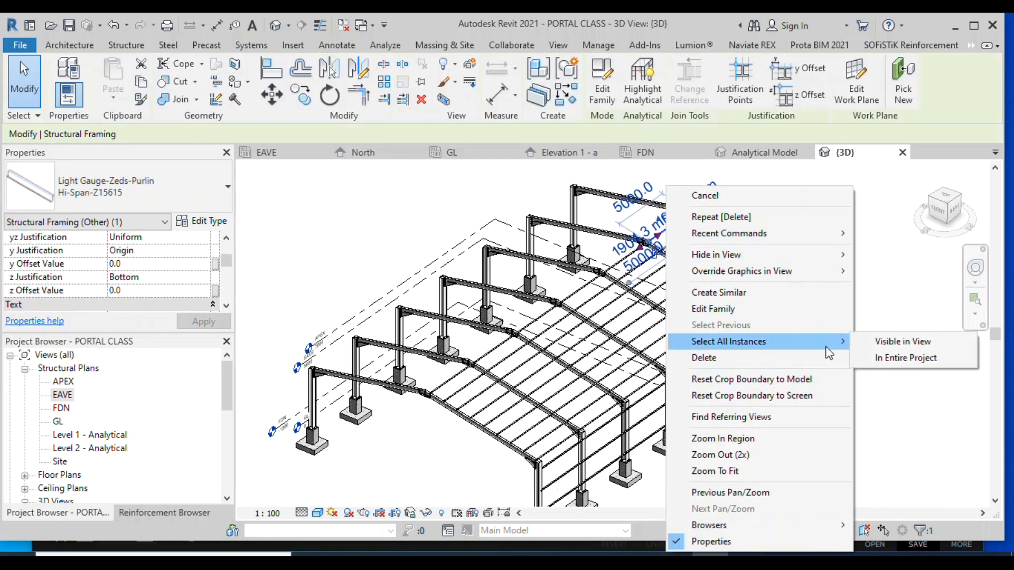
mouse_move(840, 346)
click(888, 355)
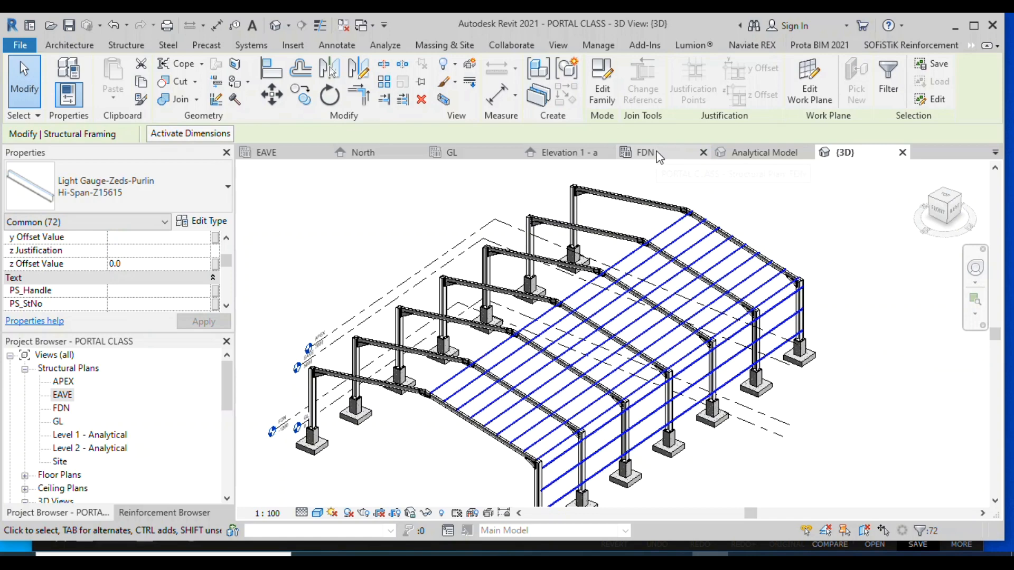
Close the CONNECTION Client pop-up and mirror copies of the selected purlins and side rails about grid line 2 in the EAVE plan
click(291, 153)
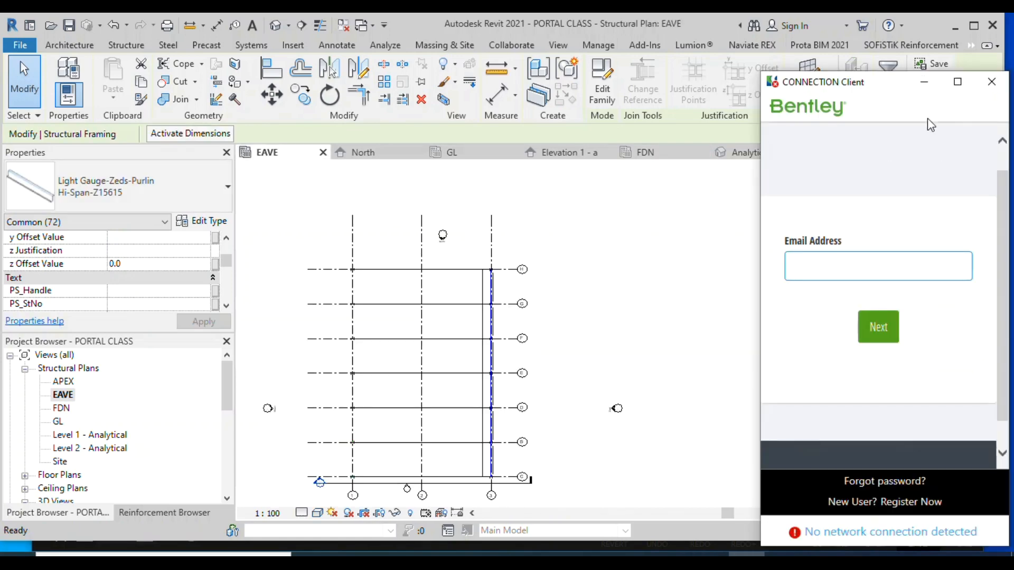
click(991, 82)
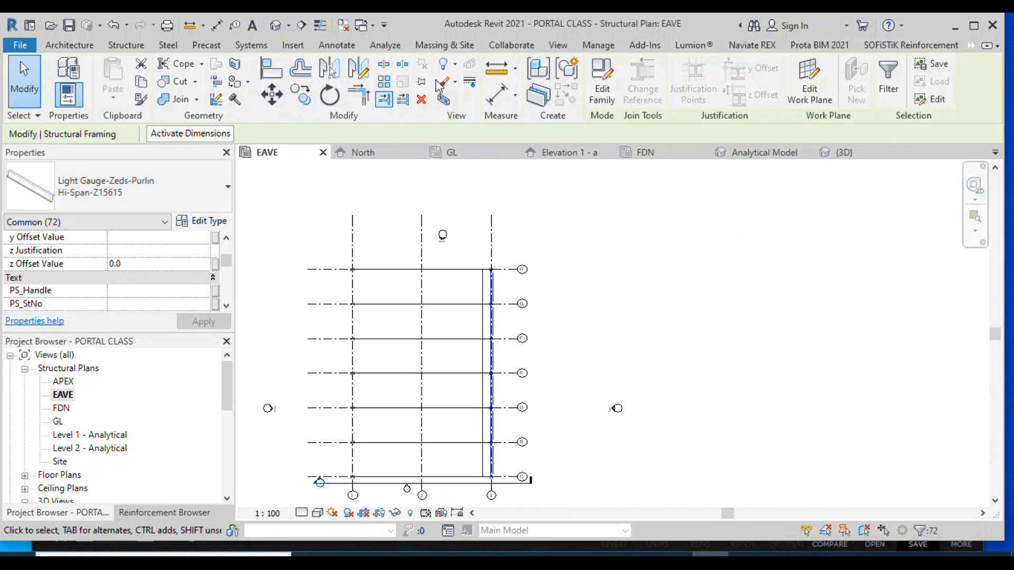
click(369, 74)
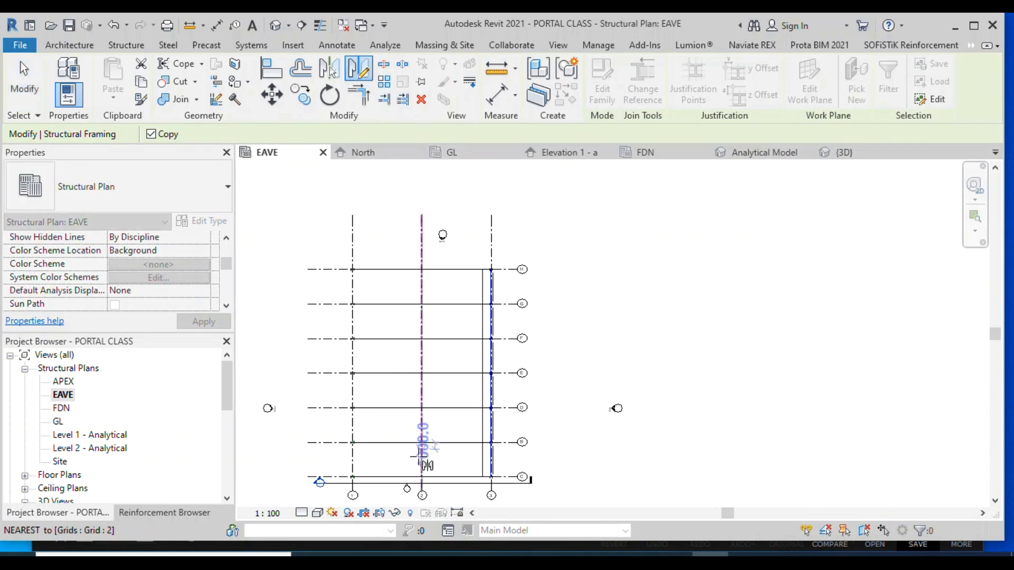
scroll(423, 465, up, 5)
scroll(457, 390, down, 1)
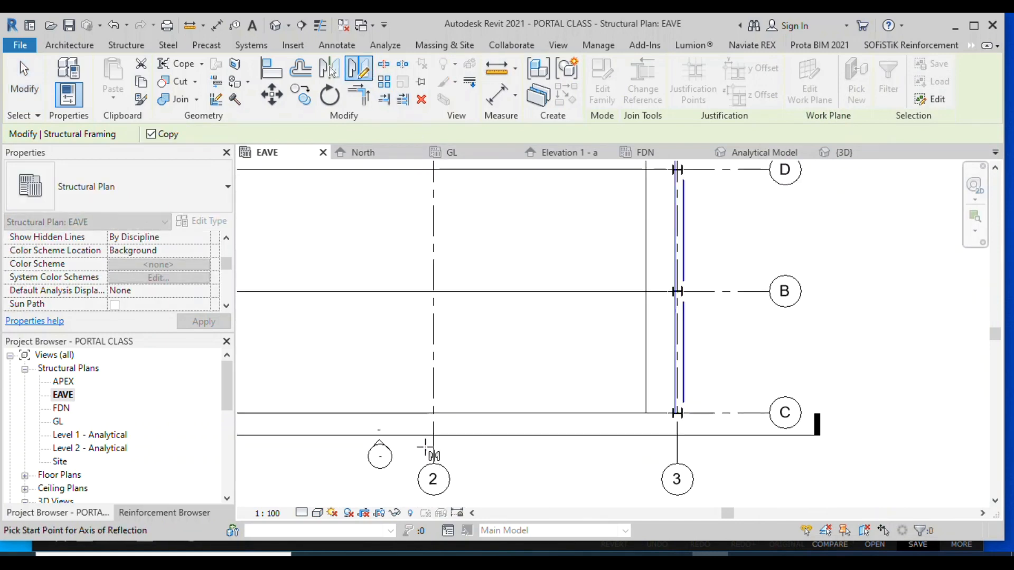
scroll(429, 438, up, 2)
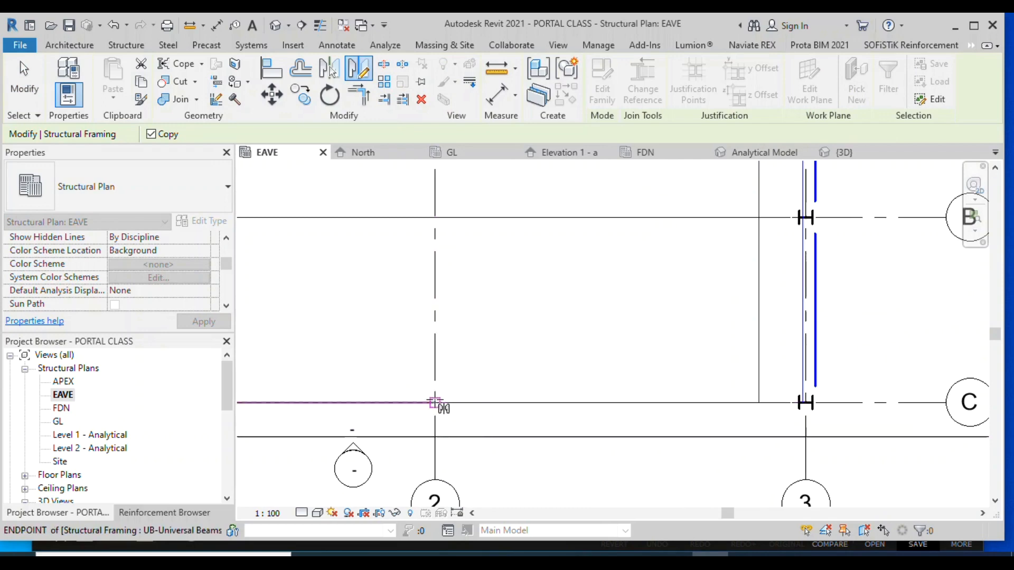
click(435, 403)
scroll(432, 412, down, 5)
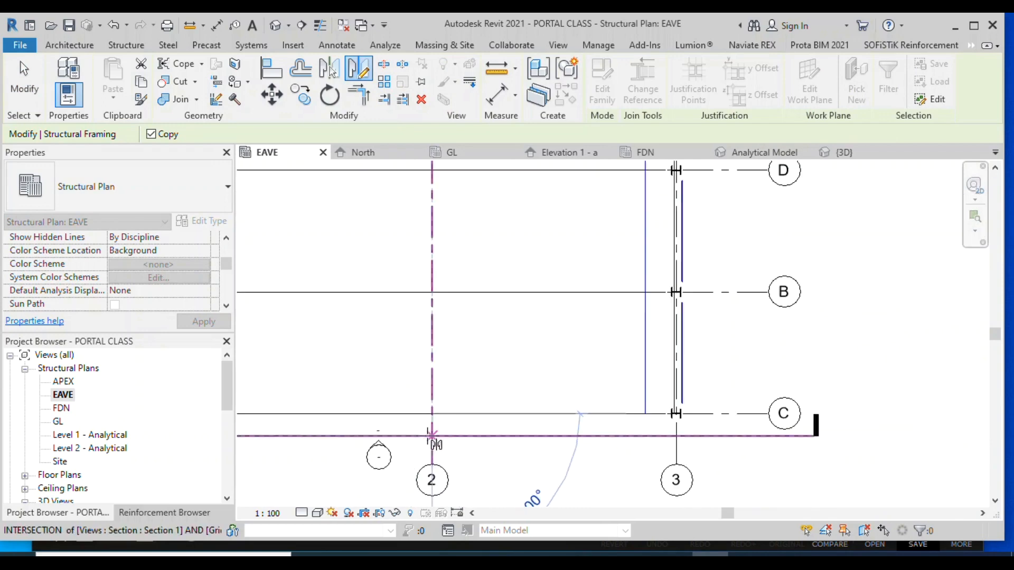
scroll(432, 221, up, 5)
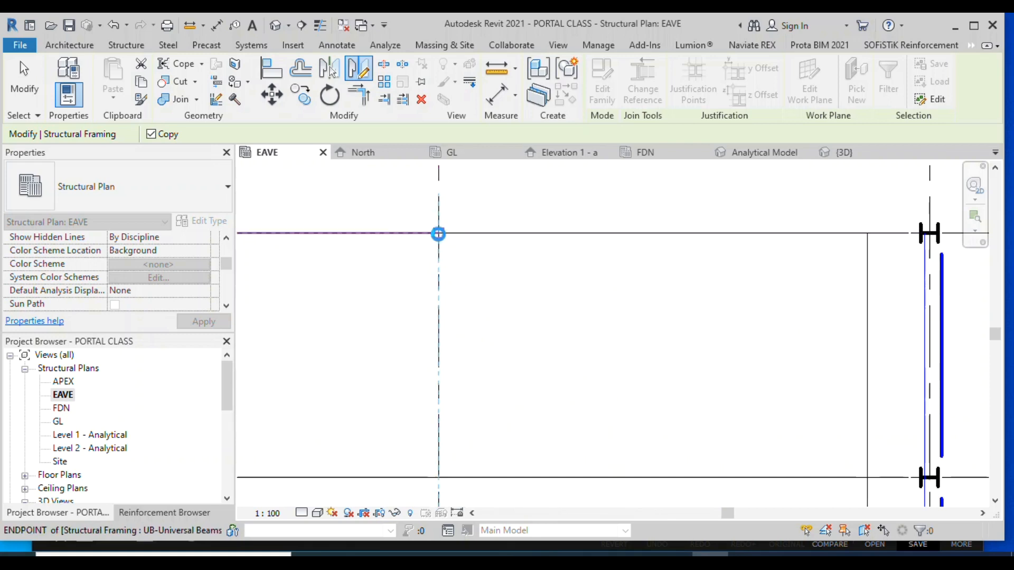
click(438, 233)
scroll(442, 237, down, 4)
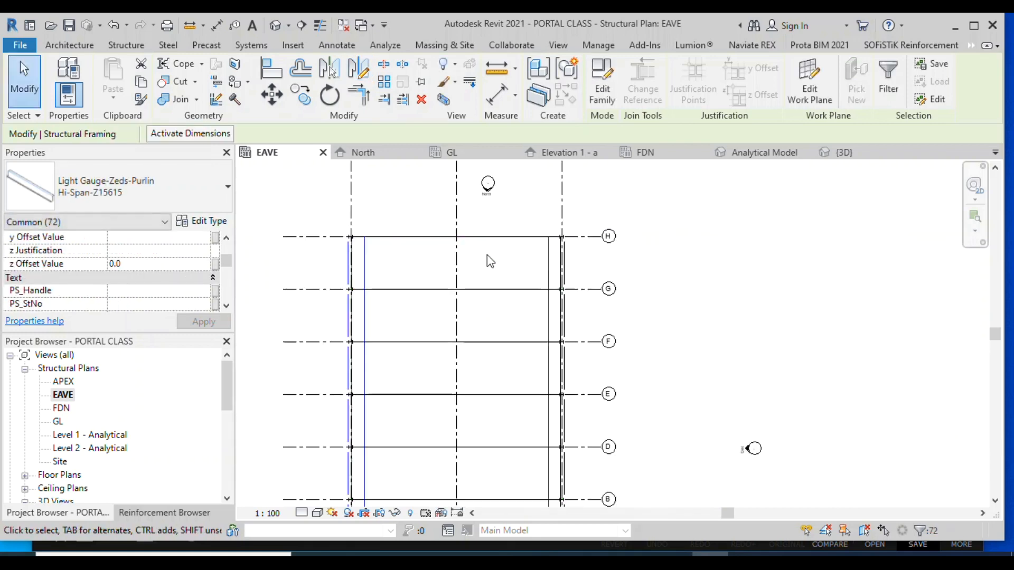
Examine the purlins and side rails on both sides of the portal frames in the 3D view
click(275, 25)
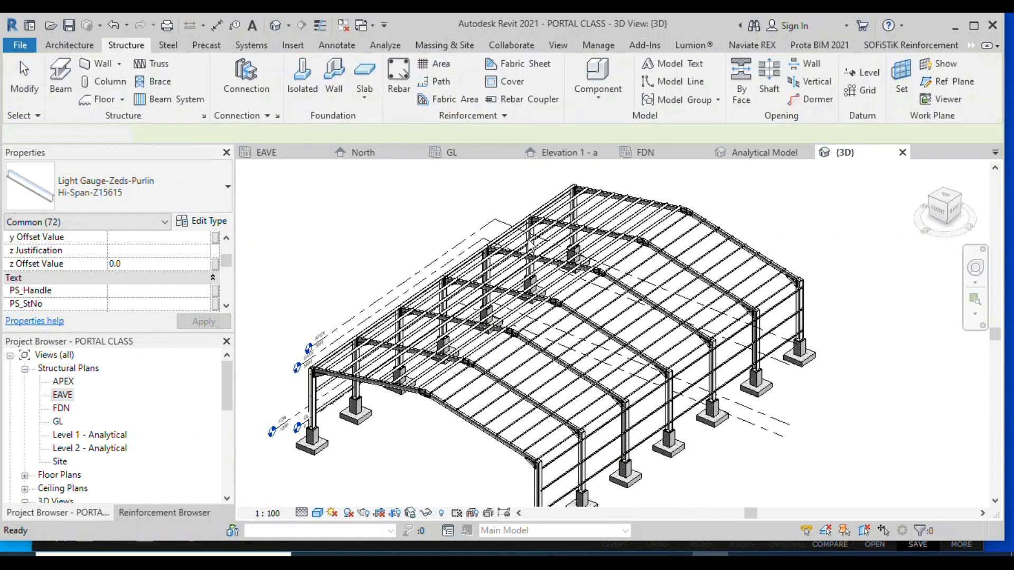
key(Escape)
click(981, 268)
drag(511, 368, 699, 368)
scroll(438, 349, up, 1)
scroll(397, 320, up, 5)
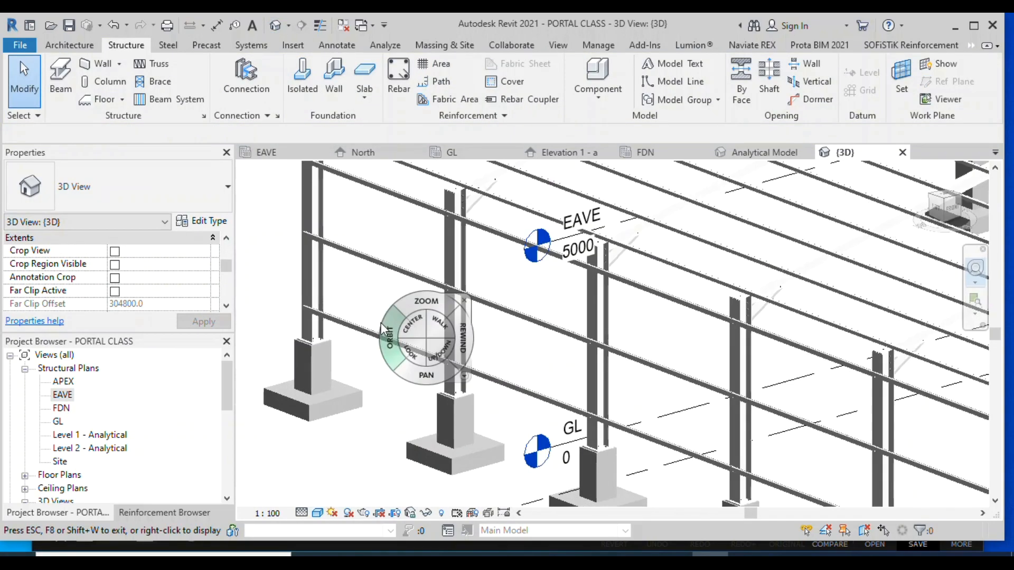
scroll(353, 288, down, 6)
drag(340, 280, 254, 309)
drag(476, 361, 338, 359)
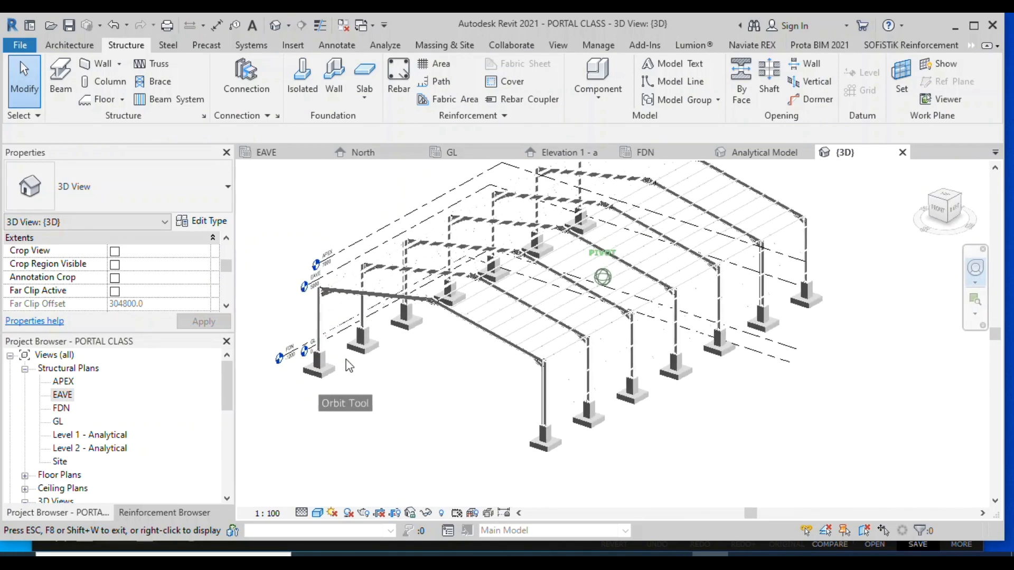
scroll(546, 361, up, 2)
scroll(513, 407, up, 5)
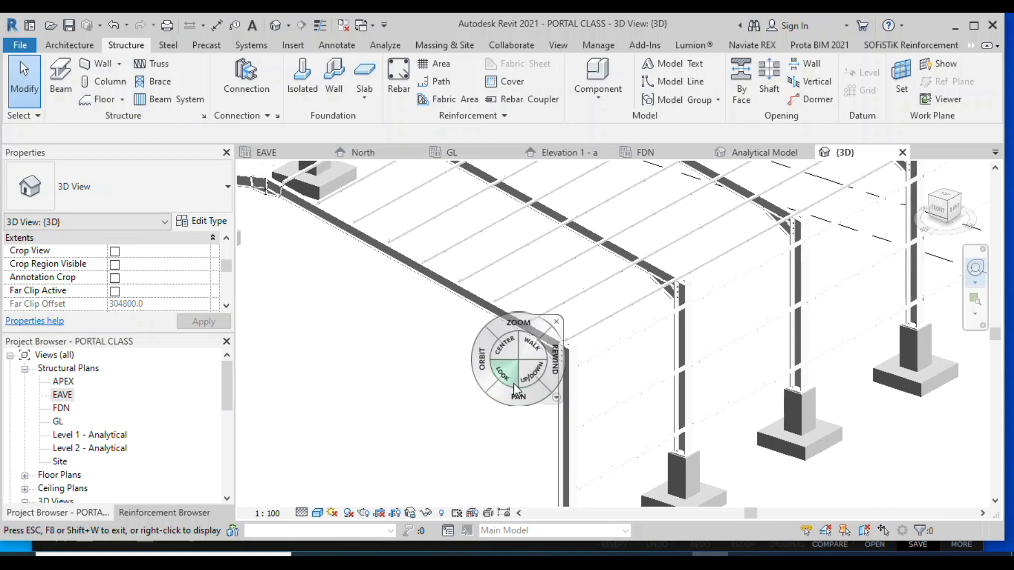
scroll(511, 376, down, 4)
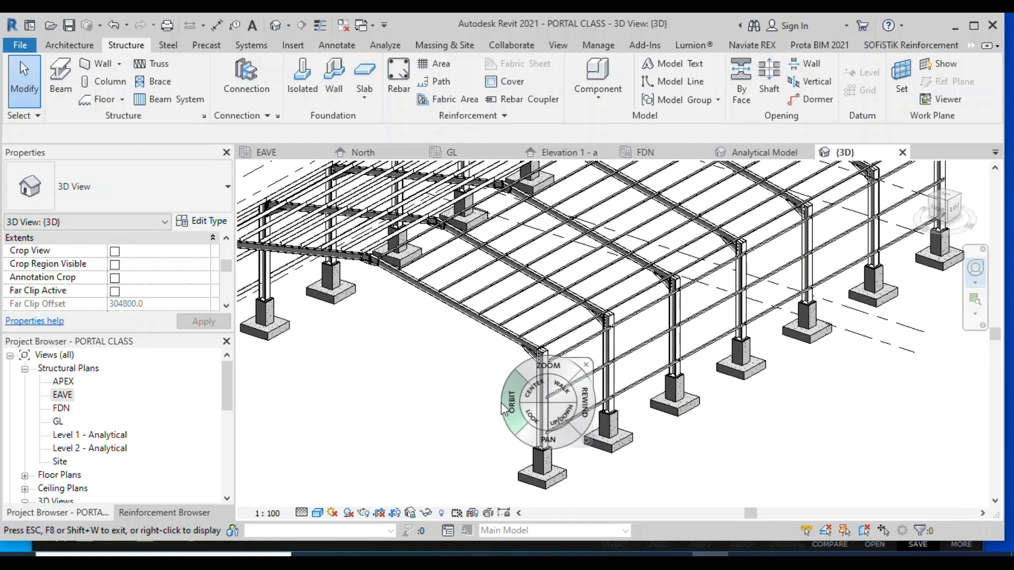
drag(449, 417, 365, 387)
scroll(604, 390, down, 2)
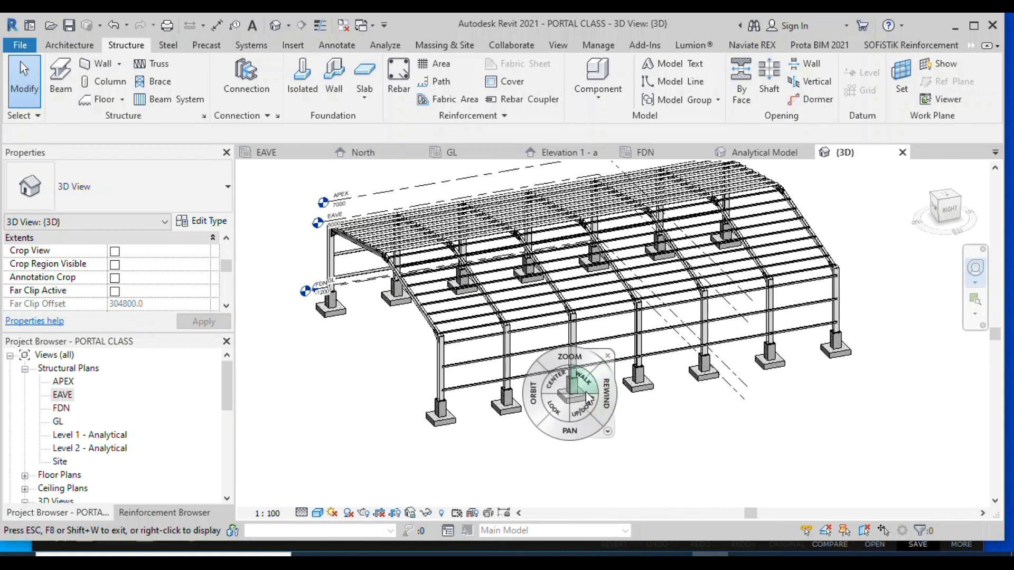
Look through the beam types loaded in the project for a suitable bracing section
scroll(611, 390, up, 1)
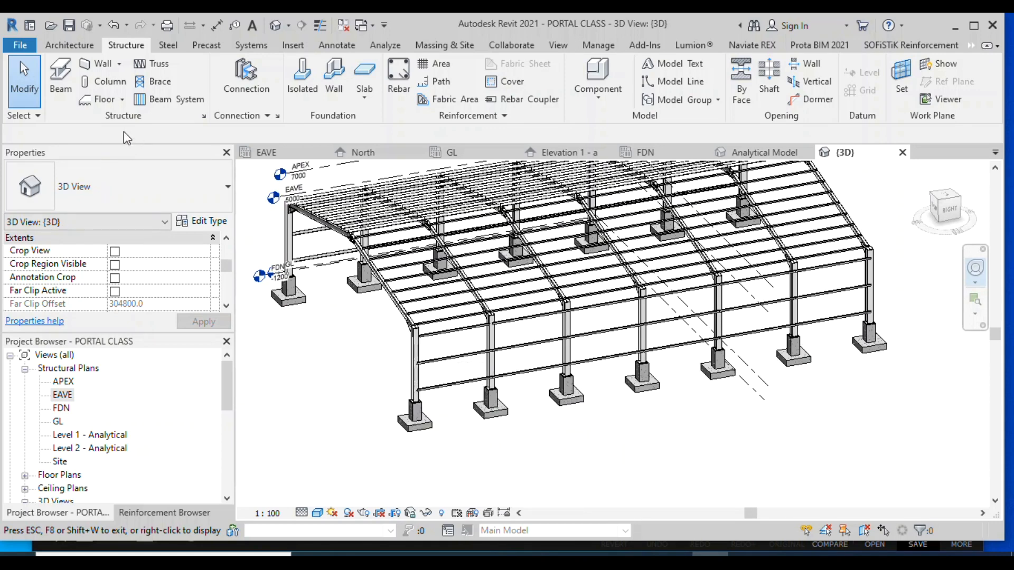
click(67, 77)
click(131, 183)
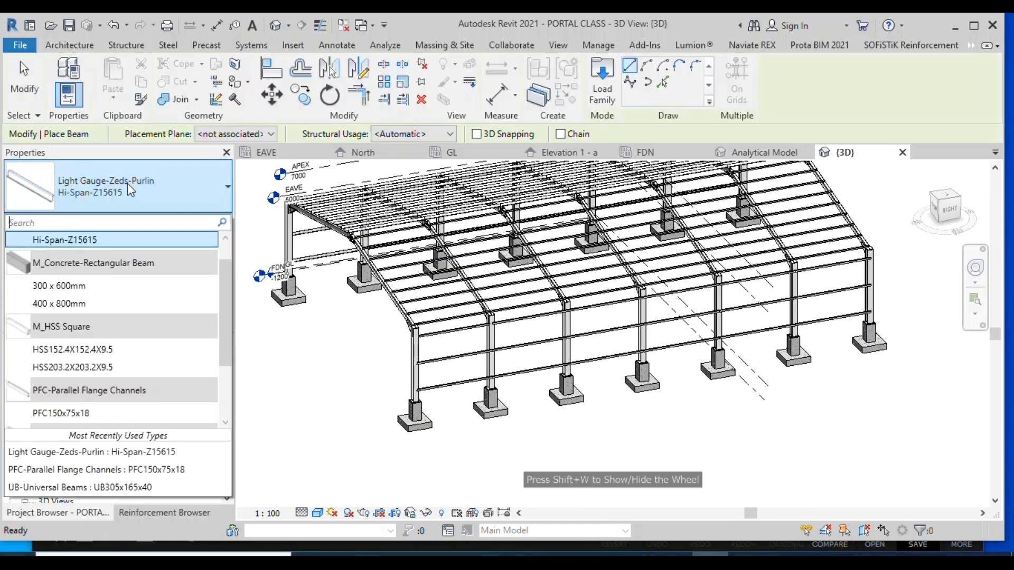
scroll(113, 275, down, 3)
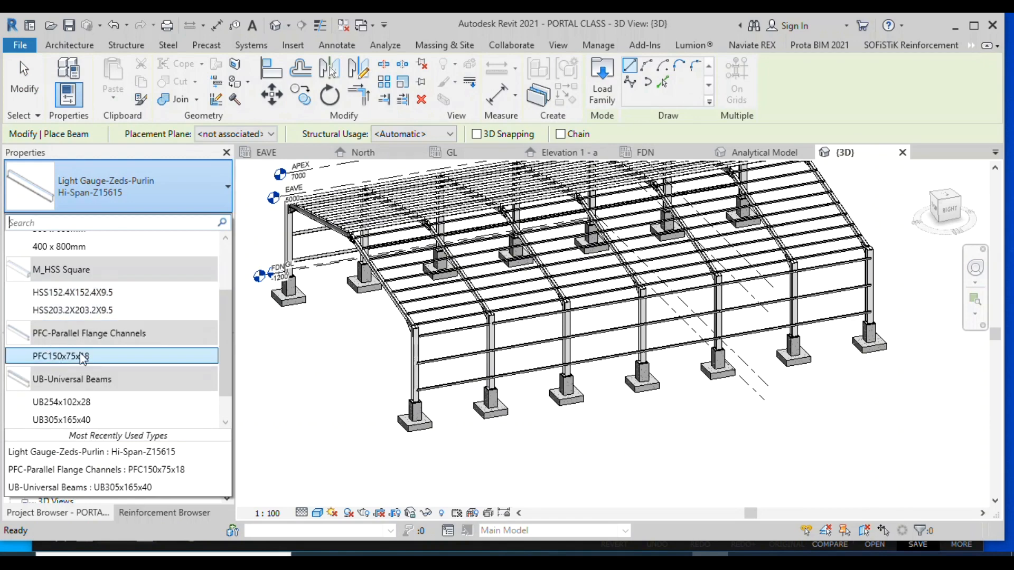
scroll(81, 358, down, 1)
scroll(63, 271, up, 3)
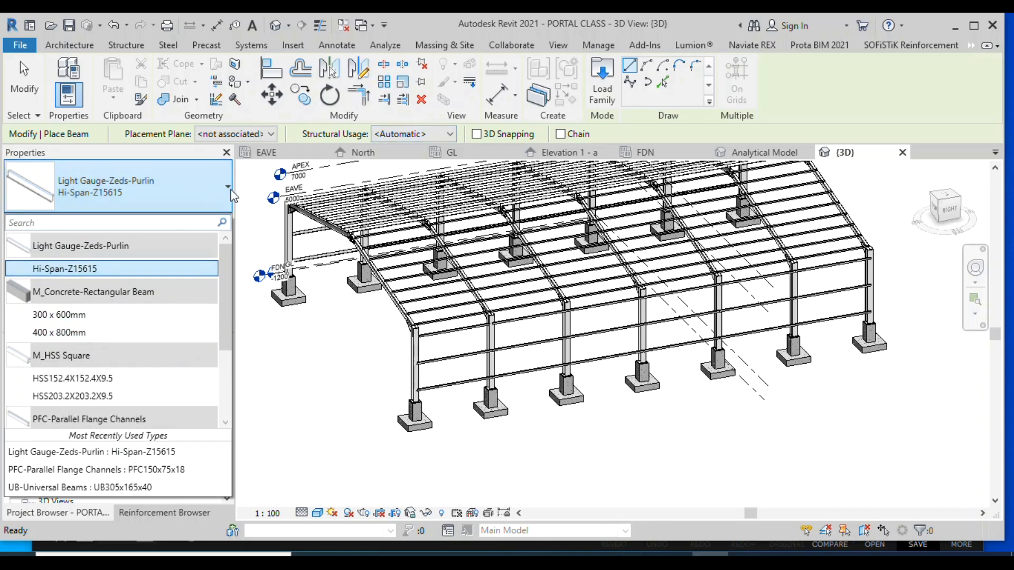
click(26, 89)
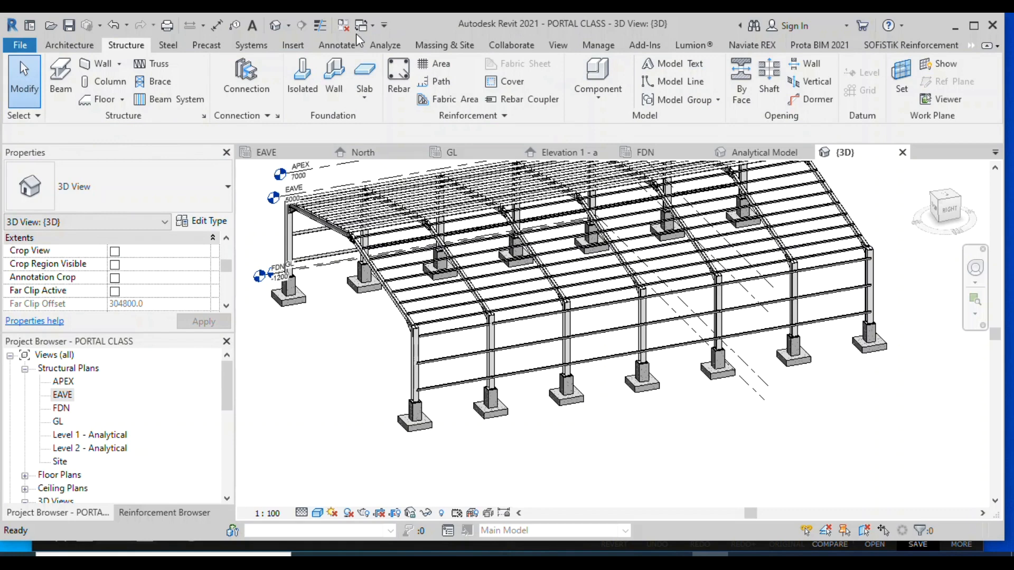
Load the CHS21.3x2.3 type of the Circular Hollow Sections family from the British Standard folder
click(293, 46)
click(587, 77)
click(342, 221)
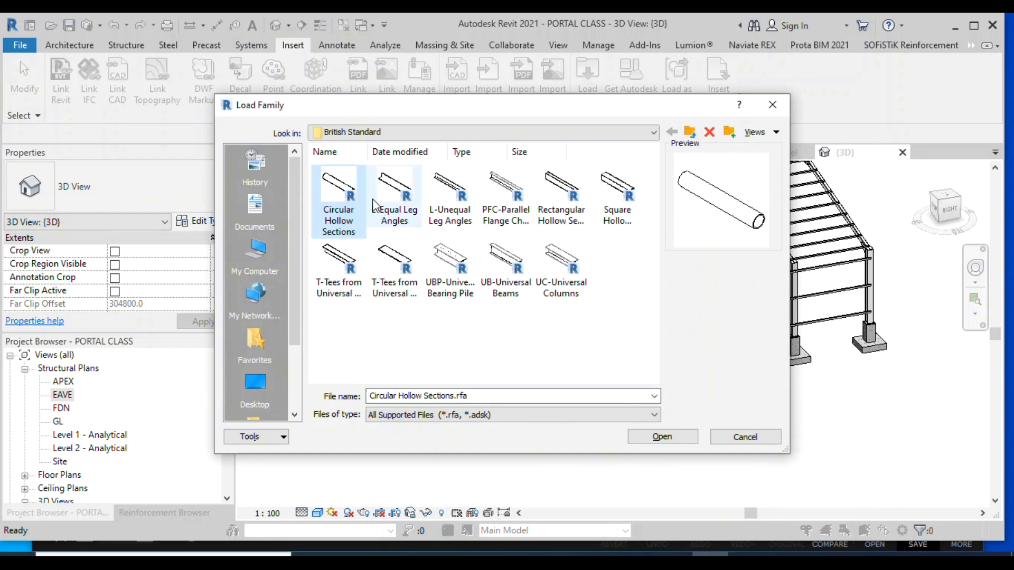
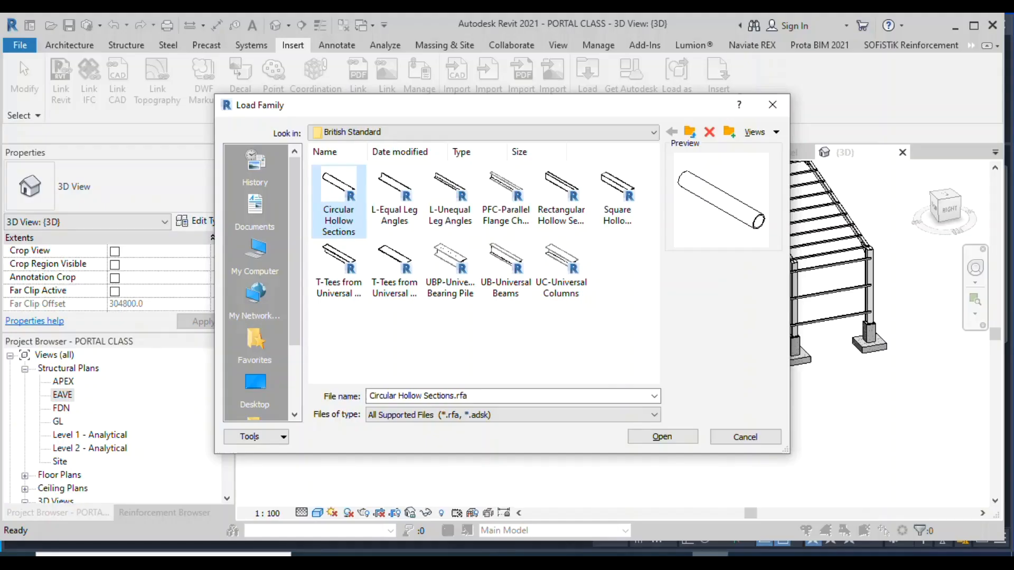
click(691, 439)
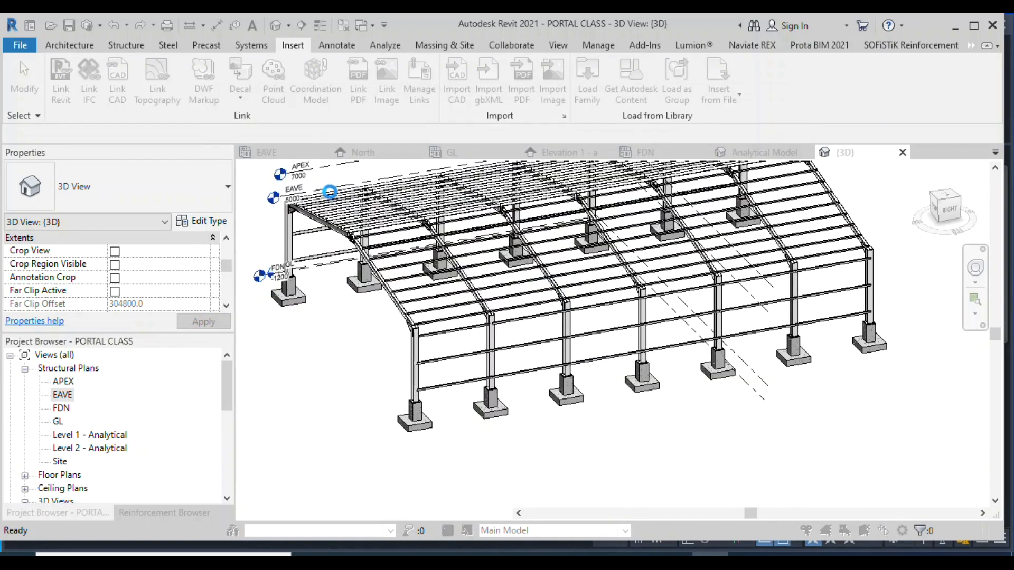
click(412, 275)
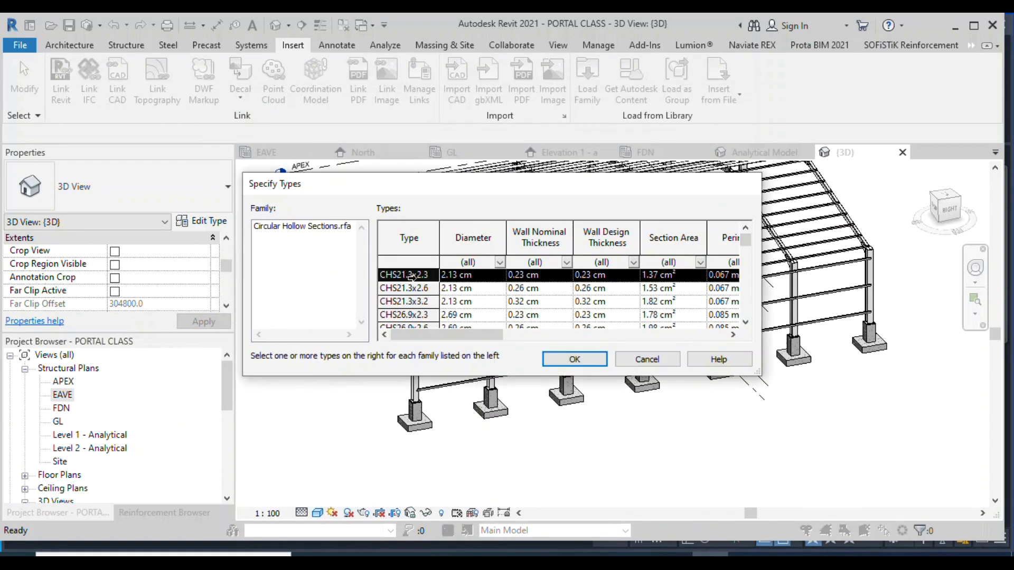
click(575, 359)
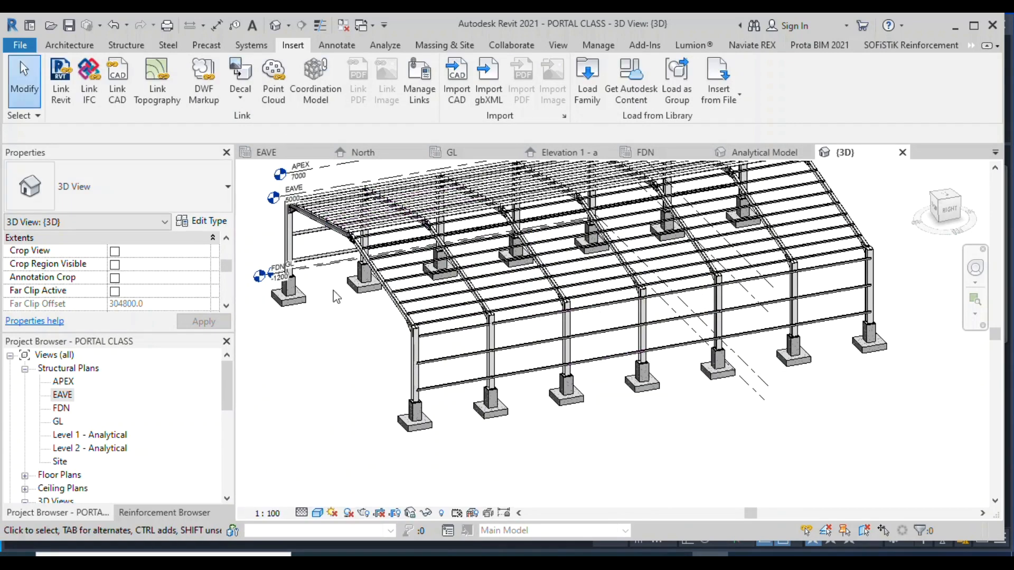
click(126, 46)
click(61, 83)
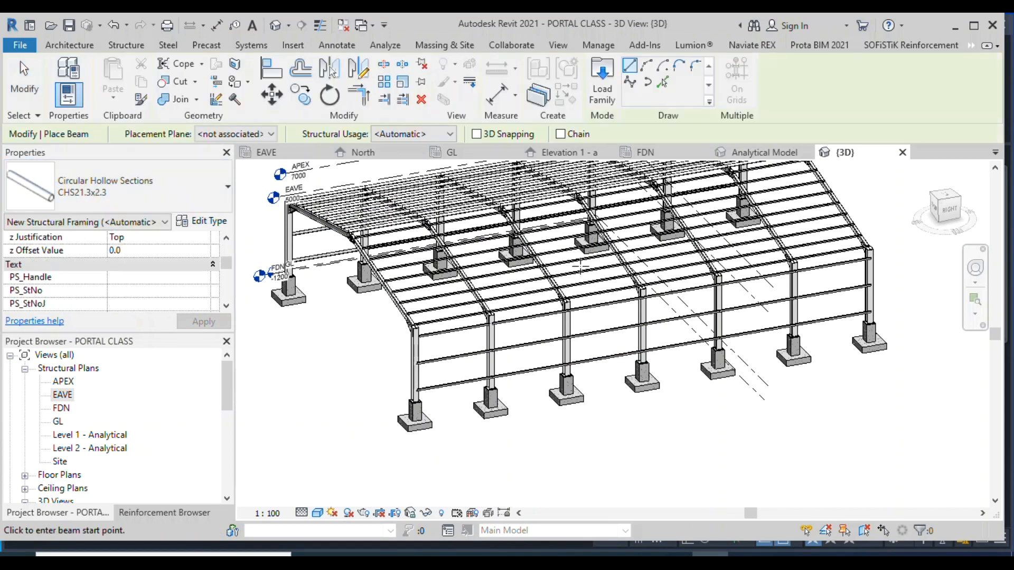
click(975, 267)
drag(742, 380, 512, 391)
scroll(277, 222, up, 5)
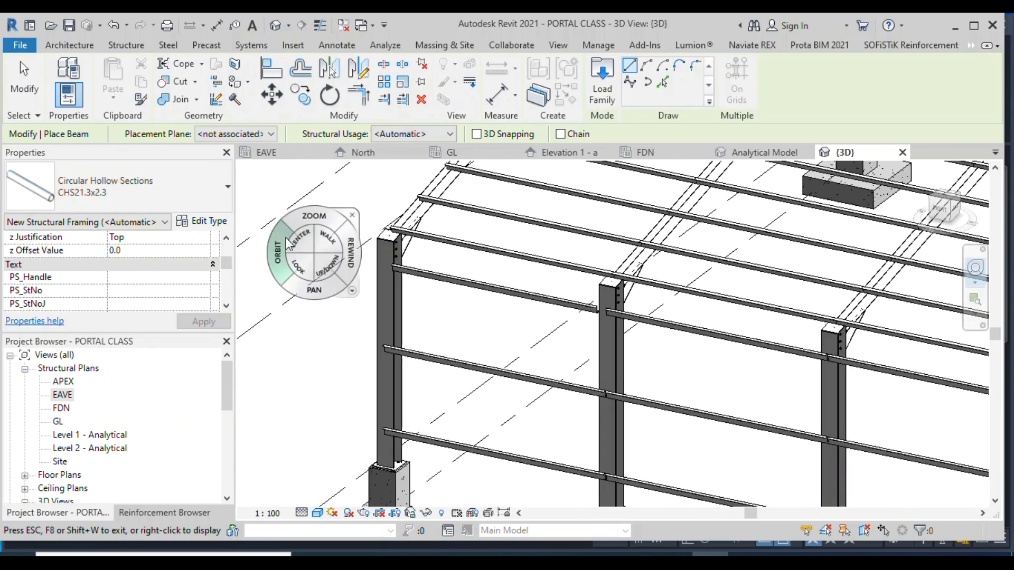
click(352, 215)
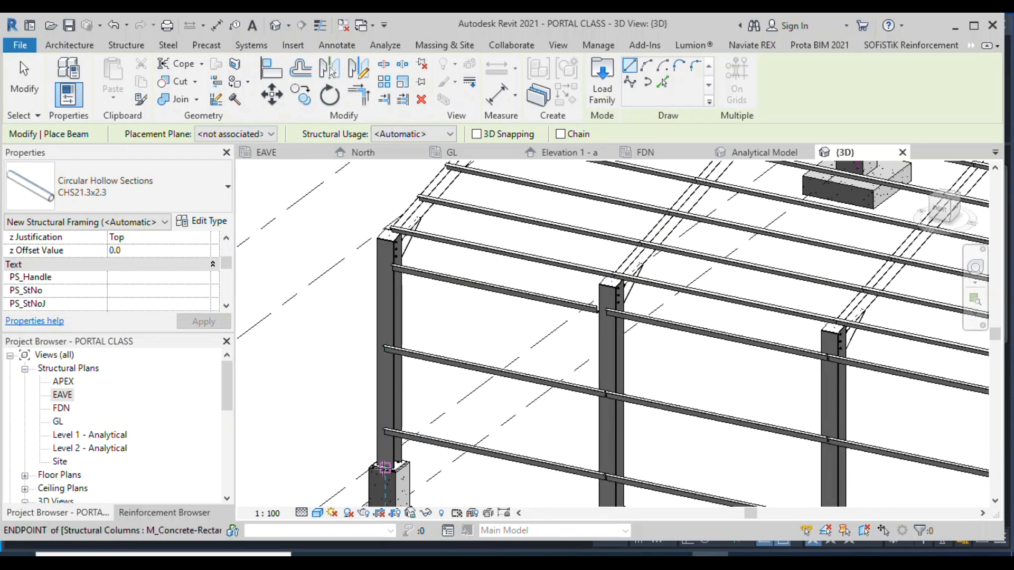
click(386, 468)
key(F1)
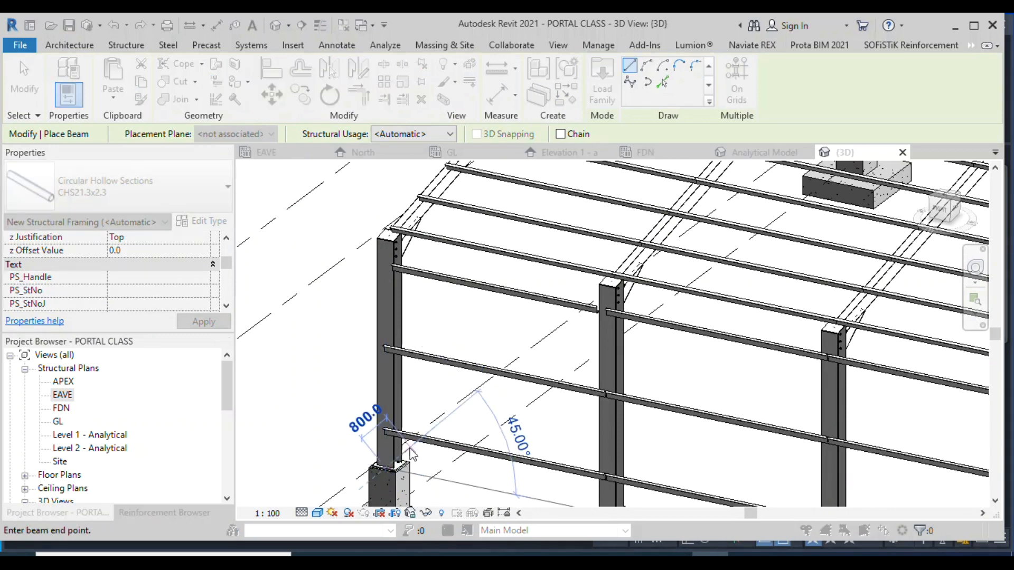
click(718, 205)
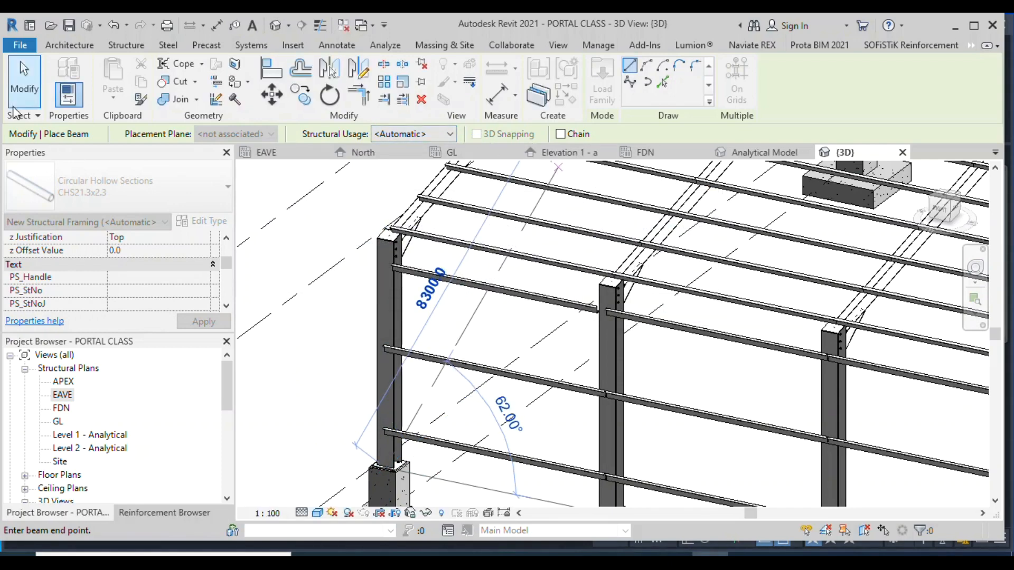
click(25, 79)
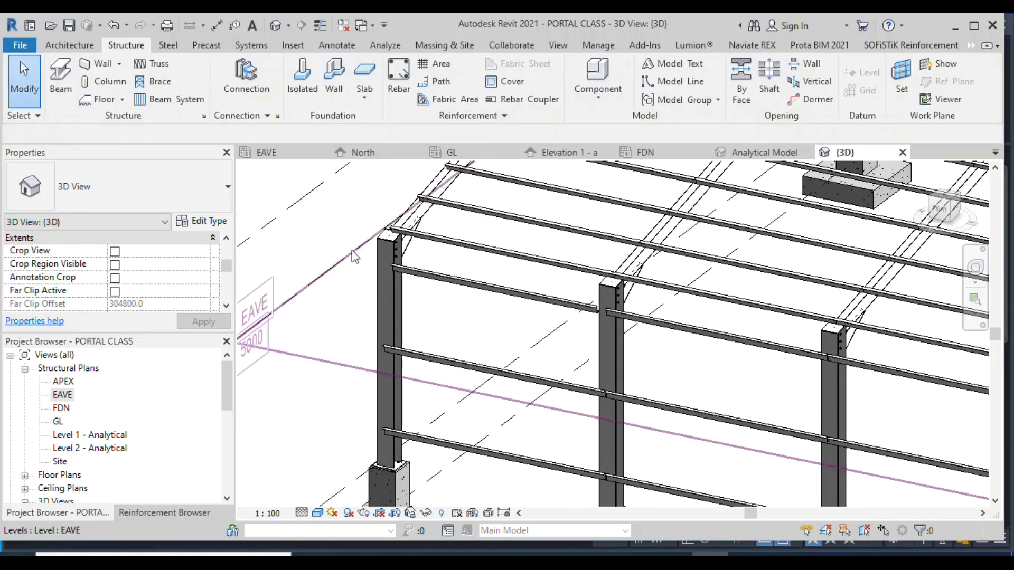
Place two crossing CHS21.3x2.3 beams with 3D snapping between the column bases and tops of the end wall bay
scroll(357, 245, down, 1)
click(58, 74)
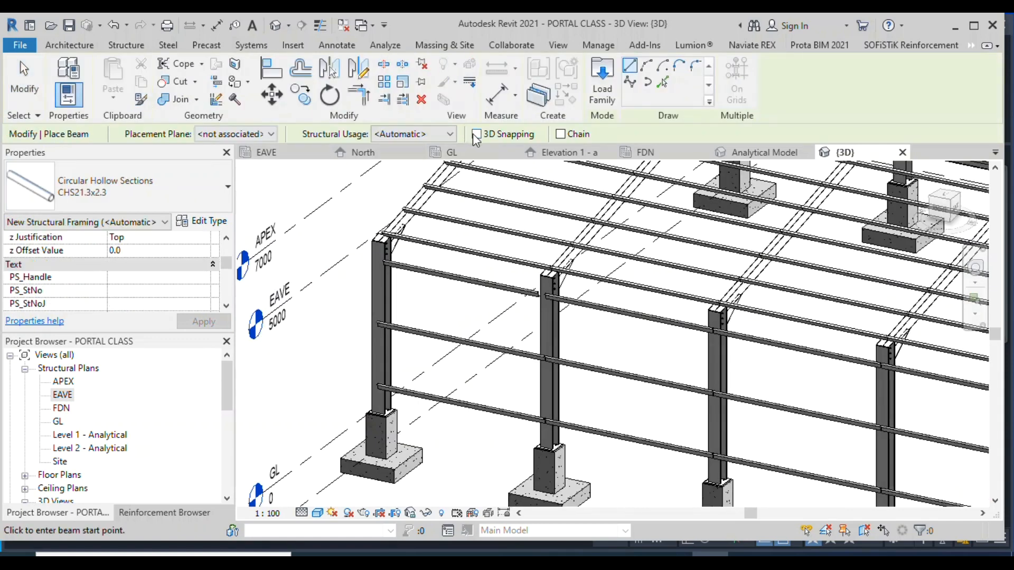
scroll(409, 408, up, 2)
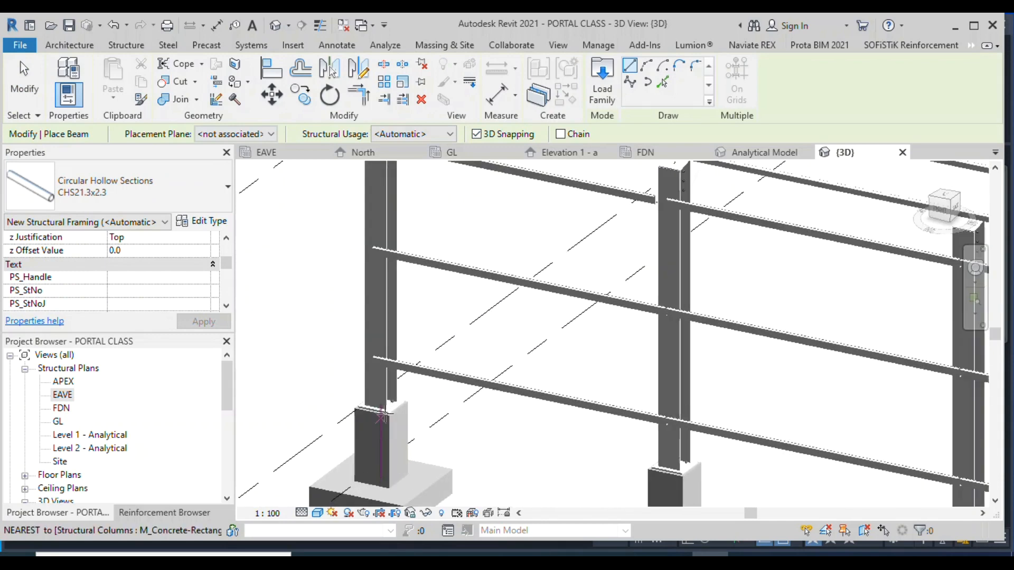
click(380, 405)
scroll(380, 401, down, 1)
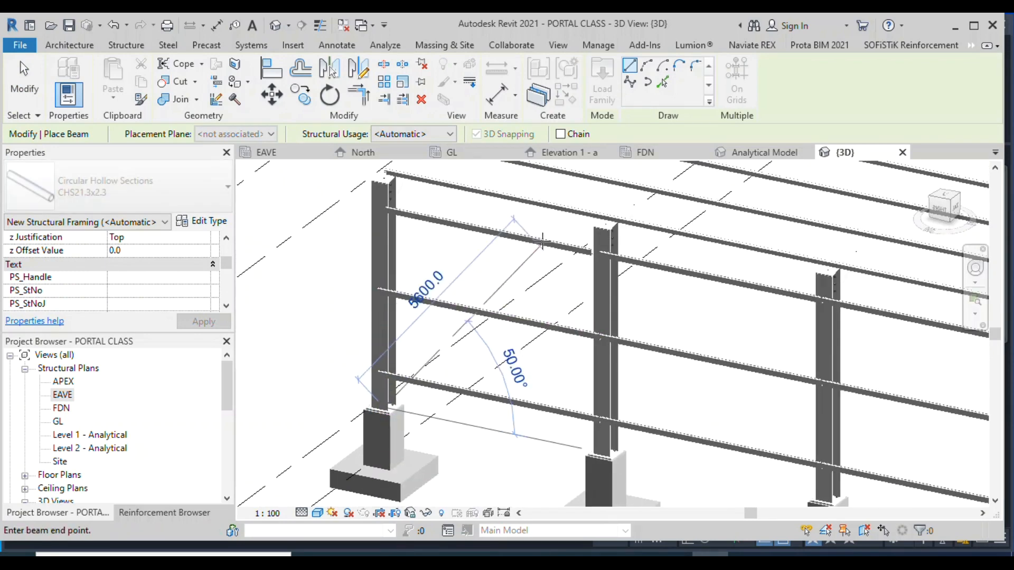
click(606, 223)
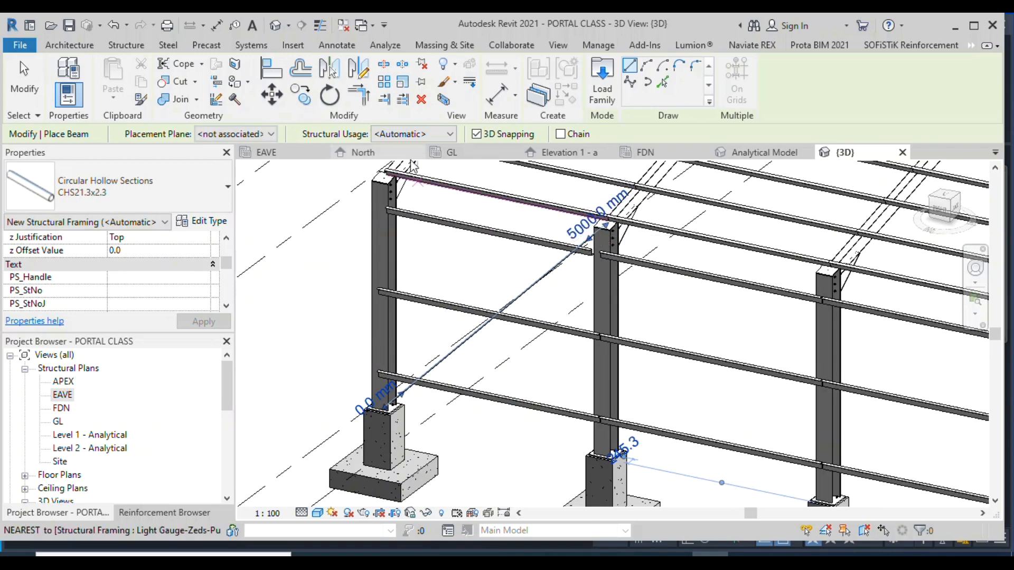
click(380, 177)
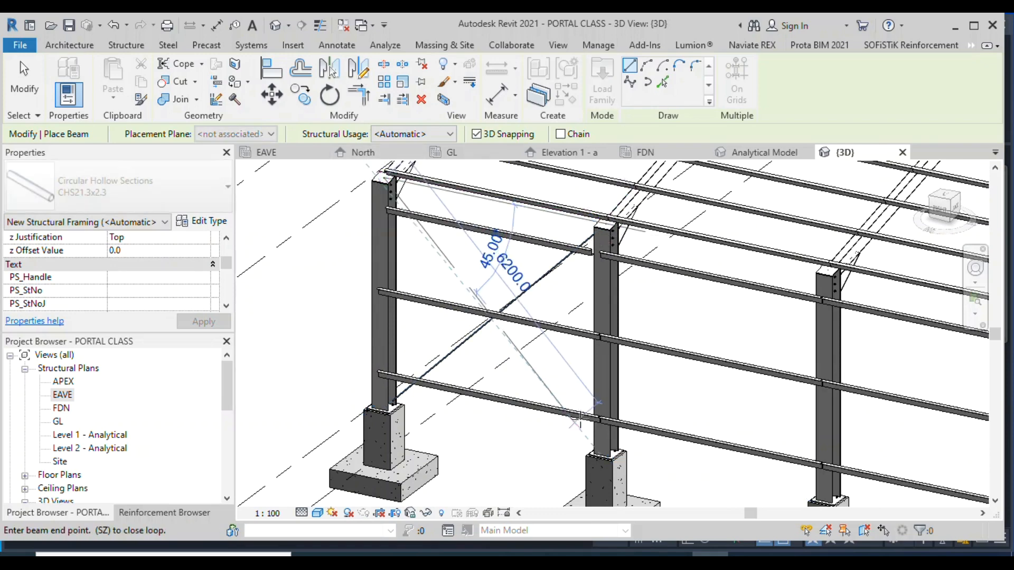
click(606, 454)
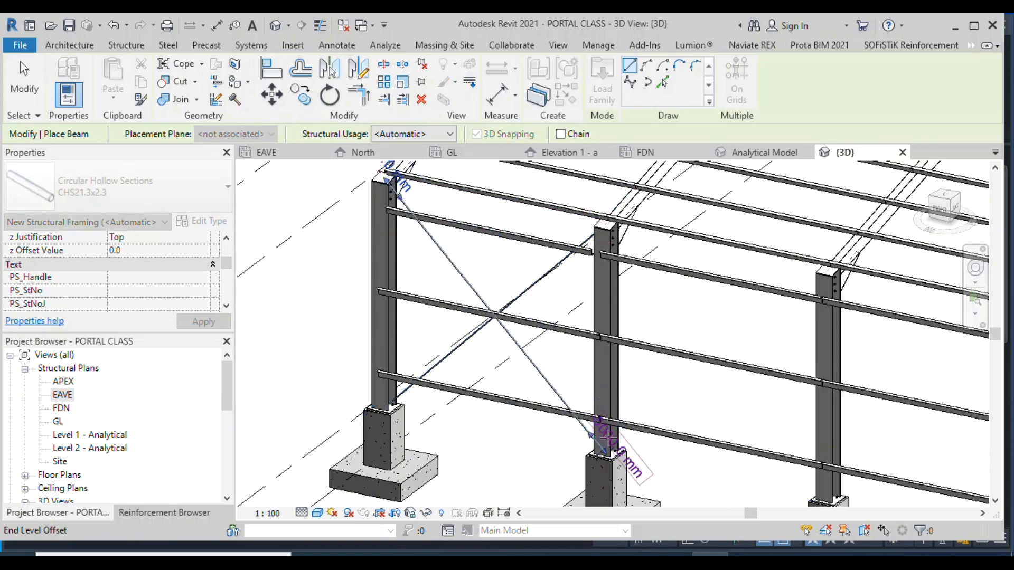
Place a CHS21.3x2.3 roof brace from the second frame's column top to the midpoint of the end frame's rafter
scroll(607, 454, down, 3)
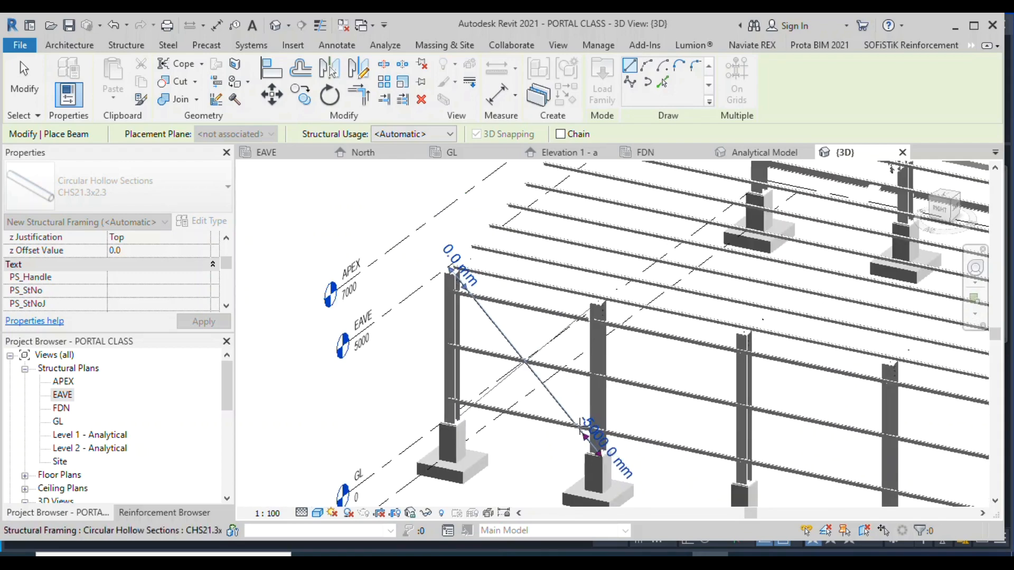
click(974, 287)
drag(528, 343, 607, 370)
drag(509, 316, 561, 333)
scroll(668, 375, down, 2)
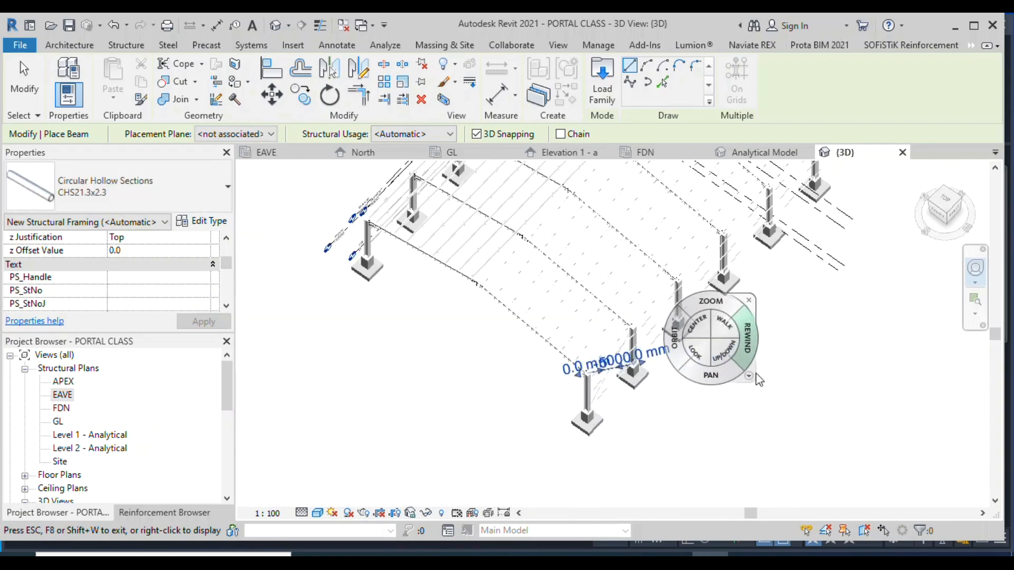
click(750, 301)
scroll(668, 329, up, 5)
click(667, 329)
scroll(544, 354, down, 3)
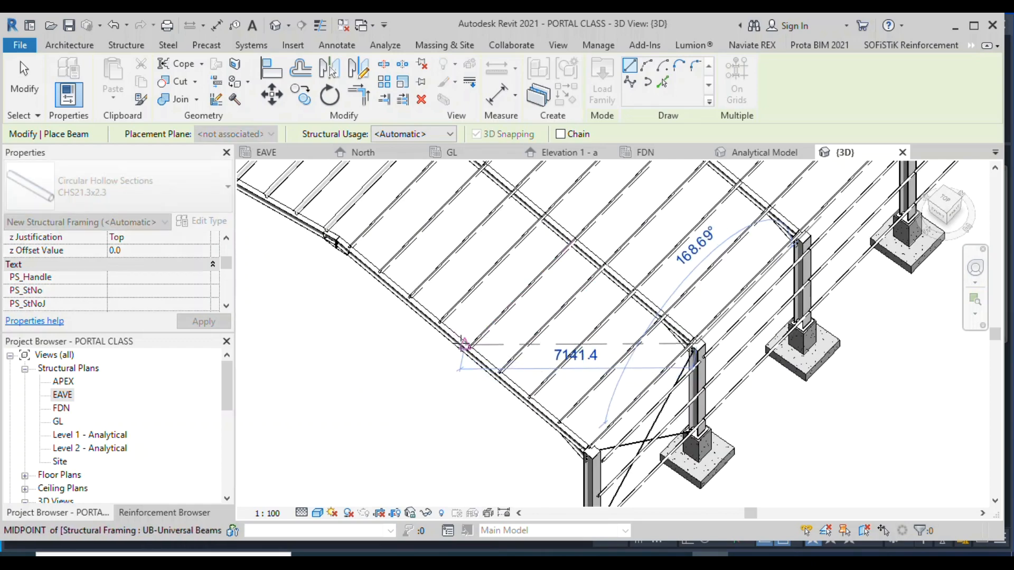
click(463, 344)
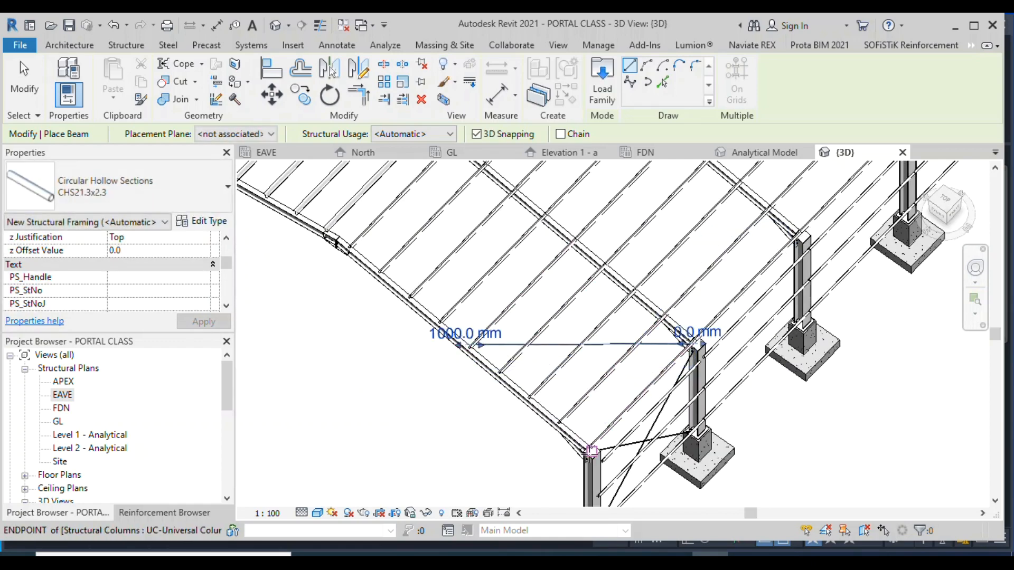
Place a CHS21.3x2.3 roof brace from the midpoint of the end frame's rafter to the second frame's apex
scroll(467, 343, up, 3)
scroll(575, 327, down, 2)
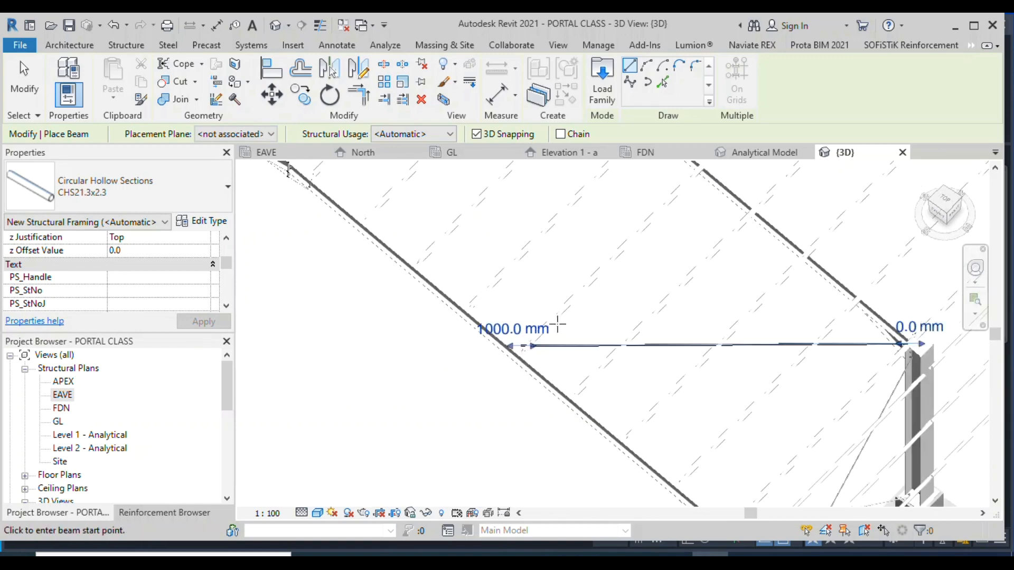
scroll(652, 397, down, 4)
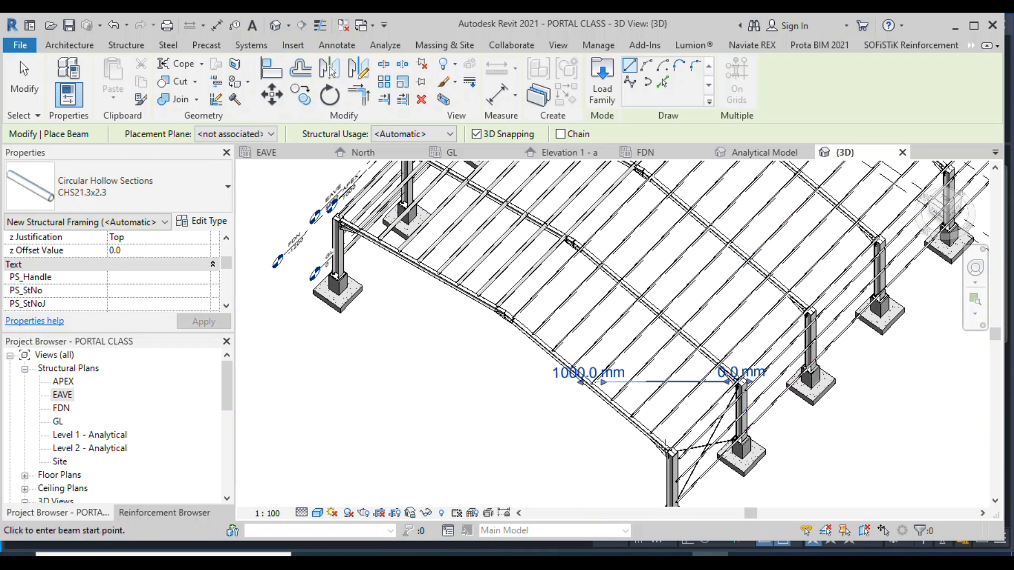
scroll(594, 382, up, 4)
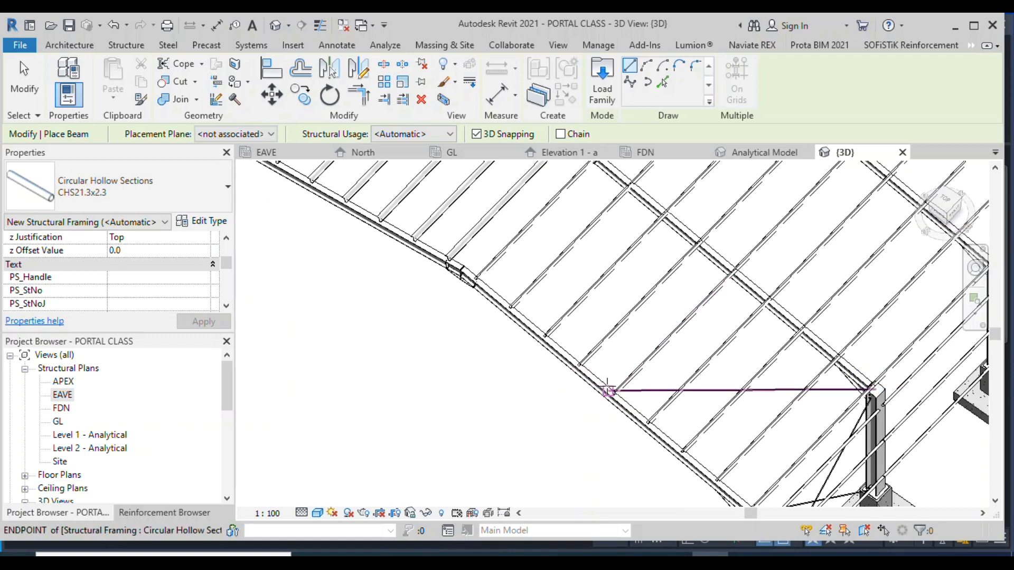
click(608, 389)
scroll(654, 453, down, 2)
scroll(601, 274, up, 1)
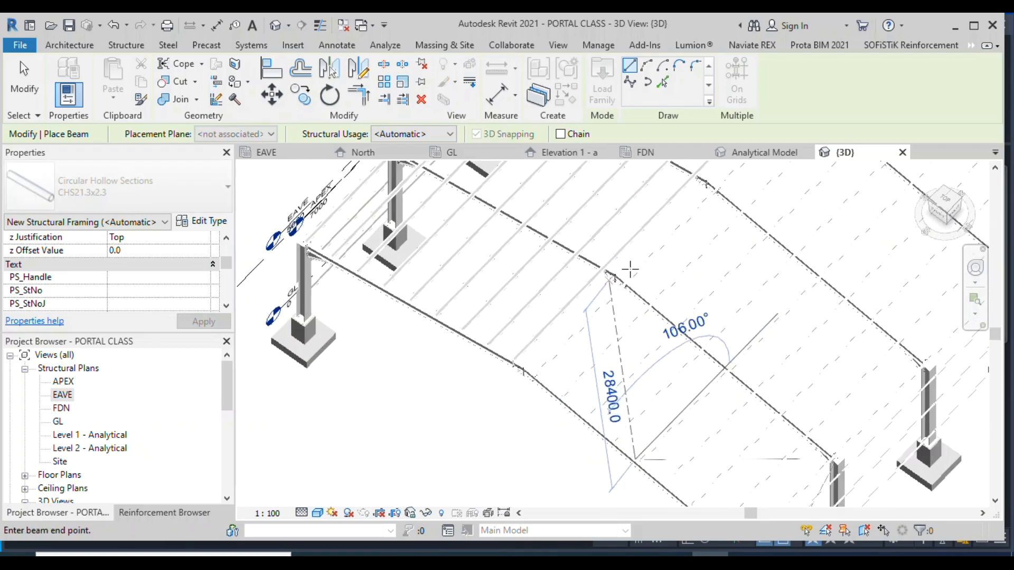
scroll(615, 273, up, 3)
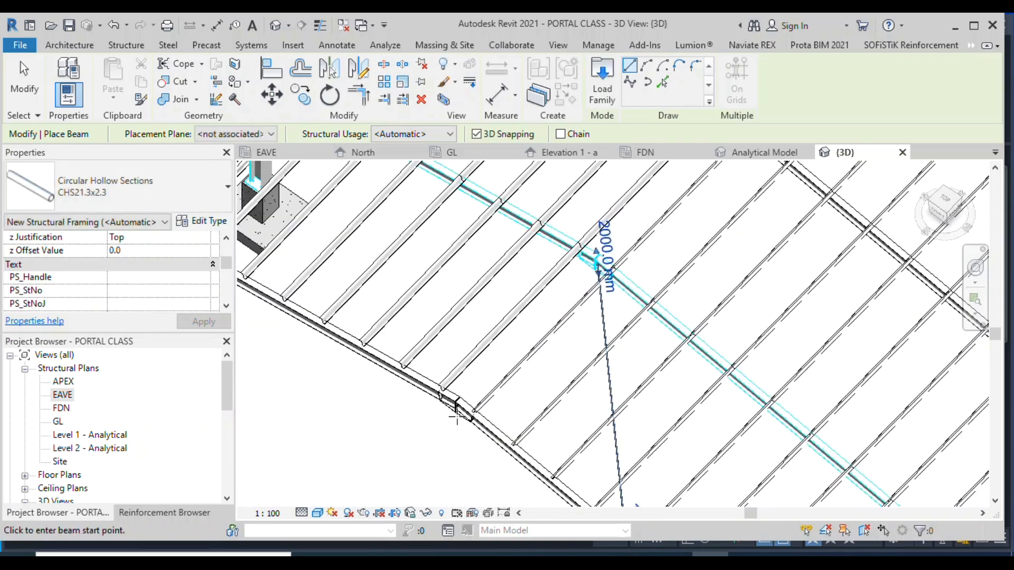
Place a CHS21.3x2.3 roof brace from the end frame's apex to the midpoint of the second frame's rafter
scroll(455, 411, up, 2)
click(457, 390)
scroll(456, 342, down, 2)
scroll(561, 278, down, 2)
scroll(772, 434, up, 2)
scroll(755, 419, up, 1)
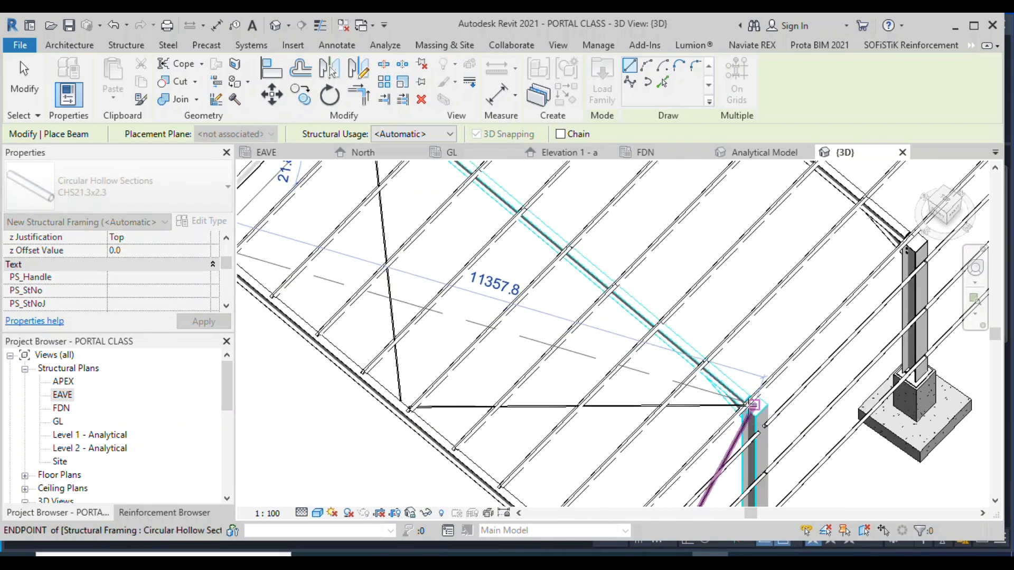
scroll(745, 412, down, 1)
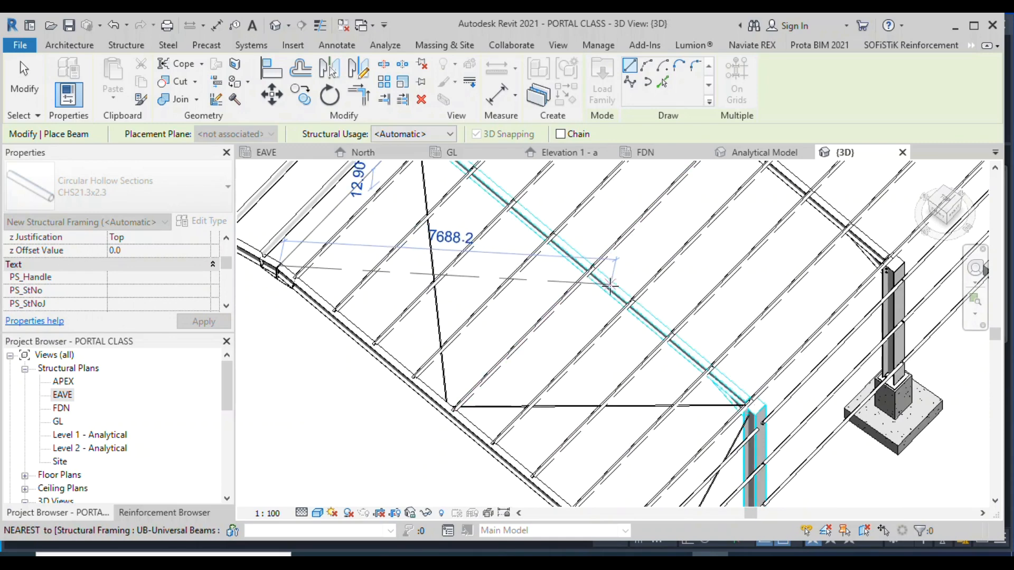
click(586, 264)
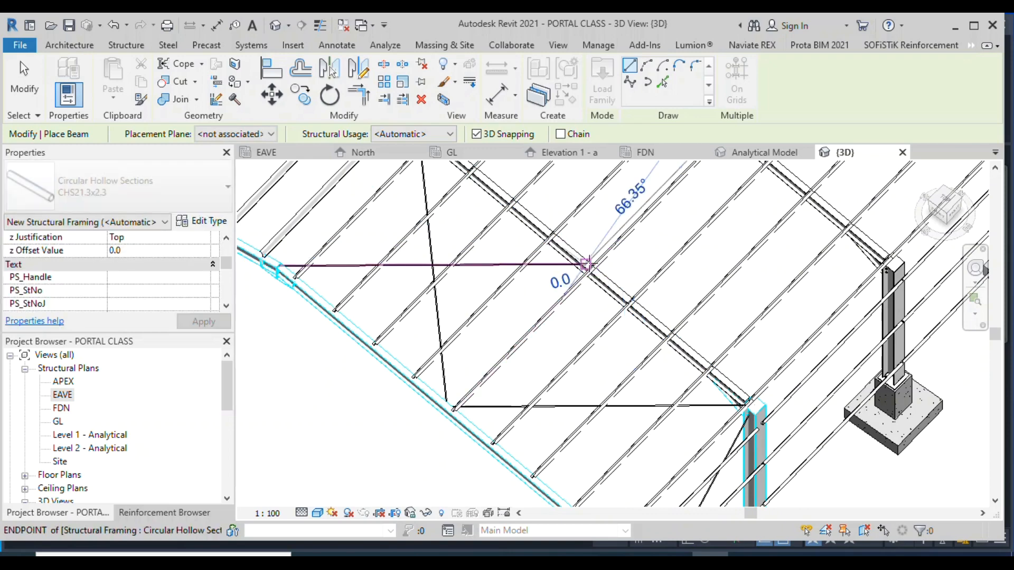
Place a CHS21.3x2.3 roof brace from the midpoint of the second frame's rafter to the end frame's column top
scroll(589, 264, down, 3)
scroll(602, 406, up, 2)
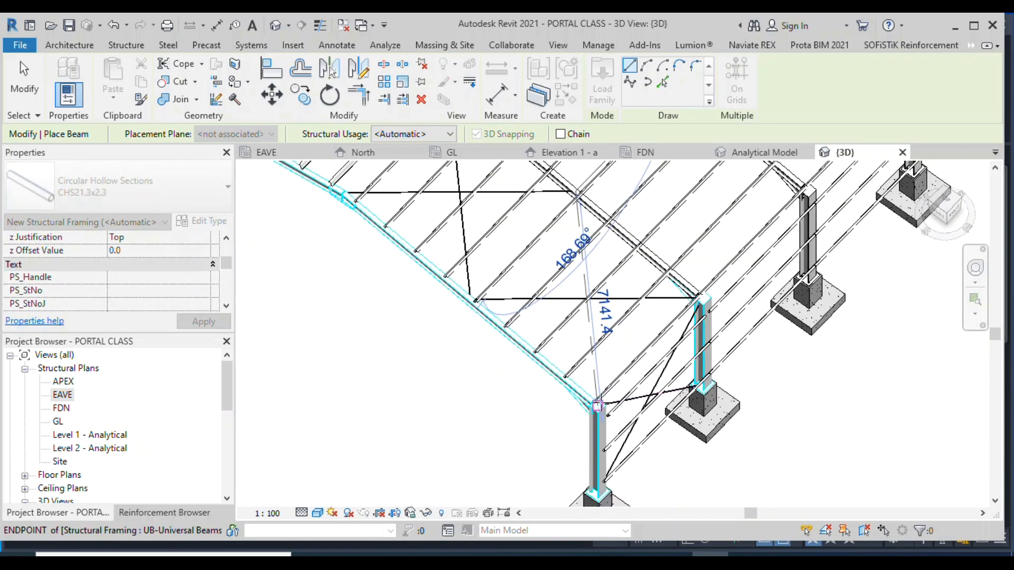
click(596, 406)
scroll(700, 461, down, 4)
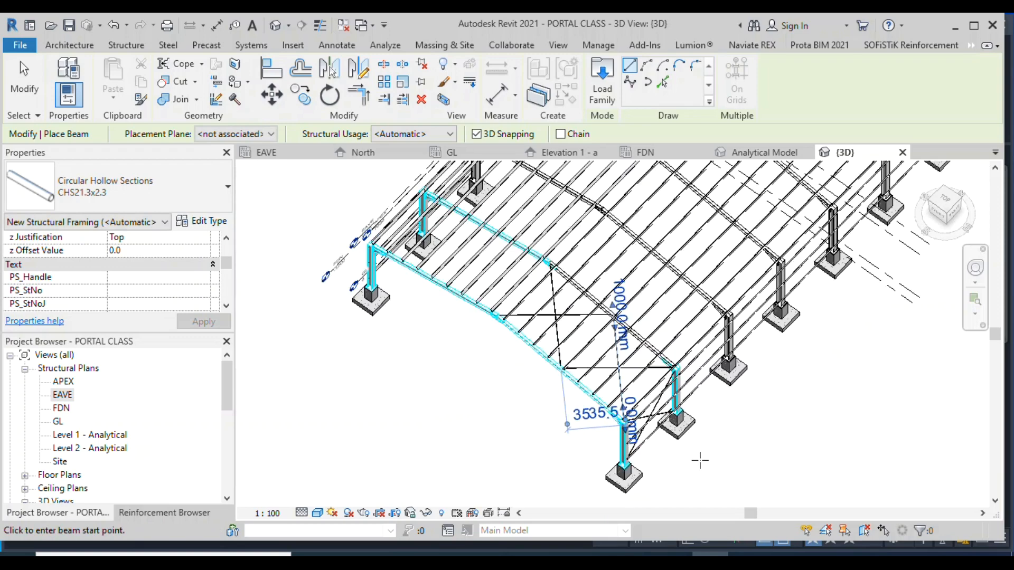
key(Escape)
key(Escape)
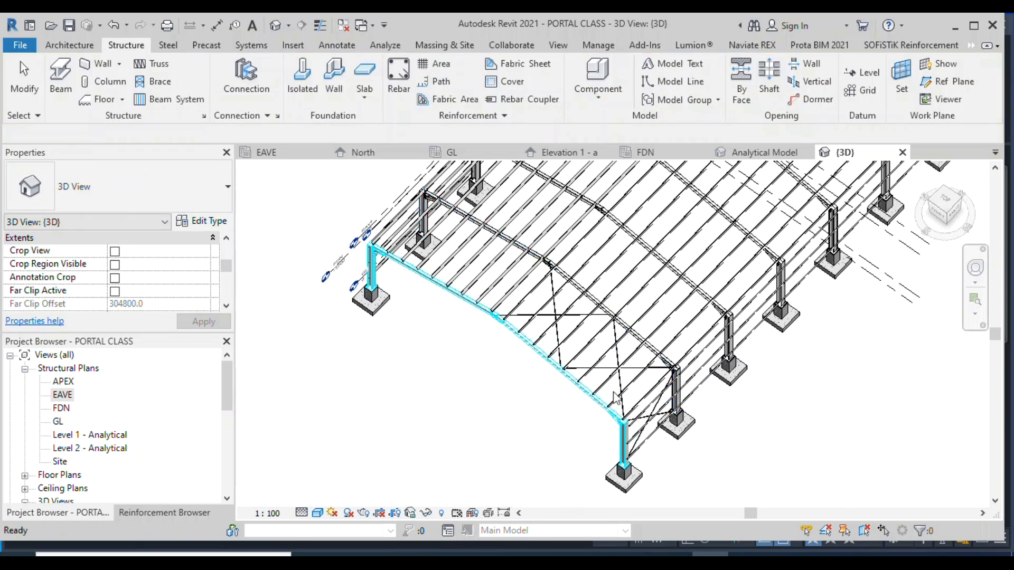
Select all CHS21.3x2.3 instances in the entire project and open the EAVE structural plan
scroll(626, 396, down, 1)
scroll(581, 349, up, 4)
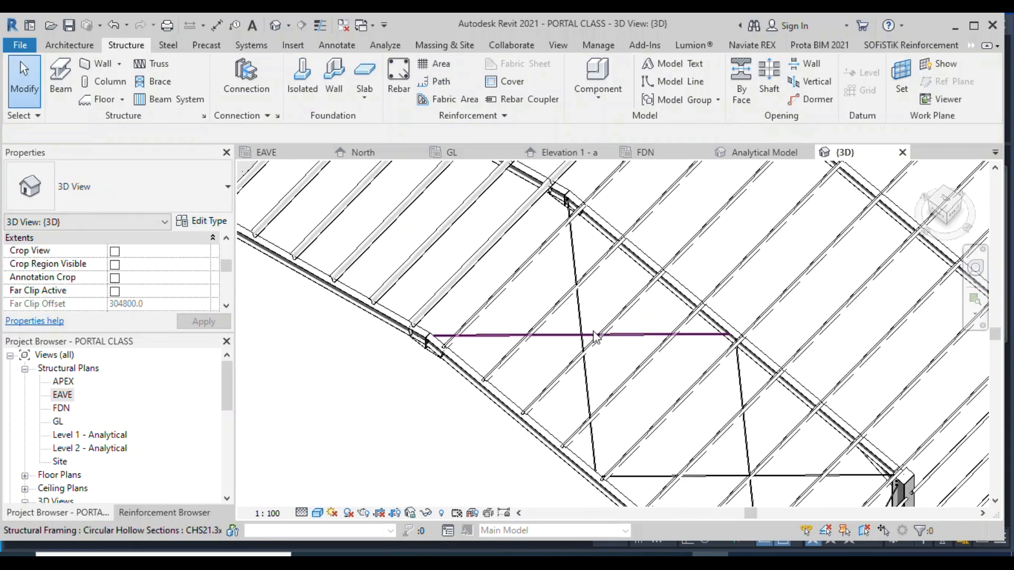
click(585, 322)
right_click(584, 321)
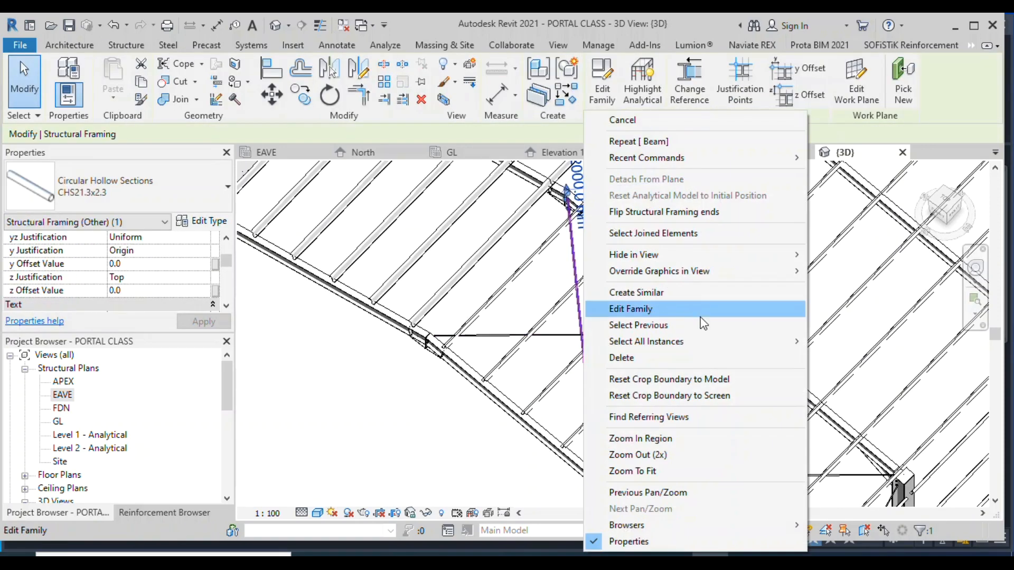
mouse_move(713, 341)
click(864, 358)
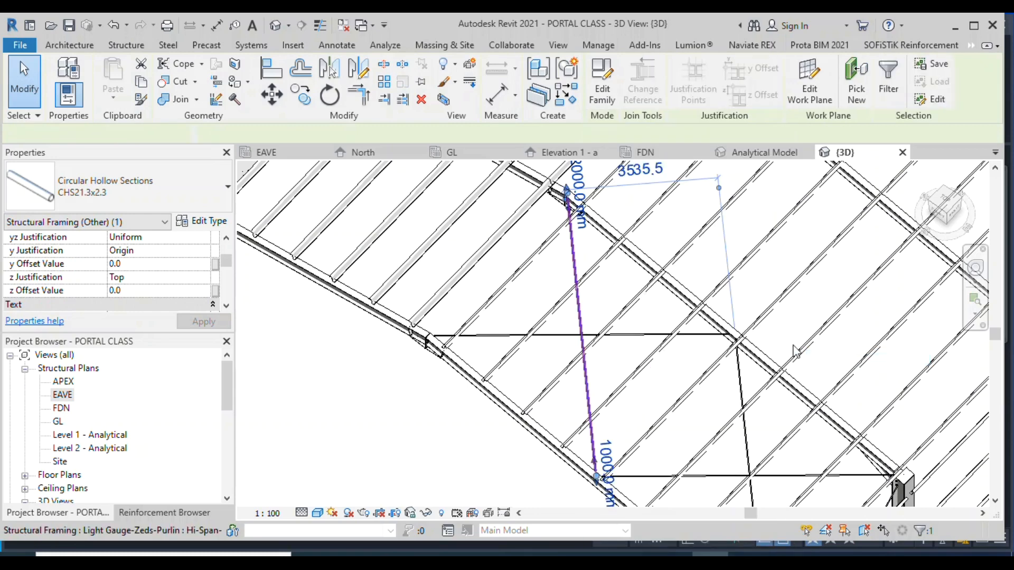
scroll(507, 271, down, 6)
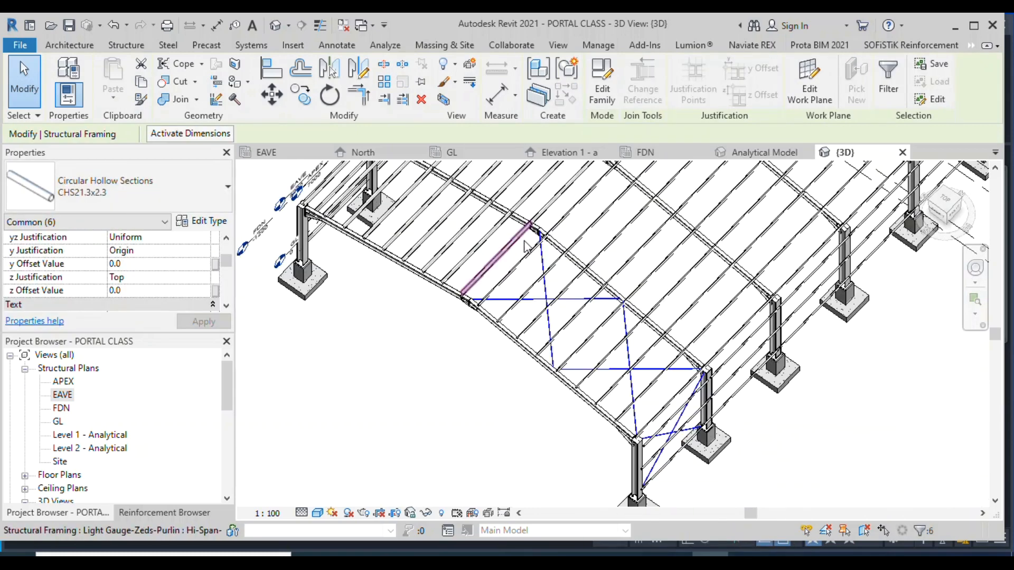
click(945, 202)
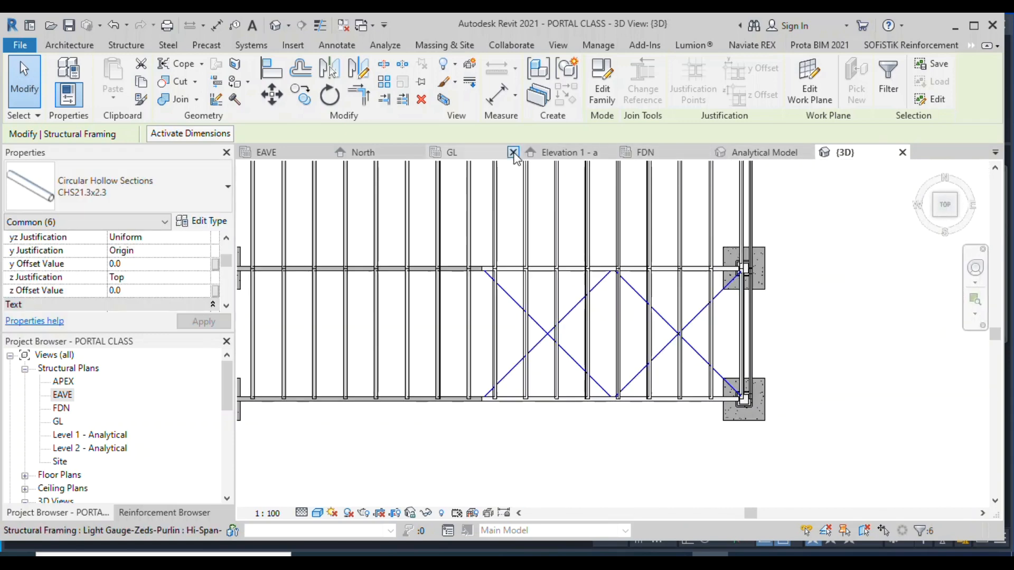
click(266, 153)
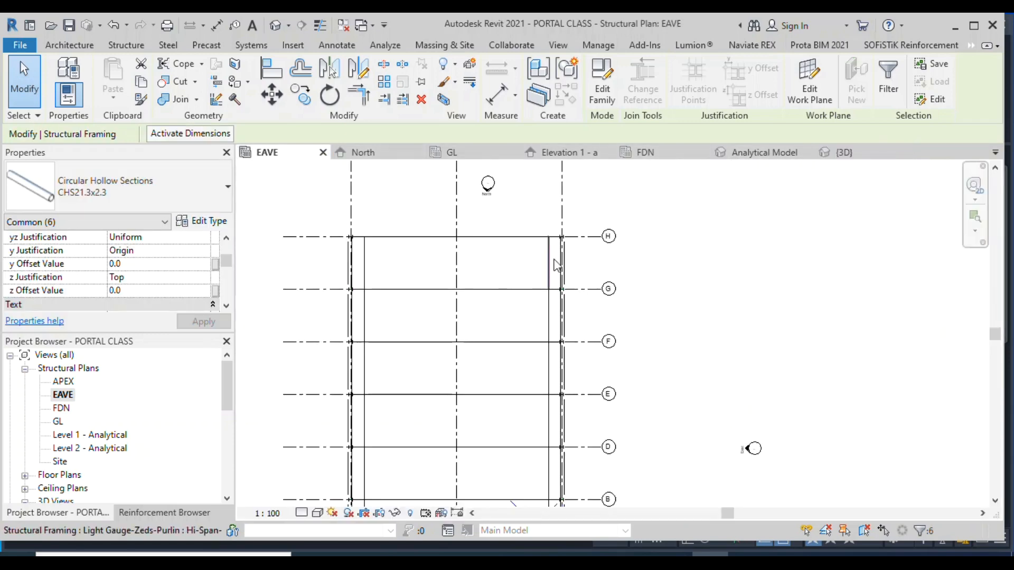
key(d)
key(m)
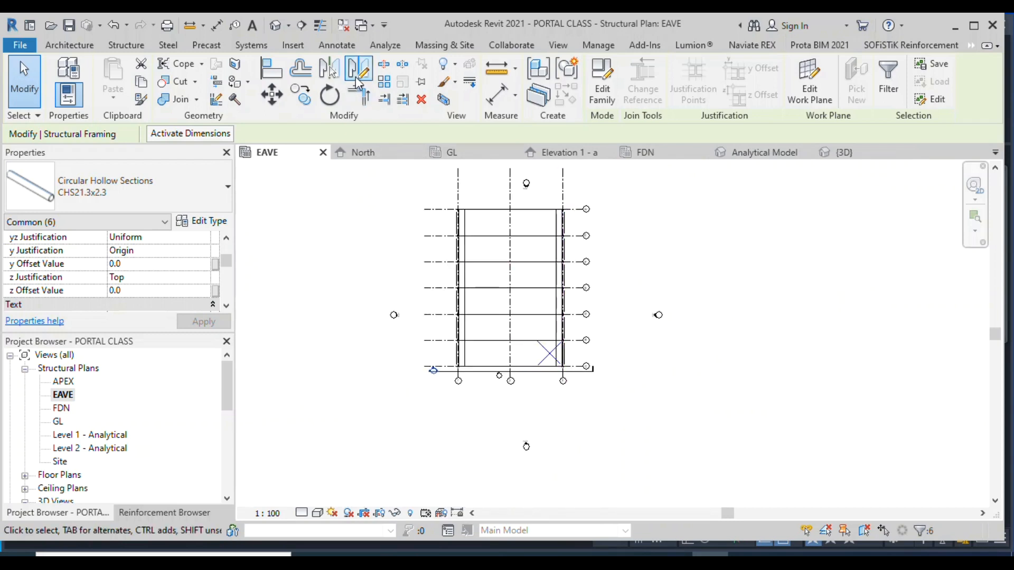
scroll(524, 402, up, 5)
click(516, 359)
scroll(516, 267, up, 6)
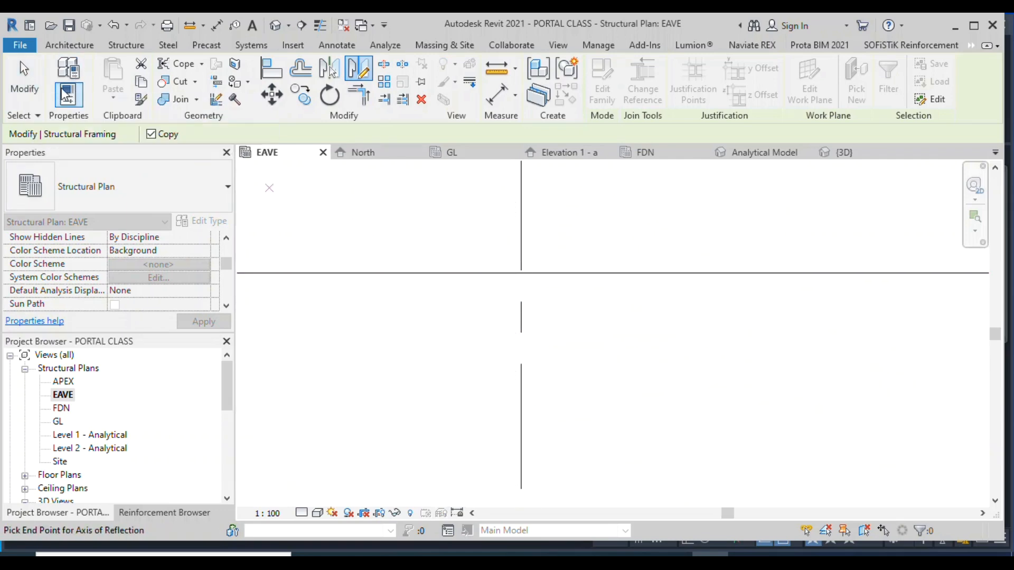
click(527, 273)
scroll(536, 248, down, 3)
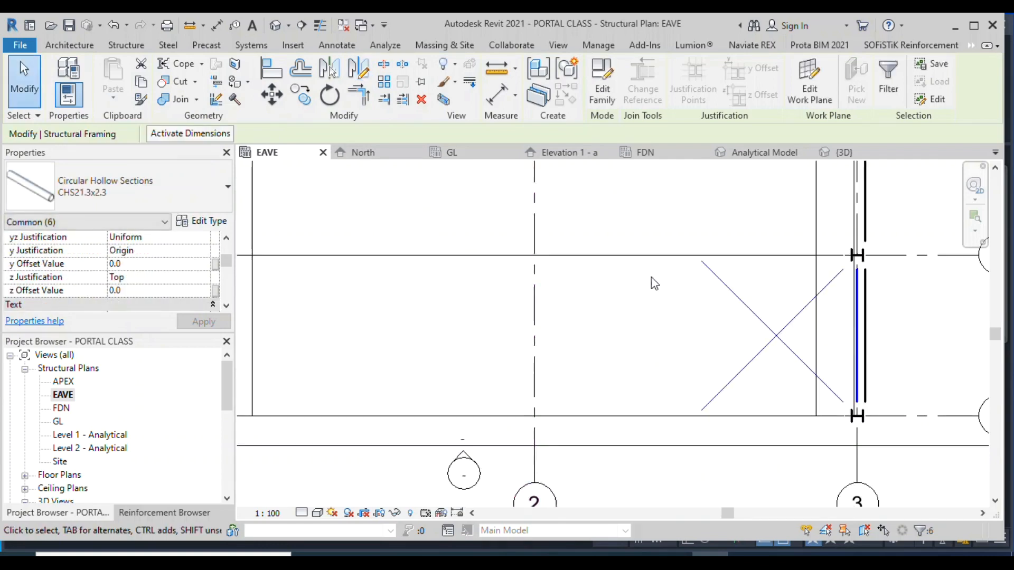
Mirror copies of the selected braces across an axis drawn along grid line 2, and return to the 3D view
click(359, 68)
scroll(531, 261, up, 5)
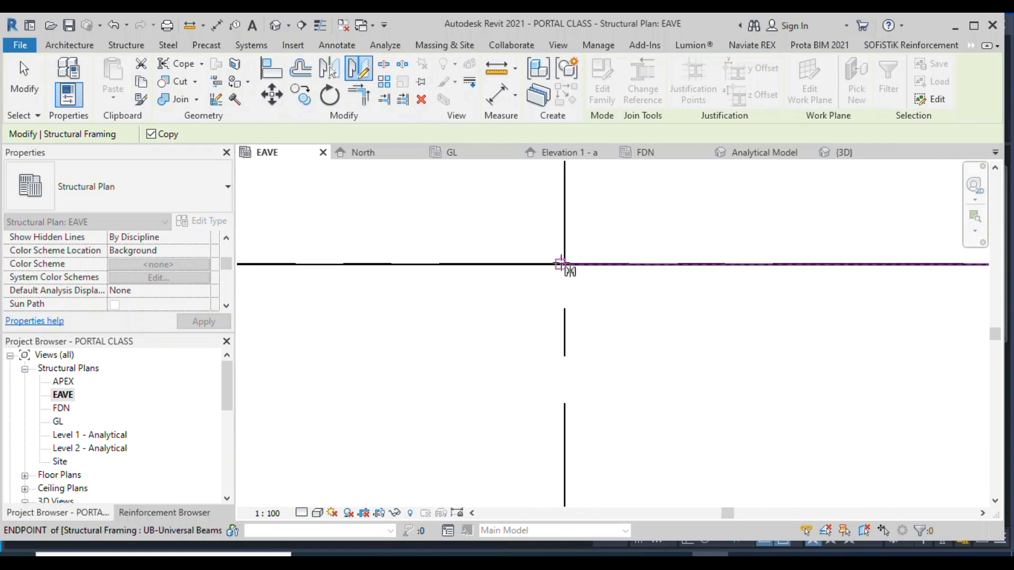
click(565, 264)
scroll(571, 290, down, 3)
scroll(583, 426, up, 5)
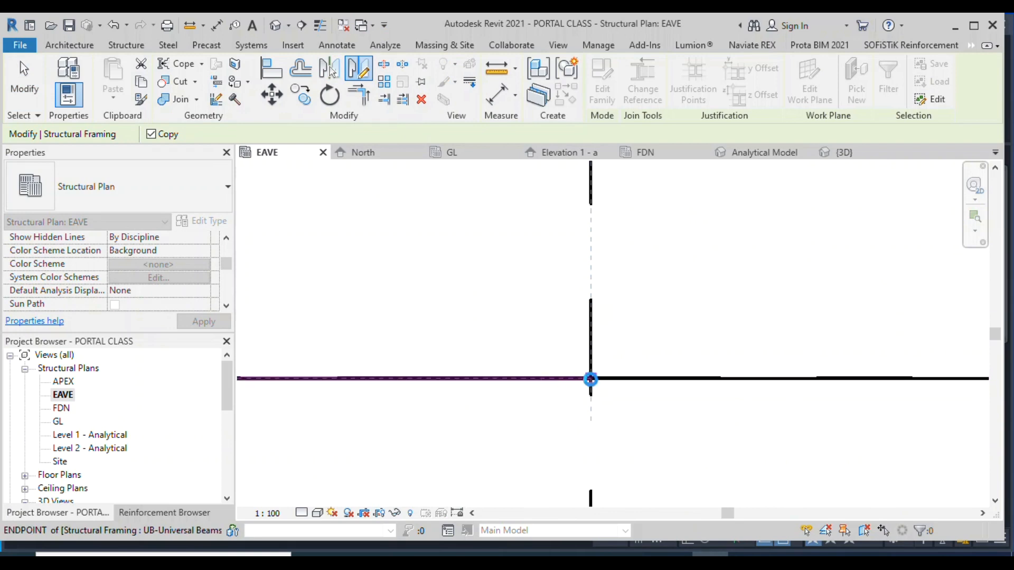
click(590, 377)
scroll(593, 385, down, 4)
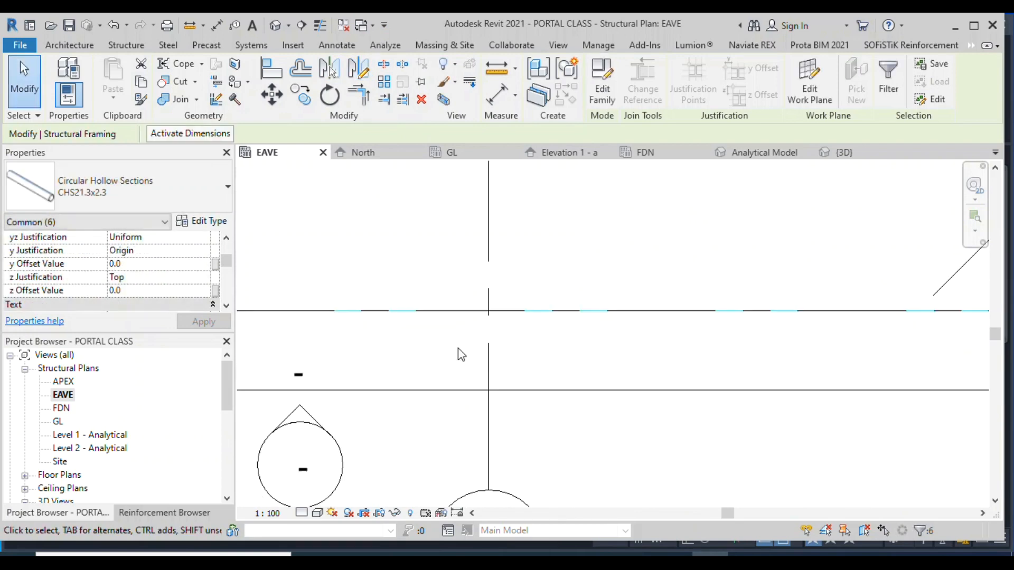
click(283, 25)
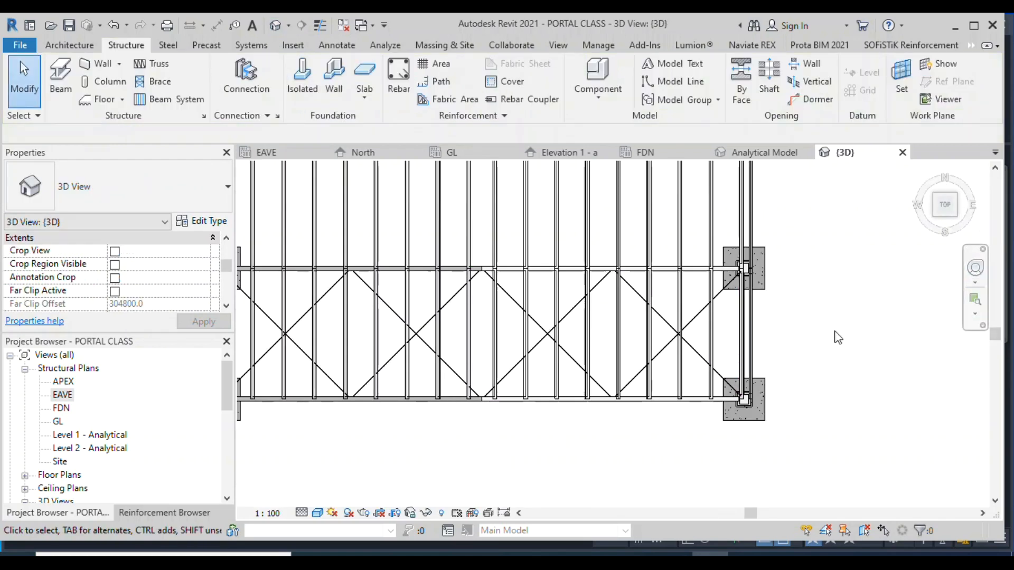
scroll(836, 332, down, 3)
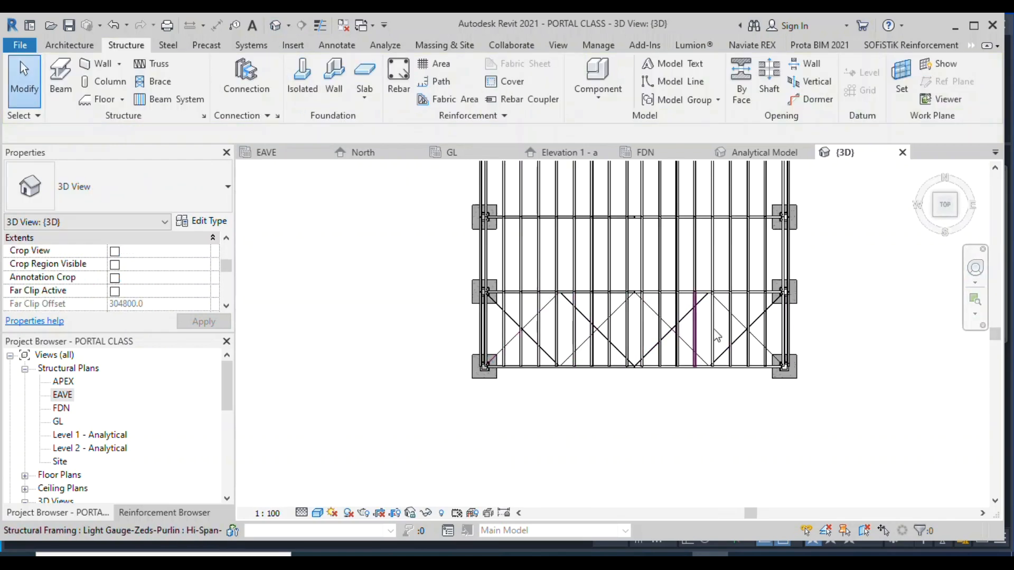
scroll(729, 330, up, 2)
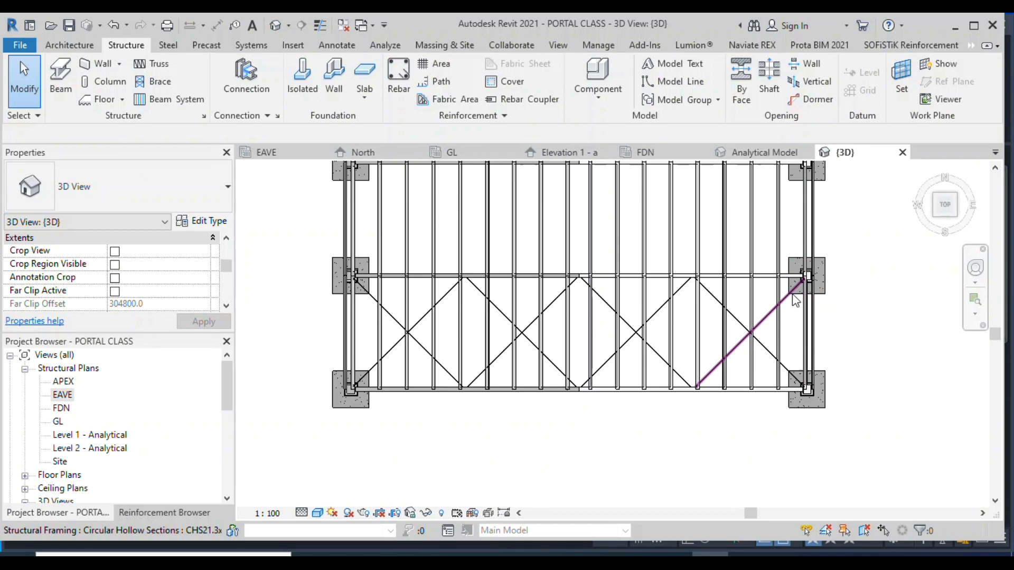
click(795, 300)
right_click(794, 300)
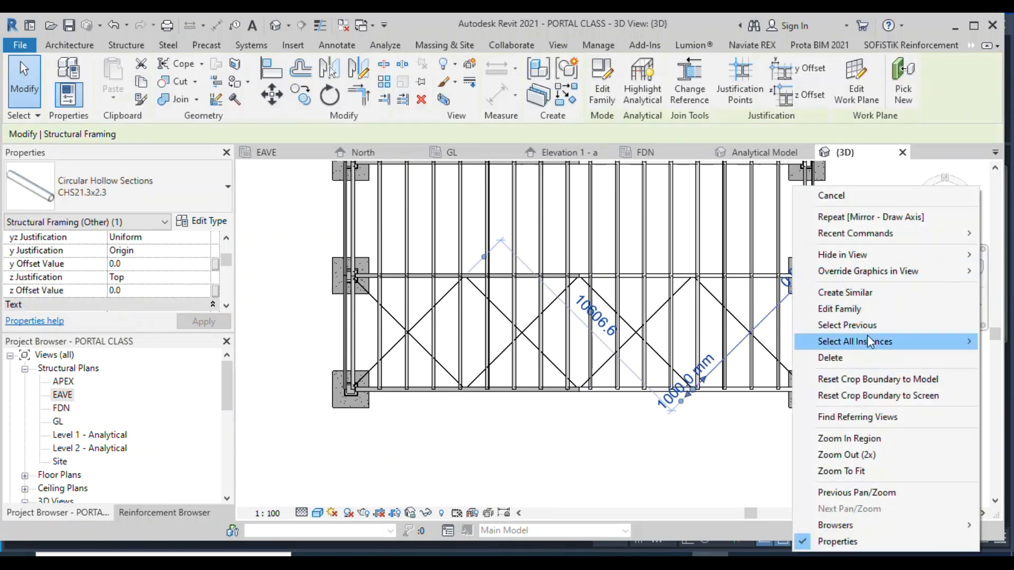
mouse_move(870, 342)
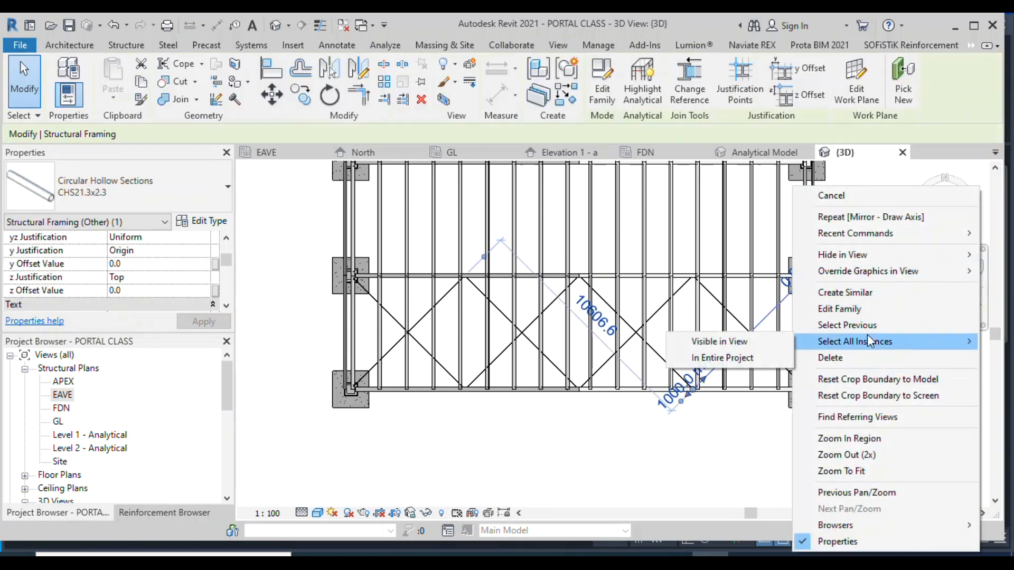
click(719, 355)
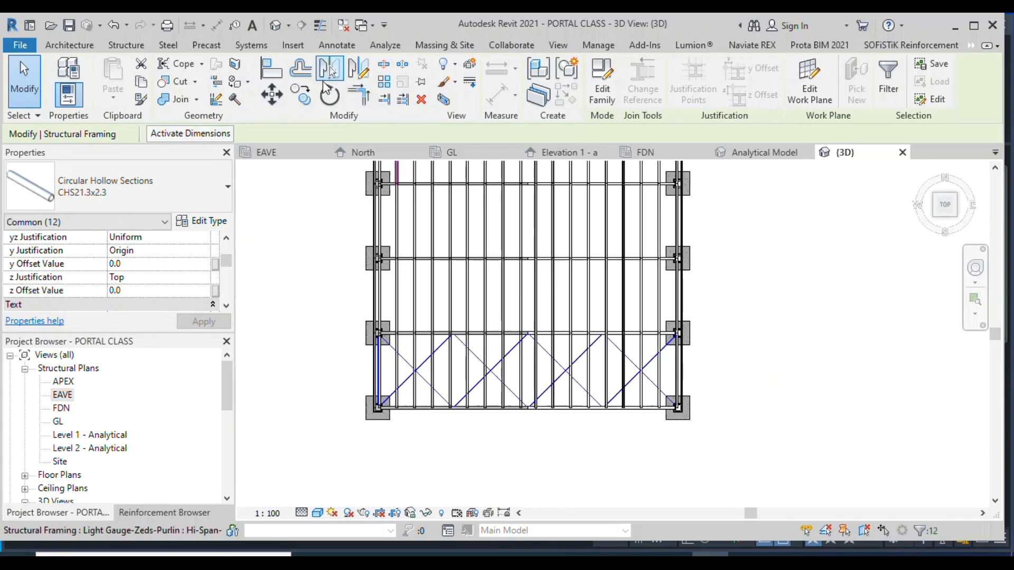
click(305, 98)
scroll(680, 408, up, 8)
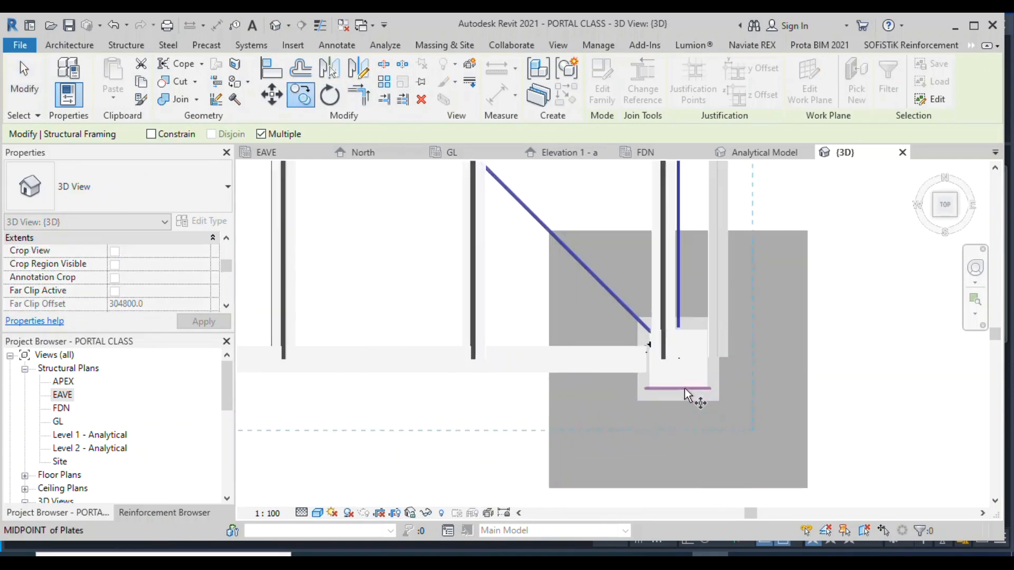
click(680, 391)
scroll(680, 390, down, 6)
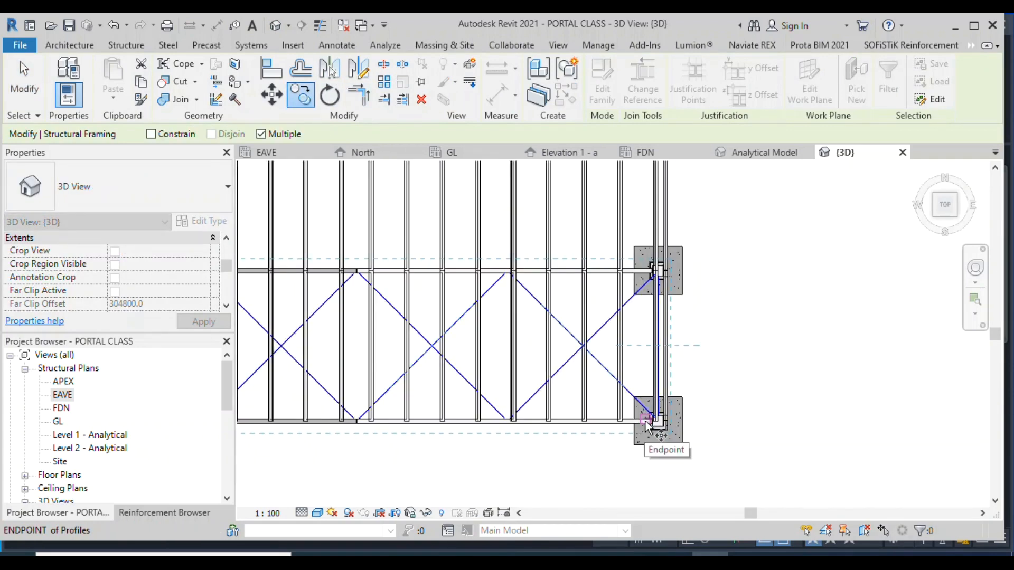
click(288, 151)
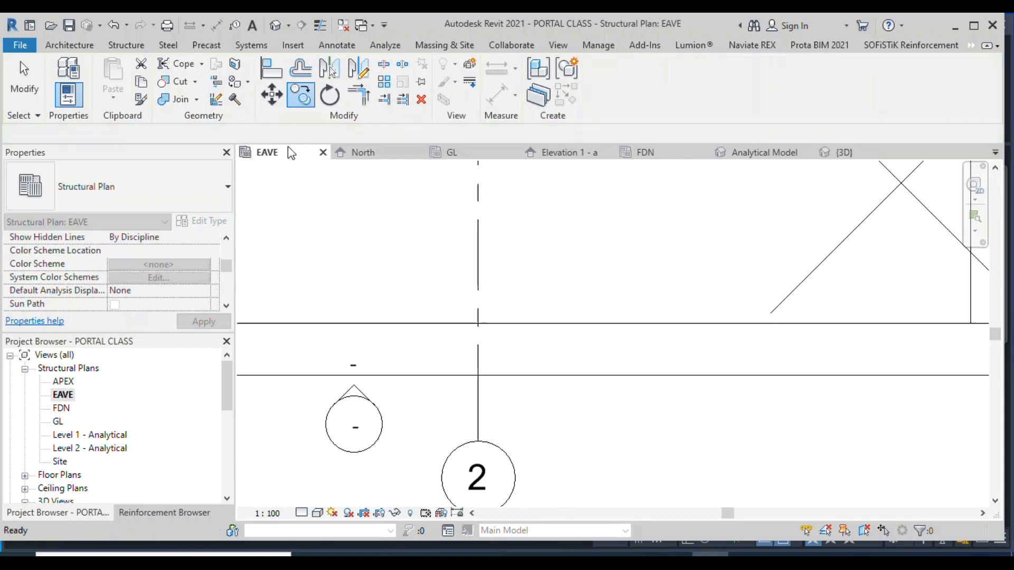
scroll(457, 428, down, 5)
scroll(461, 444, down, 3)
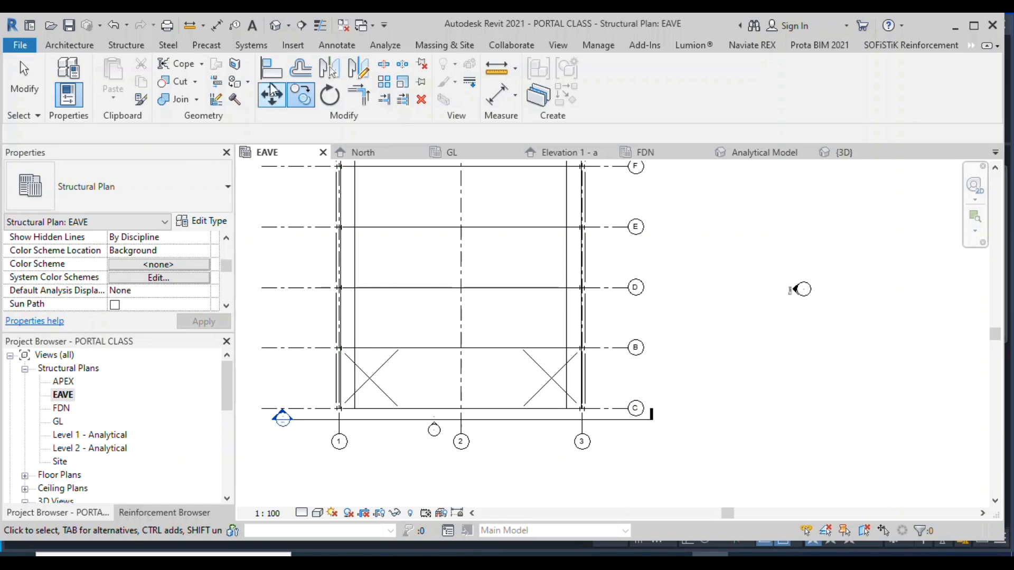
click(21, 74)
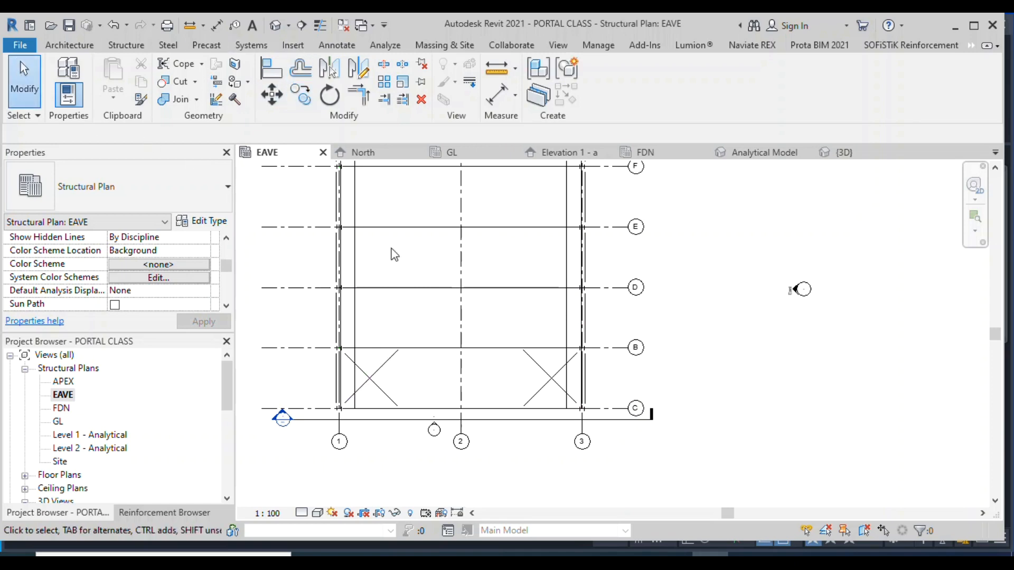
Orbit the 3D model to an angled view and select every CHS21.3x2.3 brace in the entire project
click(274, 26)
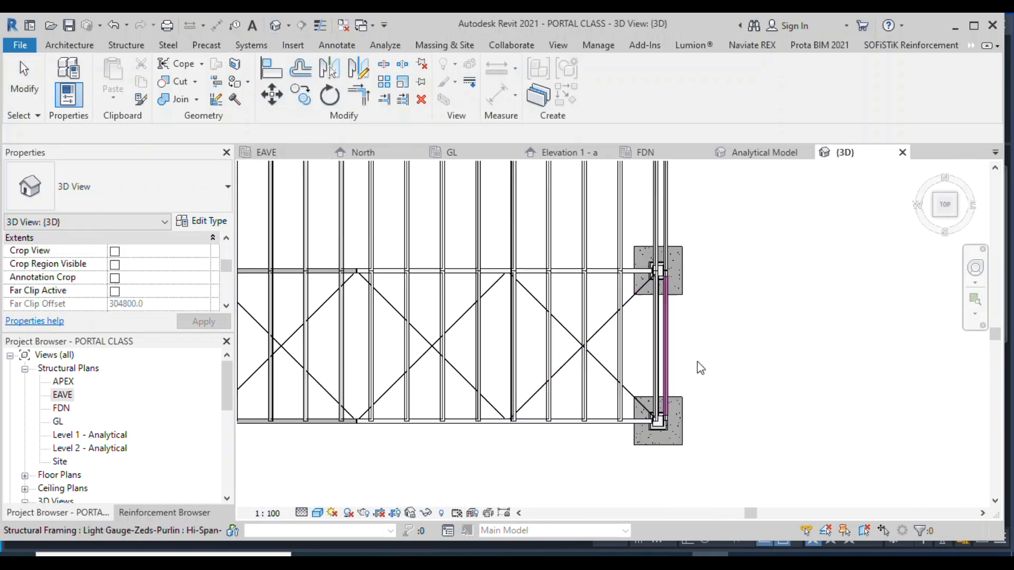
click(975, 268)
drag(864, 338, 621, 335)
click(660, 299)
scroll(710, 353, up, 3)
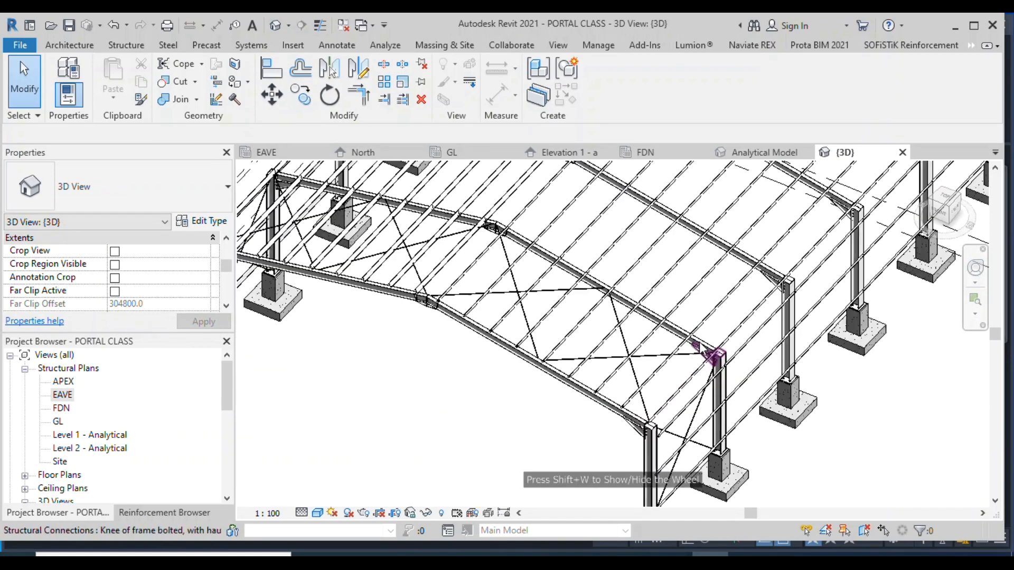
click(694, 361)
right_click(694, 361)
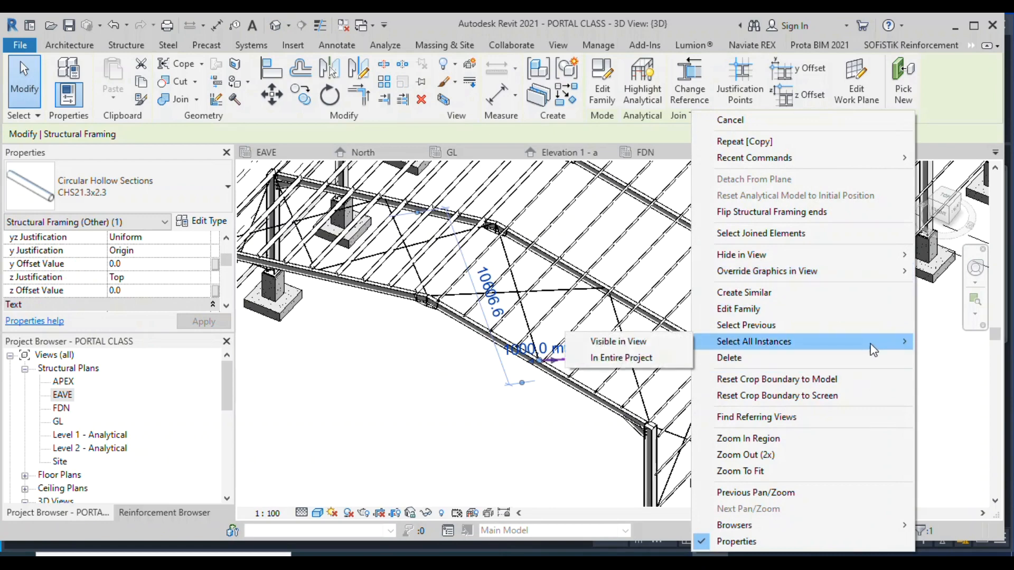
mouse_move(722, 344)
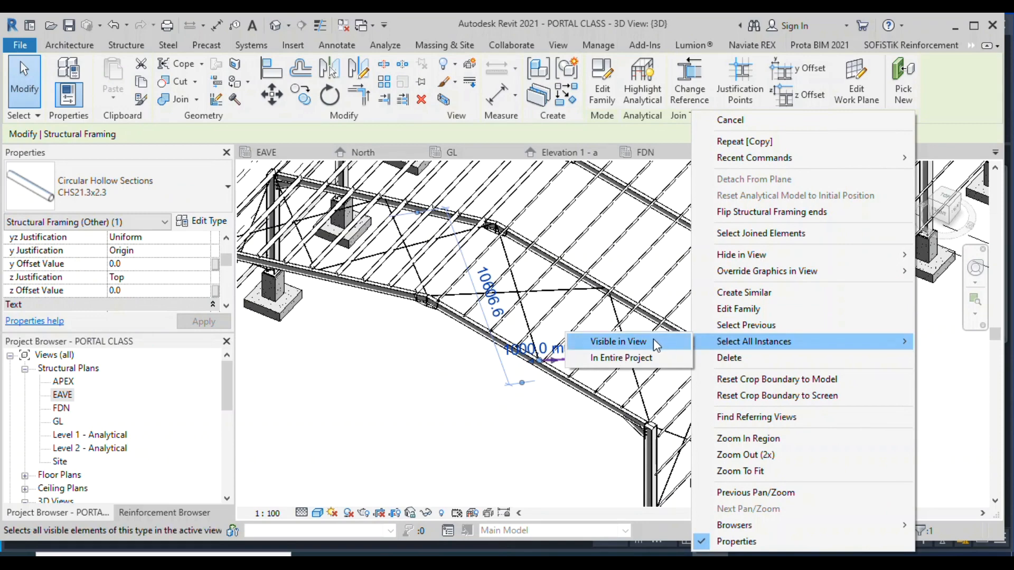
click(650, 359)
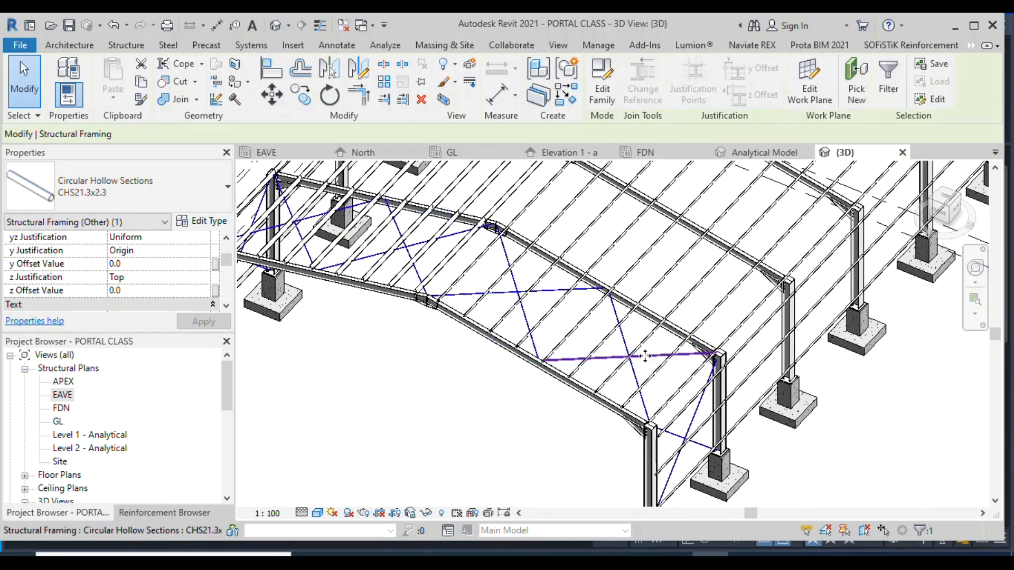
scroll(465, 414, down, 3)
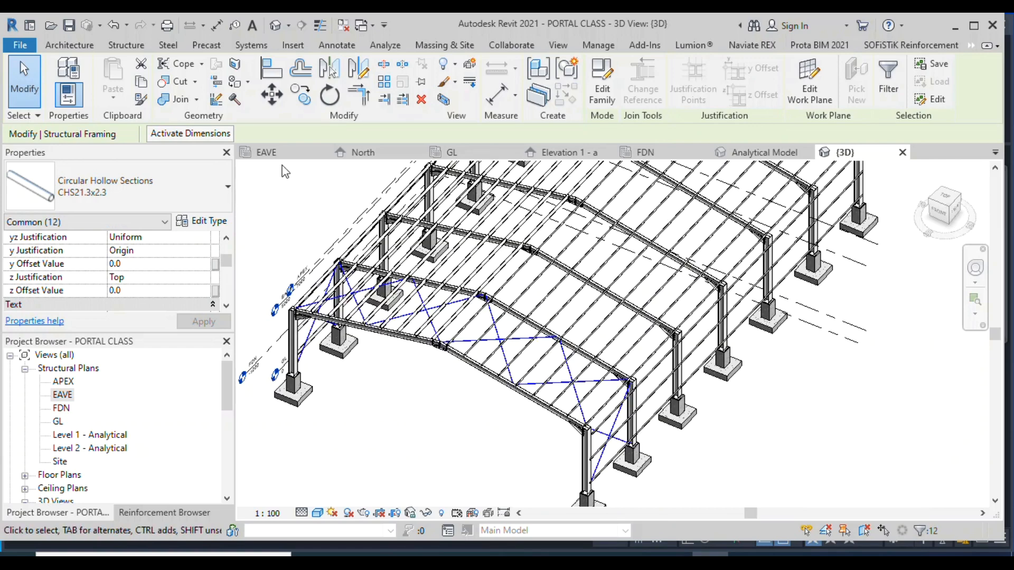
Copy the selected CHS21.3x2.3 braces in the EAVE plan from the bay at grid line C to the bay at grid line G
click(269, 153)
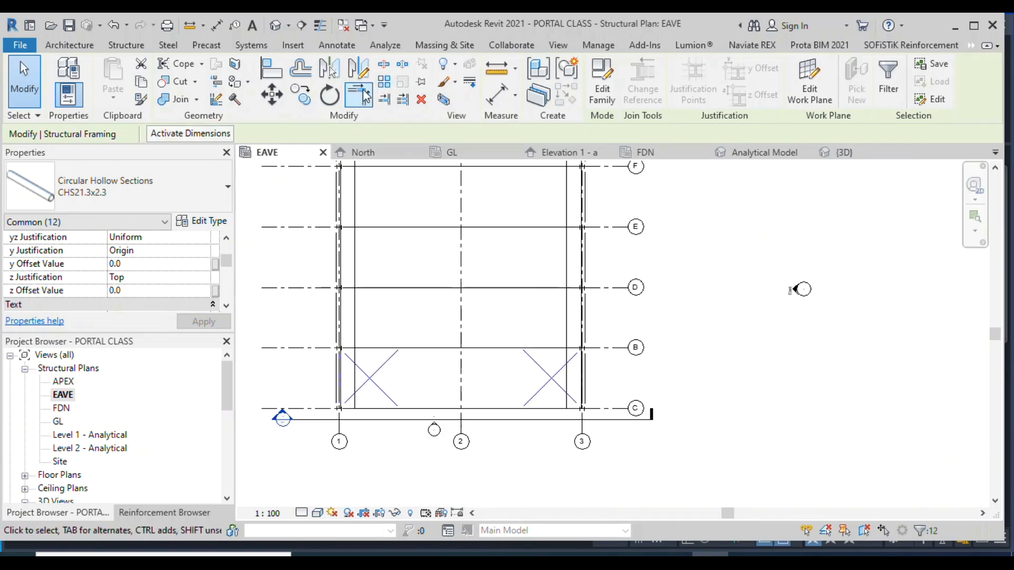
click(301, 96)
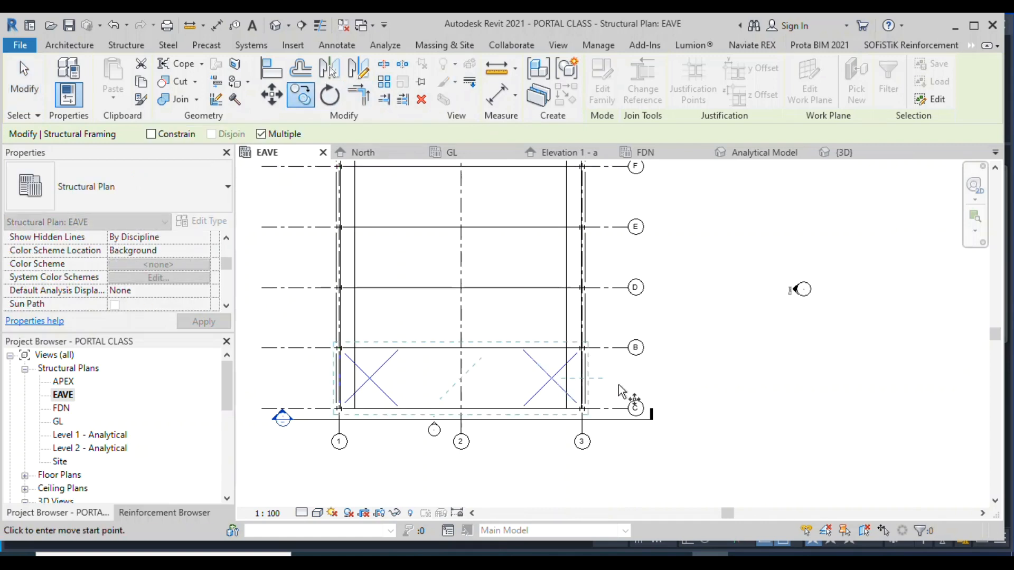
click(601, 408)
scroll(603, 410, down, 7)
scroll(595, 275, up, 8)
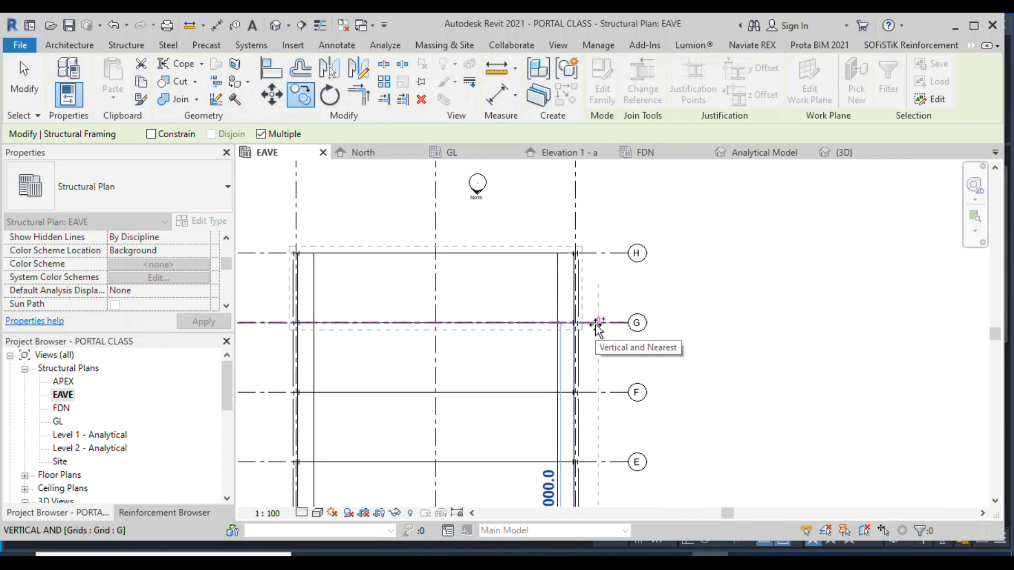
click(597, 323)
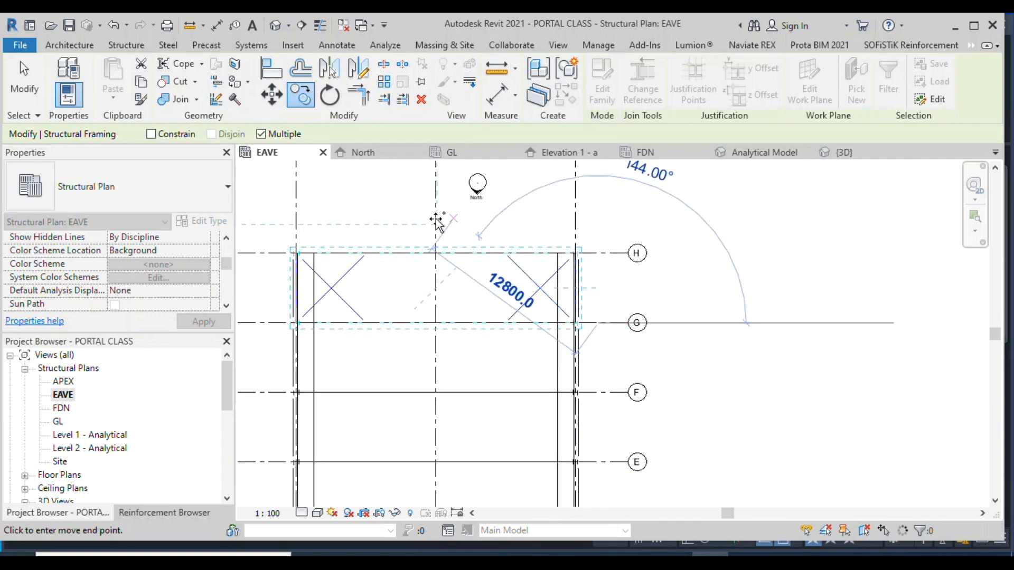
scroll(644, 226, down, 3)
click(25, 74)
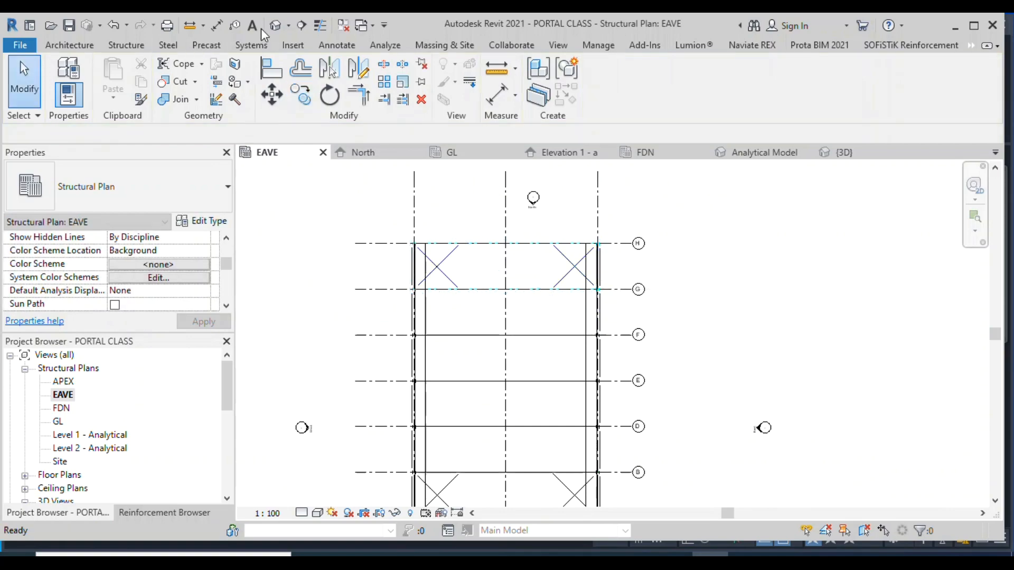
Return to the 3D view and inspect the copied bracing in the building's end bays
click(275, 25)
scroll(598, 280, down, 2)
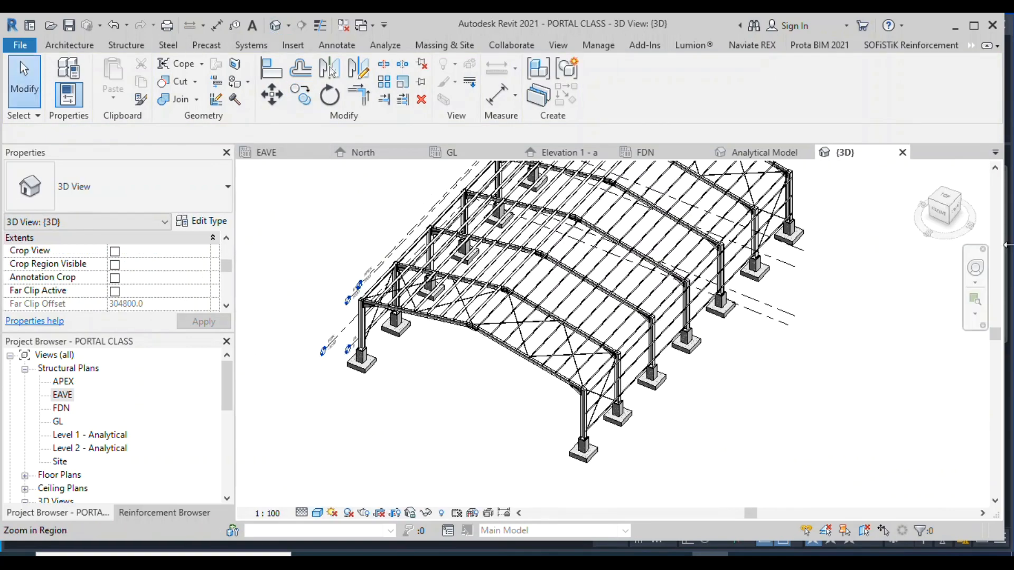
click(975, 268)
drag(667, 336, 479, 320)
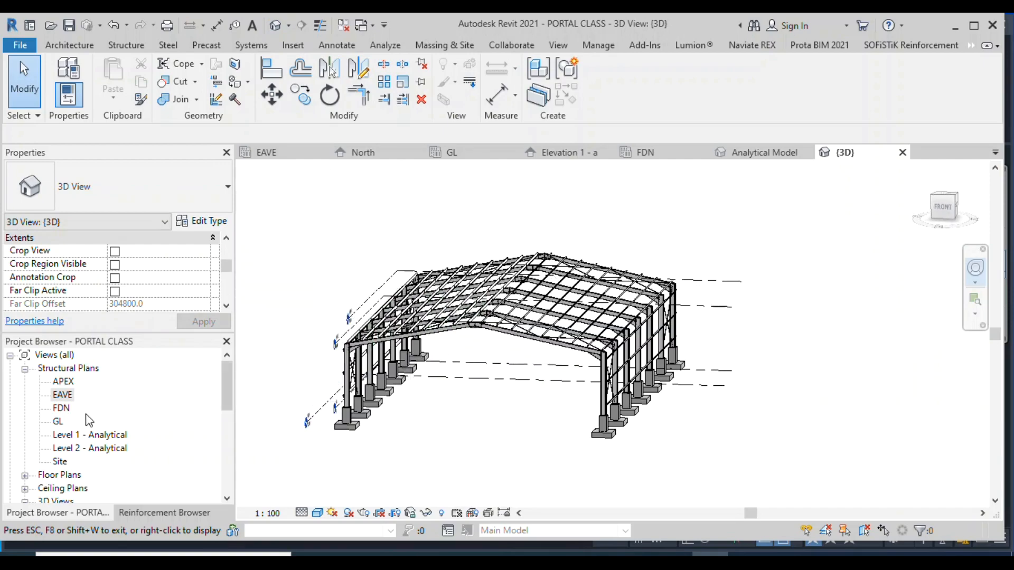
Open the Analytical Model 3D view and examine the frames, purlins and bracing from several angles
scroll(85, 406, down, 3)
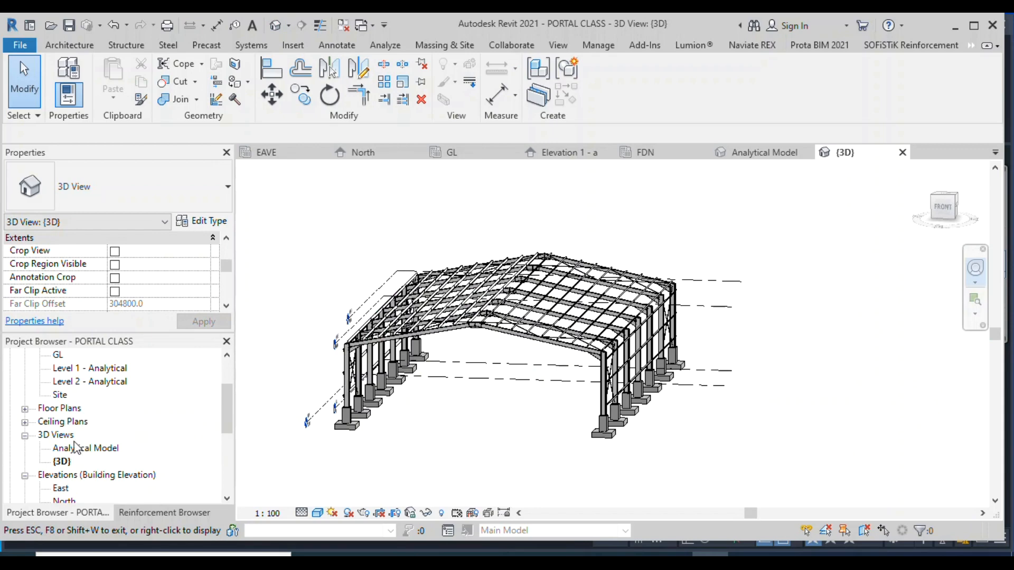
double_click(79, 449)
scroll(544, 296, down, 4)
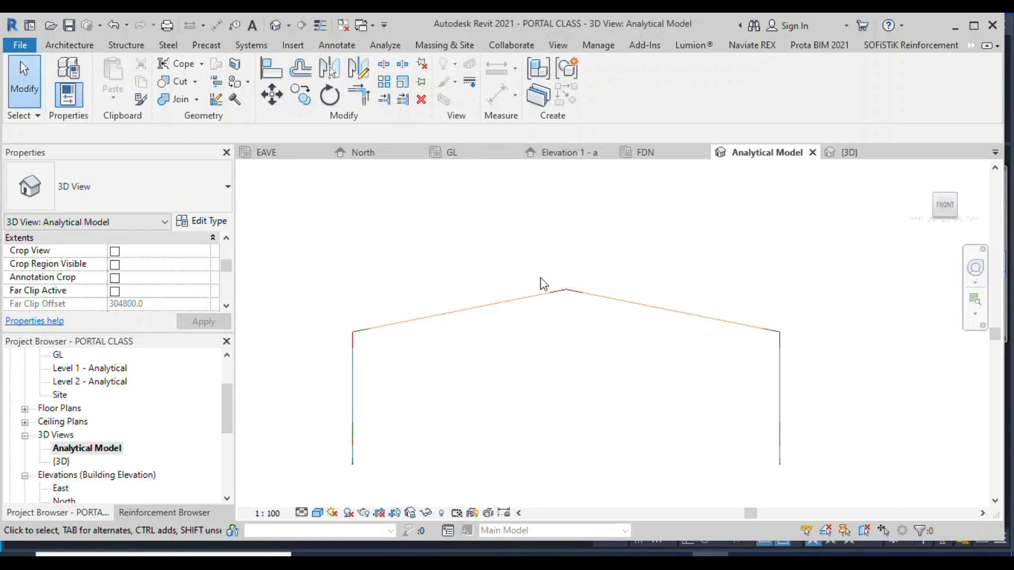
click(975, 268)
drag(816, 303, 540, 294)
scroll(539, 296, down, 3)
drag(431, 312, 498, 350)
scroll(498, 349, up, 6)
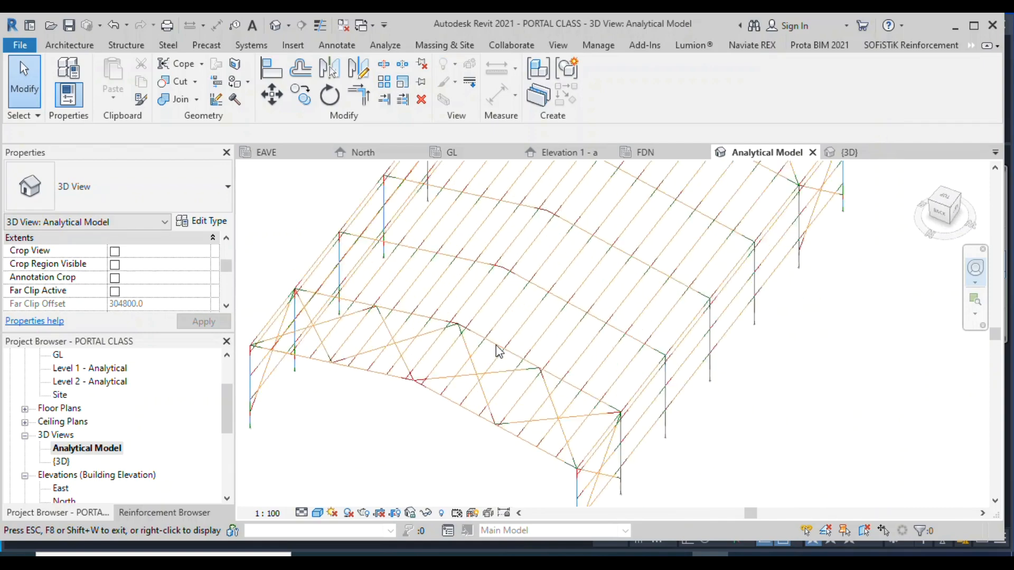
scroll(531, 308, down, 4)
drag(406, 333, 517, 316)
scroll(518, 316, down, 1)
scroll(520, 323, down, 2)
drag(475, 367, 398, 350)
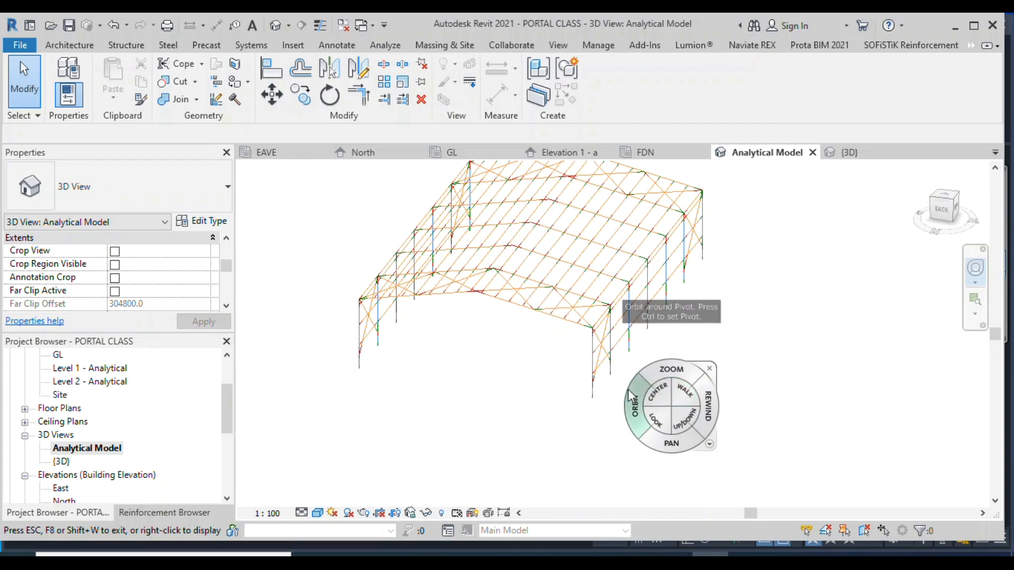
drag(511, 381, 609, 433)
scroll(502, 286, up, 3)
drag(593, 362, 460, 362)
drag(661, 353, 727, 353)
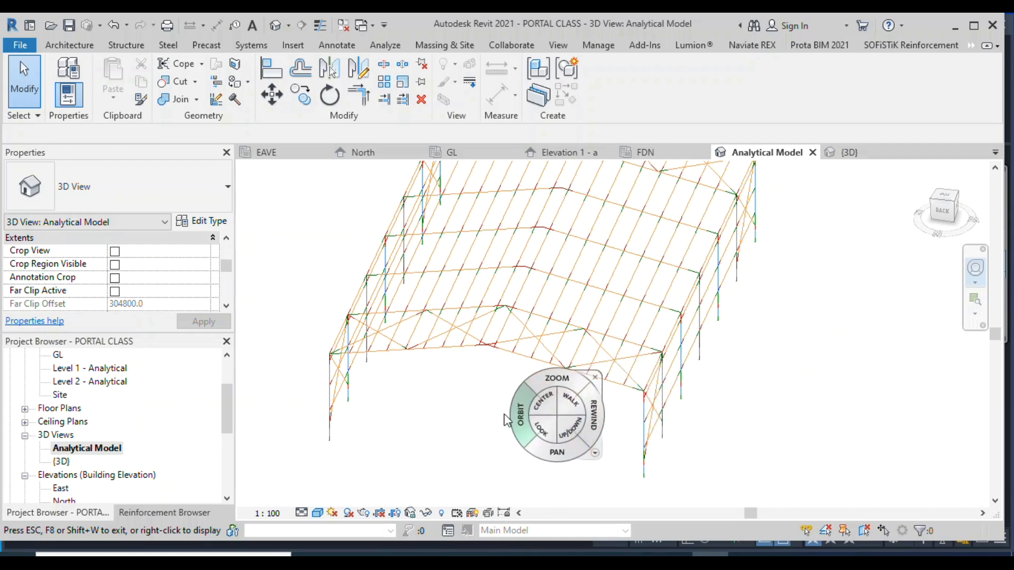
scroll(454, 425, down, 1)
drag(422, 433, 520, 442)
drag(481, 394, 364, 343)
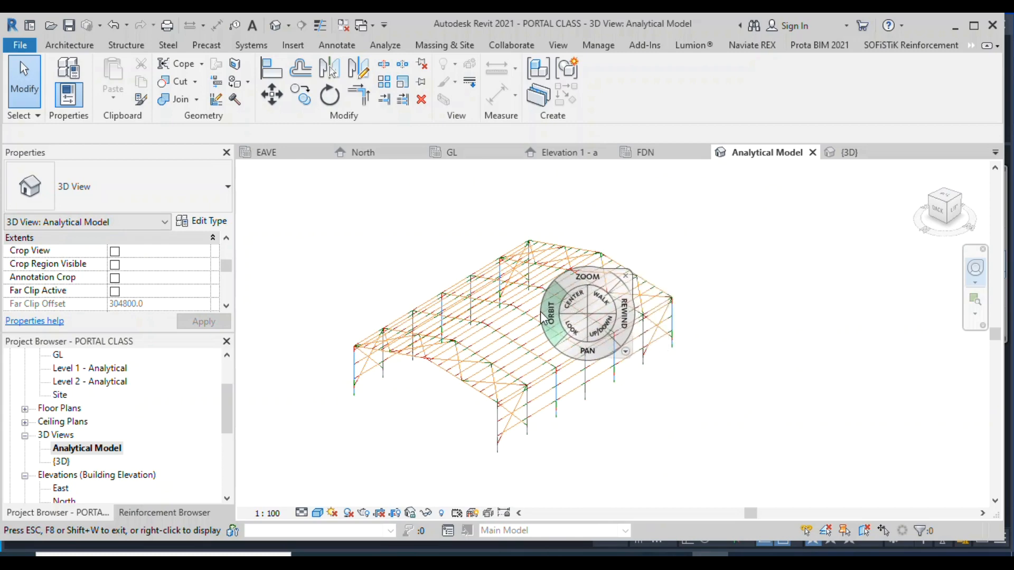
drag(418, 364, 526, 351)
drag(649, 332, 635, 338)
scroll(530, 371, down, 1)
drag(521, 372, 399, 412)
scroll(535, 366, up, 1)
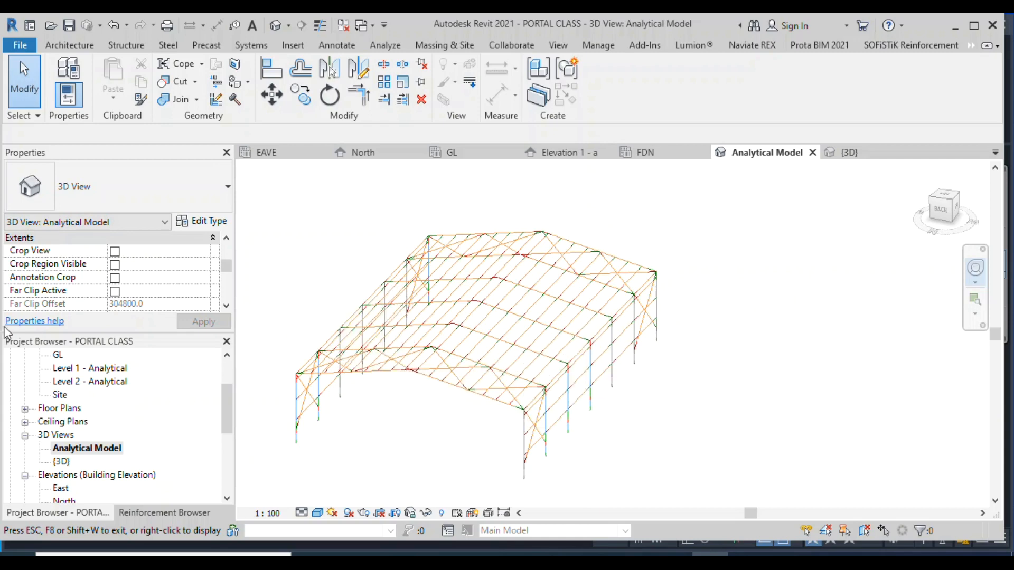
scroll(485, 303, down, 1)
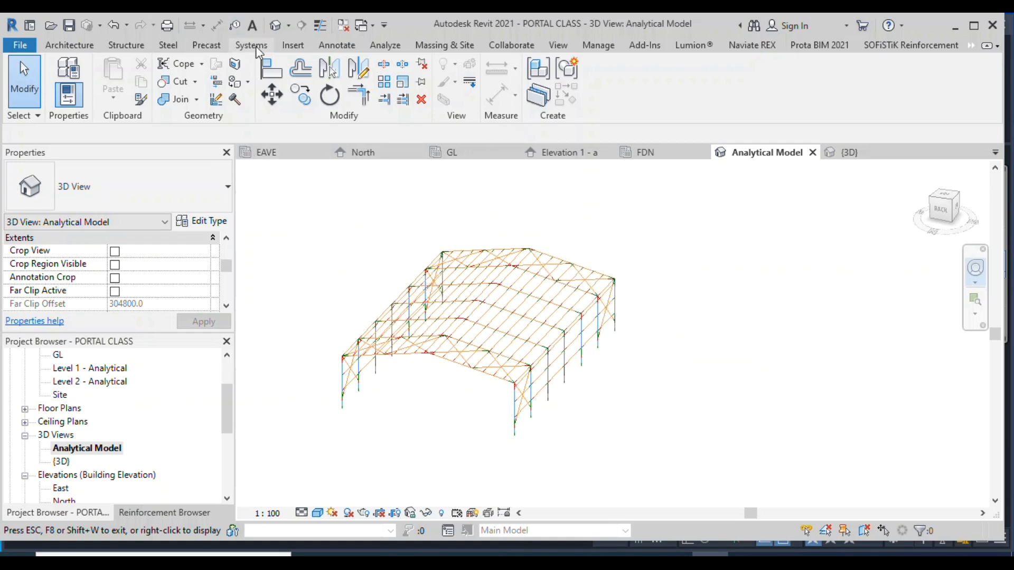
Go back to the physical 3D view and examine the columns, side rails and bracing along the side wall
click(278, 27)
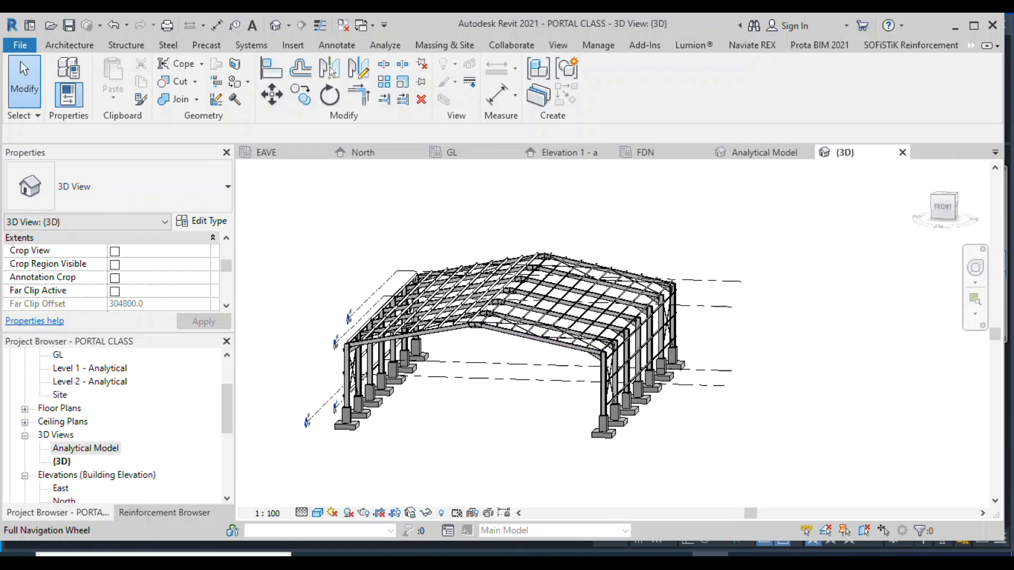
click(975, 274)
drag(676, 333, 615, 358)
scroll(729, 344, up, 3)
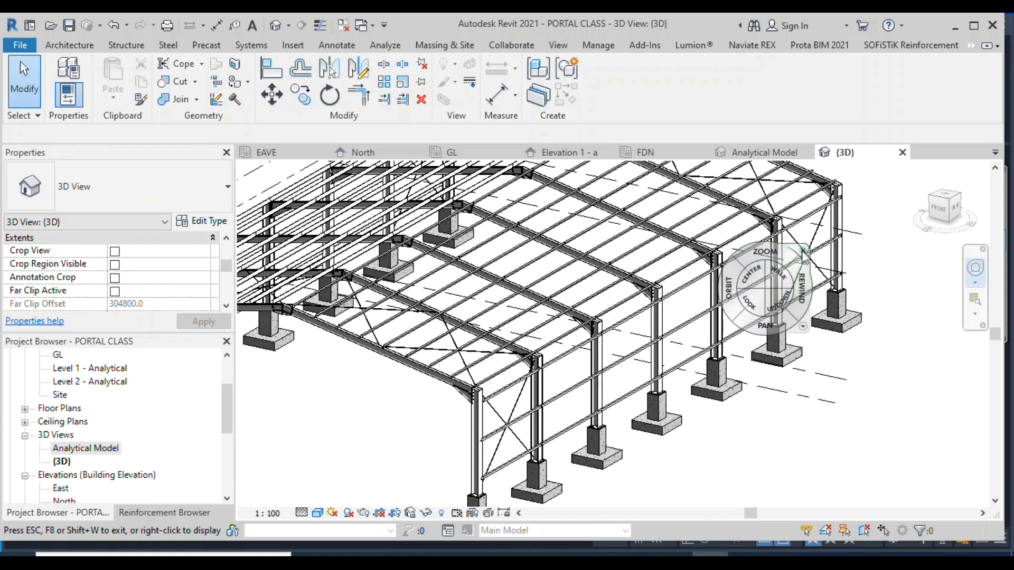
click(803, 251)
scroll(453, 465, down, 3)
scroll(452, 463, up, 3)
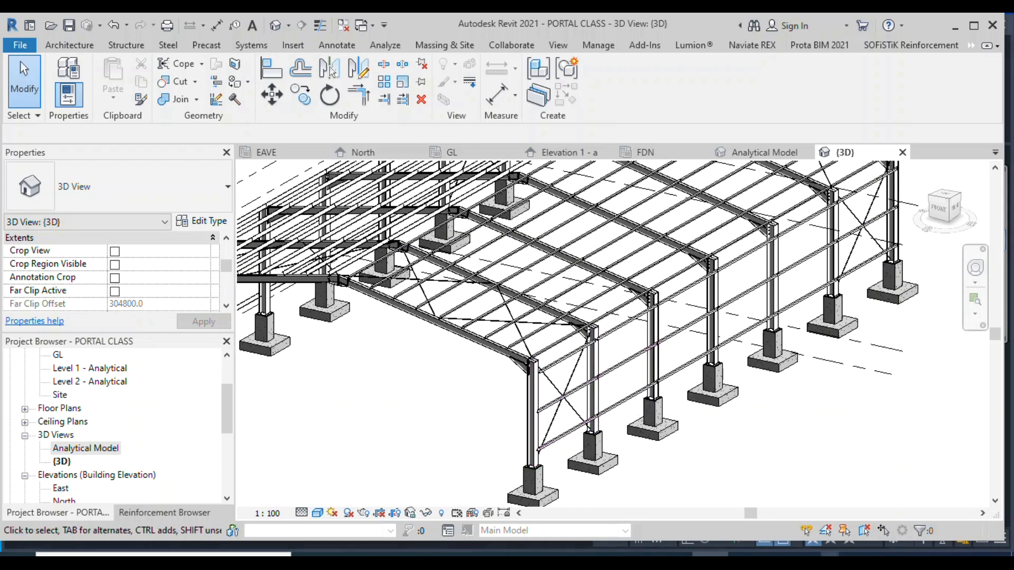
click(830, 544)
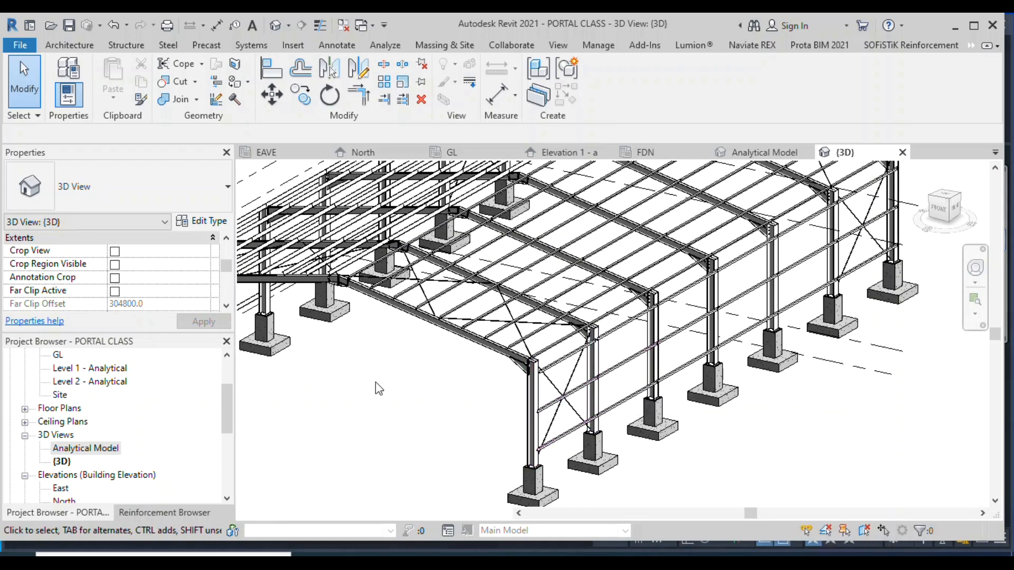
Select all instances of the UC356x368x129 columns in the entire project
scroll(568, 370, down, 2)
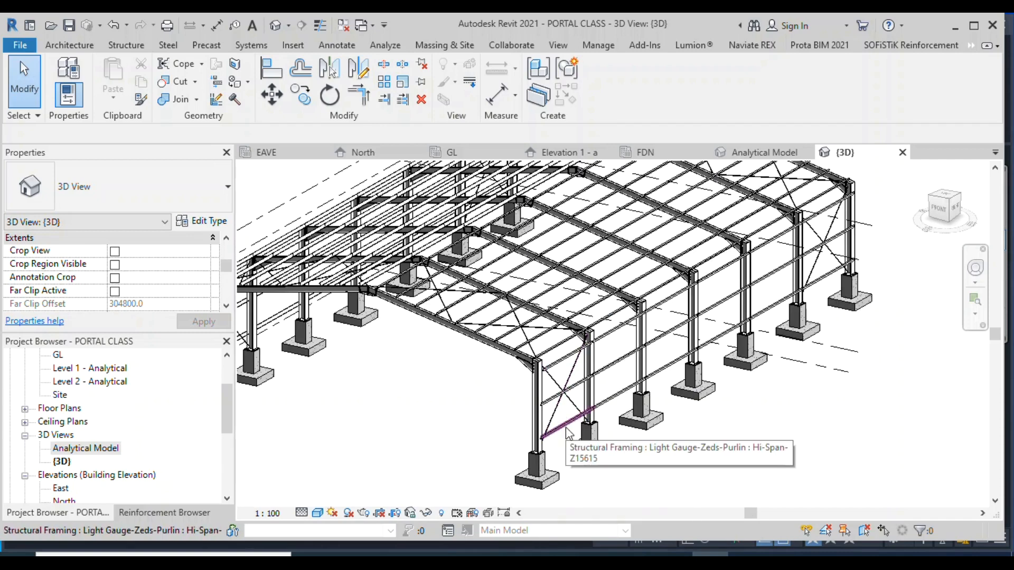
right_click(544, 428)
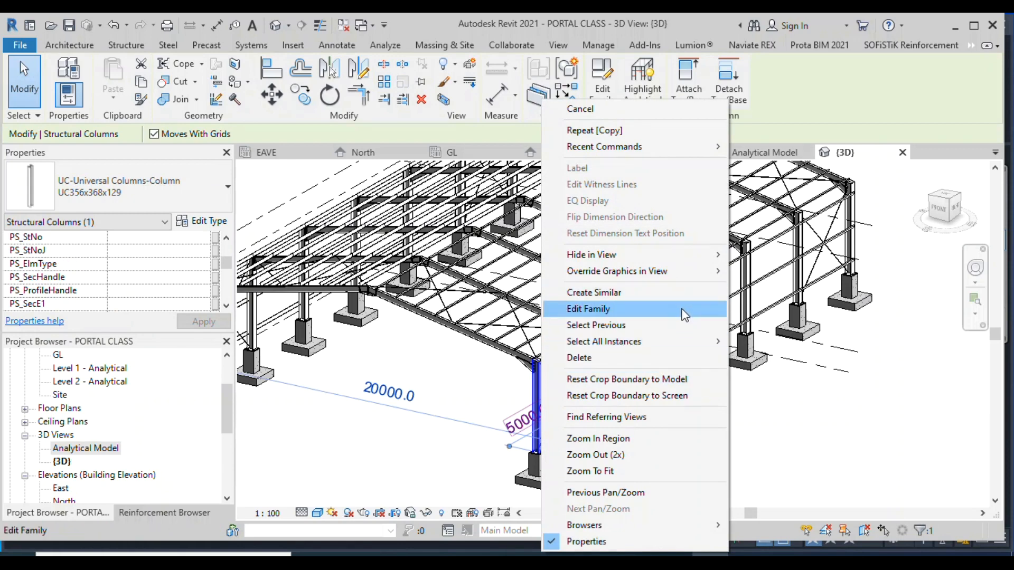
mouse_move(696, 347)
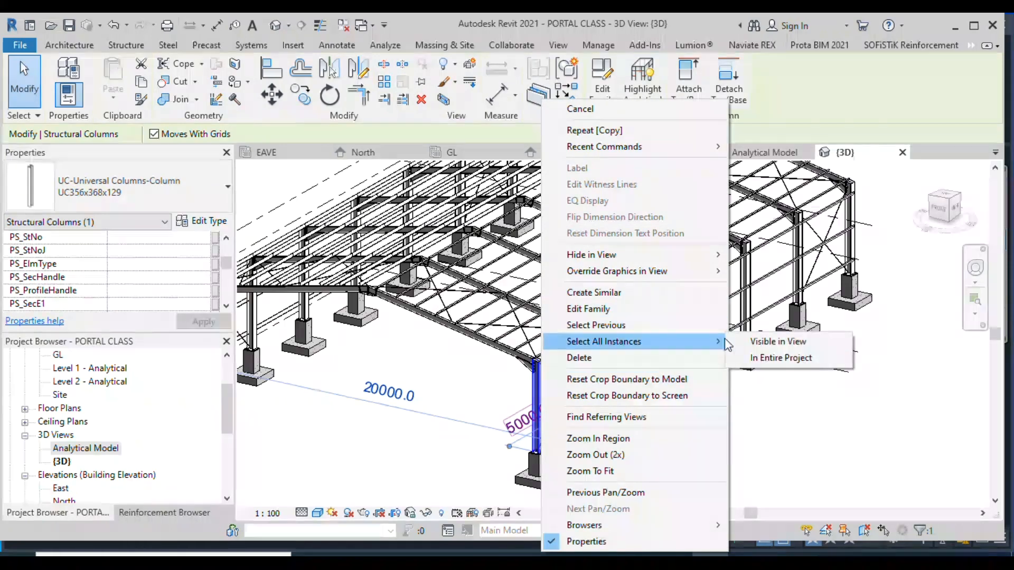
click(759, 356)
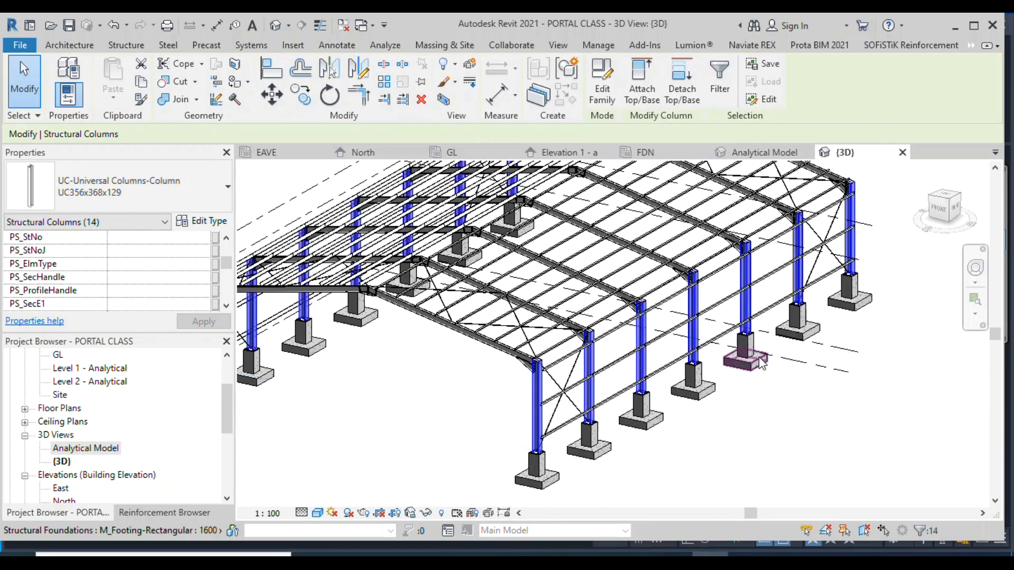
Try an element graphics override on the selected columns with a solid surface foreground fill in green RGB 000-128-000
right_click(537, 388)
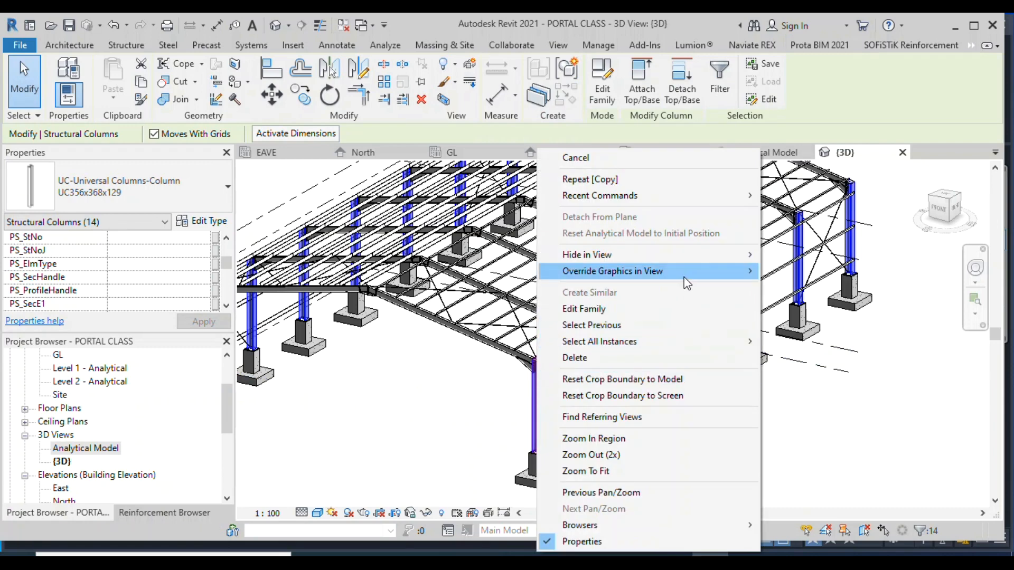
mouse_move(686, 284)
click(795, 272)
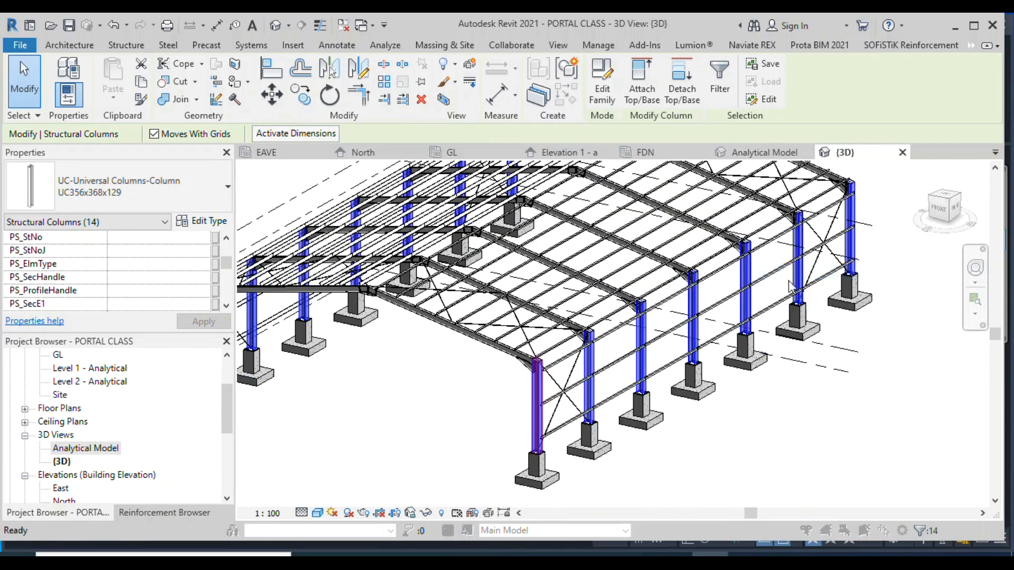
click(591, 152)
scroll(560, 238, up, 5)
click(560, 174)
click(465, 173)
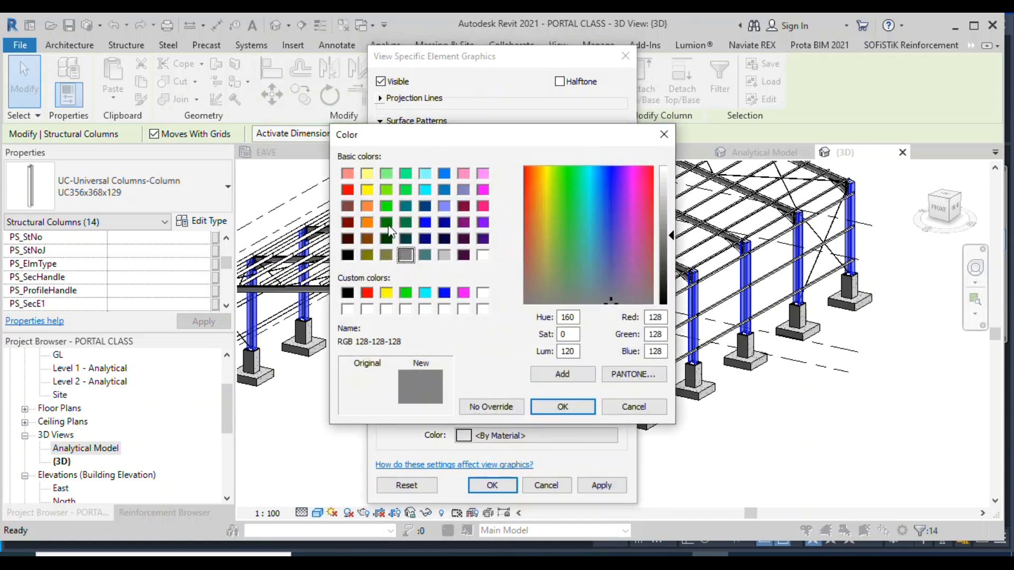
click(386, 222)
click(556, 407)
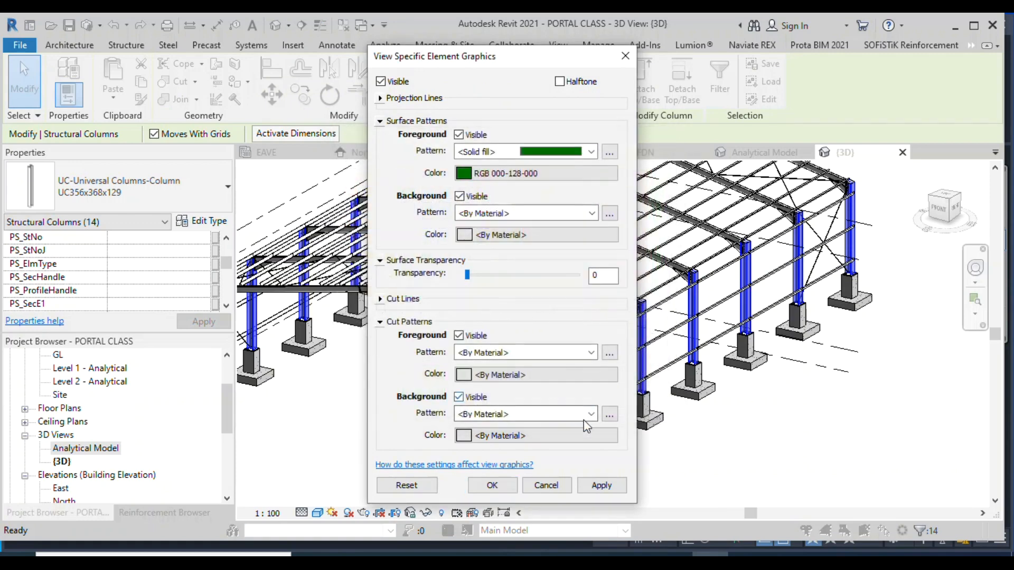
click(594, 484)
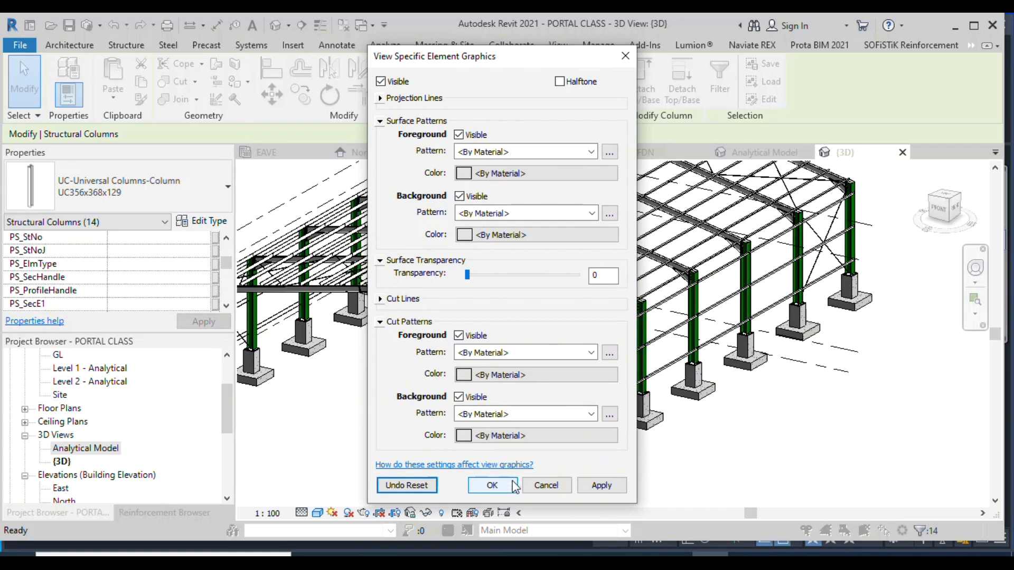
click(492, 485)
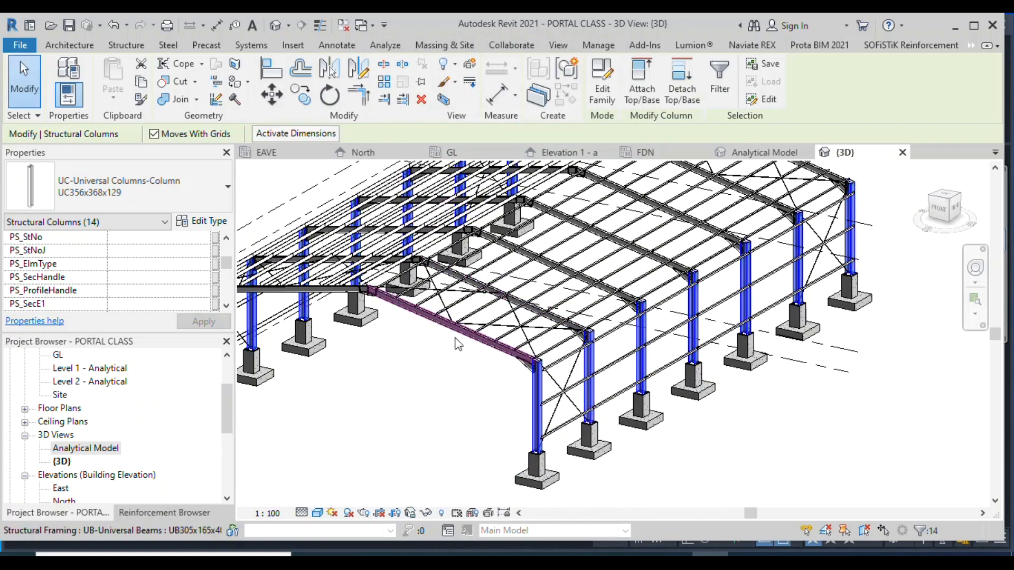
Override the selected columns' surface foreground by element with a solid fill in dark green, and clear the selection
scroll(568, 404, up, 3)
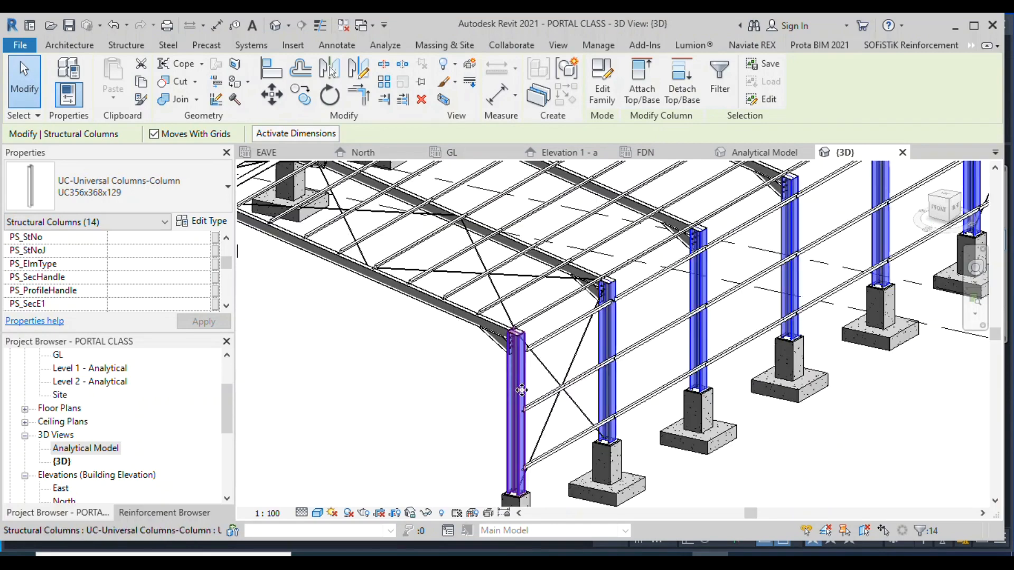
right_click(512, 380)
mouse_move(604, 272)
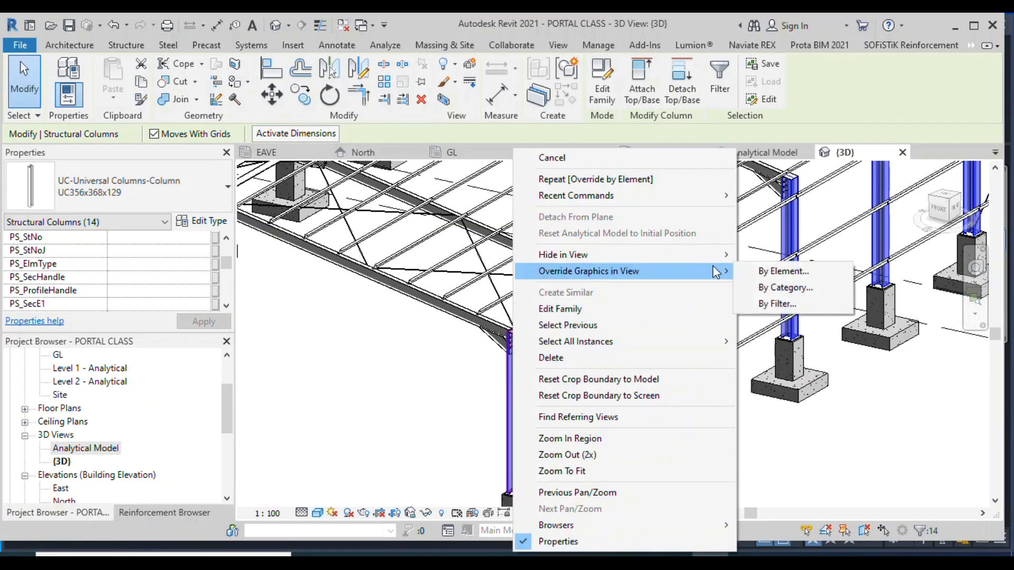
click(782, 271)
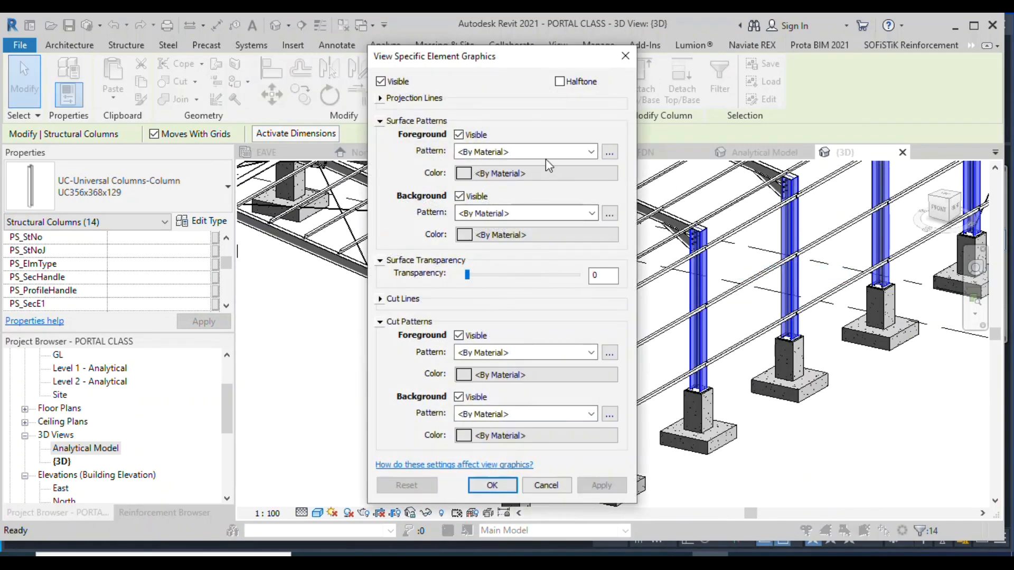
click(591, 152)
click(499, 185)
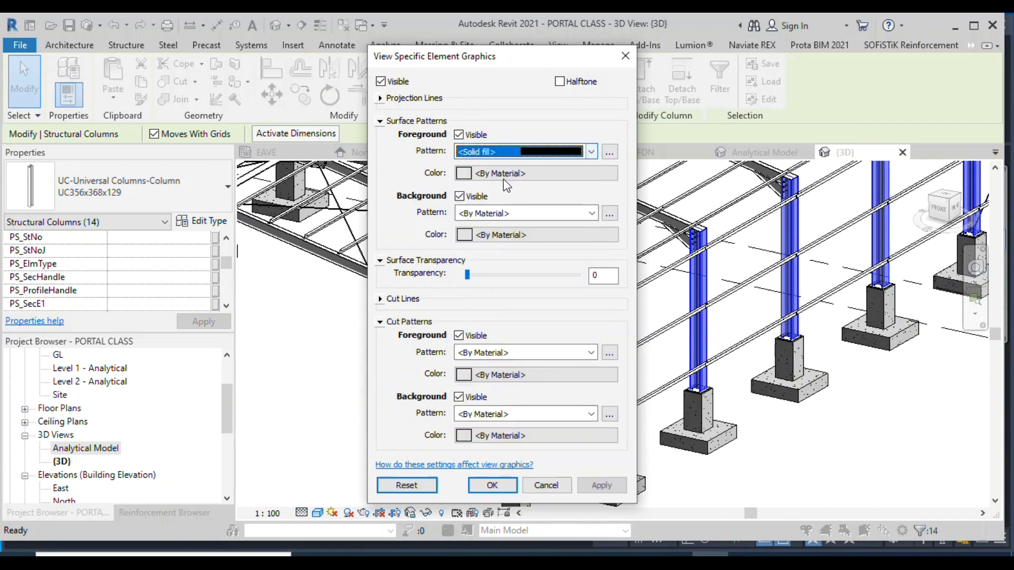
click(512, 175)
click(387, 240)
click(386, 223)
click(561, 406)
click(601, 485)
click(487, 488)
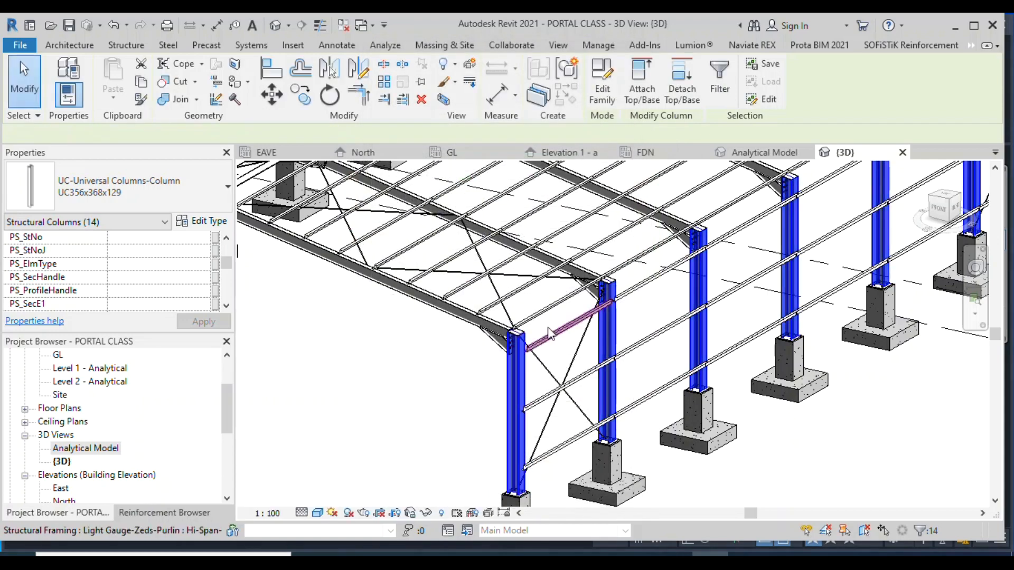
scroll(549, 264, down, 2)
click(382, 377)
Select all instances of the UB305x165x40 rafters
scroll(624, 346, up, 5)
click(581, 349)
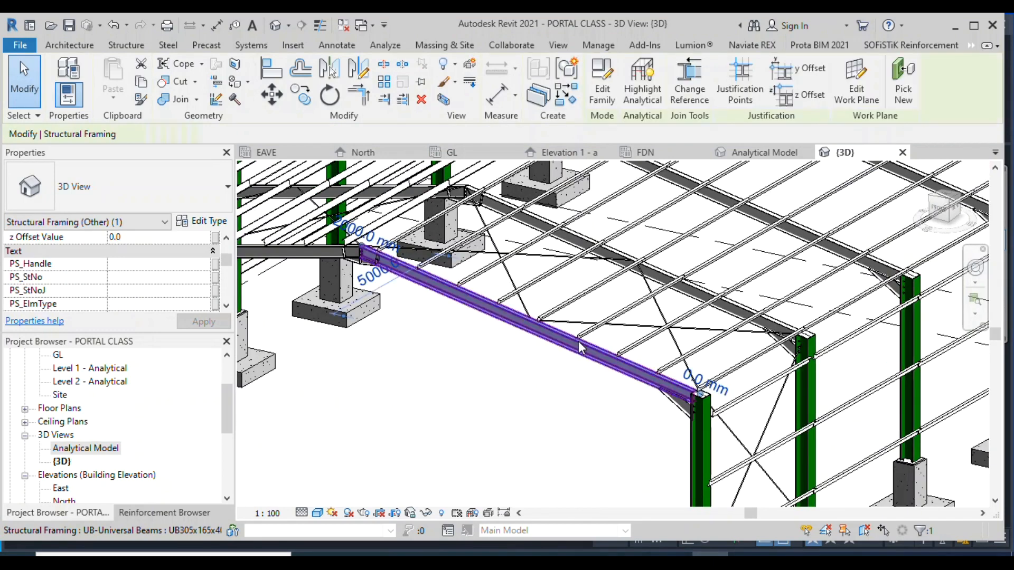
right_click(581, 349)
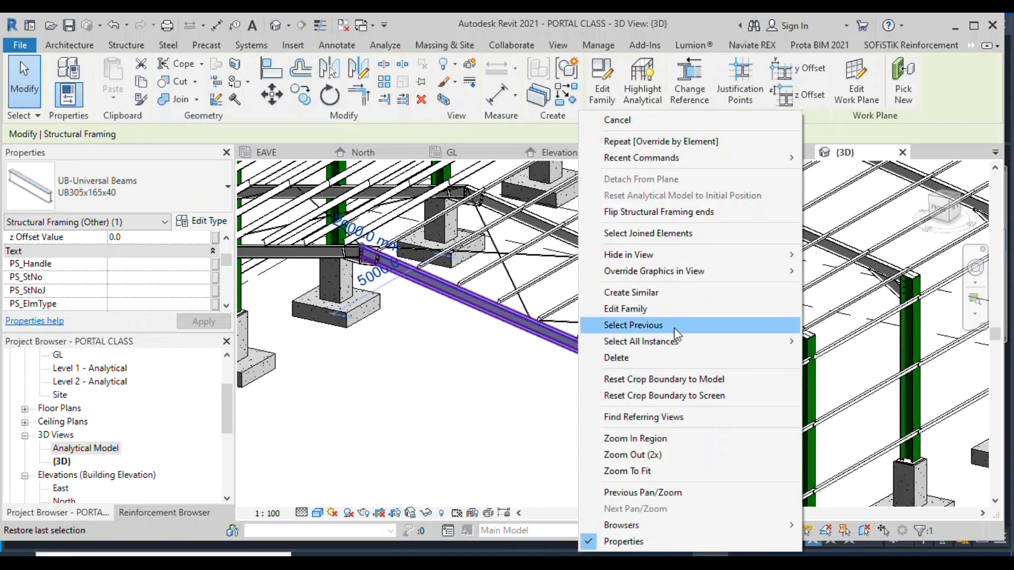
mouse_move(787, 346)
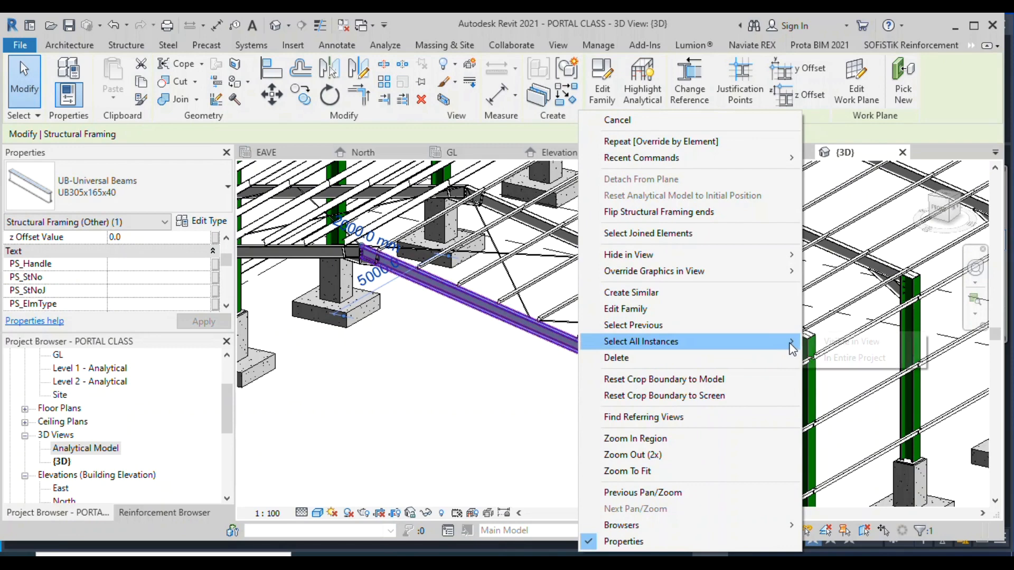
click(838, 352)
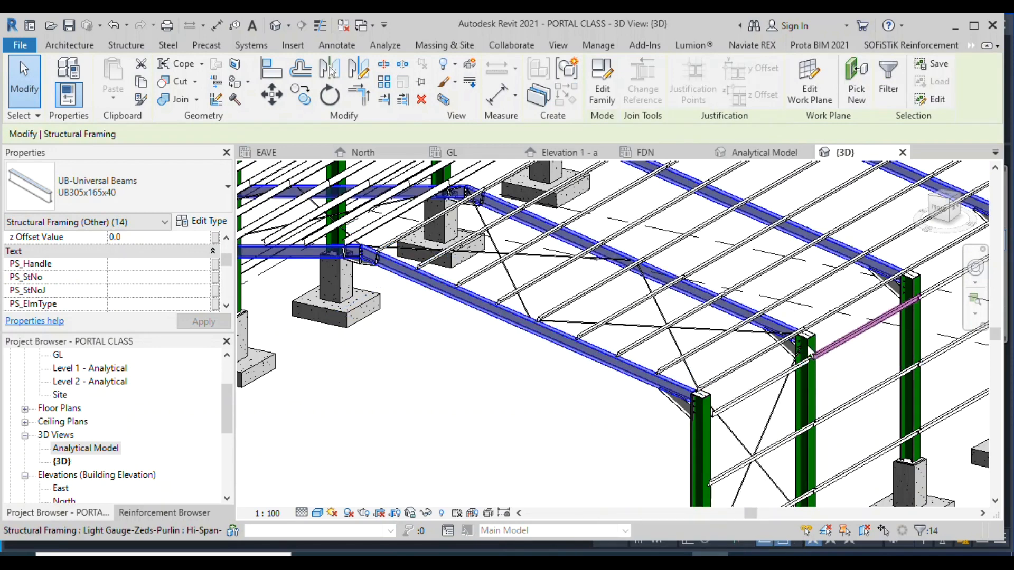
Override the selected rafters' surface foreground by element with a solid fill in green RGB 000-128-000, and clear the selection
right_click(618, 365)
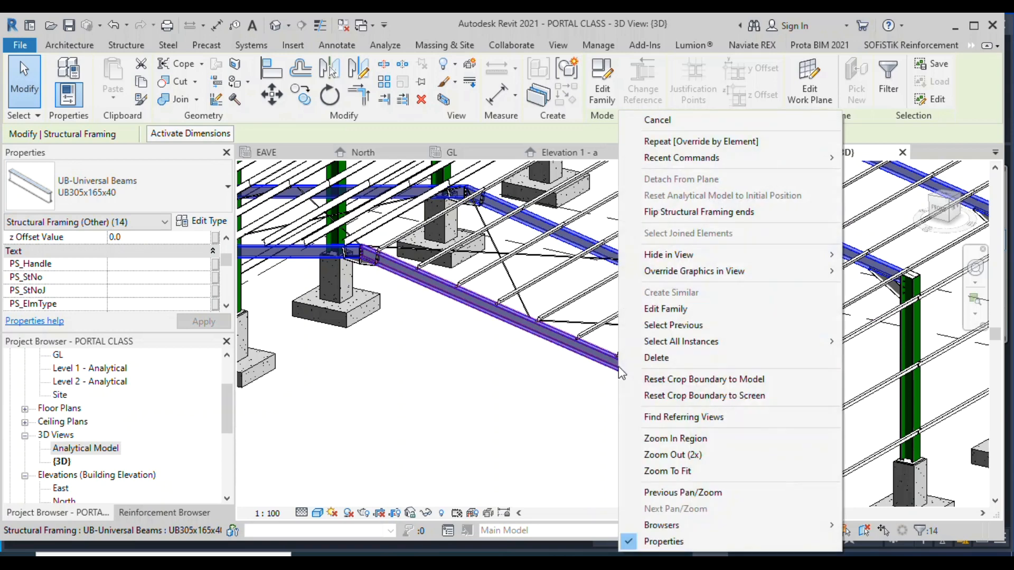
mouse_move(715, 278)
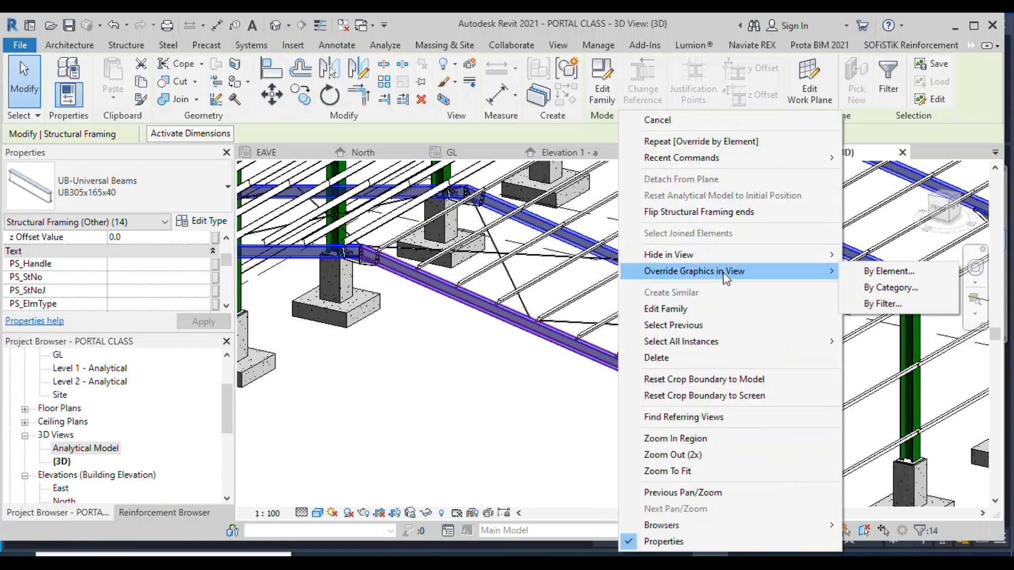
click(872, 271)
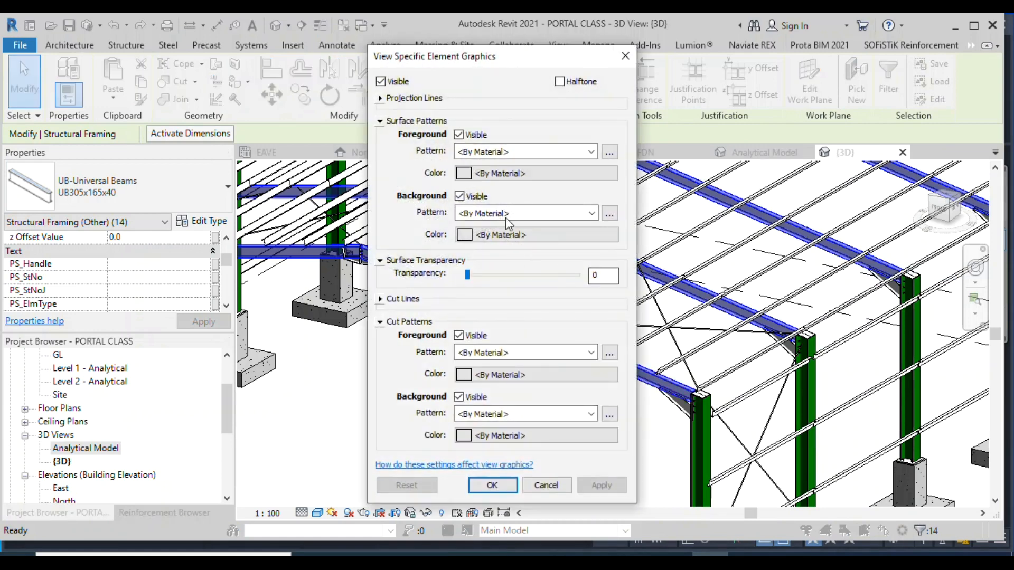
click(591, 152)
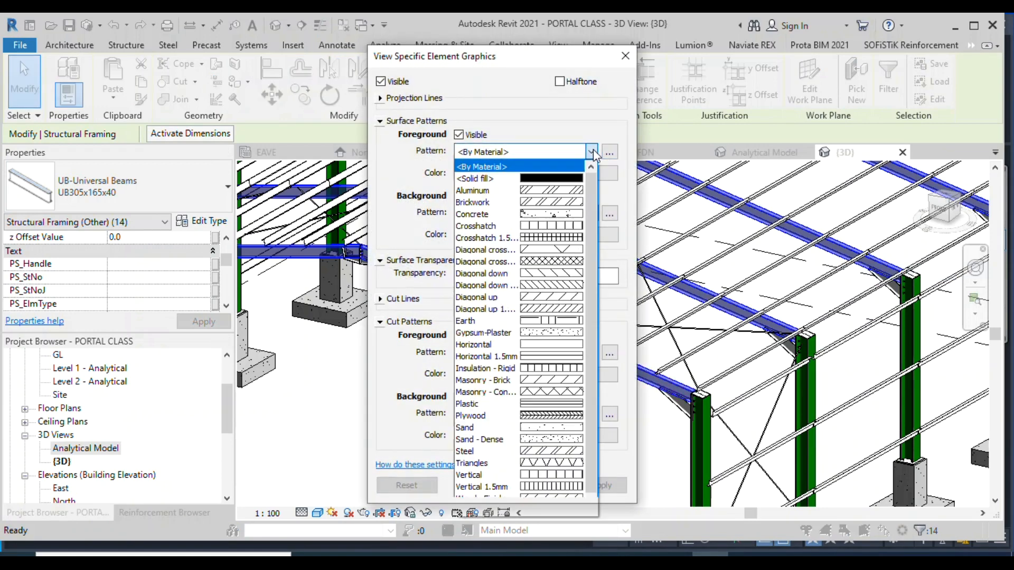
click(527, 179)
click(494, 174)
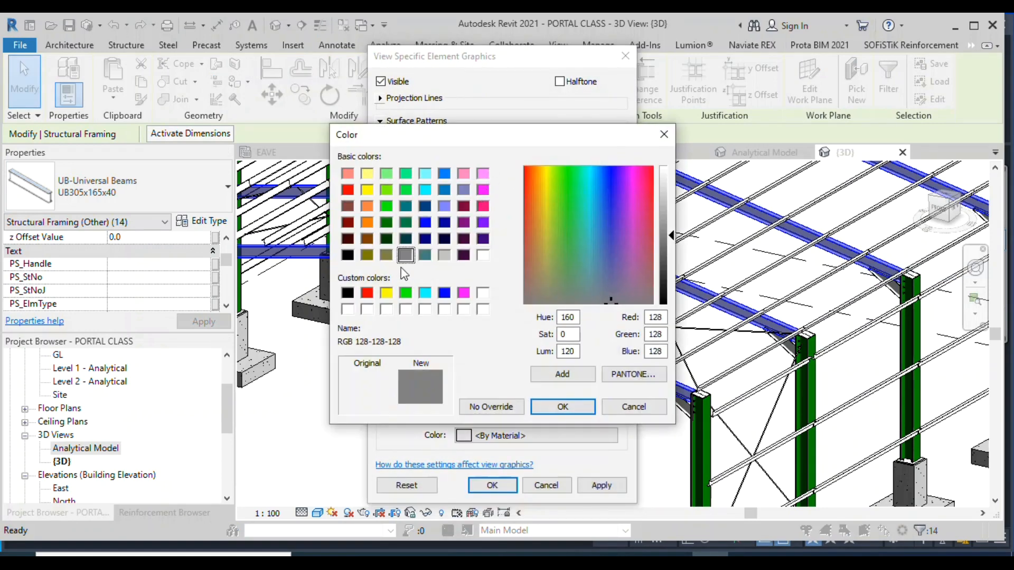
click(387, 222)
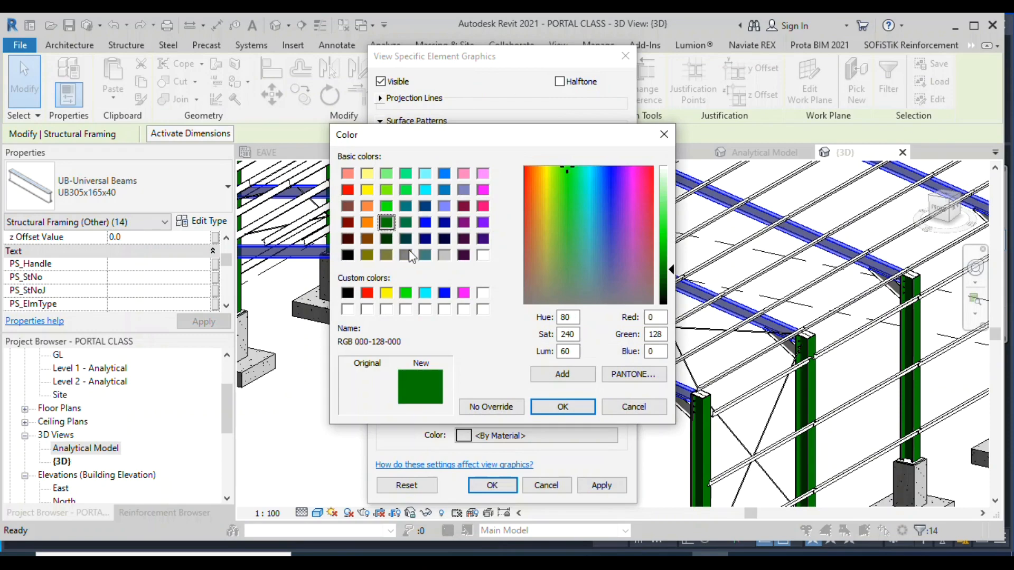
click(561, 408)
click(593, 486)
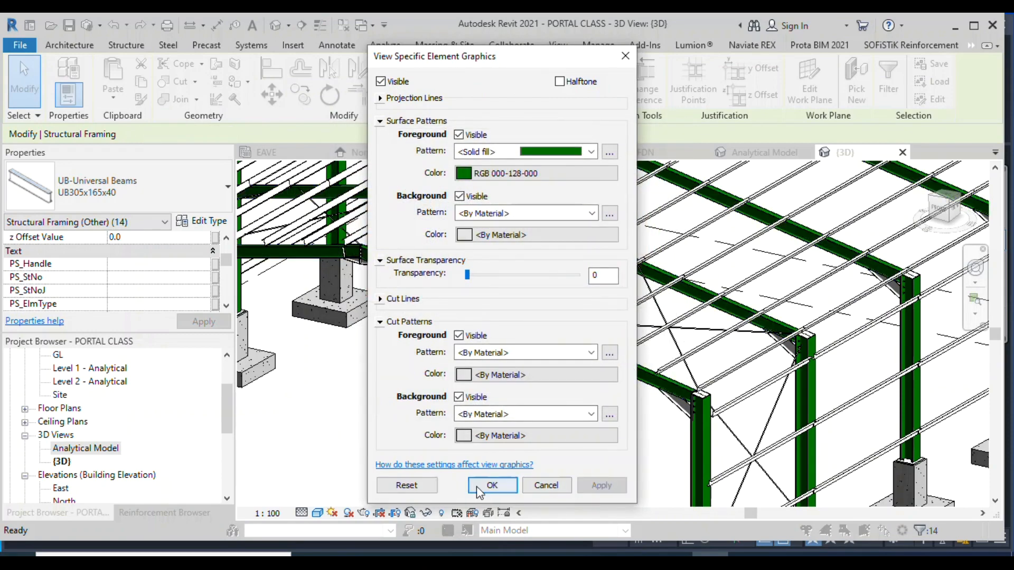
click(491, 485)
click(463, 412)
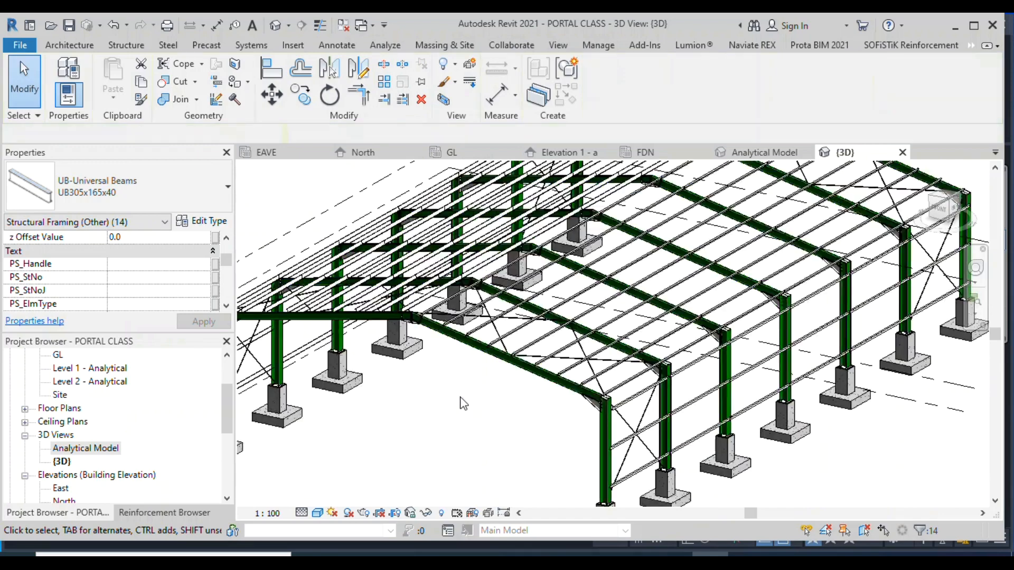
Examine the whole portal frame structure with its coloured columns and rafters from an orbited overall view
scroll(449, 352, down, 3)
click(975, 270)
mouse_move(618, 365)
mouse_down()
mouse_move(454, 376)
mouse_move(483, 372)
mouse_move(470, 390)
mouse_move(528, 380)
mouse_move(439, 393)
mouse_move(480, 393)
mouse_move(283, 391)
mouse_move(341, 400)
mouse_up()
drag(597, 364, 506, 372)
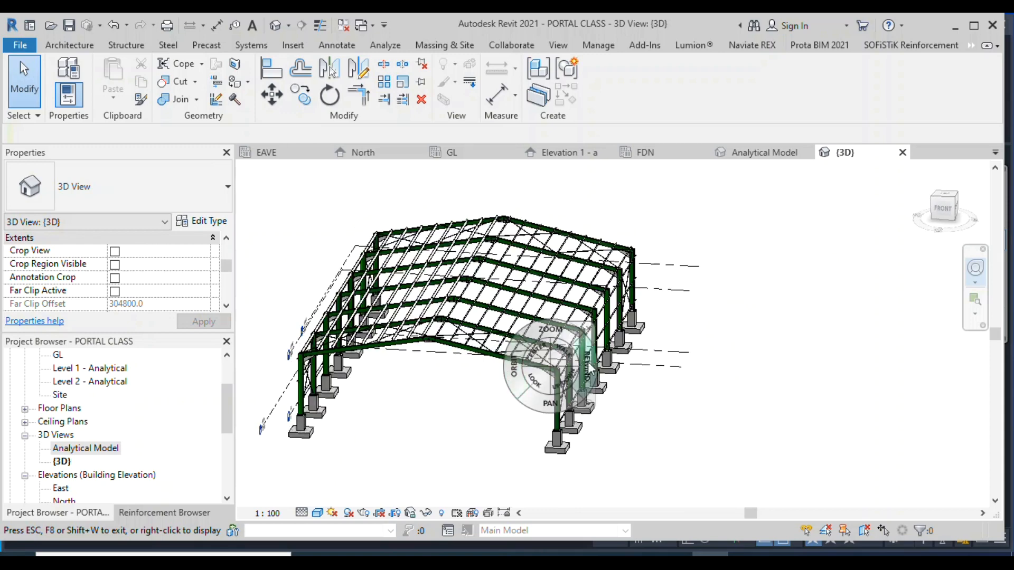
scroll(612, 398, down, 1)
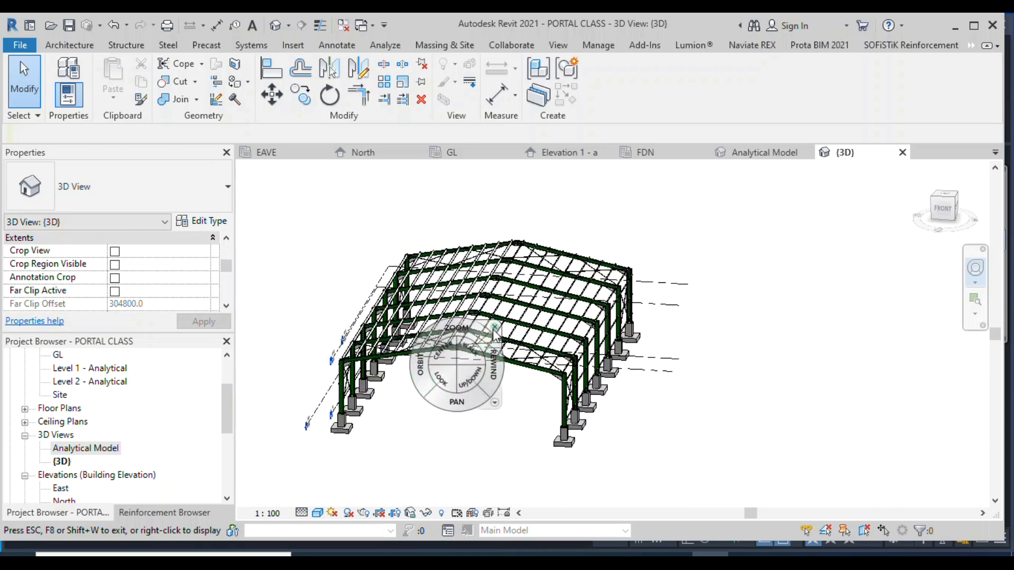
click(495, 328)
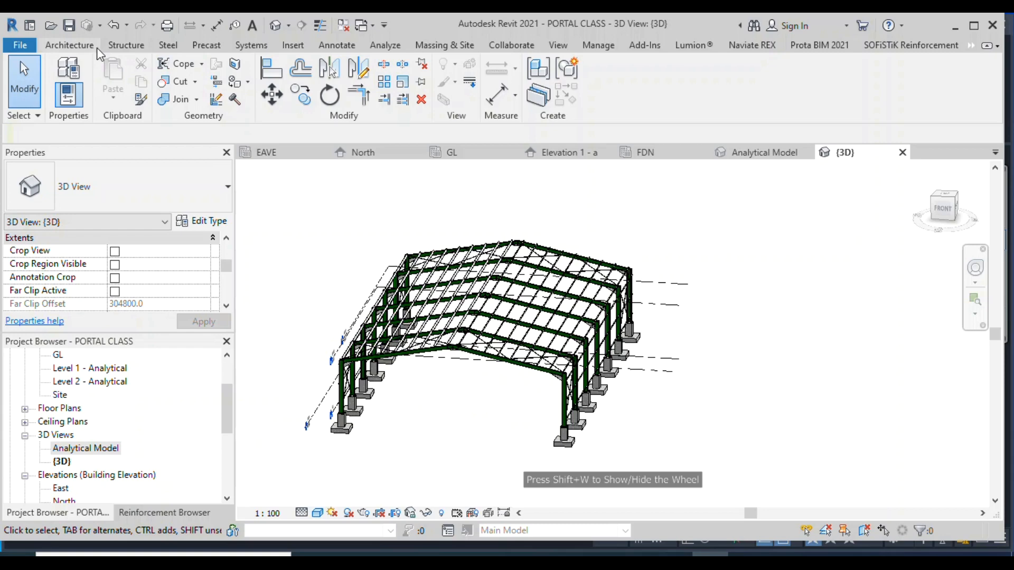
Try to start a Generic - 400mm roof by extrusion in the front-facing 3D view, referenced to level APEX with 0.0 offset
click(112, 45)
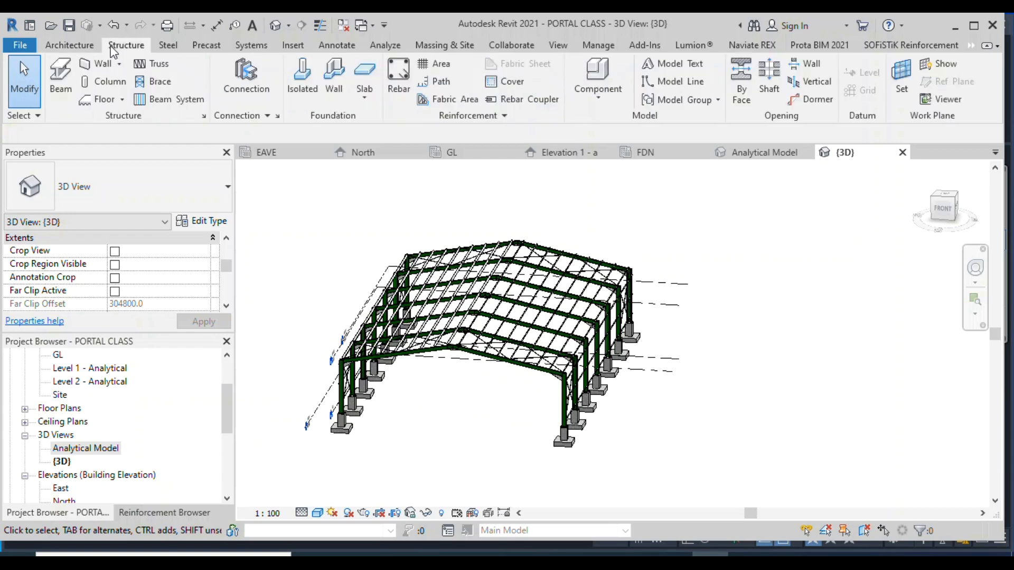
click(73, 49)
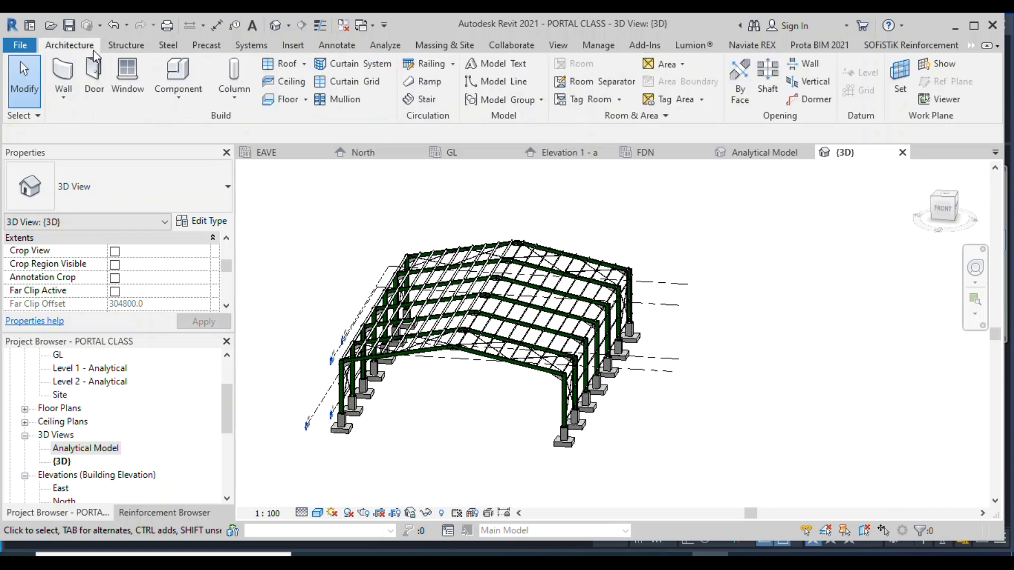
click(302, 69)
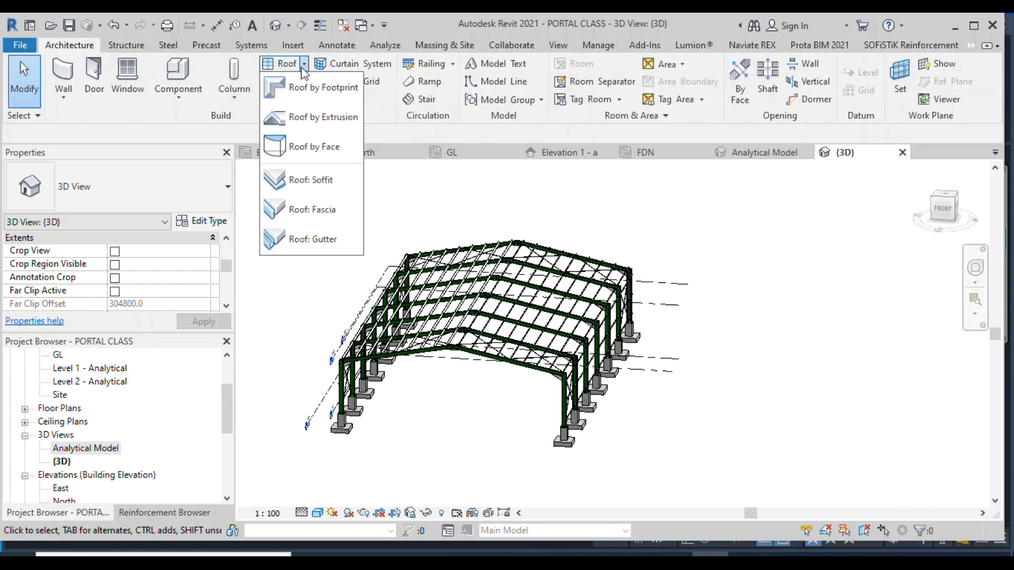
click(296, 117)
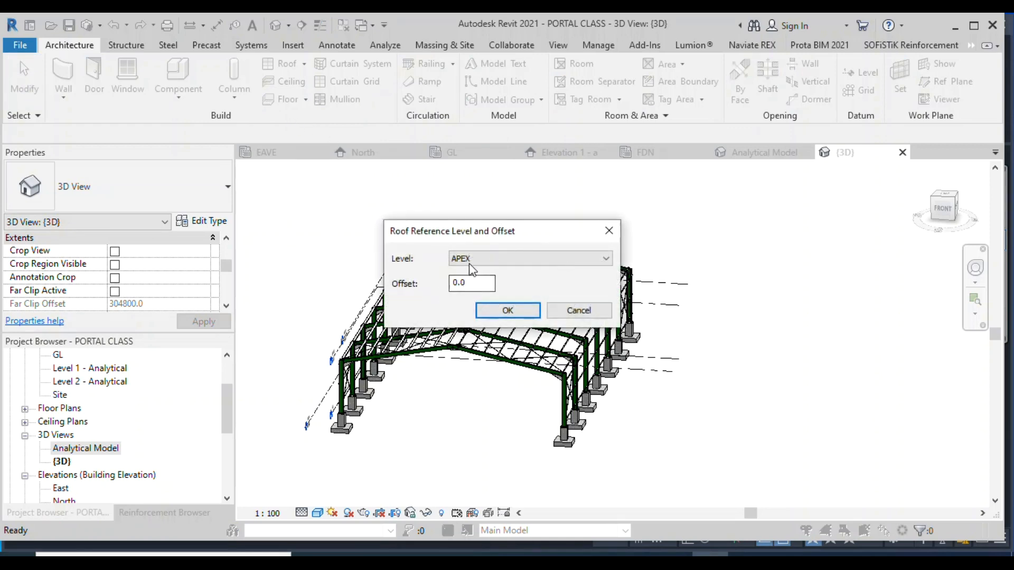
click(493, 316)
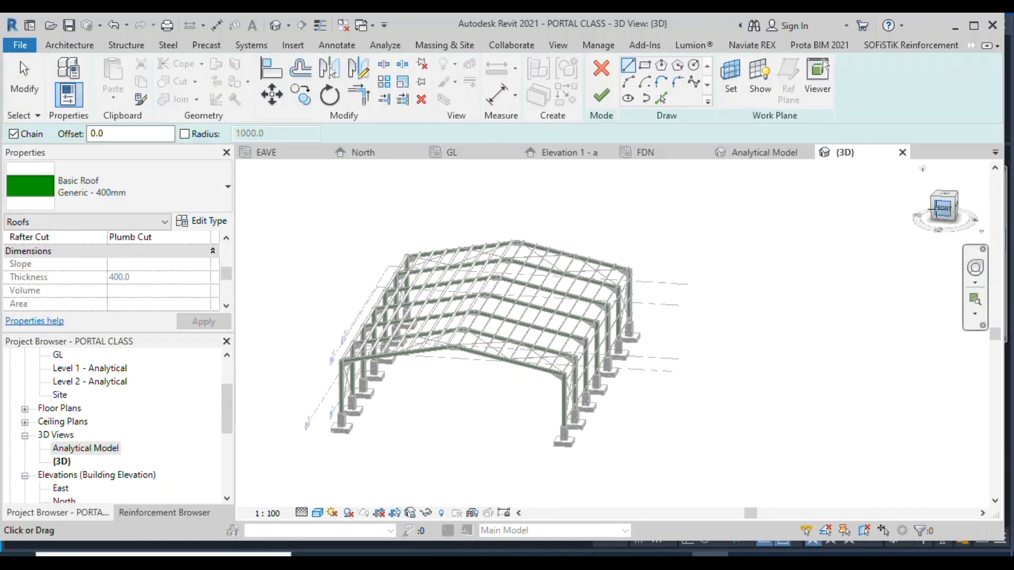
click(943, 207)
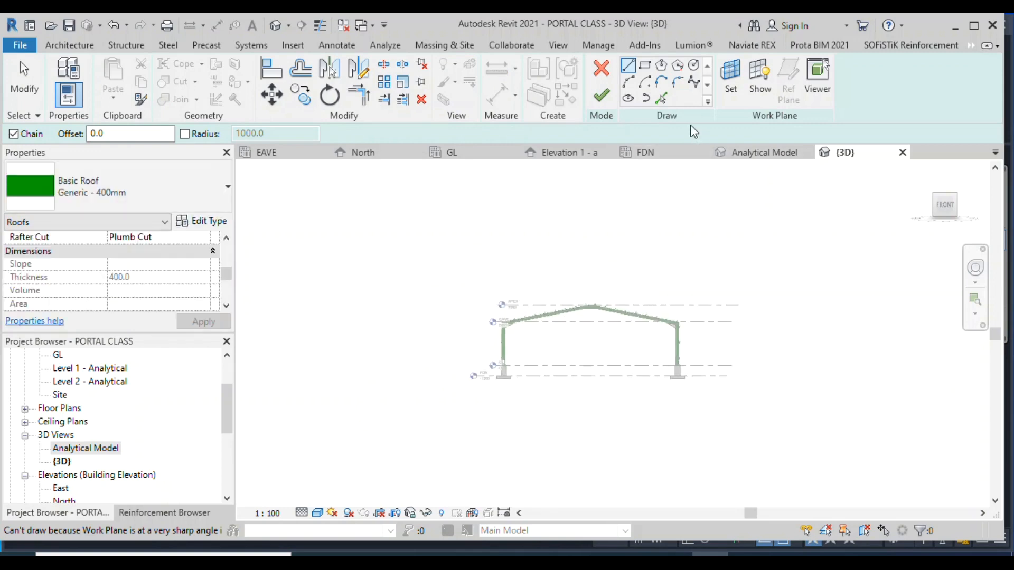
click(727, 109)
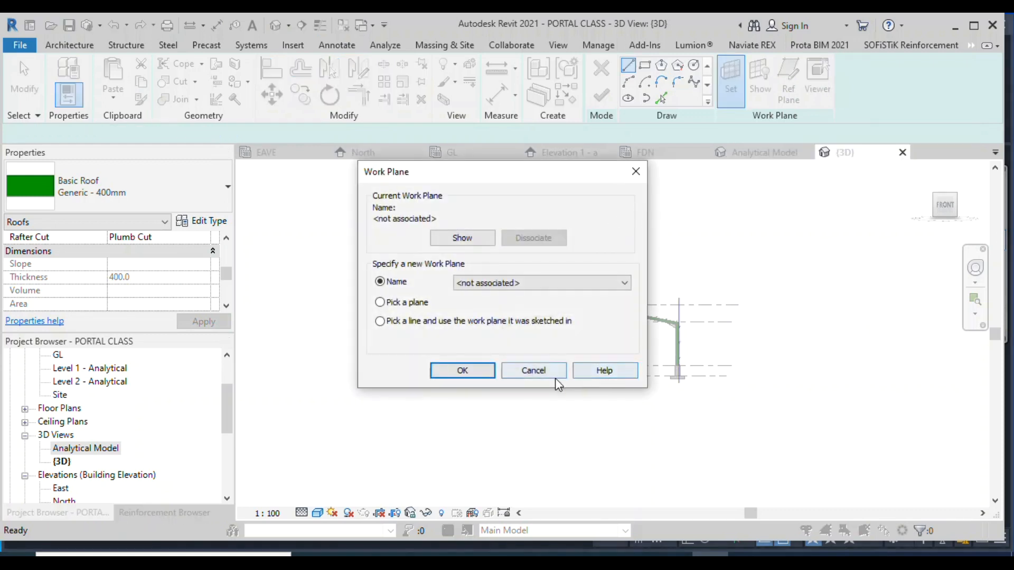
click(556, 378)
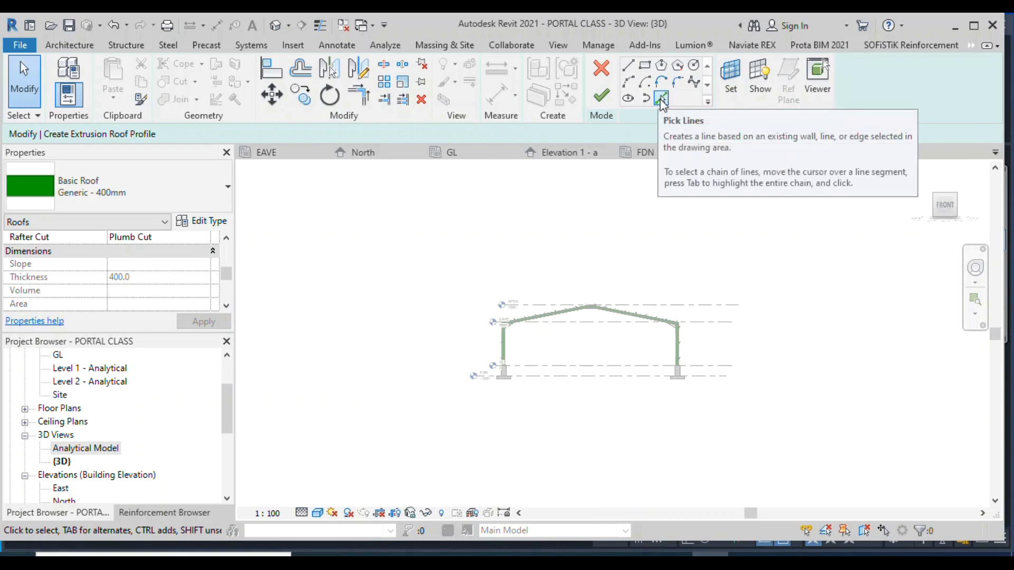
Try to pick the rafter's top edge as the roof profile, undo the pick, and discard the extrusion roof sketch
click(661, 100)
scroll(663, 321, up, 4)
scroll(649, 321, up, 2)
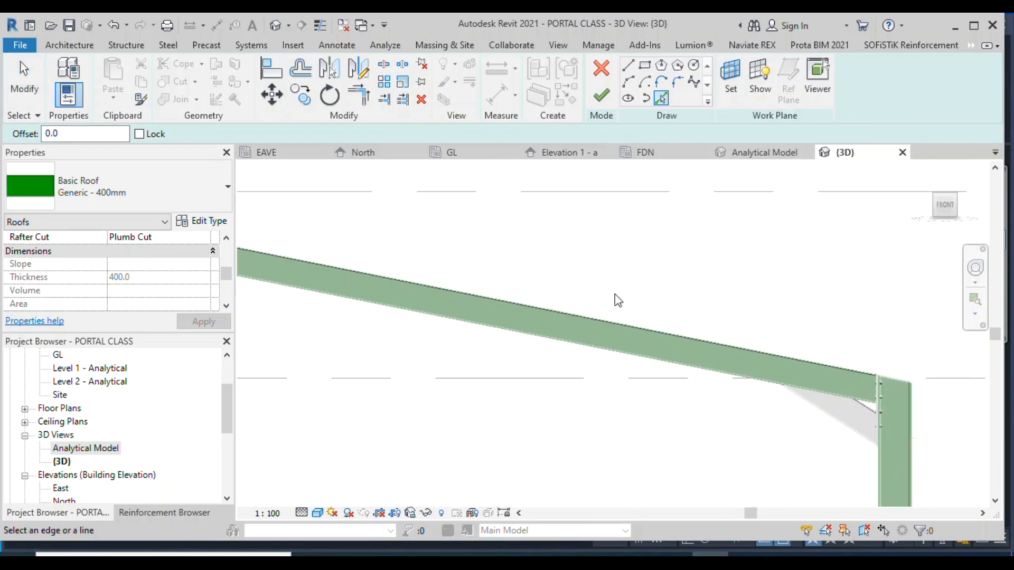
scroll(615, 303, up, 2)
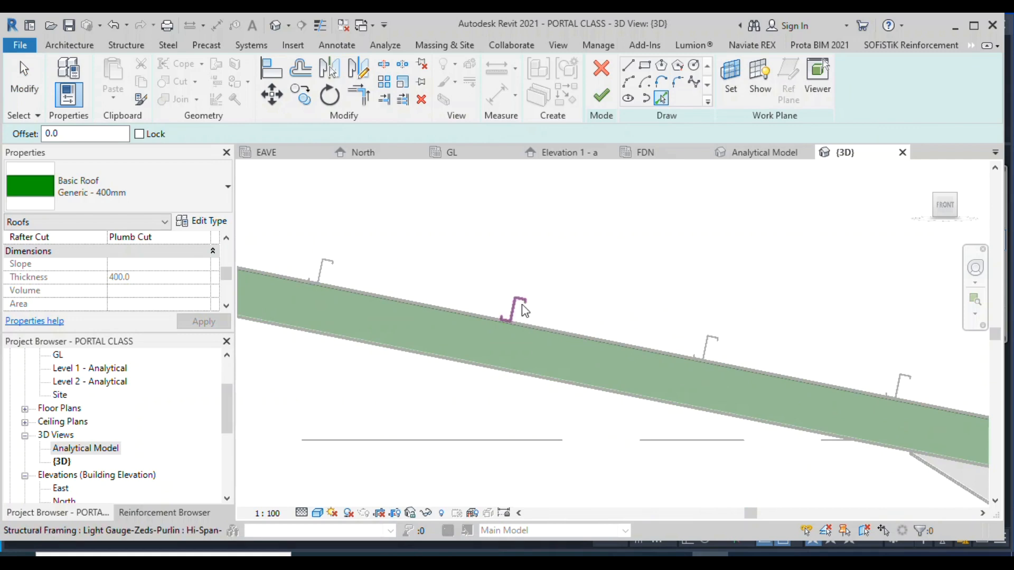
scroll(523, 311, up, 2)
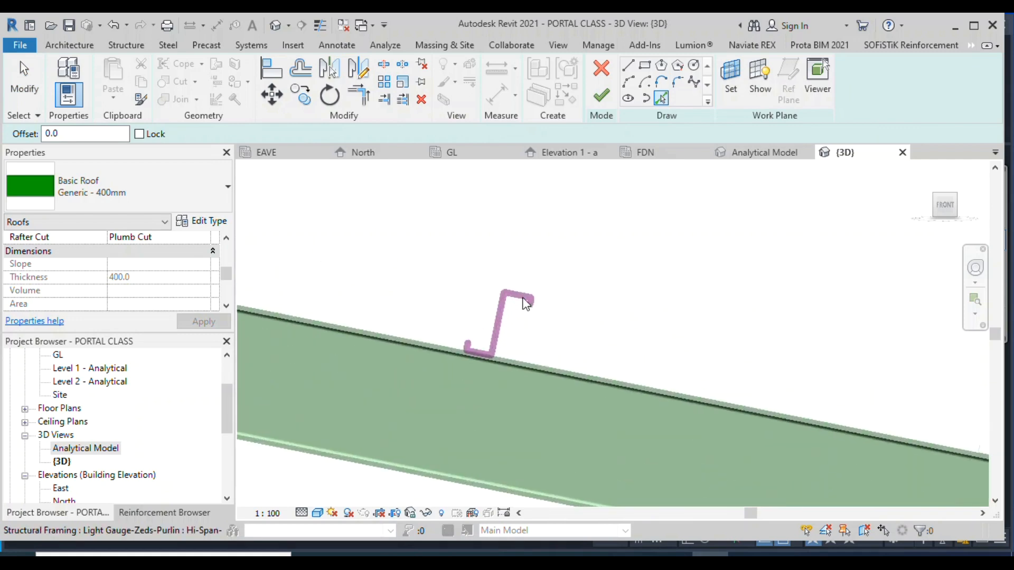
click(519, 359)
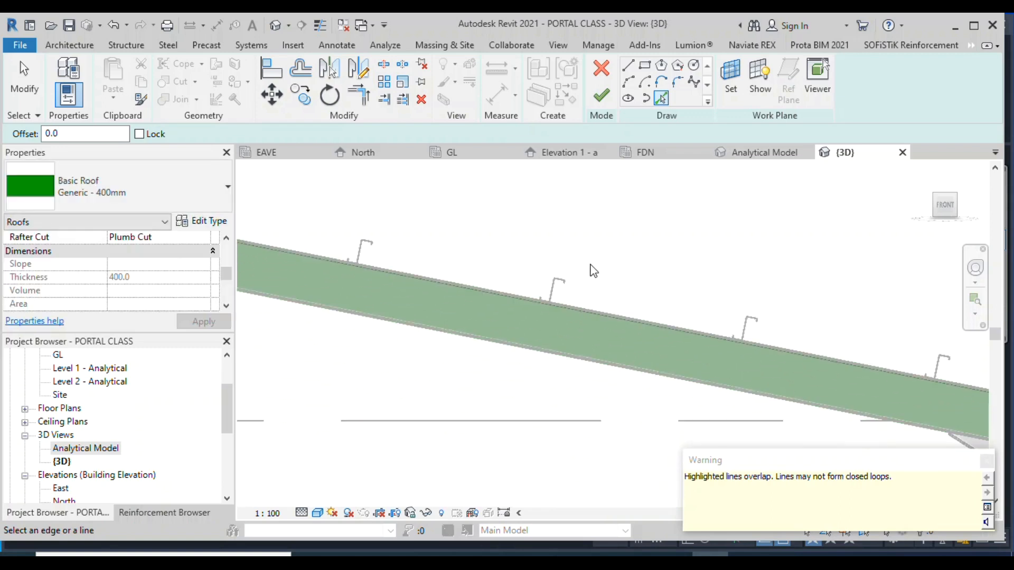
click(116, 31)
scroll(570, 284, up, 2)
scroll(631, 262, down, 3)
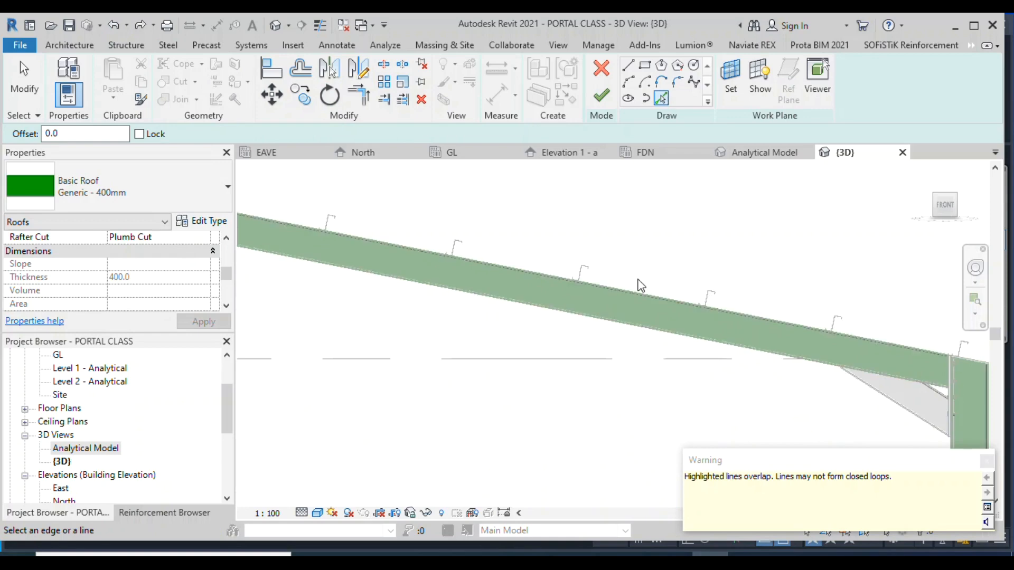
scroll(637, 275, down, 1)
click(602, 79)
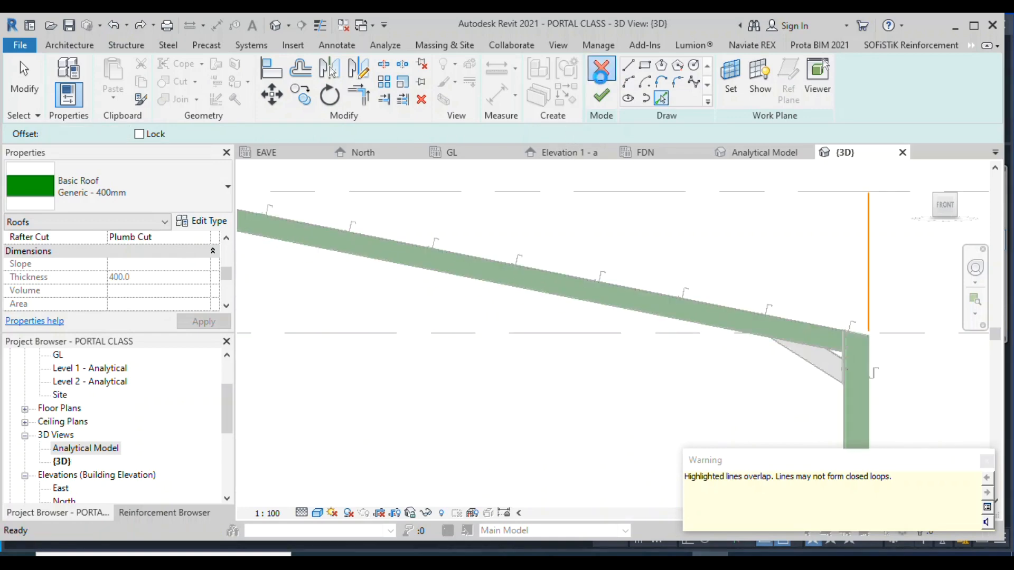
click(544, 299)
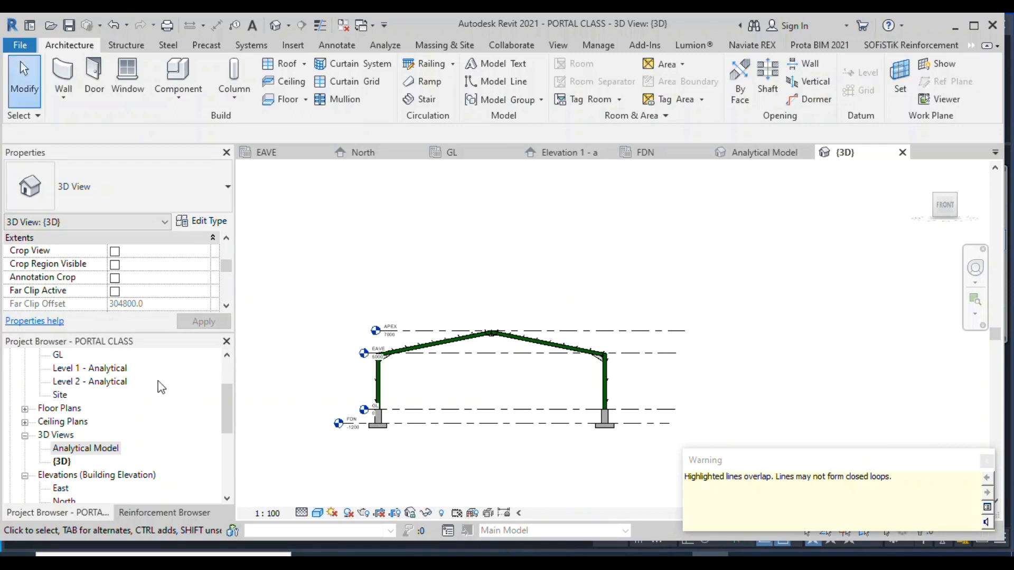
Open the Section 1 building section and frame the upper part of the portal frame
scroll(106, 396, down, 4)
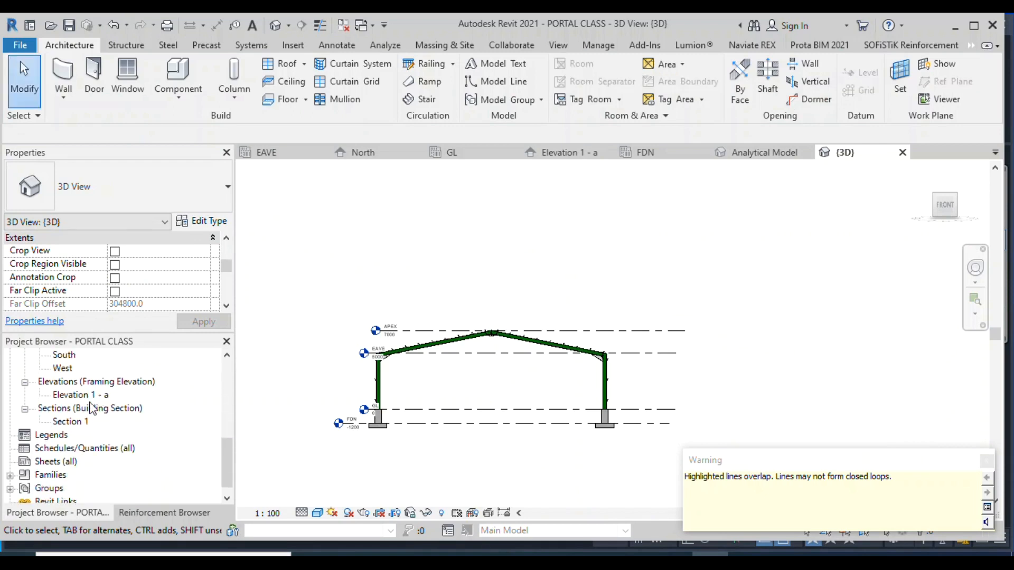
double_click(74, 422)
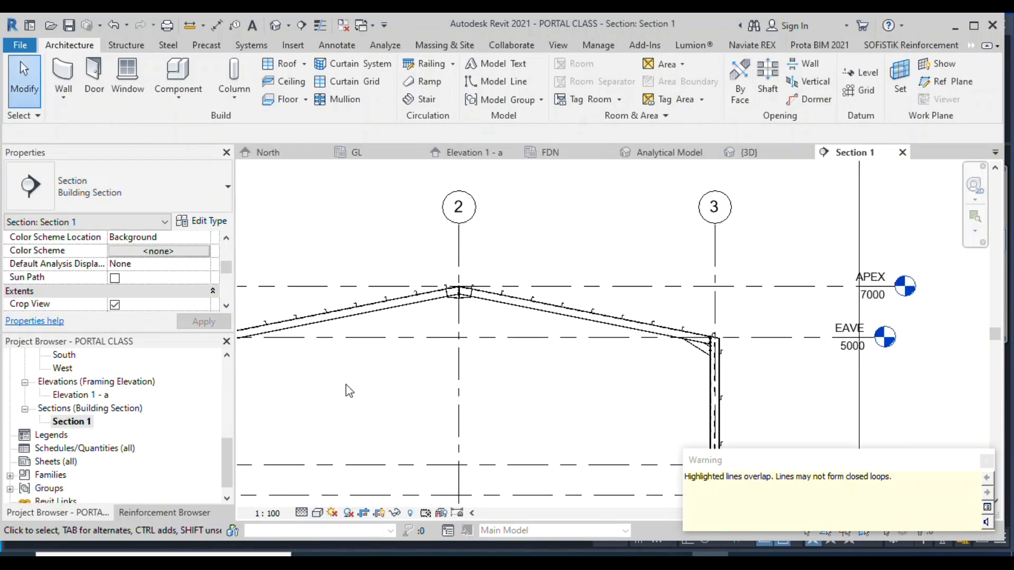
scroll(674, 296, down, 2)
scroll(544, 315, up, 3)
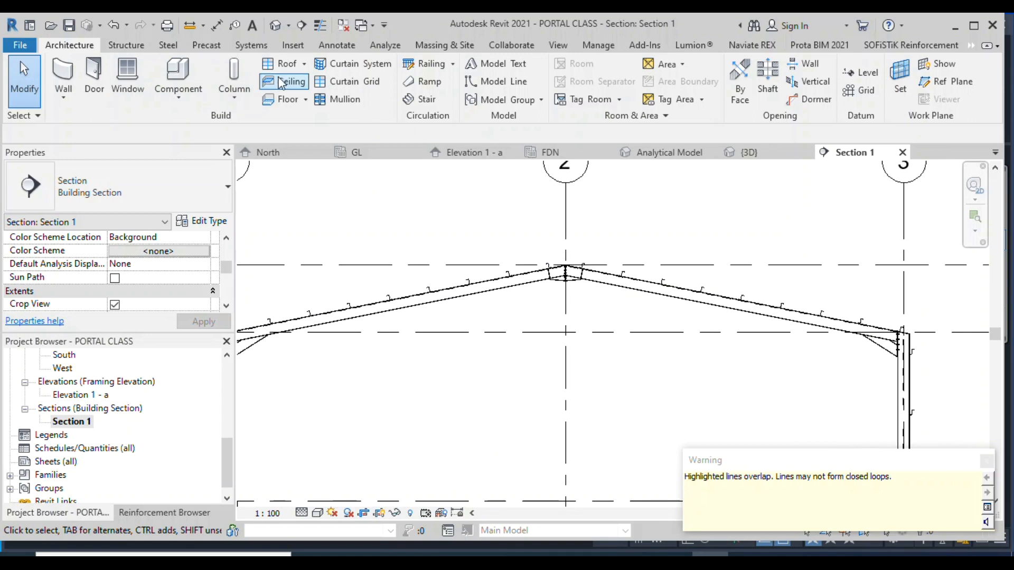
Start a roof by extrusion on a work plane picked from the rafter, referenced to level APEX with 0.0 offset
click(305, 65)
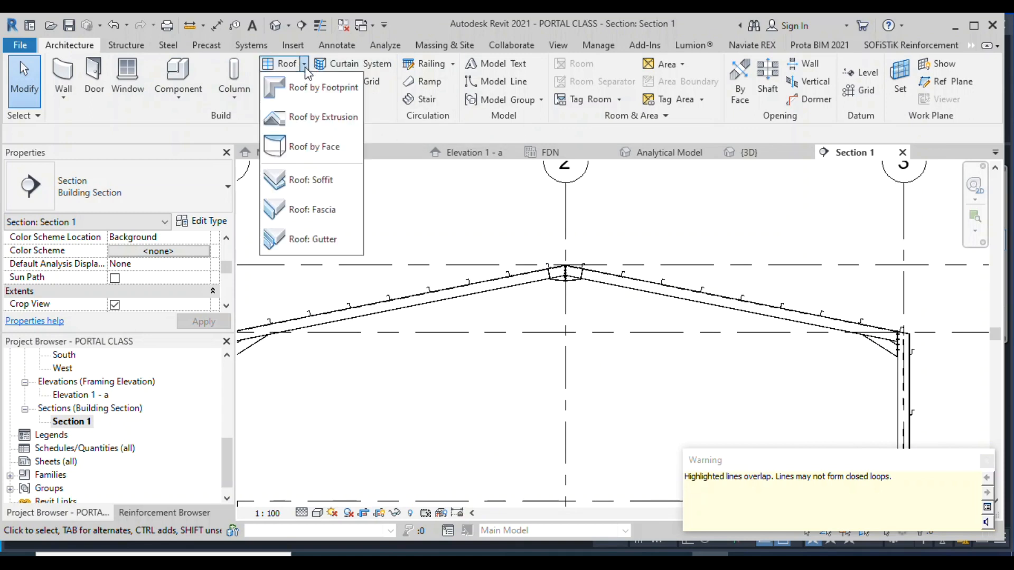
click(301, 106)
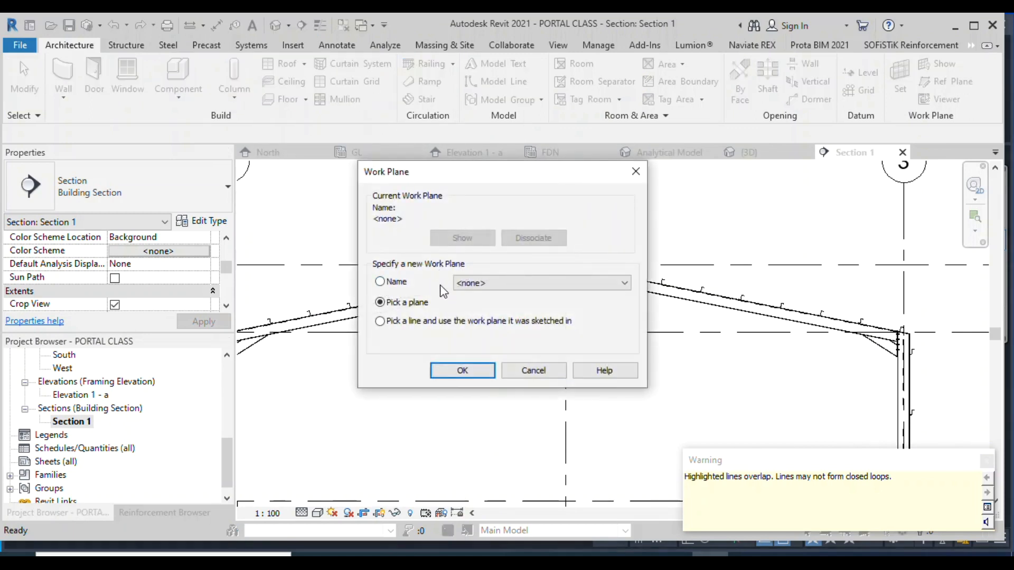
click(462, 371)
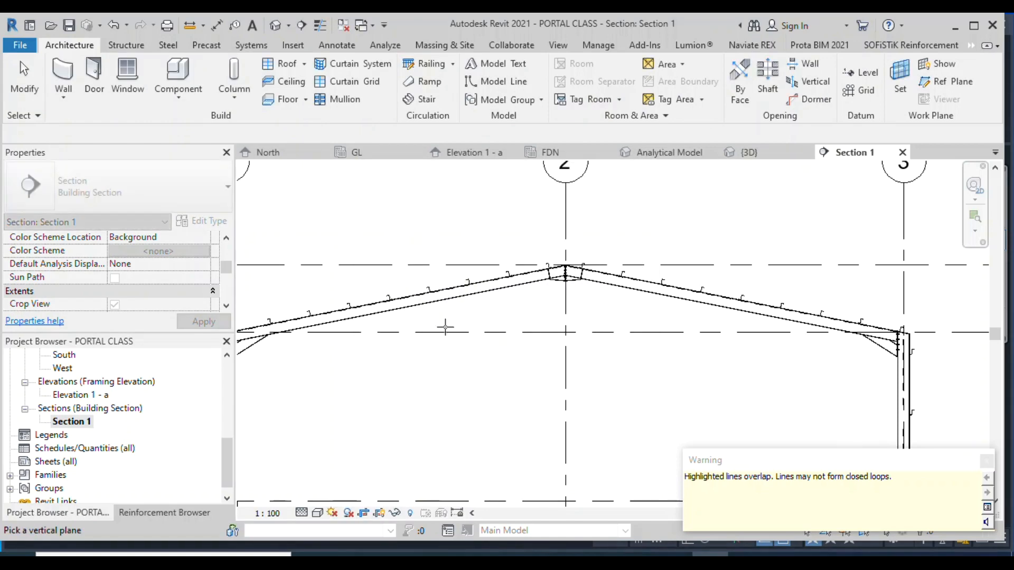
scroll(480, 273, up, 4)
scroll(480, 273, up, 10)
scroll(526, 276, down, 4)
scroll(510, 294, down, 1)
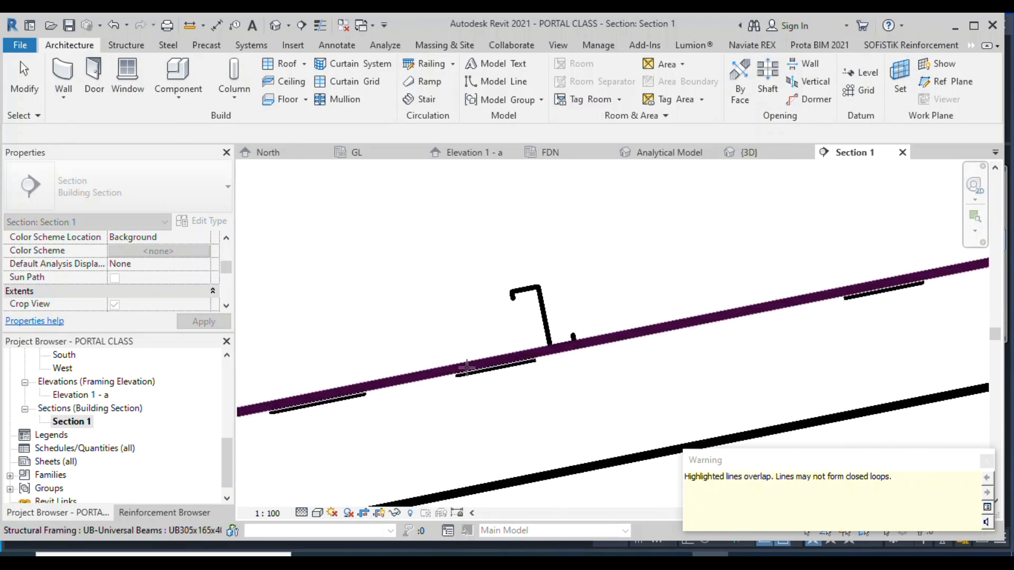
click(467, 366)
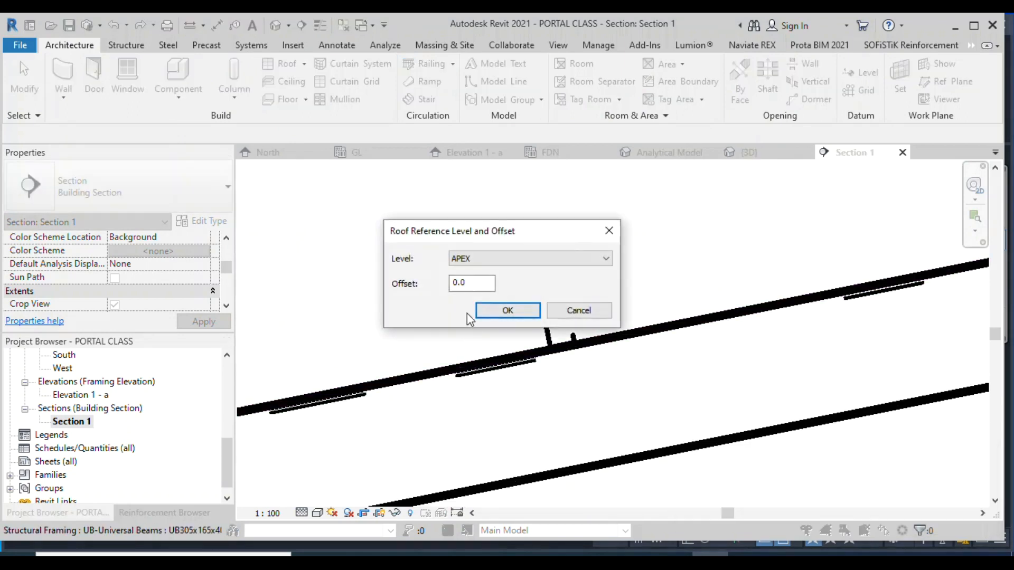
click(483, 310)
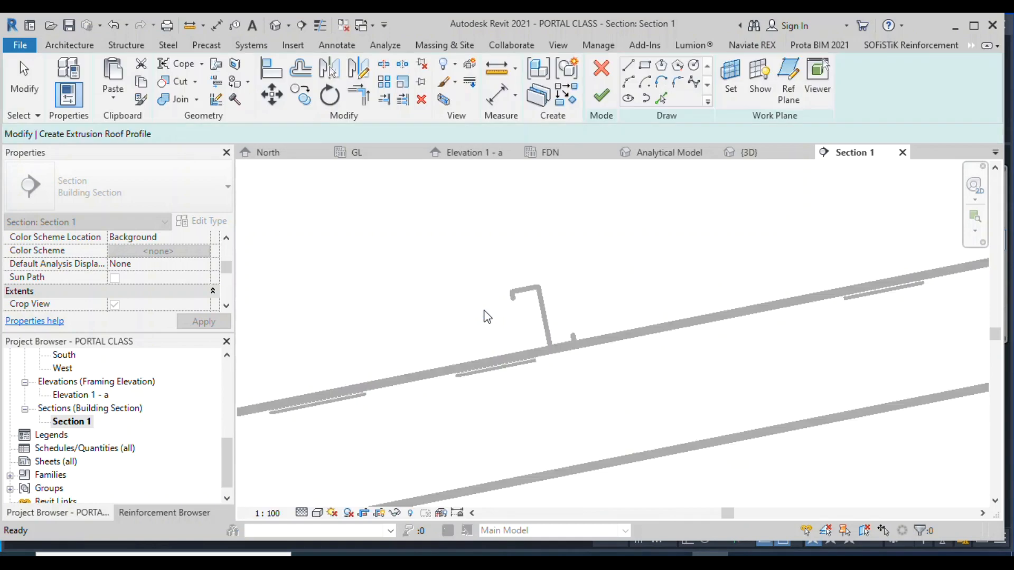
Pick the top edges of both rafters as the sloping lines of the Generic - 400mm roof profile
scroll(464, 264, down, 4)
click(661, 98)
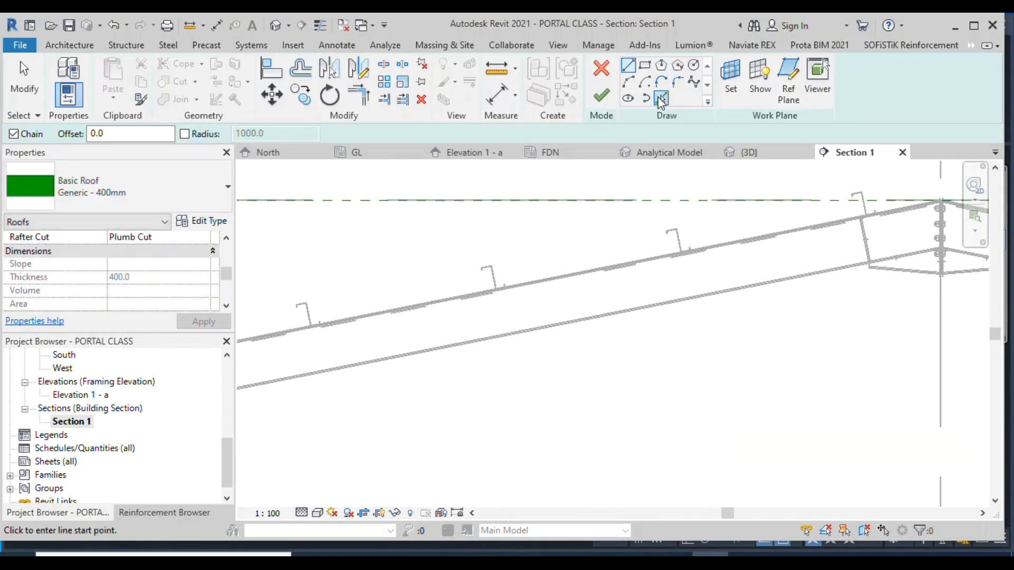
click(570, 270)
scroll(389, 254, down, 4)
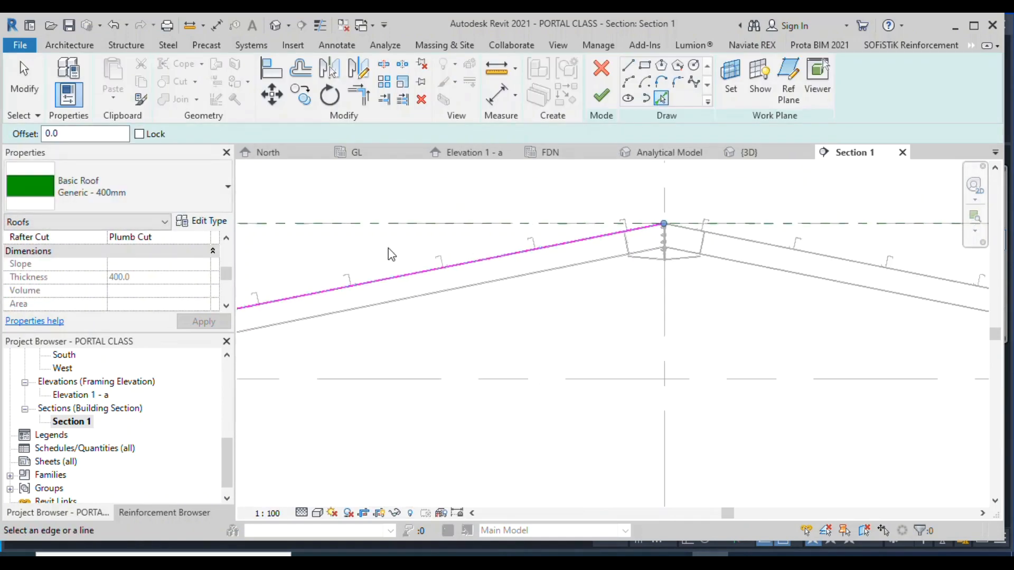
scroll(540, 246, down, 3)
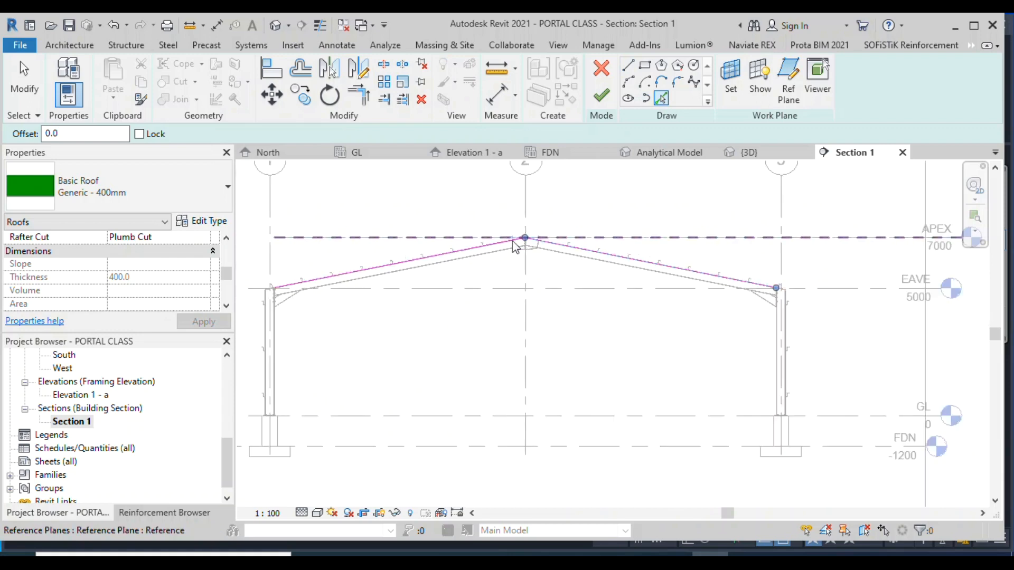
Pick the outer lip edge of the uppermost side purlin on both the grid 3 and grid 1 columns as profile lines
scroll(754, 298, up, 5)
scroll(726, 304, up, 4)
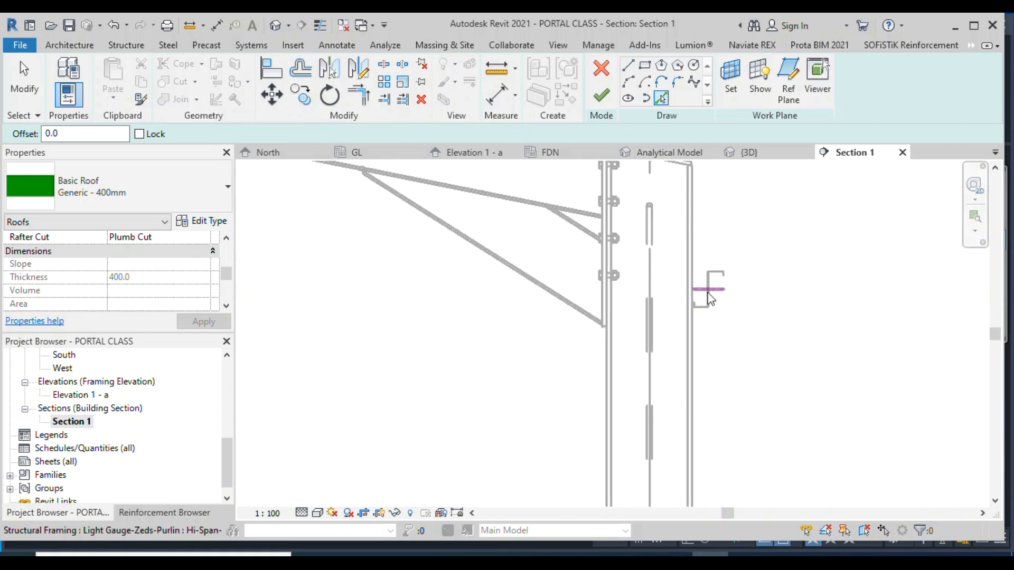
scroll(727, 283, up, 3)
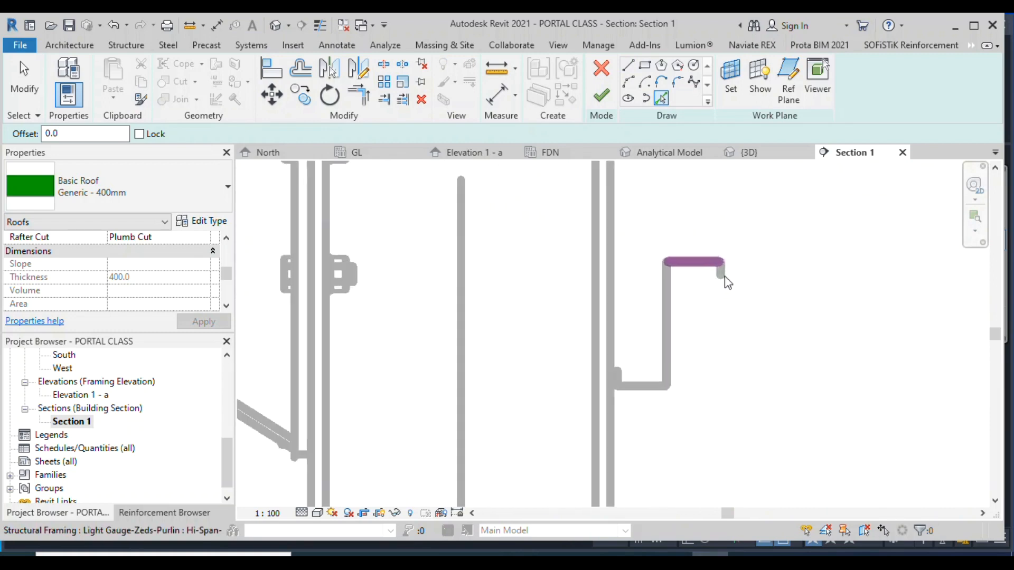
scroll(747, 268, down, 6)
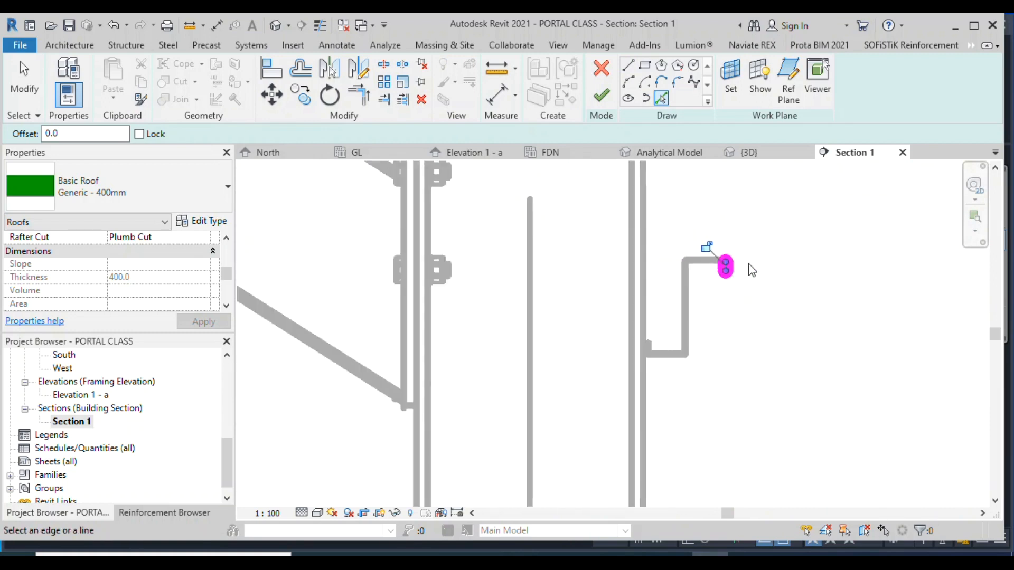
scroll(742, 271, down, 5)
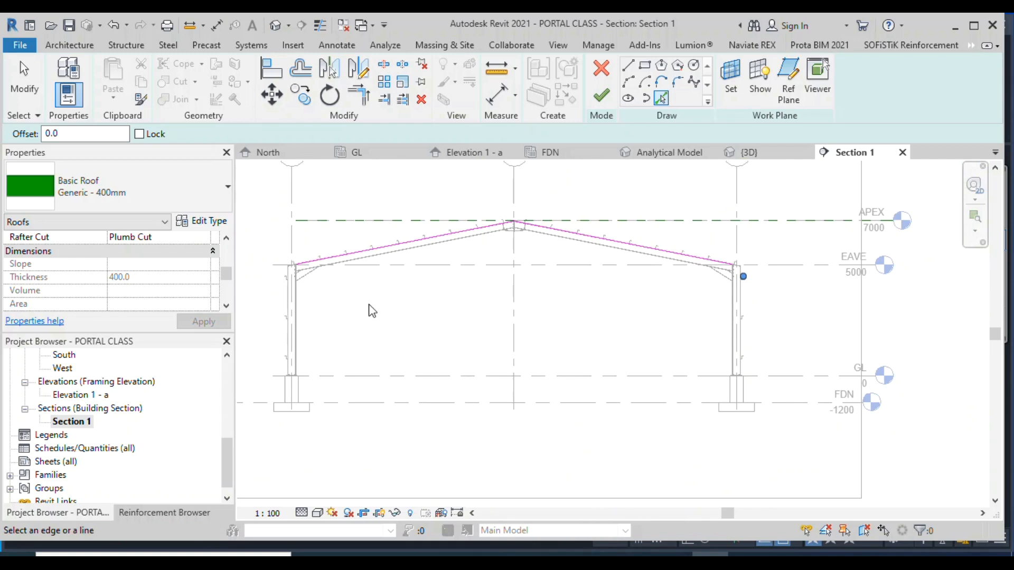
scroll(267, 283, up, 6)
scroll(355, 267, up, 5)
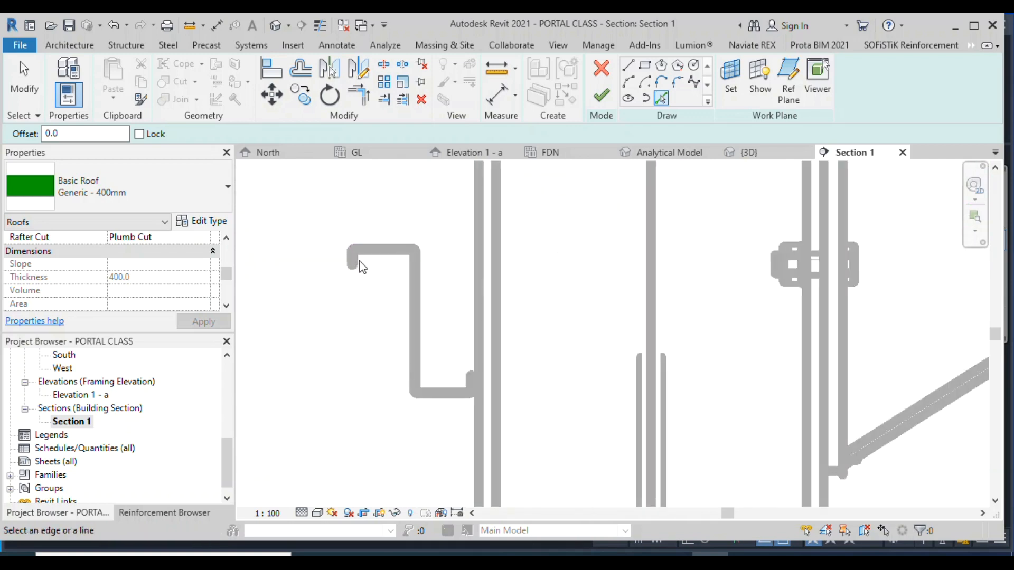
click(350, 261)
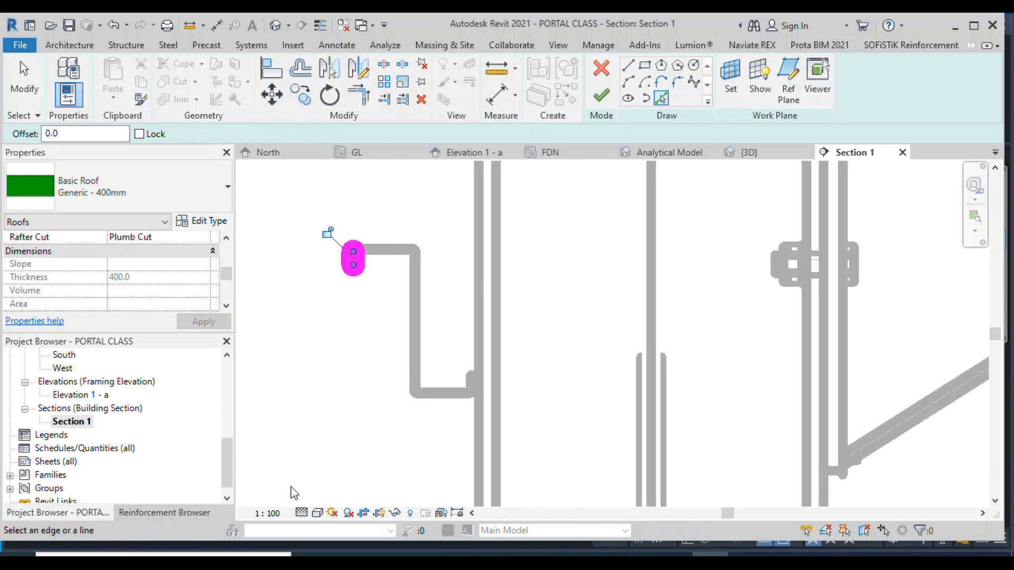
Set the view scale to 1:20 and trim the grid 1 side purlin line and adjoining roof slope line to a corner
click(269, 513)
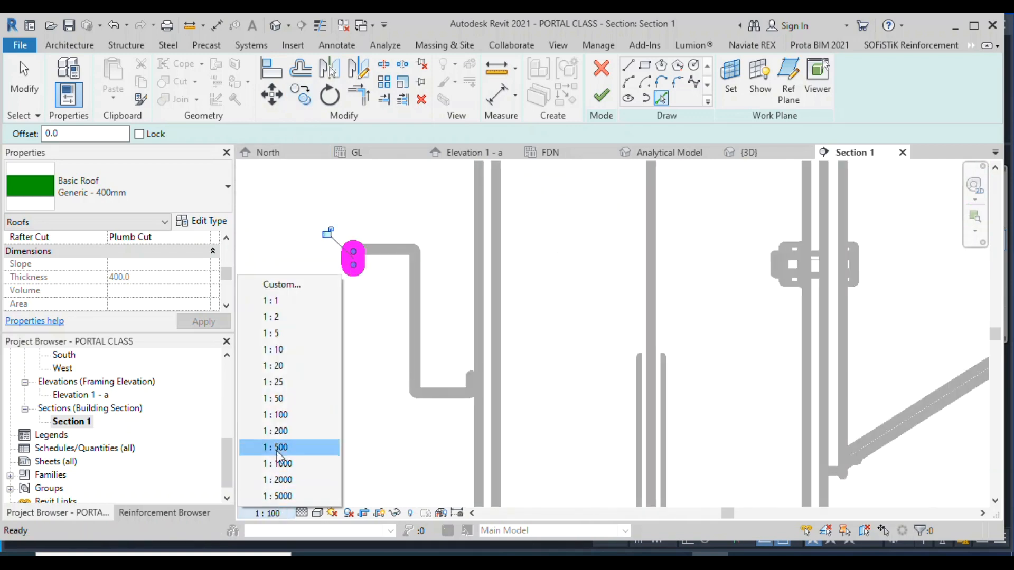
click(282, 373)
click(357, 93)
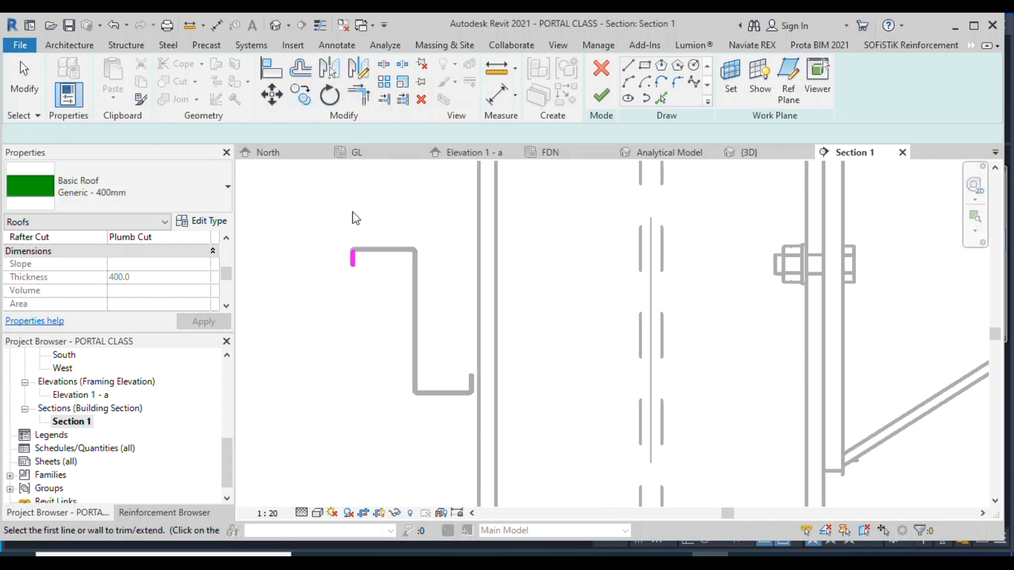
click(353, 258)
scroll(344, 349, down, 4)
scroll(338, 334, down, 1)
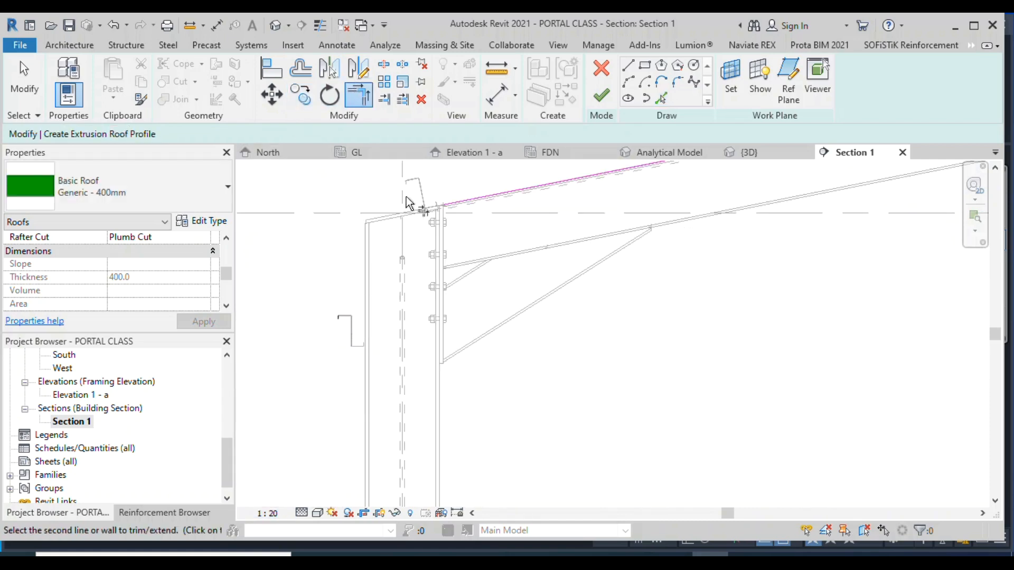
click(458, 201)
scroll(373, 242, down, 4)
scroll(327, 344, down, 3)
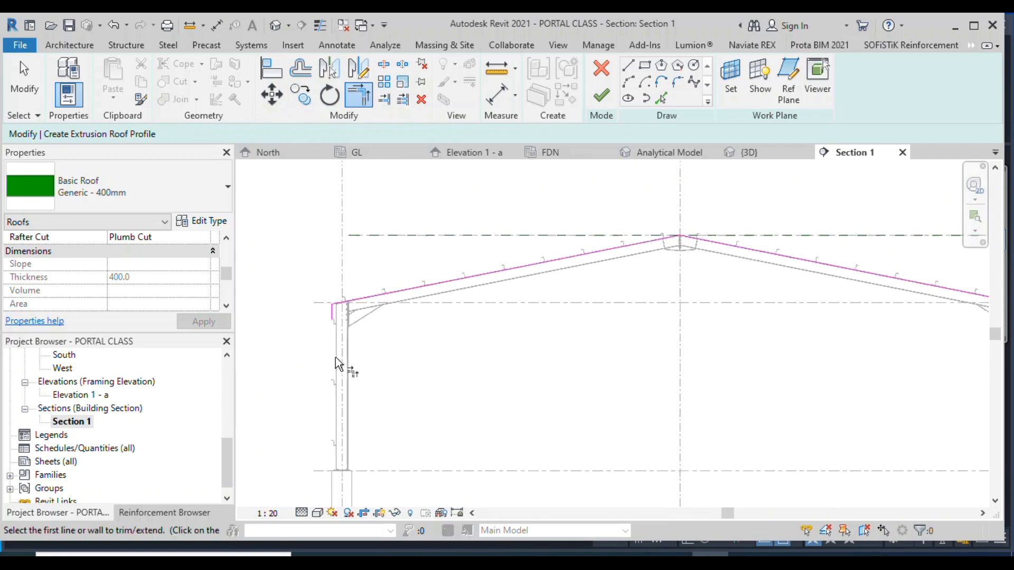
Trim the roof slope line and the side purlin lip line to a corner at the grid 3 eave
scroll(642, 322, up, 5)
scroll(639, 306, up, 2)
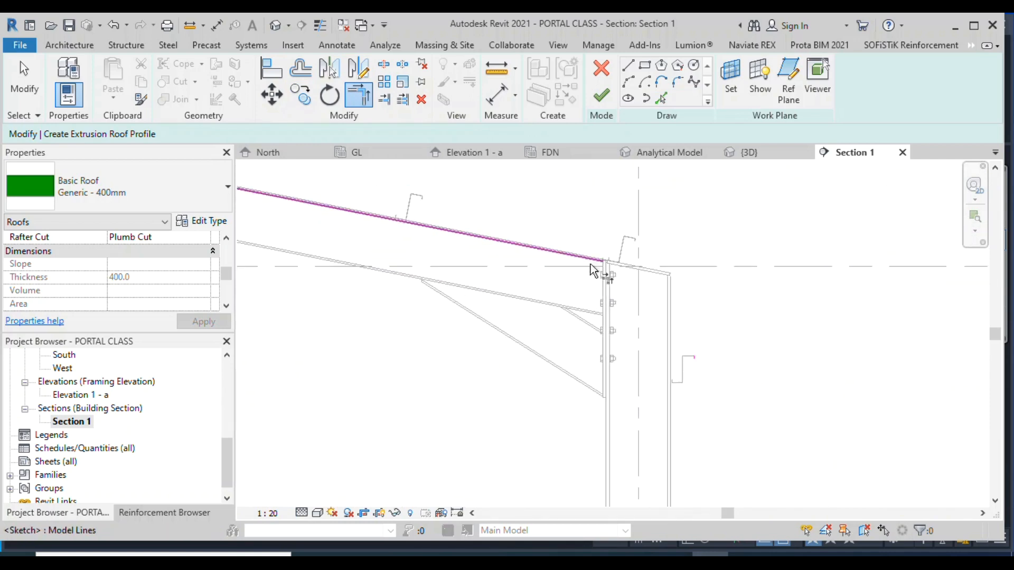
click(574, 261)
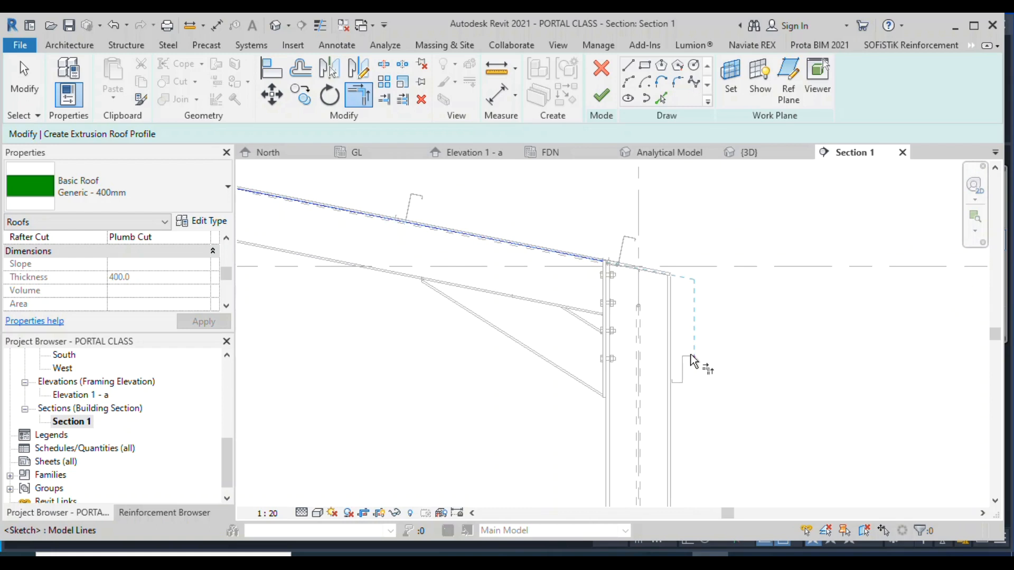
scroll(692, 360, up, 2)
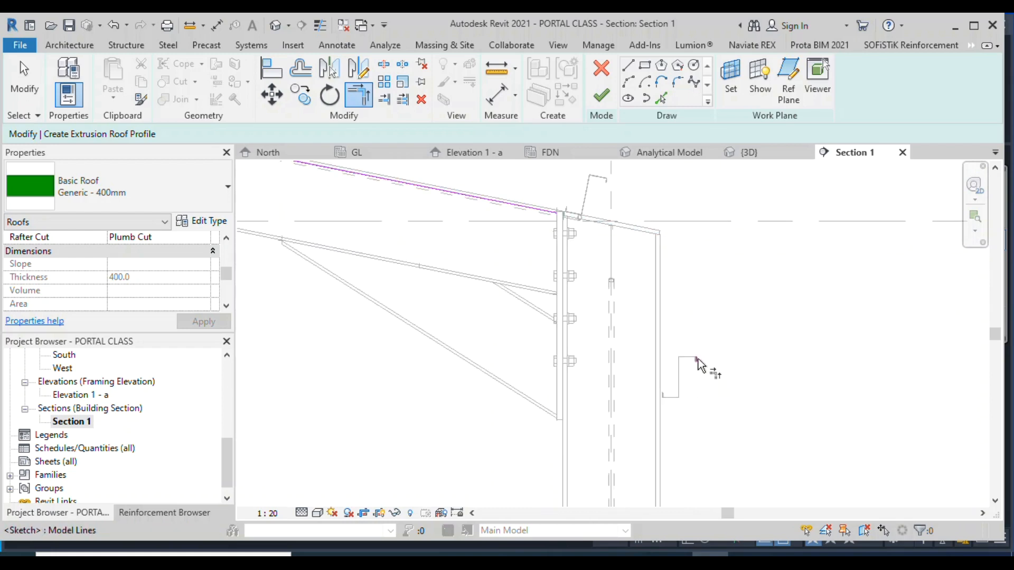
click(557, 216)
click(703, 366)
scroll(750, 351, down, 3)
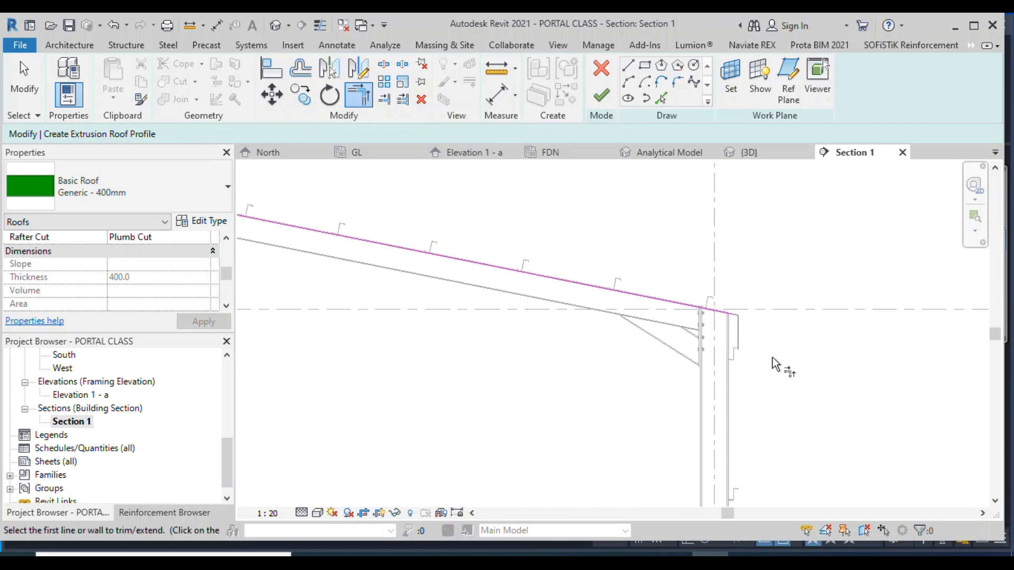
scroll(607, 289, up, 2)
key(Escape)
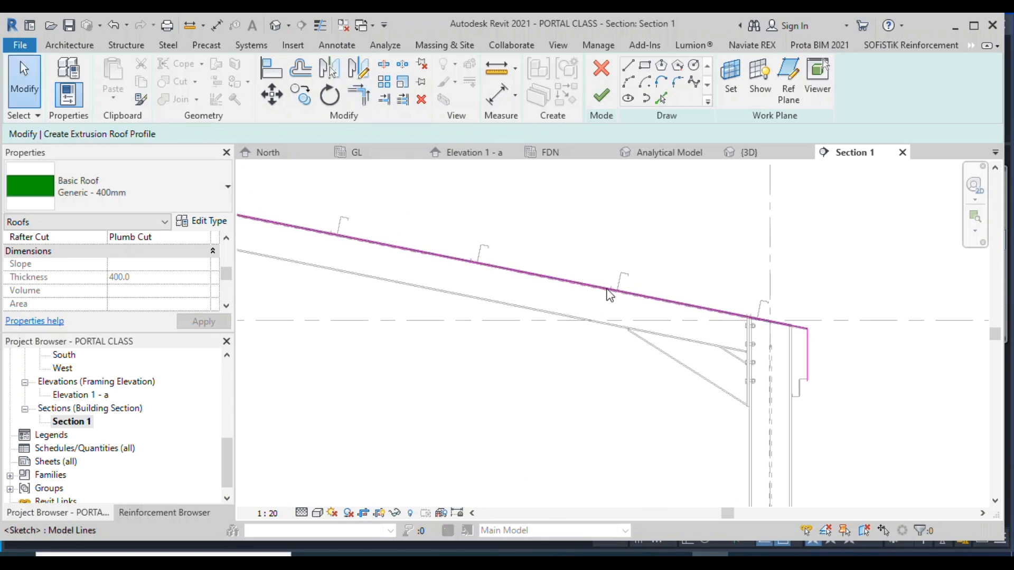
Select the roof slope line between grids 2 and 3 and nudge it up onto the tops of the purlins
click(607, 289)
key(Escape)
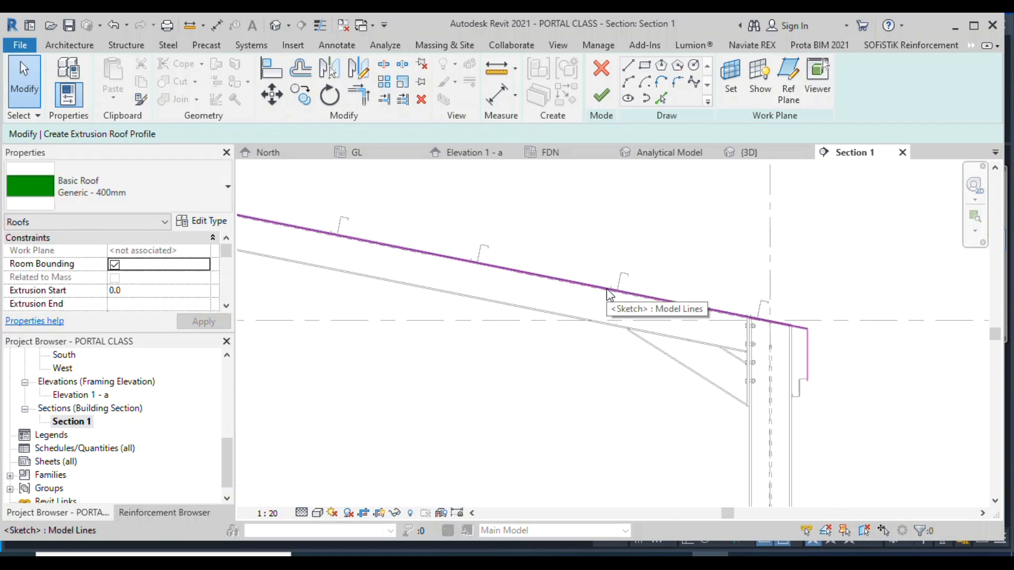
click(607, 290)
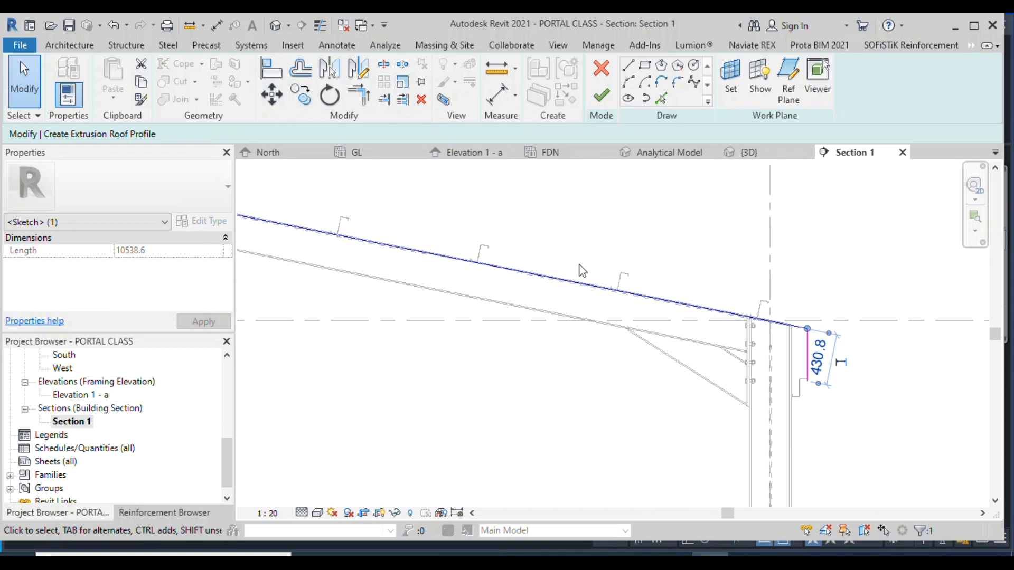
key(Up)
key(Up)
key(Up)
scroll(623, 287, up, 1)
key(Up)
key(Up)
key(Up)
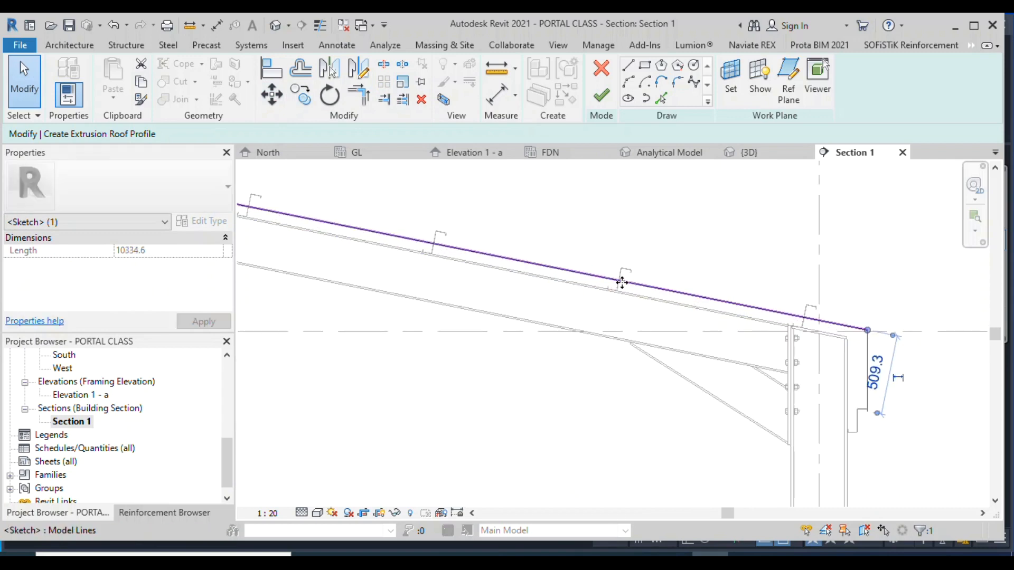
key(Up)
key(Up)
scroll(625, 270, up, 7)
key(Up)
key(Up)
key(Up)
key(Up)
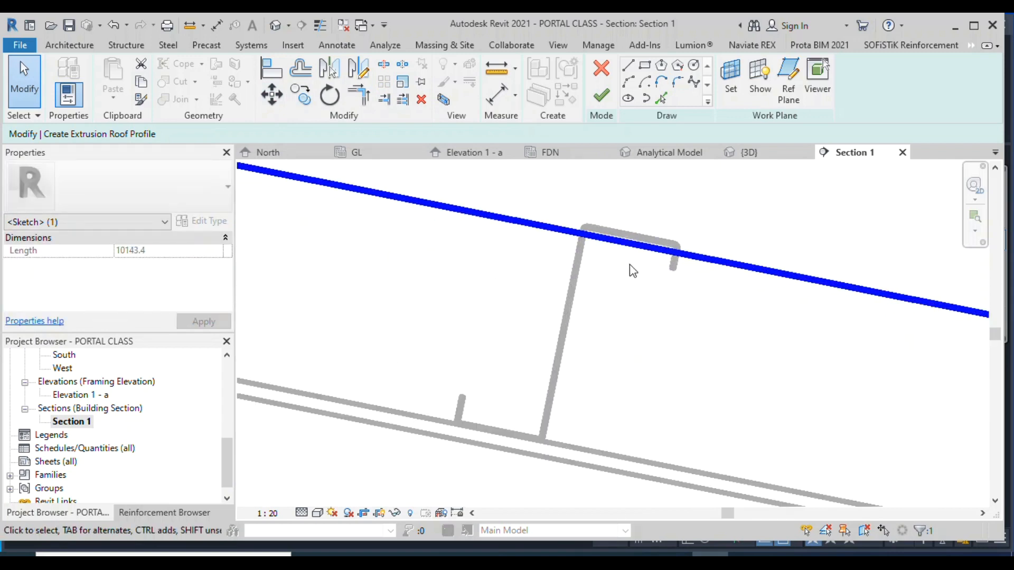
key(Up)
scroll(630, 247, down, 10)
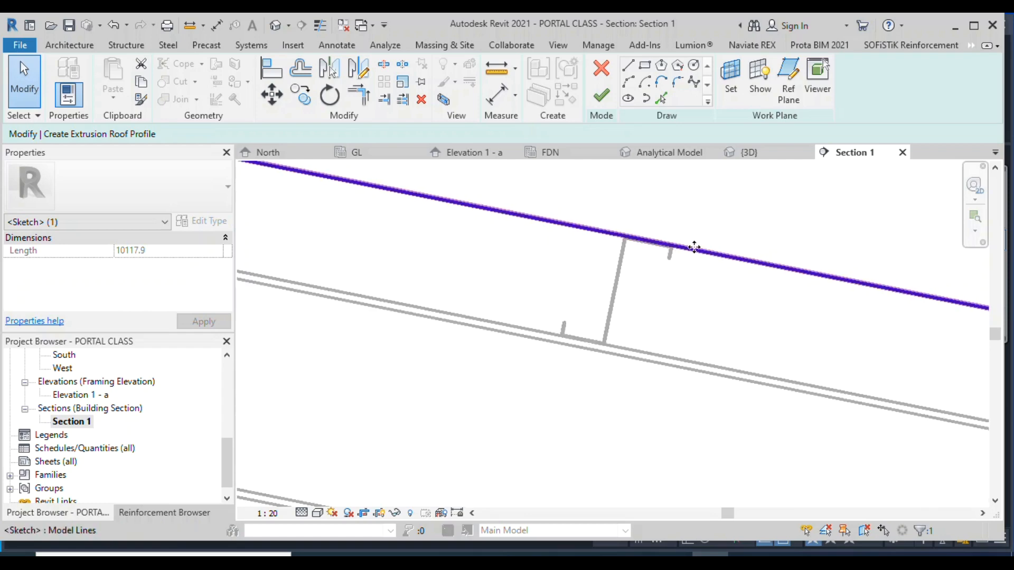
Select the roof slope line between grids 1 and 2 and nudge it up onto the tops of the purlins
scroll(475, 247, up, 8)
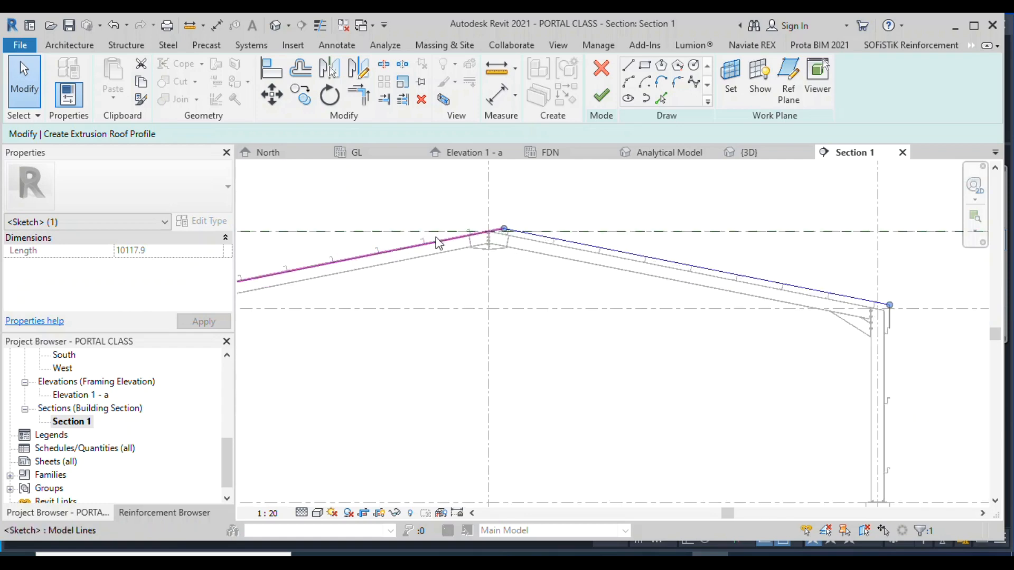
click(480, 219)
click(486, 247)
click(486, 247)
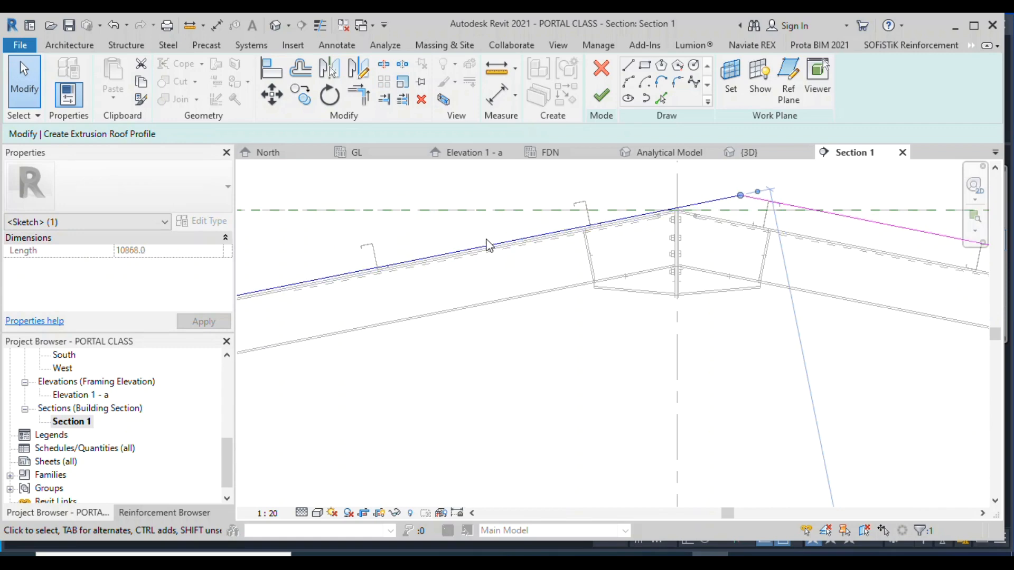
scroll(370, 243, up, 5)
scroll(389, 254, up, 2)
key(Up)
key(Up)
key(Up)
key(Up)
key(Up)
key(Up)
key(Up)
key(Up)
key(Up)
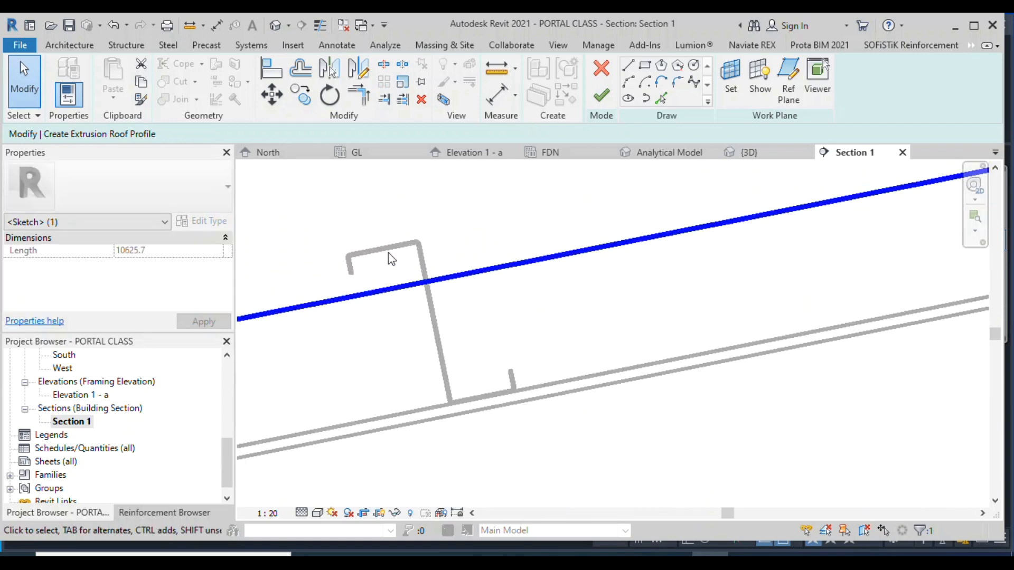
key(Up)
key(Up)
key(Up)
key(Up)
key(Up)
key(Up)
key(Up)
key(Up)
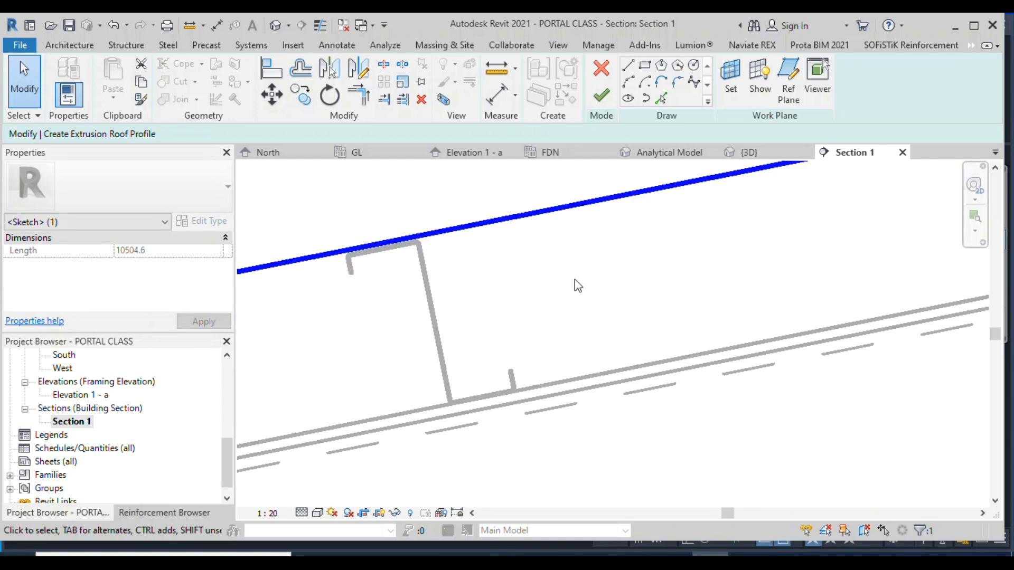
Stretch the vertical profile line at the grid 1 eave down to ground level, making it 5100 mm long
scroll(399, 267, down, 8)
scroll(458, 311, up, 6)
click(643, 274)
scroll(623, 231, down, 3)
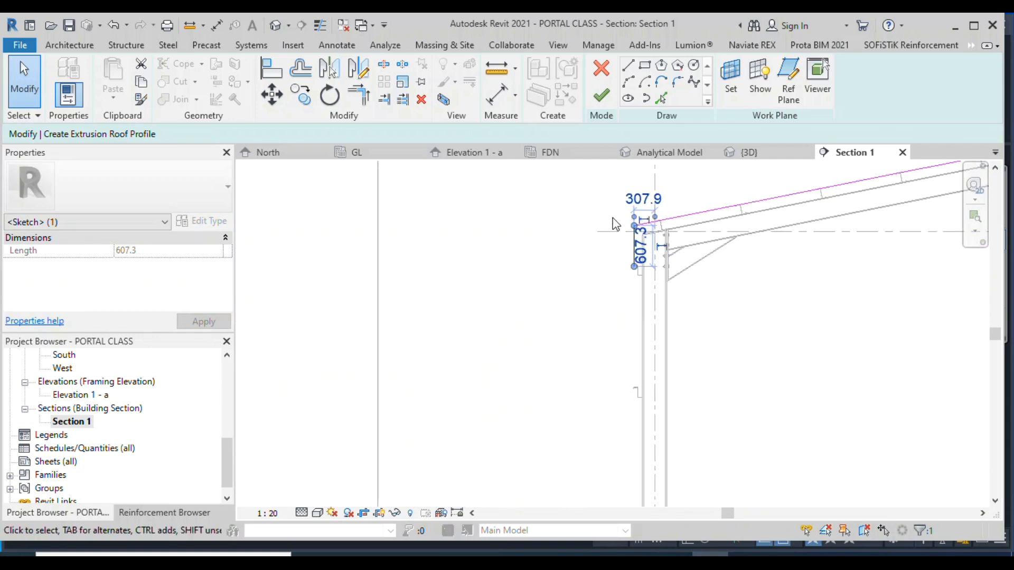
scroll(615, 224, down, 2)
scroll(624, 259, up, 2)
drag(627, 237, 631, 432)
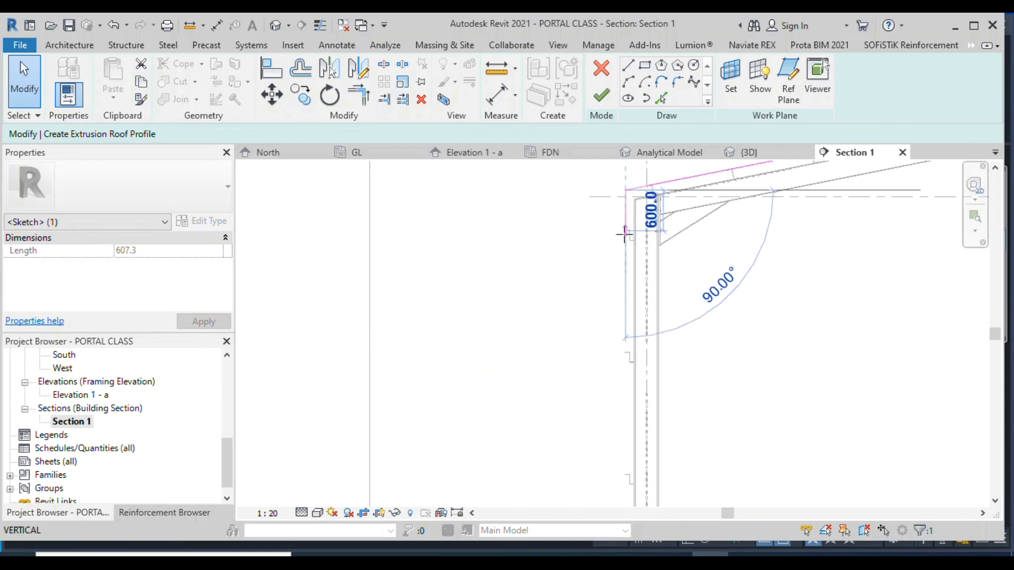
drag(632, 491, 632, 492)
scroll(557, 264, down, 2)
scroll(576, 374, up, 3)
drag(610, 376, 611, 429)
scroll(404, 295, down, 3)
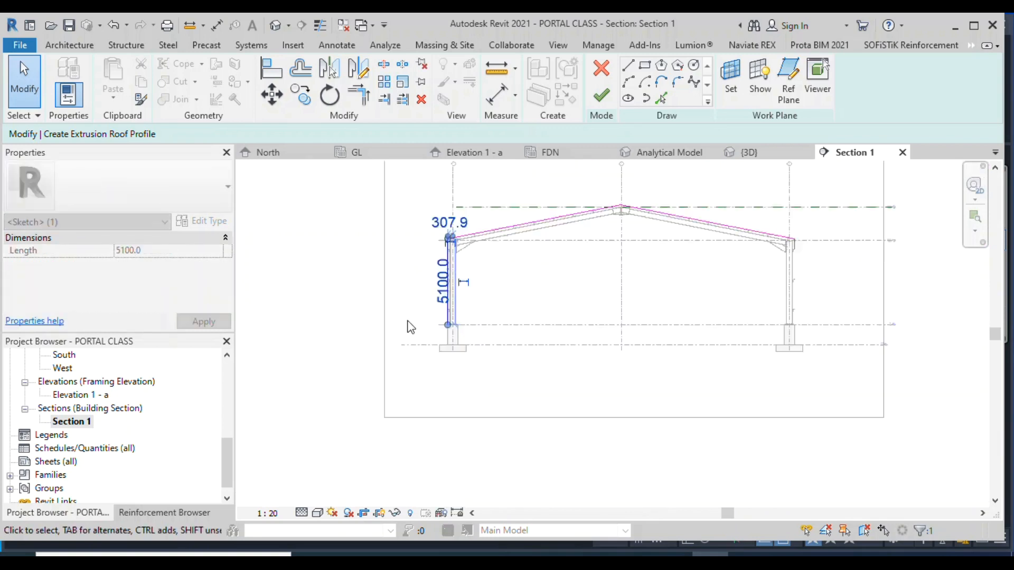
Stretch the vertical profile line at the grid 3 eave down just past ground level, making it 5200 mm long
scroll(597, 330, down, 2)
scroll(661, 296, up, 4)
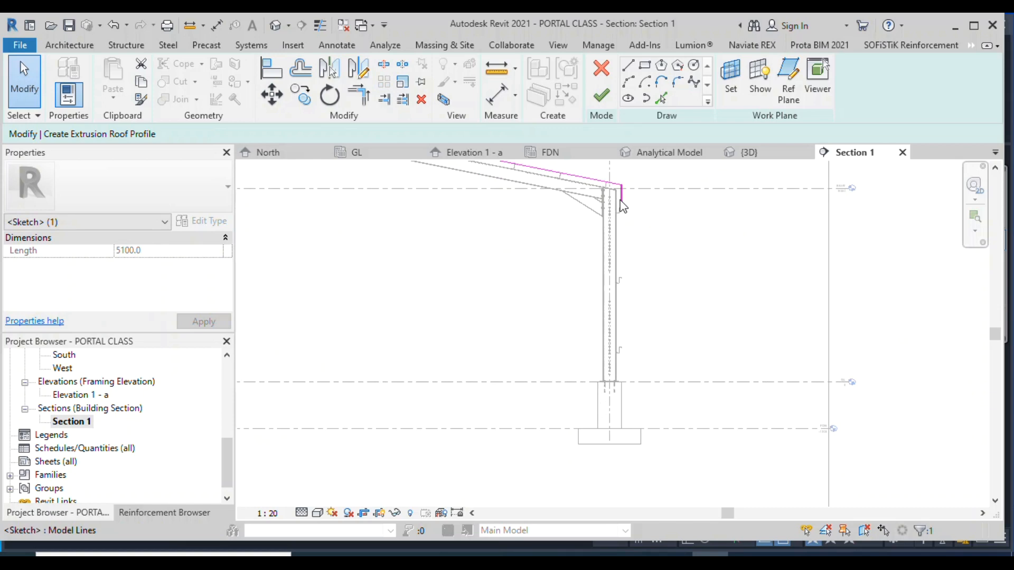
click(623, 204)
mouse_move(623, 212)
mouse_down()
mouse_move(641, 333)
mouse_move(616, 385)
mouse_move(626, 395)
mouse_up()
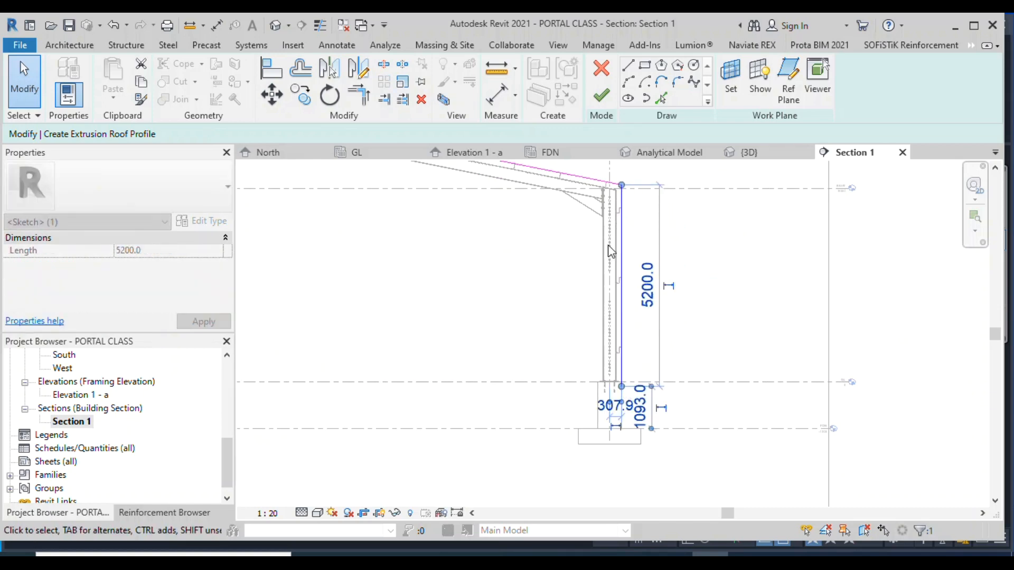
scroll(586, 206, down, 3)
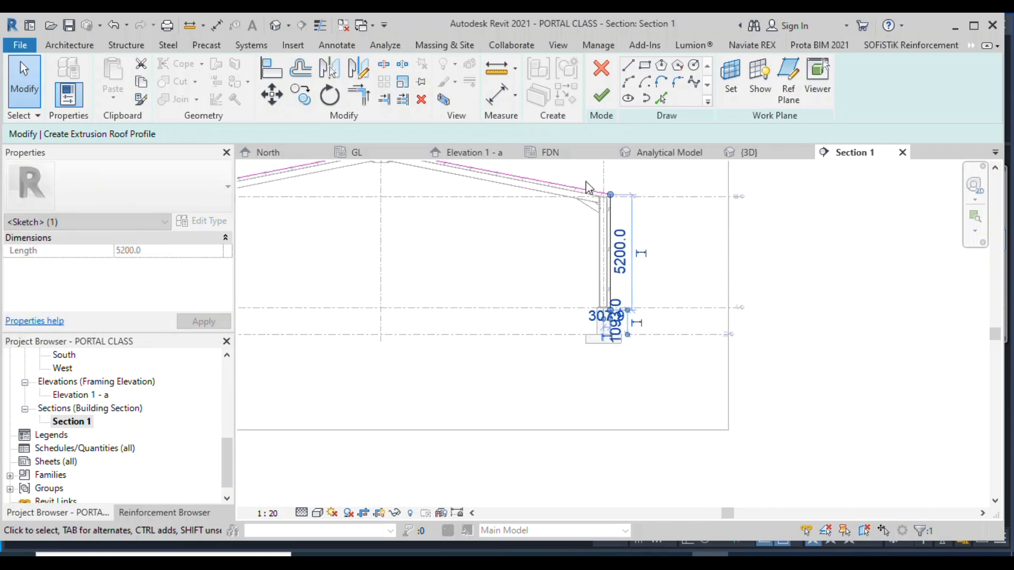
Finish the extruded roof profile sketch and show the building at an angle in the default 3D view
click(602, 95)
scroll(534, 321, down, 2)
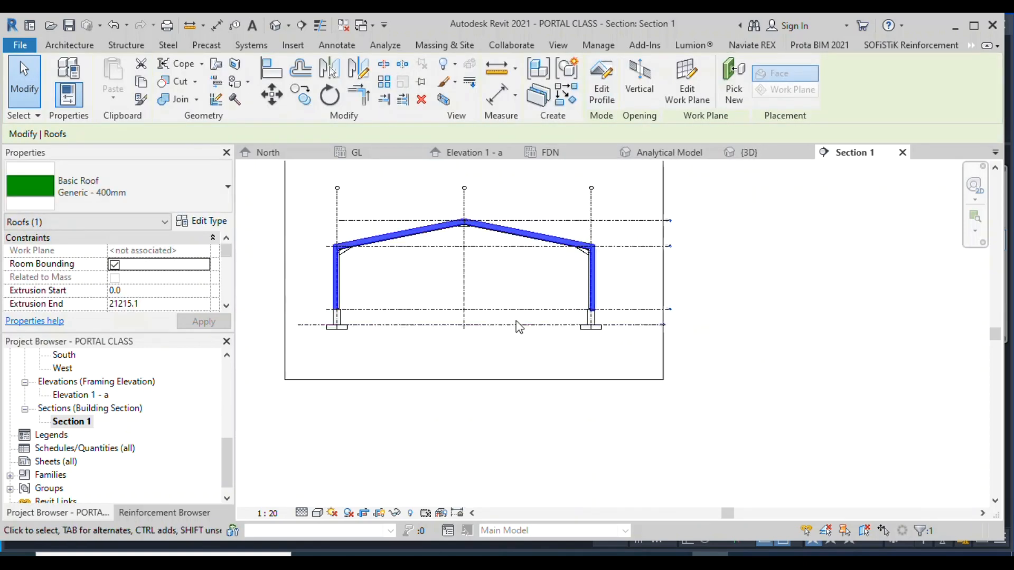
click(275, 26)
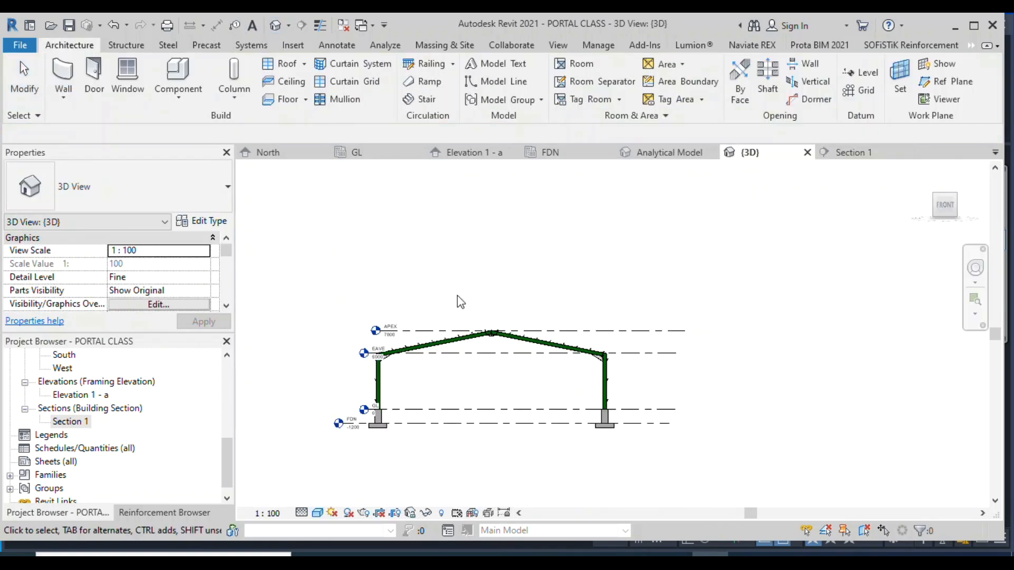
click(975, 268)
drag(722, 347, 687, 367)
mouse_move(715, 358)
mouse_down()
mouse_move(694, 328)
mouse_move(693, 349)
mouse_move(724, 359)
mouse_up()
drag(452, 374, 385, 364)
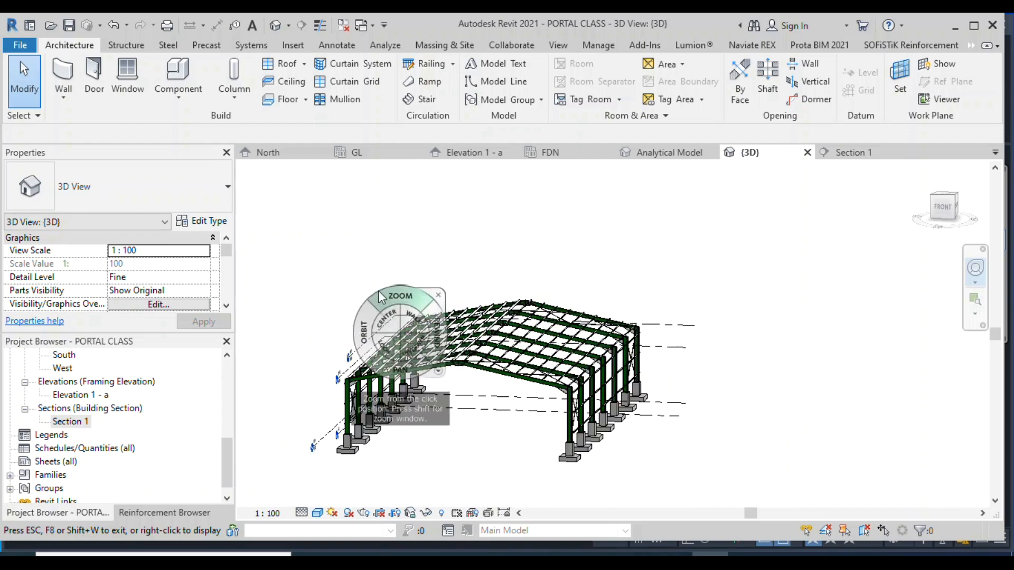
Turn on the Roofs model category in the 3D view's visibility/graphics overrides
key(g)
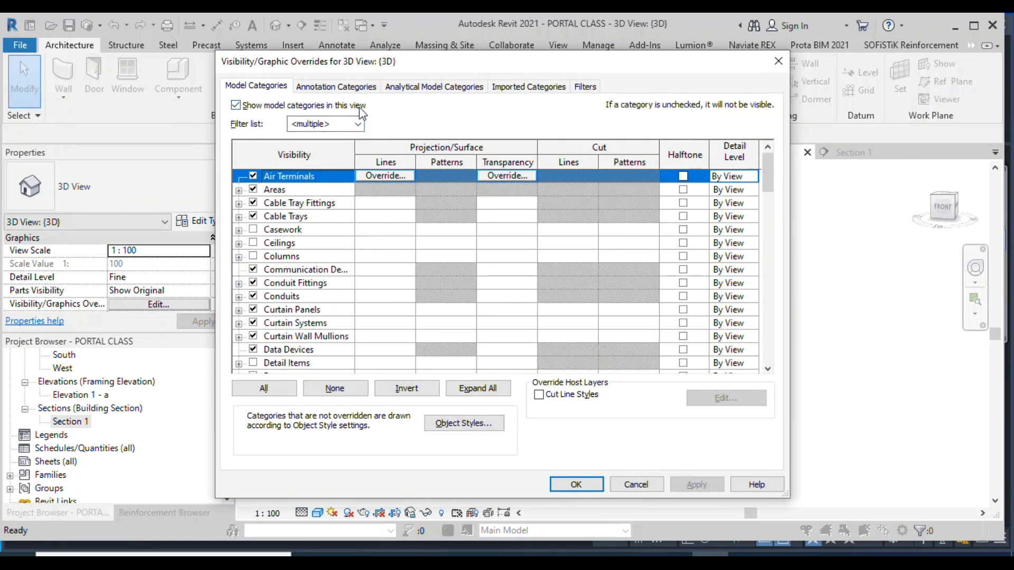
scroll(330, 306, down, 4)
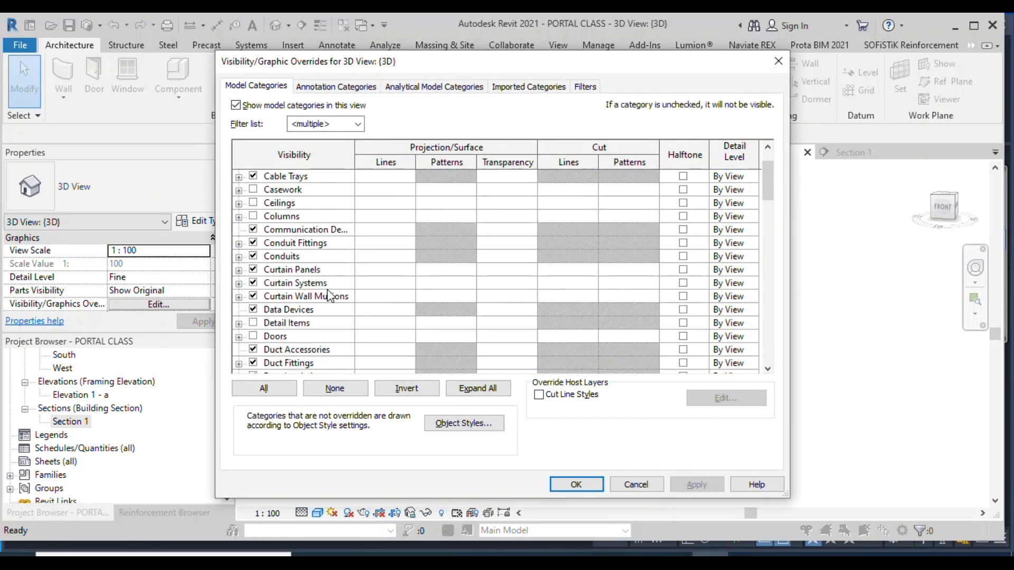
scroll(331, 314, down, 1)
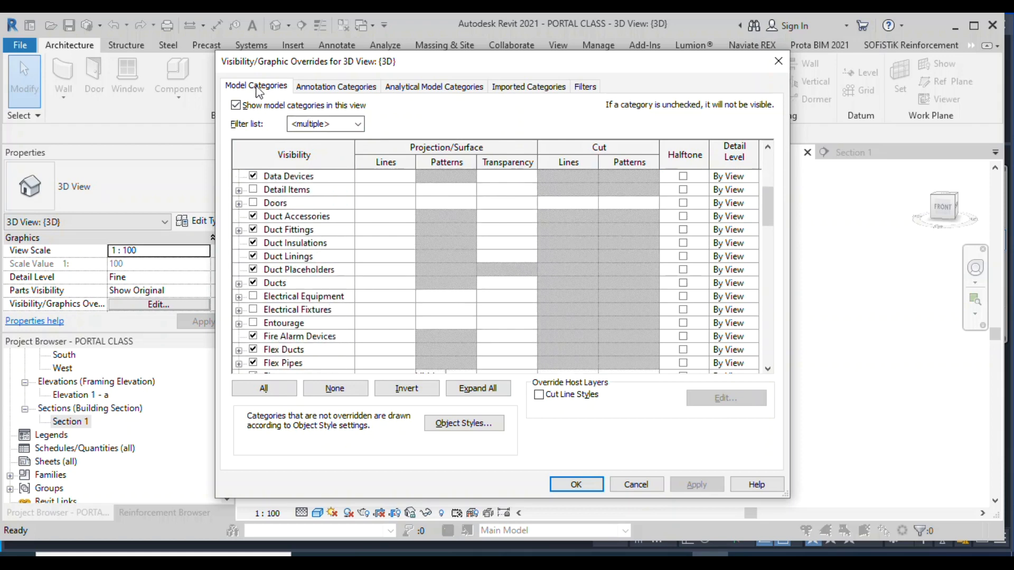
scroll(296, 227, up, 5)
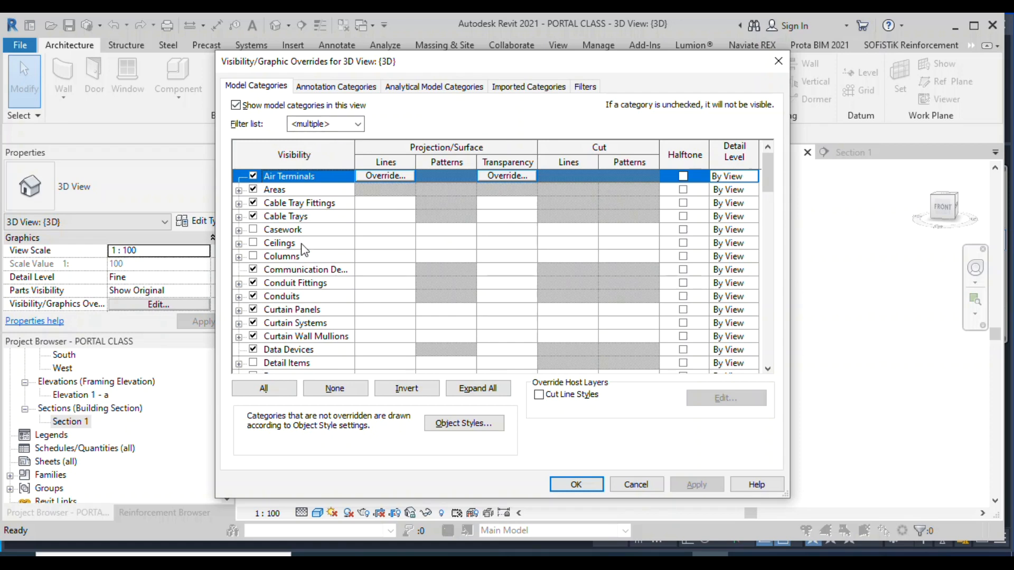
scroll(302, 246, down, 5)
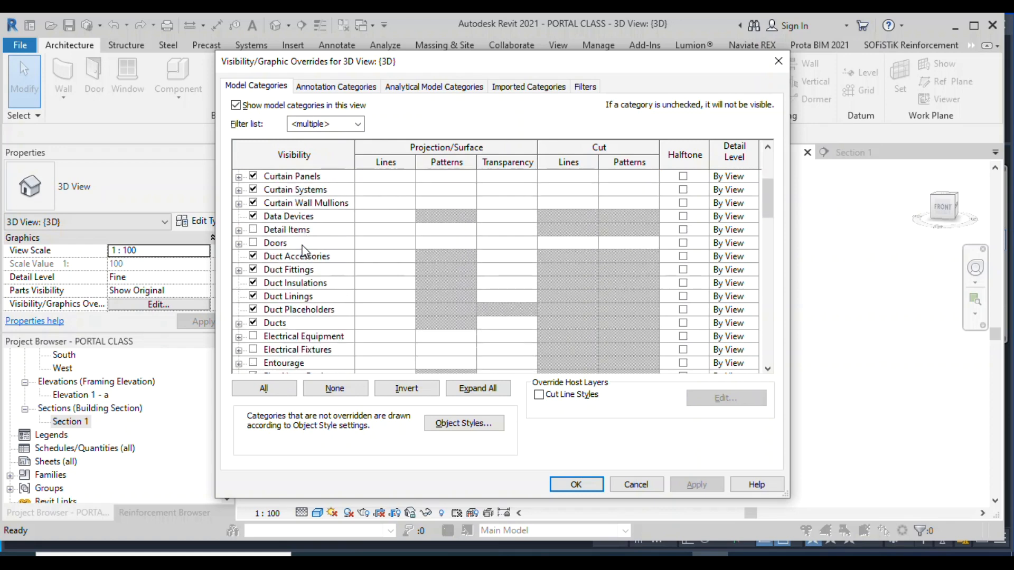
scroll(303, 248, down, 10)
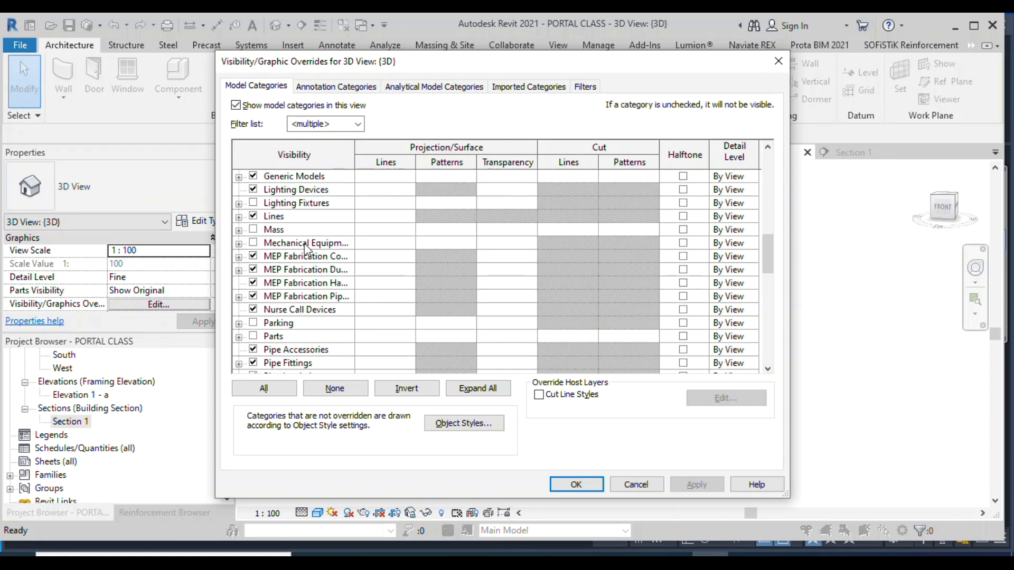
scroll(305, 248, up, 2)
scroll(305, 248, down, 9)
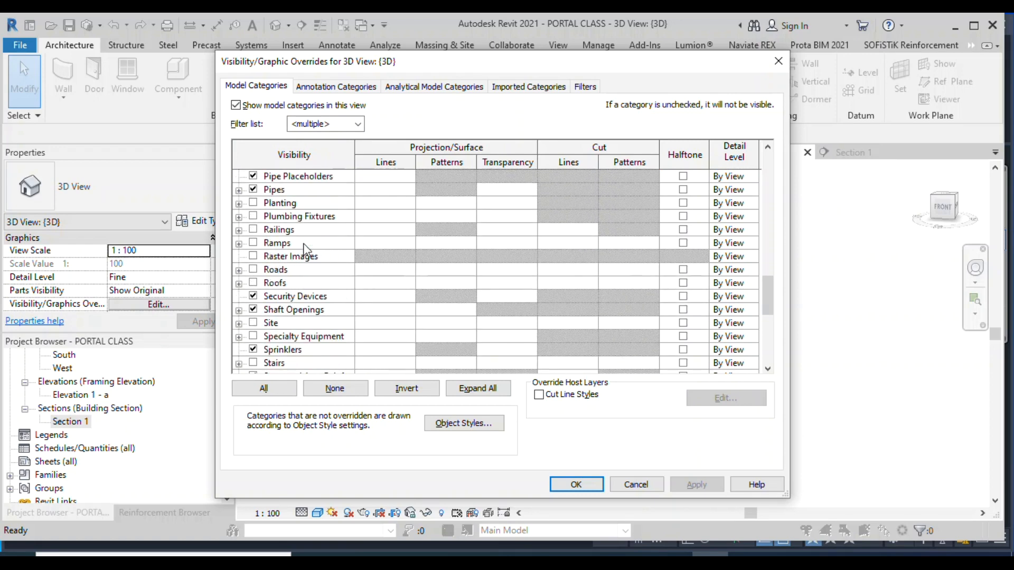
click(253, 284)
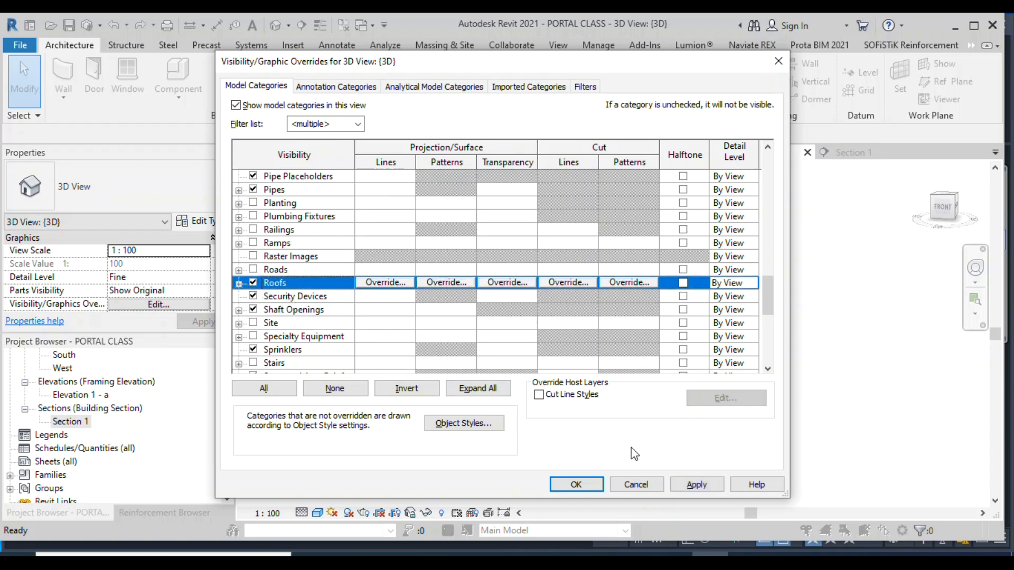
click(698, 484)
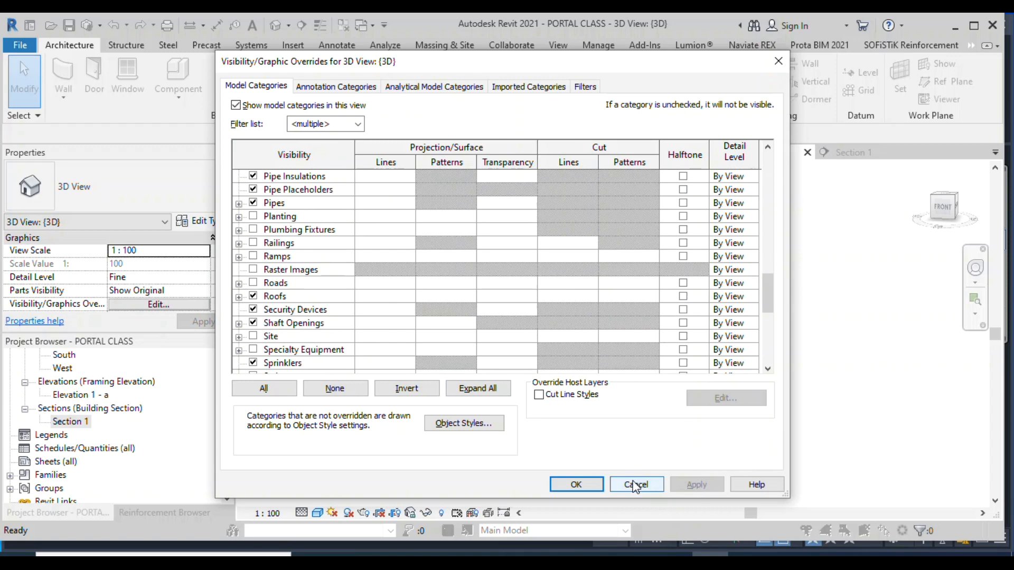
click(577, 484)
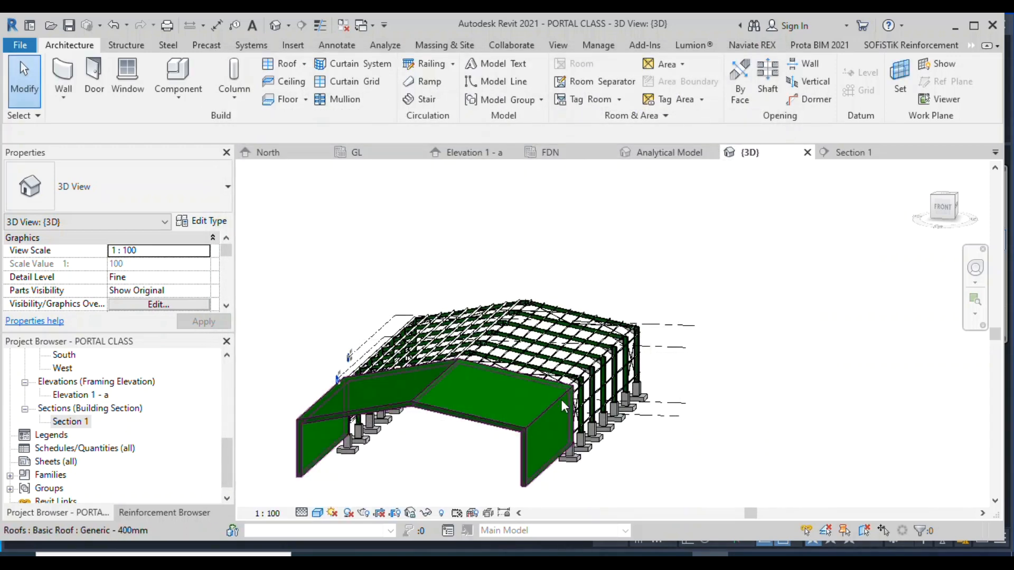
Select the roof and stretch its extrusion start over the frames to the far end frame, at about -30267 mm
scroll(492, 361, down, 2)
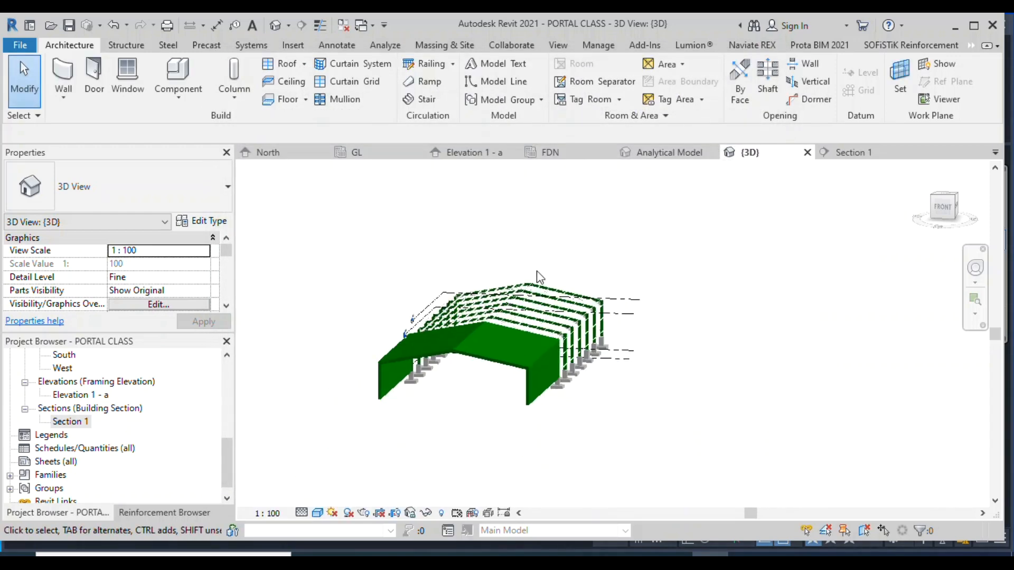
click(503, 365)
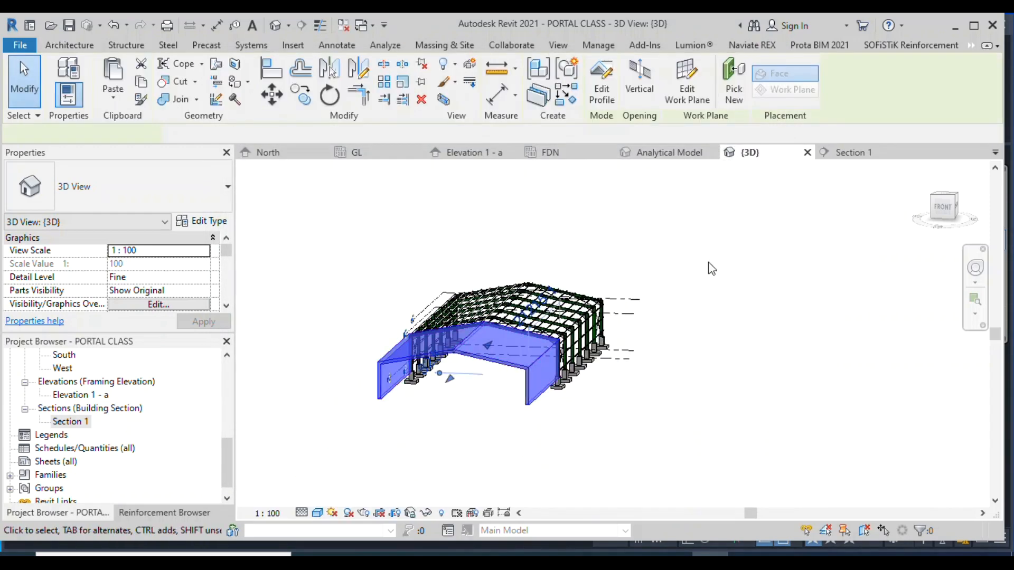
click(960, 217)
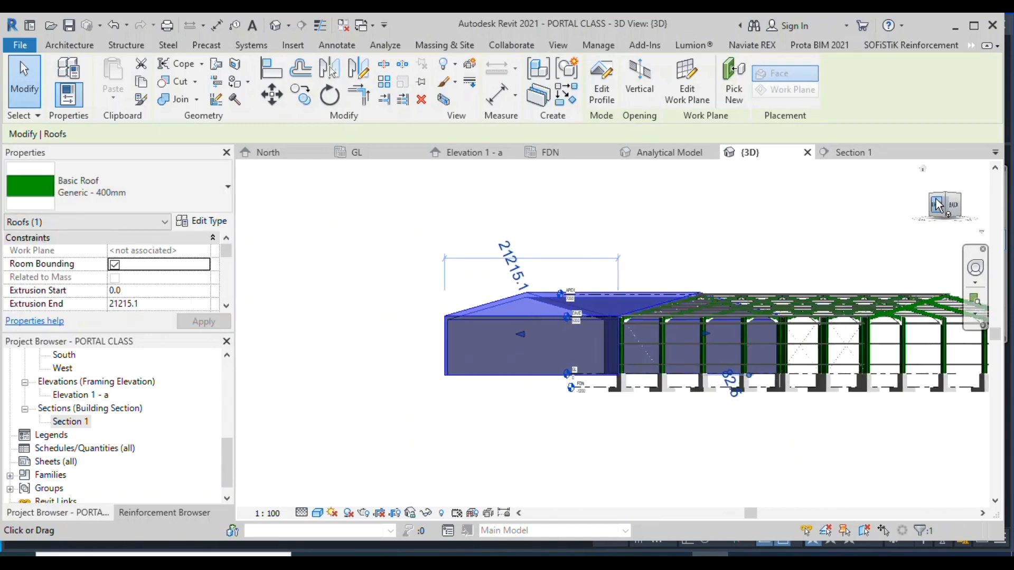
click(935, 199)
scroll(565, 394, down, 2)
click(565, 393)
click(589, 320)
scroll(696, 338, up, 1)
drag(696, 338, 955, 349)
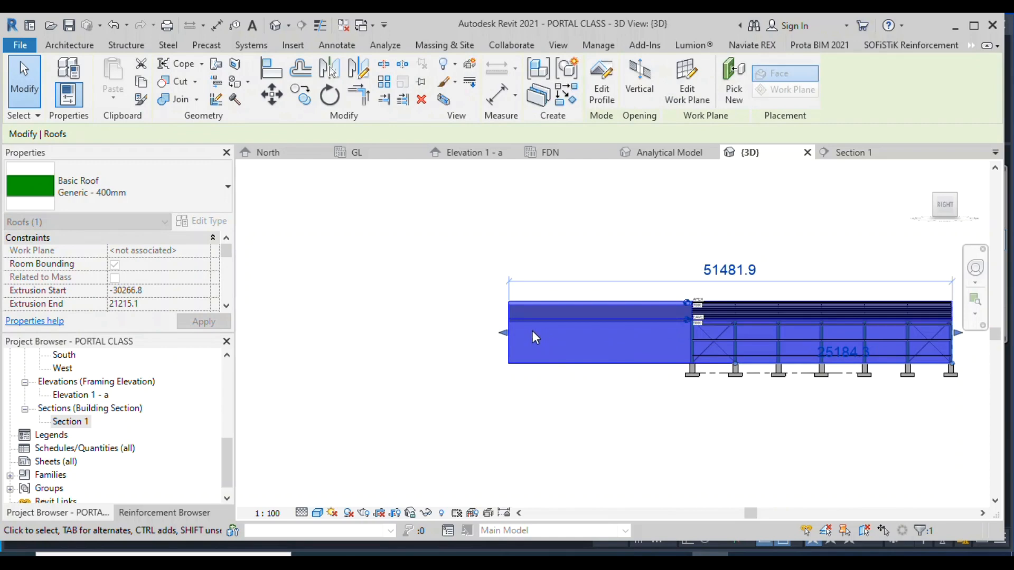
Pull the roof's overhanging extrusion end back to the first portal frame, at about 163 mm
drag(508, 335, 687, 342)
scroll(740, 343, up, 5)
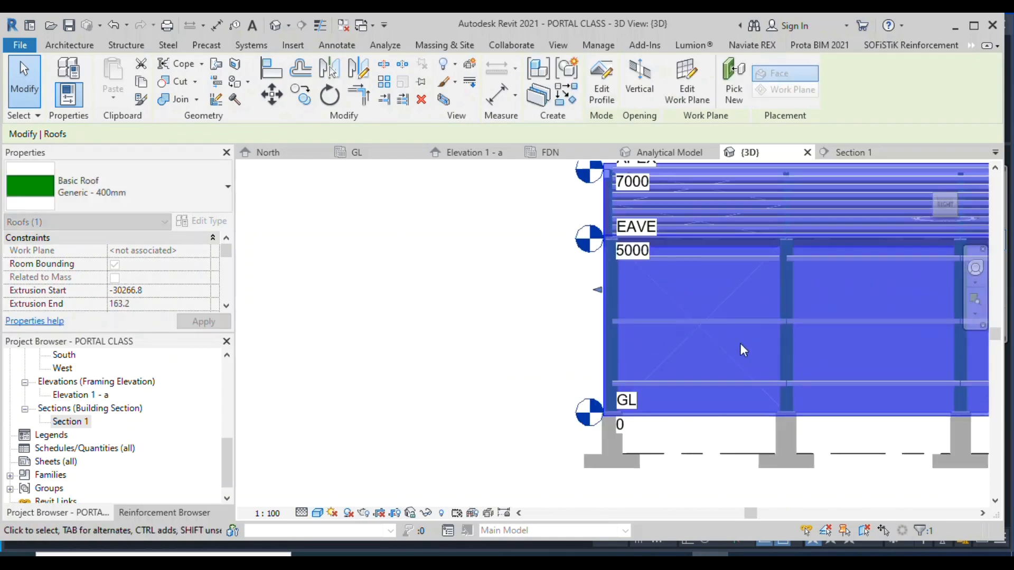
scroll(616, 285, up, 2)
drag(613, 281, 619, 284)
scroll(439, 364, down, 7)
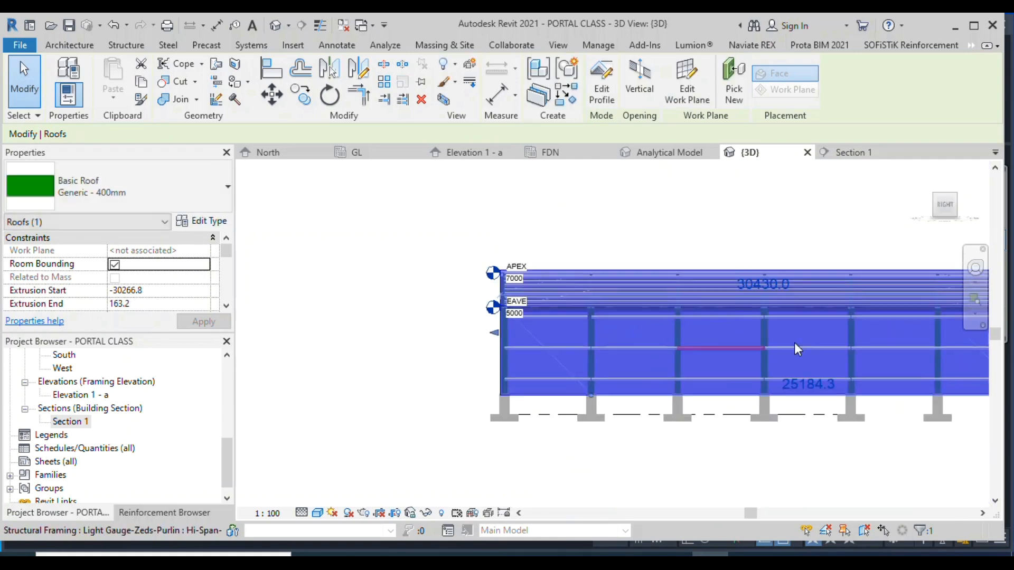
scroll(917, 338, up, 5)
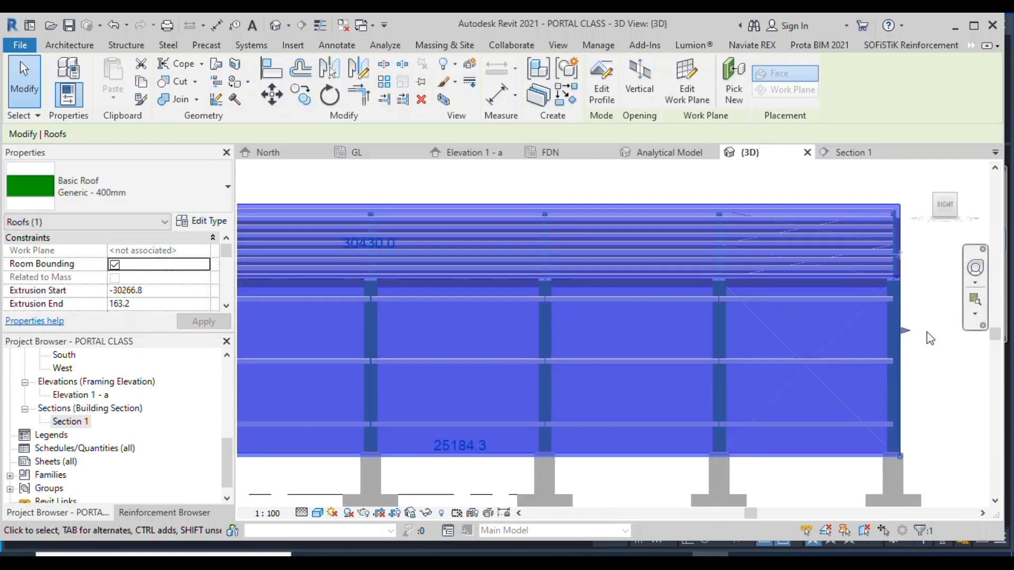
click(975, 280)
drag(434, 322, 602, 320)
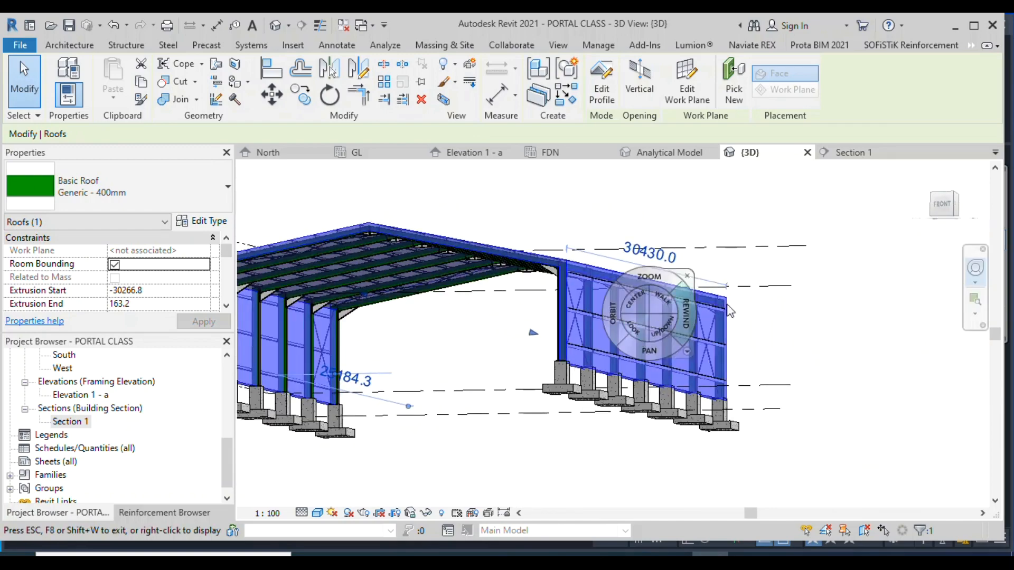
scroll(732, 310, down, 2)
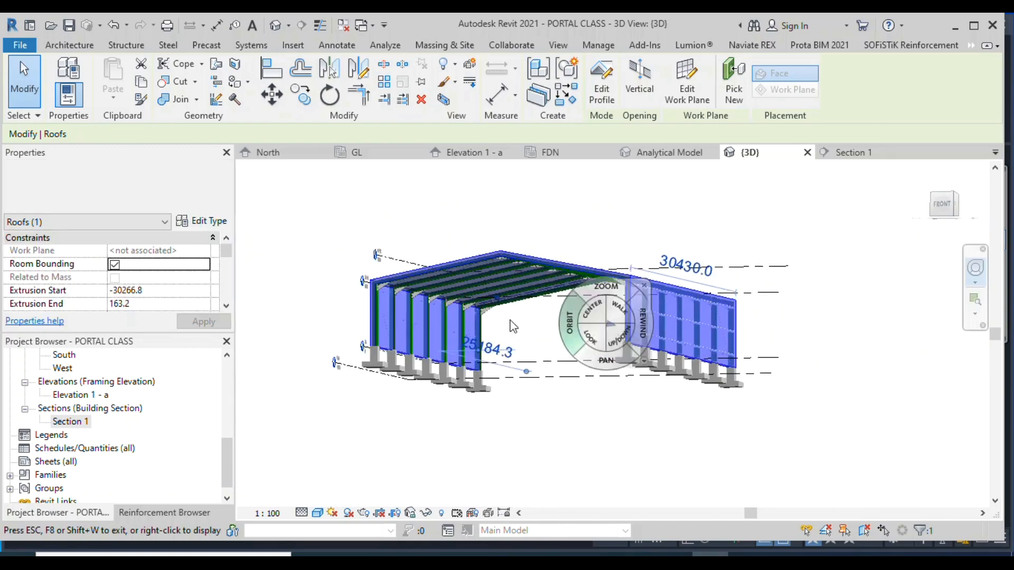
Duplicate the roof's Generic - 400mm type under the suggested name and set its structure layer thickness to 6 mm
click(75, 72)
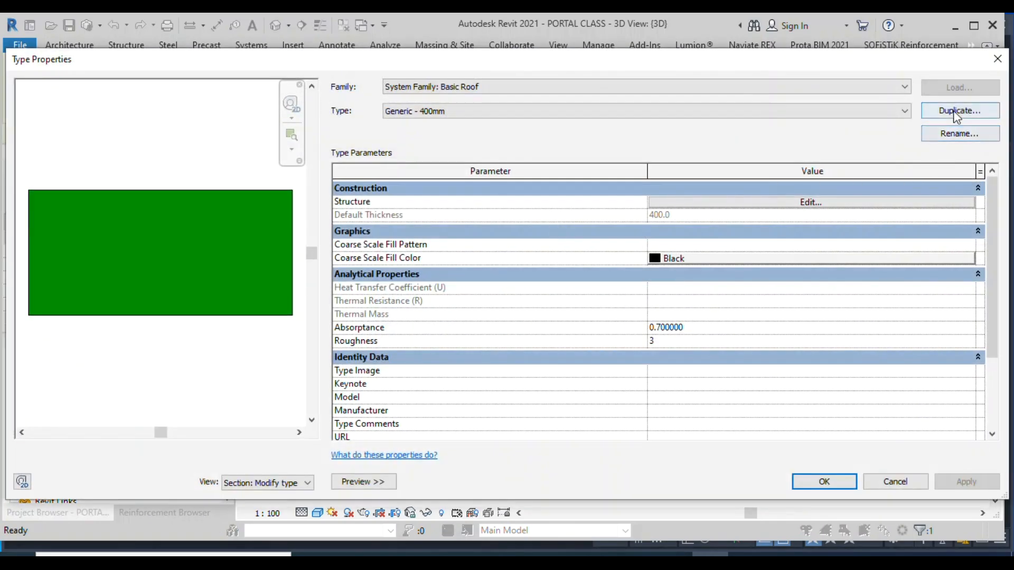
click(955, 112)
click(525, 311)
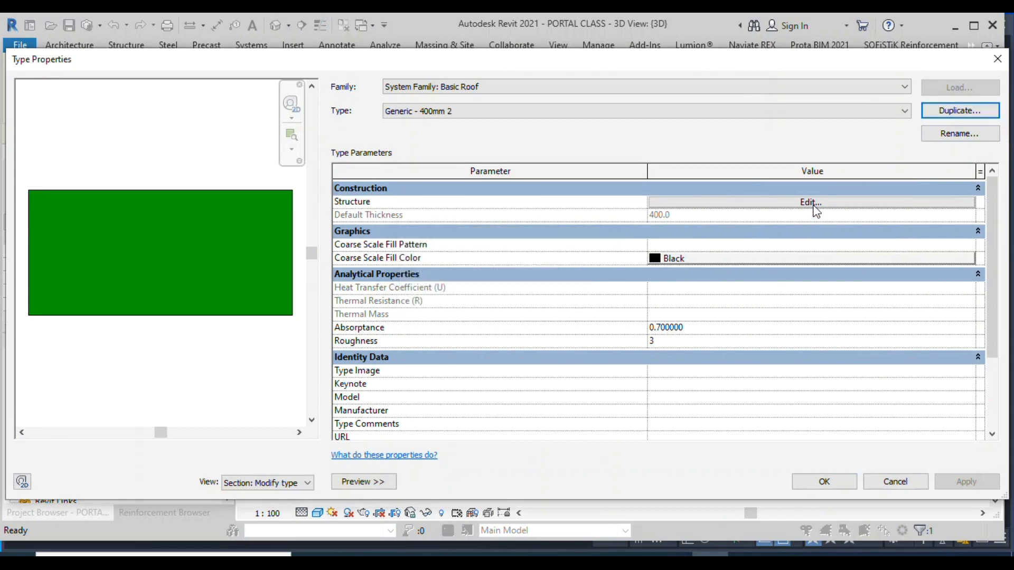
click(813, 203)
click(692, 199)
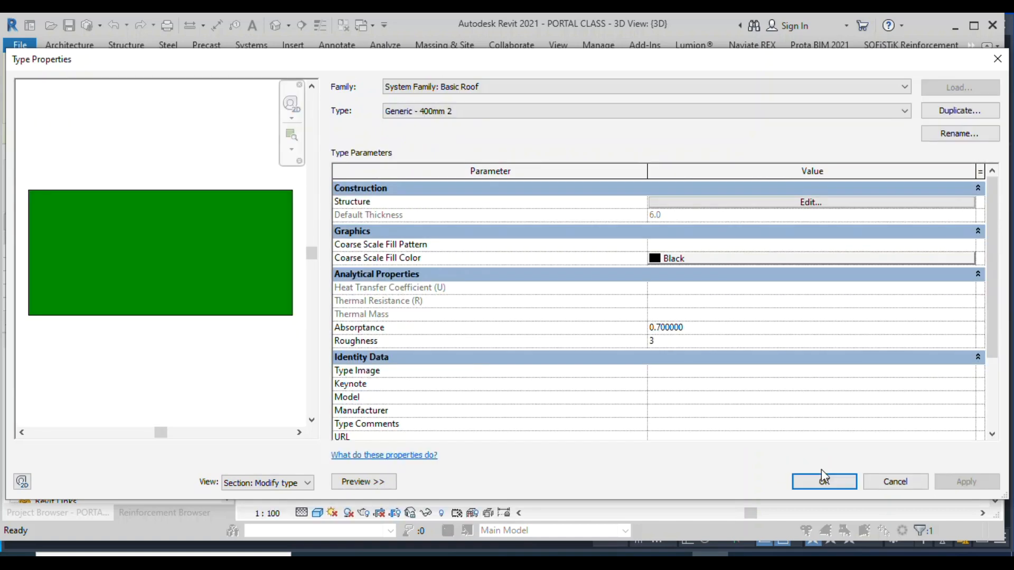
click(824, 479)
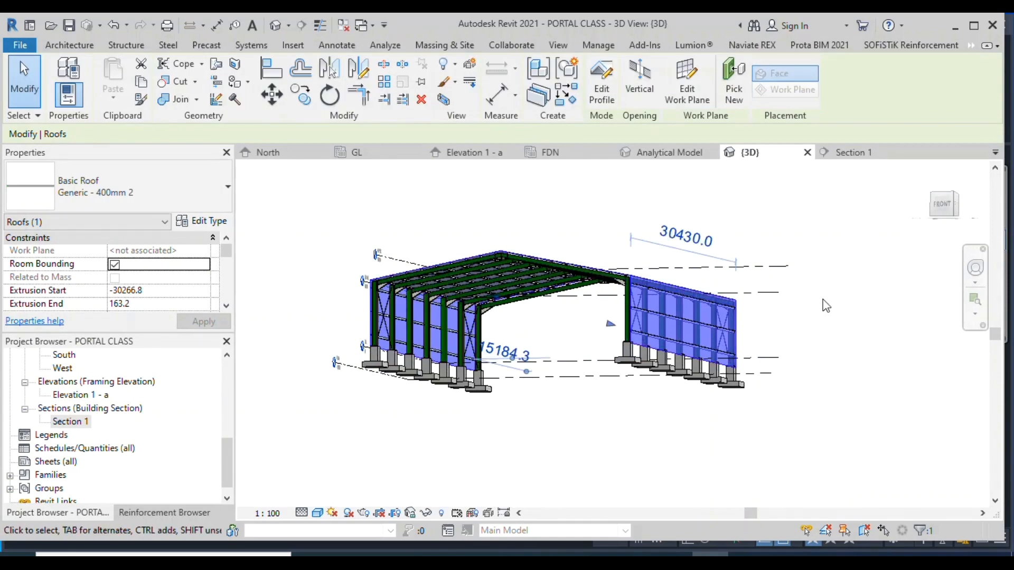
Deselect the roof and examine the thin cladding from outside and from beneath, around the frame knees and purlins
mouse_move(826, 306)
shift+middle_down()
mouse_move(667, 346)
mouse_move(670, 372)
shift+middle_up()
drag(666, 368, 782, 355)
key(Escape)
key(Escape)
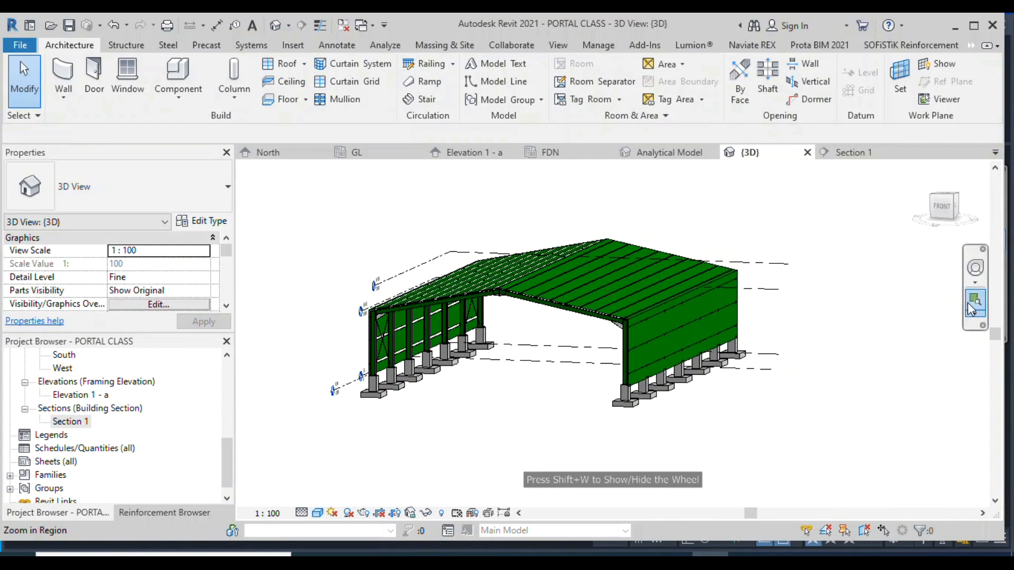
click(976, 272)
drag(710, 336, 815, 339)
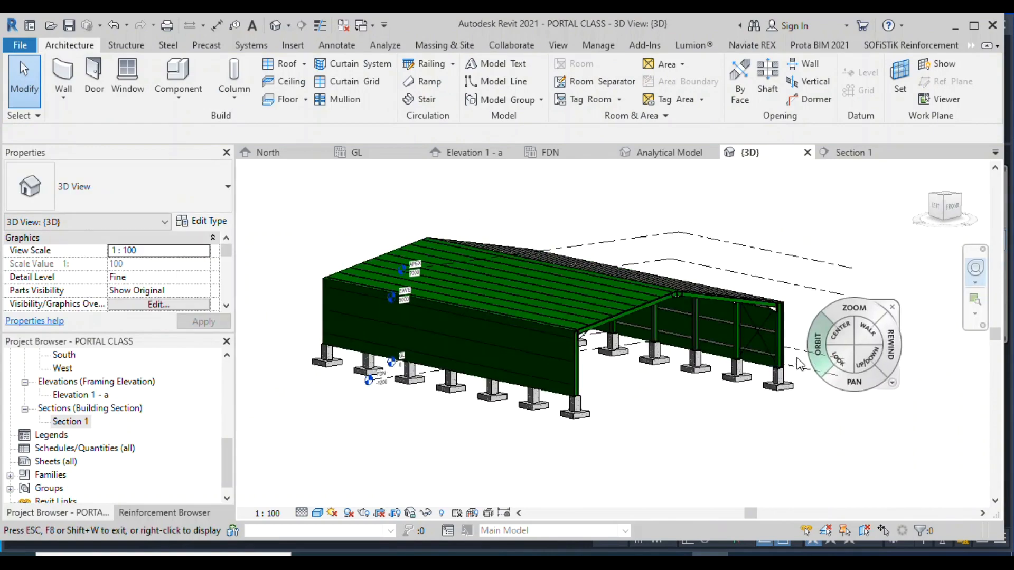
scroll(660, 366, up, 1)
mouse_move(661, 371)
shift+middle_down()
mouse_move(382, 378)
mouse_move(433, 343)
mouse_move(519, 360)
shift+middle_up()
scroll(669, 217, up, 3)
scroll(808, 206, up, 3)
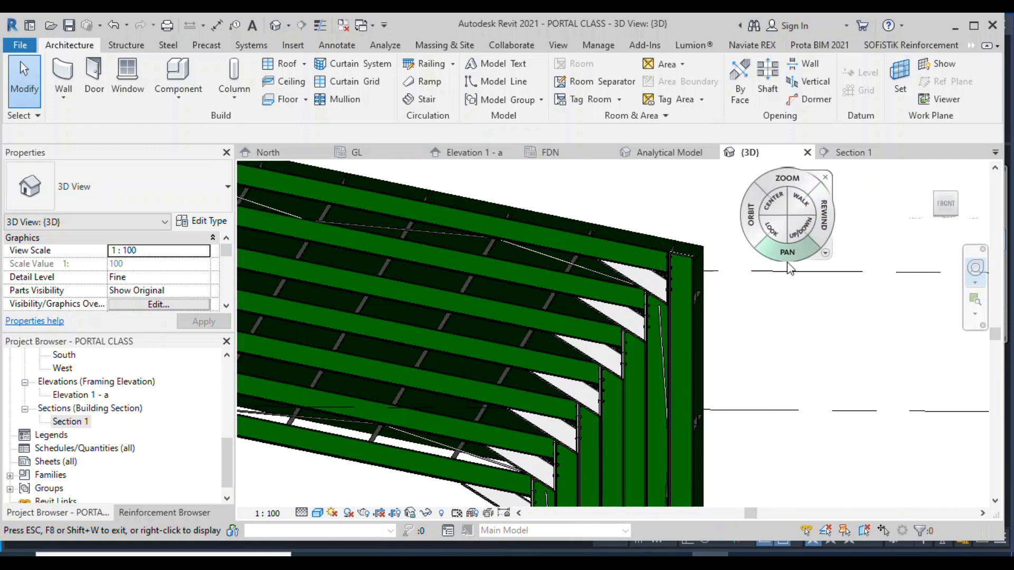
scroll(781, 269, down, 2)
shift+middle_drag(640, 348, 679, 300)
scroll(742, 258, down, 2)
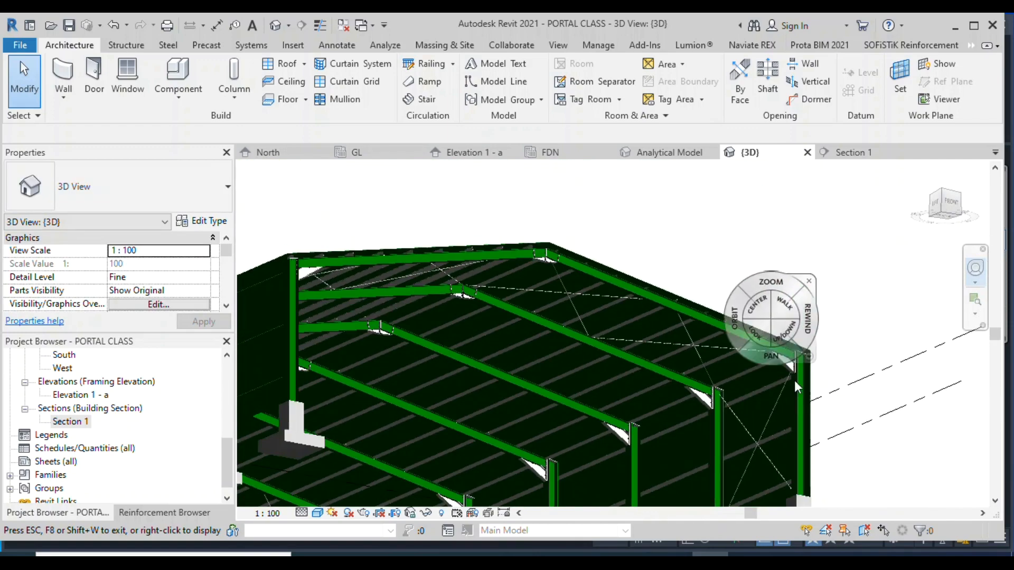
scroll(741, 447, up, 5)
scroll(742, 447, up, 1)
scroll(714, 322, down, 5)
scroll(571, 243, down, 5)
shift+middle_drag(528, 336, 444, 331)
scroll(779, 356, down, 2)
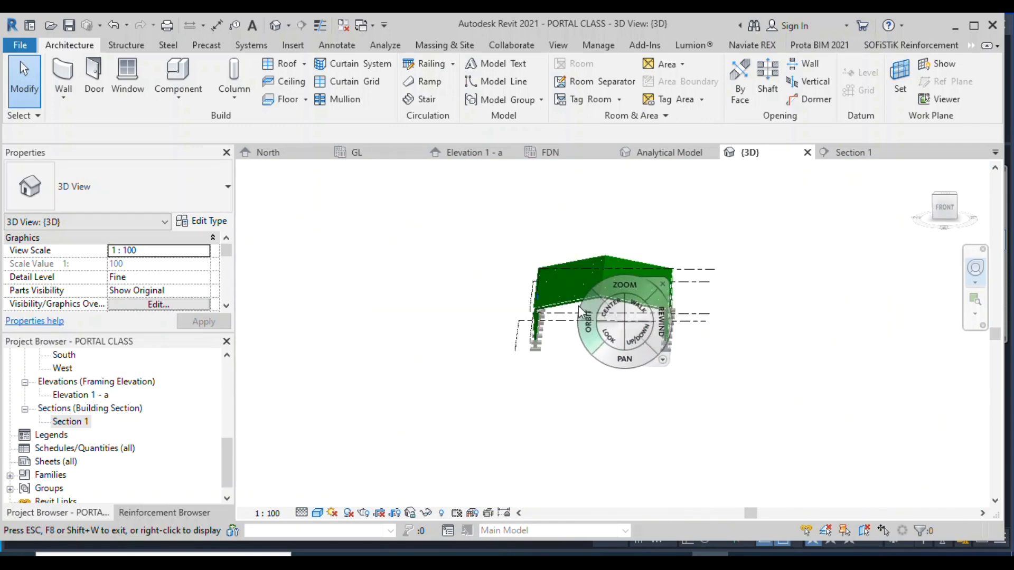
Examine the building's front opening, side cladding and roof slopes from the front and from above
shift+middle_drag(575, 318, 502, 339)
scroll(575, 402, up, 2)
scroll(622, 422, up, 2)
shift+middle_drag(525, 398, 458, 368)
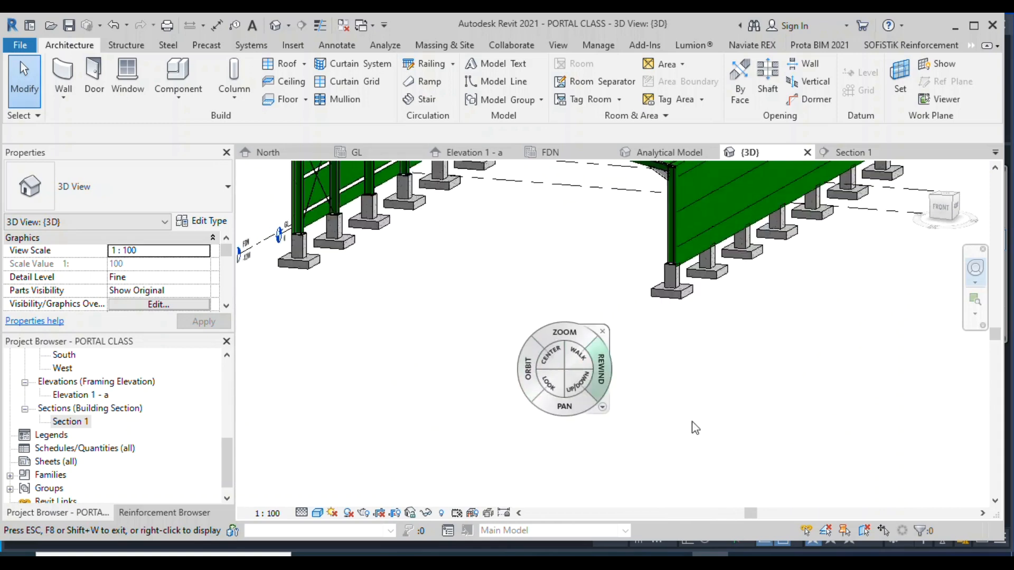
scroll(657, 407, down, 3)
shift+middle_drag(372, 373, 477, 378)
scroll(641, 335, down, 2)
shift+middle_drag(523, 255, 397, 234)
scroll(653, 250, up, 2)
shift+middle_drag(625, 288, 653, 300)
scroll(845, 311, up, 5)
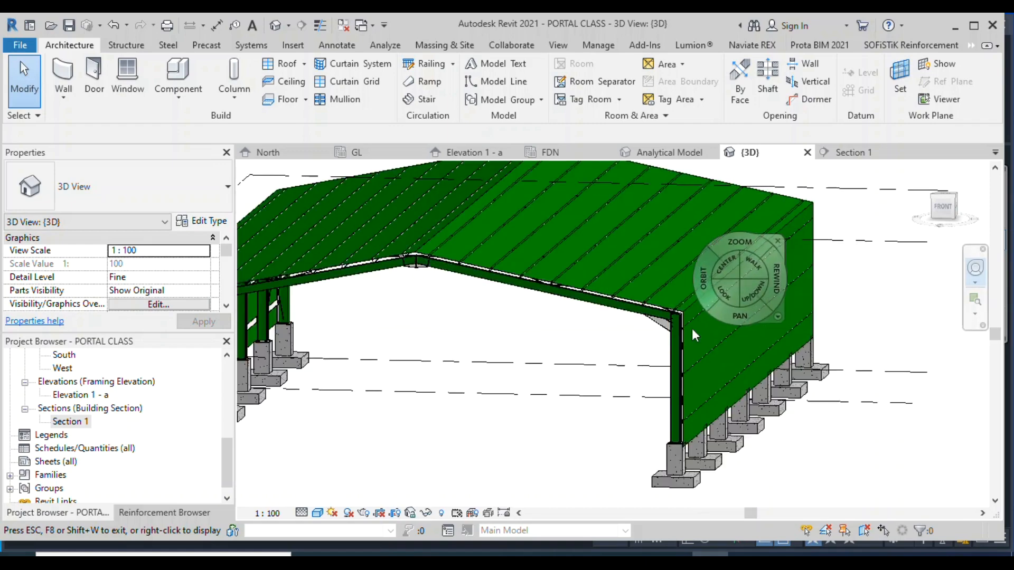
scroll(697, 319, down, 3)
drag(514, 316, 544, 315)
drag(435, 293, 401, 302)
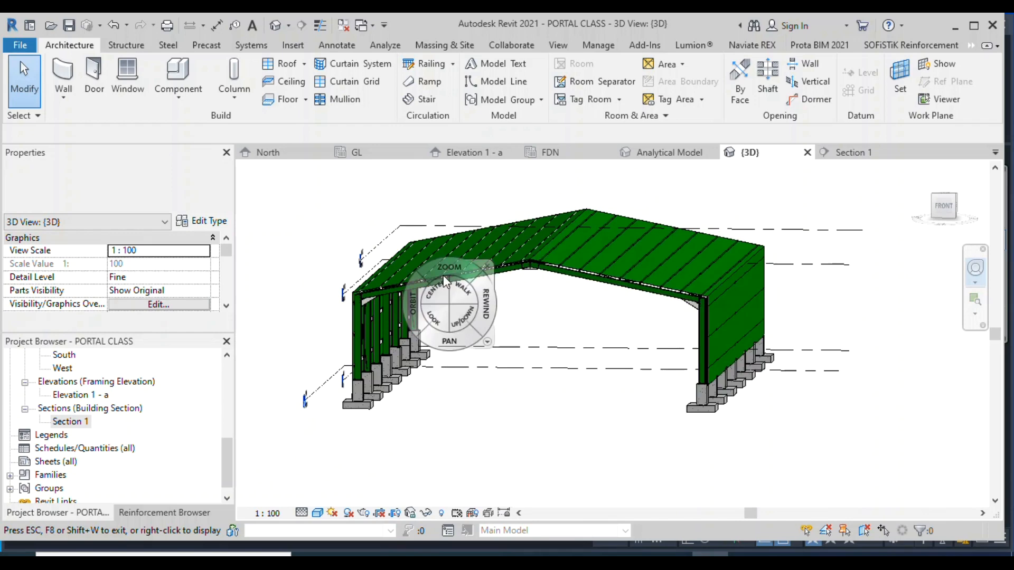
scroll(785, 295, up, 3)
scroll(782, 311, down, 3)
drag(474, 298, 380, 324)
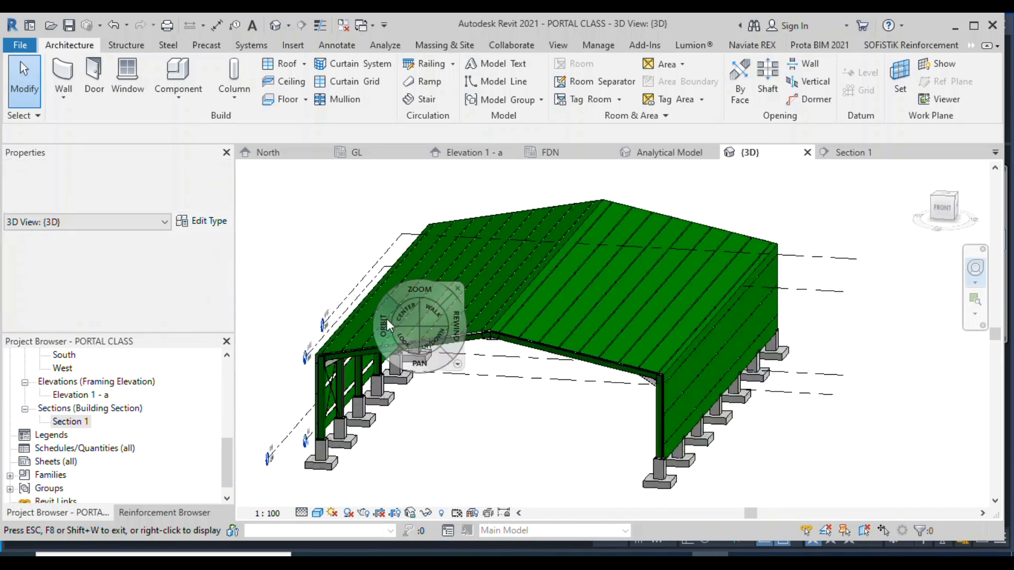
key(Escape)
scroll(756, 315, down, 3)
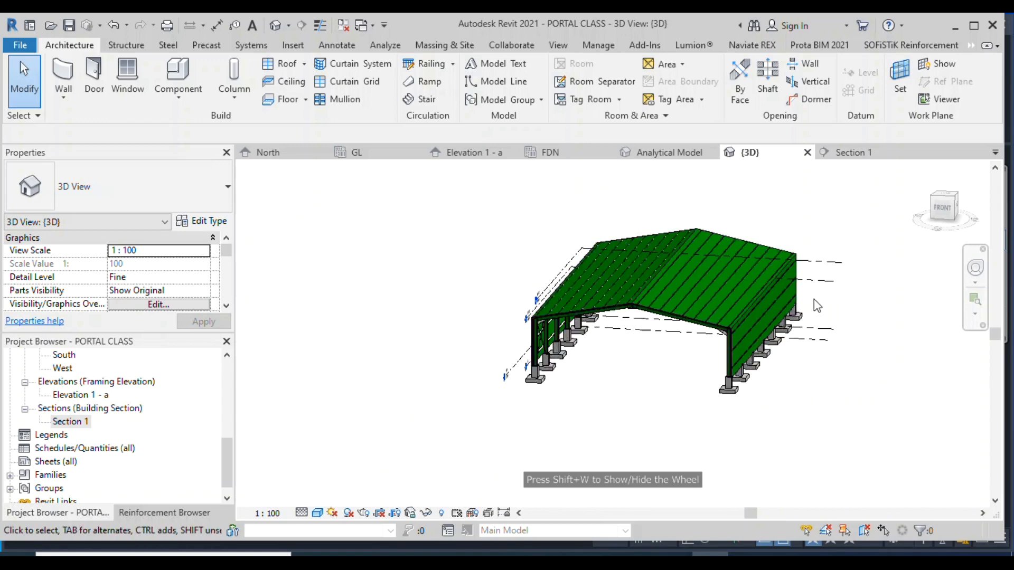
Duplicate the roof's type again under the suggested name and open the material selection for its structure layer
click(795, 261)
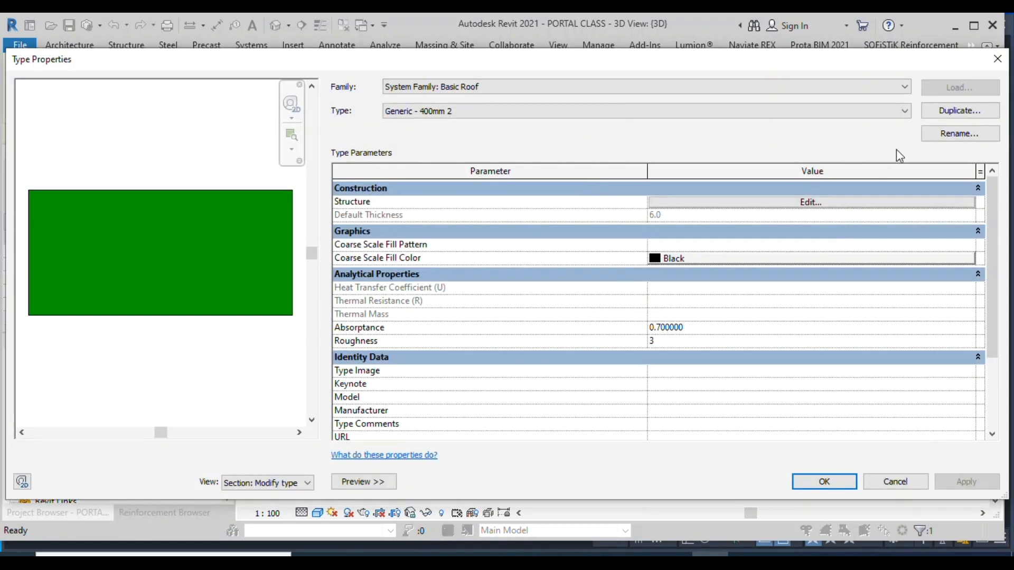
click(973, 110)
click(520, 310)
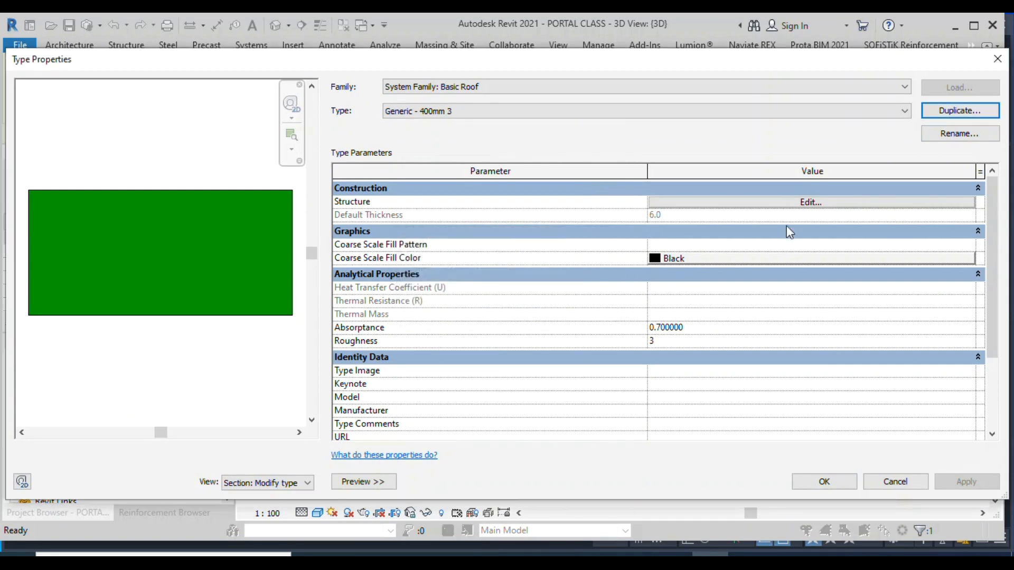
click(805, 204)
click(646, 202)
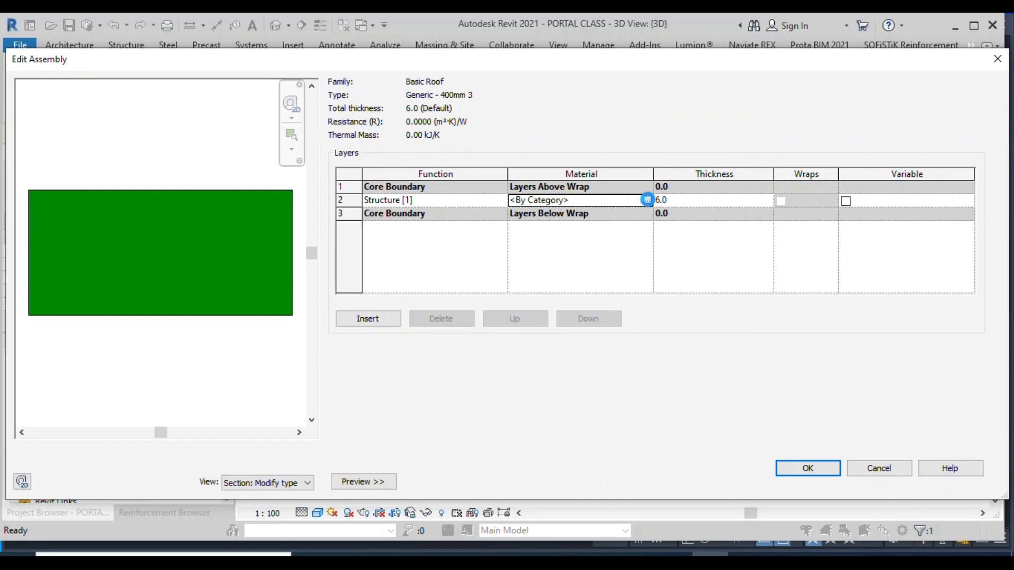
click(648, 200)
Search the project materials for "CLAD" and clear the search
click(398, 131)
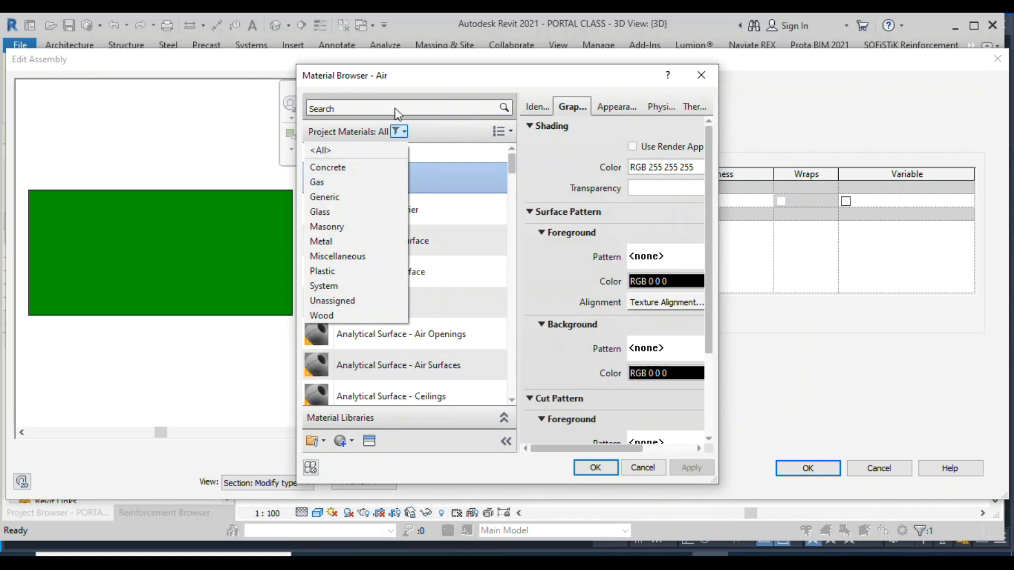
click(398, 103)
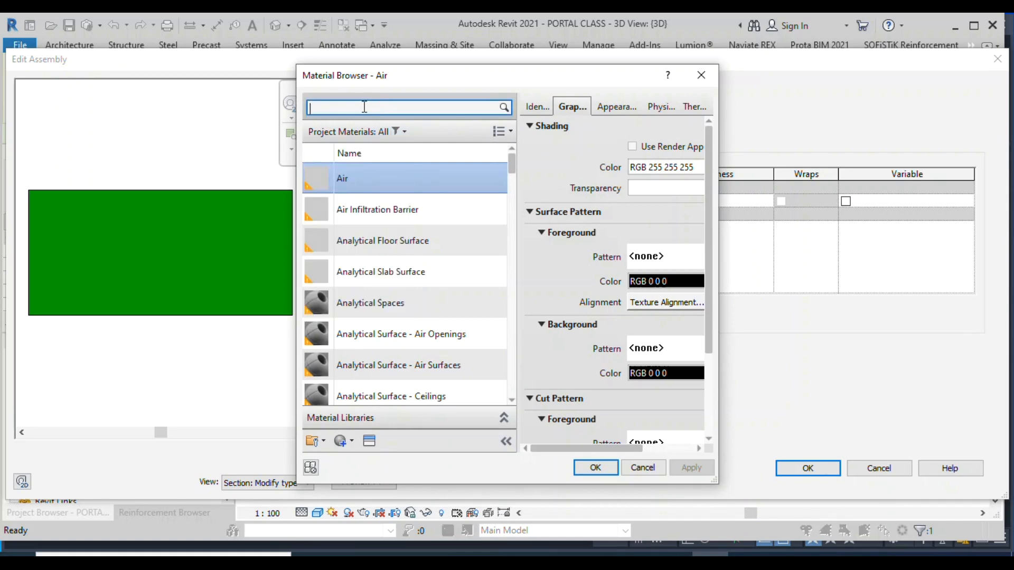
text(C)
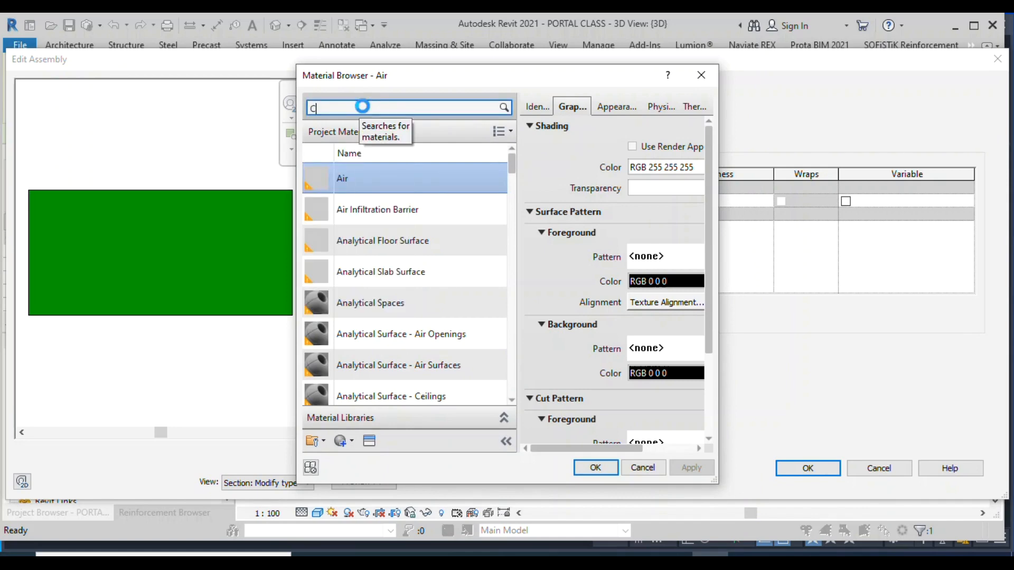
text(LAD)
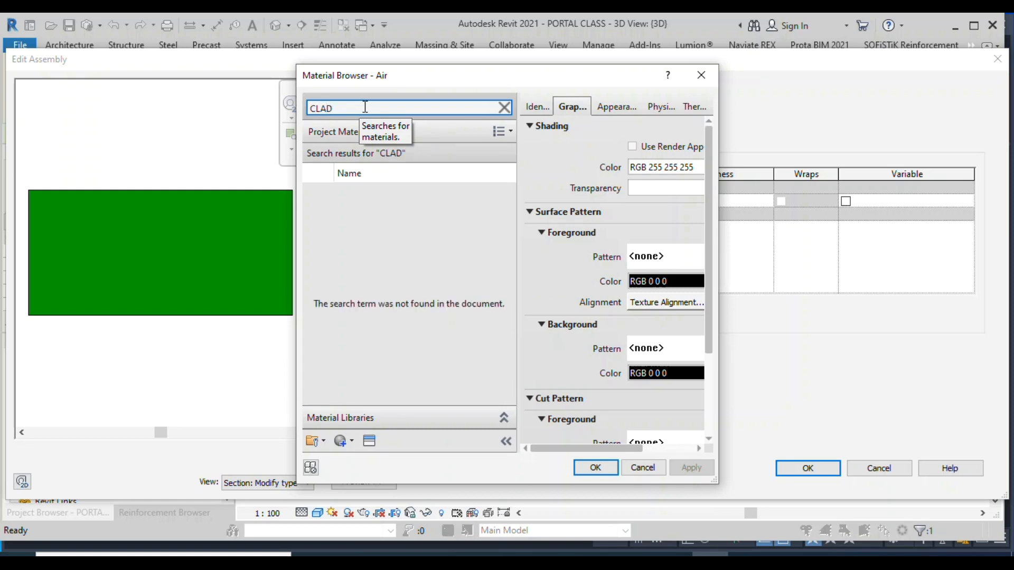
key(BackSpace)
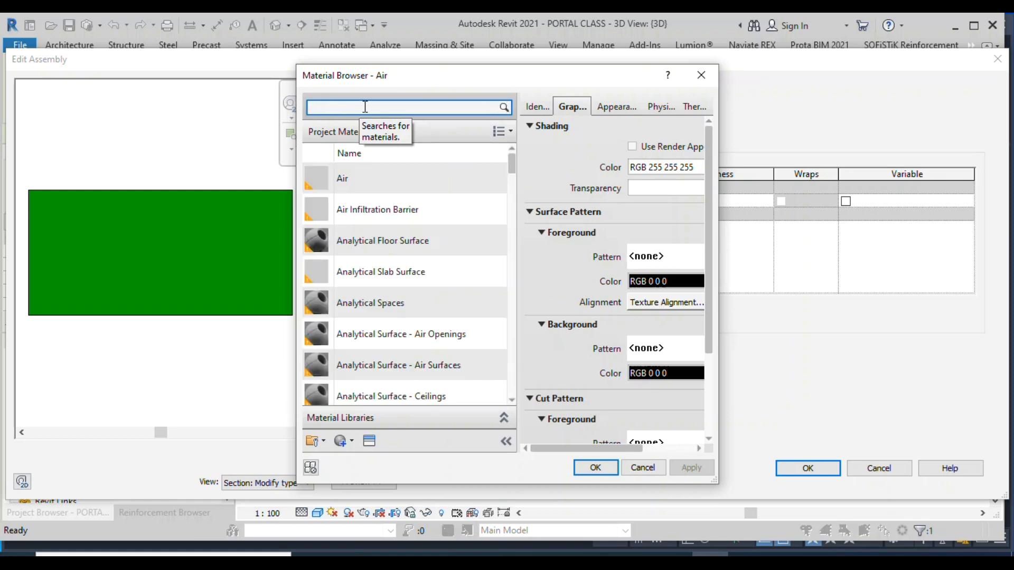
Filter the project materials to Generic and duplicate the Roofing, EPDM Membrane material
click(399, 132)
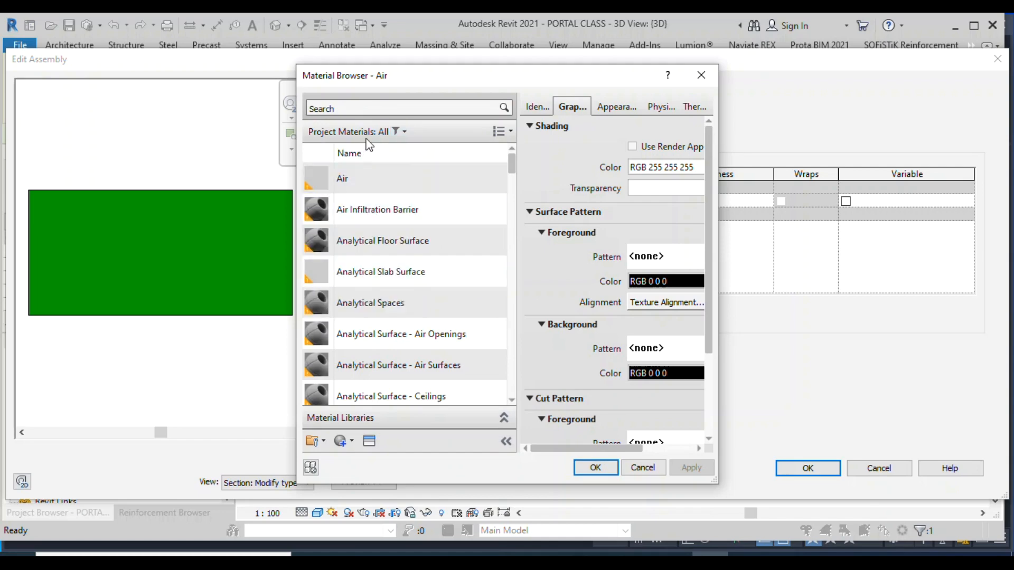
click(399, 131)
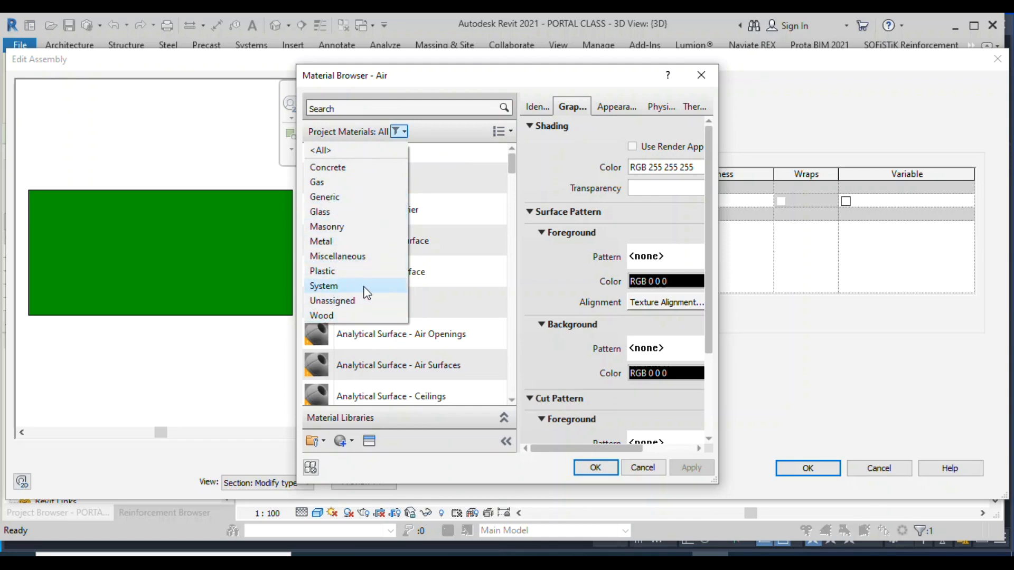
click(351, 201)
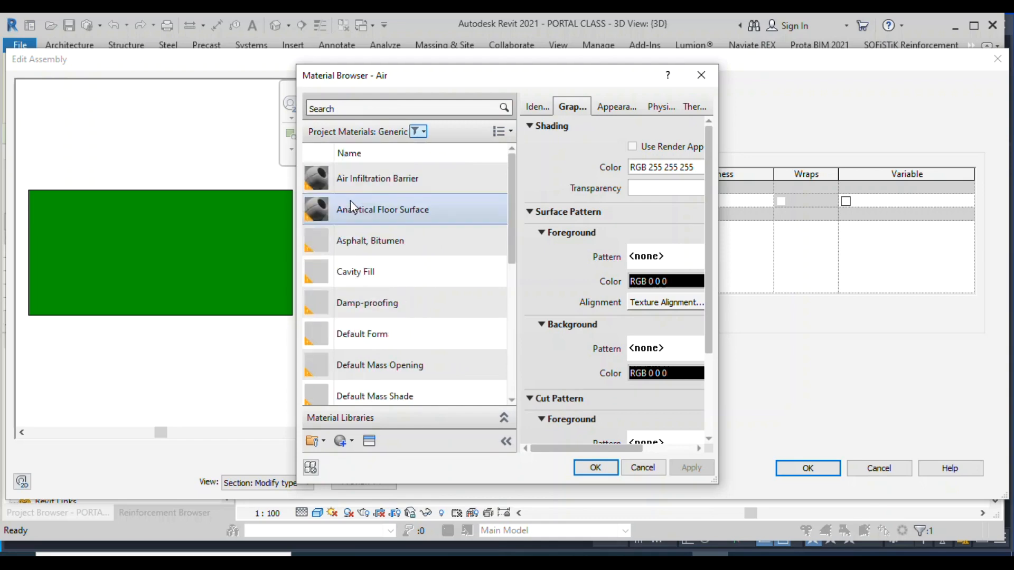
scroll(401, 296, down, 5)
click(396, 323)
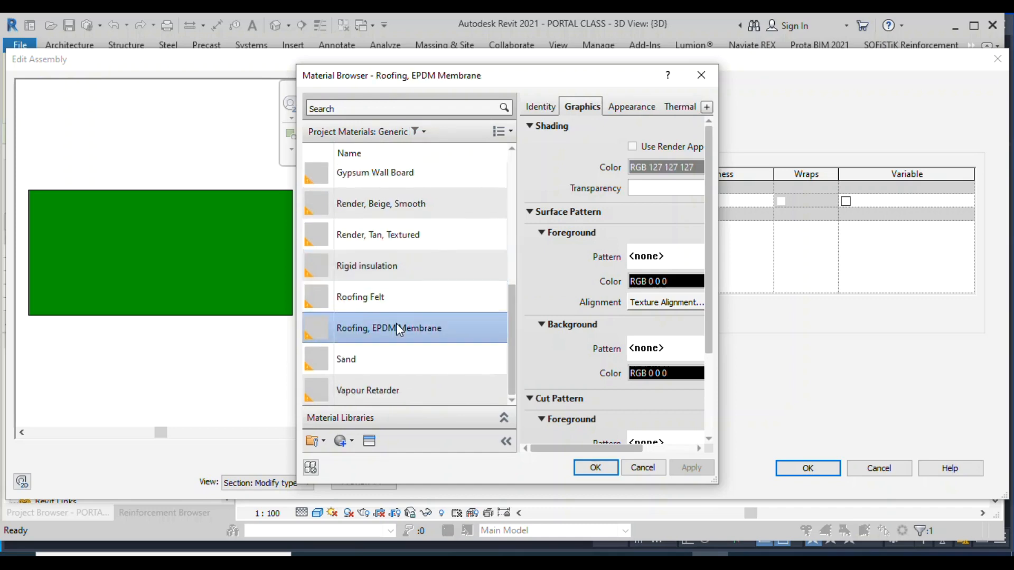
right_click(408, 336)
click(427, 355)
Set the duplicated membrane's appearance color to yellow, RGB 205-198-046, and apply the material to the roof type
click(643, 106)
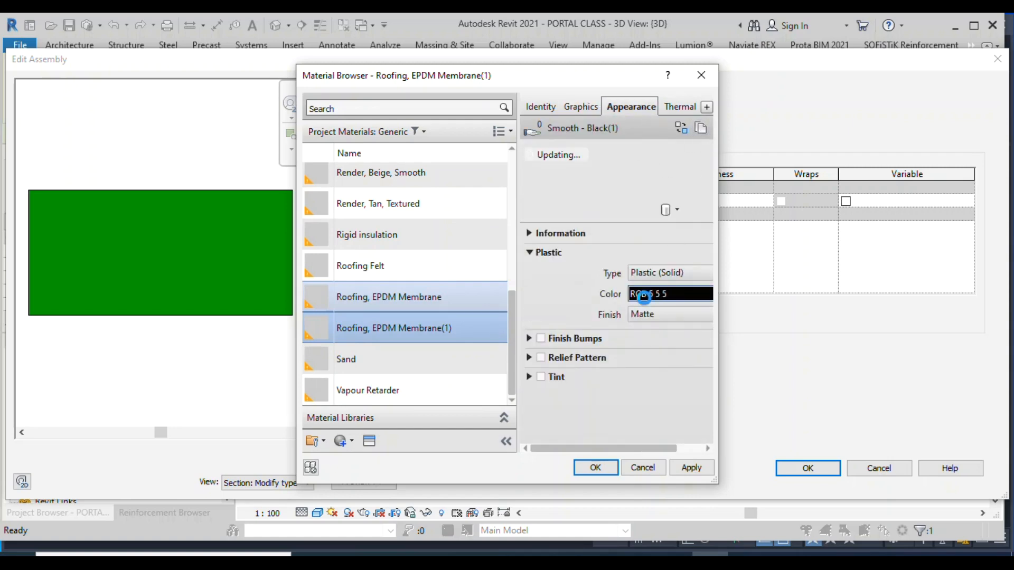
click(643, 296)
drag(553, 214, 537, 201)
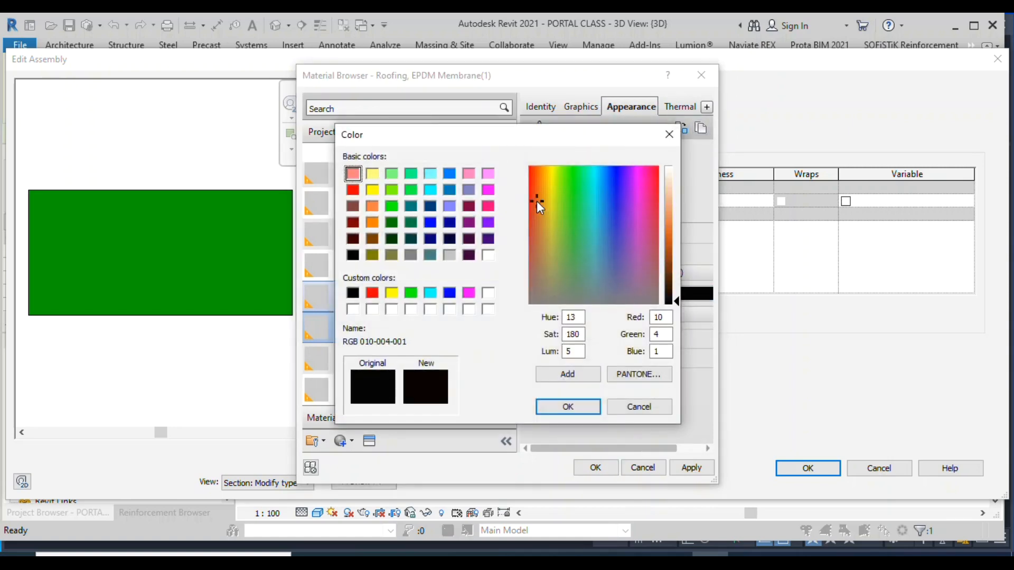
click(549, 216)
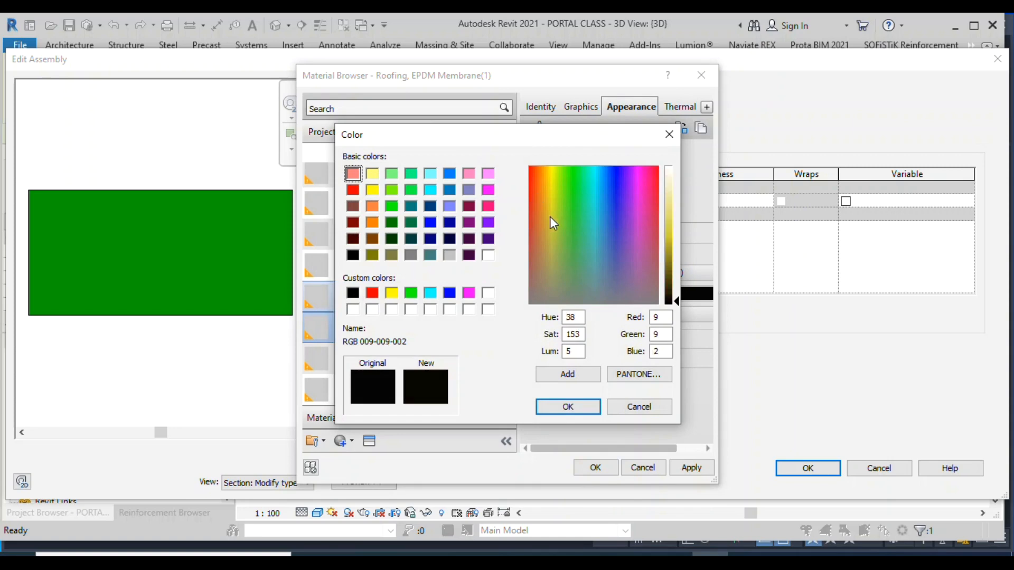
click(668, 236)
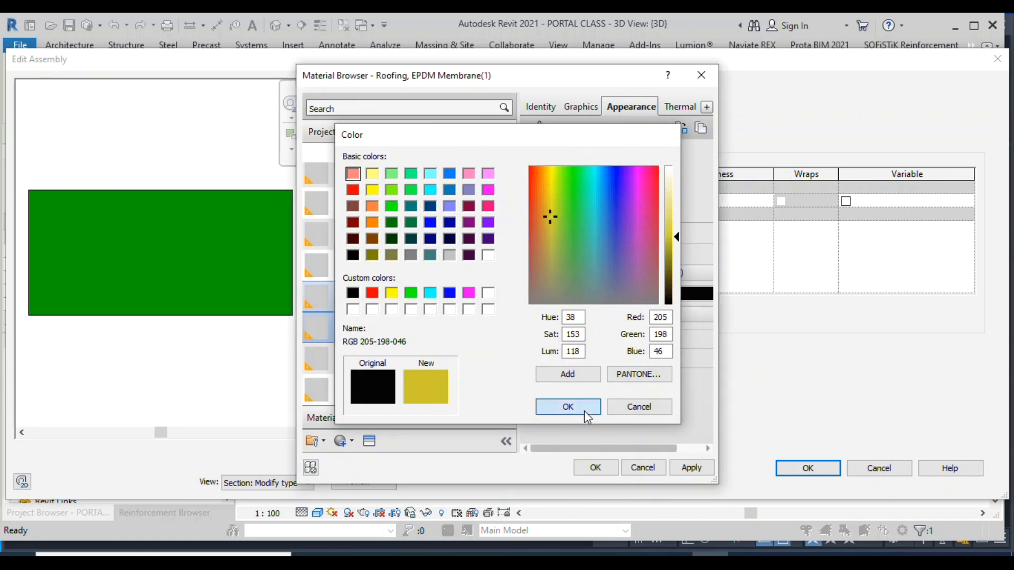
click(585, 413)
click(595, 468)
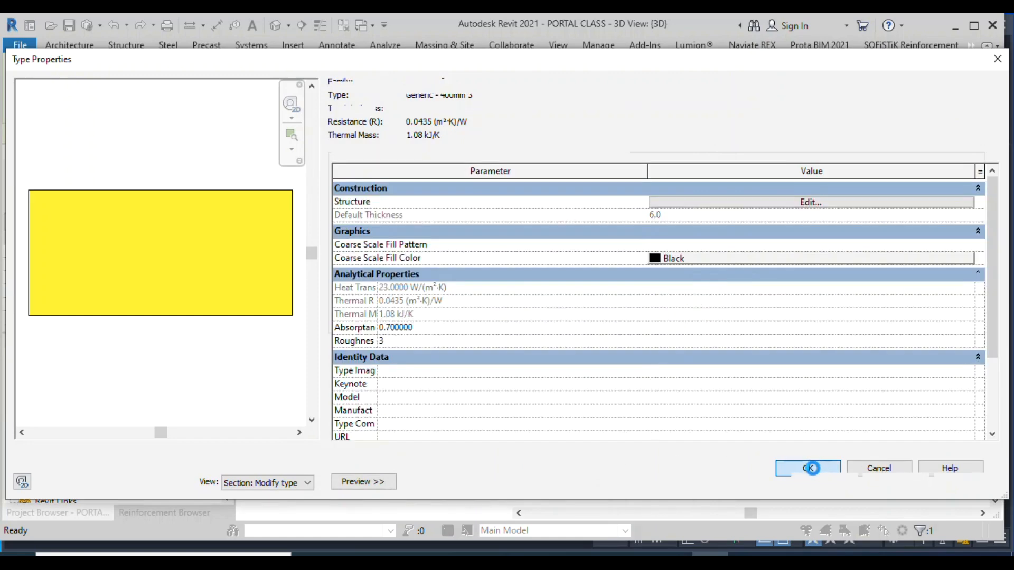
click(822, 480)
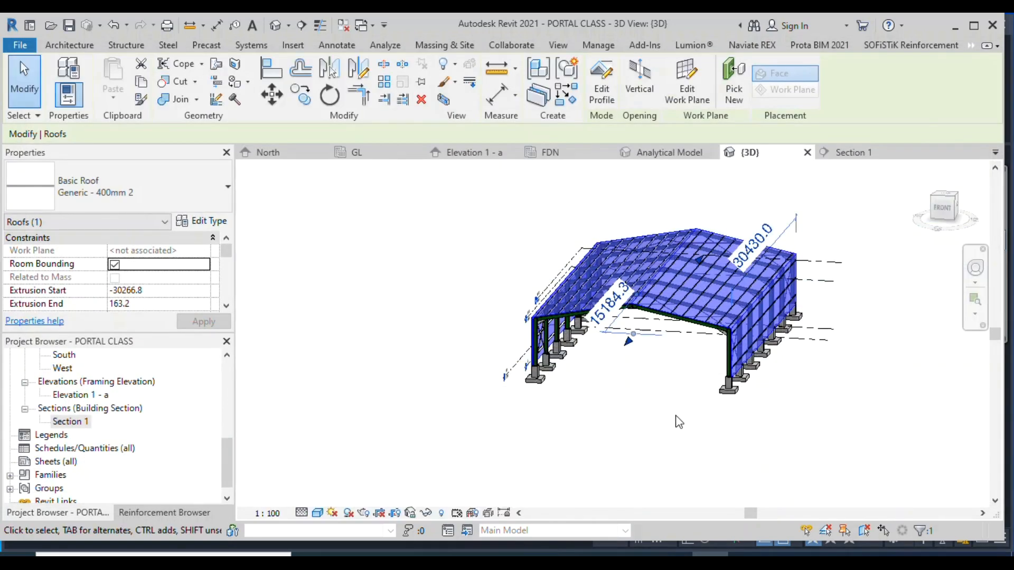
Deselect the roof and examine the recolored cladding around the frames from the side and beneath
click(662, 409)
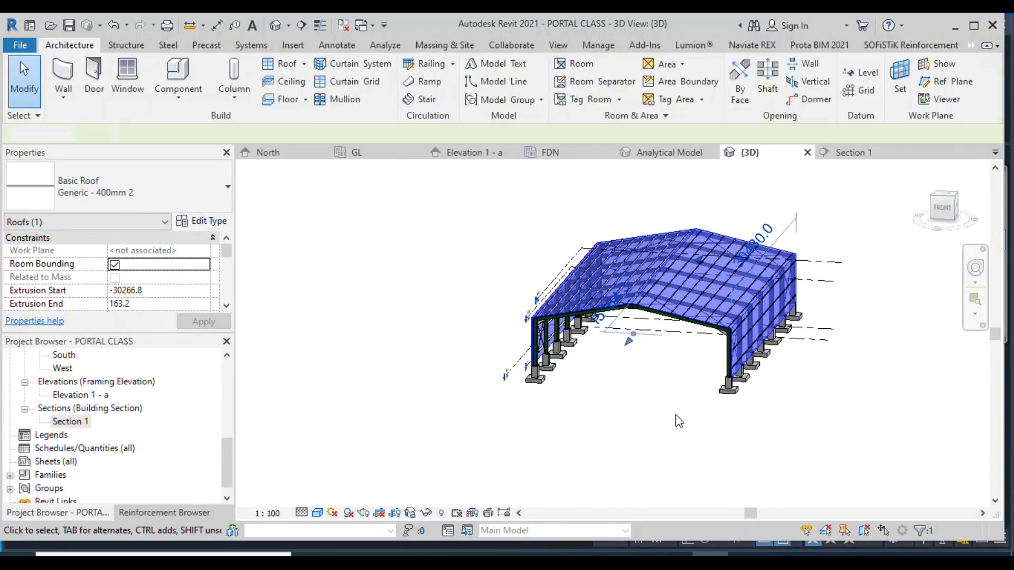
click(976, 270)
drag(668, 416, 781, 402)
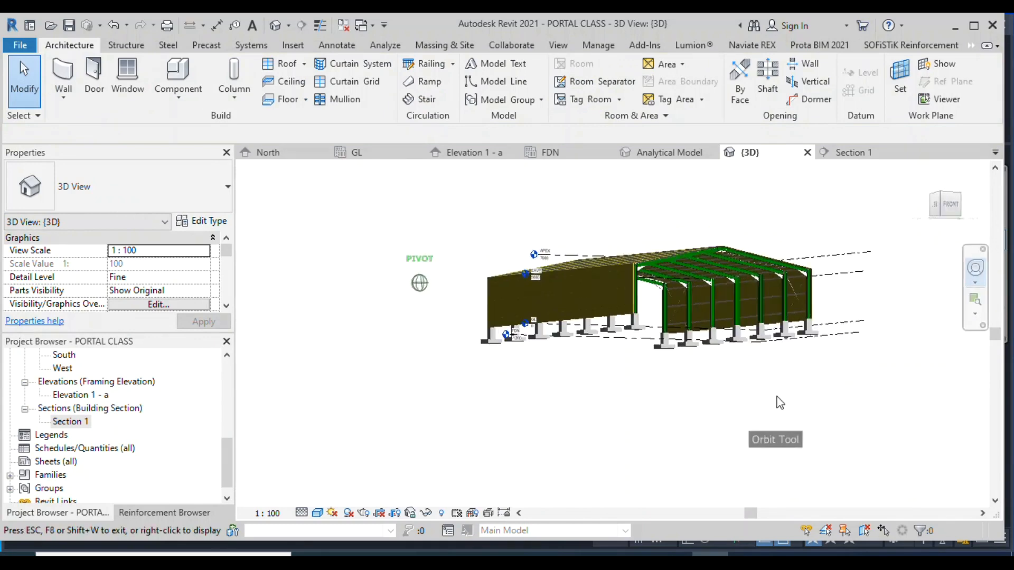
scroll(759, 269, up, 3)
scroll(782, 334, up, 2)
mouse_move(600, 306)
mouse_down()
mouse_move(575, 310)
mouse_move(606, 293)
mouse_up()
scroll(702, 251, down, 2)
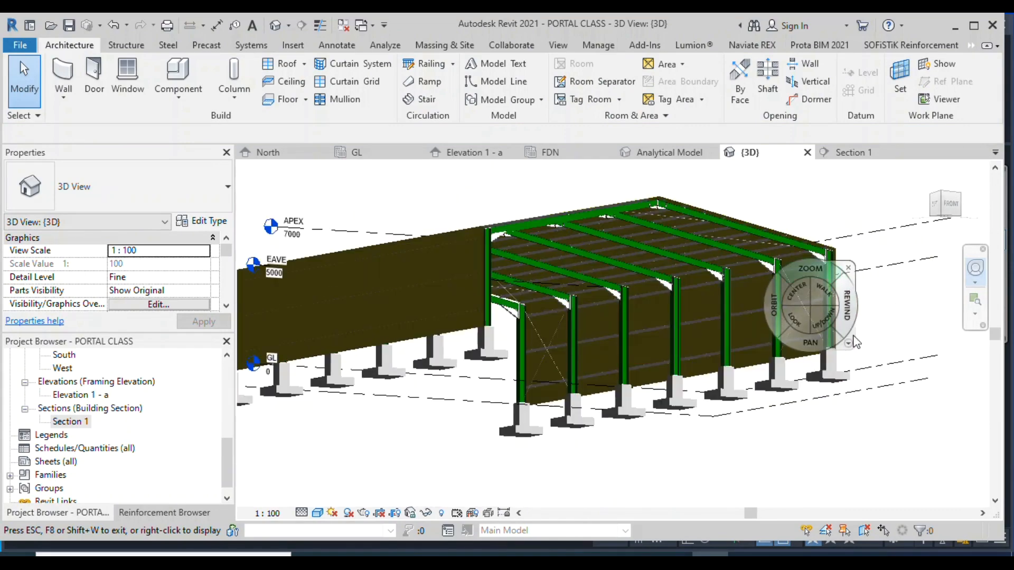
Examine the finished portal frame building from above and the front corner, covering the roof slopes, side walls and open gable end
drag(499, 311, 380, 385)
scroll(808, 301, down, 1)
drag(459, 366, 616, 448)
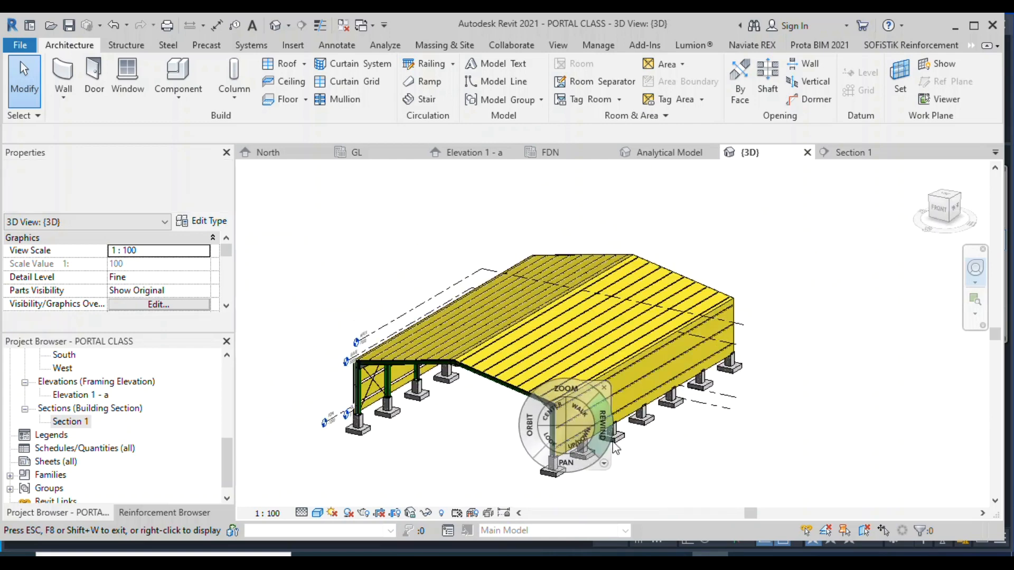
scroll(613, 446, up, 3)
drag(323, 422, 366, 411)
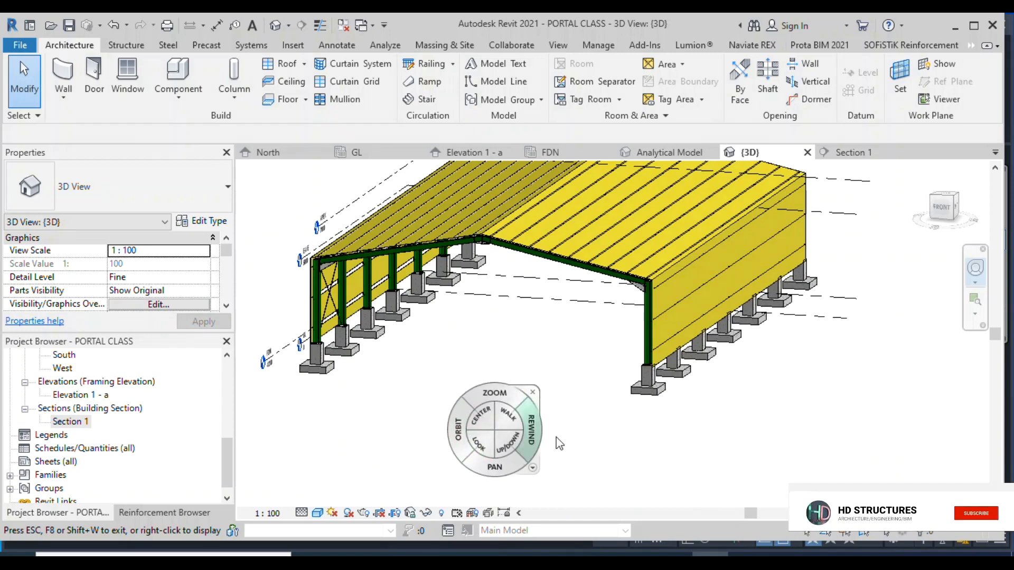
drag(444, 429, 434, 376)
drag(544, 361, 474, 368)
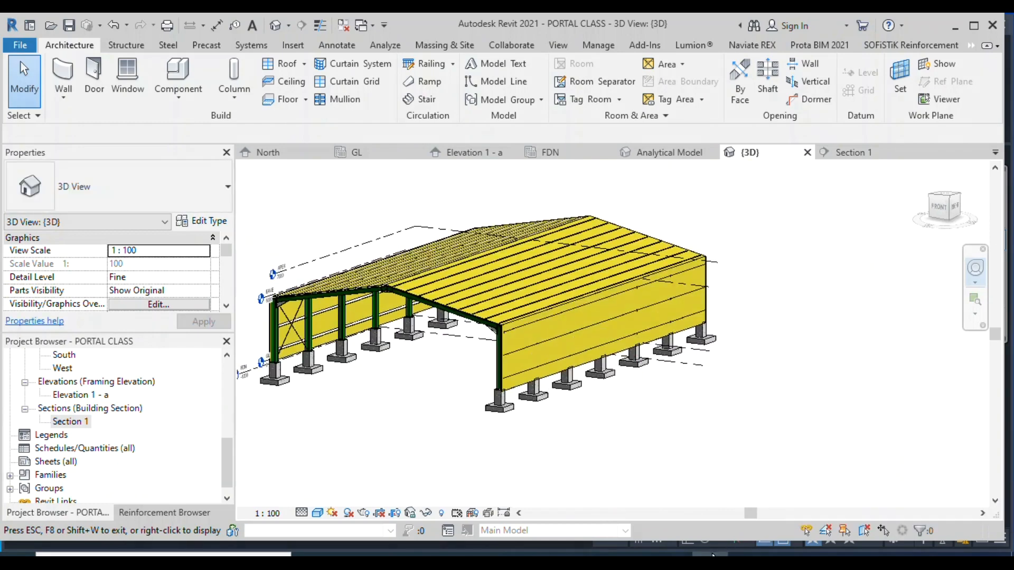
Switch to the "Hello friends" Word document and read through its contact details and list of CAD software taught
click(829, 555)
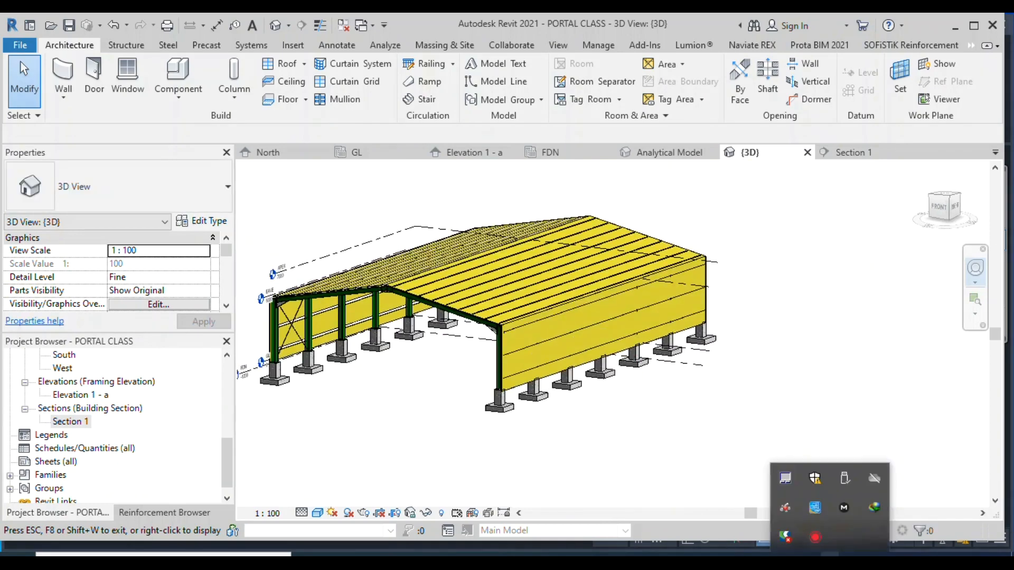
scroll(414, 317, down, 1)
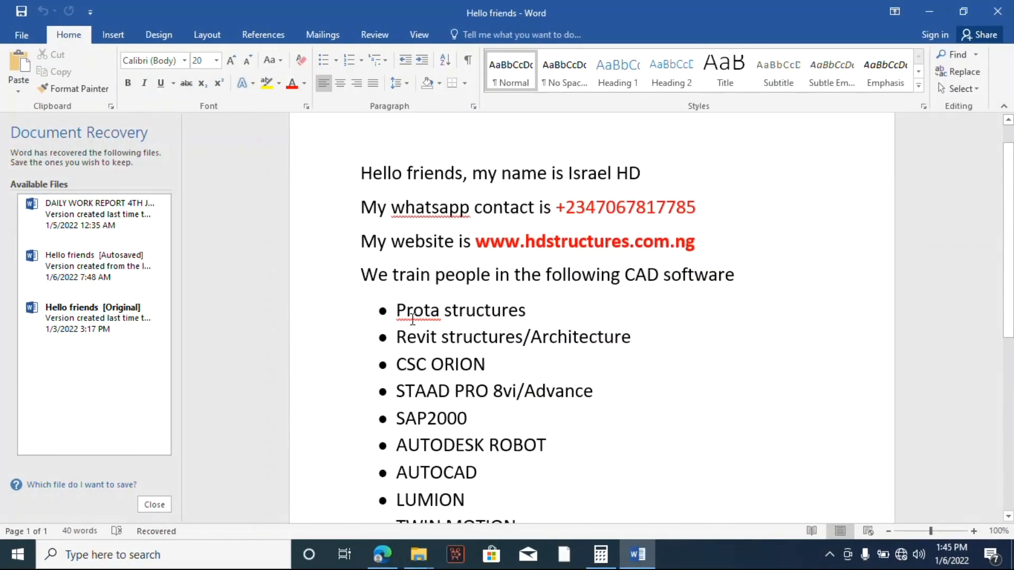
scroll(396, 312, down, 1)
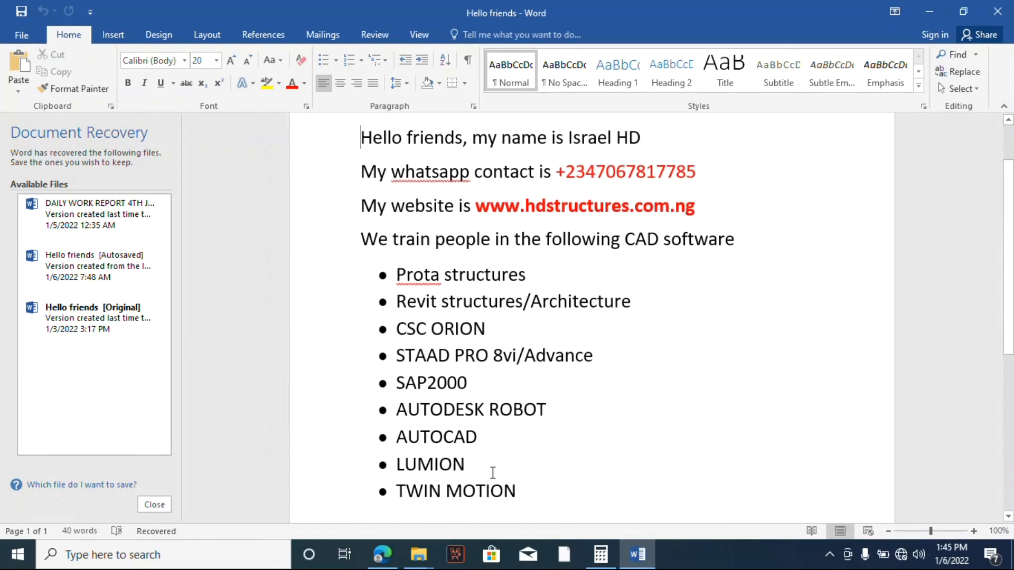
scroll(478, 341, up, 2)
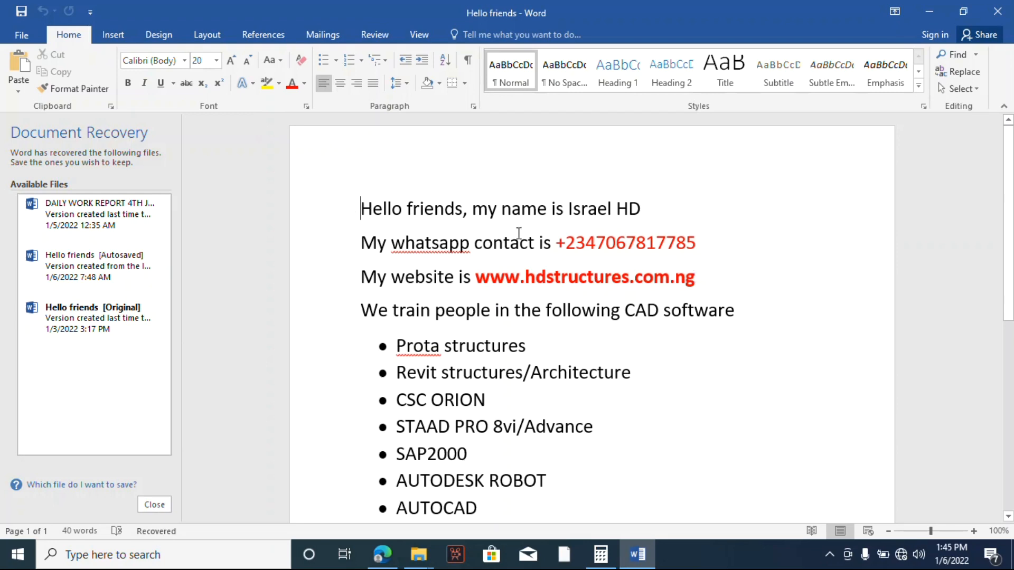
scroll(446, 311, down, 2)
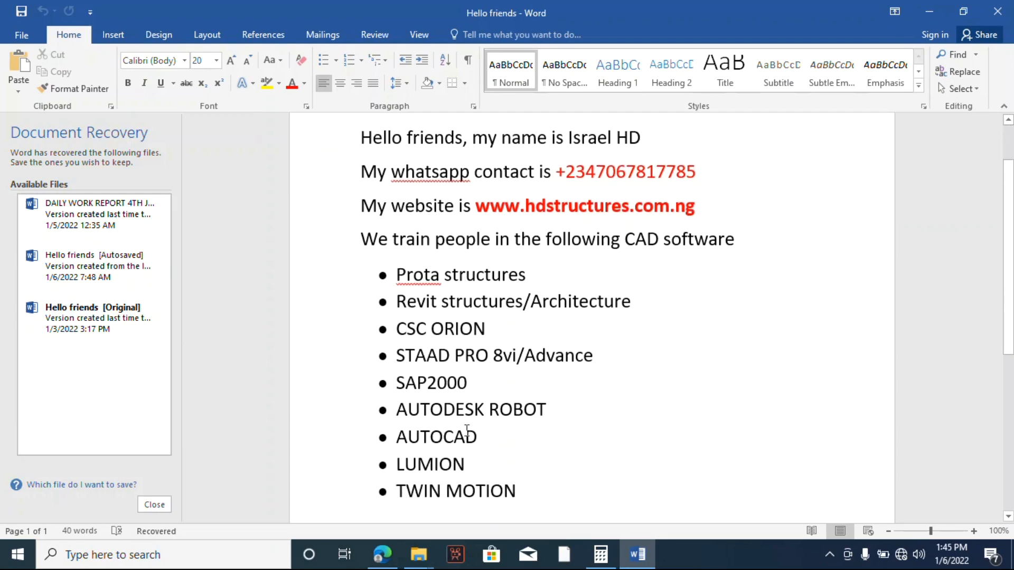
Switch to the browser to view the HD Structures home page and its service sections, and return to the Word document
click(394, 559)
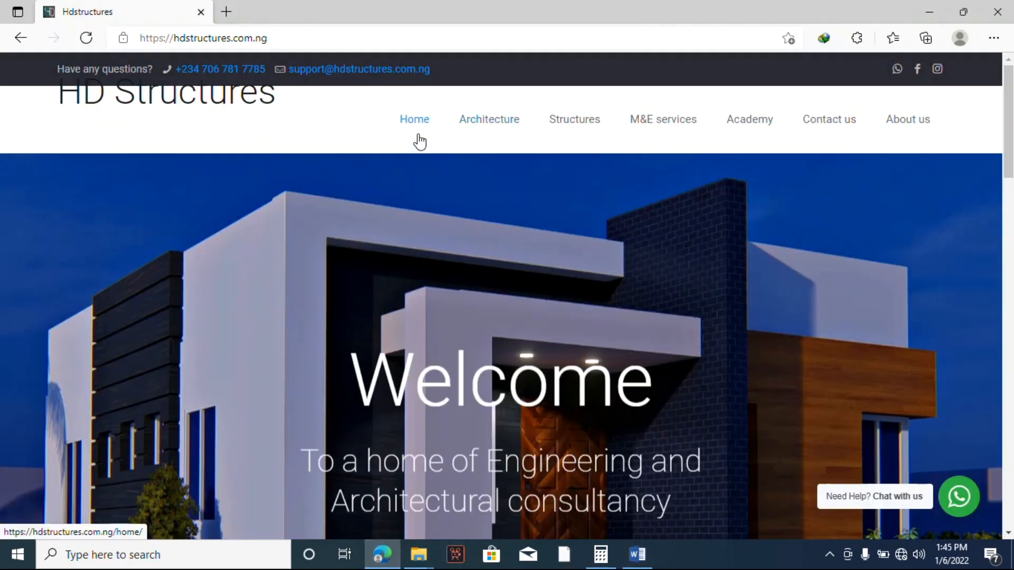
mouse_move(466, 129)
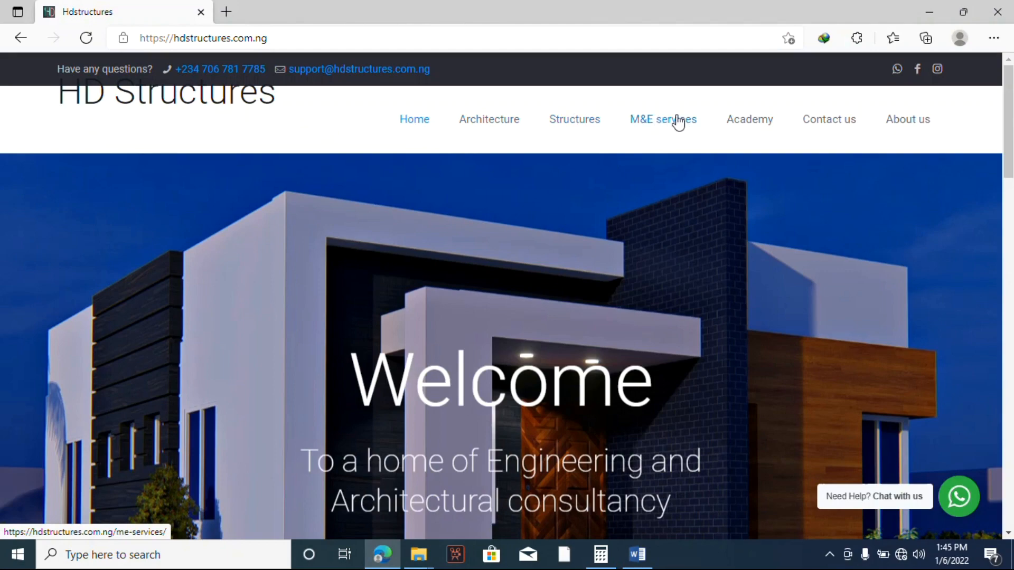
mouse_move(744, 127)
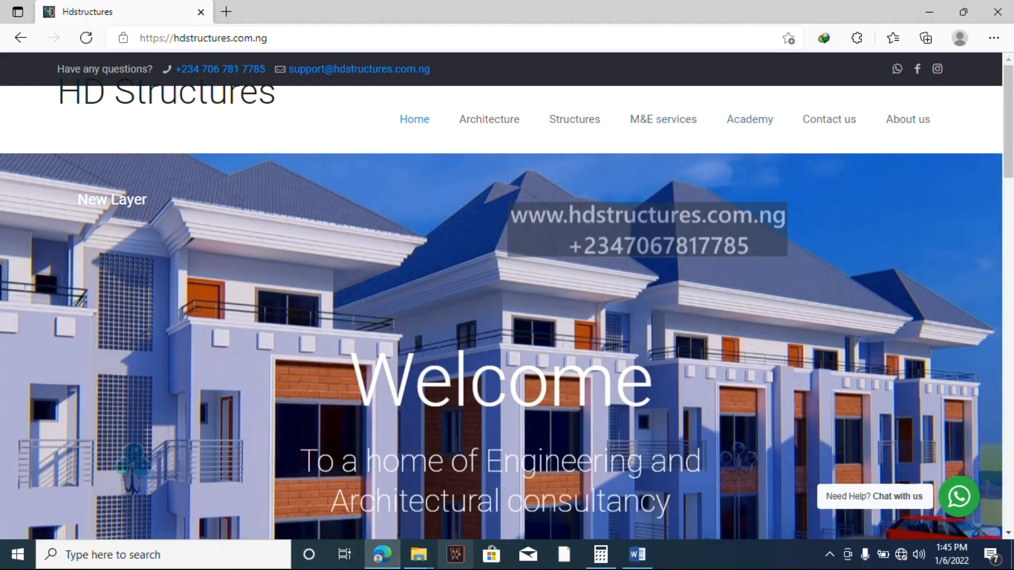
mouse_move(637, 559)
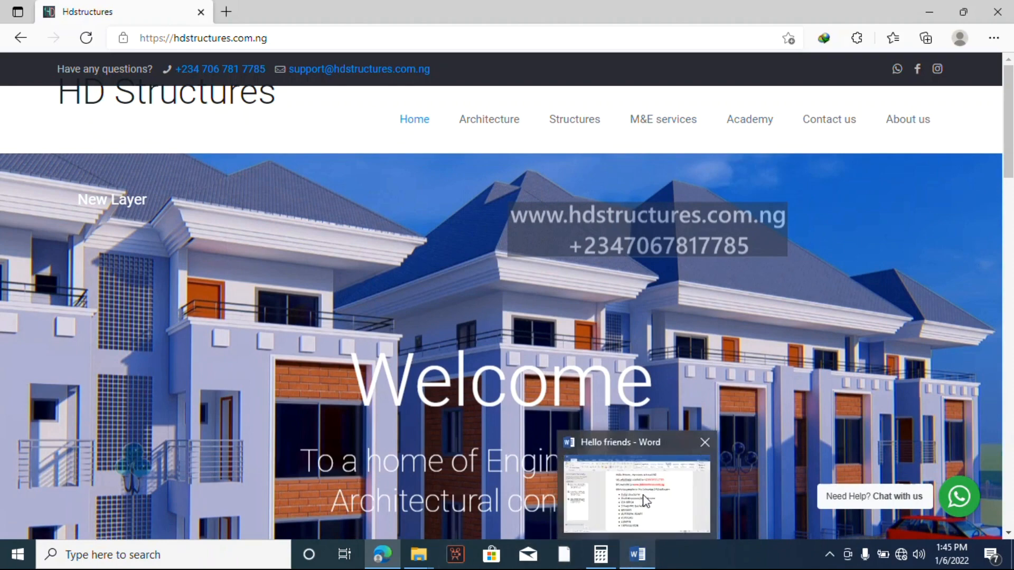
click(645, 496)
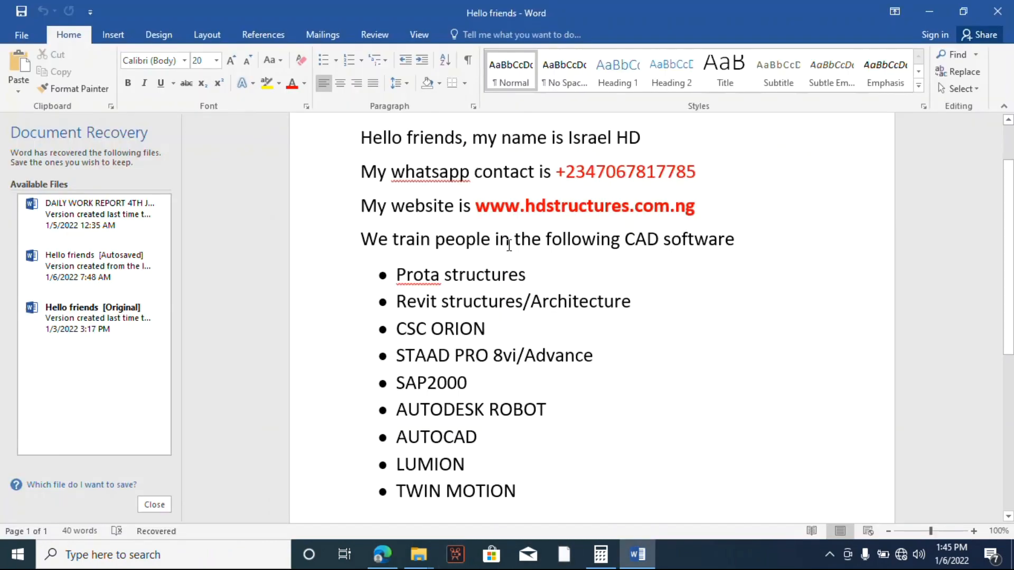